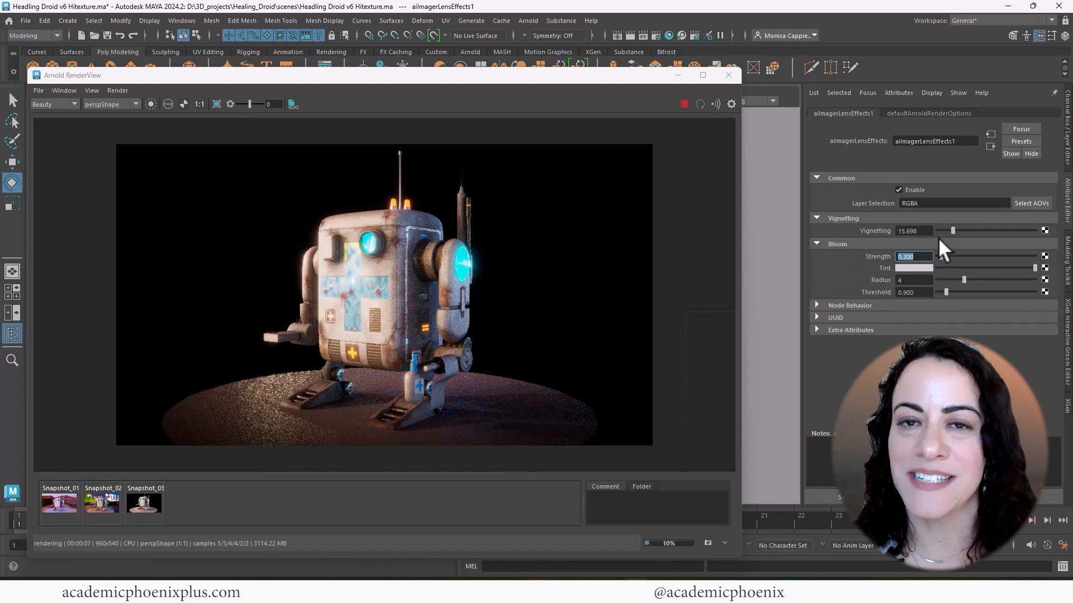
# - Set the Arnold lens-effects imager's vignetting to 10
pyautogui.moveTo(954, 231); pyautogui.dragTo(824, 224)
pyautogui.write('10')
pyautogui.press('Return')
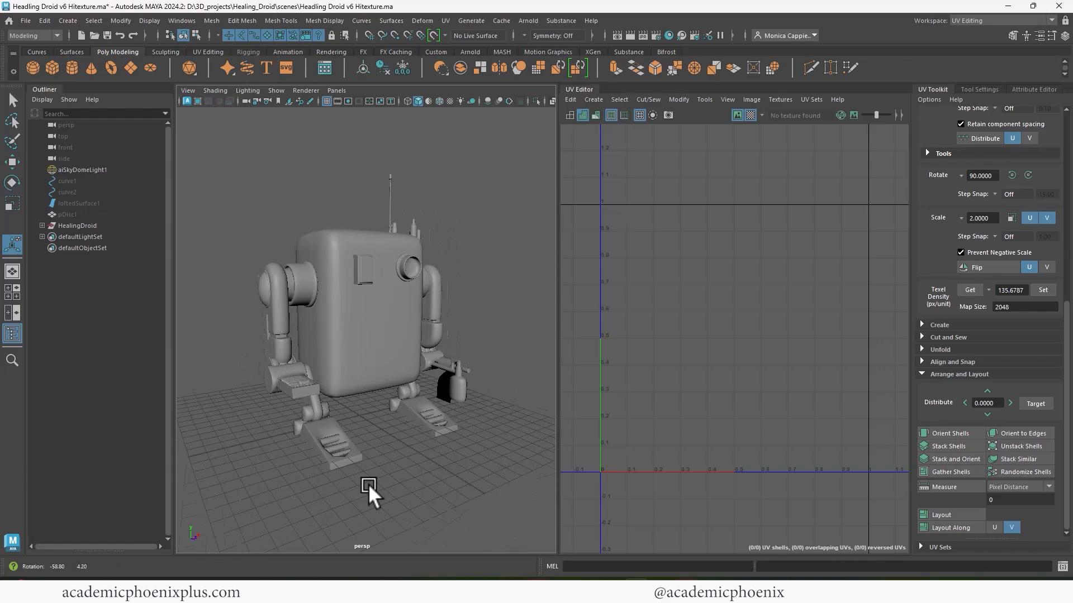
# - Orbit and zoom around the droid, trying selections of the whole model and the right foot
pyautogui.keyDown('alt'); pyautogui.moveTo(369, 487); pyautogui.dragTo(380, 330); pyautogui.keyUp('alt')
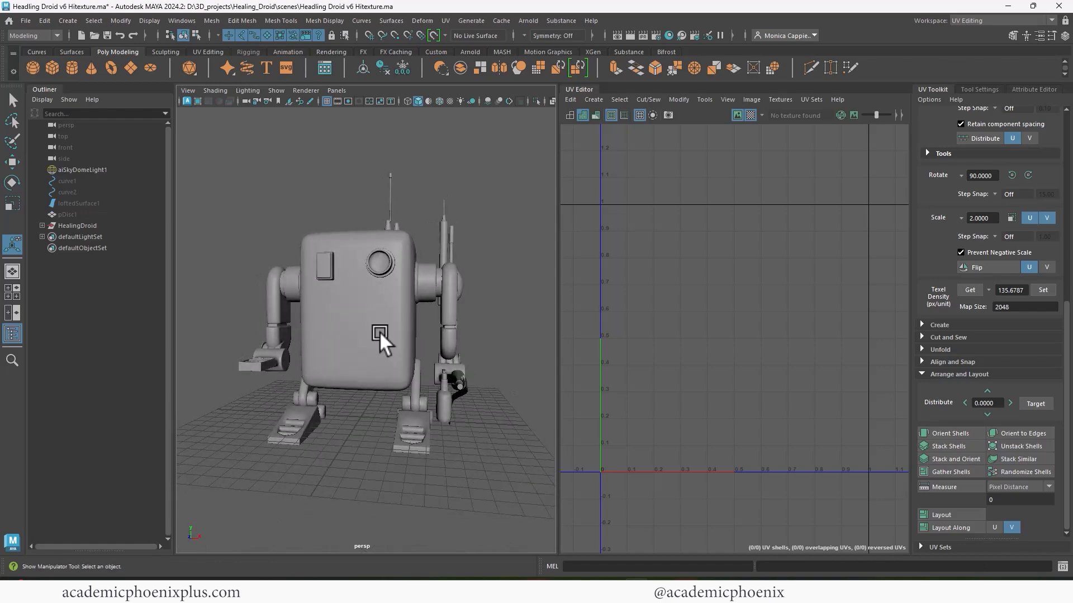
pyautogui.click(380, 330)
pyautogui.keyDown('alt'); pyautogui.moveTo(437, 408); pyautogui.dragTo(420, 391); pyautogui.keyUp('alt')
pyautogui.keyDown('alt'); pyautogui.moveTo(420, 391); pyautogui.dragTo(554, 429, button='right'); pyautogui.keyUp('alt')
pyautogui.click(501, 482)
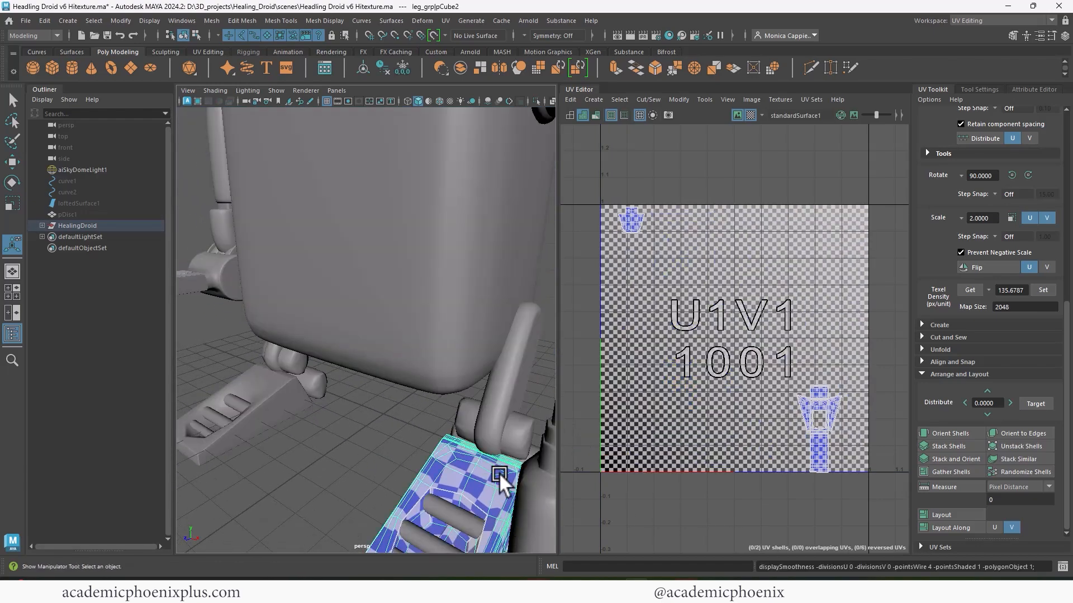
pyautogui.keyDown('alt'); pyautogui.moveTo(500, 484); pyautogui.dragTo(363, 358, button='right'); pyautogui.keyUp('alt')
pyautogui.keyDown('alt'); pyautogui.moveTo(363, 368); pyautogui.dragTo(378, 382); pyautogui.keyUp('alt')
pyautogui.click(481, 428)
pyautogui.moveTo(481, 428)
pyautogui.keyDown('alt'); pyautogui.mouseDown()
pyautogui.moveTo(461, 418)
pyautogui.moveTo(473, 420)
pyautogui.mouseUp(); pyautogui.keyUp('alt')
# - Marquee-select all droid meshes and export them over HealingDroid.obj
pyautogui.moveTo(257, 196); pyautogui.dragTo(500, 474)
pyautogui.click(25, 21)
pyautogui.click(127, 154)
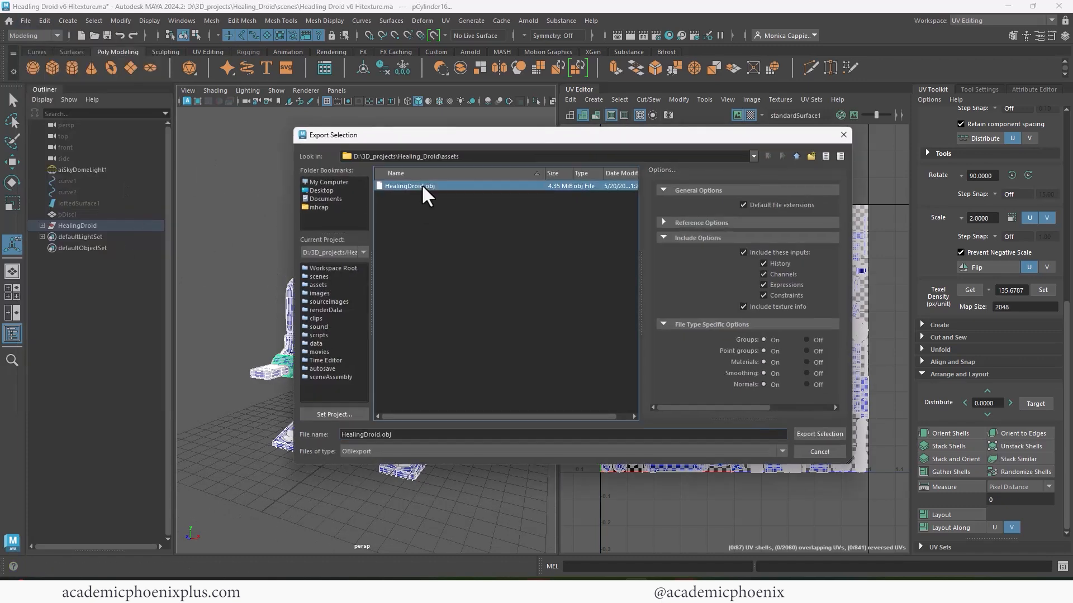
pyautogui.doubleClick(421, 192)
pyautogui.press('Return')
# - Create a new project from HealingDroid.obj and show only the 3D view
pyautogui.click(25, 34)
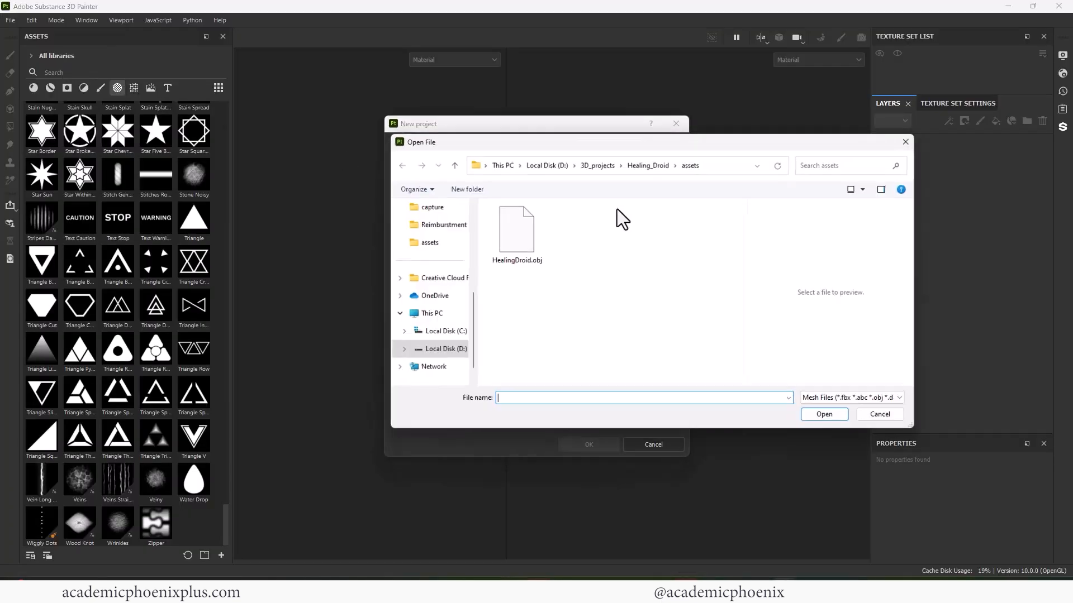
pyautogui.click(499, 203)
pyautogui.click(586, 445)
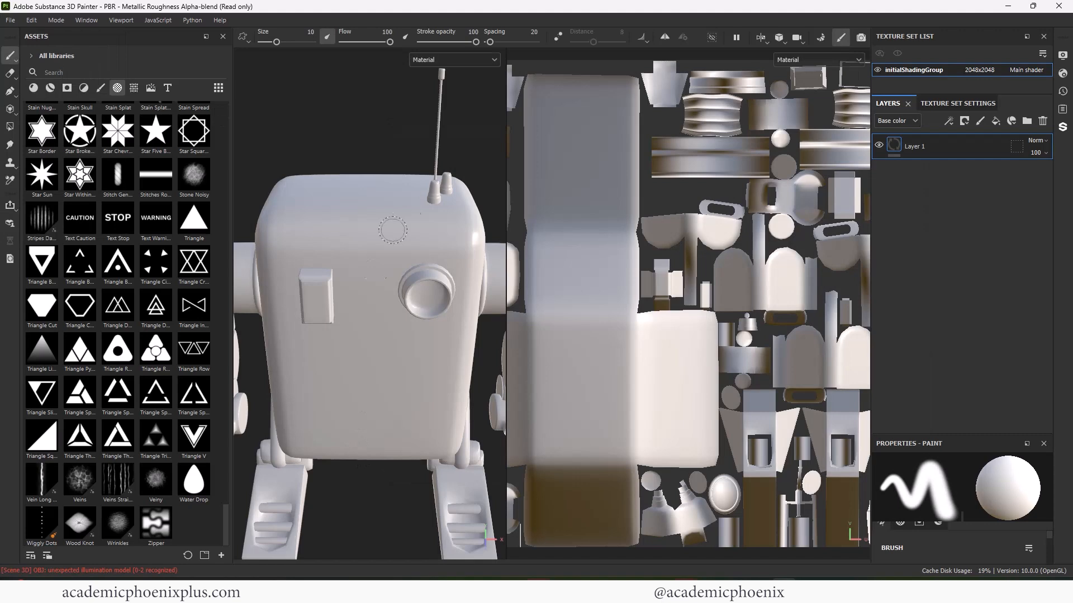
pyautogui.keyDown('alt'); pyautogui.moveTo(392, 230); pyautogui.dragTo(377, 134); pyautogui.keyUp('alt')
pyautogui.click(761, 37)
pyautogui.click(782, 65)
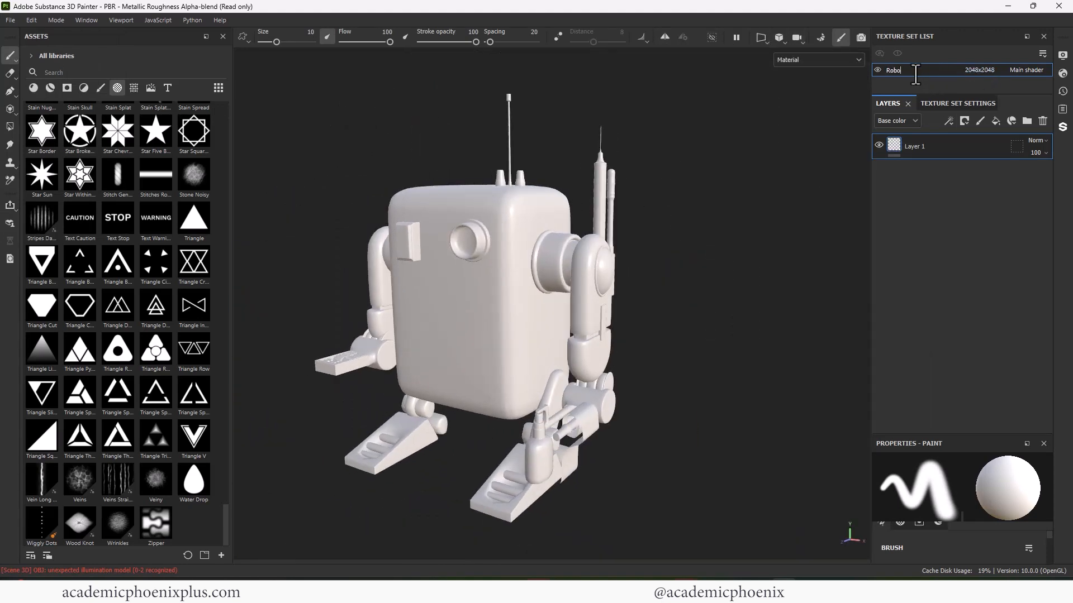
# - Bake the mesh maps at 4096, after reviewing the Curvature and Thickness baker settings
pyautogui.click(957, 103)
pyautogui.scroll(-5, 1044, 268)
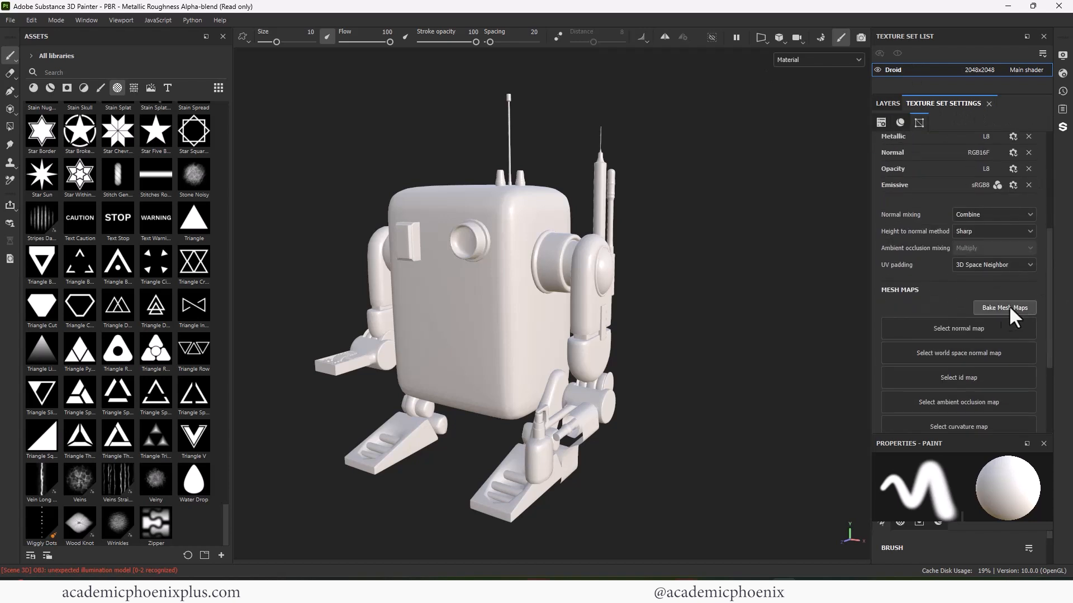
pyautogui.click(1008, 305)
pyautogui.click(253, 73)
pyautogui.click(239, 166)
pyautogui.click(80, 296)
pyautogui.click(84, 310)
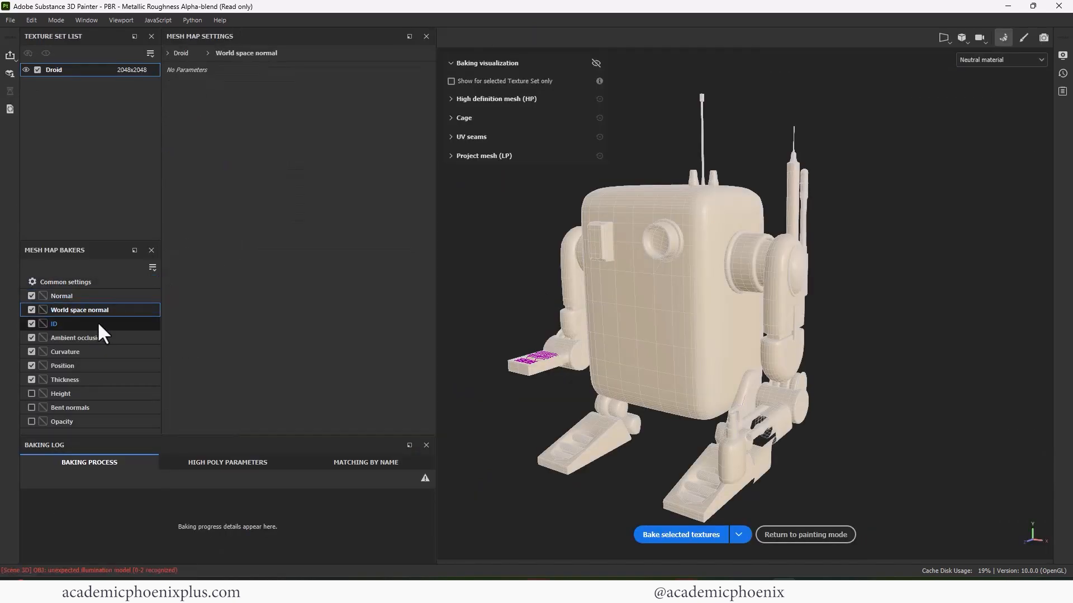
pyautogui.click(96, 323)
pyautogui.click(95, 338)
pyautogui.click(92, 352)
pyautogui.click(55, 380)
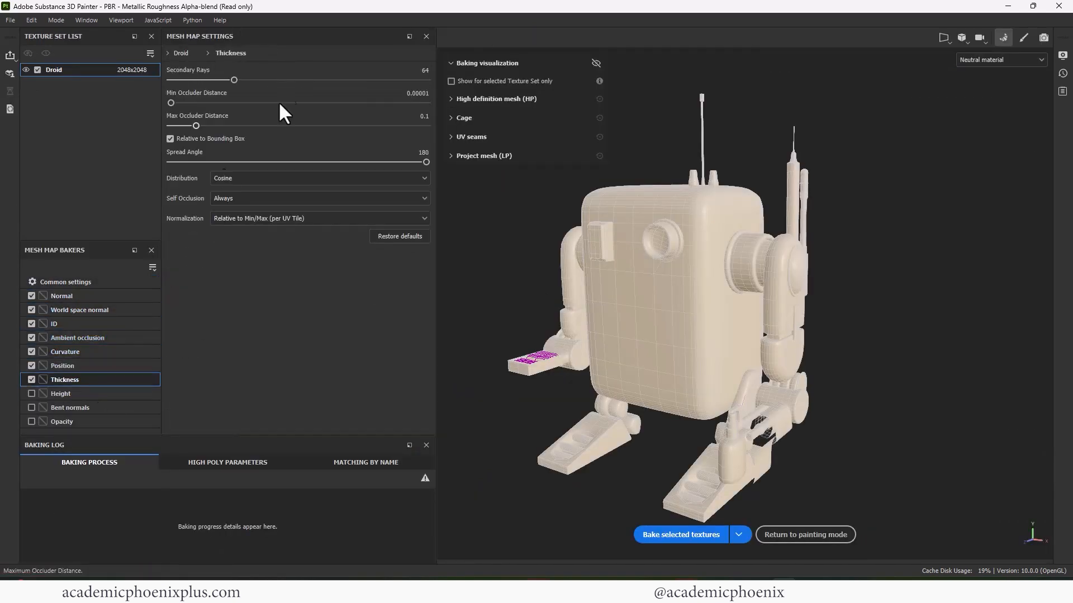
pyautogui.click(684, 535)
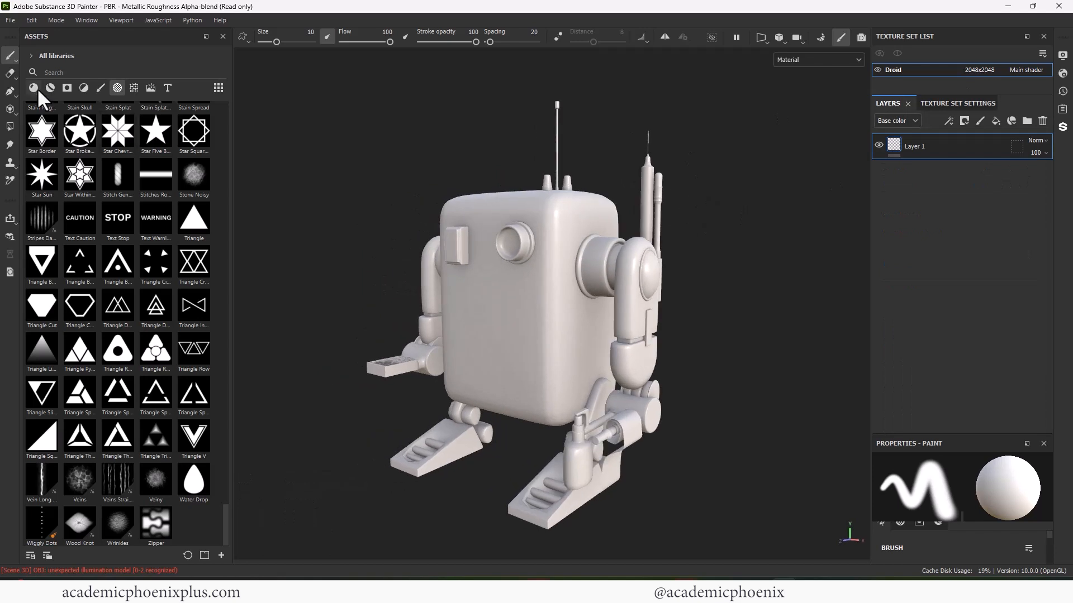
# - Apply Metal Brushed to the whole droid and rotate its texture 90 degrees
pyautogui.click(35, 88)
pyautogui.click(80, 71)
pyautogui.write('meta')
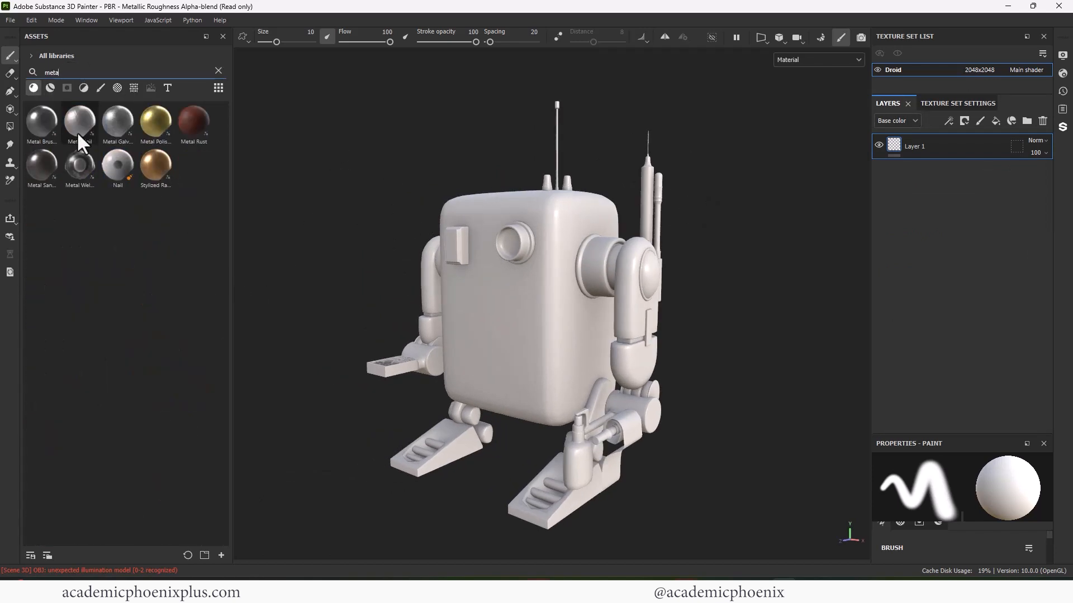
pyautogui.moveTo(42, 120); pyautogui.dragTo(539, 280)
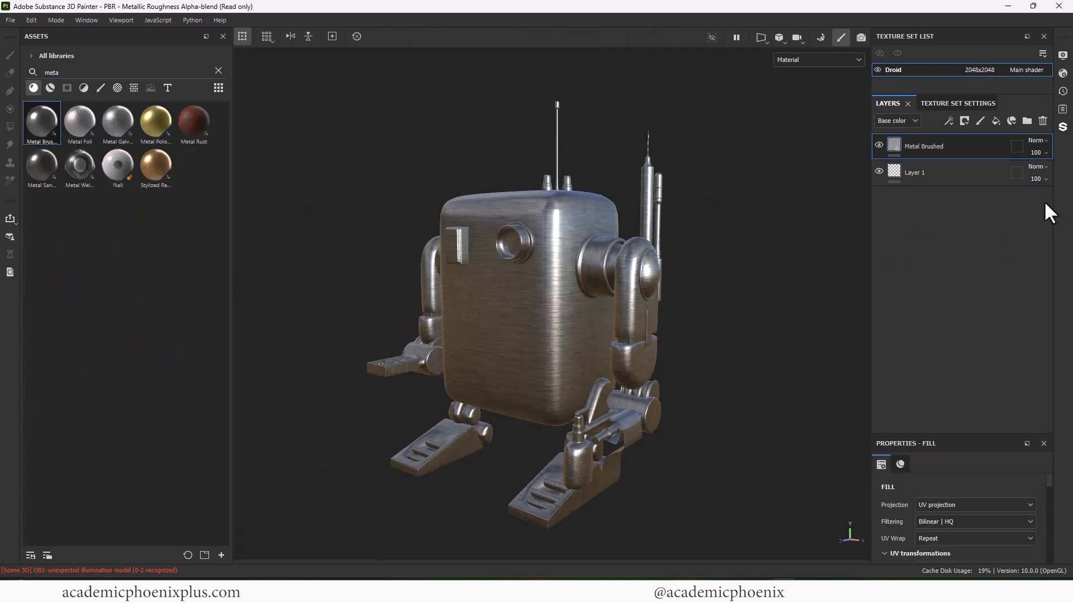
pyautogui.moveTo(1047, 481); pyautogui.dragTo(1047, 499)
pyautogui.click(1021, 493)
pyautogui.write('90')
pyautogui.press('Return')
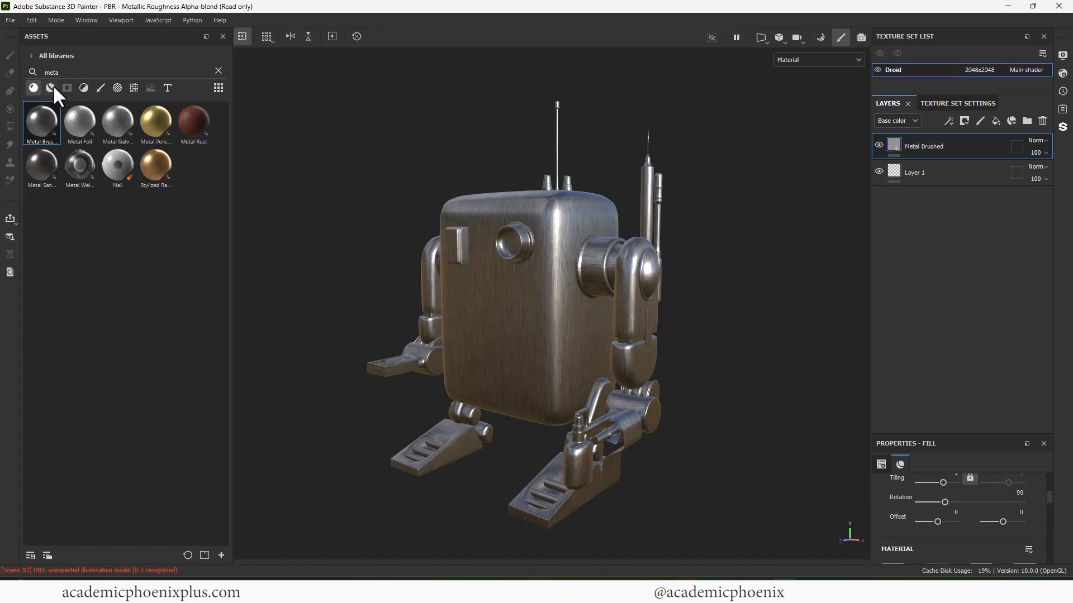
# - Try the Steel Bright and Steel Ruined smart materials, undoing both
pyautogui.click(51, 87)
pyautogui.moveTo(156, 251); pyautogui.dragTo(566, 296)
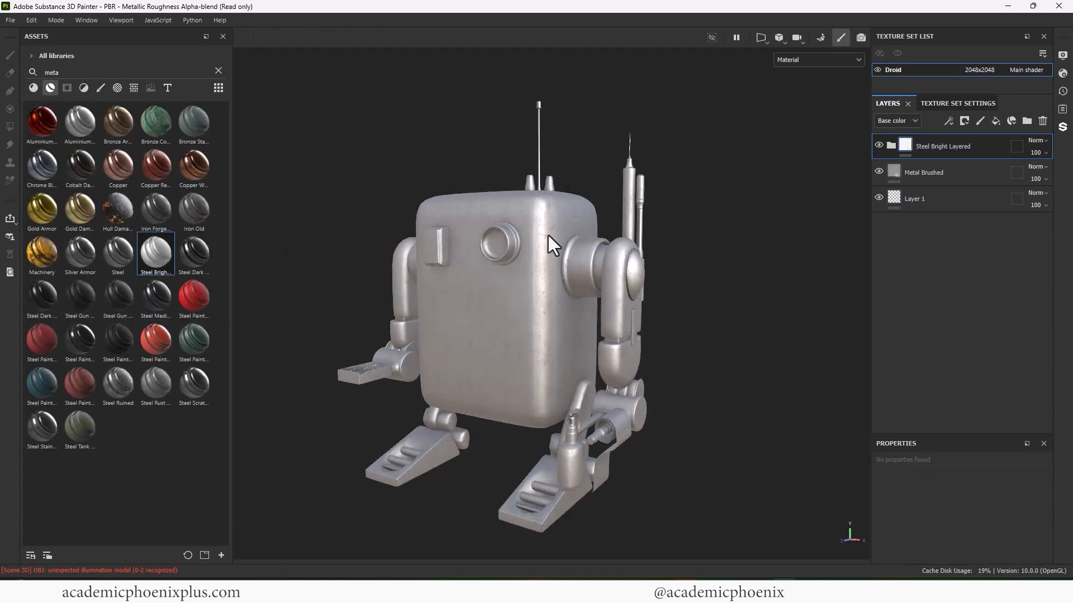
pyautogui.press('ctrl')
pyautogui.hotkey('ctrl', 'z')
pyautogui.moveTo(117, 383); pyautogui.dragTo(472, 310)
pyautogui.hotkey('ctrl', 'z')
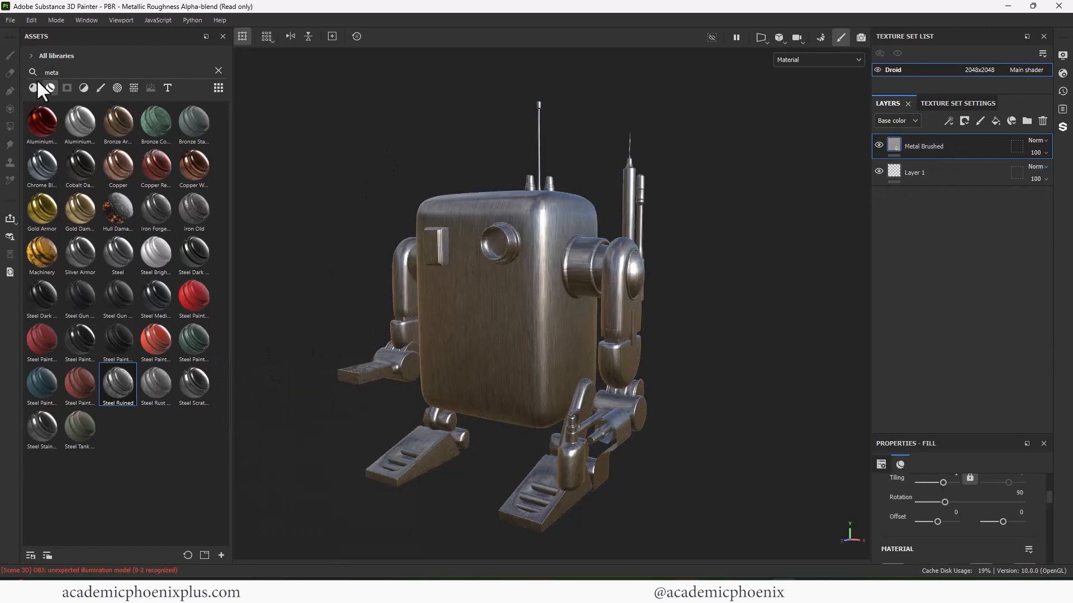
# - Layer Plastic Dusty over the metal, deleting a trial Plastic Dirty Scratched layer
pyautogui.write('pla')
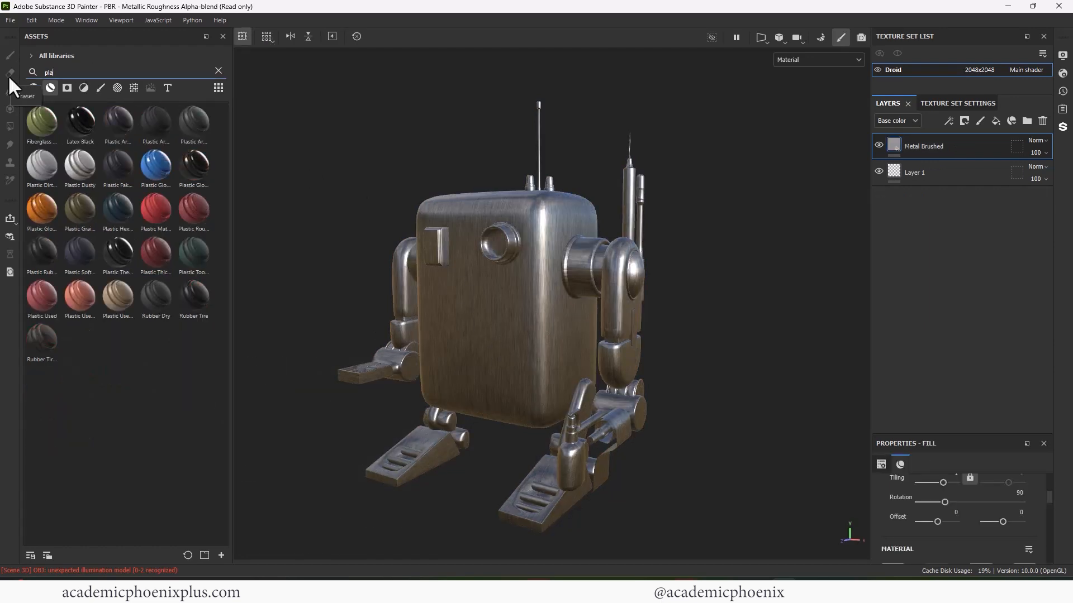
pyautogui.moveTo(79, 164); pyautogui.dragTo(694, 263)
pyautogui.moveTo(42, 165); pyautogui.dragTo(595, 159)
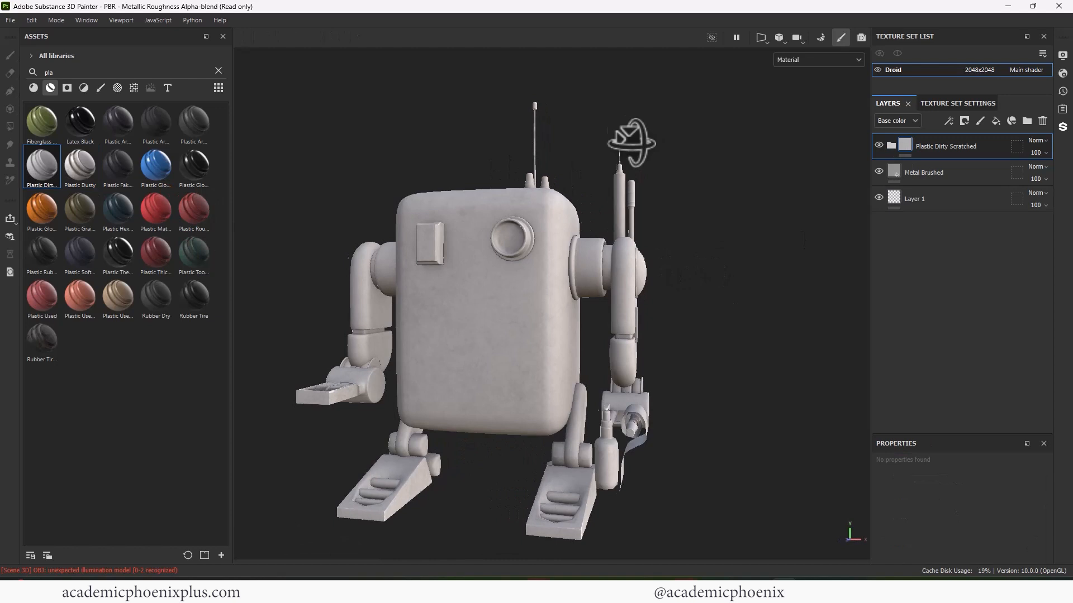
pyautogui.moveTo(79, 165); pyautogui.dragTo(541, 251)
pyautogui.moveTo(716, 188)
pyautogui.keyDown('alt'); pyautogui.mouseDown()
pyautogui.moveTo(594, 182)
pyautogui.moveTo(714, 197)
pyautogui.mouseUp(); pyautogui.keyUp('alt')
pyautogui.scroll(2, 714, 197)
pyautogui.click(951, 180)
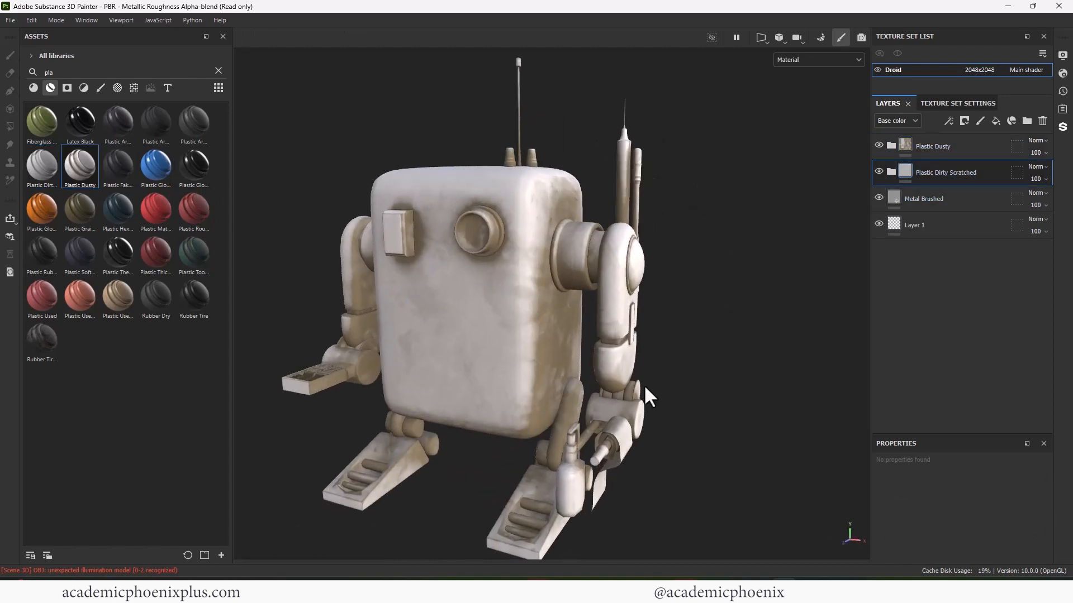
pyautogui.press('Delete')
pyautogui.moveTo(942, 178); pyautogui.dragTo(944, 171)
# - Expand the Plastic Dusty folder and toggle Dirt Edges to compare its effect
pyautogui.keyDown('alt'); pyautogui.moveTo(683, 221); pyautogui.dragTo(650, 260); pyautogui.keyUp('alt')
pyautogui.keyDown('alt'); pyautogui.moveTo(649, 230); pyautogui.dragTo(648, 218, button='right'); pyautogui.keyUp('alt')
pyautogui.keyDown('alt'); pyautogui.moveTo(681, 248); pyautogui.dragTo(701, 256, button='middle'); pyautogui.keyUp('alt')
pyautogui.keyDown('alt'); pyautogui.moveTo(694, 252); pyautogui.dragTo(677, 313); pyautogui.keyUp('alt')
pyautogui.click(891, 146)
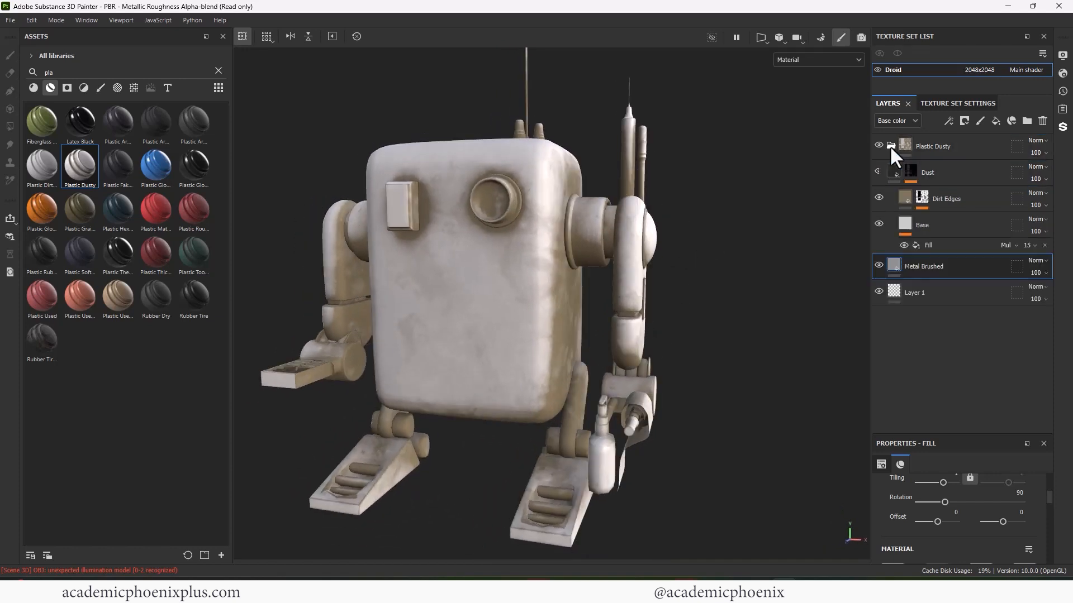
pyautogui.click(879, 171)
pyautogui.click(880, 197)
pyautogui.click(880, 197)
pyautogui.click(880, 197)
# - Lower the Dirt Edges mask generator Level to 0.39 and Grunge to 0.24
pyautogui.click(880, 197)
pyautogui.click(916, 198)
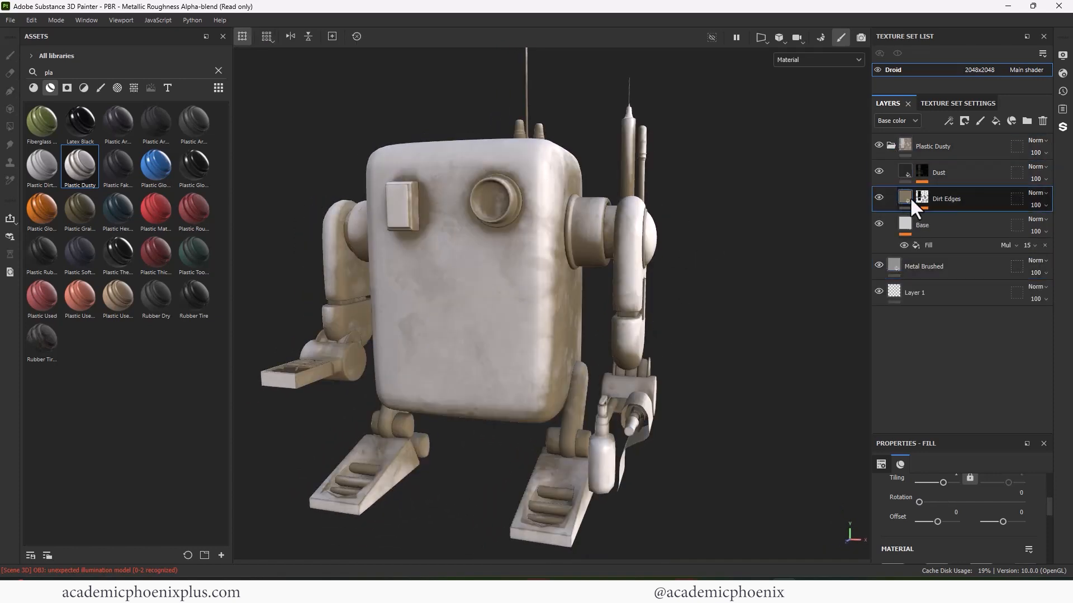
pyautogui.click(960, 218)
pyautogui.moveTo(969, 429); pyautogui.dragTo(945, 428)
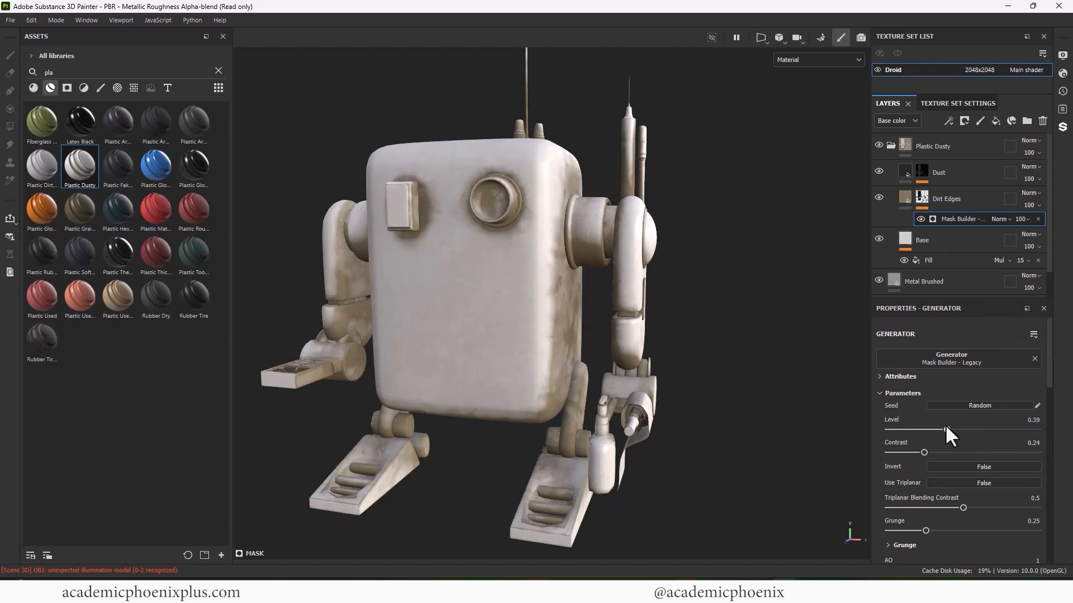
pyautogui.moveTo(765, 405)
pyautogui.keyDown('alt'); pyautogui.mouseDown()
pyautogui.moveTo(719, 407)
pyautogui.moveTo(771, 398)
pyautogui.mouseUp(); pyautogui.keyUp('alt')
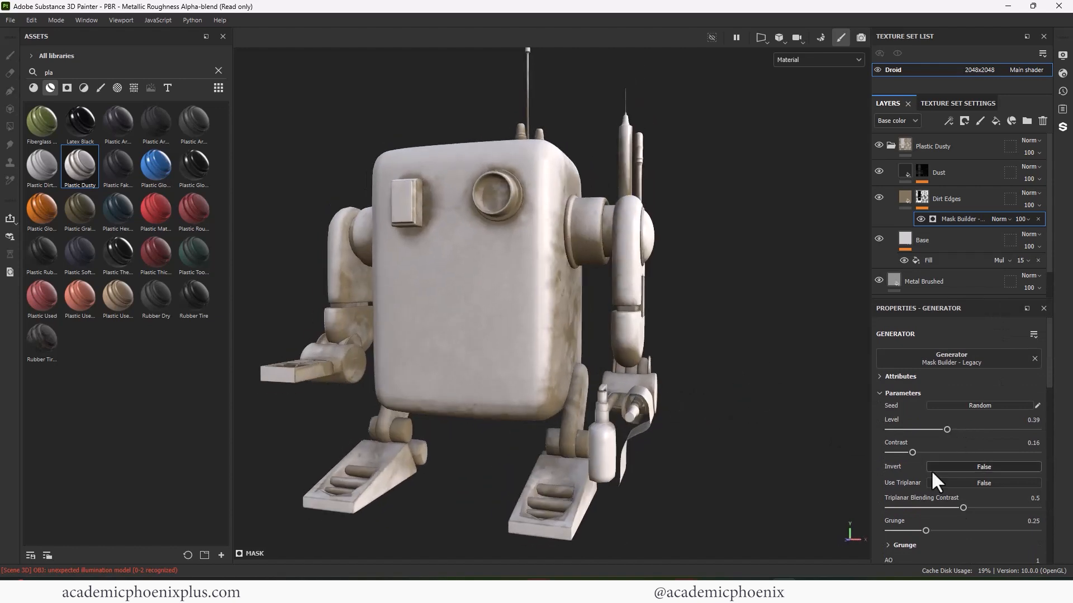
pyautogui.moveTo(926, 530)
pyautogui.mouseDown()
pyautogui.moveTo(967, 529)
pyautogui.moveTo(924, 524)
pyautogui.mouseUp()
pyautogui.keyDown('alt'); pyautogui.moveTo(717, 457); pyautogui.dragTo(678, 447); pyautogui.keyUp('alt')
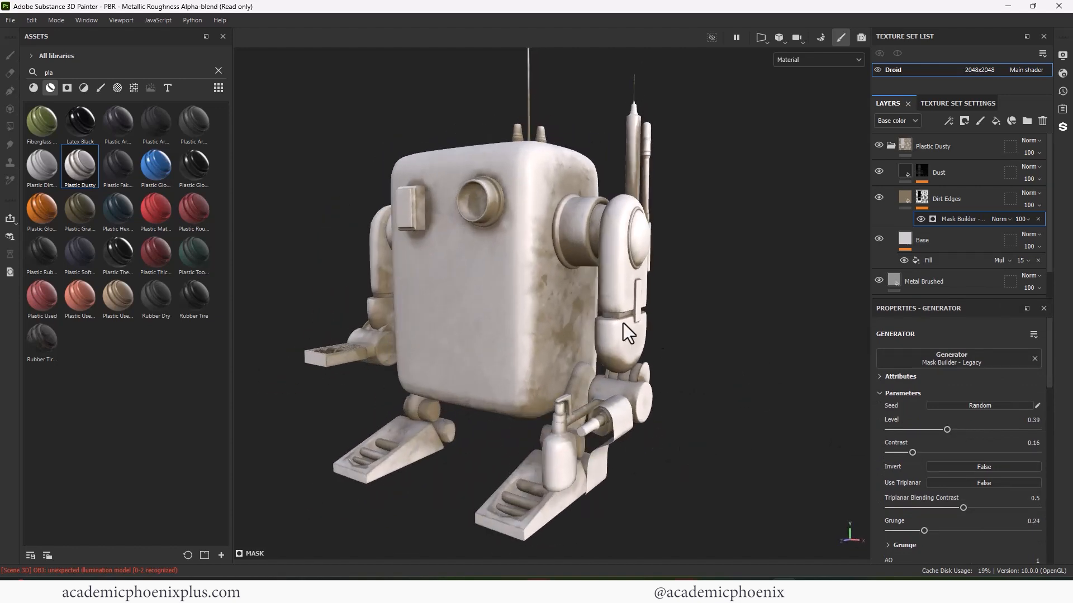
# - Collapse the Plastic Dusty folder and set its opacity to 67
pyautogui.click(892, 146)
pyautogui.click(1047, 154)
pyautogui.moveTo(1060, 170); pyautogui.dragTo(1049, 171)
pyautogui.keyDown('alt'); pyautogui.moveTo(727, 268); pyautogui.dragTo(763, 271); pyautogui.keyUp('alt')
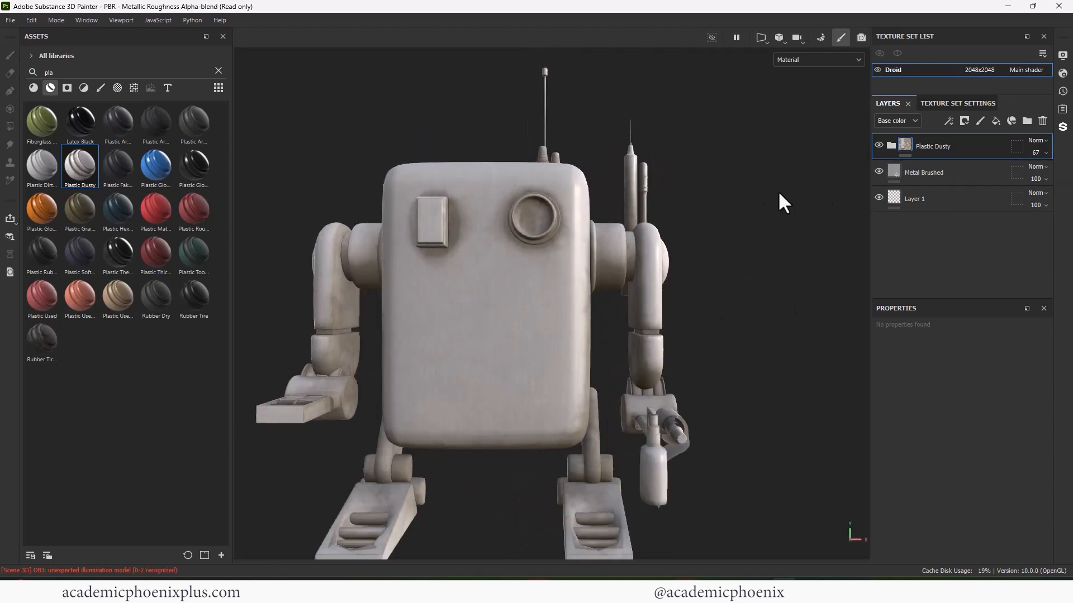
# - Add a fill layer named panels with only height active, set to -0.6082
pyautogui.rightClick(891, 218)
pyautogui.click(927, 132)
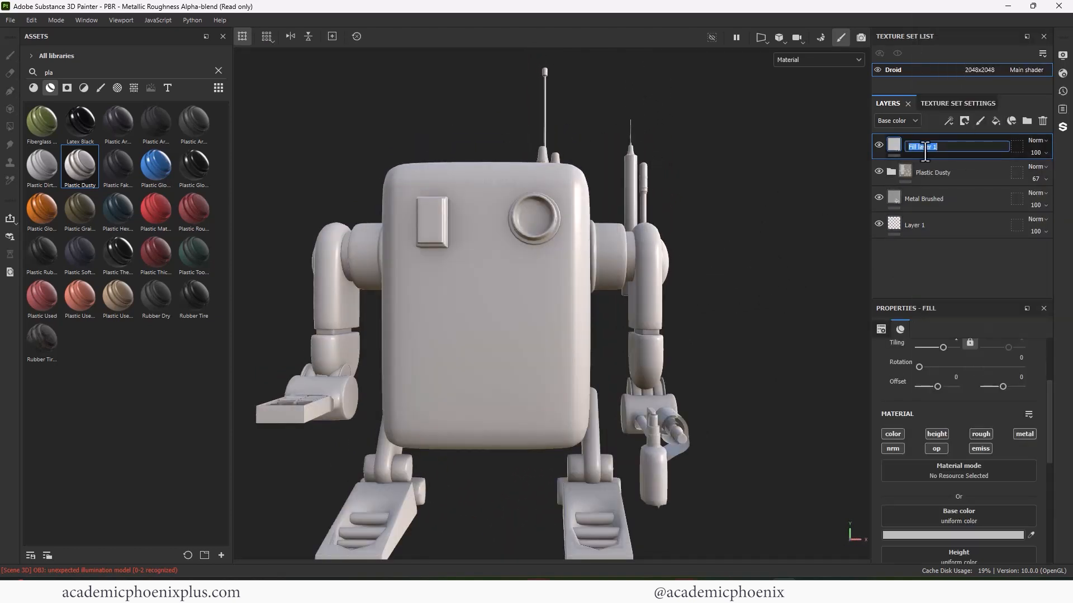
pyautogui.scroll(-1, 1032, 400)
pyautogui.click(893, 393)
pyautogui.click(979, 393)
pyautogui.click(1023, 394)
pyautogui.click(980, 407)
pyautogui.click(937, 408)
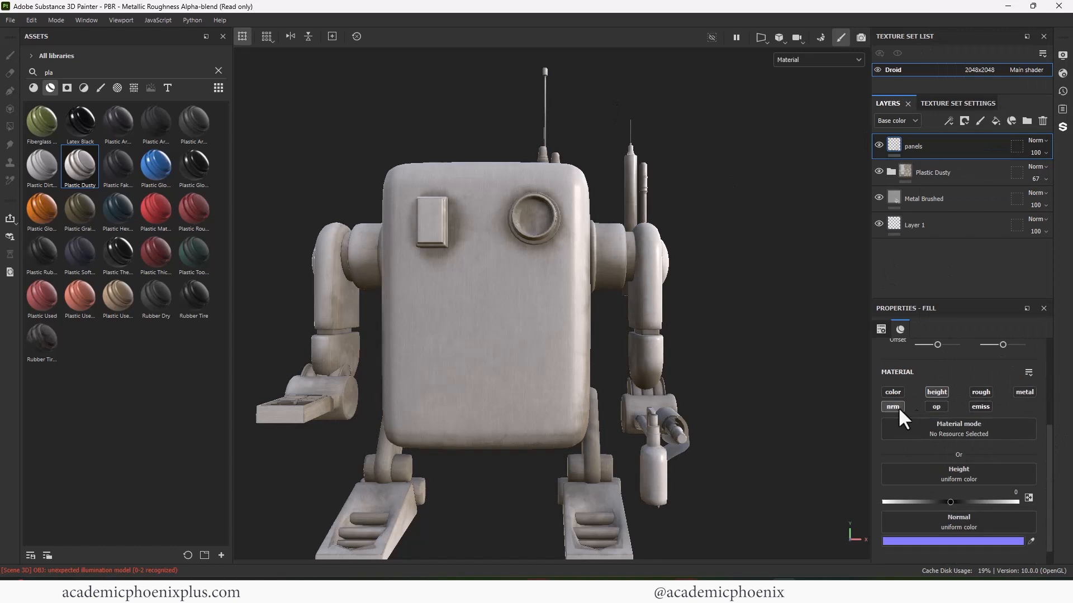
pyautogui.click(899, 408)
pyautogui.moveTo(950, 502); pyautogui.dragTo(908, 502)
# - Choose the Basic Hard brush, add a black mask to panels, and enable symmetry
pyautogui.press('F1')
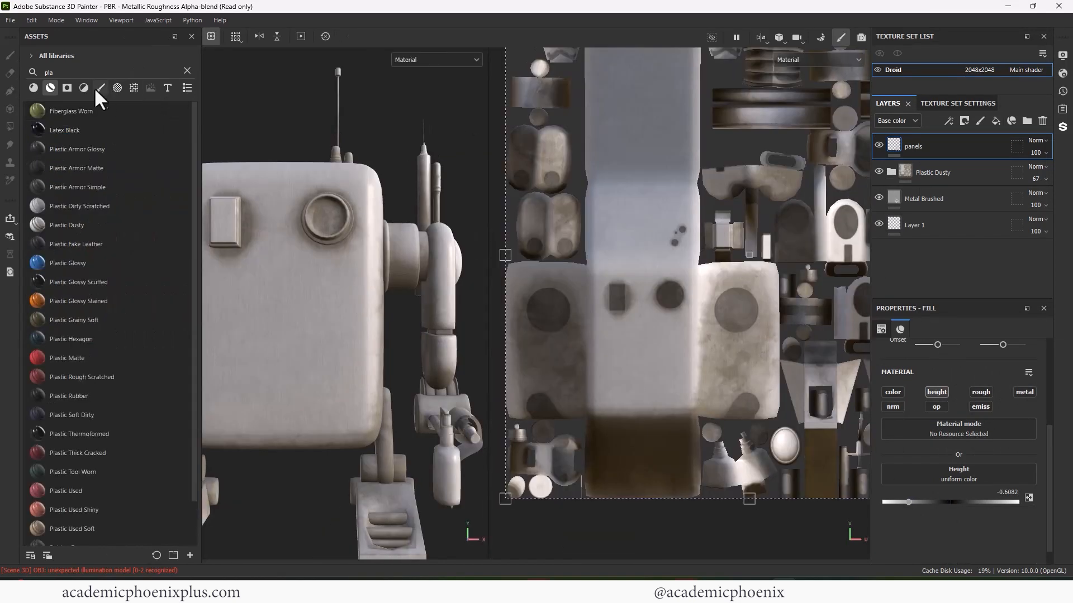
pyautogui.click(99, 87)
pyautogui.click(188, 71)
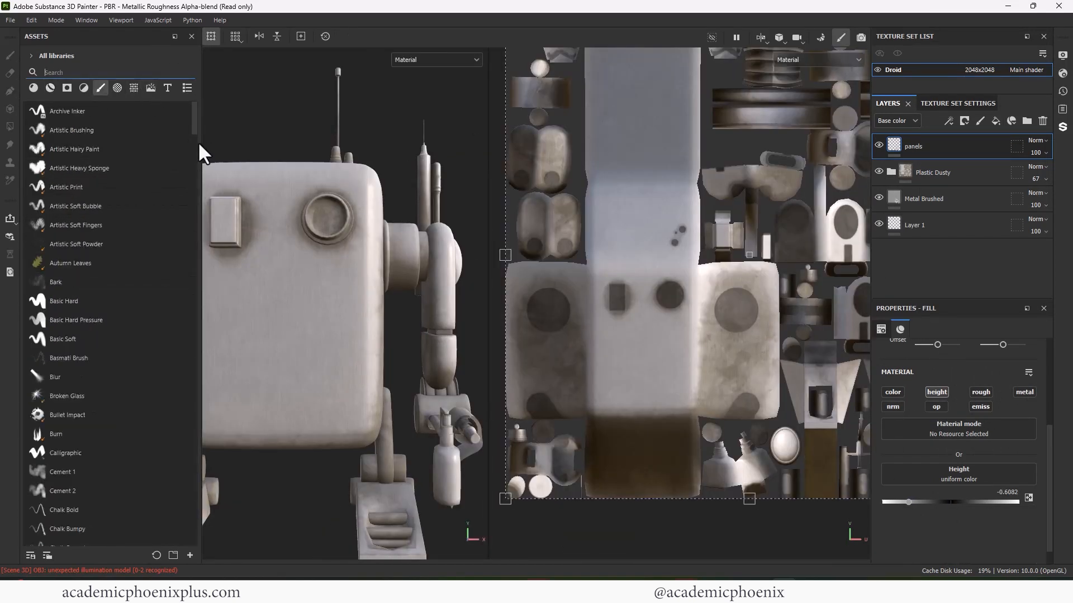
pyautogui.click(68, 302)
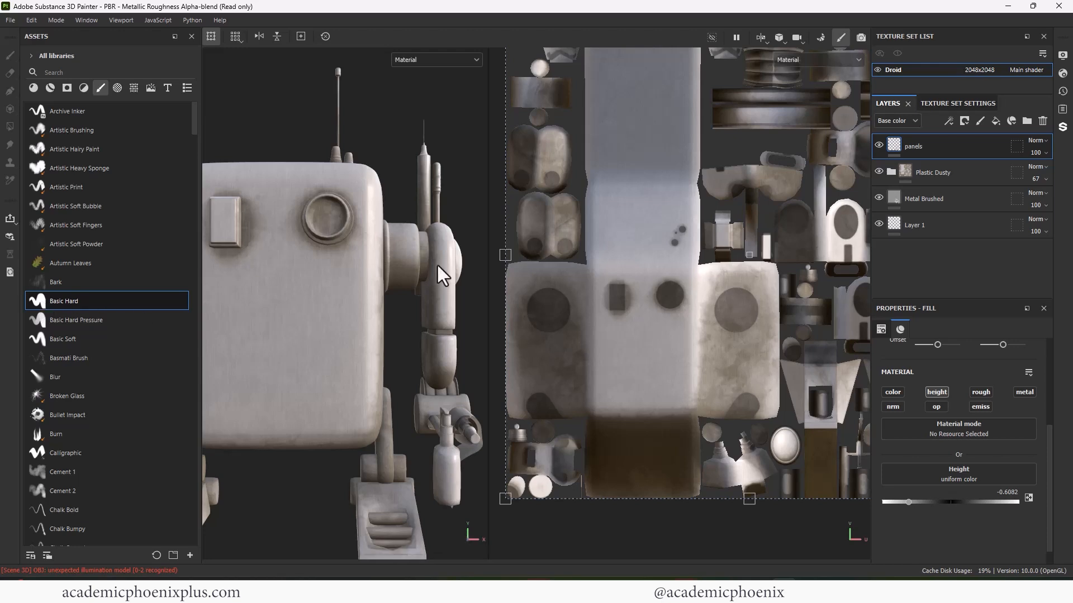
pyautogui.rightClick(895, 142)
pyautogui.click(907, 166)
pyautogui.keyDown('alt'); pyautogui.moveTo(780, 173); pyautogui.dragTo(773, 252, button='right'); pyautogui.keyUp('alt')
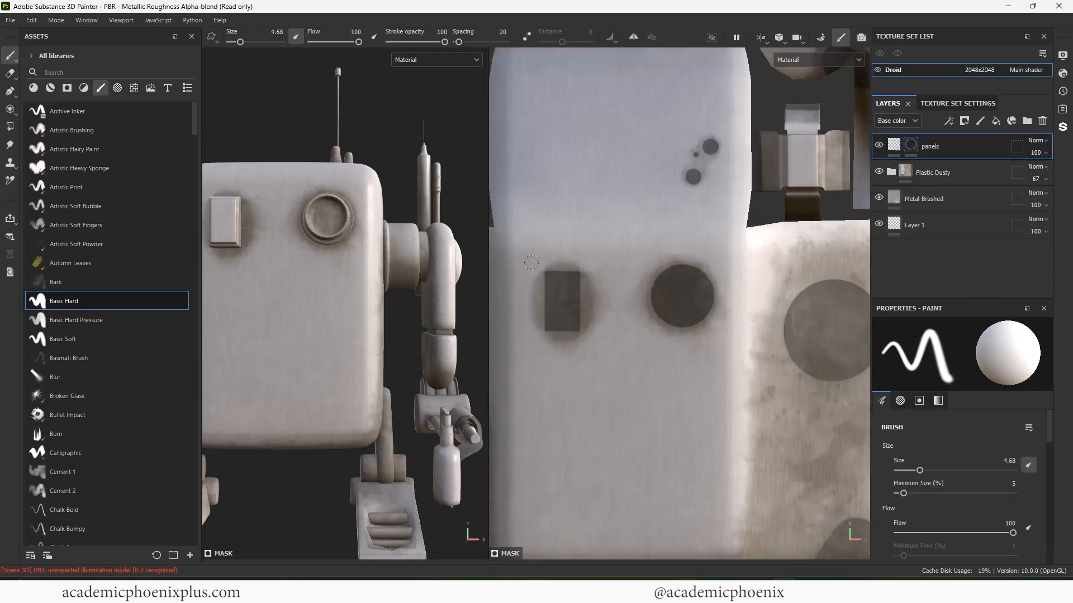
pyautogui.click(634, 37)
pyautogui.keyDown('alt'); pyautogui.moveTo(672, 223); pyautogui.dragTo(659, 193, button='right'); pyautogui.keyUp('alt')
pyautogui.keyDown('alt'); pyautogui.moveTo(670, 200); pyautogui.dragTo(704, 192, button='middle'); pyautogui.keyUp('alt')
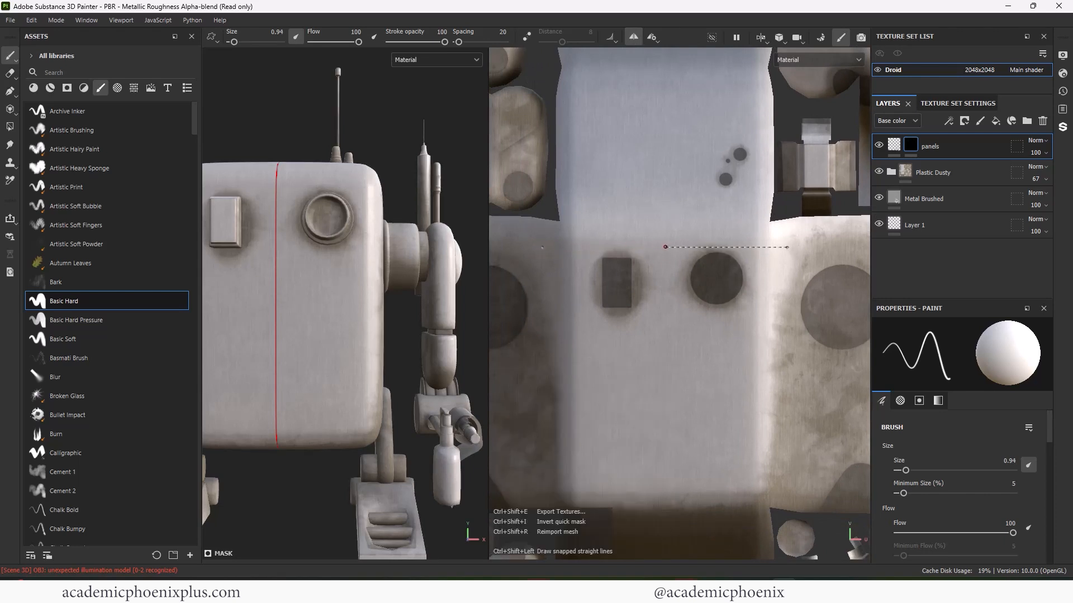
# - Paint mirrored straight lines for the panel's bottom edge and diagonal corners, undoing the vertical sides
pyautogui.keyDown('ctrl'); pyautogui.keyDown('shift'); pyautogui.click(665, 247); pyautogui.keyUp('shift'); pyautogui.keyUp('ctrl')
pyautogui.keyDown('alt'); pyautogui.moveTo(416, 325); pyautogui.dragTo(365, 327); pyautogui.keyUp('alt')
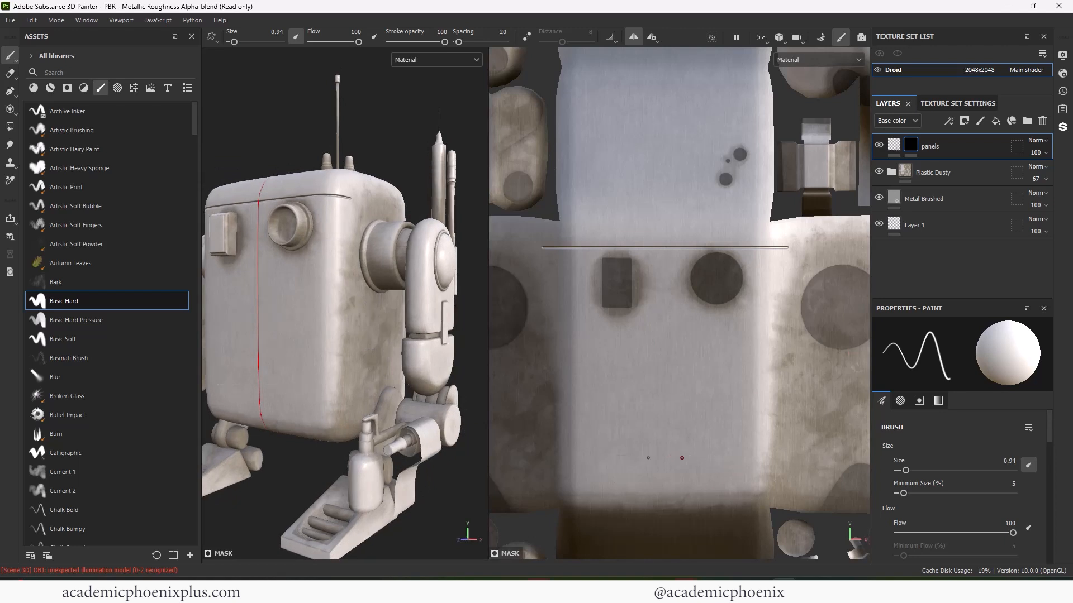
pyautogui.keyDown('ctrl'); pyautogui.keyDown('shift'); pyautogui.click(748, 459); pyautogui.keyUp('shift'); pyautogui.keyUp('ctrl')
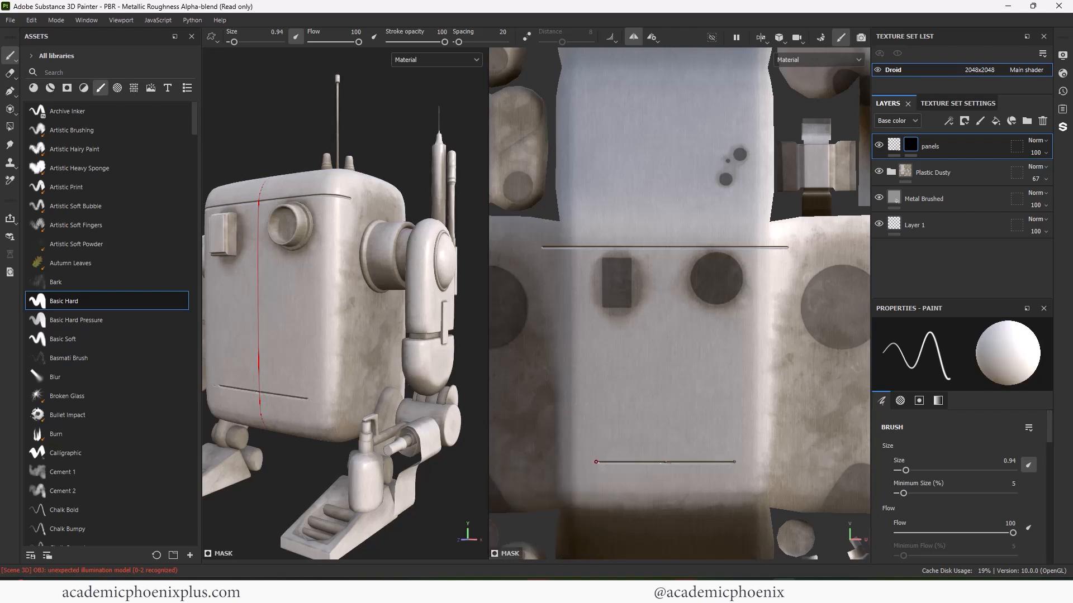
pyautogui.keyDown('ctrl'); pyautogui.keyDown('shift'); pyautogui.click(583, 447); pyautogui.keyUp('shift'); pyautogui.keyUp('ctrl')
pyautogui.keyDown('ctrl'); pyautogui.keyDown('shift'); pyautogui.click(582, 251); pyautogui.keyUp('shift'); pyautogui.keyUp('ctrl')
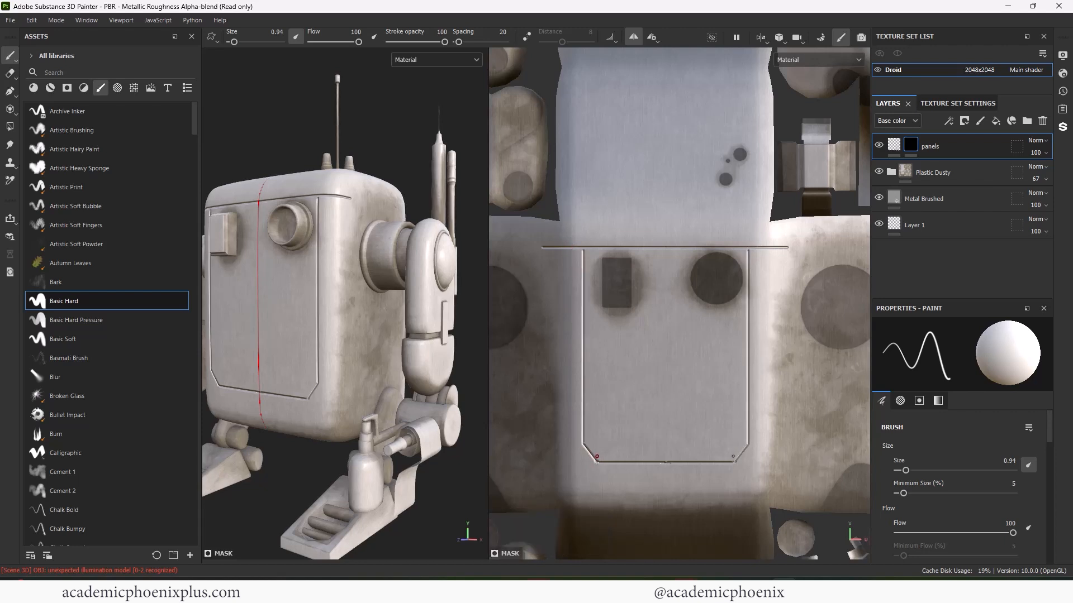
pyautogui.hotkey('ctrl', 'z')
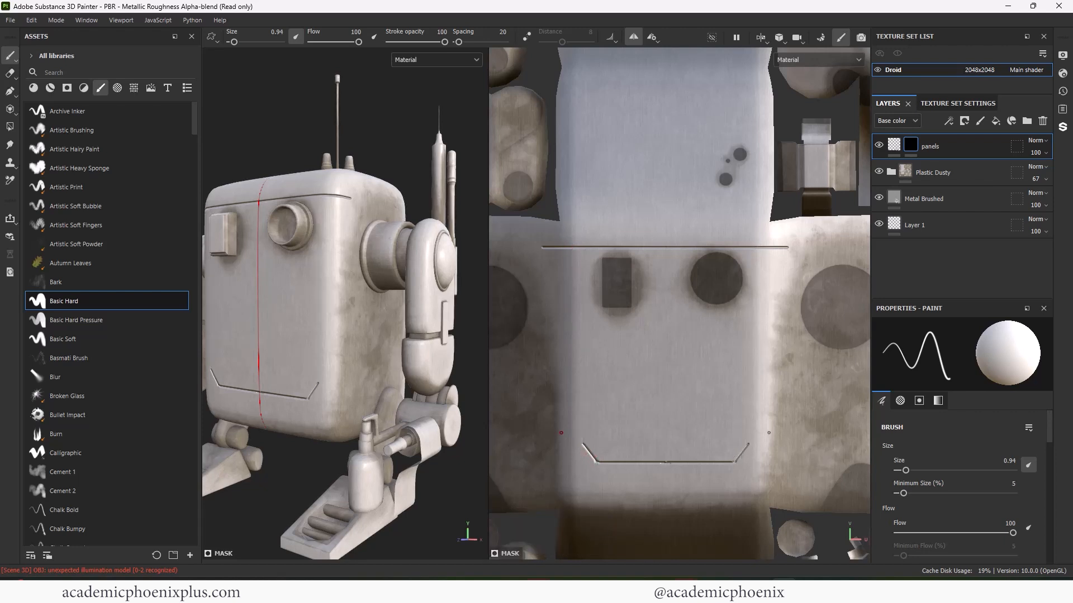
# - Widen the bottom line, then redraw the diagonal corners and vertical sides of the outline
pyautogui.keyDown('ctrl'); pyautogui.keyDown('shift'); pyautogui.click(530, 440); pyautogui.keyUp('shift'); pyautogui.keyUp('ctrl')
pyautogui.hotkey('ctrl', 'z')
pyautogui.keyDown('ctrl'); pyautogui.keyDown('shift'); pyautogui.click(580, 463); pyautogui.keyUp('shift'); pyautogui.keyUp('ctrl')
pyautogui.hotkey('ctrl', 'z')
pyautogui.keyDown('ctrl'); pyautogui.keyDown('shift'); pyautogui.click(564, 433); pyautogui.keyUp('shift'); pyautogui.keyUp('ctrl')
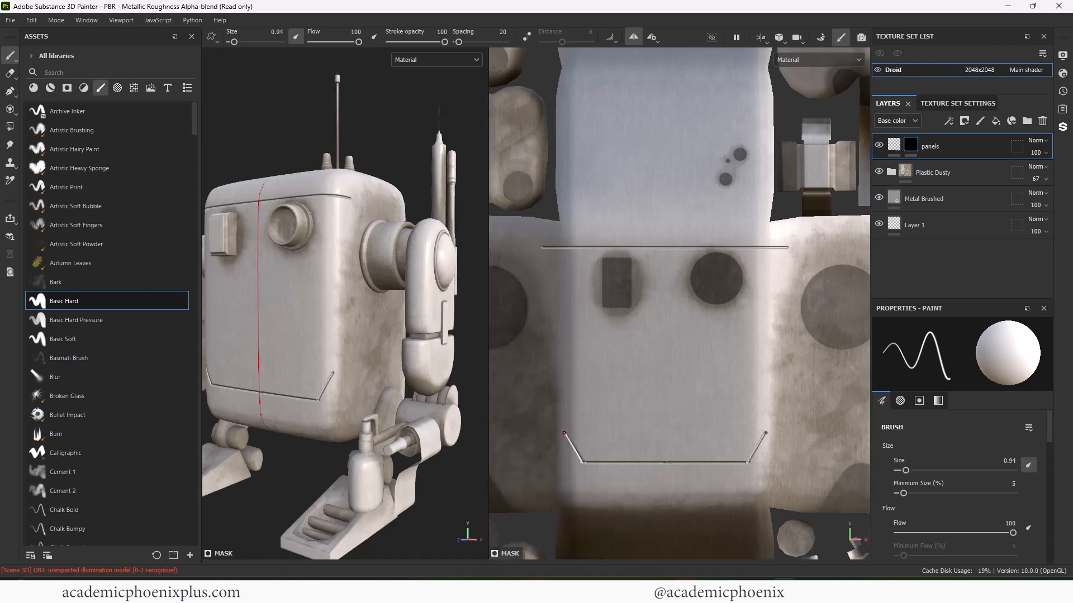
pyautogui.keyDown('ctrl'); pyautogui.keyDown('shift'); pyautogui.click(566, 254); pyautogui.keyUp('shift'); pyautogui.keyUp('ctrl')
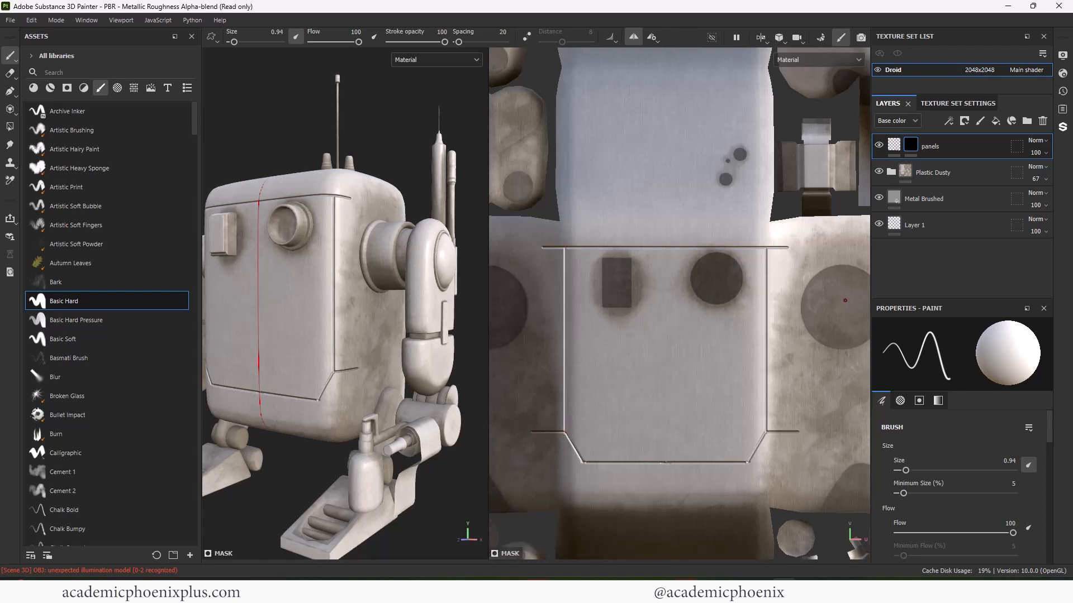
# - Apply Aluminium Brushed Worn to the droid and give it a black mask
pyautogui.click(46, 88)
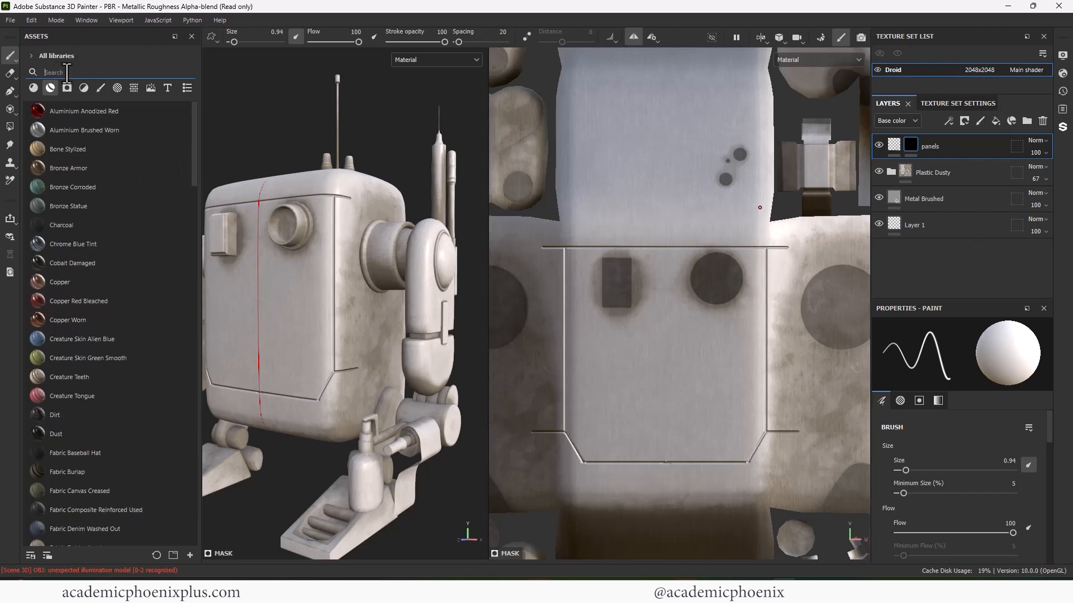
pyautogui.moveTo(72, 131); pyautogui.dragTo(274, 217)
pyautogui.moveTo(391, 151)
pyautogui.keyDown('alt'); pyautogui.mouseDown()
pyautogui.moveTo(319, 120)
pyautogui.moveTo(346, 116)
pyautogui.mouseUp(); pyautogui.keyUp('alt')
pyautogui.keyDown('alt'); pyautogui.moveTo(346, 116); pyautogui.dragTo(278, 134, button='middle'); pyautogui.keyUp('alt')
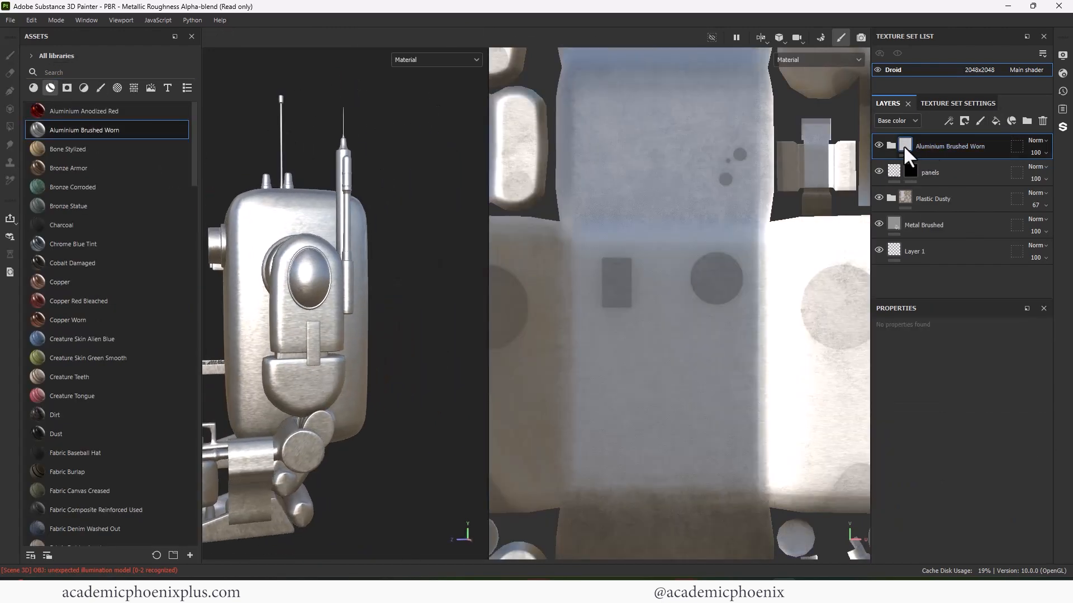
pyautogui.rightClick(904, 146)
pyautogui.click(930, 167)
# - Import the cornered rectangle image as an alpha
pyautogui.moveTo(466, 590)
pyautogui.click(467, 554)
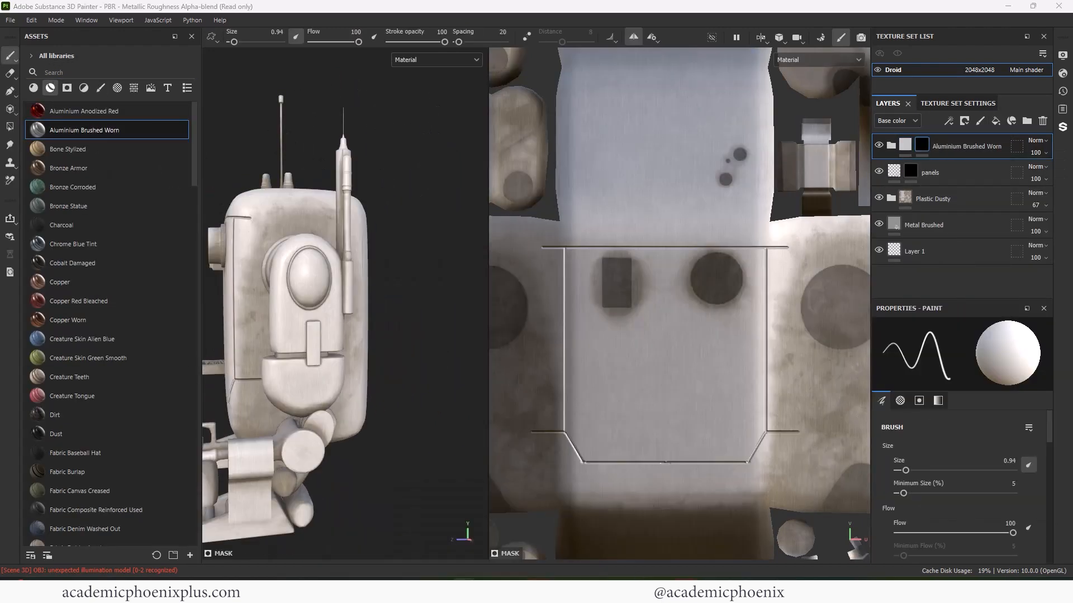
pyautogui.moveTo(417, 273)
pyautogui.mouseDown()
pyautogui.moveTo(160, 267)
pyautogui.moveTo(415, 272)
pyautogui.mouseUp()
pyautogui.click(809, 174)
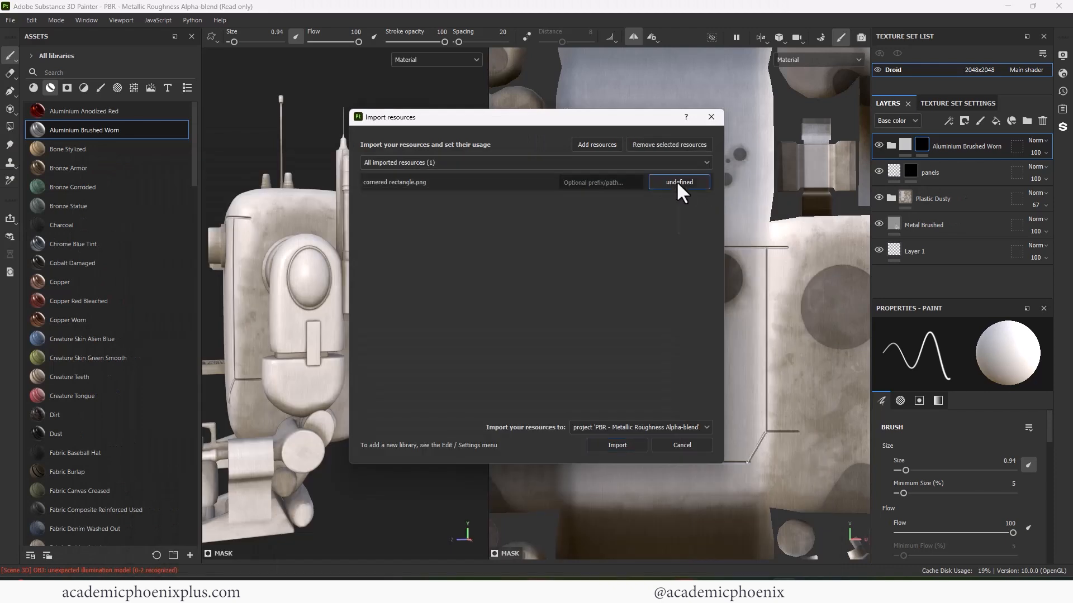
pyautogui.click(678, 184)
pyautogui.click(683, 194)
pyautogui.click(624, 449)
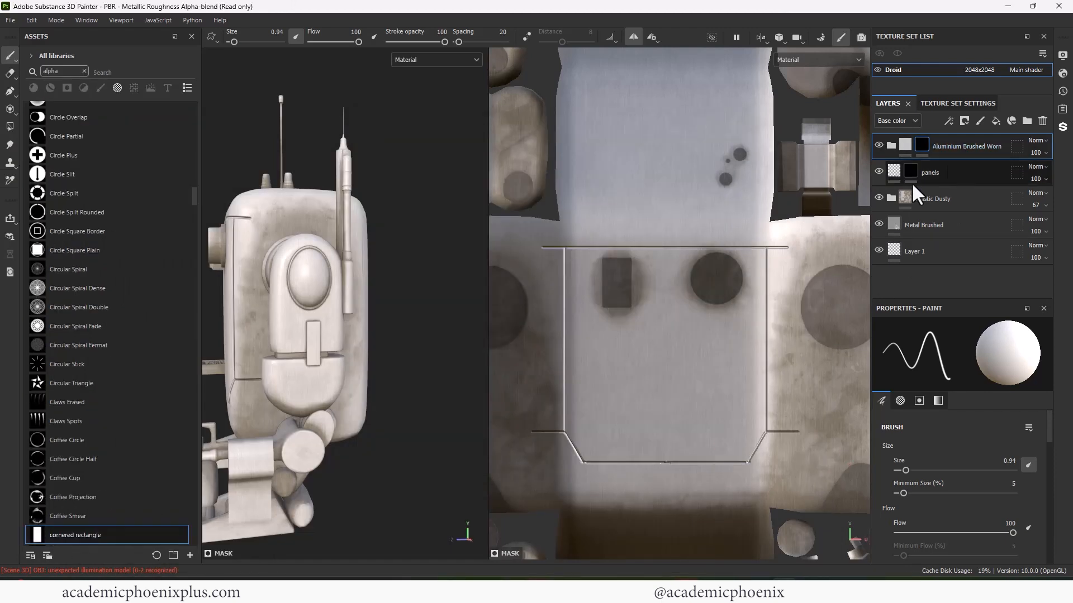
# - Stamp a white cornered-rectangle alpha over the side panel in the UV view
pyautogui.keyDown('alt'); pyautogui.moveTo(845, 259); pyautogui.dragTo(678, 261, button='middle'); pyautogui.keyUp('alt')
pyautogui.keyDown('alt'); pyautogui.moveTo(677, 262); pyautogui.dragTo(721, 264, button='right'); pyautogui.keyUp('alt')
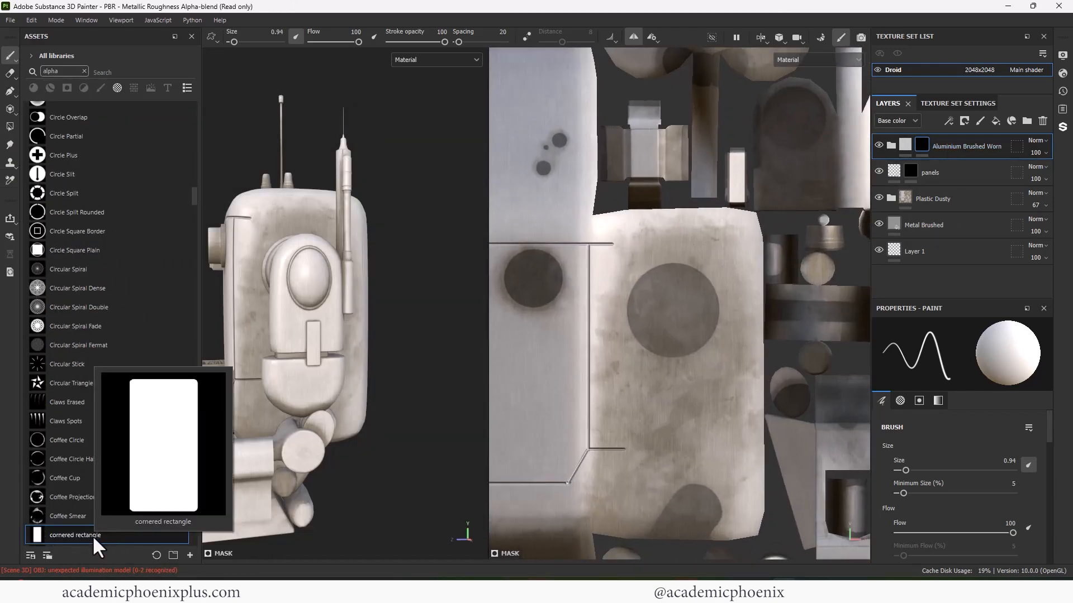
pyautogui.moveTo(1049, 428); pyautogui.dragTo(1053, 518)
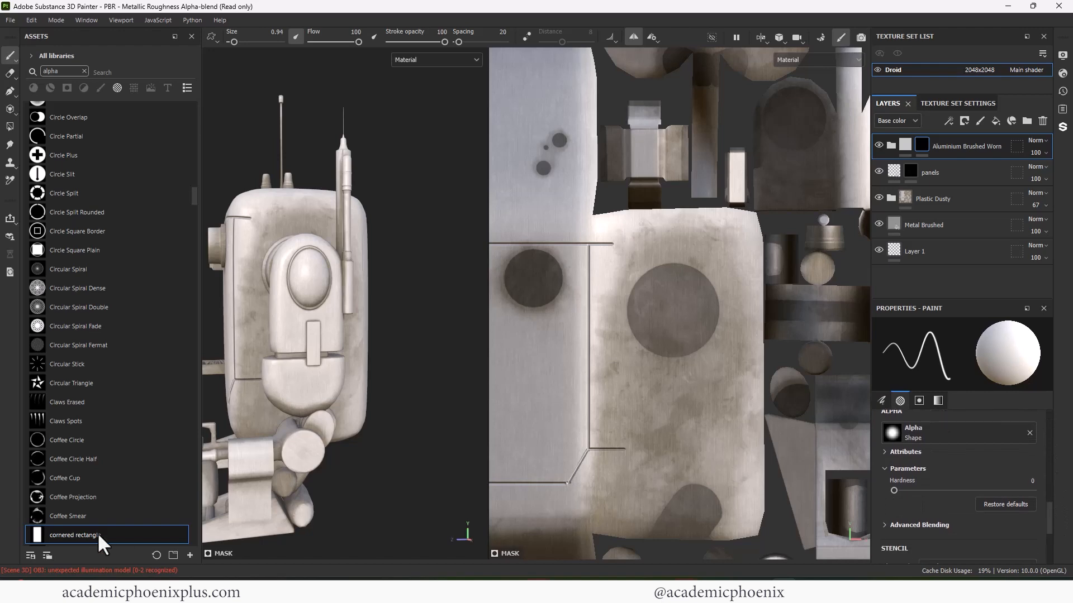
pyautogui.moveTo(98, 535); pyautogui.dragTo(946, 438)
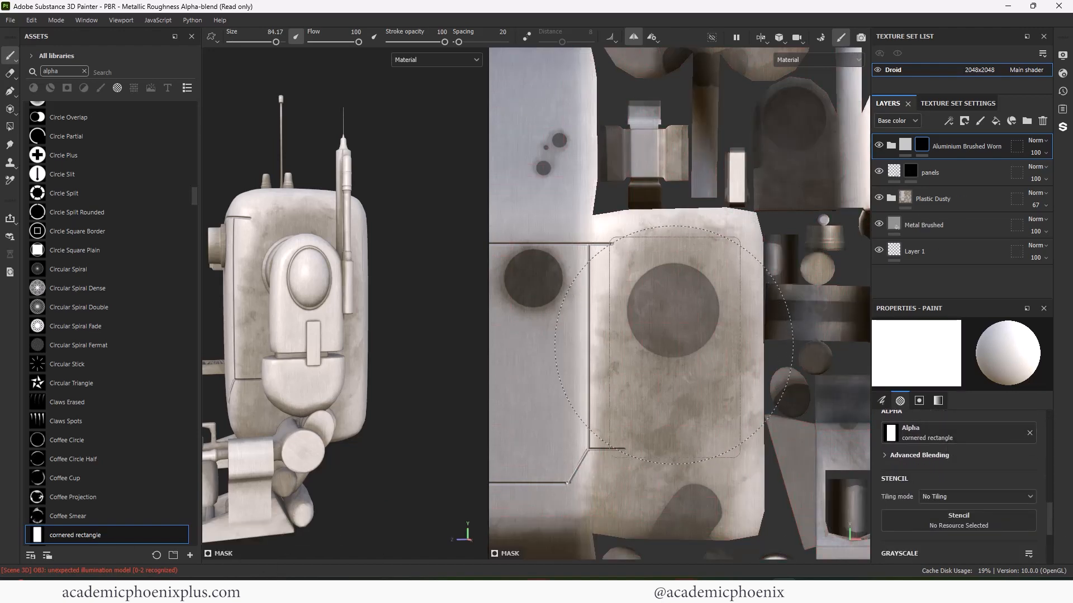
pyautogui.click(673, 348)
pyautogui.moveTo(453, 438)
pyautogui.keyDown('alt'); pyautogui.mouseDown()
pyautogui.moveTo(436, 449)
pyautogui.moveTo(385, 439)
pyautogui.mouseUp(); pyautogui.keyUp('alt')
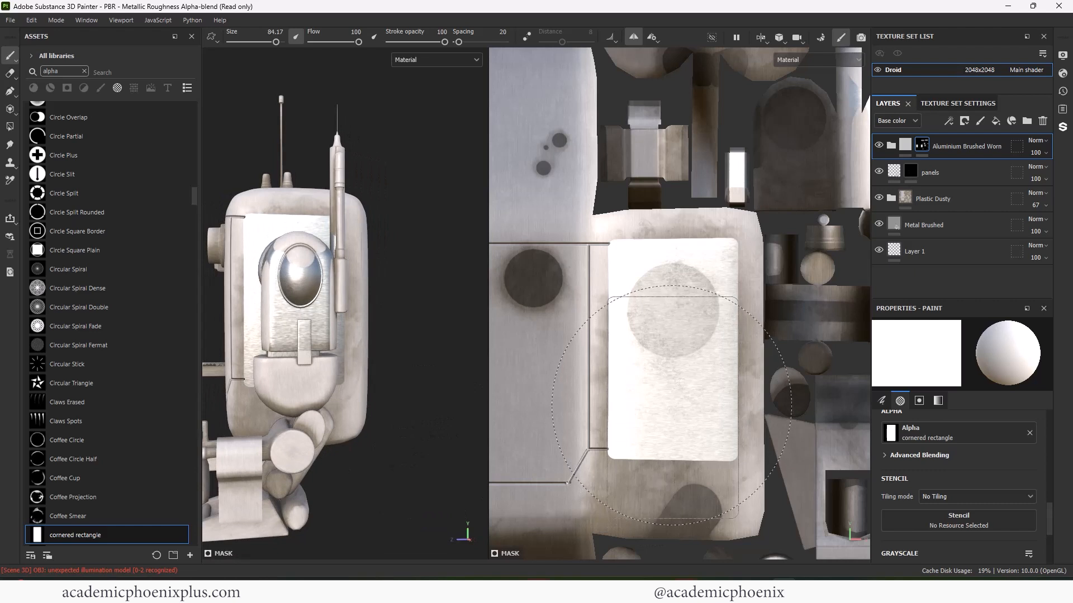
pyautogui.click(673, 416)
# - Stamp smaller black rectangles inside to hollow out the frame's centre
pyautogui.press('x')
pyautogui.press('[')
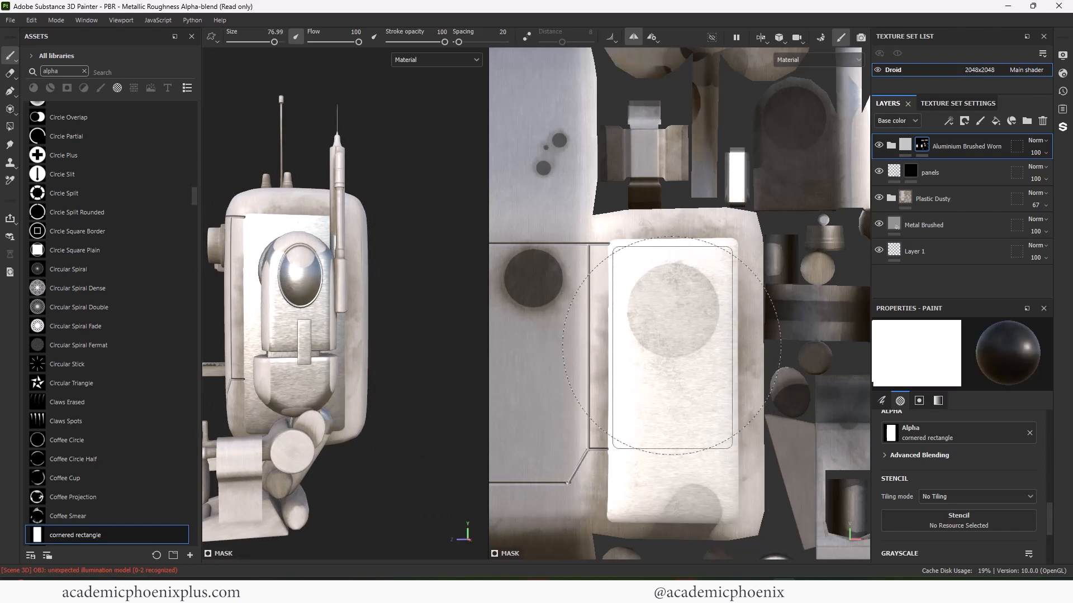
pyautogui.click(673, 347)
pyautogui.click(673, 413)
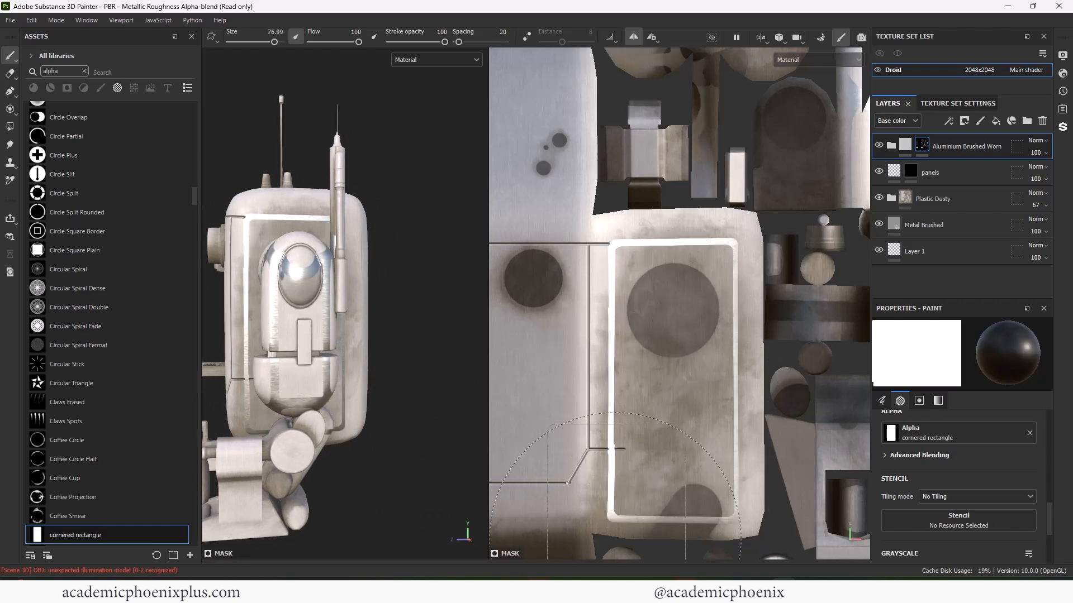
pyautogui.keyDown('alt'); pyautogui.moveTo(411, 490); pyautogui.dragTo(436, 496); pyautogui.keyUp('alt')
# - Raise the Aluminium Base fill layer's height to 0.5347
pyautogui.click(924, 149)
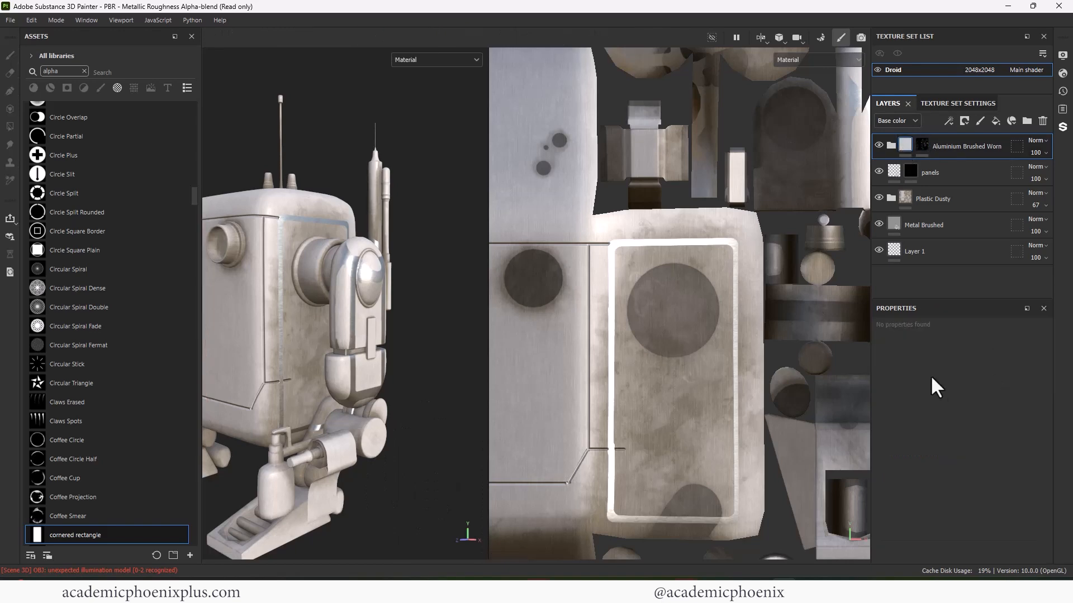
pyautogui.click(891, 145)
pyautogui.click(937, 214)
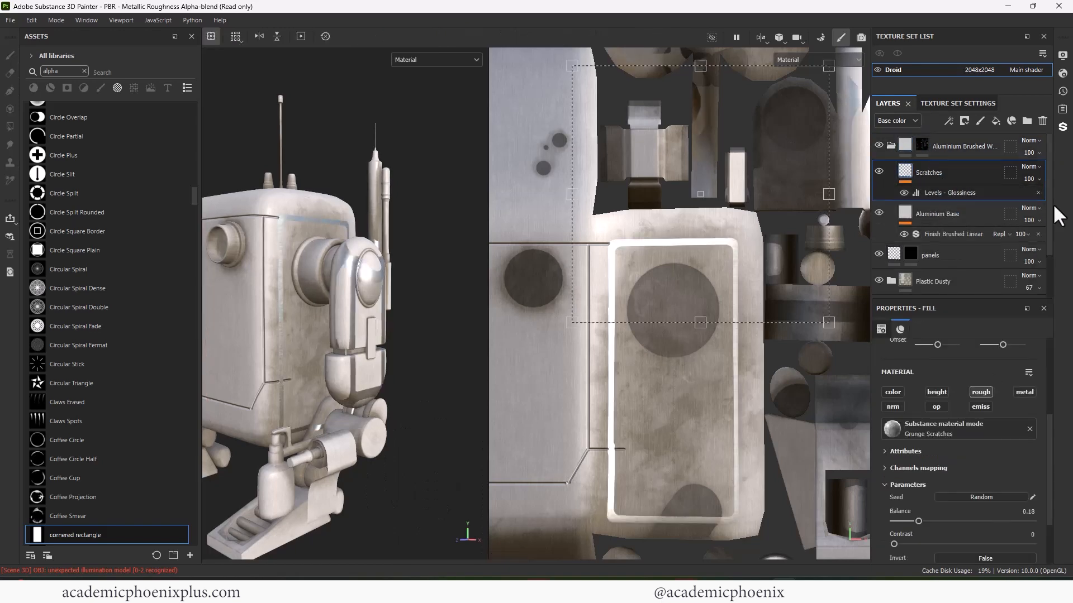
pyautogui.moveTo(950, 543); pyautogui.dragTo(979, 542)
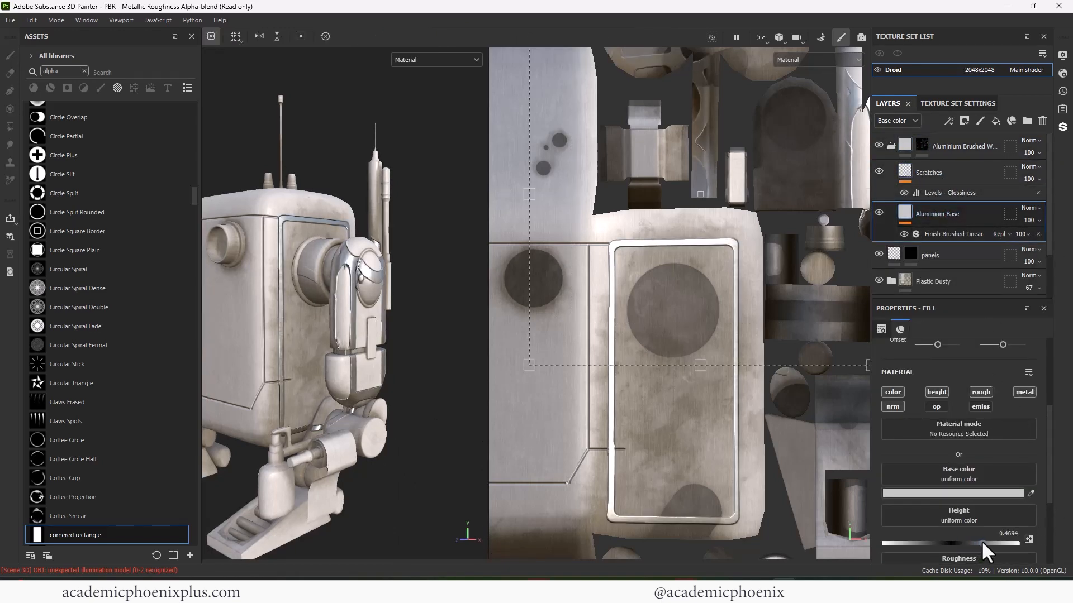
pyautogui.keyDown('alt'); pyautogui.moveTo(441, 397); pyautogui.dragTo(401, 414); pyautogui.keyUp('alt')
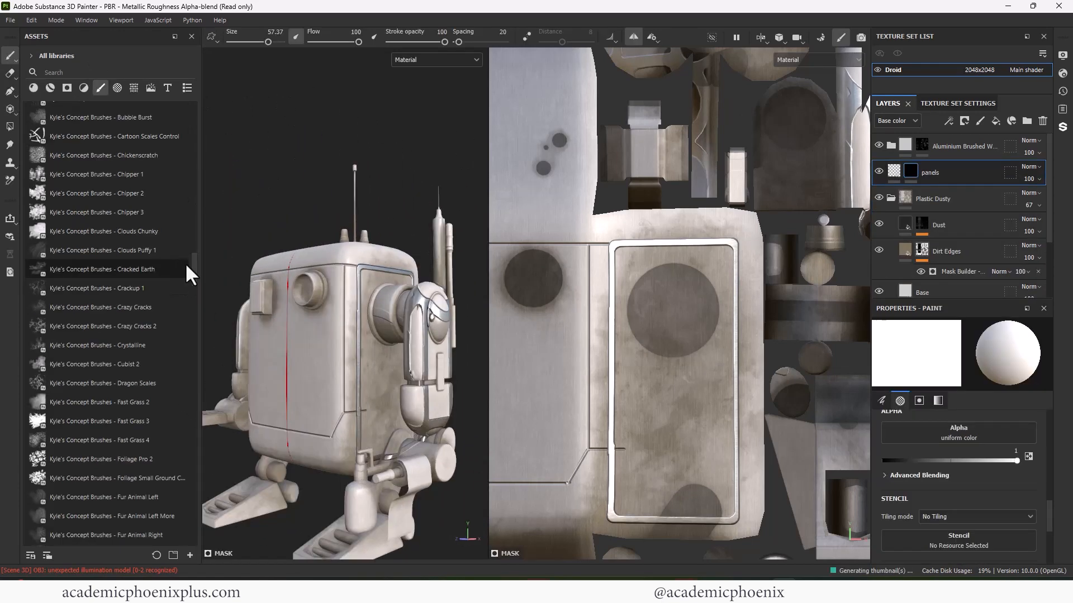
# - Erase the leftover circular stamp on the panel with black paint
pyautogui.scroll(-5, 185, 262)
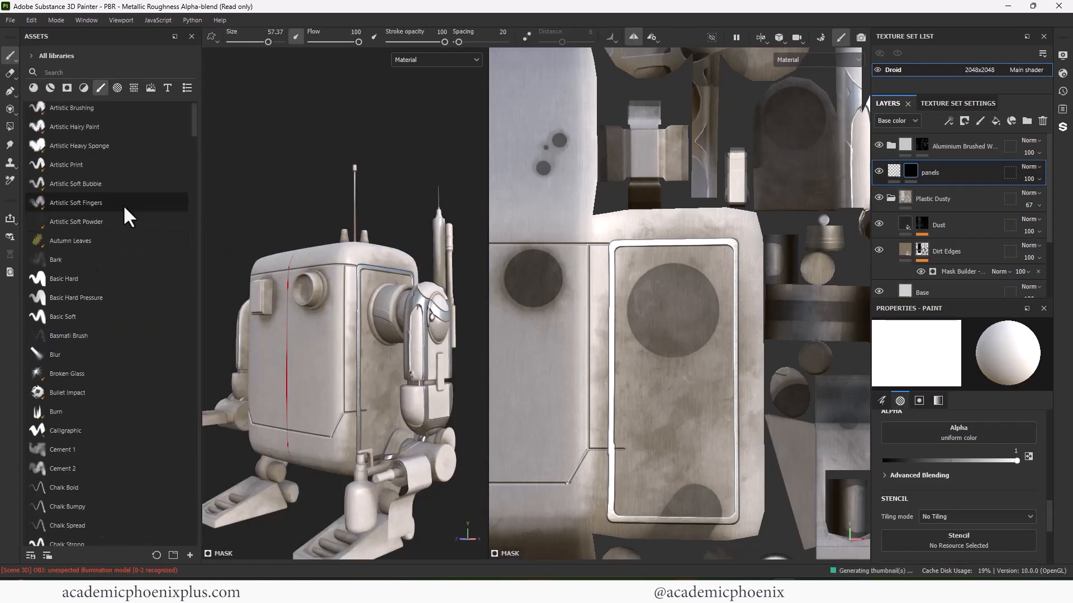
pyautogui.press('x')
pyautogui.moveTo(634, 453); pyautogui.dragTo(625, 448)
pyautogui.moveTo(364, 193)
pyautogui.keyDown('alt'); pyautogui.mouseDown()
pyautogui.moveTo(371, 225)
pyautogui.moveTo(417, 246)
pyautogui.mouseUp(); pyautogui.keyUp('alt')
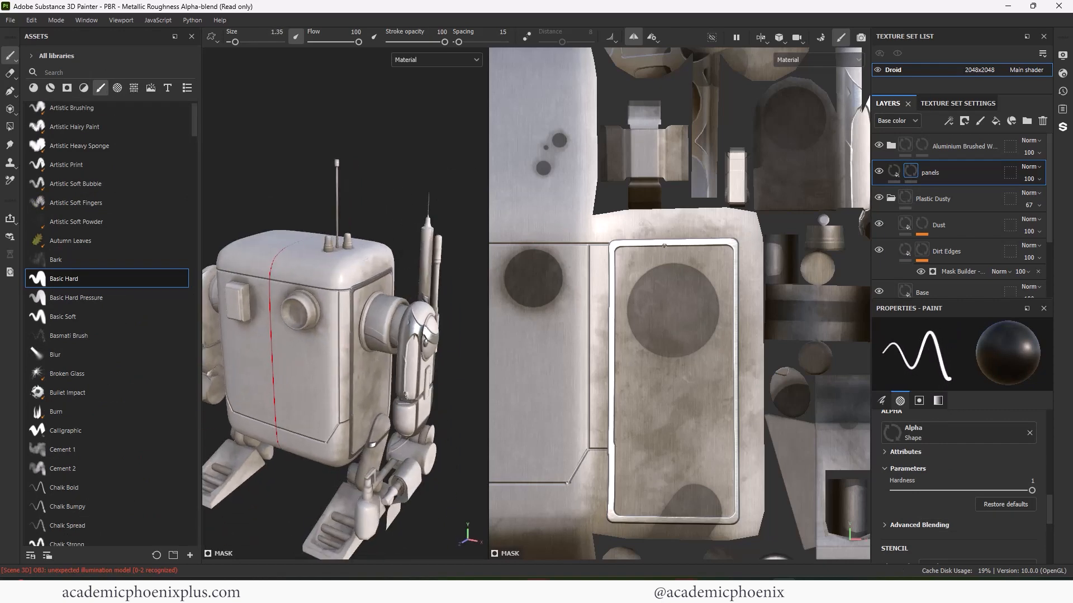
# - Switch back to white and draw a mirrored straight seam across the front top of the body
pyautogui.press('x')
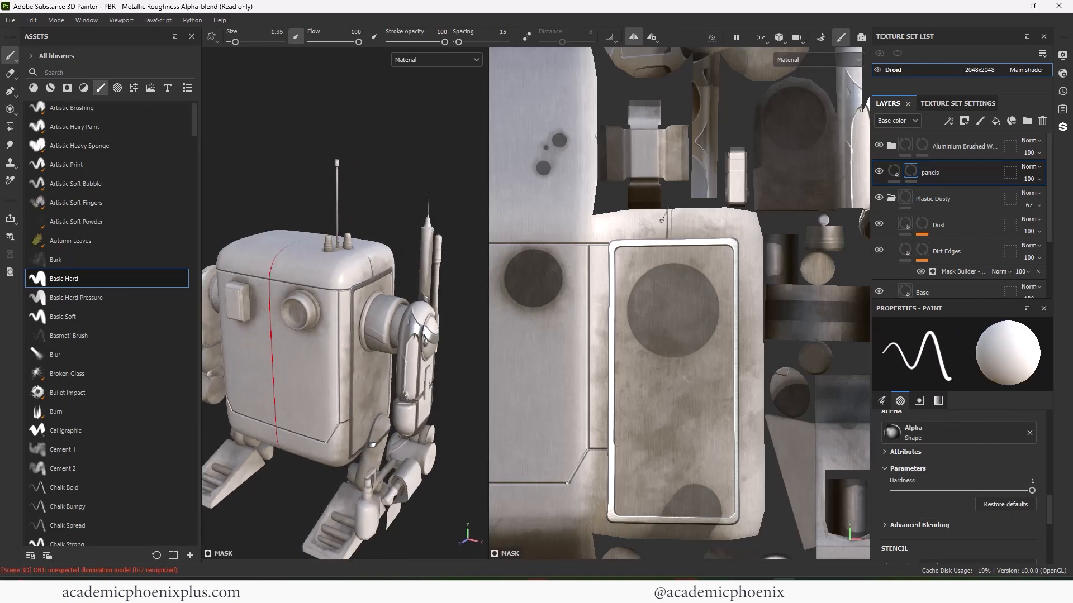
pyautogui.press('ctrl')
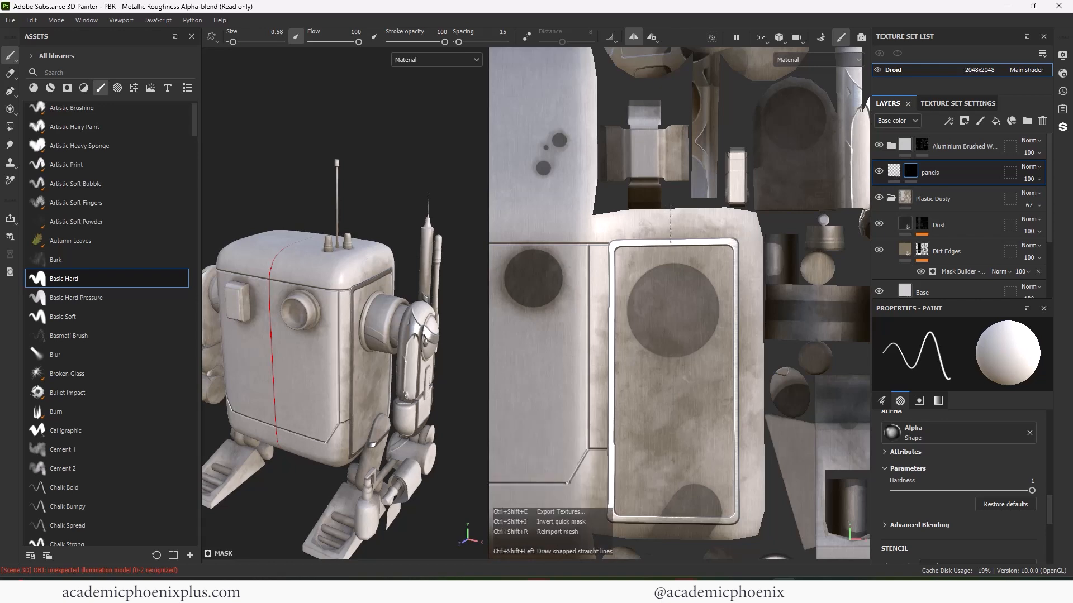
pyautogui.scroll(-1, 671, 243)
pyautogui.keyDown('ctrl'); pyautogui.keyDown('alt'); pyautogui.moveTo(612, 230); pyautogui.dragTo(693, 284); pyautogui.keyUp('alt'); pyautogui.keyUp('ctrl')
pyautogui.keyDown('alt'); pyautogui.moveTo(423, 176); pyautogui.dragTo(475, 313); pyautogui.keyUp('alt')
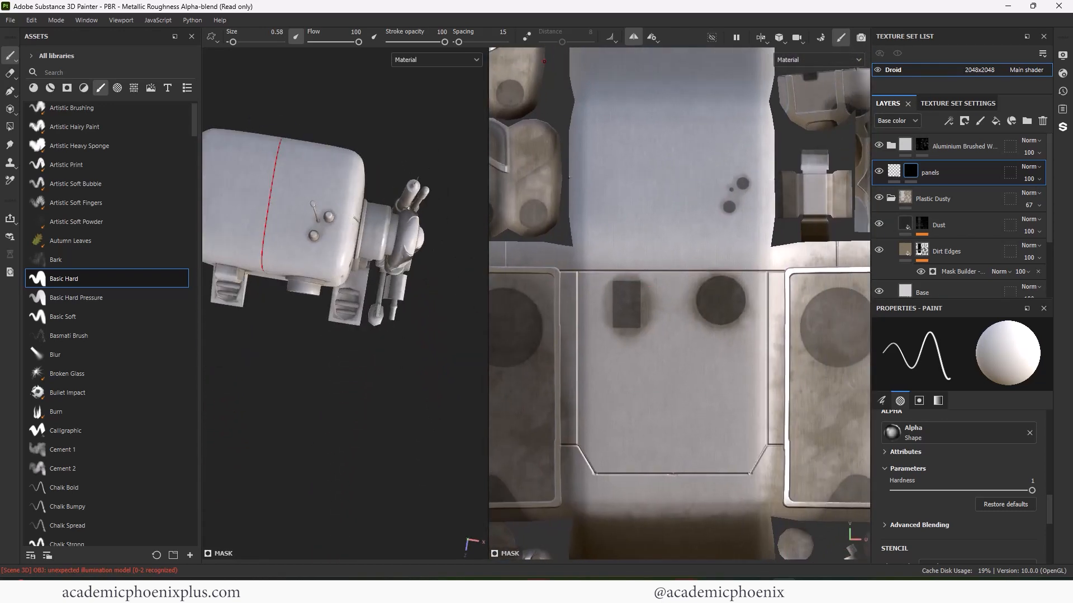
pyautogui.click(576, 178)
pyautogui.keyDown('ctrl'); pyautogui.keyDown('shift'); pyautogui.click(672, 178); pyautogui.keyUp('shift'); pyautogui.keyUp('ctrl')
# - Orbit and zoom the droid and UV view to bring the arm into profile
pyautogui.scroll(5, 583, 183)
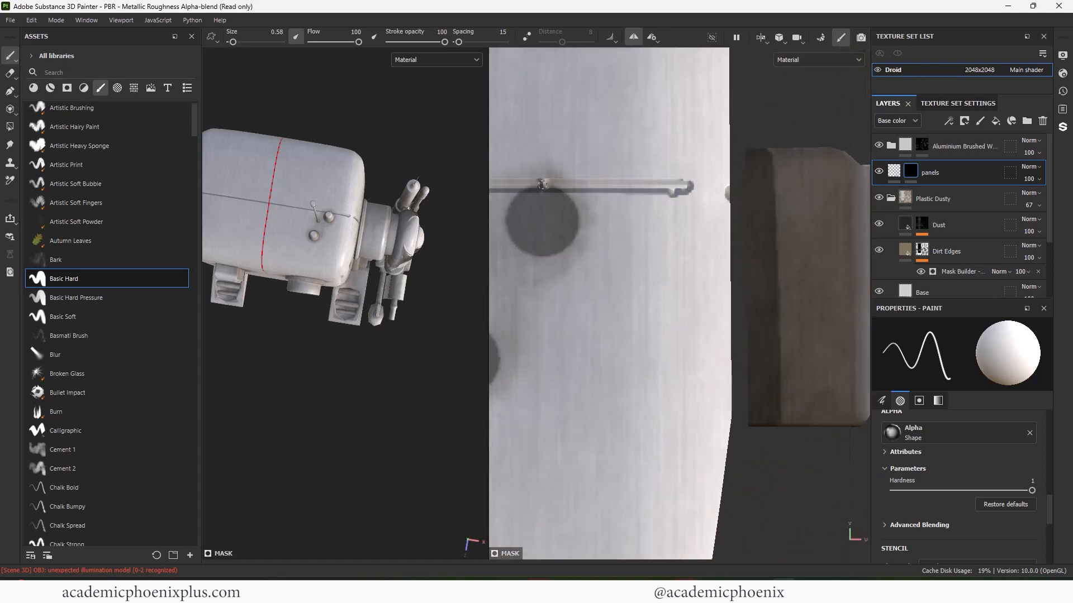
pyautogui.scroll(-4, 380, 268)
pyautogui.keyDown('alt'); pyautogui.moveTo(357, 284); pyautogui.dragTo(371, 202); pyautogui.keyUp('alt')
pyautogui.keyDown('alt'); pyautogui.moveTo(397, 212); pyautogui.dragTo(469, 240, button='right'); pyautogui.keyUp('alt')
pyautogui.keyDown('alt'); pyautogui.moveTo(340, 237); pyautogui.dragTo(404, 290, button='middle'); pyautogui.keyUp('alt')
pyautogui.keyDown('alt'); pyautogui.moveTo(441, 301); pyautogui.dragTo(419, 313); pyautogui.keyUp('alt')
pyautogui.keyDown('alt'); pyautogui.moveTo(564, 229); pyautogui.dragTo(241, 259, button='right'); pyautogui.keyUp('alt')
pyautogui.keyDown('alt'); pyautogui.moveTo(610, 301); pyautogui.dragTo(616, 185, button='middle'); pyautogui.keyUp('alt')
pyautogui.keyDown('alt'); pyautogui.moveTo(676, 329); pyautogui.dragTo(617, 331, button='middle'); pyautogui.keyUp('alt')
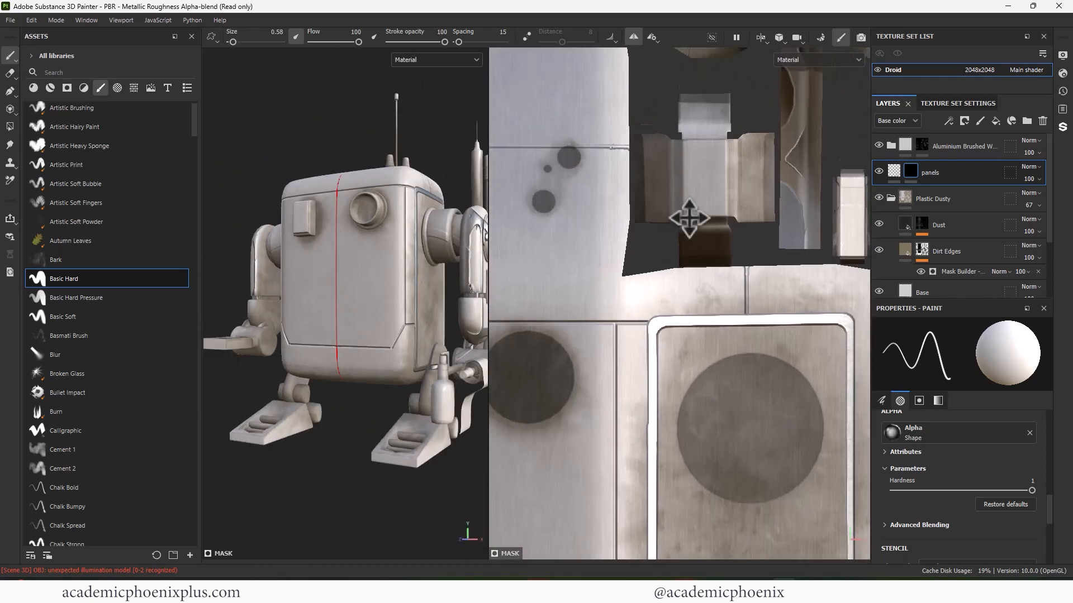
pyautogui.keyDown('alt'); pyautogui.moveTo(687, 220); pyautogui.dragTo(677, 377, button='middle'); pyautogui.keyUp('alt')
pyautogui.keyDown('alt'); pyautogui.moveTo(454, 309); pyautogui.dragTo(410, 308, button='middle'); pyautogui.keyUp('alt')
pyautogui.keyDown('alt'); pyautogui.moveTo(435, 329); pyautogui.dragTo(365, 350); pyautogui.keyUp('alt')
pyautogui.keyDown('alt'); pyautogui.moveTo(324, 357); pyautogui.dragTo(358, 358, button='right'); pyautogui.keyUp('alt')
pyautogui.keyDown('alt'); pyautogui.moveTo(346, 360); pyautogui.dragTo(395, 385); pyautogui.keyUp('alt')
# - Paint a straight seam line across the long UV strip of the side piece
pyautogui.keyDown('alt'); pyautogui.moveTo(740, 257); pyautogui.dragTo(435, 194, button='right'); pyautogui.keyUp('alt')
pyautogui.keyDown('alt'); pyautogui.moveTo(826, 164); pyautogui.dragTo(690, 385, button='middle'); pyautogui.keyUp('alt')
pyautogui.keyDown('alt'); pyautogui.moveTo(690, 385); pyautogui.dragTo(858, 385, button='right'); pyautogui.keyUp('alt')
pyautogui.keyDown('ctrl'); pyautogui.keyDown('shift'); pyautogui.click(787, 286); pyautogui.keyUp('shift'); pyautogui.keyUp('ctrl')
pyautogui.moveTo(710, 273)
pyautogui.keyDown('alt'); pyautogui.mouseDown(button='middle')
pyautogui.moveTo(694, 276)
pyautogui.moveTo(774, 282)
pyautogui.mouseUp(button='middle'); pyautogui.keyUp('alt')
pyautogui.click(524, 286)
# - Paint straight white panel lines along the long strip and onto the arm
pyautogui.keyDown('ctrl'); pyautogui.keyDown('shift'); pyautogui.click(787, 286); pyautogui.keyUp('shift'); pyautogui.keyUp('ctrl')
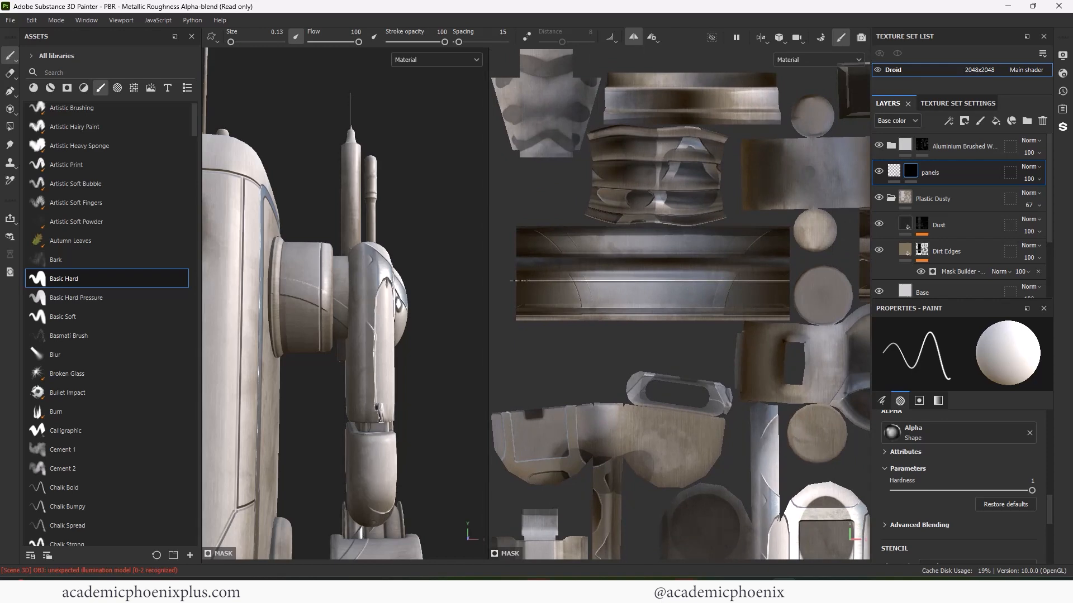
pyautogui.keyDown('alt'); pyautogui.moveTo(651, 306); pyautogui.dragTo(634, 303, button='right'); pyautogui.keyUp('alt')
pyautogui.keyDown('alt'); pyautogui.moveTo(635, 303); pyautogui.dragTo(667, 368, button='middle'); pyautogui.keyUp('alt')
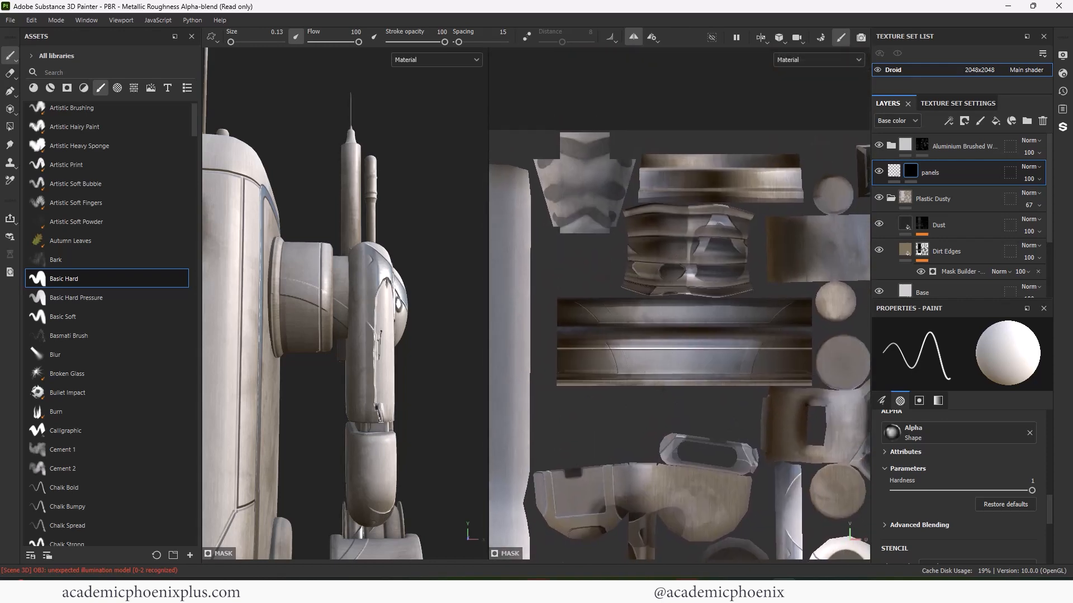
pyautogui.keyDown('alt'); pyautogui.moveTo(705, 302); pyautogui.dragTo(660, 304, button='right'); pyautogui.keyUp('alt')
pyautogui.keyDown('alt'); pyautogui.moveTo(661, 335); pyautogui.dragTo(673, 124, button='middle'); pyautogui.keyUp('alt')
pyautogui.keyDown('alt'); pyautogui.moveTo(620, 260); pyautogui.dragTo(673, 262, button='right'); pyautogui.keyUp('alt')
pyautogui.keyDown('alt'); pyautogui.moveTo(396, 313); pyautogui.dragTo(359, 309, button='middle'); pyautogui.keyUp('alt')
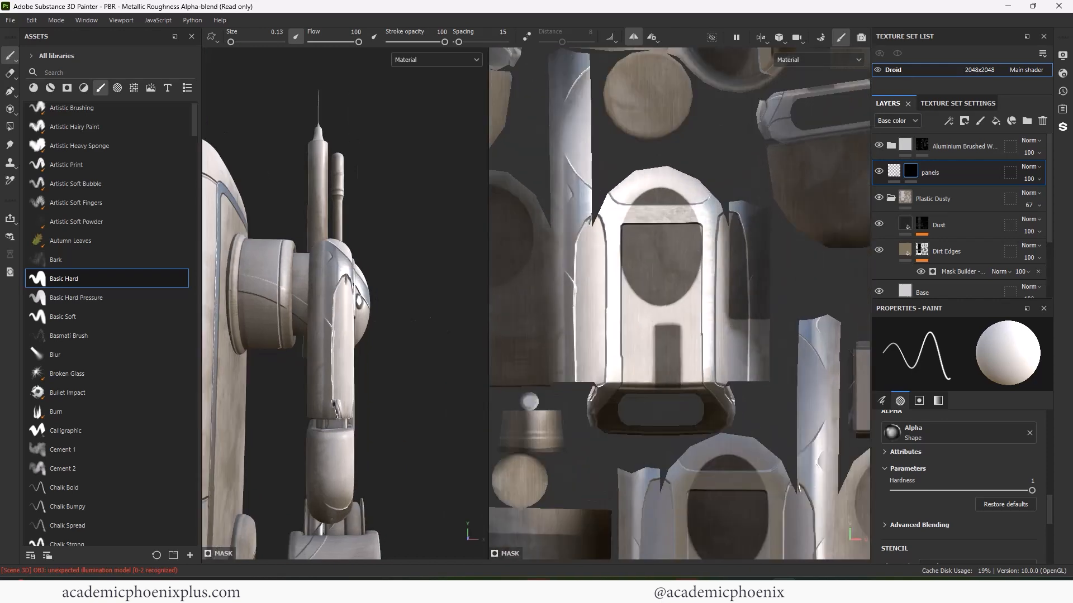
pyautogui.moveTo(393, 311)
pyautogui.keyDown('alt'); pyautogui.mouseDown()
pyautogui.moveTo(358, 314)
pyautogui.moveTo(376, 311)
pyautogui.mouseUp(); pyautogui.keyUp('alt')
pyautogui.keyDown('alt'); pyautogui.moveTo(651, 263); pyautogui.dragTo(666, 332, button='middle'); pyautogui.keyUp('alt')
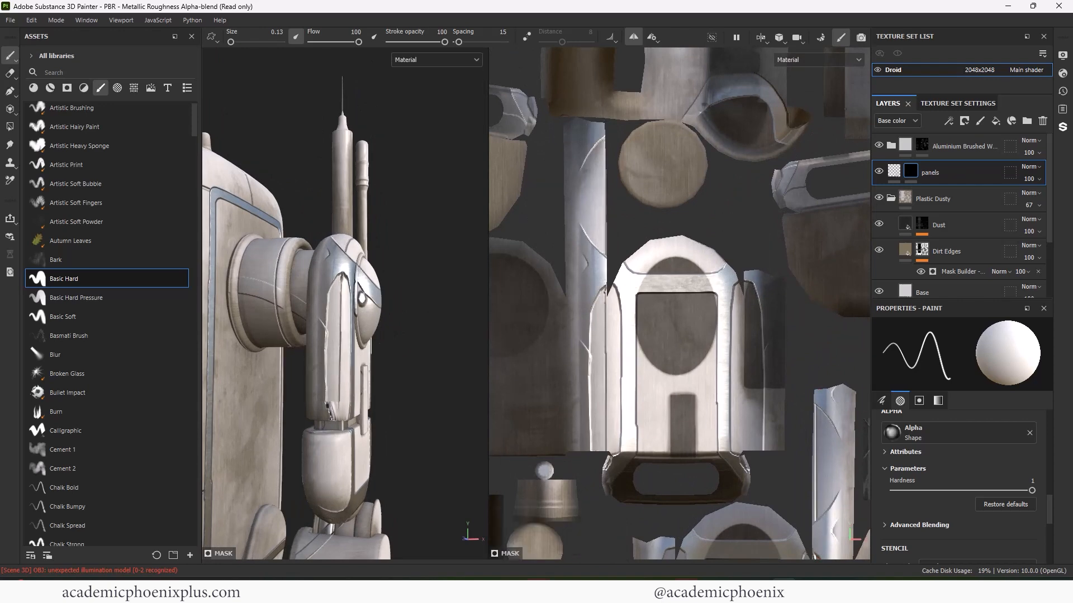
pyautogui.keyDown('alt'); pyautogui.moveTo(402, 335); pyautogui.dragTo(361, 335); pyautogui.keyUp('alt')
pyautogui.keyDown('ctrl'); pyautogui.keyDown('shift'); pyautogui.click(600, 456); pyautogui.keyUp('shift'); pyautogui.keyUp('ctrl')
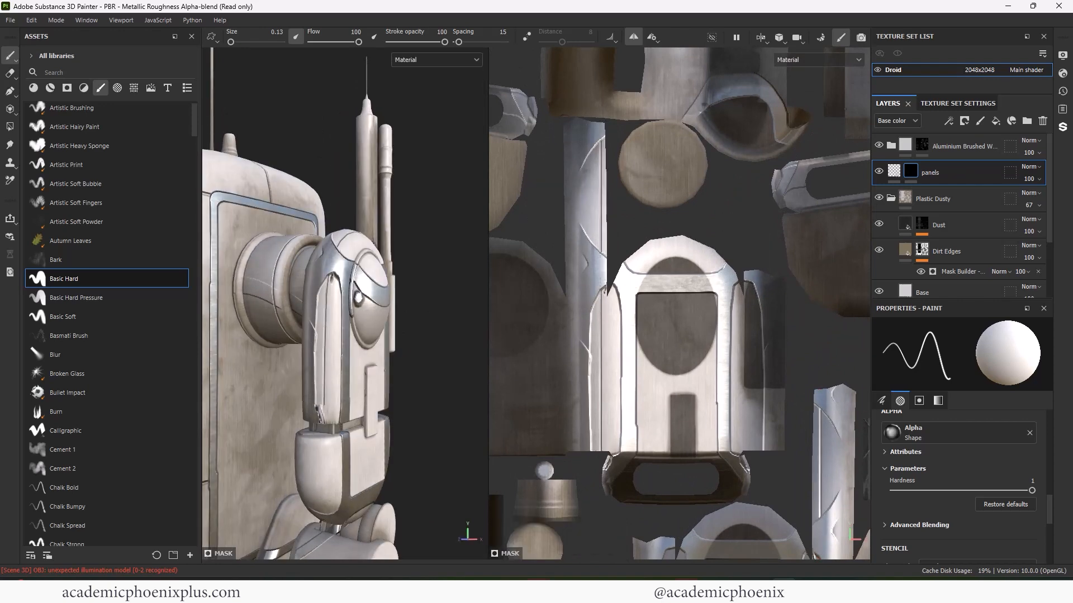
# - Redraw a straight line along the front of the arm and undo the stray strokes
pyautogui.keyDown('alt'); pyautogui.moveTo(395, 359); pyautogui.dragTo(319, 346, button='right'); pyautogui.keyUp('alt')
pyautogui.keyDown('alt'); pyautogui.moveTo(428, 320); pyautogui.dragTo(392, 329); pyautogui.keyUp('alt')
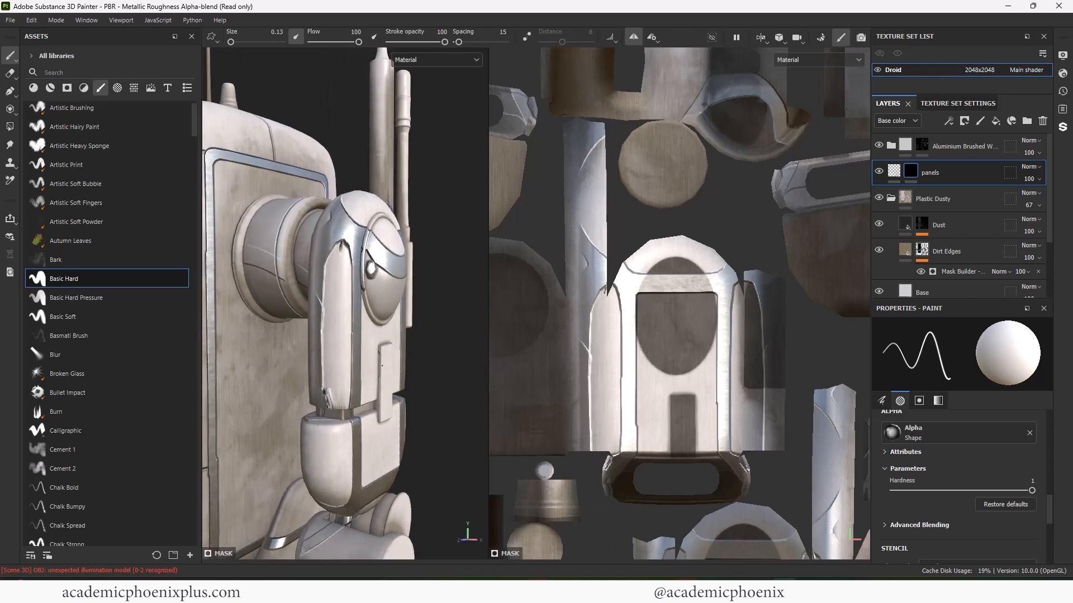
pyautogui.moveTo(394, 332)
pyautogui.keyDown('alt'); pyautogui.mouseDown(button='middle')
pyautogui.moveTo(401, 390)
pyautogui.moveTo(394, 316)
pyautogui.mouseUp(button='middle'); pyautogui.keyUp('alt')
pyautogui.moveTo(394, 308)
pyautogui.keyDown('alt'); pyautogui.mouseDown()
pyautogui.moveTo(352, 307)
pyautogui.moveTo(396, 317)
pyautogui.mouseUp(); pyautogui.keyUp('alt')
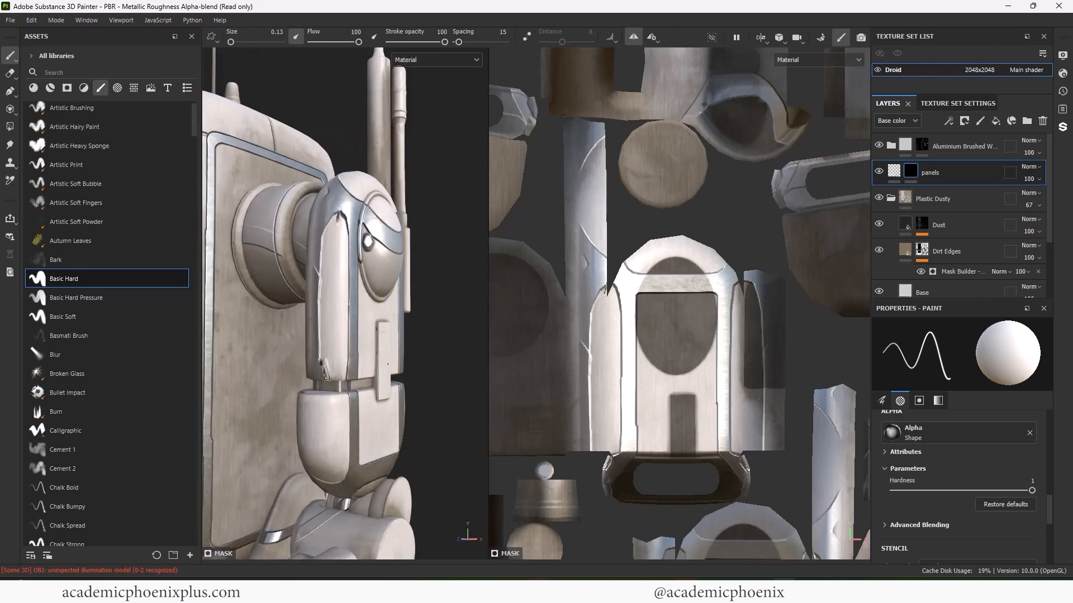
pyautogui.keyDown('alt'); pyautogui.moveTo(395, 316); pyautogui.dragTo(385, 140, button='middle'); pyautogui.keyUp('alt')
pyautogui.keyDown('alt'); pyautogui.moveTo(398, 345); pyautogui.dragTo(335, 346); pyautogui.keyUp('alt')
pyautogui.keyDown('alt'); pyautogui.moveTo(335, 335); pyautogui.dragTo(336, 413, button='middle'); pyautogui.keyUp('alt')
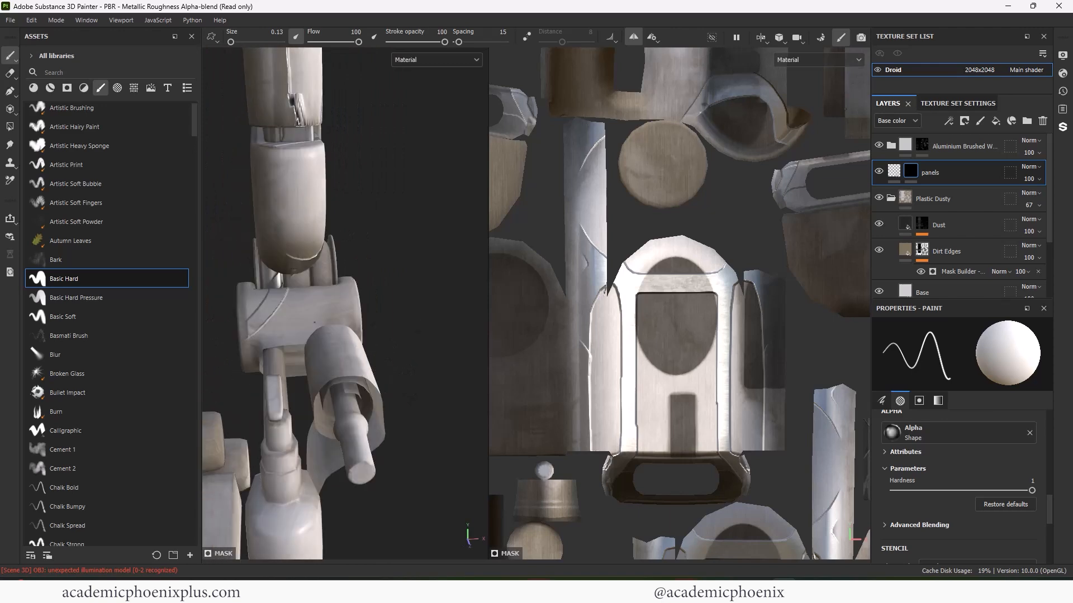
pyautogui.hotkey('ctrl', 'z')
pyautogui.keyDown('alt'); pyautogui.moveTo(685, 184); pyautogui.dragTo(671, 373, button='middle'); pyautogui.keyUp('alt')
pyautogui.keyDown('alt'); pyautogui.moveTo(659, 296); pyautogui.dragTo(693, 296, button='right'); pyautogui.keyUp('alt')
pyautogui.keyDown('alt'); pyautogui.moveTo(313, 324); pyautogui.dragTo(352, 325, button='right'); pyautogui.keyUp('alt')
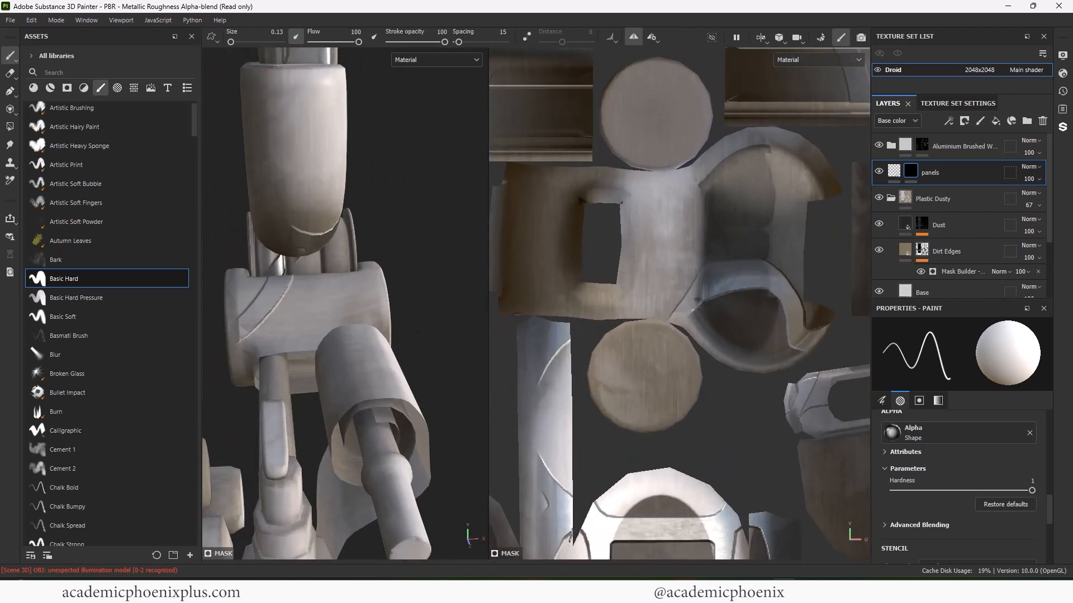
pyautogui.keyDown('shift'); pyautogui.click(634, 226); pyautogui.keyUp('shift')
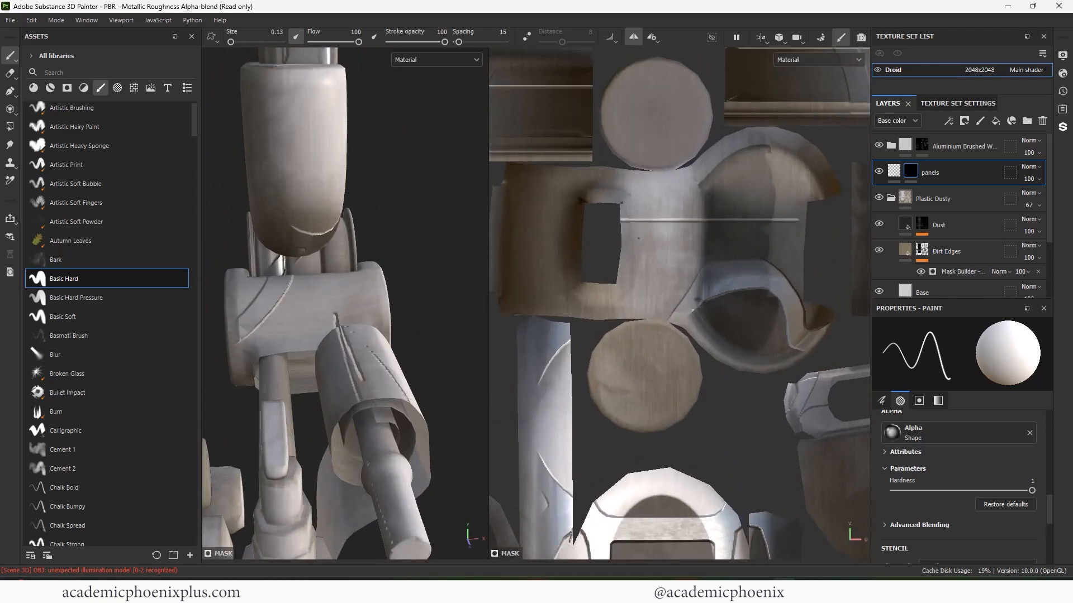
pyautogui.keyDown('alt'); pyautogui.moveTo(359, 295); pyautogui.dragTo(325, 313); pyautogui.keyUp('alt')
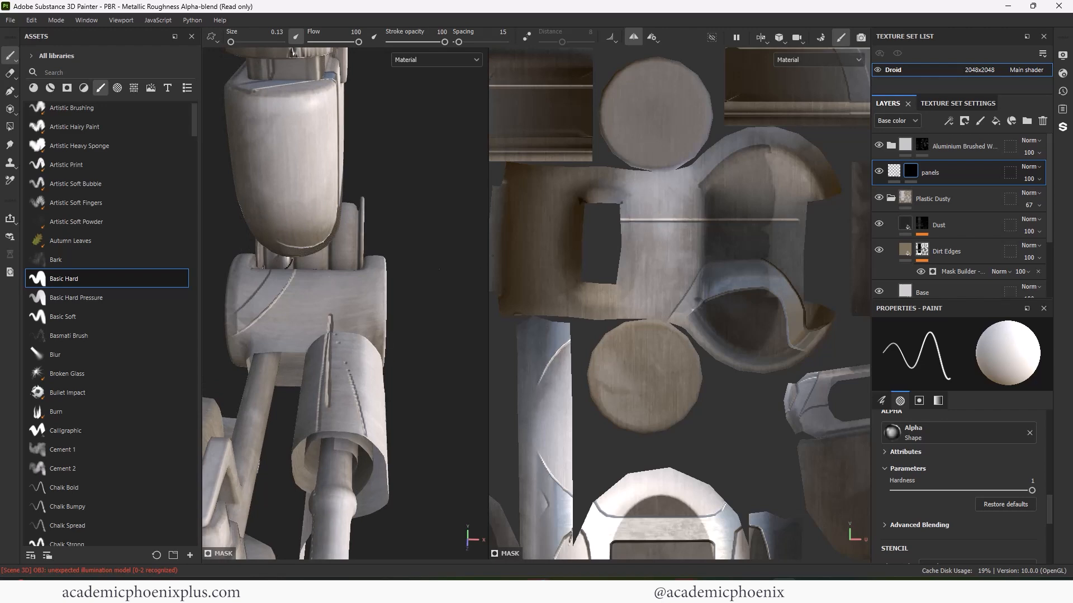
pyautogui.hotkey('ctrl', 'z')
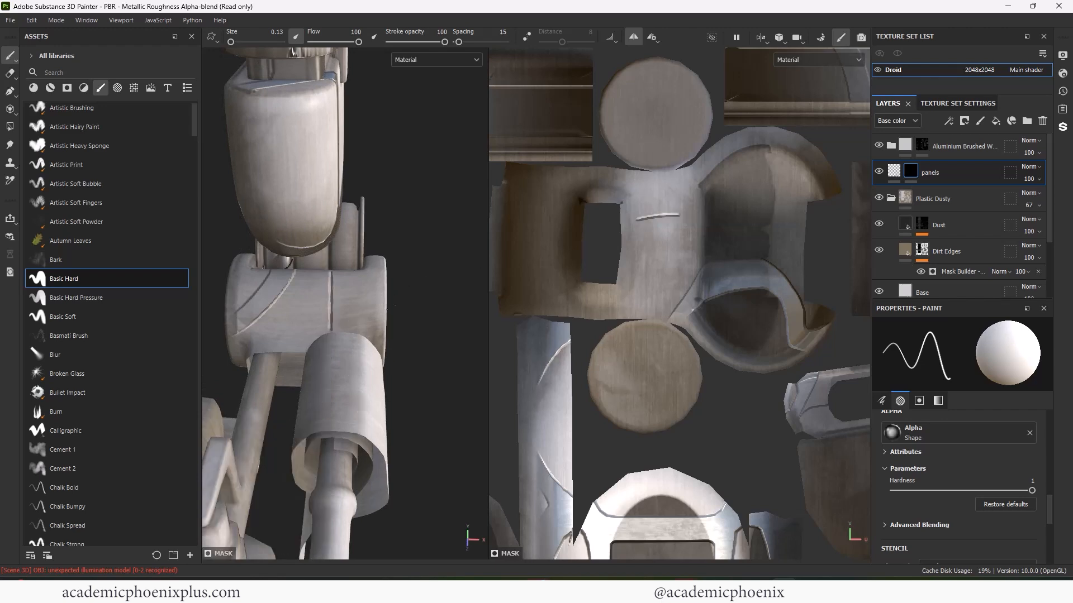
# - Zoom in on the body panel corner to inspect the seam lines
pyautogui.moveTo(380, 290)
pyautogui.keyDown('alt'); pyautogui.mouseDown()
pyautogui.moveTo(354, 290)
pyautogui.moveTo(378, 294)
pyautogui.mouseUp(); pyautogui.keyUp('alt')
pyautogui.keyDown('alt'); pyautogui.moveTo(377, 296); pyautogui.dragTo(337, 295, button='right'); pyautogui.keyUp('alt')
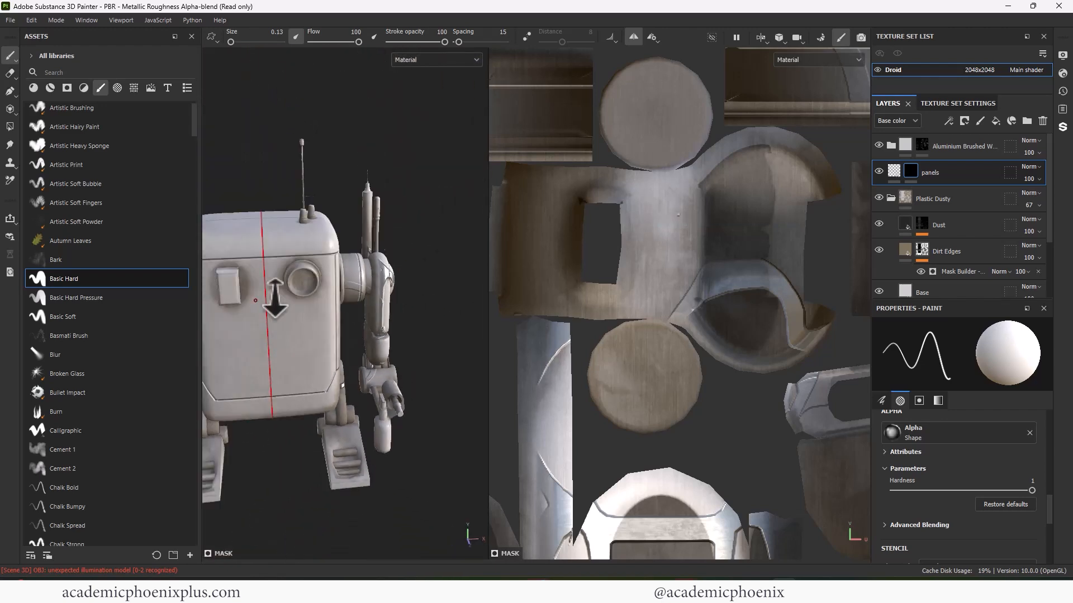
pyautogui.keyDown('alt'); pyautogui.moveTo(337, 294); pyautogui.dragTo(330, 327); pyautogui.keyUp('alt')
pyautogui.keyDown('alt'); pyautogui.moveTo(329, 327); pyautogui.dragTo(441, 277, button='right'); pyautogui.keyUp('alt')
pyautogui.keyDown('alt'); pyautogui.moveTo(678, 215); pyautogui.dragTo(606, 229, button='right'); pyautogui.keyUp('alt')
pyautogui.keyDown('alt'); pyautogui.moveTo(607, 229); pyautogui.dragTo(648, 240, button='middle'); pyautogui.keyUp('alt')
pyautogui.keyDown('alt'); pyautogui.moveTo(648, 241); pyautogui.dragTo(842, 328, button='right'); pyautogui.keyUp('alt')
pyautogui.keyDown('alt'); pyautogui.moveTo(843, 328); pyautogui.dragTo(791, 349, button='middle'); pyautogui.keyUp('alt')
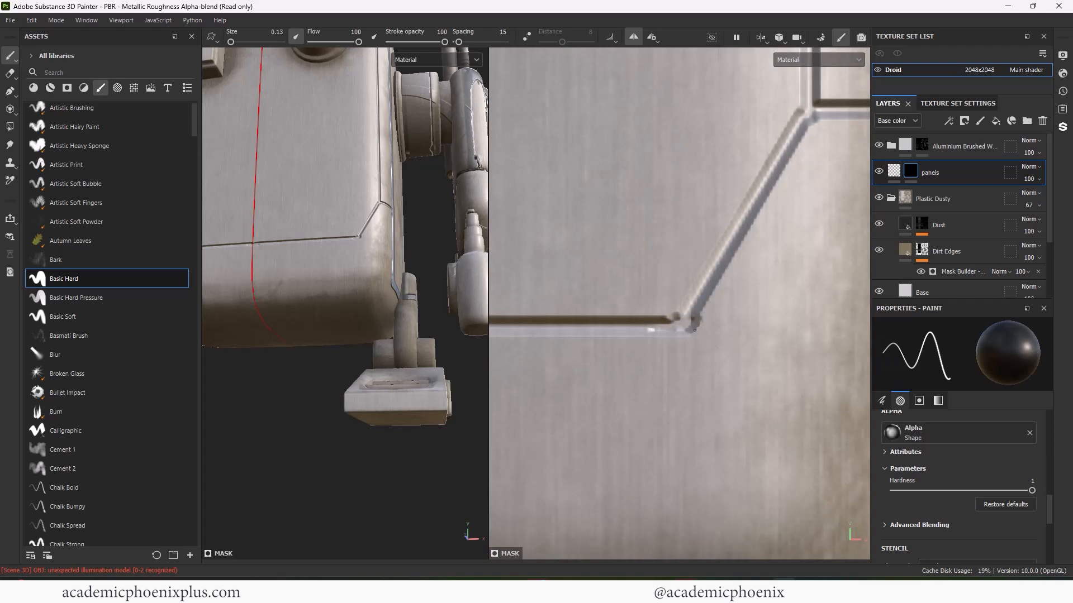
# - Swap the brush colours and back, then reframe the whole robot and UV layout
pyautogui.press('x')
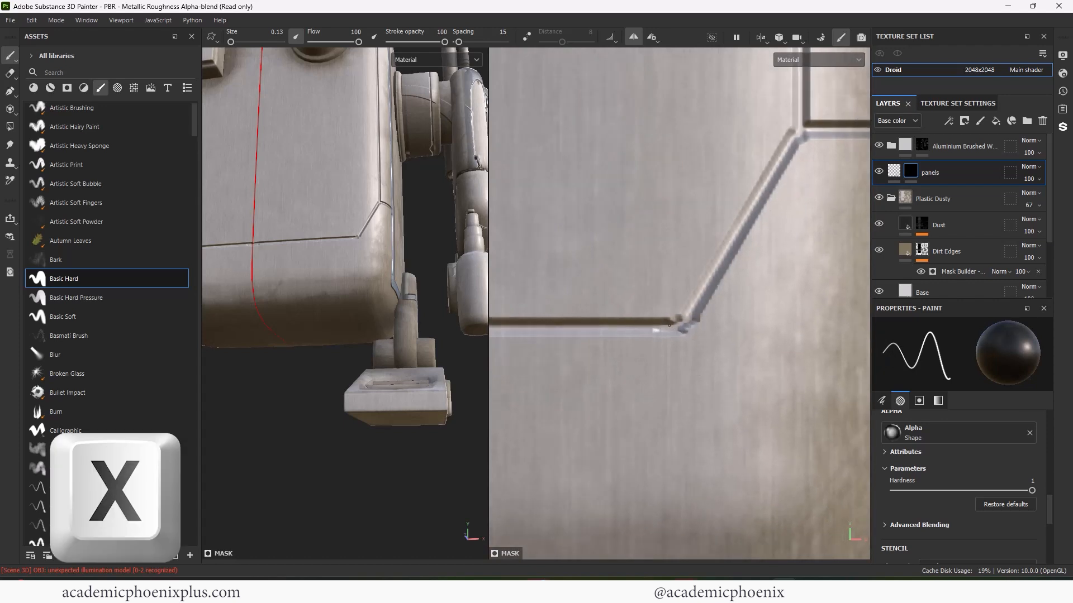
pyautogui.keyDown('alt'); pyautogui.moveTo(659, 261); pyautogui.dragTo(520, 253, button='right'); pyautogui.keyUp('alt')
pyautogui.press('x')
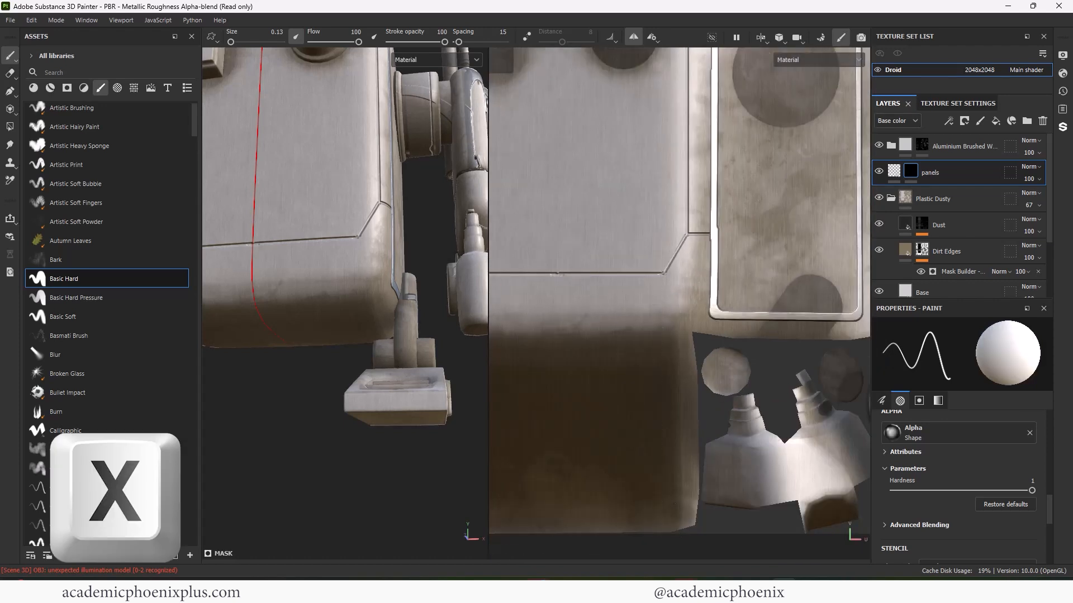
pyautogui.keyDown('alt'); pyautogui.moveTo(626, 312); pyautogui.dragTo(592, 311, button='right'); pyautogui.keyUp('alt')
pyautogui.keyDown('alt'); pyautogui.moveTo(347, 369); pyautogui.dragTo(419, 390); pyautogui.keyUp('alt')
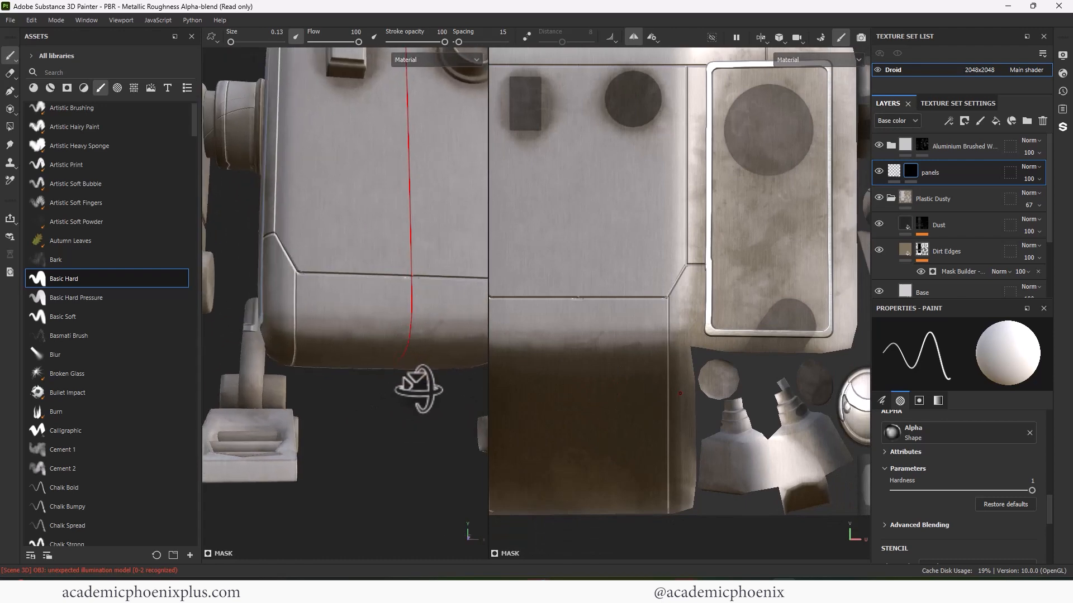
pyautogui.keyDown('alt'); pyautogui.moveTo(419, 391); pyautogui.dragTo(371, 384, button='right'); pyautogui.keyUp('alt')
pyautogui.keyDown('alt'); pyautogui.moveTo(385, 324); pyautogui.dragTo(386, 353, button='middle'); pyautogui.keyUp('alt')
pyautogui.keyDown('alt'); pyautogui.moveTo(386, 353); pyautogui.dragTo(326, 342); pyautogui.keyUp('alt')
pyautogui.keyDown('alt'); pyautogui.moveTo(326, 345); pyautogui.dragTo(313, 404, button='middle'); pyautogui.keyUp('alt')
pyautogui.keyDown('alt'); pyautogui.moveTo(614, 283); pyautogui.dragTo(659, 330, button='middle'); pyautogui.keyUp('alt')
pyautogui.keyDown('alt'); pyautogui.moveTo(659, 312); pyautogui.dragTo(631, 296, button='right'); pyautogui.keyUp('alt')
pyautogui.moveTo(630, 296)
pyautogui.keyDown('alt'); pyautogui.mouseDown()
pyautogui.moveTo(642, 290)
pyautogui.moveTo(631, 296)
pyautogui.mouseUp(); pyautogui.keyUp('alt')
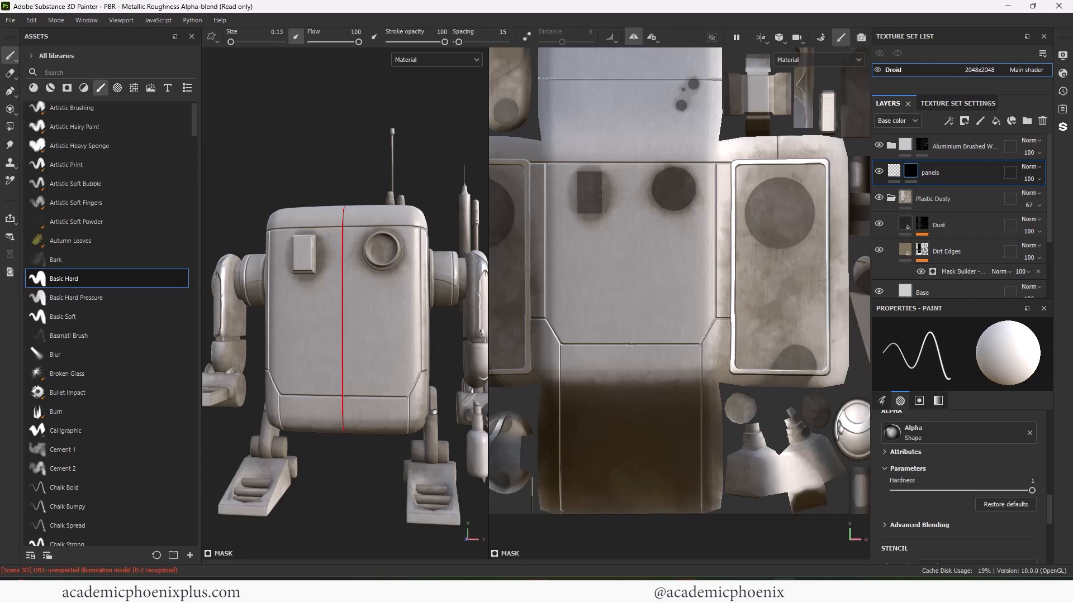
# - Search the alphas for 'plus' and set Sign Plus as the brush alpha
pyautogui.click(117, 88)
pyautogui.scroll(-15, 194, 218)
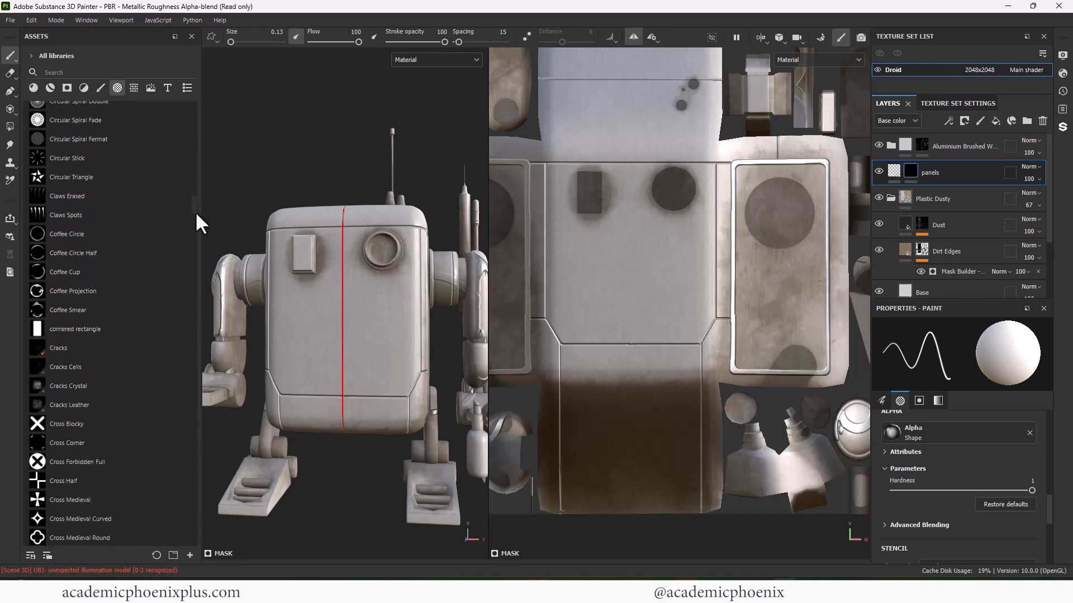
pyautogui.scroll(-20, 193, 224)
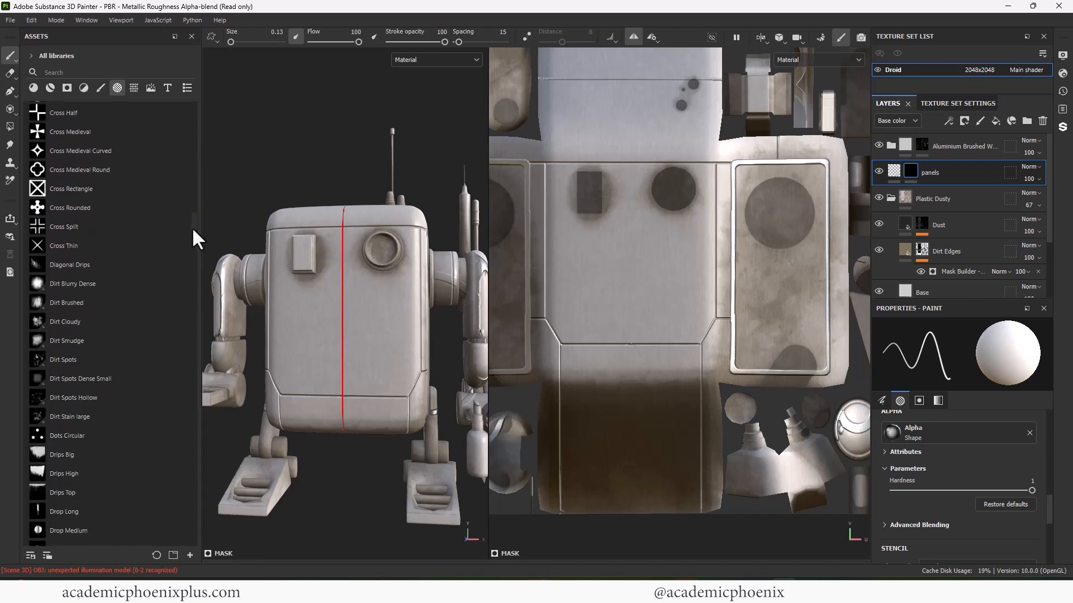
pyautogui.click(91, 72)
pyautogui.write('plus')
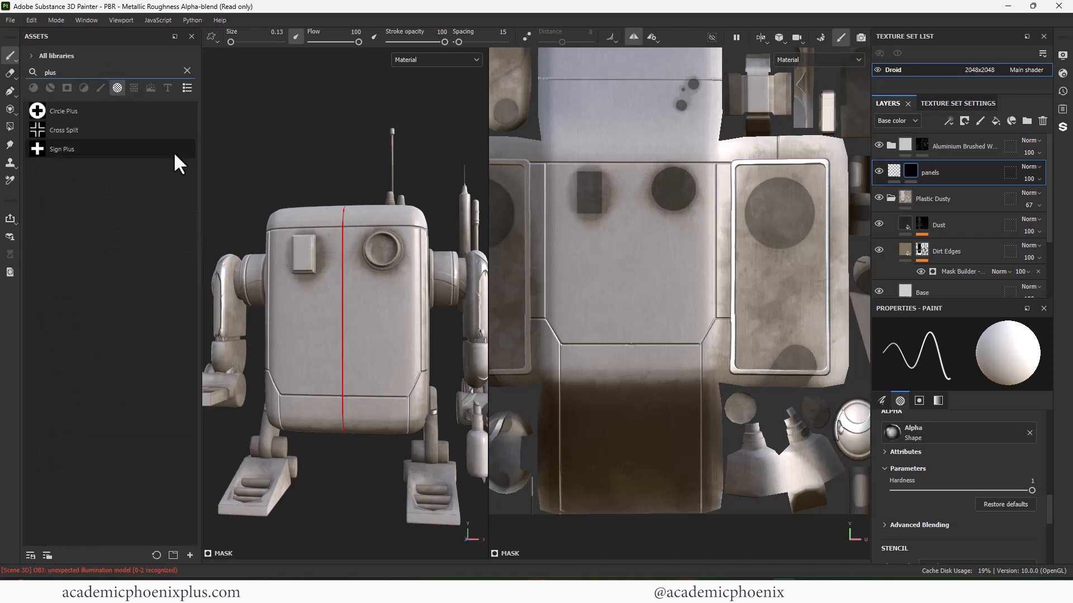
pyautogui.click(174, 150)
# - Add a new fill layer above the Aluminium Brushed layer
pyautogui.rightClick(951, 143)
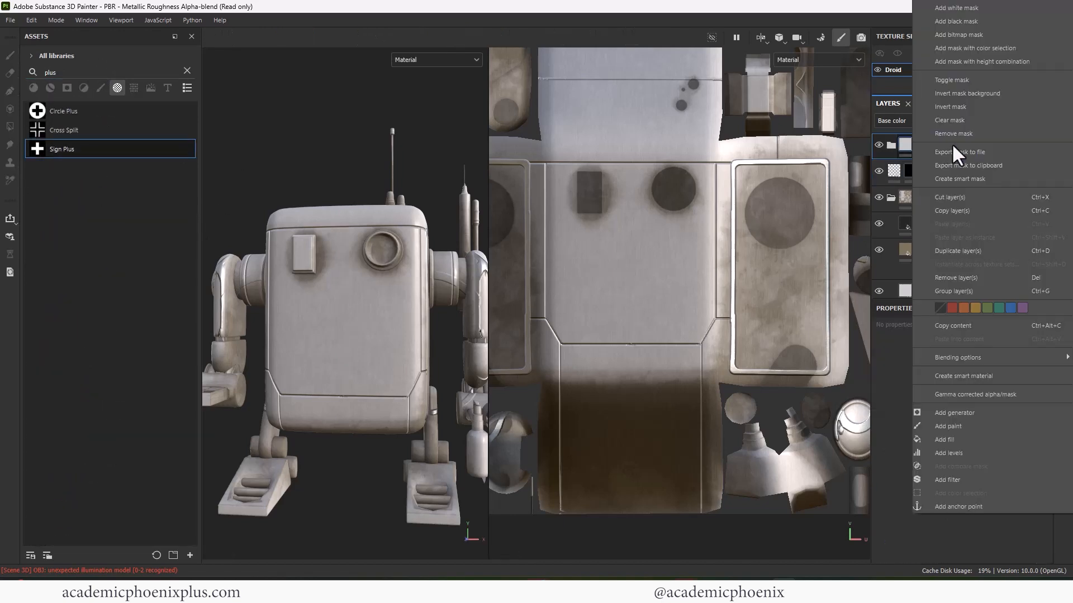
pyautogui.click(976, 7)
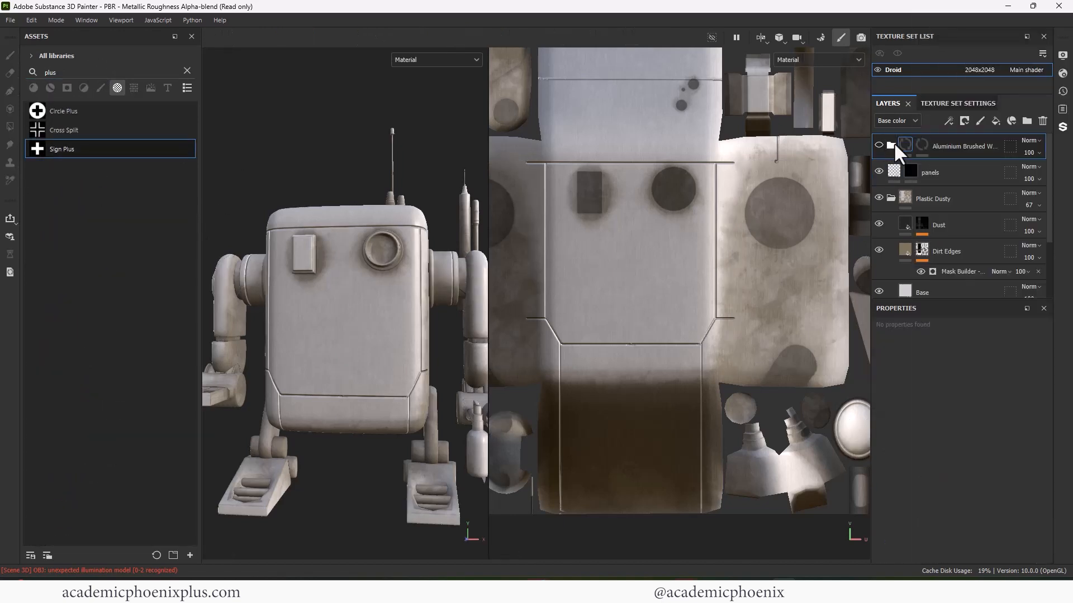
pyautogui.click(995, 121)
pyautogui.scroll(-3, 1049, 410)
pyautogui.moveTo(1048, 368); pyautogui.dragTo(1047, 355)
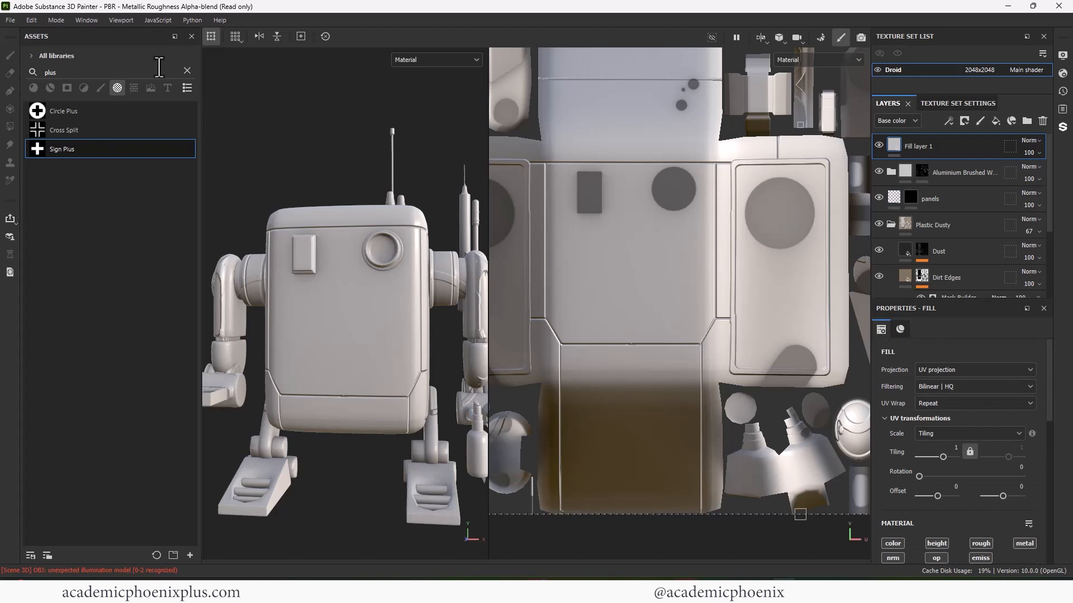
# - Search smart materials for 'meta' and drag Chrome Blue Tint onto the droid
pyautogui.click(187, 71)
pyautogui.click(50, 87)
pyautogui.click(67, 74)
pyautogui.write('meta')
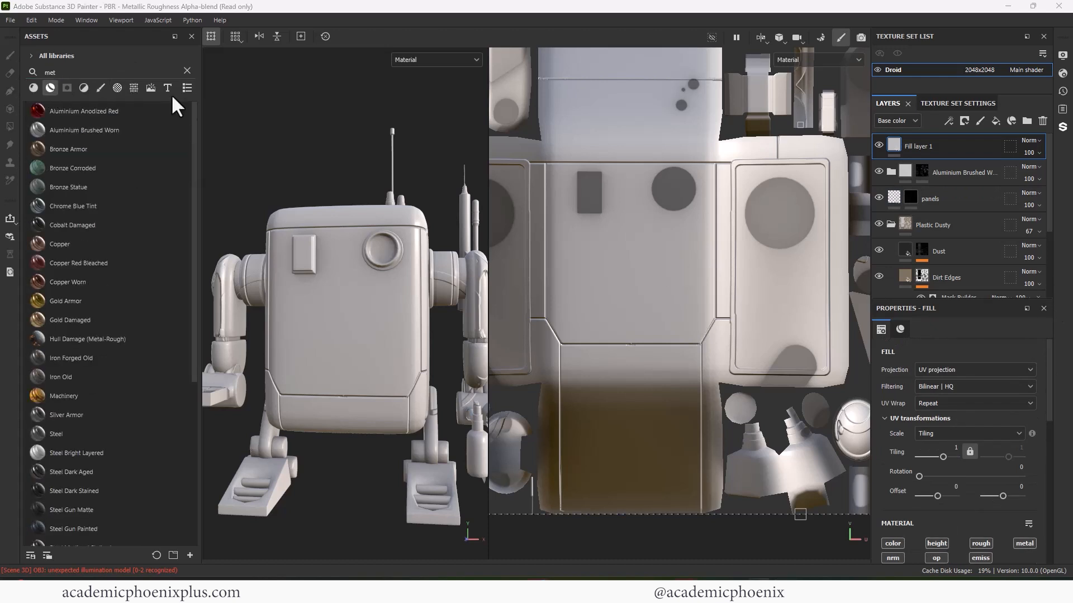
pyautogui.click(85, 71)
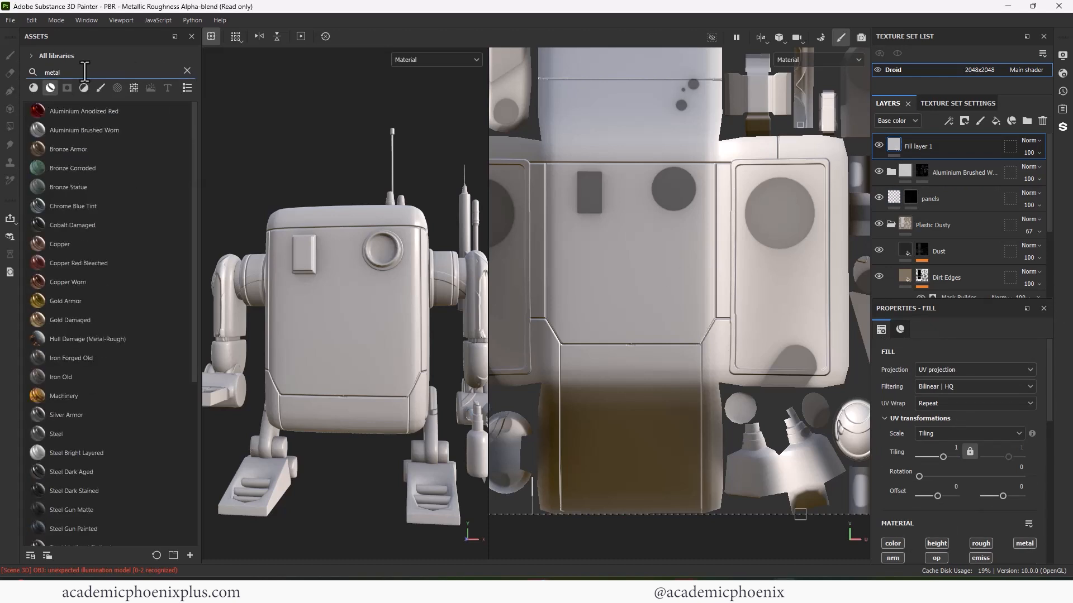
pyautogui.moveTo(72, 206); pyautogui.dragTo(394, 263)
pyautogui.keyDown('alt'); pyautogui.moveTo(370, 159); pyautogui.dragTo(219, 273); pyautogui.keyUp('alt')
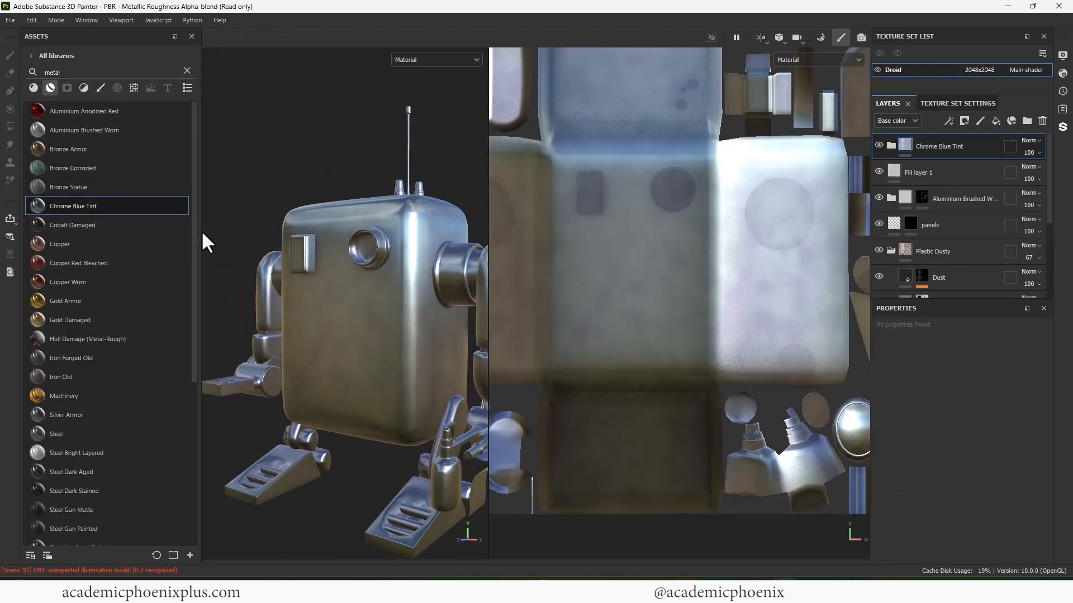
# - Hide the Chrome Blue Tint material folder
pyautogui.scroll(-5, 182, 413)
pyautogui.scroll(5, 182, 414)
pyautogui.click(891, 145)
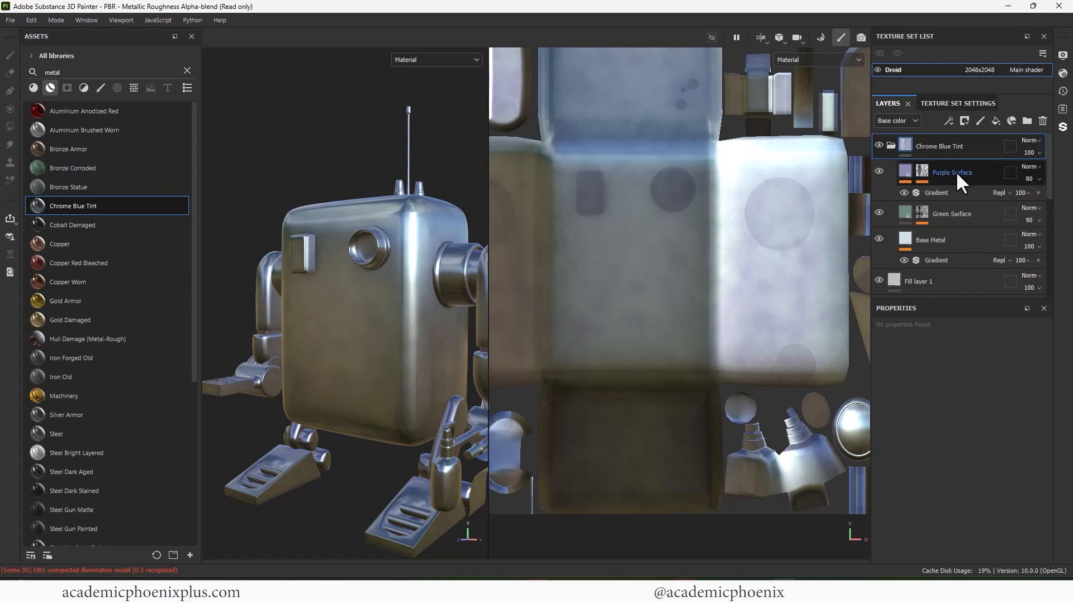
pyautogui.click(957, 178)
pyautogui.click(891, 147)
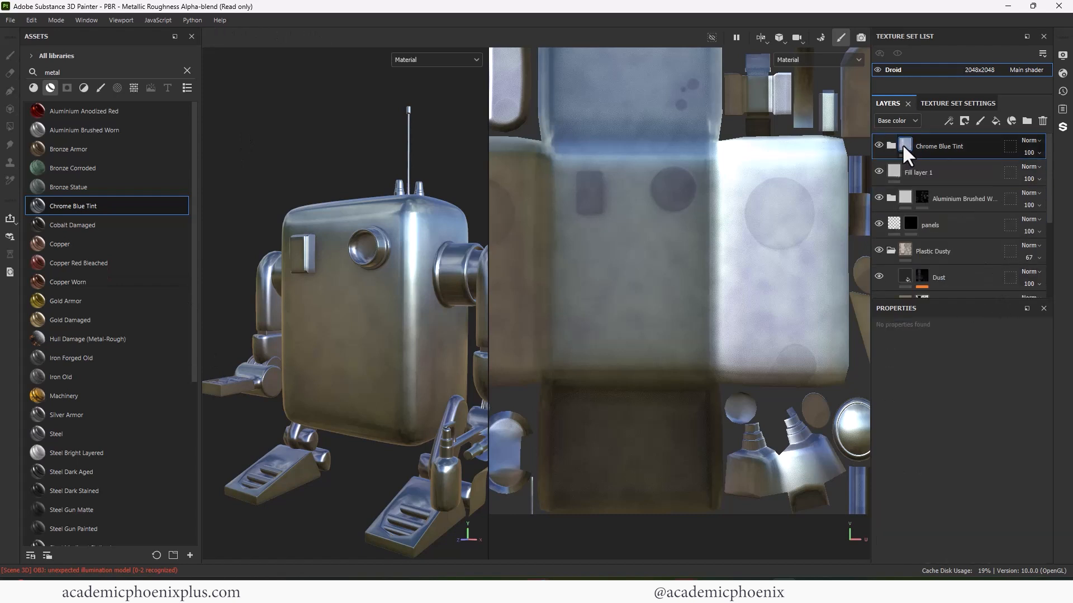
pyautogui.click(912, 138)
pyautogui.keyDown('alt'); pyautogui.moveTo(360, 196); pyautogui.dragTo(322, 187); pyautogui.keyUp('alt')
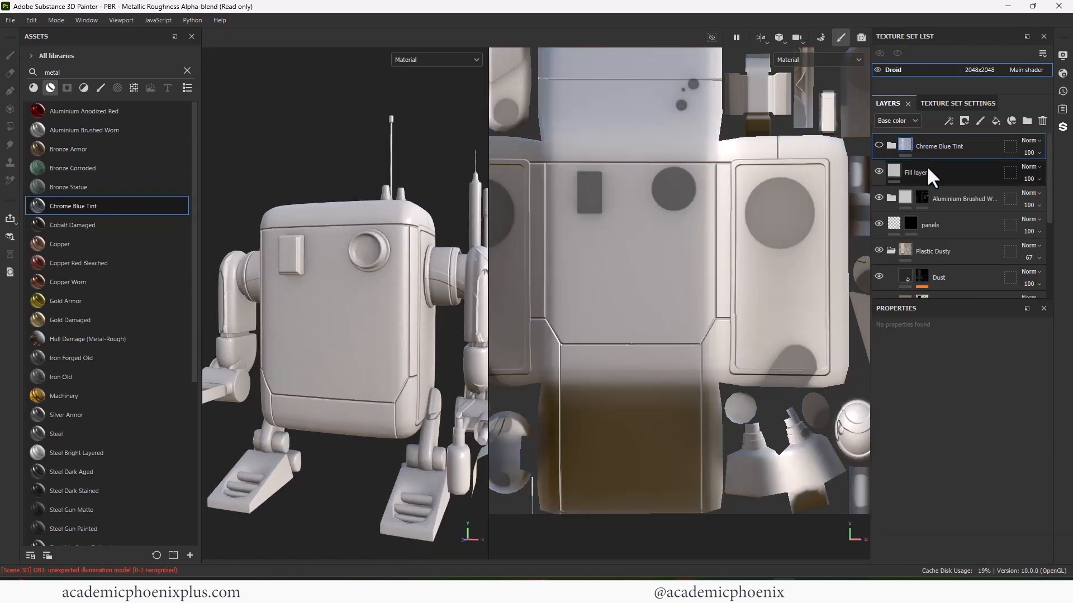
# - Set Fill layer 1's base colour to bright cyan 24CEF5
pyautogui.click(927, 169)
pyautogui.moveTo(1050, 398); pyautogui.dragTo(1048, 467)
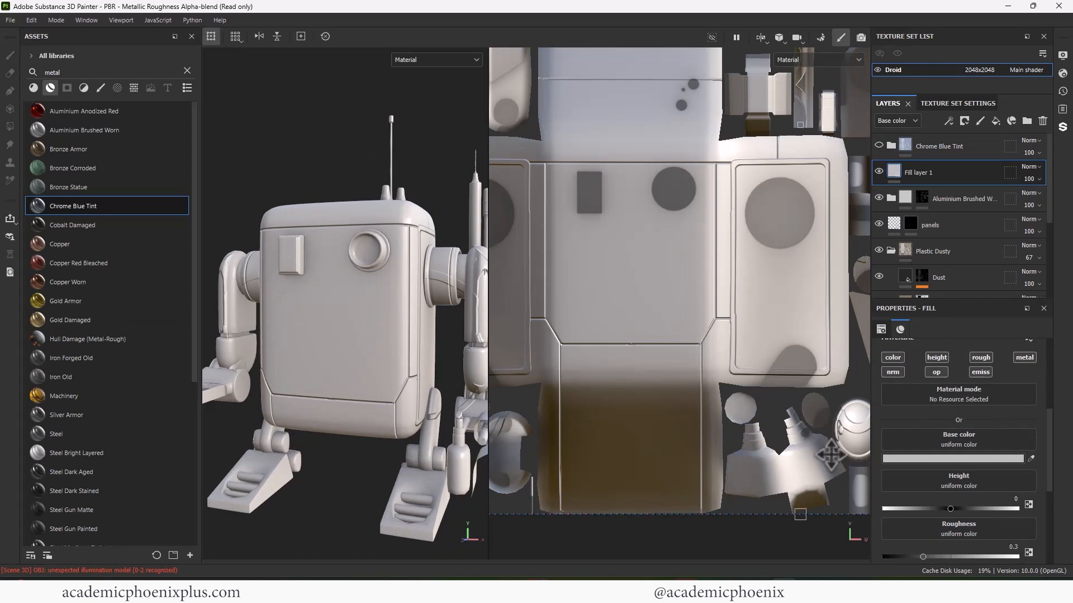
pyautogui.click(934, 461)
pyautogui.click(916, 450)
pyautogui.moveTo(902, 433); pyautogui.dragTo(866, 378)
pyautogui.click(914, 529)
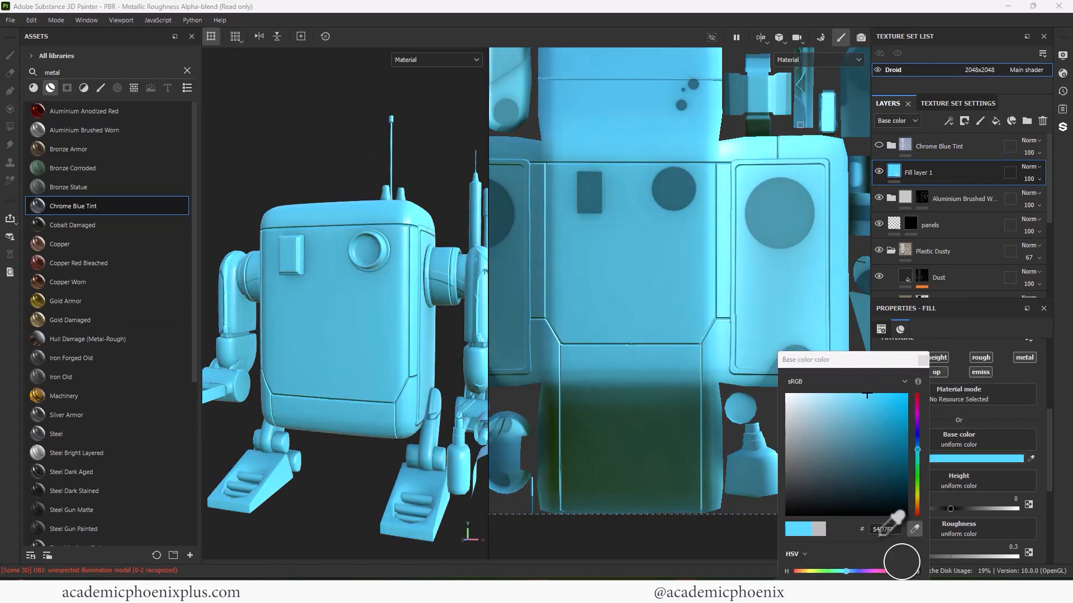
pyautogui.click(890, 398)
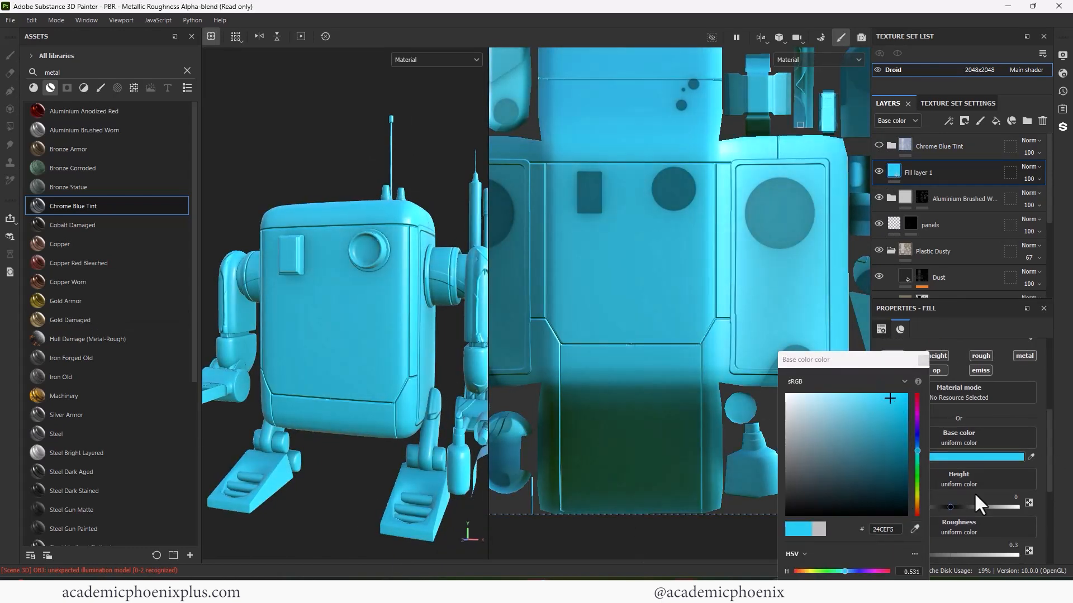
pyautogui.click(922, 360)
# - Raise Fill layer 1's roughness to about 0.82
pyautogui.moveTo(923, 555); pyautogui.dragTo(945, 553)
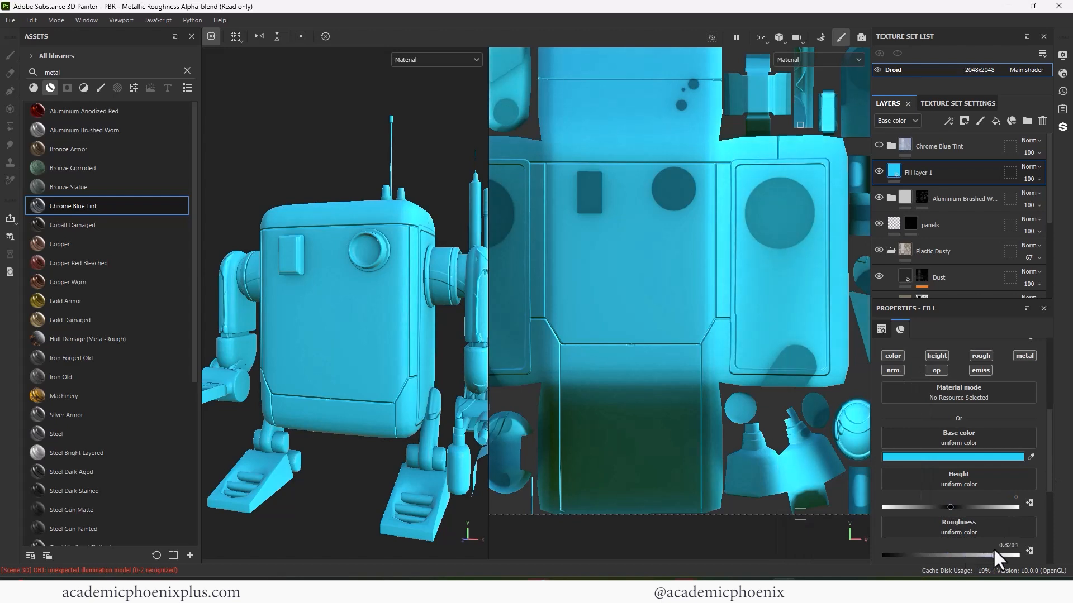
pyautogui.scroll(-4, 983, 502)
pyautogui.scroll(6, 950, 492)
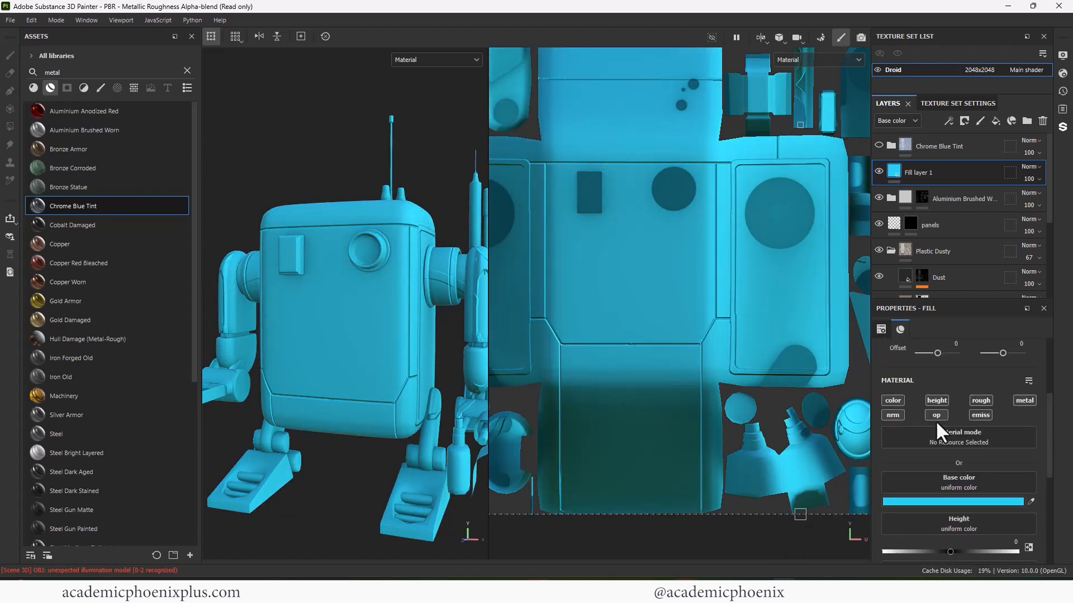
pyautogui.scroll(2, 961, 435)
pyautogui.scroll(-3, 988, 491)
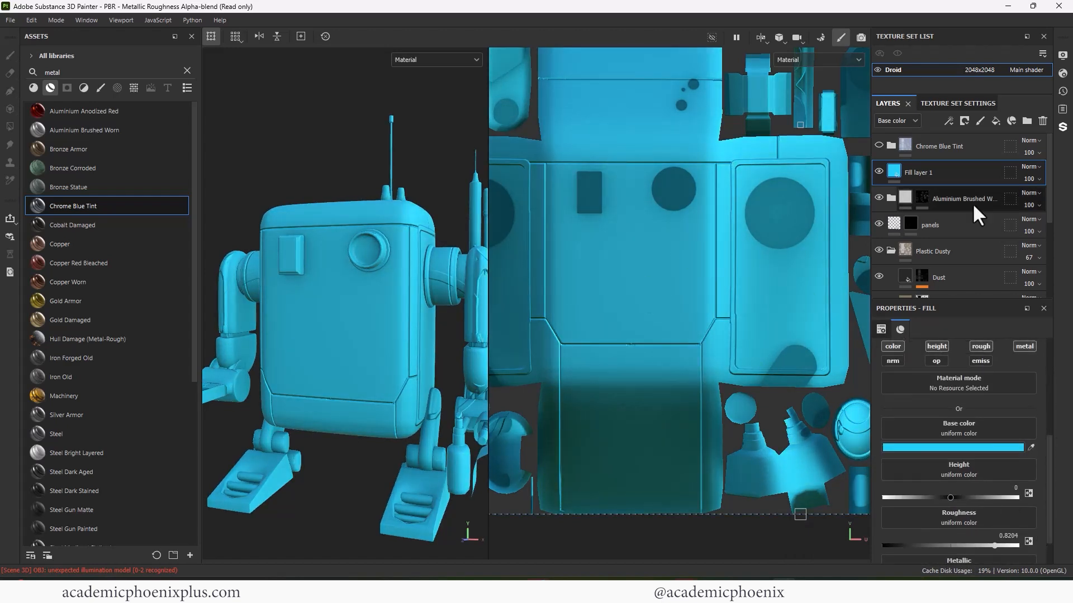
# - Add a black mask to Fill layer 1 and reselect the Sign Plus alpha
pyautogui.rightClick(944, 172)
pyautogui.click(953, 189)
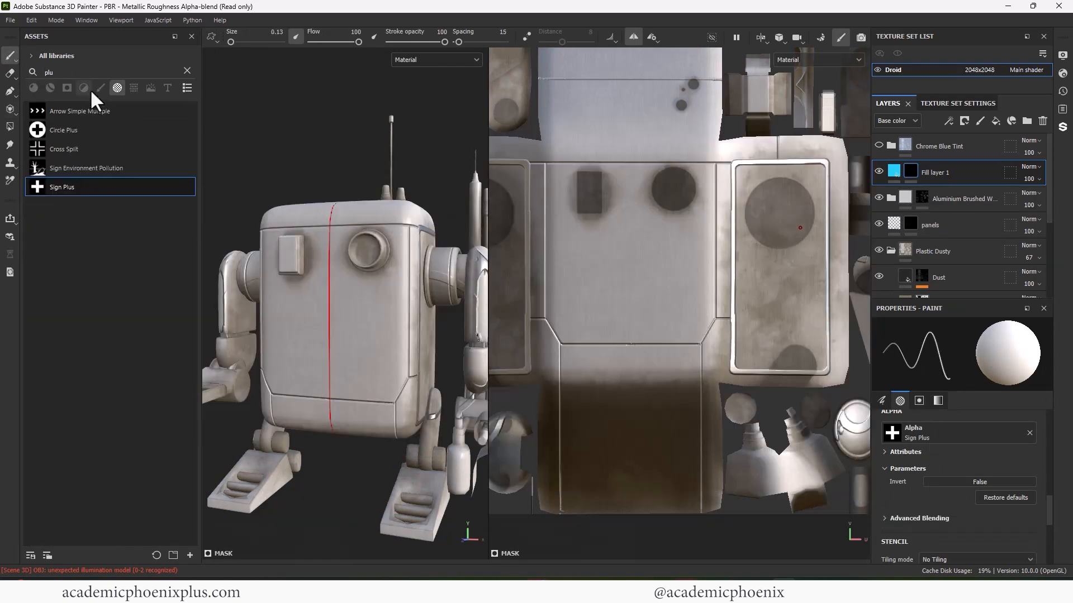
pyautogui.click(100, 88)
pyautogui.click(187, 71)
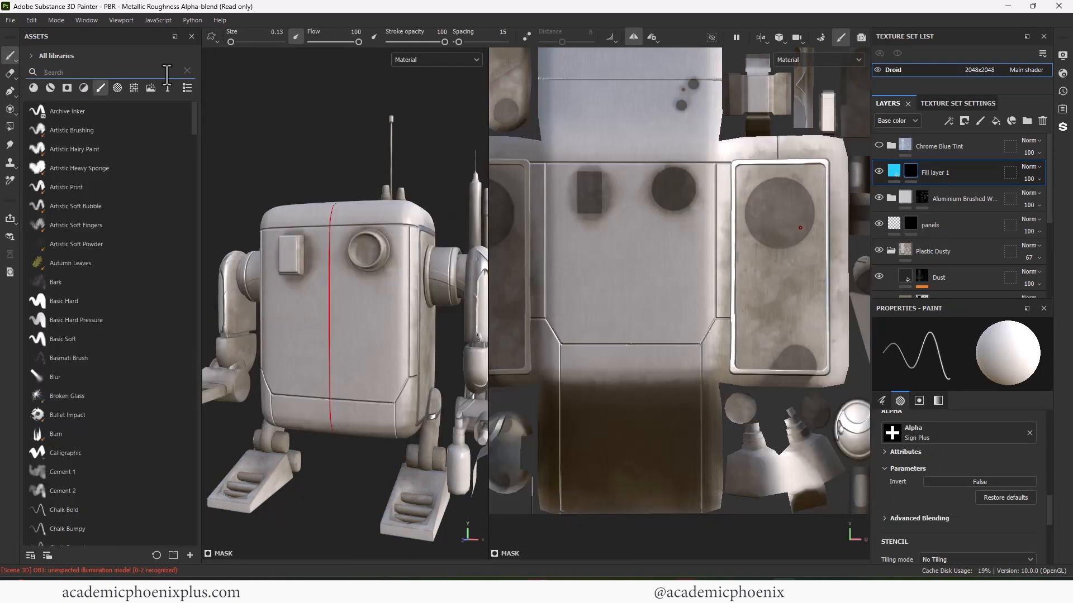
pyautogui.click(118, 87)
pyautogui.write('plu')
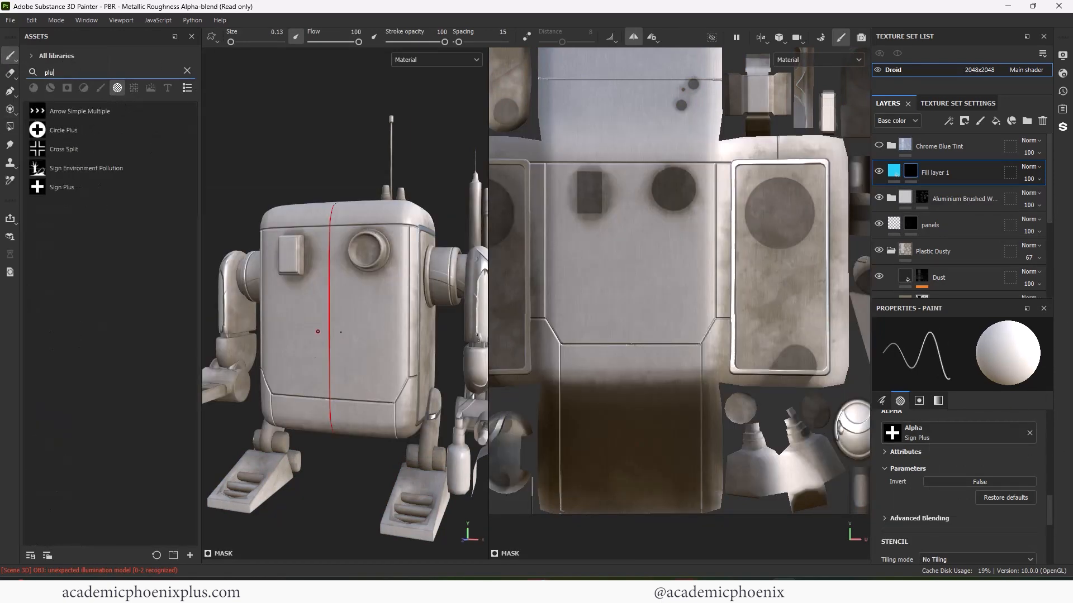
pyautogui.write(']')
# - Enlarge the brush, turn off mirroring and stamp the plus sign on the chest
pyautogui.keyDown('ctrl'); pyautogui.moveTo(381, 308); pyautogui.dragTo(465, 310, button='right'); pyautogui.keyUp('ctrl')
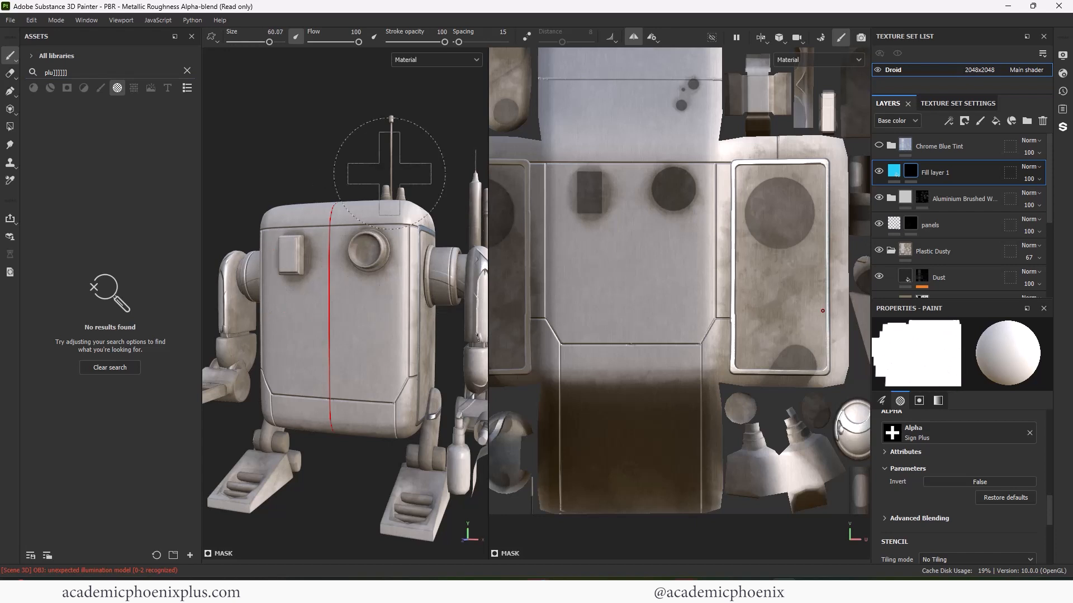
pyautogui.click(633, 37)
pyautogui.keyDown('alt'); pyautogui.keyDown('shift'); pyautogui.moveTo(348, 180); pyautogui.dragTo(326, 146); pyautogui.keyUp('shift'); pyautogui.keyUp('alt')
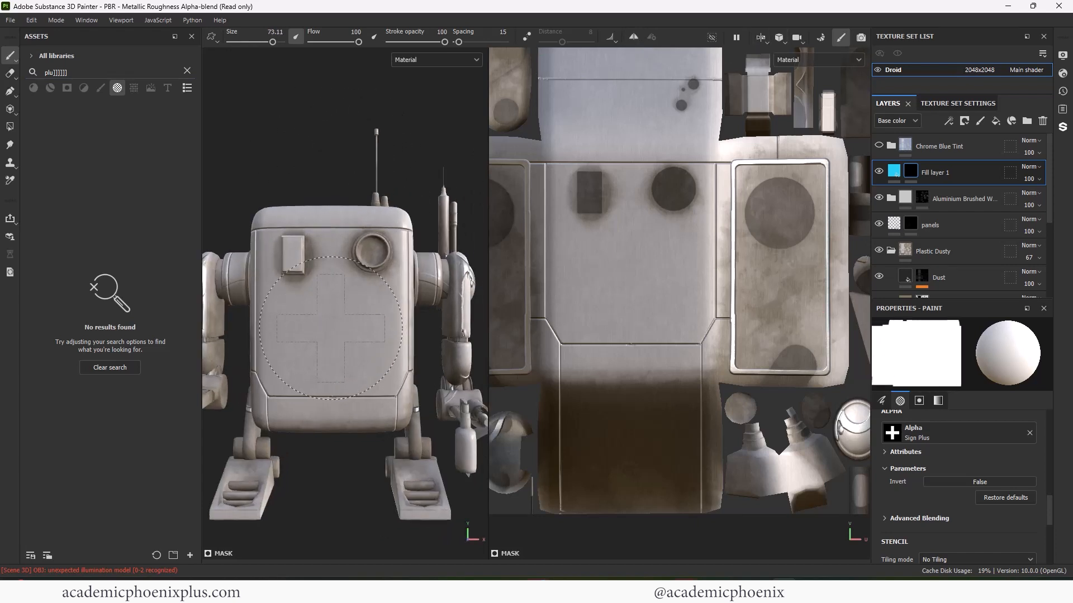
pyautogui.click(333, 315)
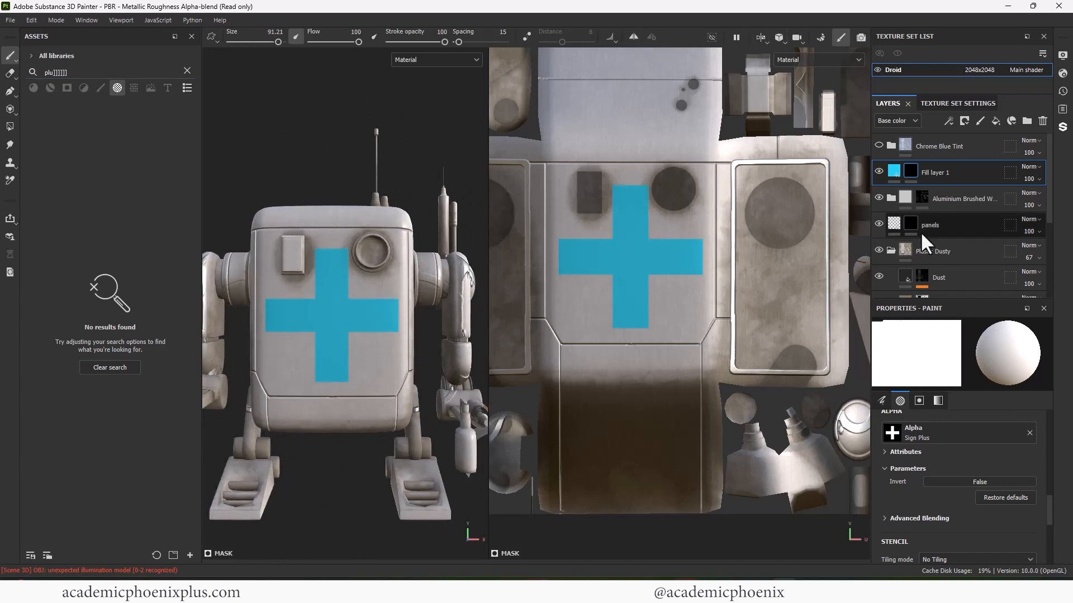
# - Lower the cross layer's height to about -0.05 to recess it
pyautogui.scroll(10, 1040, 481)
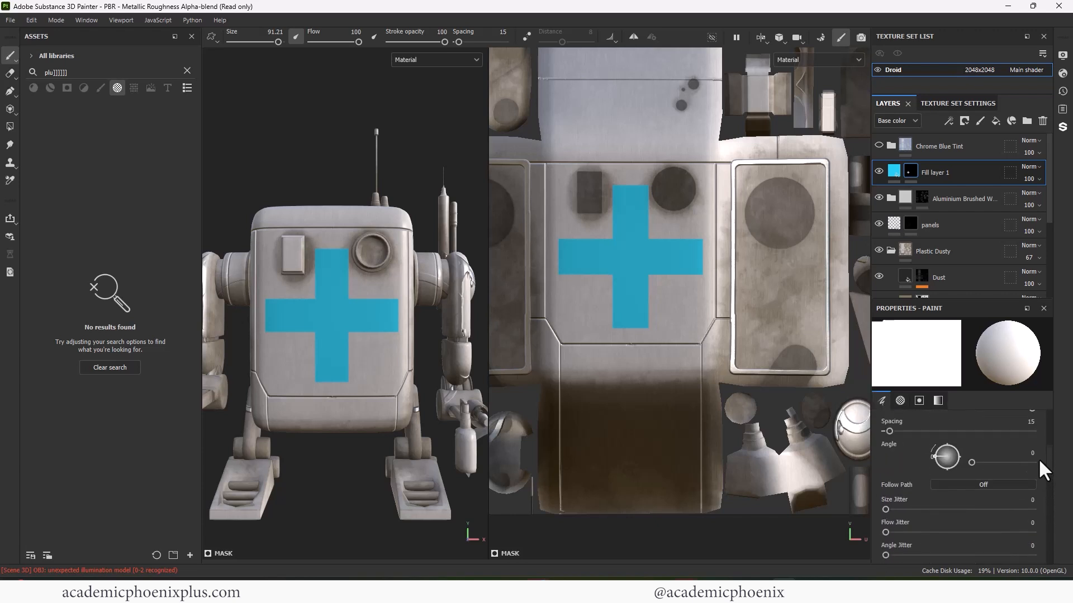
pyautogui.click(894, 171)
pyautogui.moveTo(950, 495); pyautogui.dragTo(946, 496)
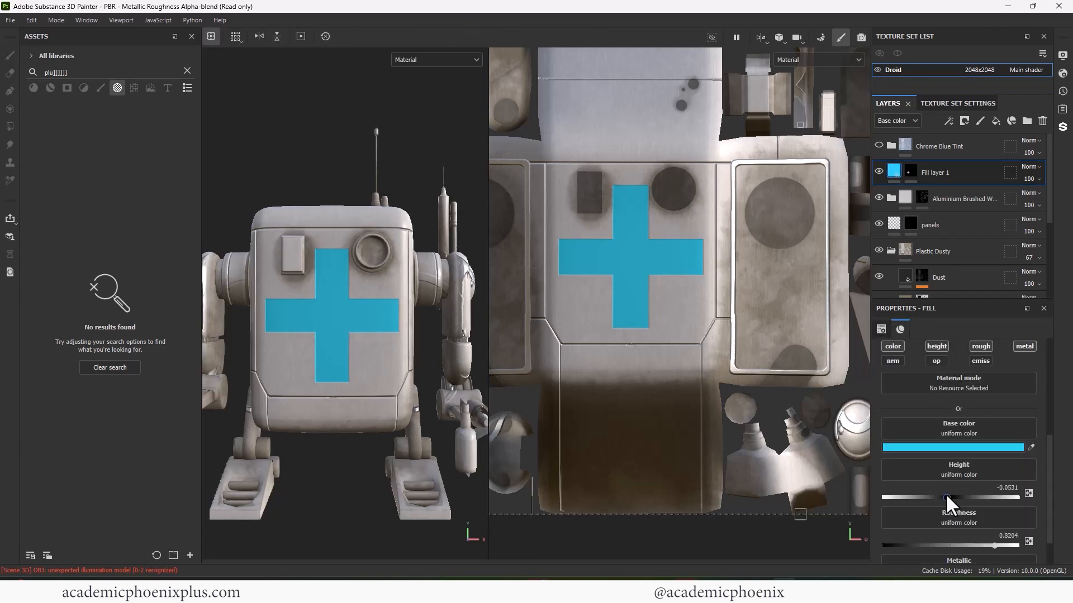
# - Change the cross's base colour to vivid blue 0DC0FF
pyautogui.click(953, 447)
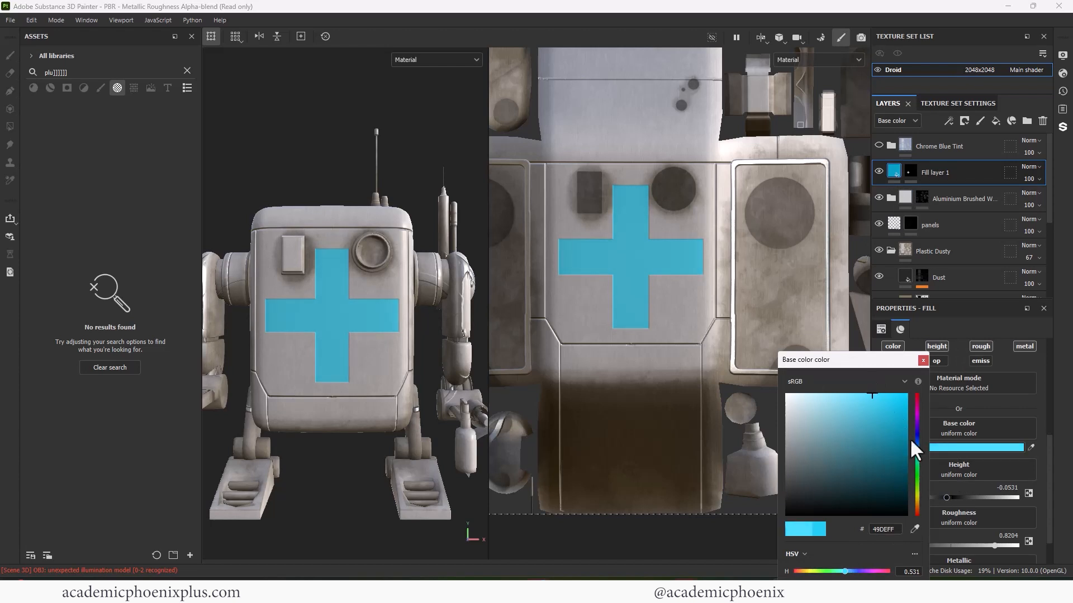
pyautogui.moveTo(910, 442); pyautogui.dragTo(916, 448)
pyautogui.moveTo(905, 404); pyautogui.dragTo(901, 393)
pyautogui.moveTo(335, 140)
pyautogui.keyDown('alt'); pyautogui.mouseDown()
pyautogui.moveTo(291, 148)
pyautogui.moveTo(276, 120)
pyautogui.moveTo(306, 108)
pyautogui.moveTo(327, 134)
pyautogui.moveTo(317, 137)
pyautogui.mouseUp(); pyautogui.keyUp('alt')
pyautogui.keyDown('alt'); pyautogui.moveTo(317, 137); pyautogui.dragTo(357, 118, button='right'); pyautogui.keyUp('alt')
pyautogui.keyDown('alt'); pyautogui.moveTo(357, 118); pyautogui.dragTo(359, 135, button='middle'); pyautogui.keyUp('alt')
pyautogui.click(189, 71)
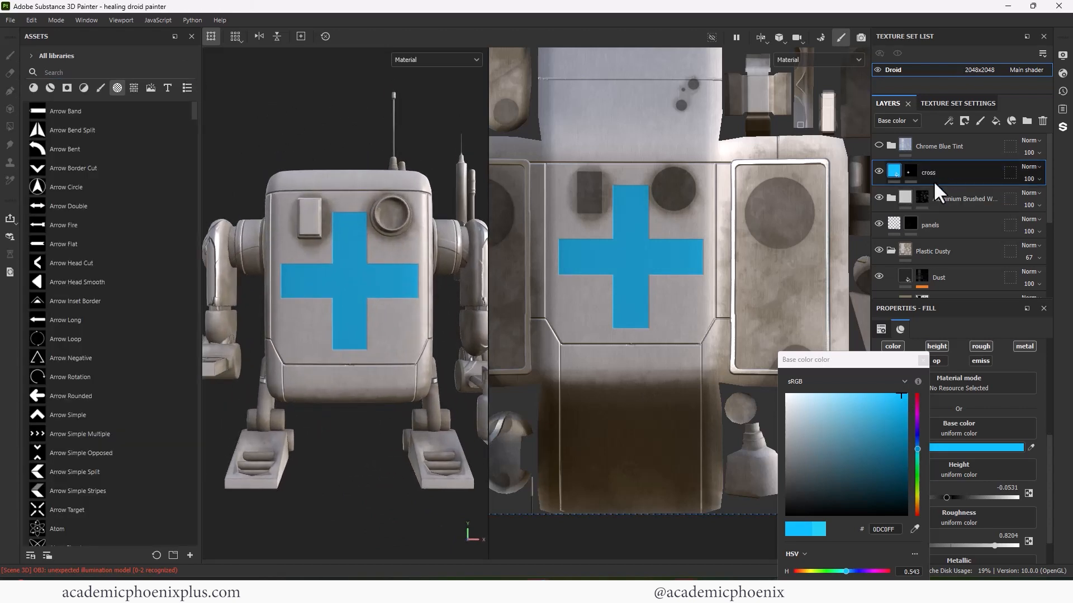
# - Rename the plus-sign layer to 'blue cross' and add a new fill layer on top
pyautogui.doubleClick(930, 178)
pyautogui.write('blue cross')
pyautogui.click(923, 362)
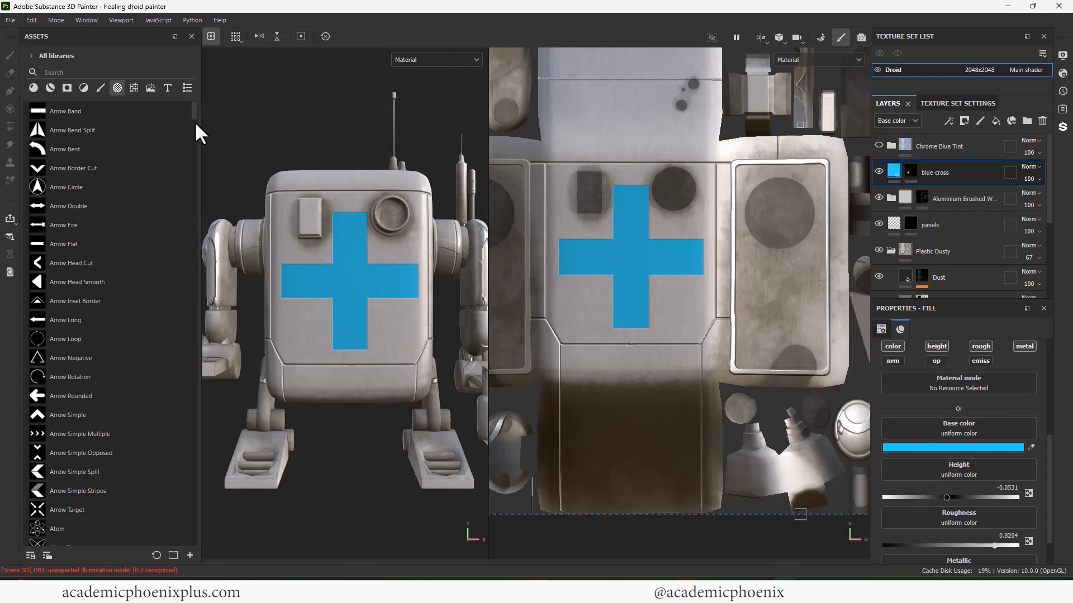
pyautogui.moveTo(203, 106)
pyautogui.mouseDown()
pyautogui.moveTo(196, 199)
pyautogui.moveTo(211, 260)
pyautogui.moveTo(180, 330)
pyautogui.mouseUp()
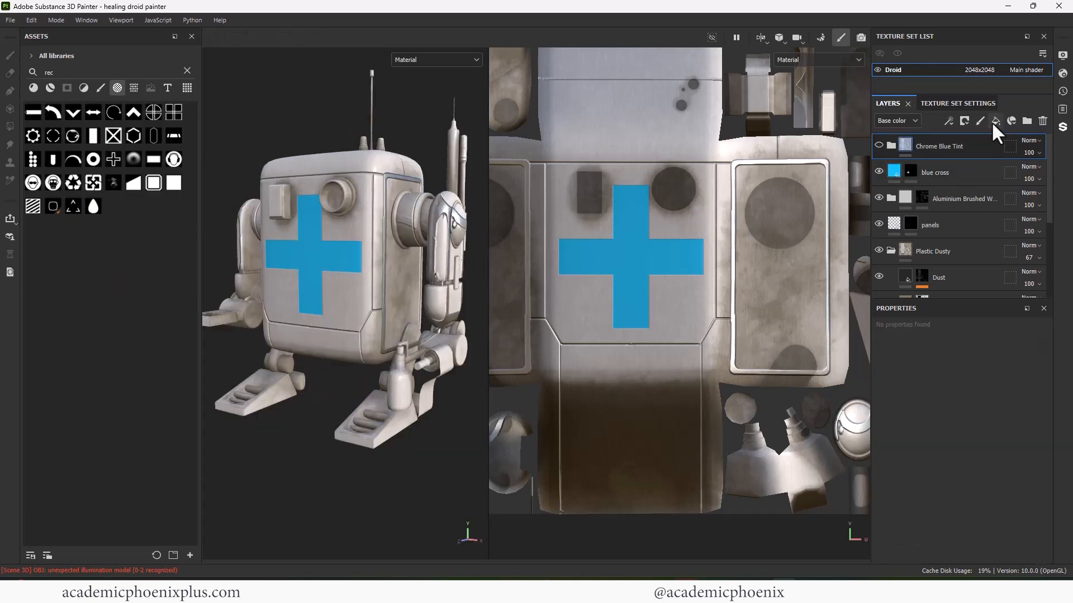
pyautogui.click(995, 121)
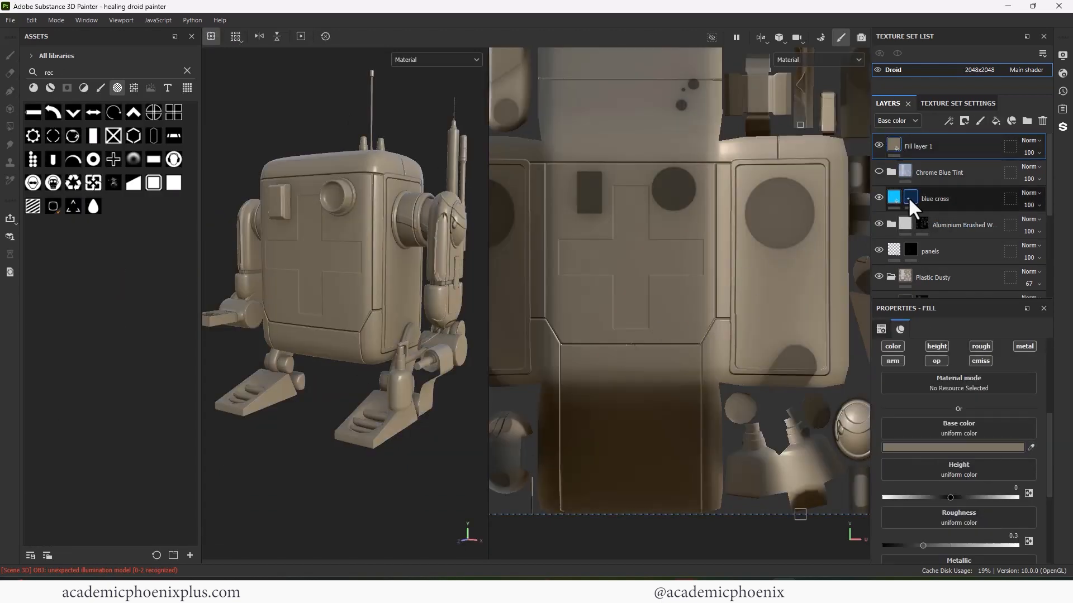
# - Give the new fill layer a black mask and stamp a small rectangle below the cross's right arm
pyautogui.rightClick(894, 147)
pyautogui.click(944, 160)
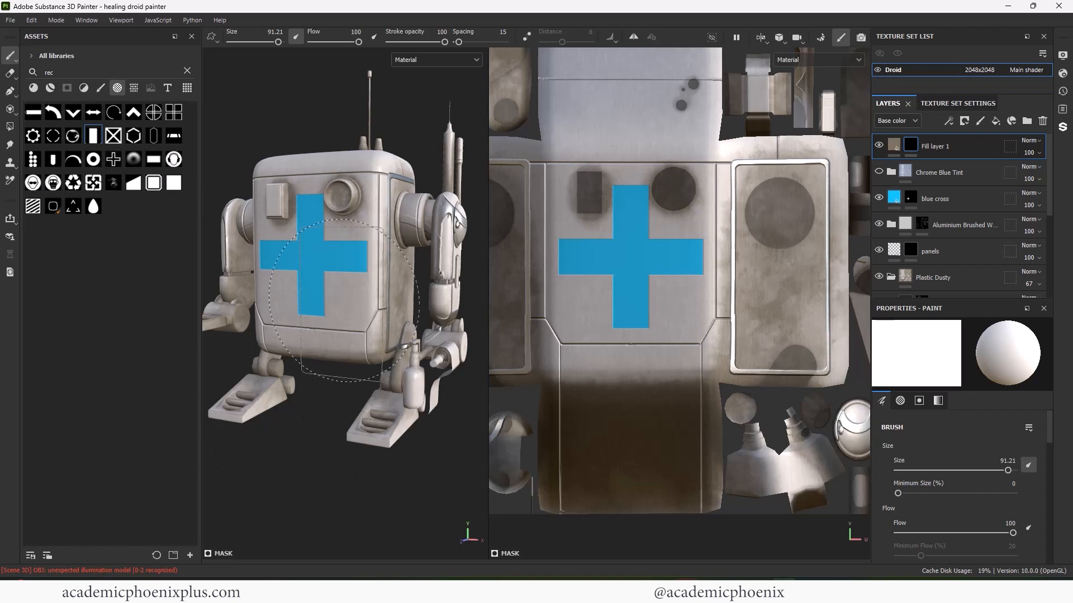
pyautogui.keyDown('ctrl'); pyautogui.moveTo(344, 300); pyautogui.dragTo(297, 303, button='right'); pyautogui.keyUp('ctrl')
pyautogui.keyDown('alt'); pyautogui.moveTo(295, 401); pyautogui.dragTo(323, 390); pyautogui.keyUp('alt')
pyautogui.moveTo(330, 389)
pyautogui.keyDown('alt'); pyautogui.mouseDown(button='right')
pyautogui.moveTo(372, 324)
pyautogui.moveTo(345, 323)
pyautogui.mouseUp(button='right'); pyautogui.keyUp('alt')
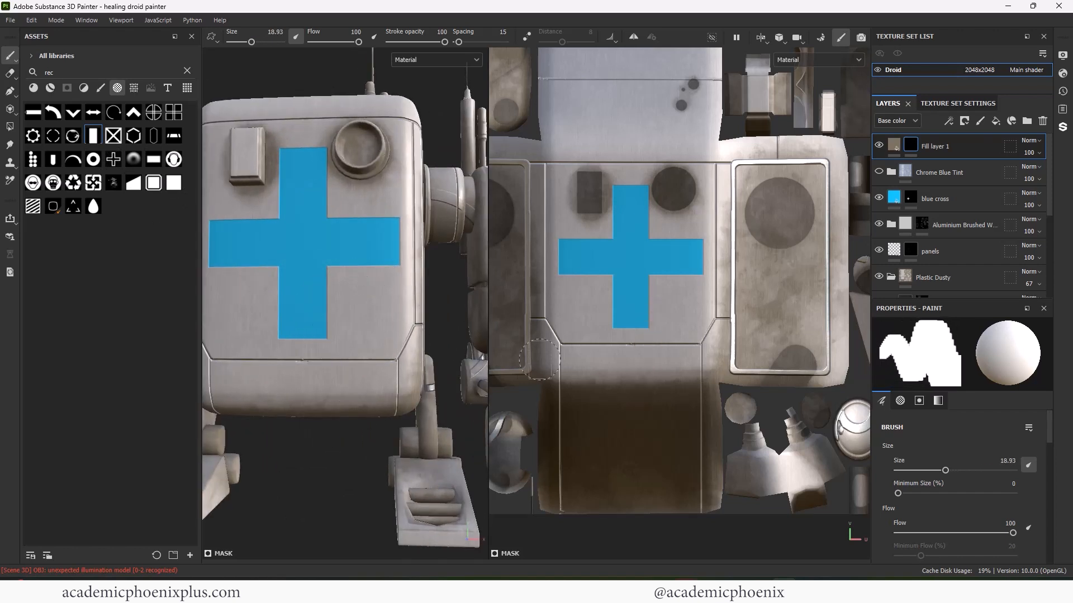
pyautogui.click(676, 306)
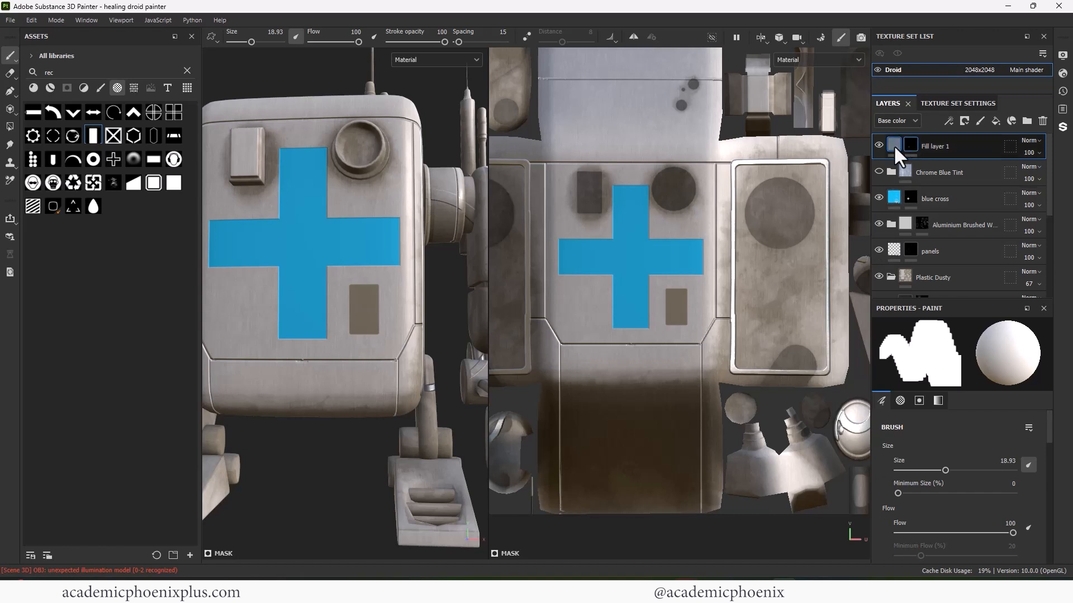
# - Set the mask paint value to a slightly lowered grey for the panel inset
pyautogui.click(894, 145)
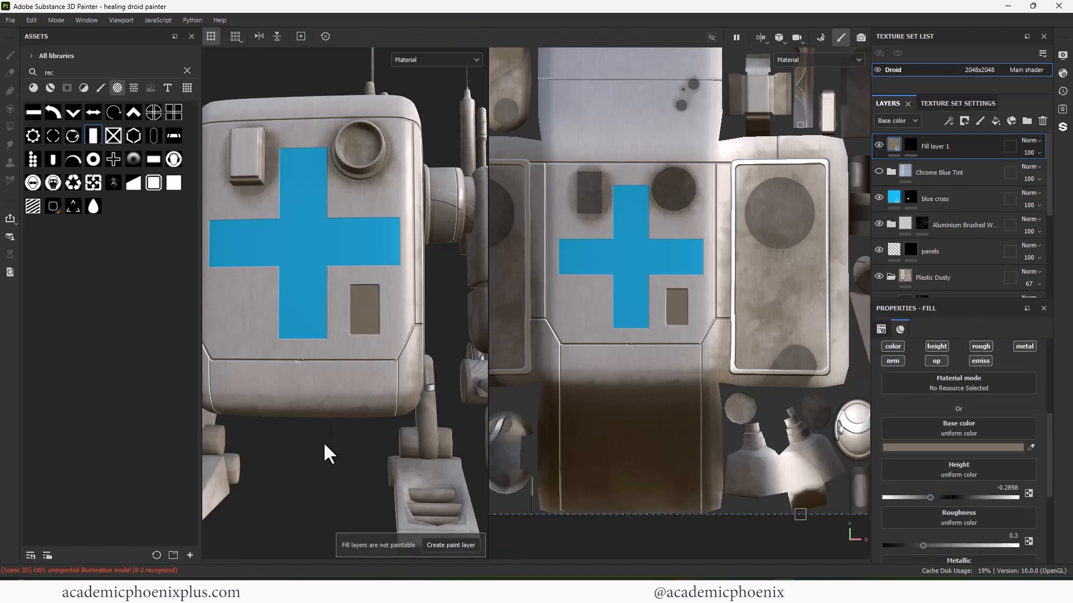
pyautogui.click(911, 145)
pyautogui.keyDown('ctrl'); pyautogui.moveTo(361, 310); pyautogui.dragTo(351, 311, button='right'); pyautogui.keyUp('ctrl')
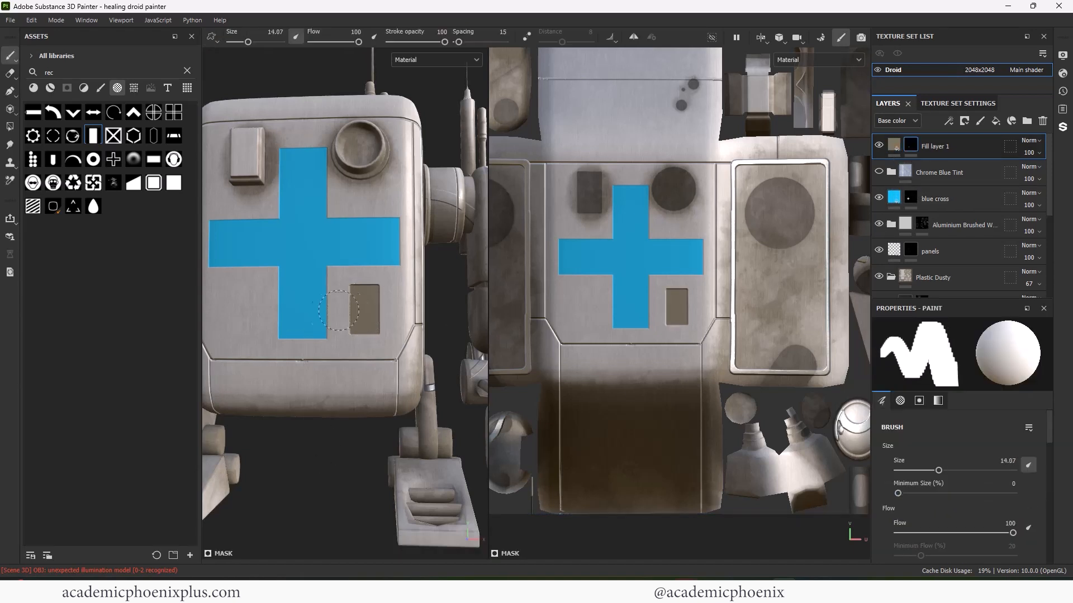
pyautogui.scroll(4, 679, 287)
pyautogui.press('x')
pyautogui.moveTo(1049, 430); pyautogui.dragTo(1049, 545)
pyautogui.click(1002, 494)
pyautogui.moveTo(1002, 494); pyautogui.dragTo(982, 494)
pyautogui.click(672, 324)
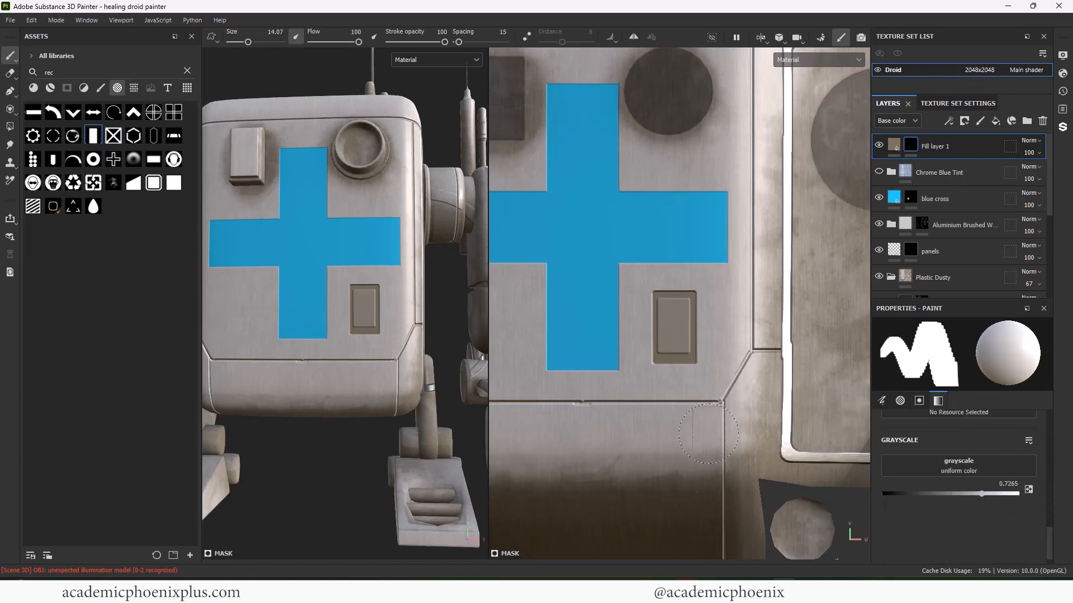
pyautogui.hotkey('ctrl', 'z')
# - Stamp a grey inset, then paint line-alpha vent slats down the chest panel
pyautogui.click(672, 333)
pyautogui.scroll(-1, 374, 401)
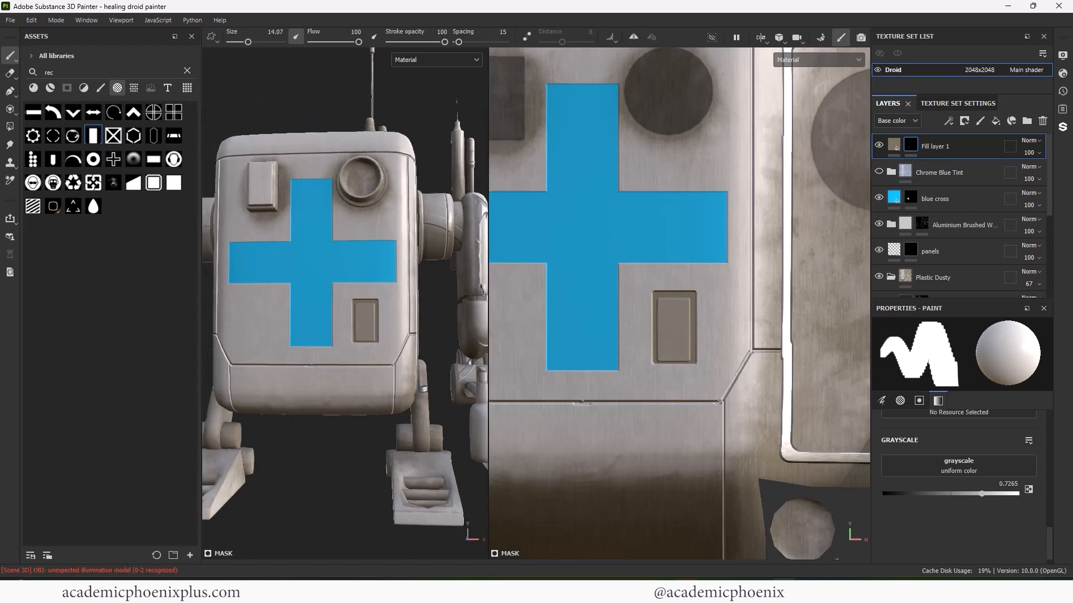
pyautogui.write('line')
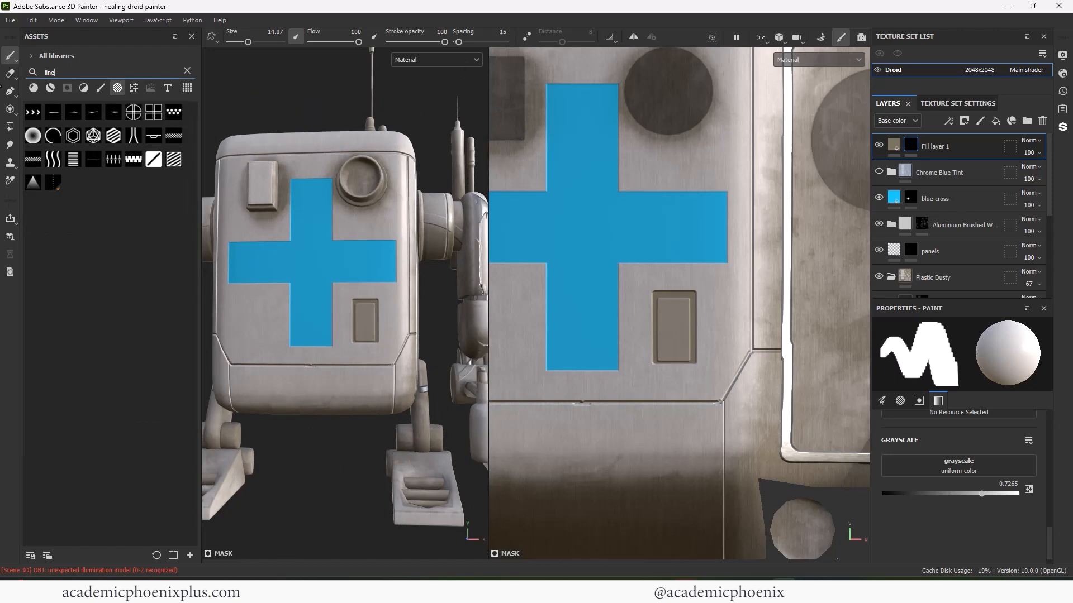
pyautogui.click(74, 161)
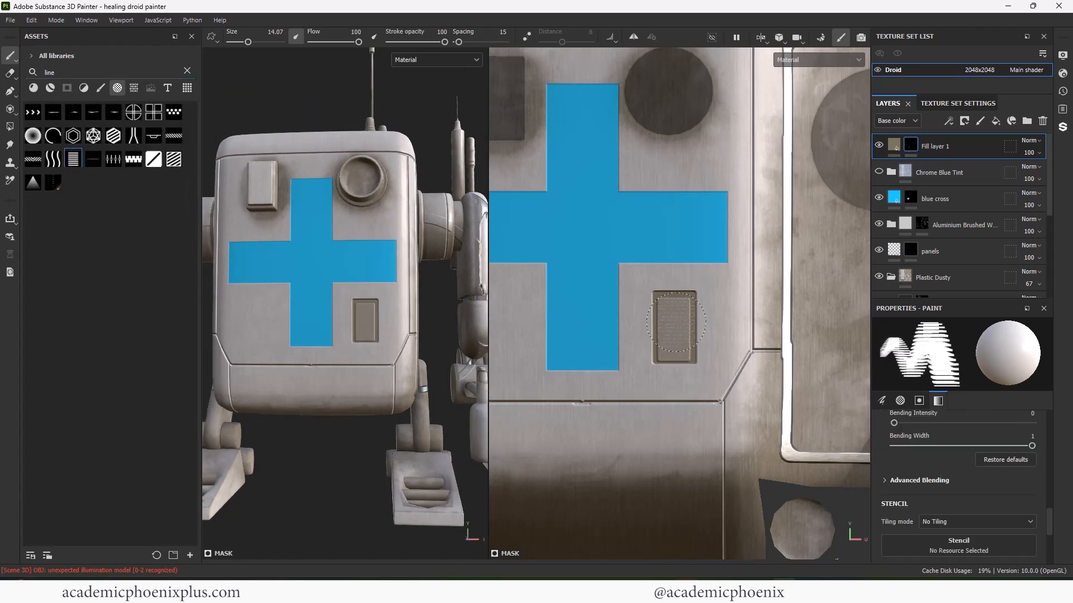
pyautogui.scroll(2, 676, 321)
pyautogui.click(663, 333)
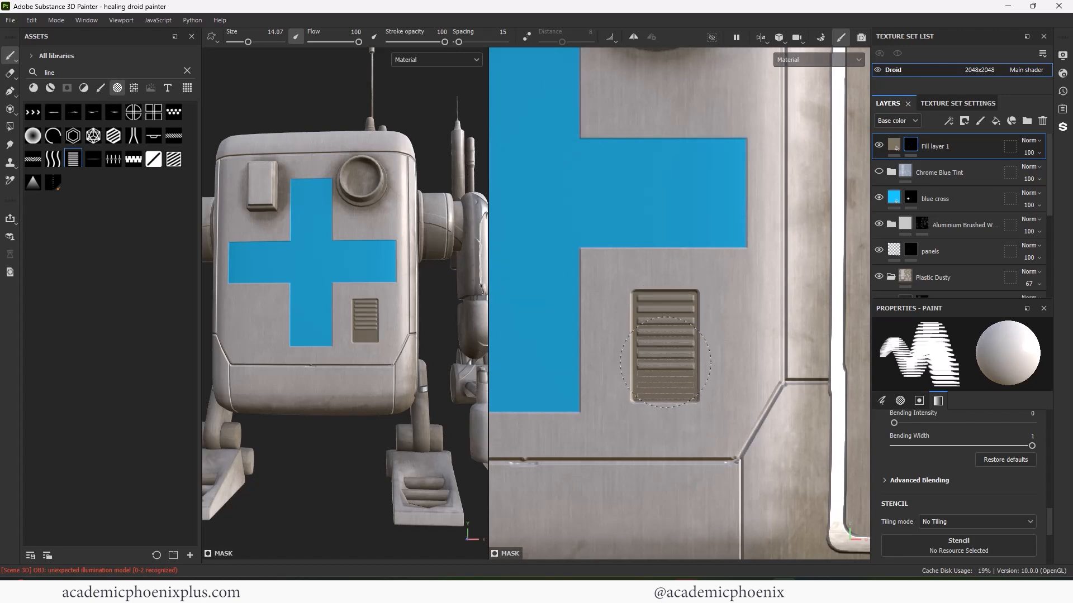
pyautogui.click(665, 355)
# - Switch to a larger rectangle alpha with the paint value at full white
pyautogui.keyDown('alt'); pyautogui.moveTo(585, 317); pyautogui.dragTo(512, 199, button='right'); pyautogui.keyUp('alt')
pyautogui.moveTo(1050, 514); pyautogui.dragTo(1050, 539)
pyautogui.moveTo(954, 476); pyautogui.dragTo(1024, 476)
pyautogui.doubleClick(91, 71)
pyautogui.write('rec')
pyautogui.click(93, 138)
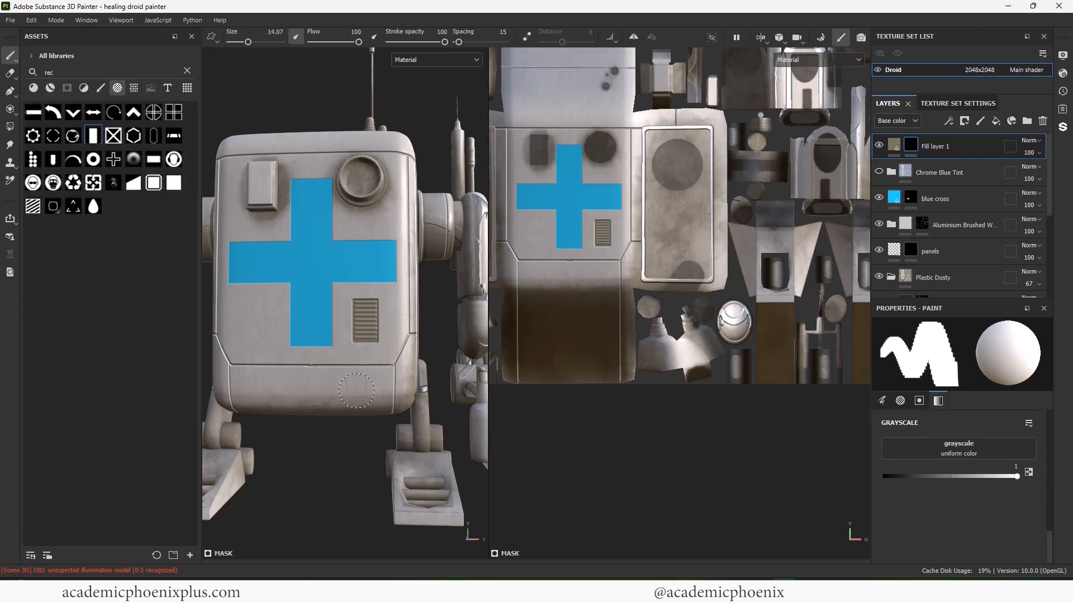
pyautogui.keyDown('ctrl'); pyautogui.moveTo(586, 273); pyautogui.dragTo(614, 273, button='right'); pyautogui.keyUp('ctrl')
# - With symmetry on, stamp smaller mirrored rectangular panels on the lower body
pyautogui.click(633, 38)
pyautogui.scroll(4, 635, 300)
pyautogui.keyDown('alt'); pyautogui.moveTo(634, 300); pyautogui.dragTo(707, 312, button='middle'); pyautogui.keyUp('alt')
pyautogui.moveTo(648, 281); pyautogui.dragTo(648, 291)
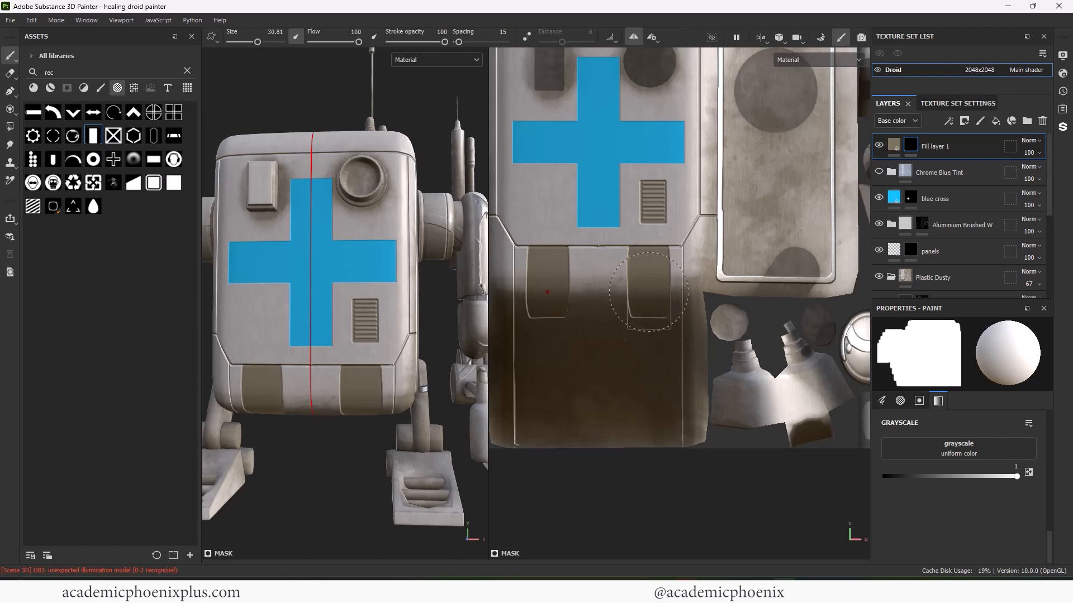
pyautogui.hotkey('ctrl', 'z')
pyautogui.keyDown('ctrl'); pyautogui.moveTo(652, 275); pyautogui.dragTo(641, 274, button='right'); pyautogui.keyUp('ctrl')
pyautogui.click(648, 275)
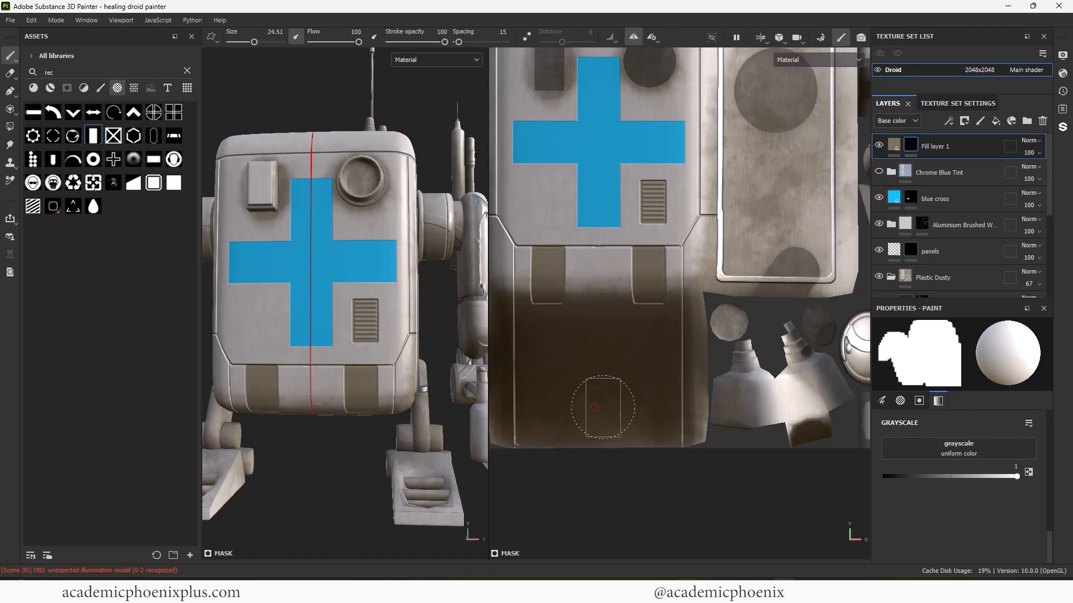
# - Stamp light-grey mirrored striped vents on the lower panels, then ready a small X-circle screw brush
pyautogui.keyDown('alt'); pyautogui.moveTo(433, 520); pyautogui.dragTo(425, 519); pyautogui.keyUp('alt')
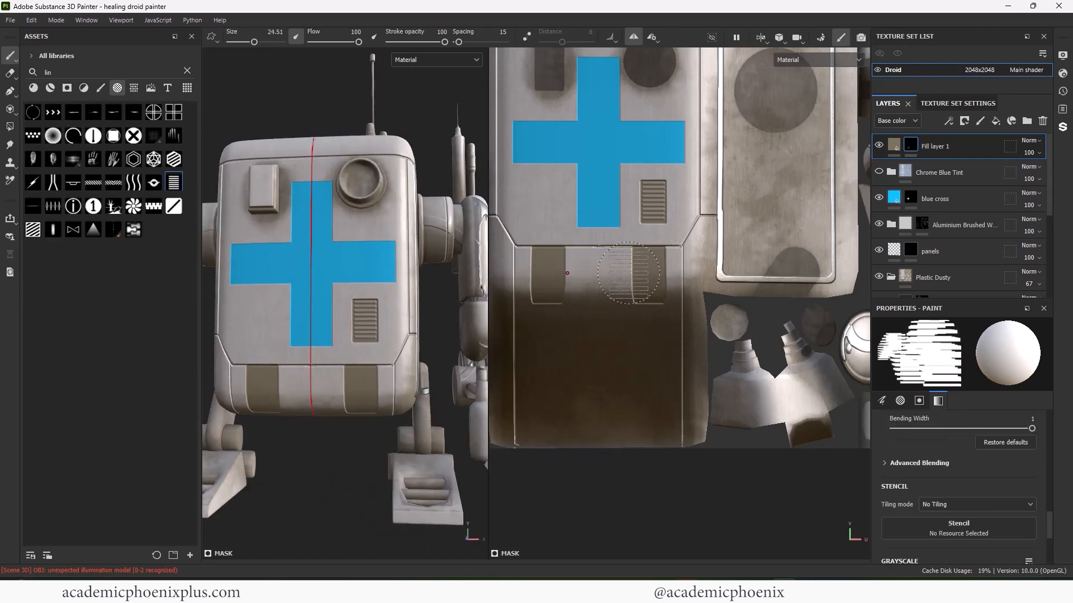
pyautogui.scroll(3, 612, 251)
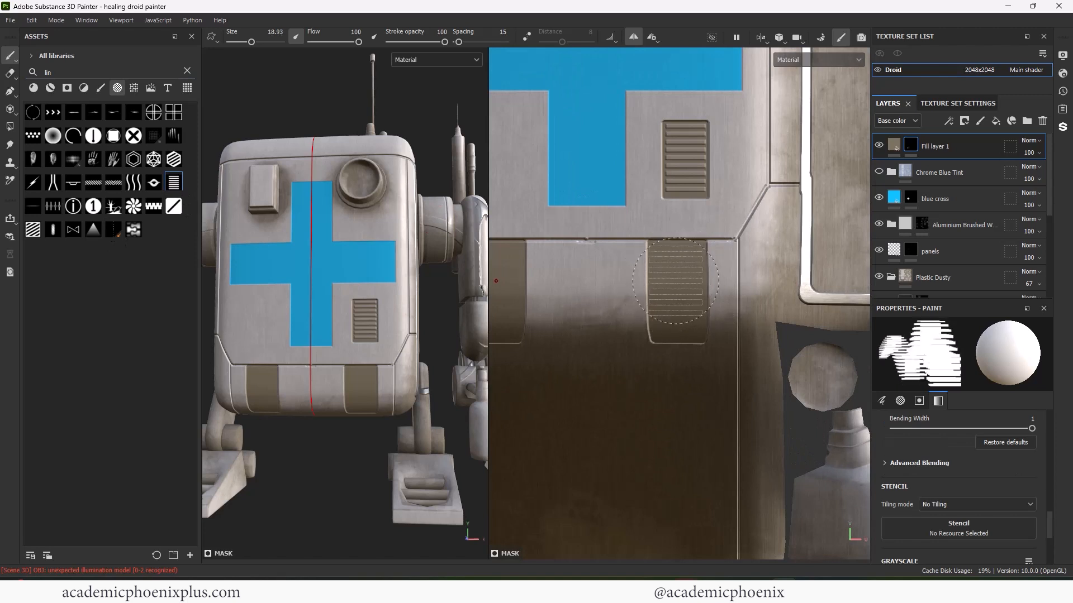
pyautogui.moveTo(1050, 526); pyautogui.dragTo(1050, 555)
pyautogui.click(988, 477)
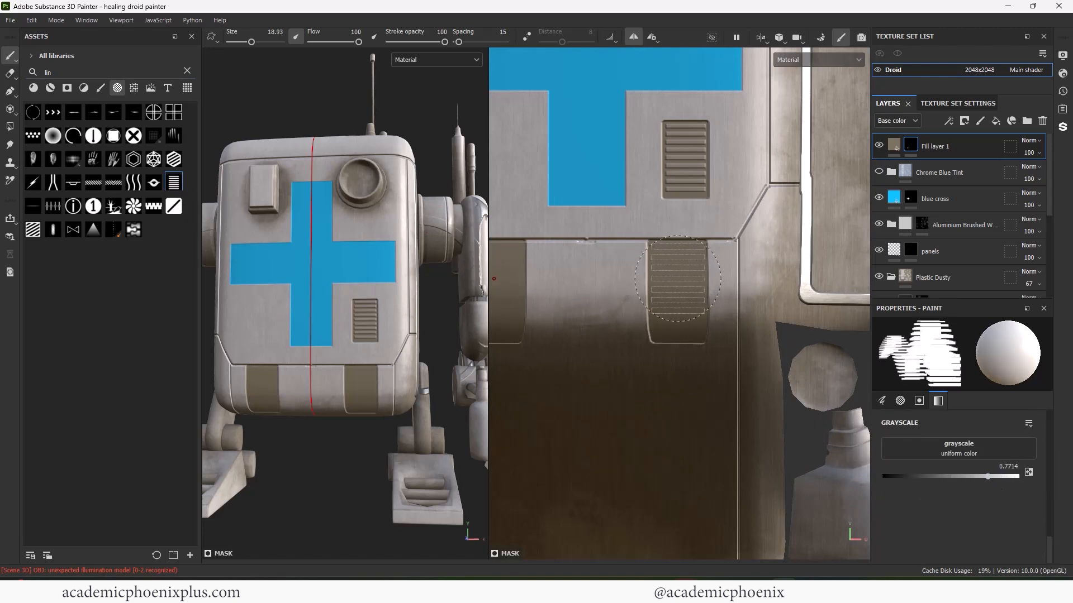
pyautogui.click(678, 280)
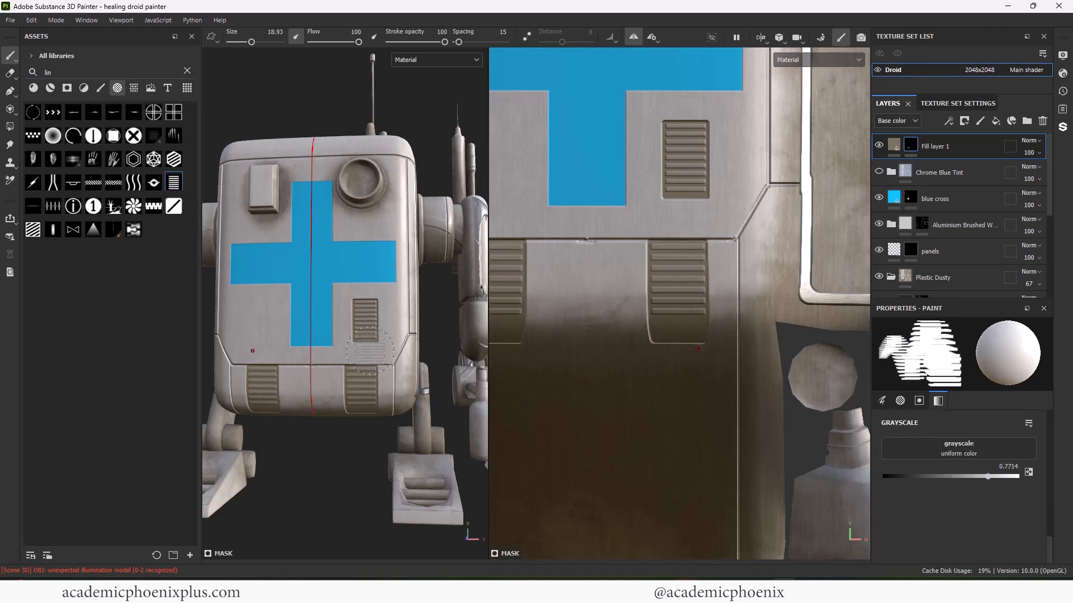
pyautogui.click(133, 135)
pyautogui.keyDown('ctrl'); pyautogui.moveTo(671, 369); pyautogui.dragTo(658, 337, button='right'); pyautogui.keyUp('ctrl')
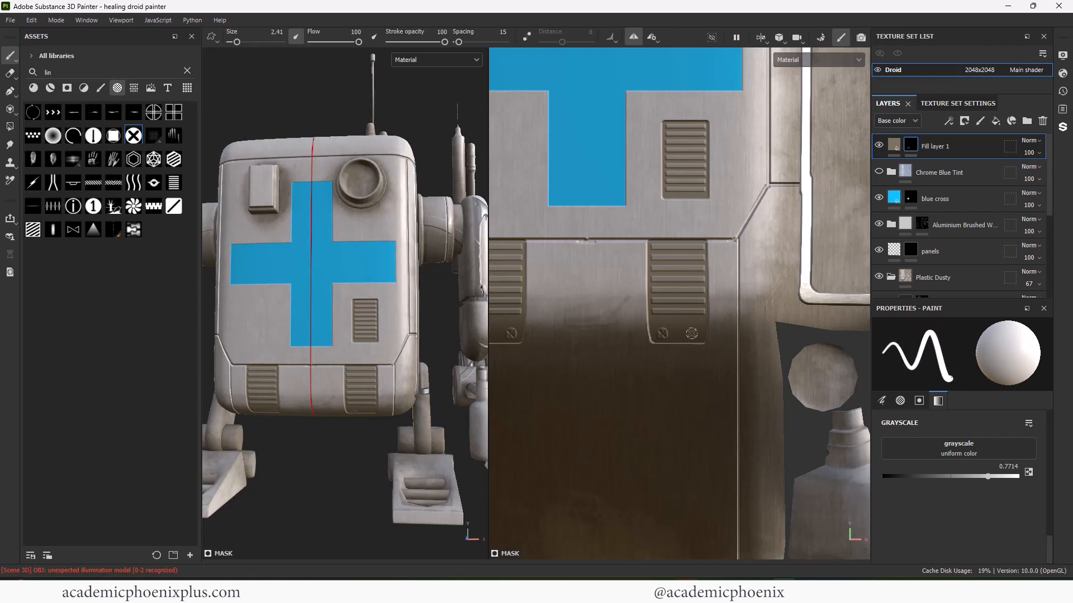
# - Switch to a larger multi-line brush at full white with mirrored painting off
pyautogui.scroll(2, 360, 401)
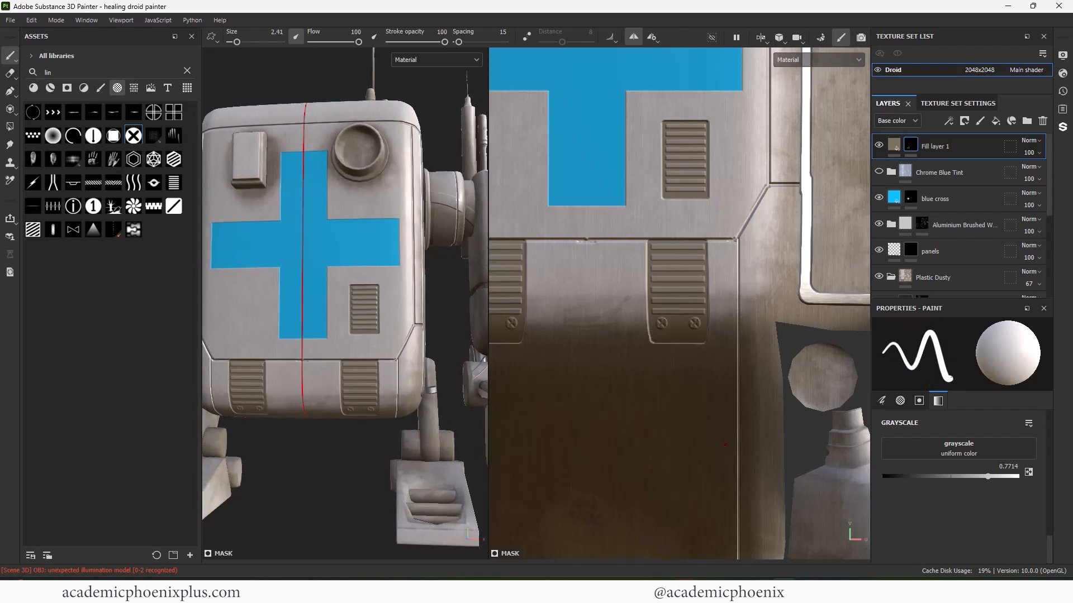
pyautogui.click(56, 114)
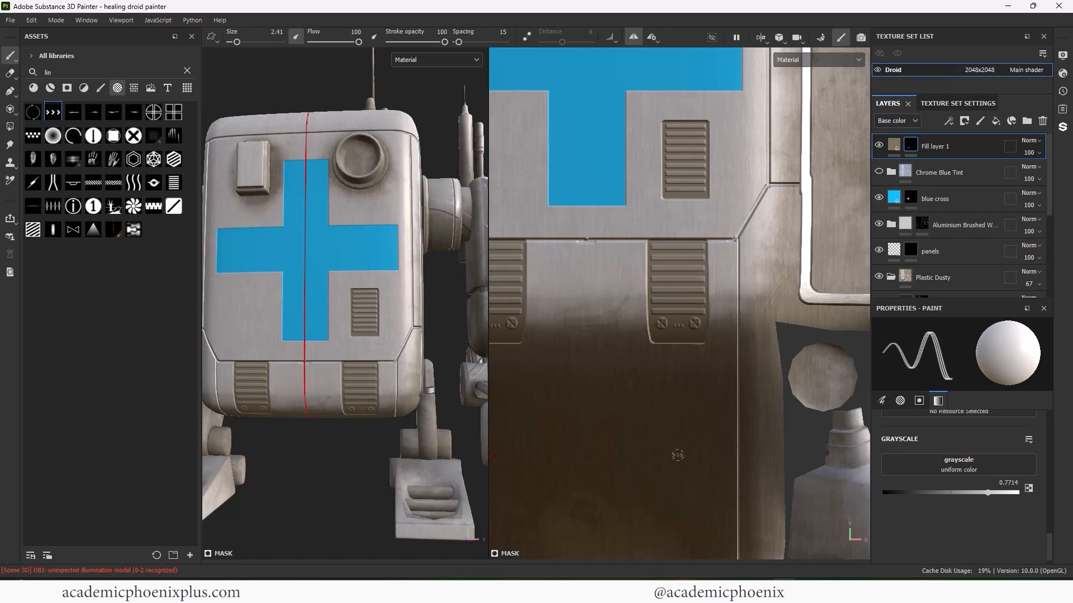
pyautogui.keyDown('ctrl'); pyautogui.moveTo(667, 323); pyautogui.dragTo(676, 324, button='right'); pyautogui.keyUp('ctrl')
pyautogui.scroll(-5, 300, 467)
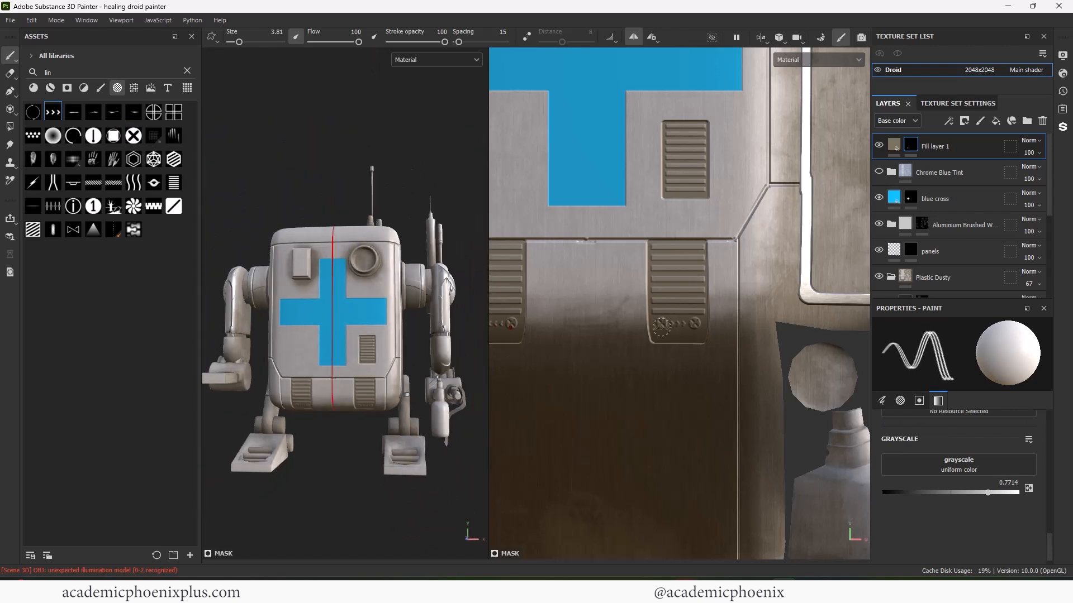
pyautogui.moveTo(355, 448)
pyautogui.keyDown('alt'); pyautogui.mouseDown()
pyautogui.moveTo(305, 445)
pyautogui.moveTo(355, 447)
pyautogui.moveTo(347, 433)
pyautogui.mouseUp(); pyautogui.keyUp('alt')
pyautogui.scroll(3, 305, 444)
pyautogui.press('x')
pyautogui.moveTo(914, 492); pyautogui.dragTo(1020, 493)
pyautogui.click(637, 39)
# - Stamp a large square panel between the lower vents, then add a new fill layer
pyautogui.doubleClick(85, 74)
pyautogui.write('red')
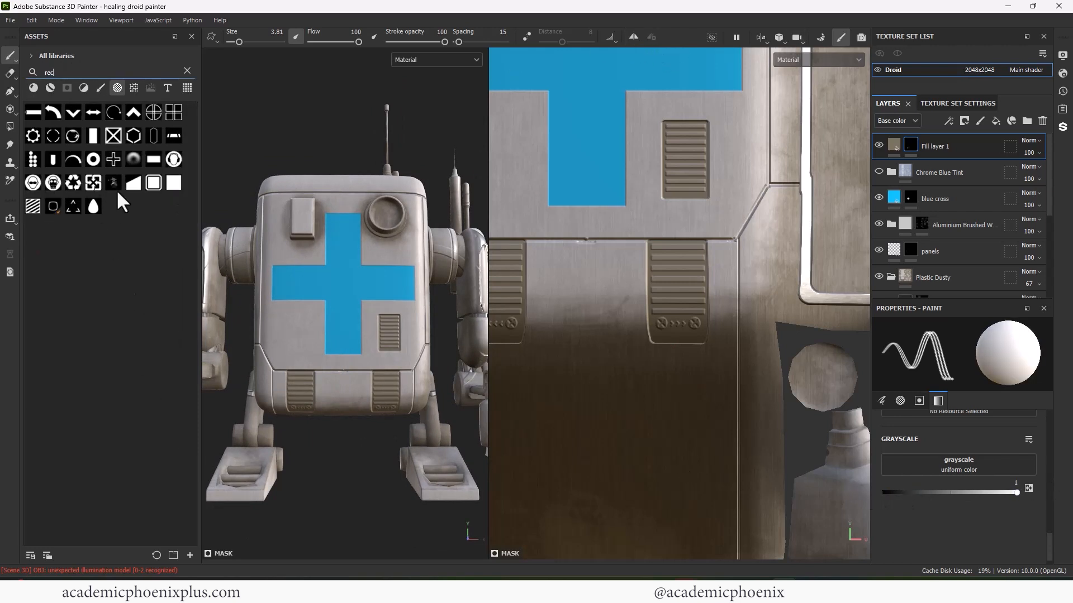
pyautogui.click(174, 184)
pyautogui.keyDown('ctrl'); pyautogui.moveTo(342, 398); pyautogui.dragTo(374, 398, button='right'); pyautogui.keyUp('ctrl')
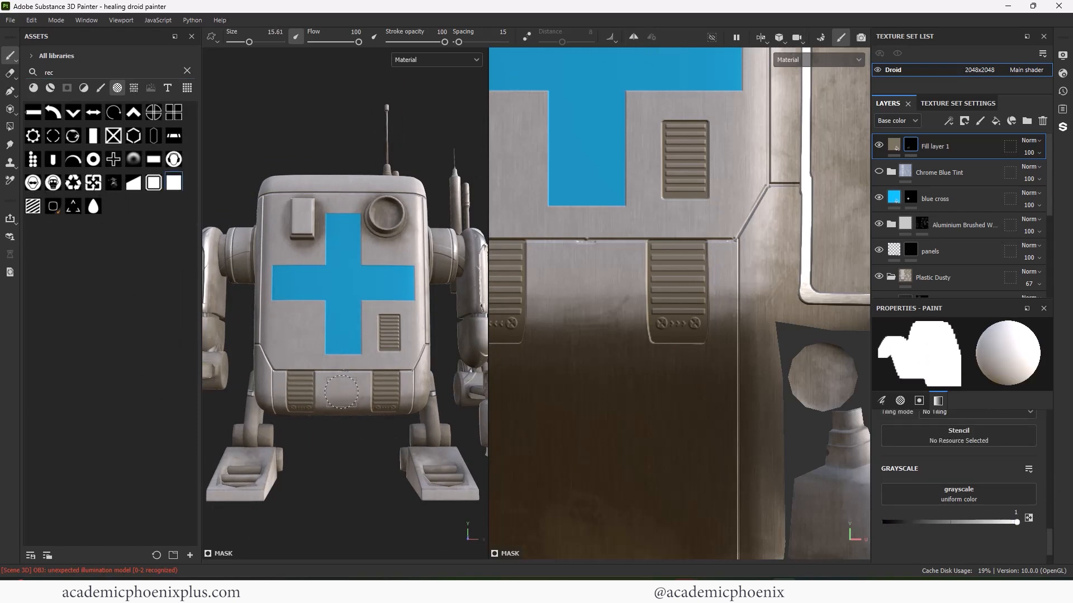
pyautogui.scroll(3, 342, 395)
pyautogui.click(344, 389)
pyautogui.hotkey('ctrl', 'z')
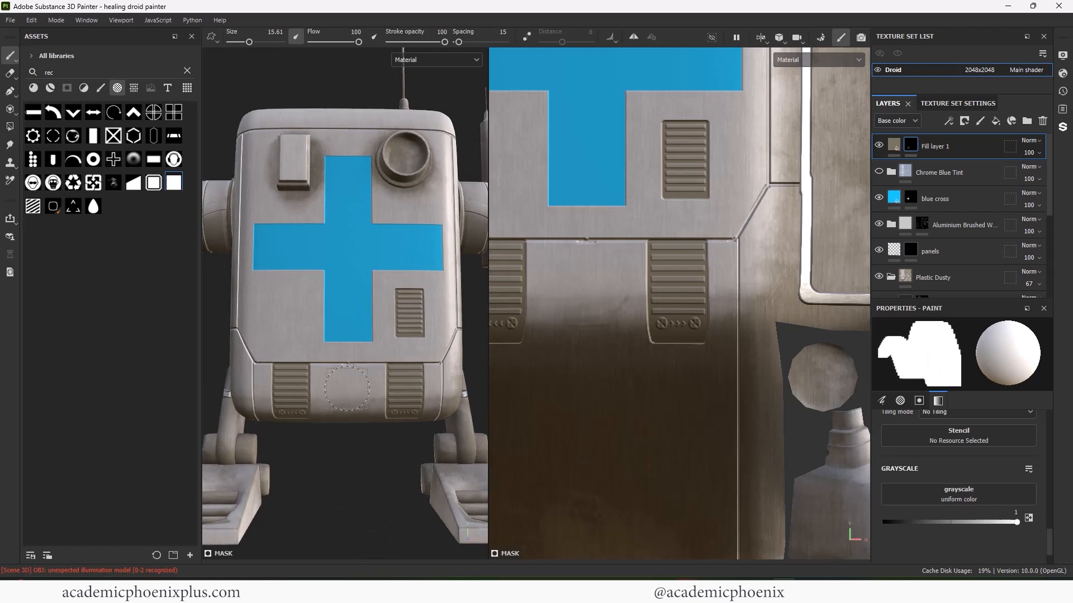
pyautogui.click(345, 386)
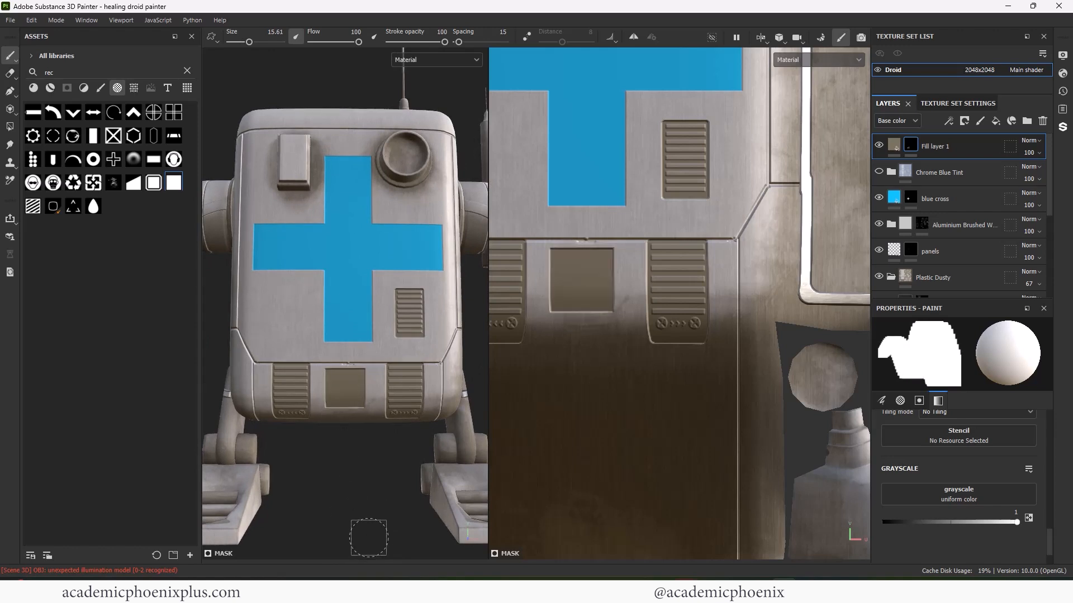
pyautogui.click(1011, 121)
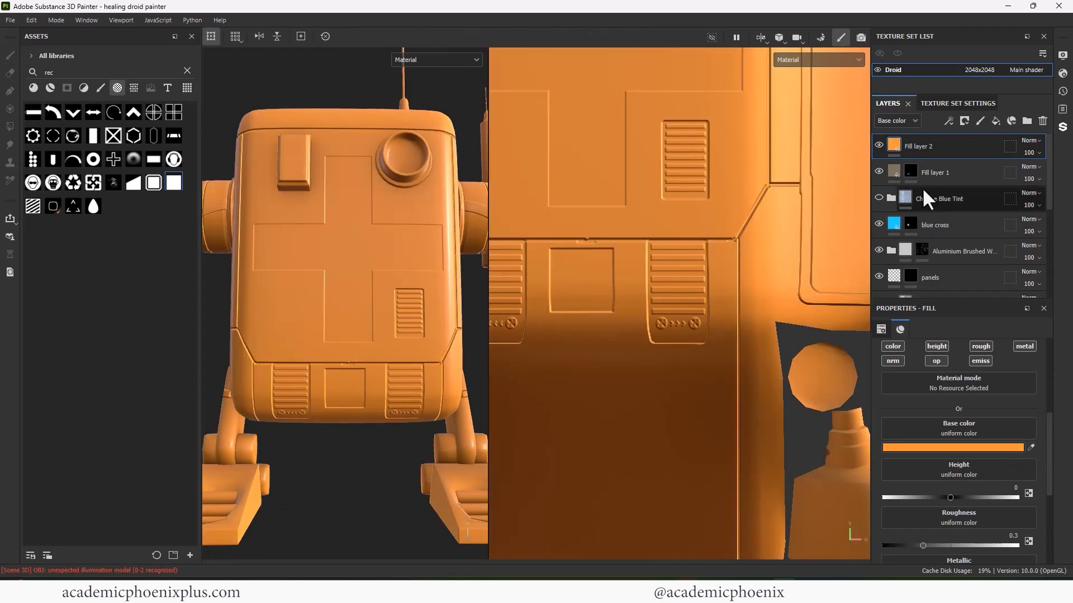
# - Give Fill layer 2 a black mask and stamp the plus alpha on the square panel
pyautogui.rightClick(921, 147)
pyautogui.click(940, 162)
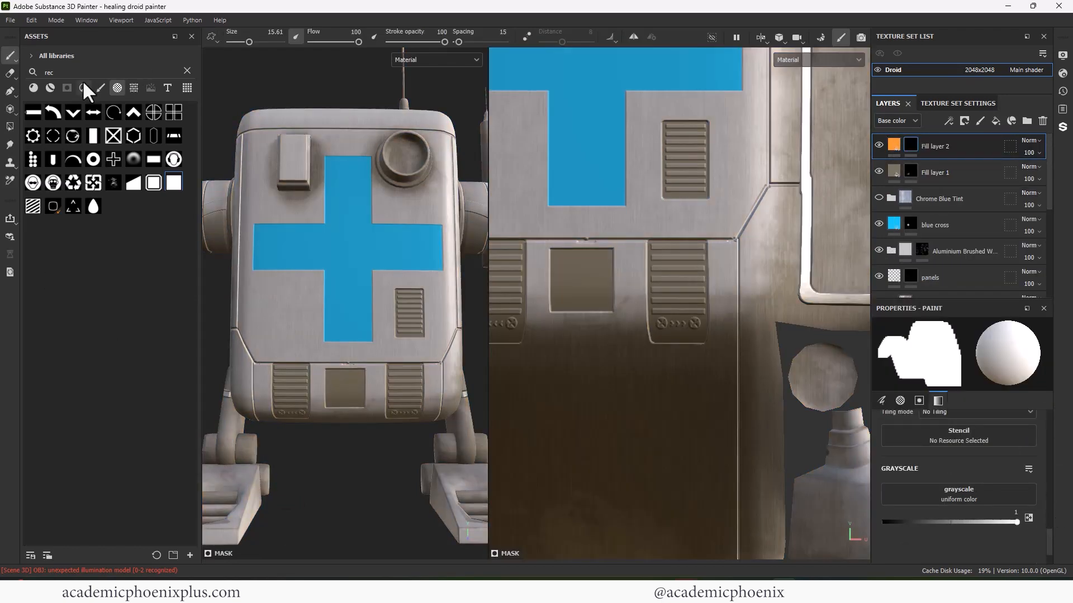
pyautogui.write('plu')
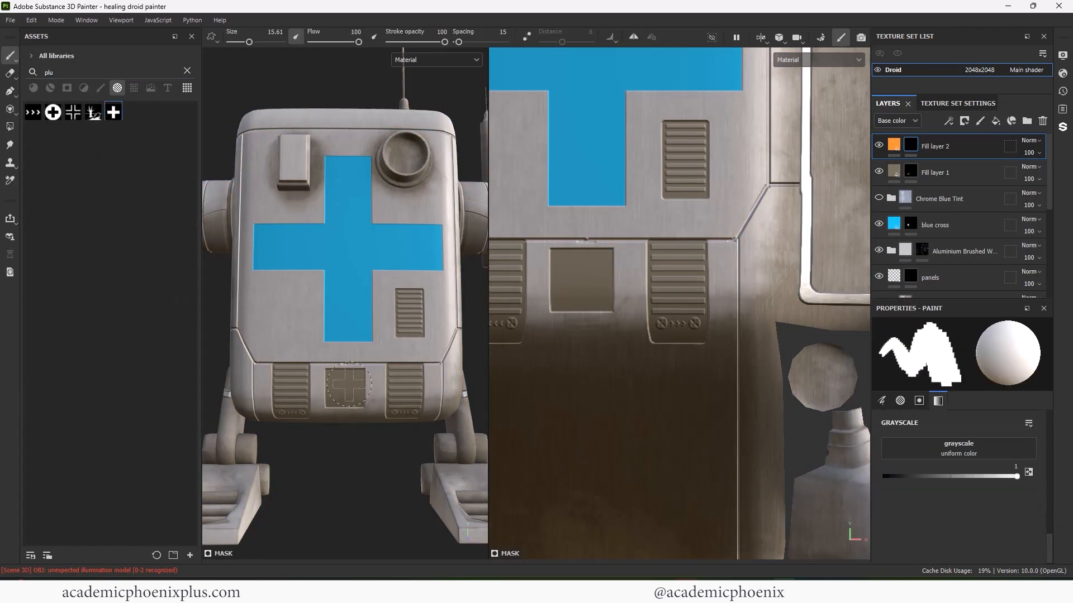
pyautogui.hotkey('ctrl', 'z')
pyautogui.scroll(3, 354, 391)
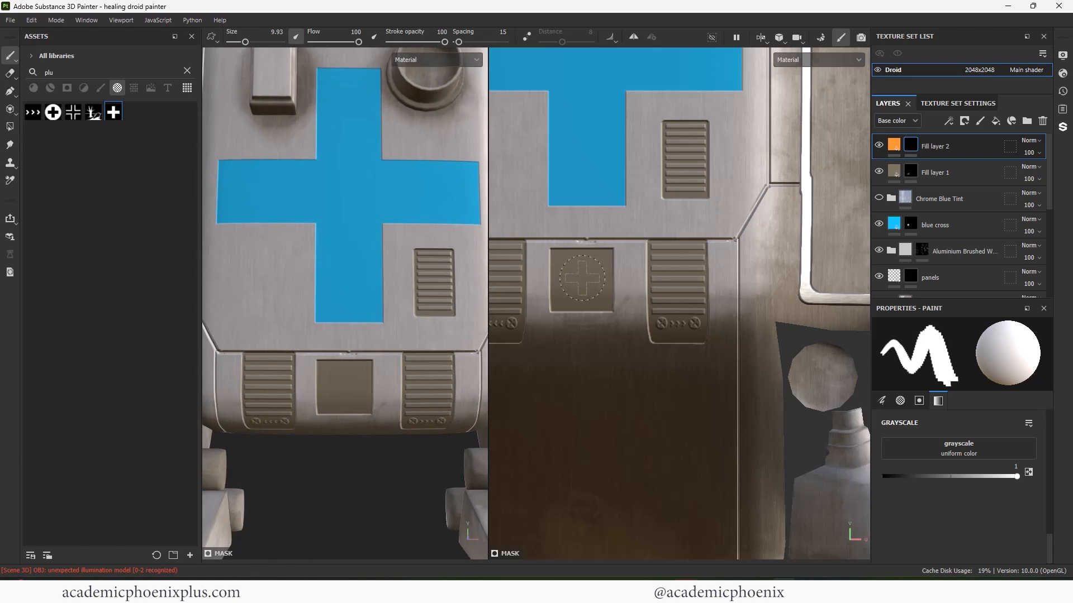
# - Set Fill layer 2's emissive colour to a bright redder orange, FF8008
pyautogui.click(892, 150)
pyautogui.moveTo(1049, 395); pyautogui.dragTo(1049, 470)
pyautogui.scroll(-5, 970, 494)
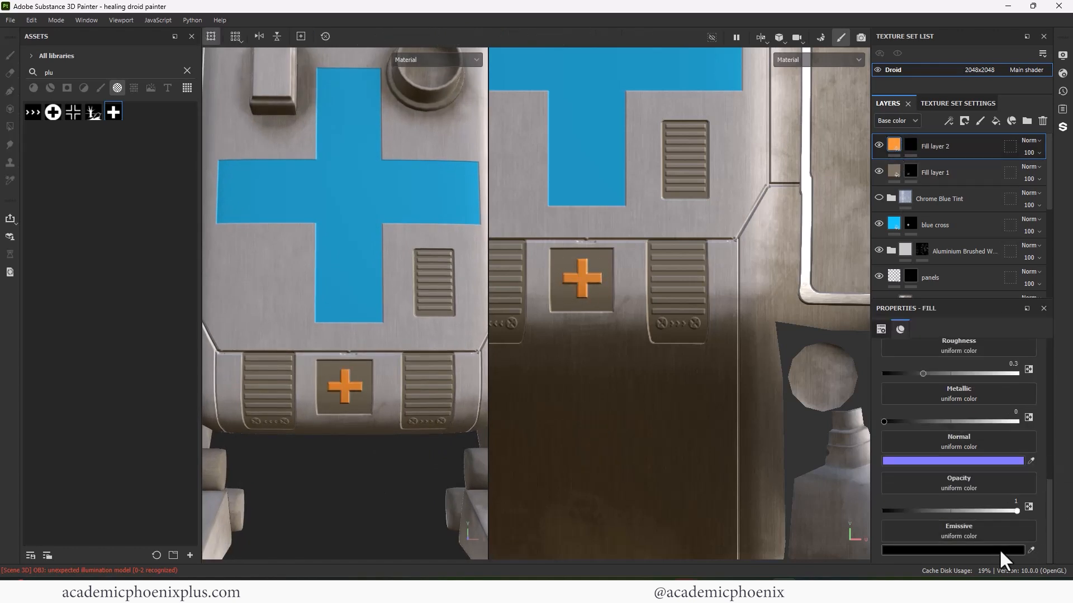
pyautogui.click(997, 550)
pyautogui.click(915, 529)
pyautogui.click(590, 278)
pyautogui.moveTo(847, 399); pyautogui.dragTo(904, 393)
pyautogui.click(923, 360)
pyautogui.click(952, 550)
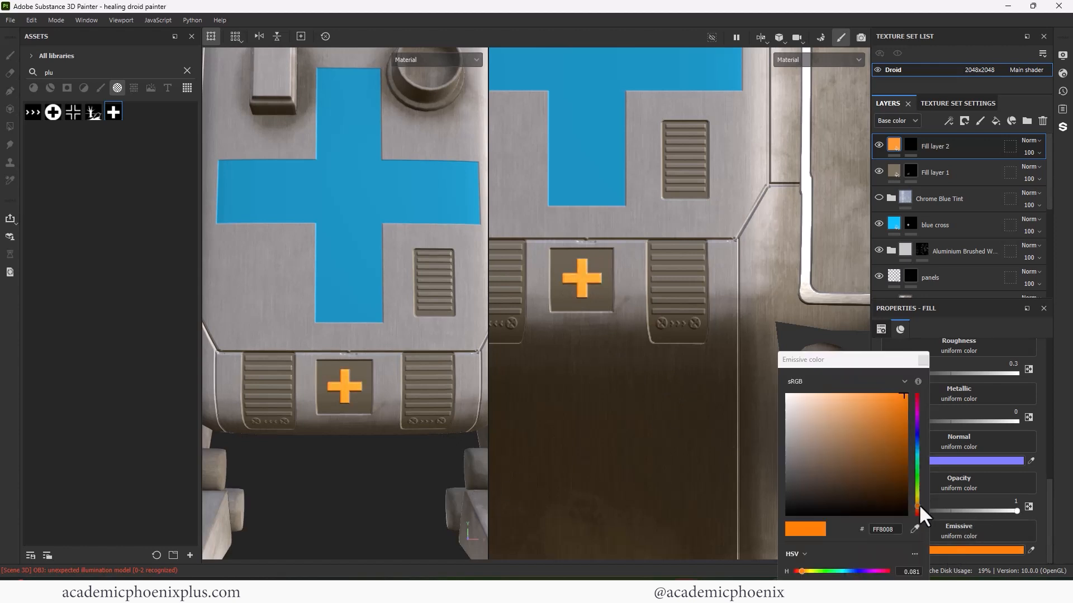
pyautogui.moveTo(918, 505); pyautogui.dragTo(915, 508)
# - Return to painting on Fill layer 1's mask
pyautogui.keyDown('alt'); pyautogui.moveTo(451, 467); pyautogui.dragTo(395, 461); pyautogui.keyUp('alt')
pyautogui.click(910, 171)
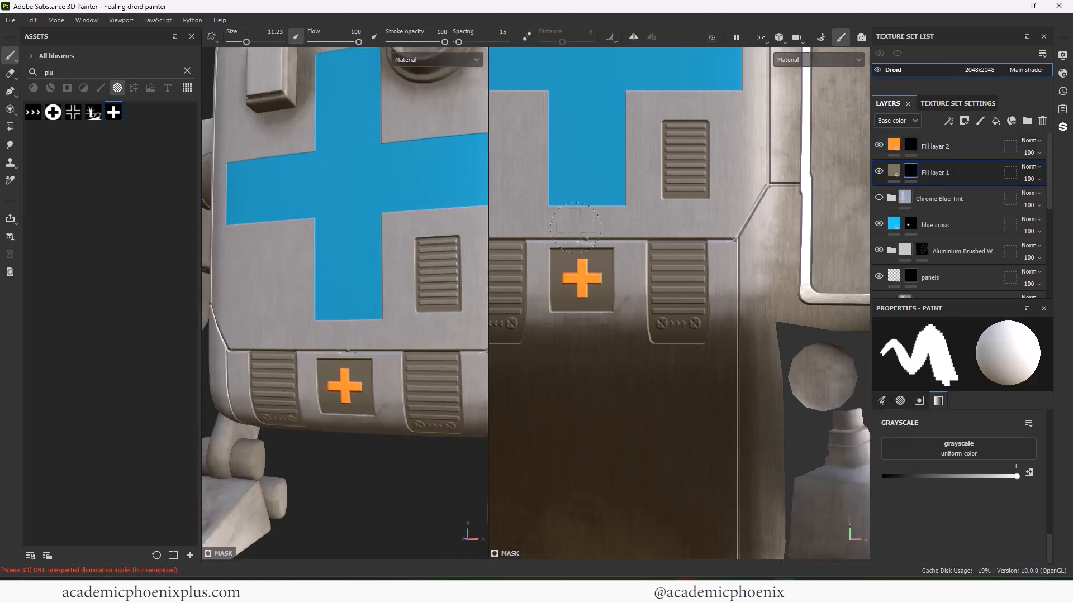
pyautogui.doubleClick(49, 73)
# - Stamp lines-alpha stripes at about 0.75 grey along the panel's lower edge
pyautogui.write('lines')
pyautogui.click(74, 112)
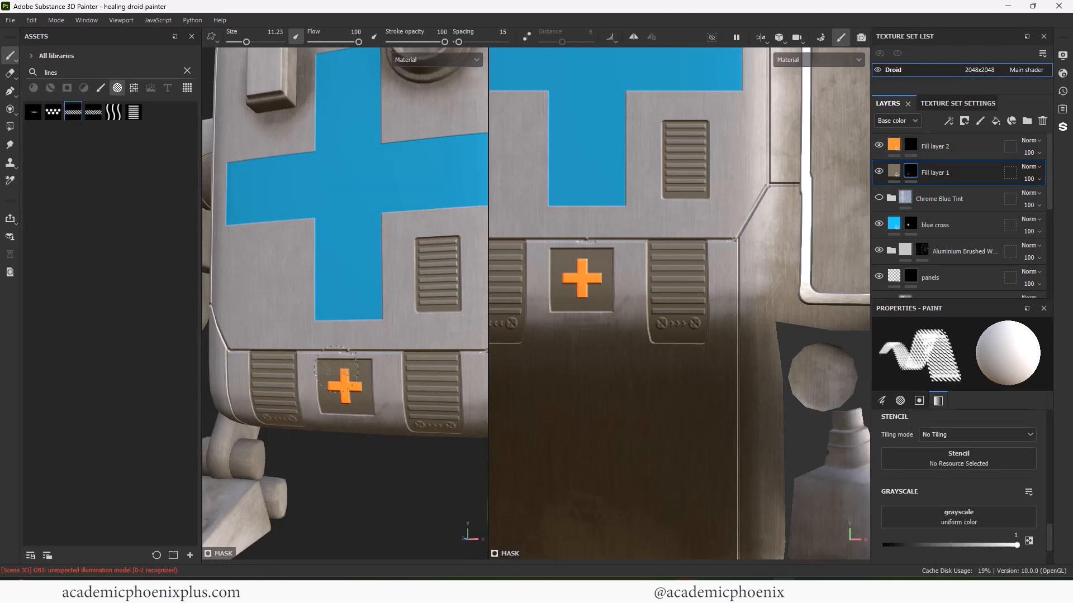
pyautogui.scroll(2, 342, 369)
pyautogui.scroll(5, 603, 263)
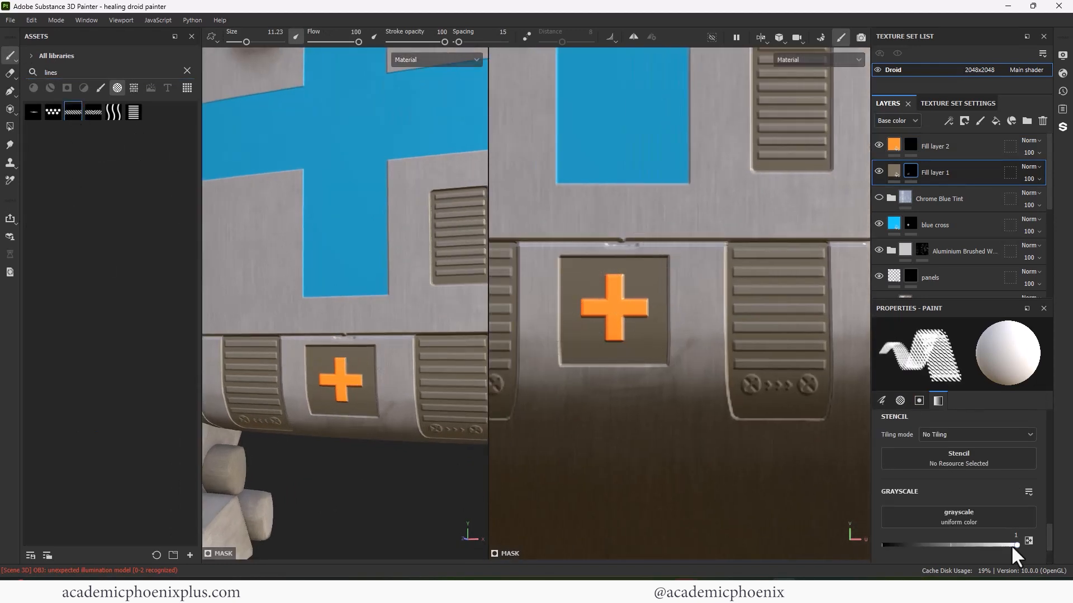
pyautogui.moveTo(1012, 545); pyautogui.dragTo(985, 545)
pyautogui.press('[')
pyautogui.press('[')
pyautogui.press('[')
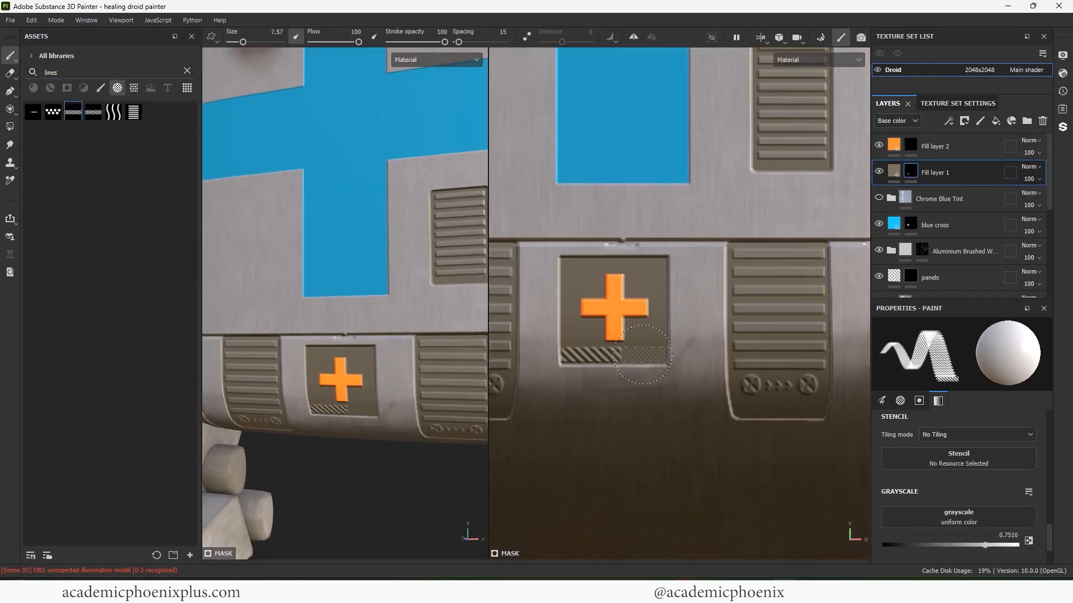
pyautogui.hotkey('ctrl', 'z')
pyautogui.scroll(2, 648, 360)
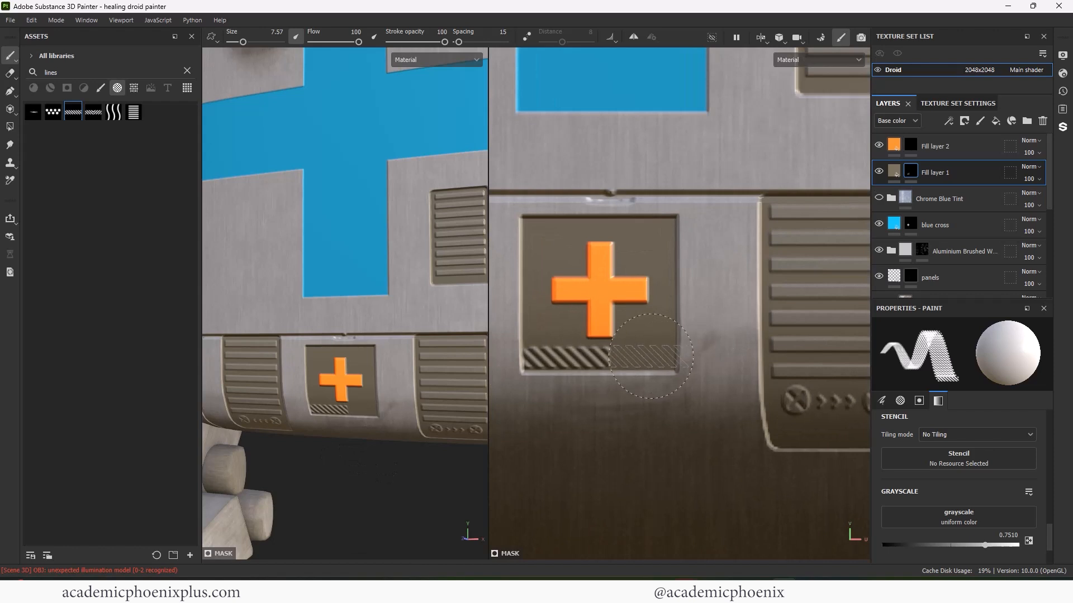
pyautogui.click(651, 356)
pyautogui.moveTo(985, 546); pyautogui.dragTo(870, 543)
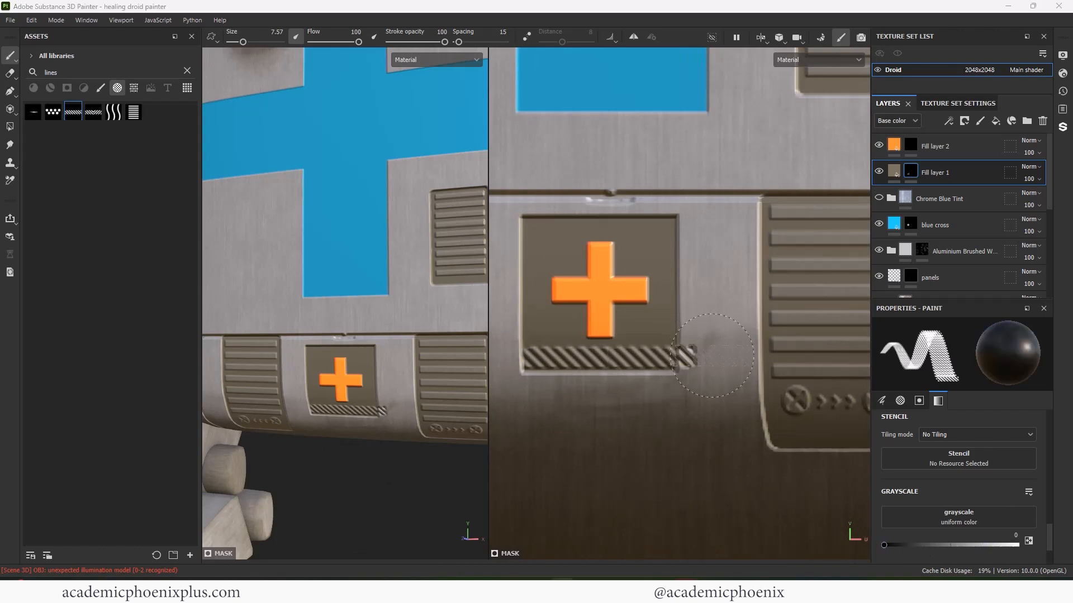
# - Stamp a 0.751 grey stripe band across the panel's top edge, left to right
pyautogui.doubleClick(62, 70)
pyautogui.write('c')
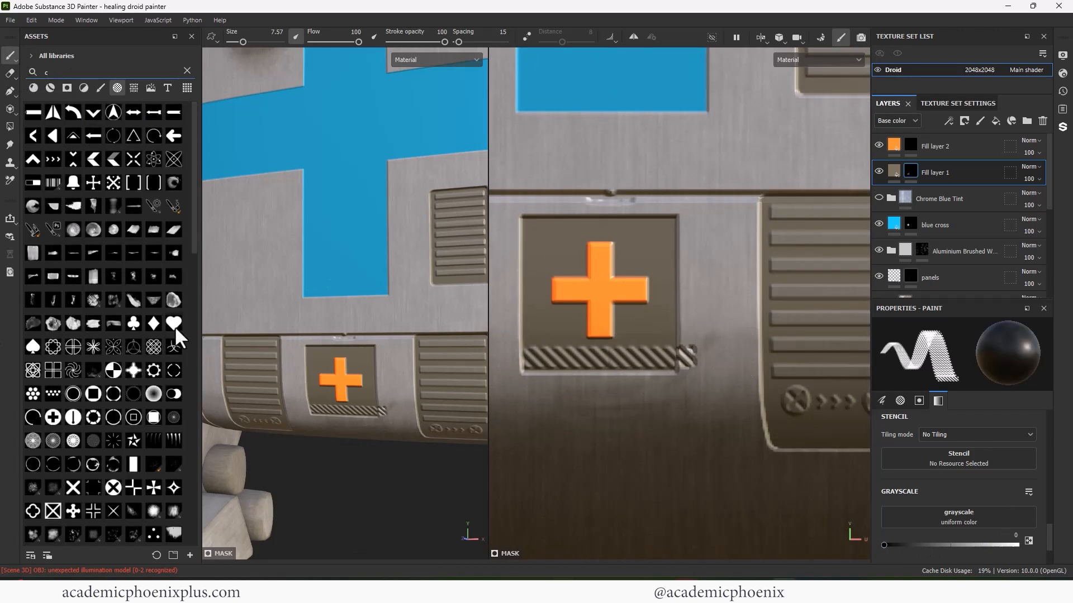
pyautogui.click(133, 464)
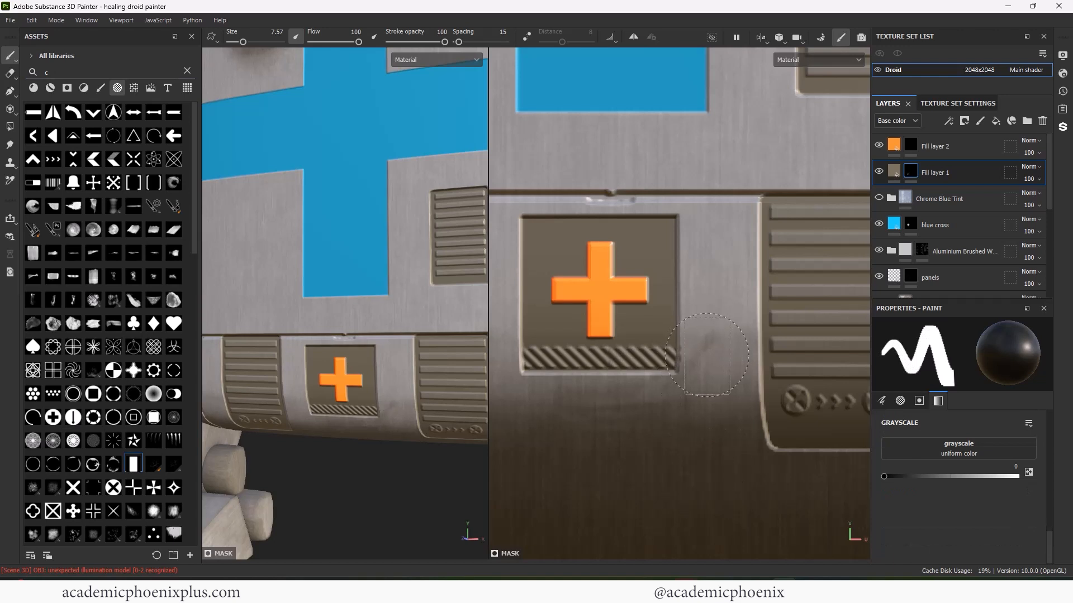
pyautogui.scroll(-2, 361, 407)
pyautogui.doubleClick(47, 72)
pyautogui.write('lin')
pyautogui.click(99, 182)
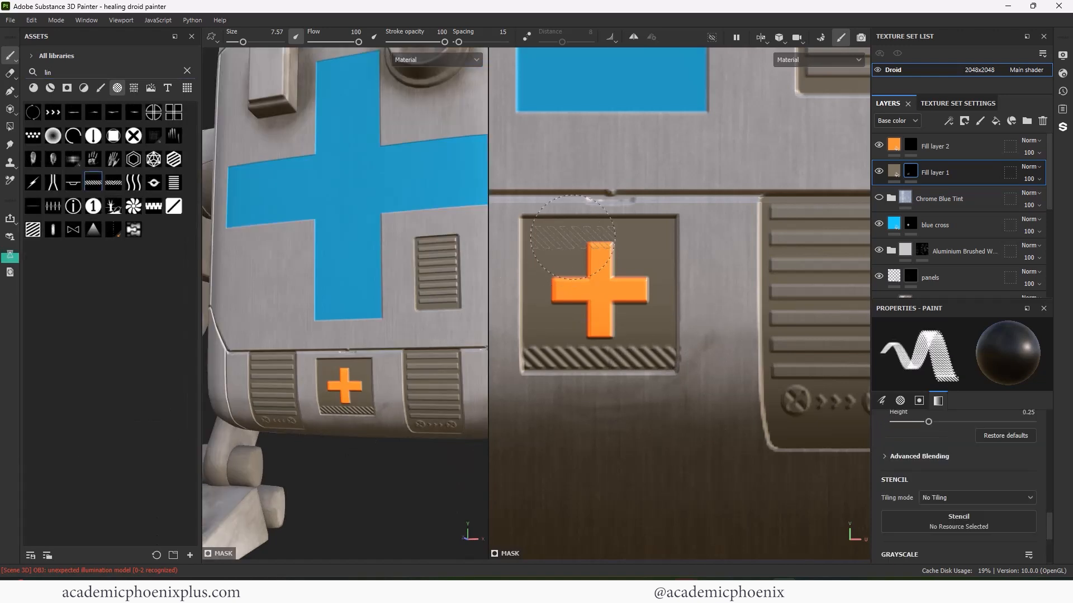
pyautogui.click(565, 228)
pyautogui.hotkey('ctrl', 'z')
pyautogui.scroll(-3, 1047, 528)
pyautogui.click(984, 476)
pyautogui.click(564, 228)
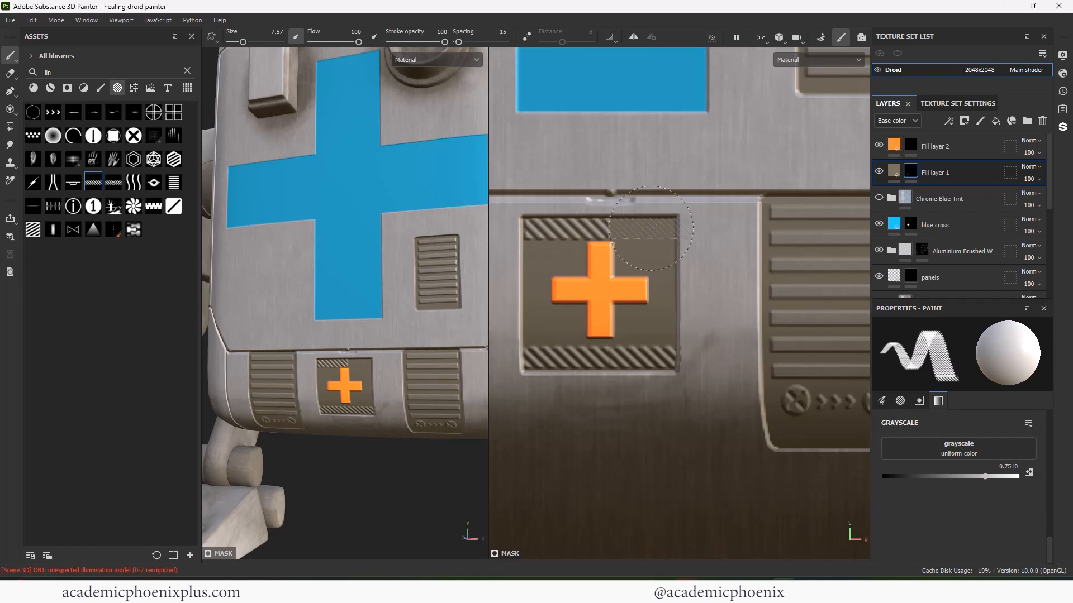
pyautogui.click(649, 228)
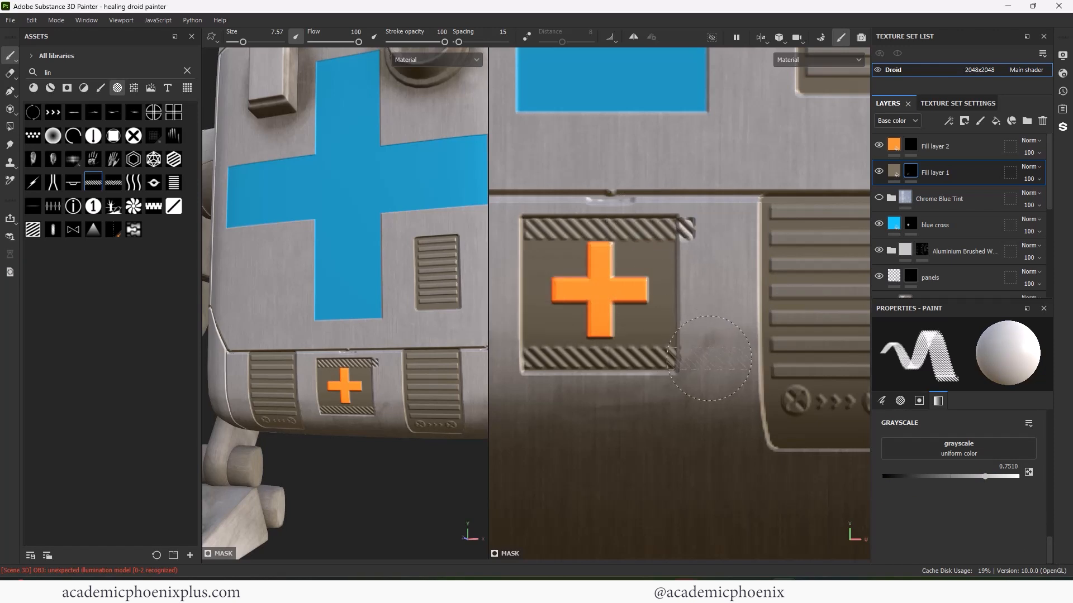
# - Switch to a black rectangle brush and zoom out to the whole droid
pyautogui.write('rec')
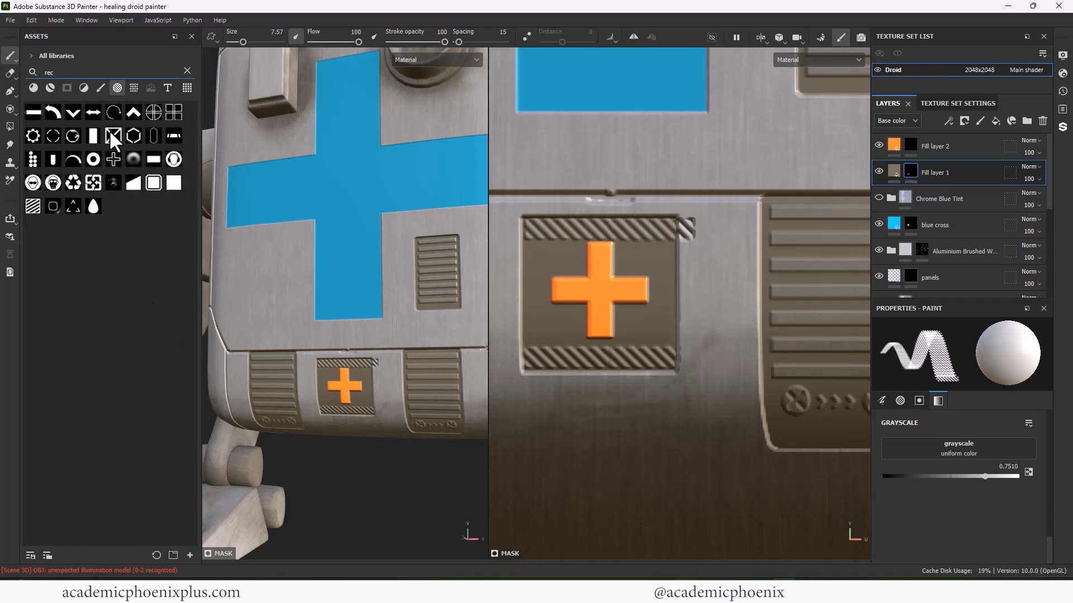
pyautogui.click(94, 136)
pyautogui.click(884, 477)
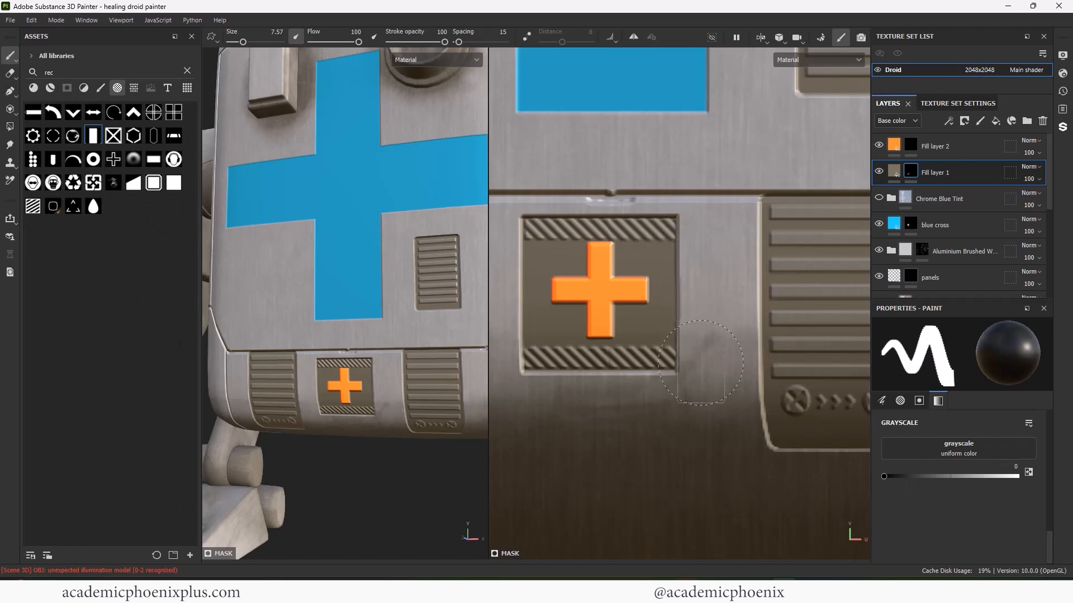
pyautogui.keyDown('alt'); pyautogui.moveTo(381, 398); pyautogui.dragTo(235, 391, button='right'); pyautogui.keyUp('alt')
# - Paint both small cones atop the droid's head orange on Fill layer 2's mask
pyautogui.click(908, 146)
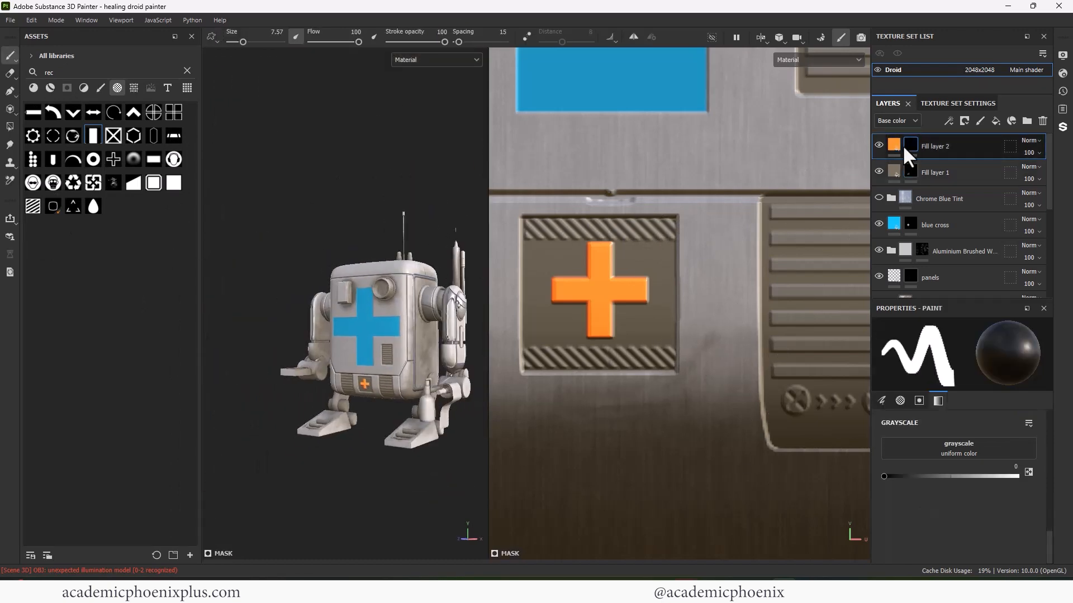
pyautogui.keyDown('alt'); pyautogui.moveTo(425, 273); pyautogui.dragTo(626, 270, button='right'); pyautogui.keyUp('alt')
pyautogui.keyDown('alt'); pyautogui.moveTo(347, 208); pyautogui.dragTo(367, 274); pyautogui.keyUp('alt')
pyautogui.press('x')
pyautogui.click(373, 247)
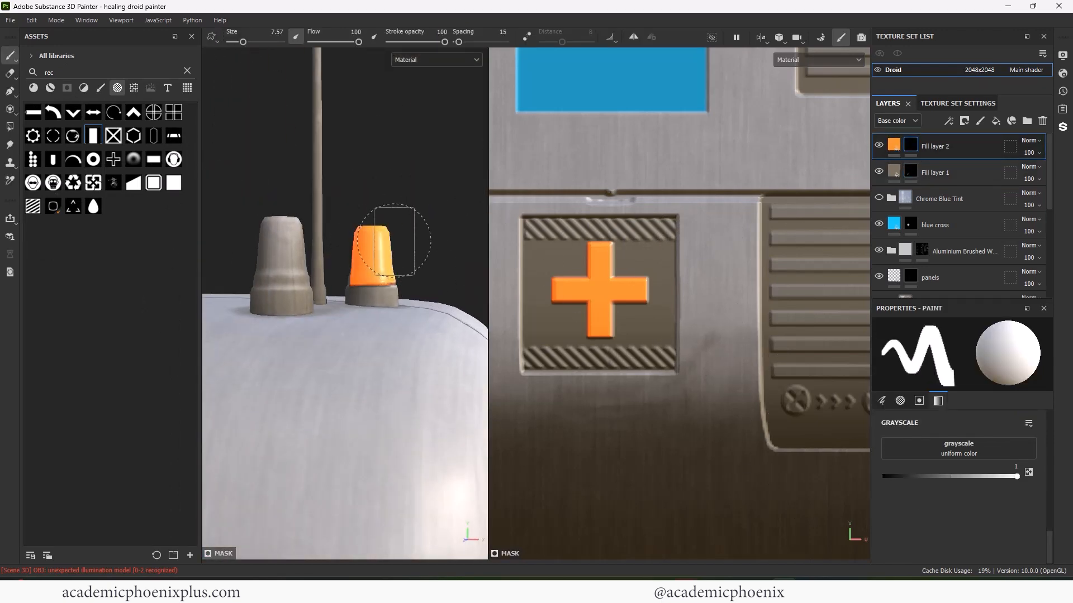
pyautogui.press('f')
pyautogui.keyDown('alt'); pyautogui.moveTo(510, 435); pyautogui.dragTo(686, 316, button='middle'); pyautogui.keyUp('alt')
pyautogui.keyDown('alt'); pyautogui.moveTo(687, 316); pyautogui.dragTo(774, 300, button='right'); pyautogui.keyUp('alt')
pyautogui.moveTo(608, 287); pyautogui.dragTo(593, 302)
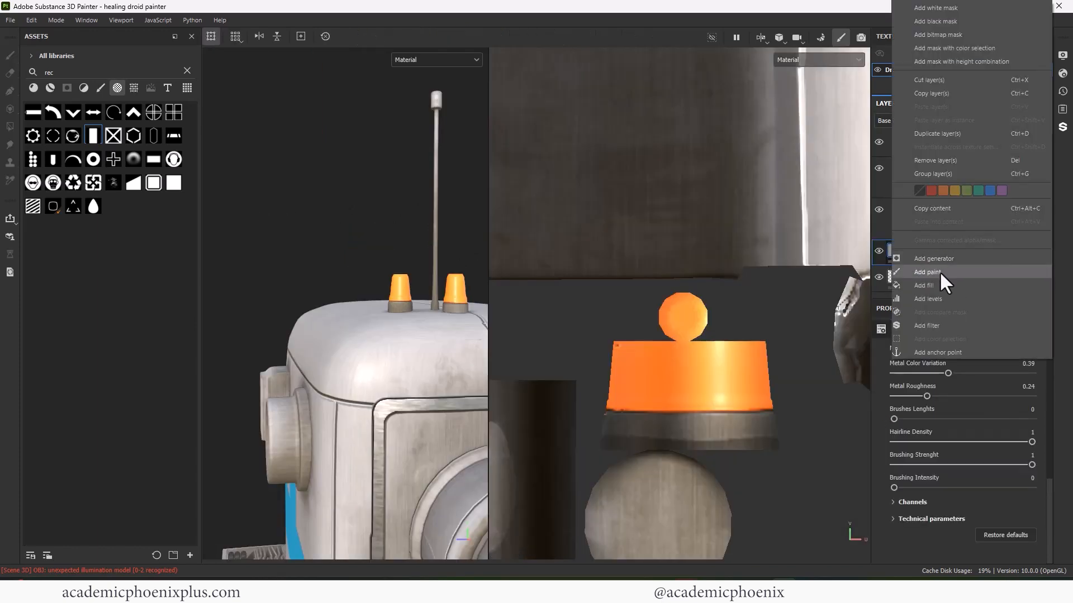
# - Add a white mask to Metal Brushed and drop Aluminium Brushed Worn atop the stack
pyautogui.click(940, 271)
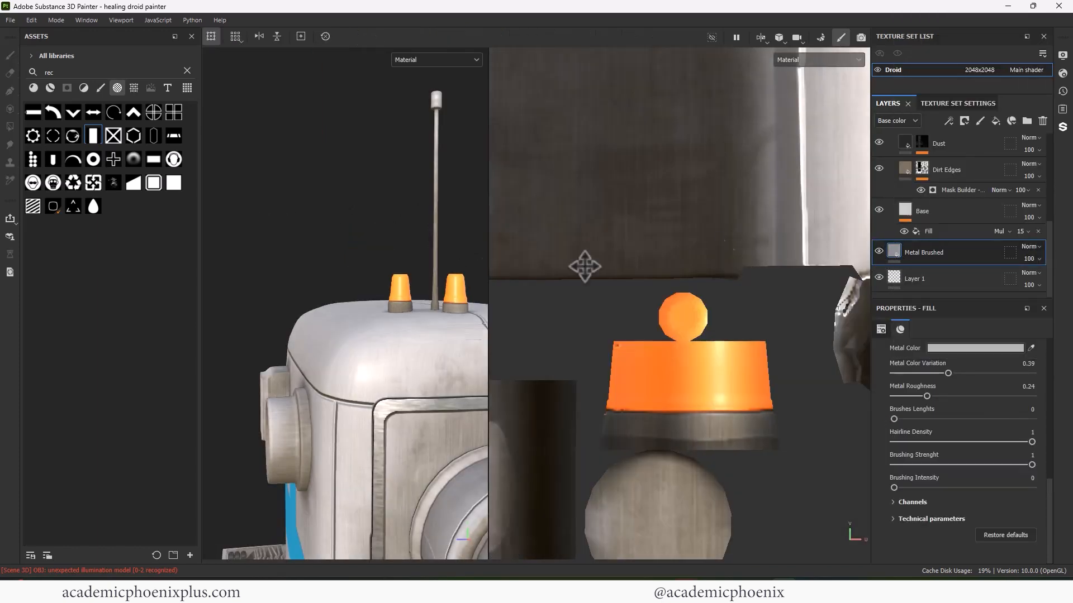
pyautogui.rightClick(899, 253)
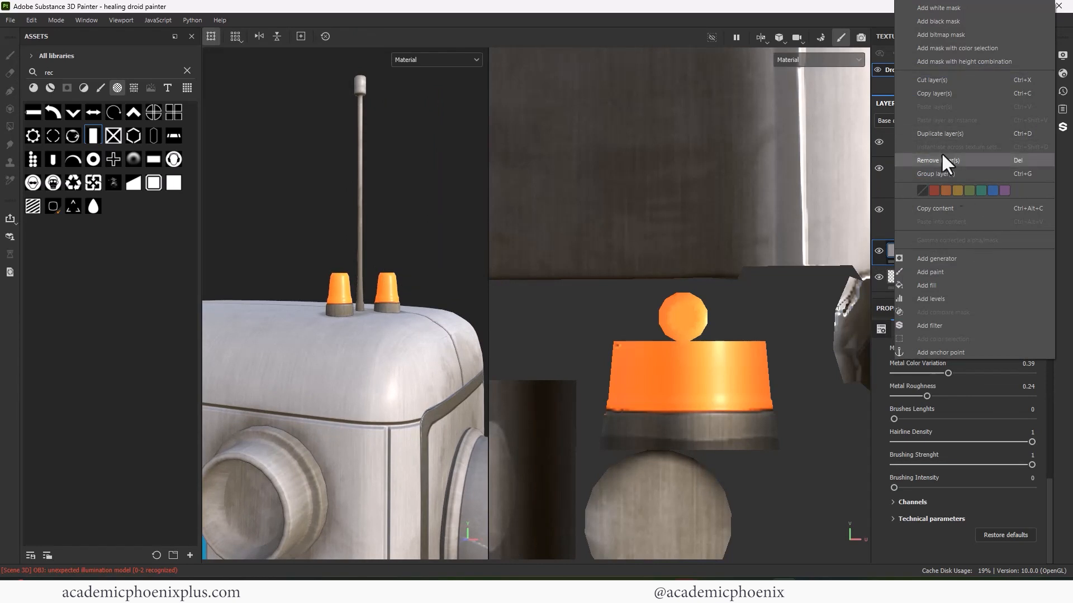
pyautogui.click(955, 8)
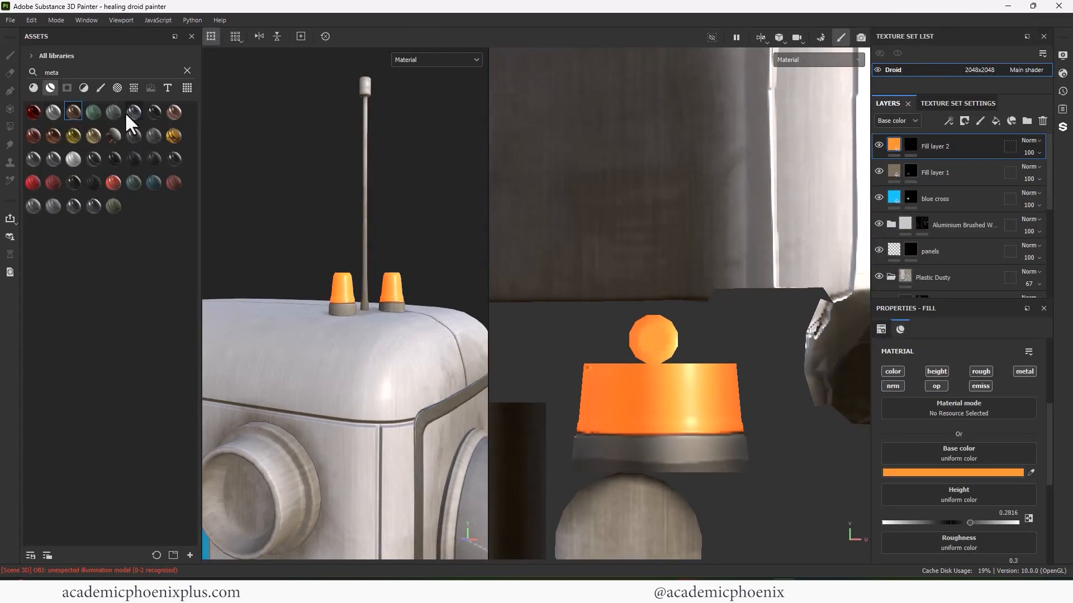
pyautogui.moveTo(53, 111)
pyautogui.mouseDown()
pyautogui.moveTo(306, 329)
pyautogui.moveTo(902, 148)
pyautogui.mouseUp()
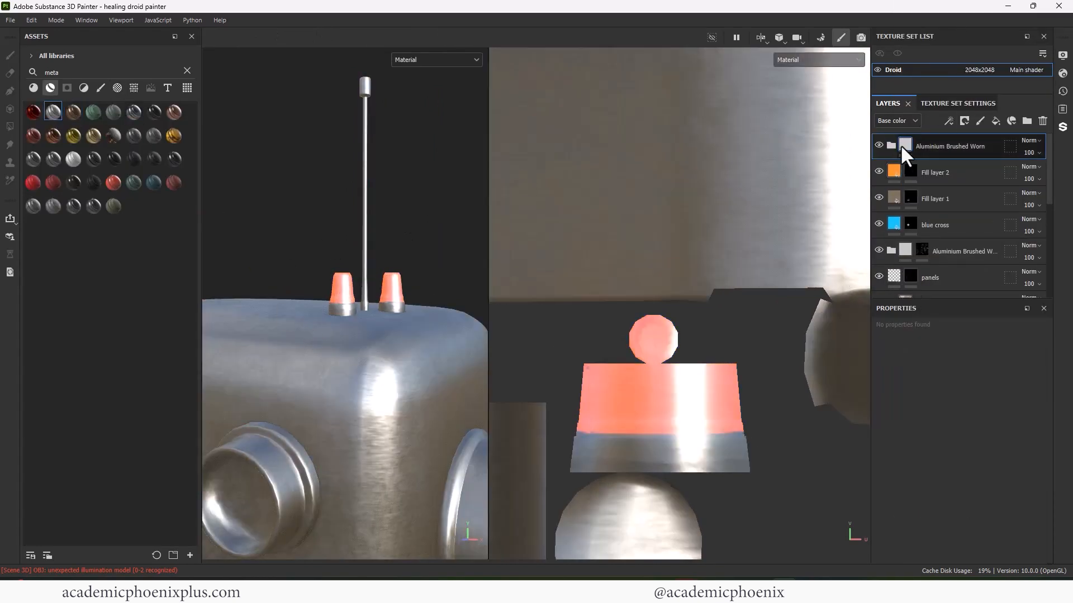
# - Give the aluminium layer a black mask and paint metal onto both beacon bases
pyautogui.rightClick(902, 147)
pyautogui.click(934, 166)
pyautogui.moveTo(743, 453)
pyautogui.mouseDown()
pyautogui.moveTo(679, 470)
pyautogui.moveTo(756, 459)
pyautogui.mouseUp()
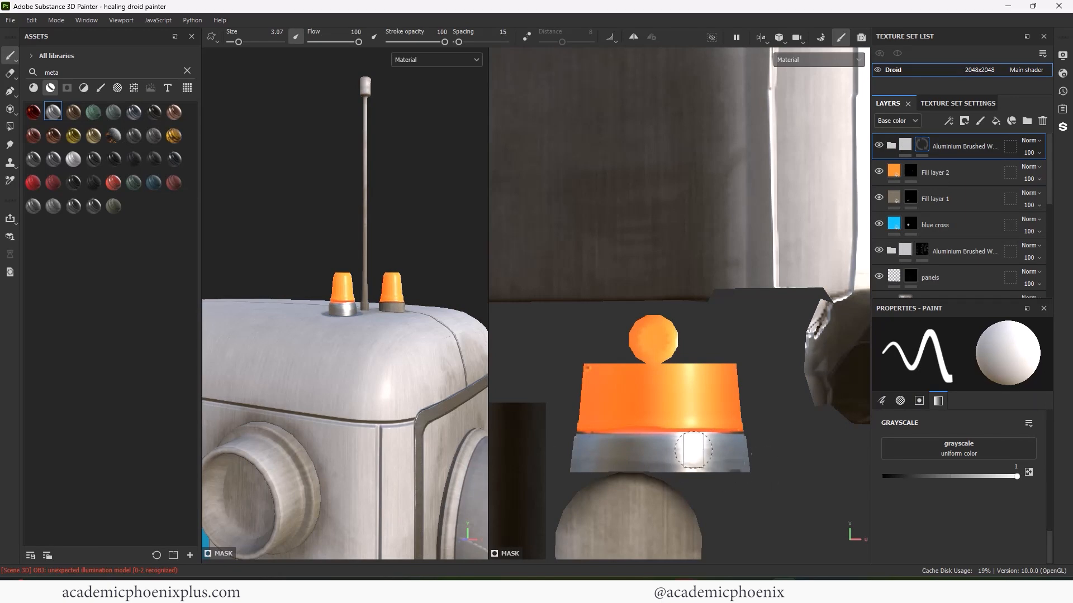
pyautogui.scroll(-5, 694, 451)
pyautogui.keyDown('alt'); pyautogui.moveTo(693, 451); pyautogui.dragTo(763, 279, button='middle'); pyautogui.keyUp('alt')
pyautogui.keyDown('alt'); pyautogui.moveTo(558, 251); pyautogui.dragTo(804, 380, button='middle'); pyautogui.keyUp('alt')
pyautogui.scroll(4, 592, 335)
pyautogui.keyDown('alt'); pyautogui.moveTo(559, 357); pyautogui.dragTo(645, 358, button='middle'); pyautogui.keyUp('alt')
pyautogui.moveTo(616, 355); pyautogui.dragTo(663, 355)
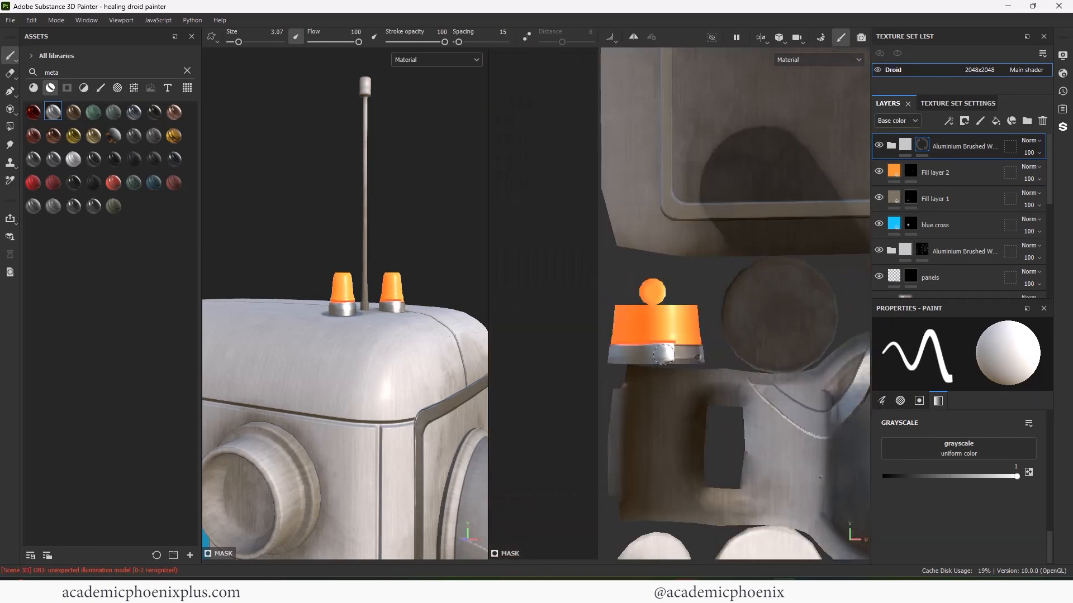
# - Paint metal onto the antenna's upper pole in the UV view
pyautogui.scroll(-5, 628, 292)
pyautogui.keyDown('alt'); pyautogui.moveTo(765, 318); pyautogui.dragTo(639, 285, button='middle'); pyautogui.keyUp('alt')
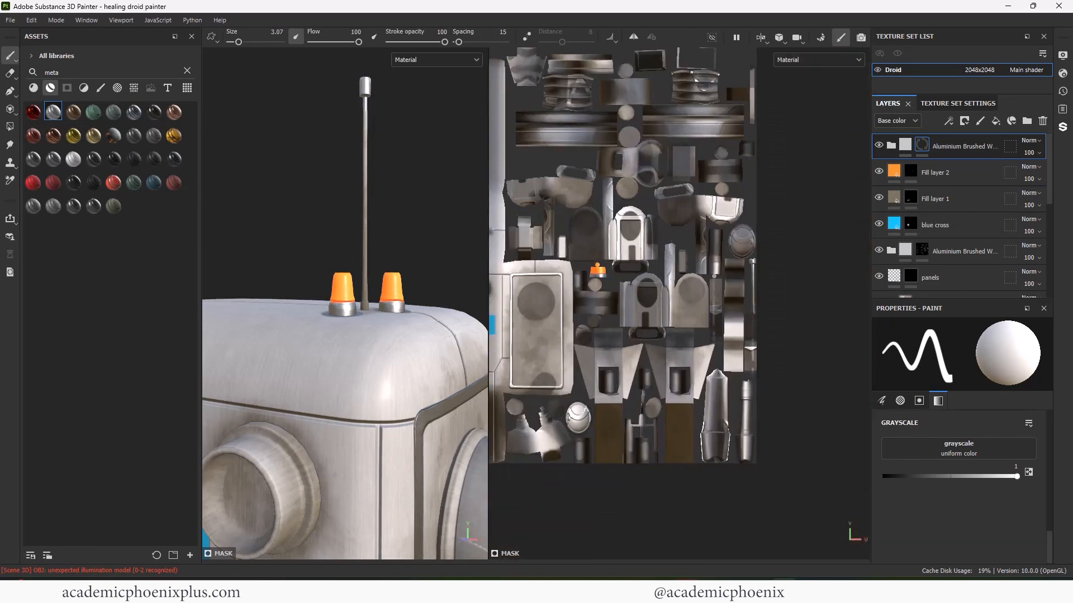
pyautogui.scroll(3, 740, 269)
pyautogui.moveTo(762, 258); pyautogui.dragTo(762, 295)
pyautogui.scroll(4, 759, 348)
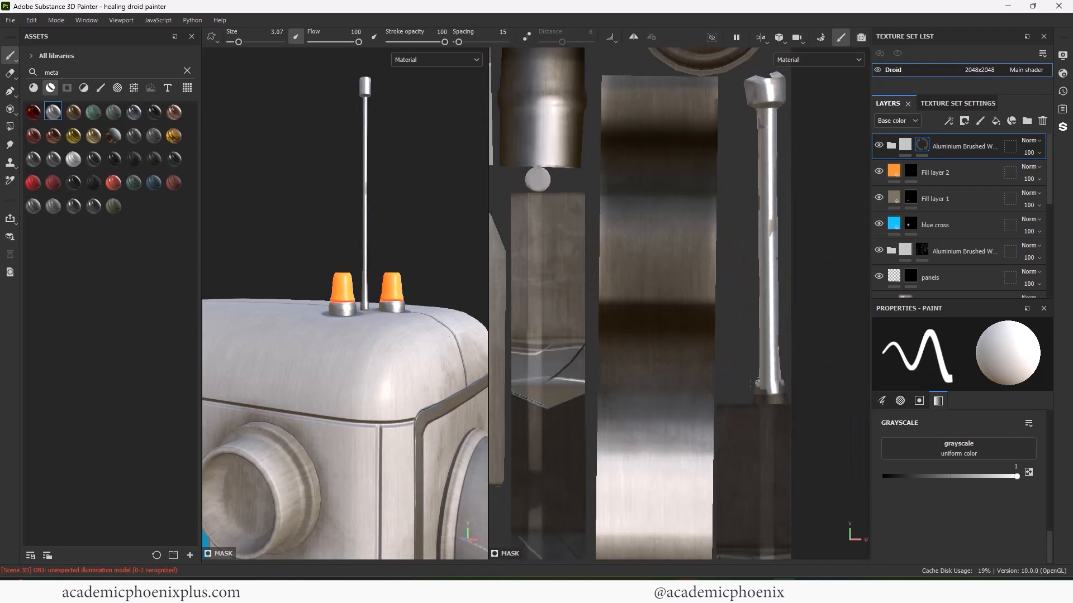
# - Orbit around the droid's head, front and side to check the metal, then reset the UV view
pyautogui.keyDown('alt'); pyautogui.moveTo(385, 257); pyautogui.dragTo(421, 285); pyautogui.keyUp('alt')
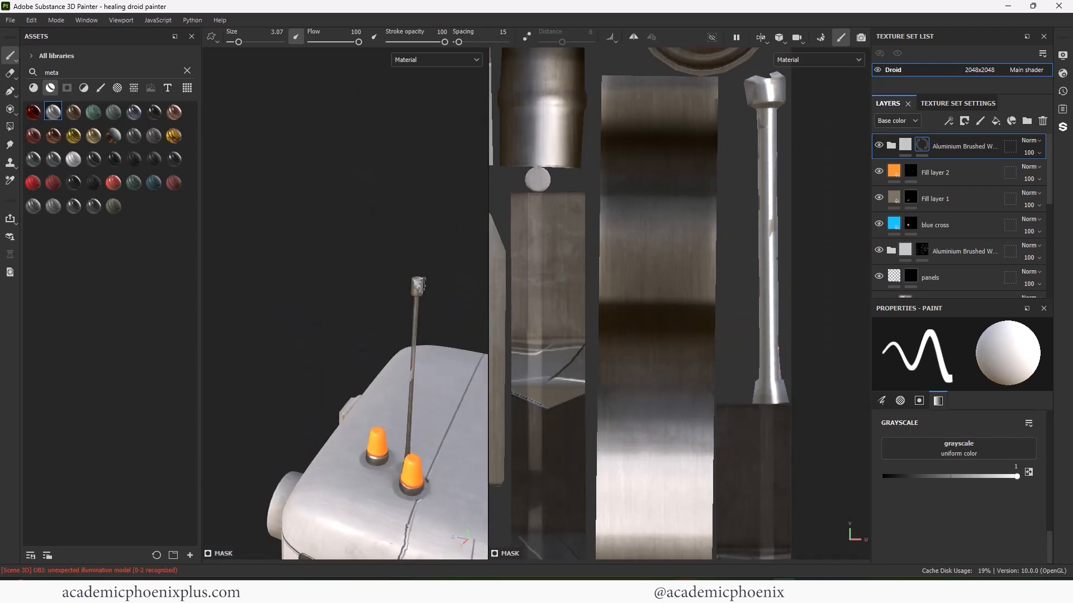
pyautogui.scroll(-6, 335, 302)
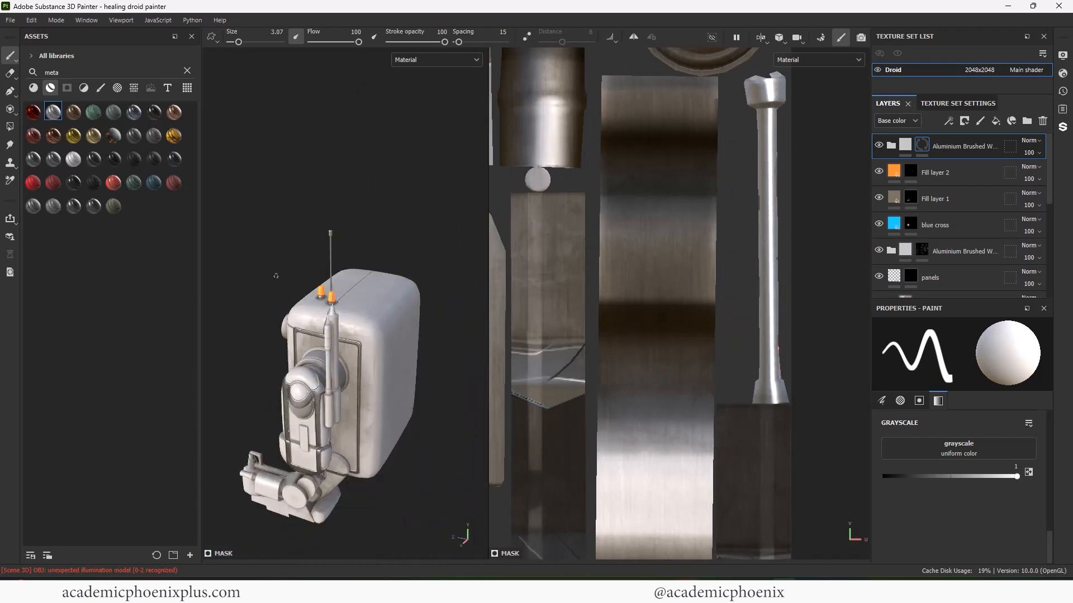
pyautogui.keyDown('alt'); pyautogui.moveTo(276, 276); pyautogui.dragTo(377, 268); pyautogui.keyUp('alt')
pyautogui.scroll(2, 391, 301)
pyautogui.keyDown('alt'); pyautogui.moveTo(447, 358); pyautogui.dragTo(393, 296, button='middle'); pyautogui.keyUp('alt')
pyautogui.scroll(3, 392, 296)
pyautogui.keyDown('alt'); pyautogui.moveTo(393, 296); pyautogui.dragTo(257, 285); pyautogui.keyUp('alt')
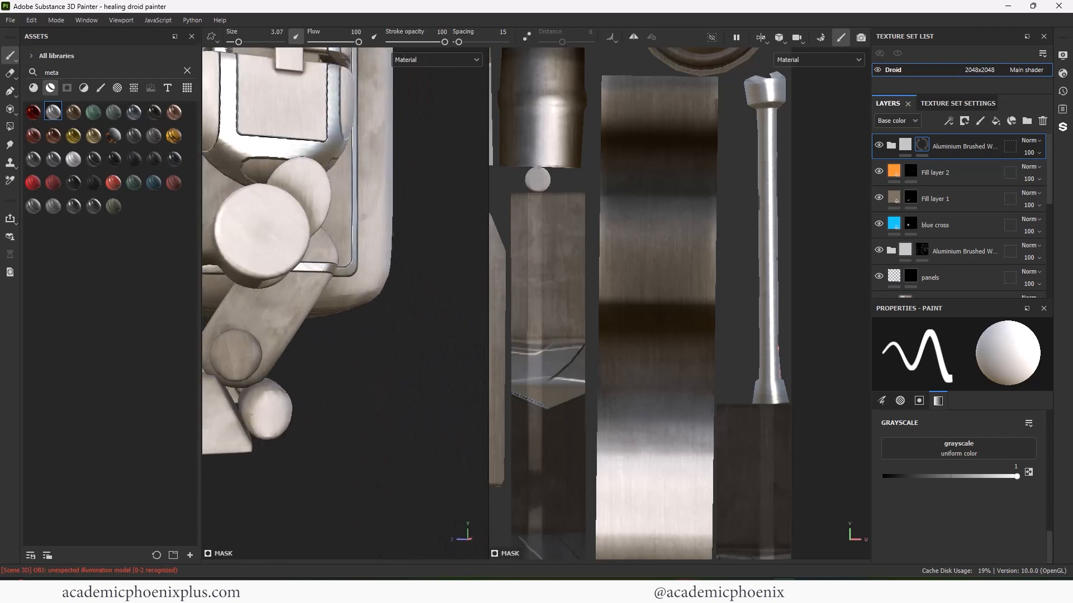
pyautogui.keyDown('alt'); pyautogui.moveTo(257, 285); pyautogui.dragTo(397, 229, button='middle'); pyautogui.keyUp('alt')
pyautogui.press('f')
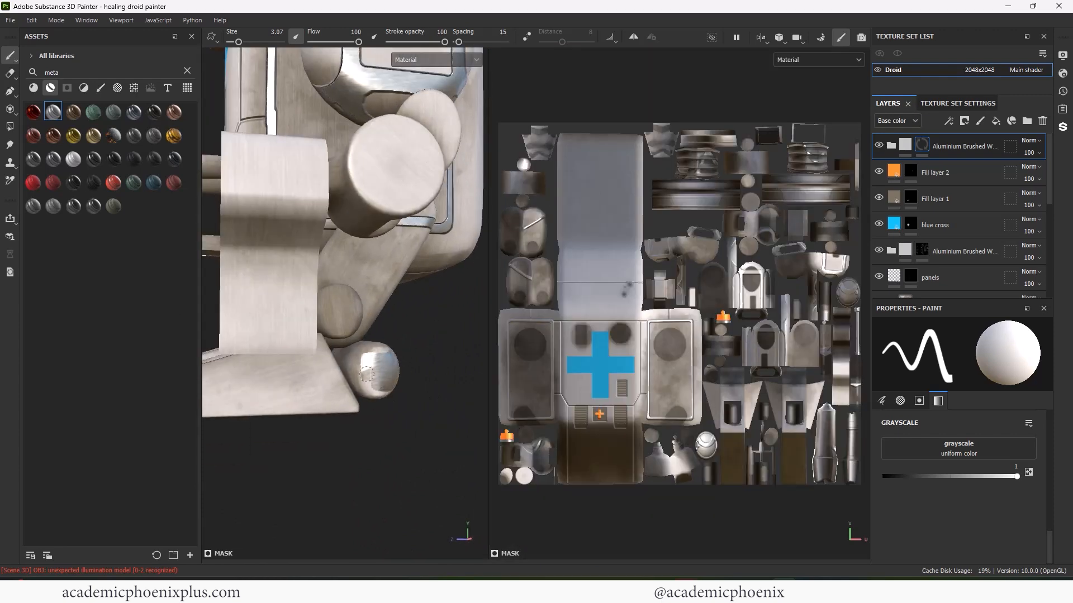
# - Using Polygon Fill in UV-island mode, fill the three ankle and foot cylinder caps with metal
pyautogui.press('4')
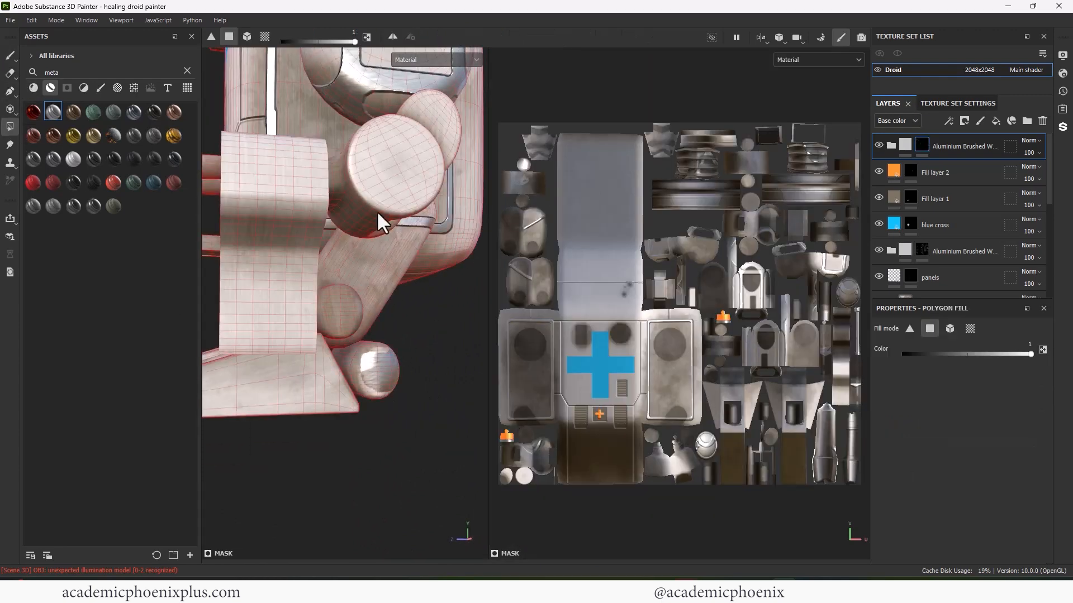
pyautogui.click(970, 328)
pyautogui.keyDown('alt'); pyautogui.moveTo(376, 355); pyautogui.dragTo(375, 330); pyautogui.keyUp('alt')
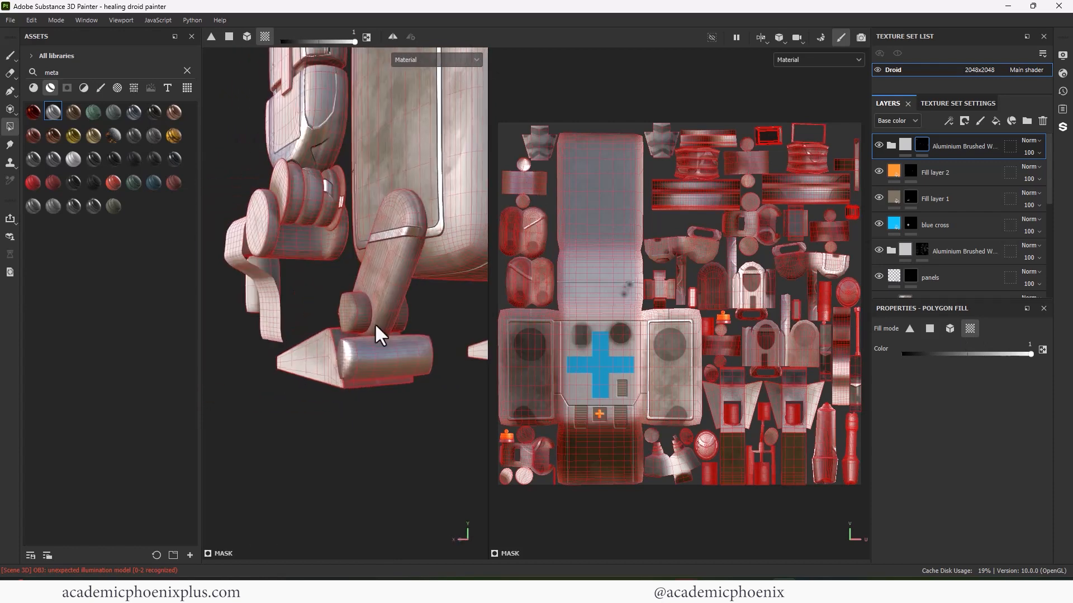
pyautogui.click(358, 314)
pyautogui.keyDown('alt'); pyautogui.moveTo(467, 334); pyautogui.dragTo(263, 301); pyautogui.keyUp('alt')
pyautogui.click(357, 325)
pyautogui.click(398, 366)
pyautogui.keyDown('alt'); pyautogui.moveTo(358, 325); pyautogui.dragTo(524, 308); pyautogui.keyUp('alt')
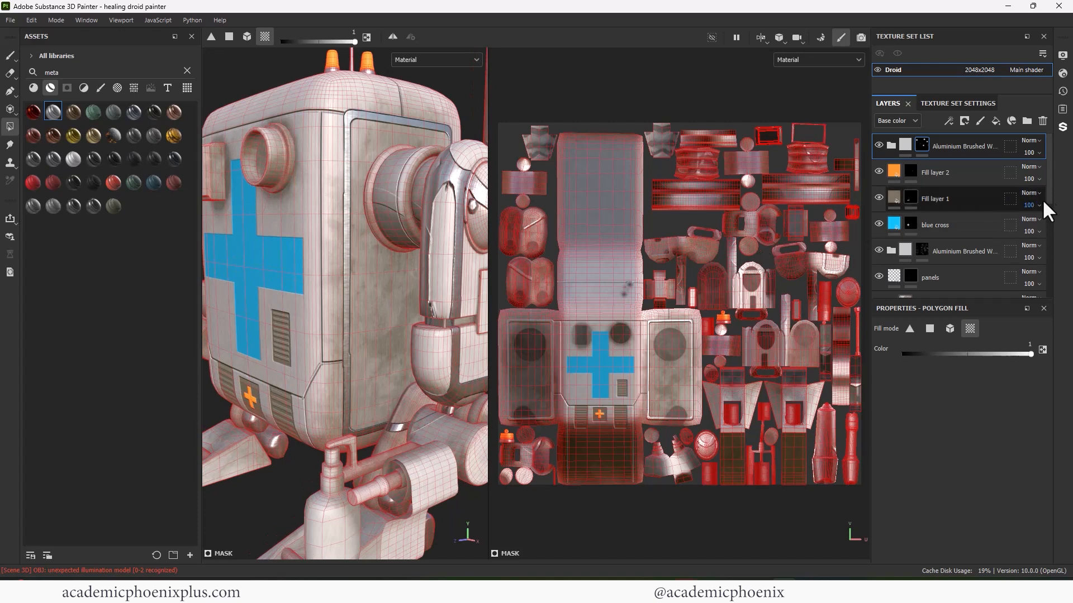
# - On the aluminium mask, switch to colour 0 and remove metal from three arm islands
pyautogui.scroll(-3, 1035, 213)
pyautogui.click(878, 245)
pyautogui.click(879, 244)
pyautogui.click(921, 165)
pyautogui.press('x')
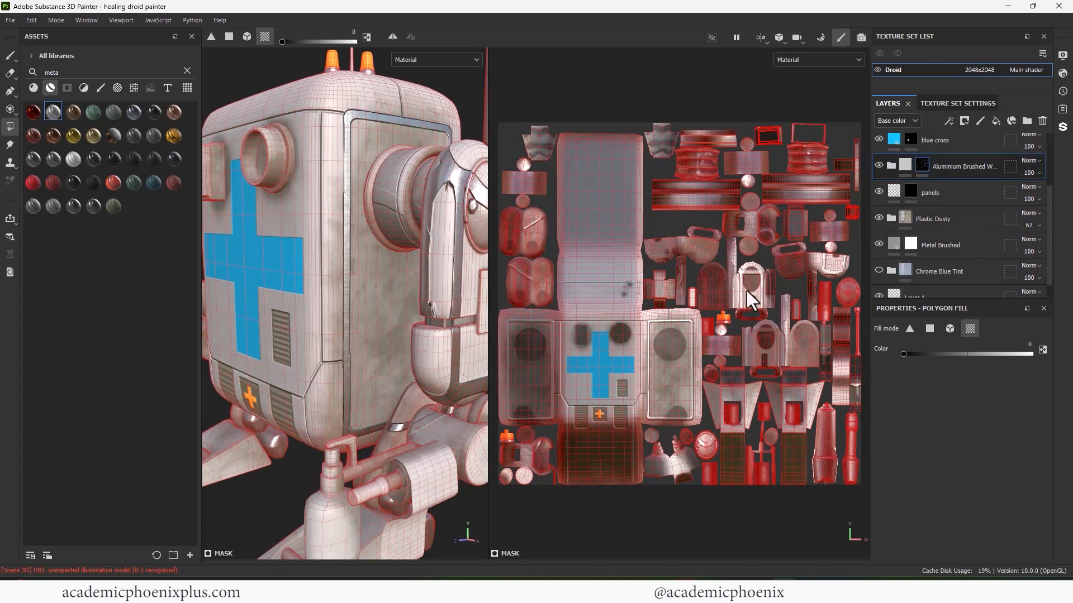
pyautogui.scroll(4, 746, 291)
pyautogui.click(734, 300)
pyautogui.click(796, 280)
pyautogui.click(703, 357)
# - Marquee-select the chest UV islands to clear their metal patch
pyautogui.scroll(-1, 705, 335)
pyautogui.keyDown('alt'); pyautogui.moveTo(705, 334); pyautogui.dragTo(979, 339, button='middle'); pyautogui.keyUp('alt')
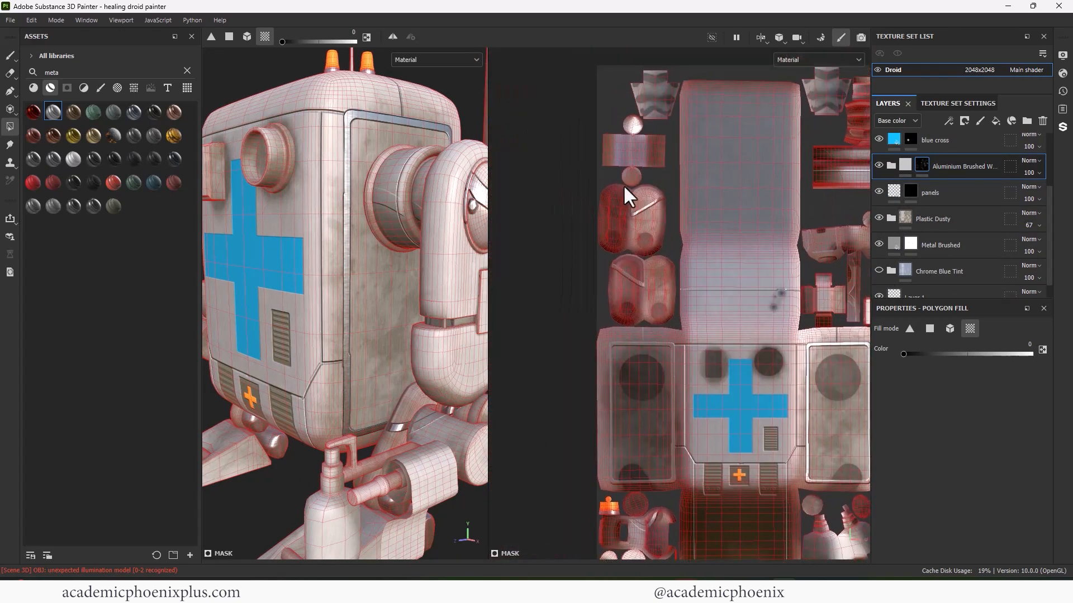
pyautogui.keyDown('alt'); pyautogui.moveTo(621, 268); pyautogui.dragTo(394, 315, button='middle'); pyautogui.keyUp('alt')
pyautogui.keyDown('alt'); pyautogui.moveTo(782, 262); pyautogui.dragTo(730, 185, button='middle'); pyautogui.keyUp('alt')
pyautogui.moveTo(515, 52); pyautogui.dragTo(810, 267)
pyautogui.scroll(-1, 743, 257)
pyautogui.moveTo(825, 520); pyautogui.dragTo(635, 263)
pyautogui.keyDown('alt'); pyautogui.moveTo(634, 263); pyautogui.dragTo(783, 148, button='middle'); pyautogui.keyUp('alt')
# - Clear metal from the bottom-left UV islands and return to the paint brush
pyautogui.moveTo(809, 400); pyautogui.dragTo(732, 347)
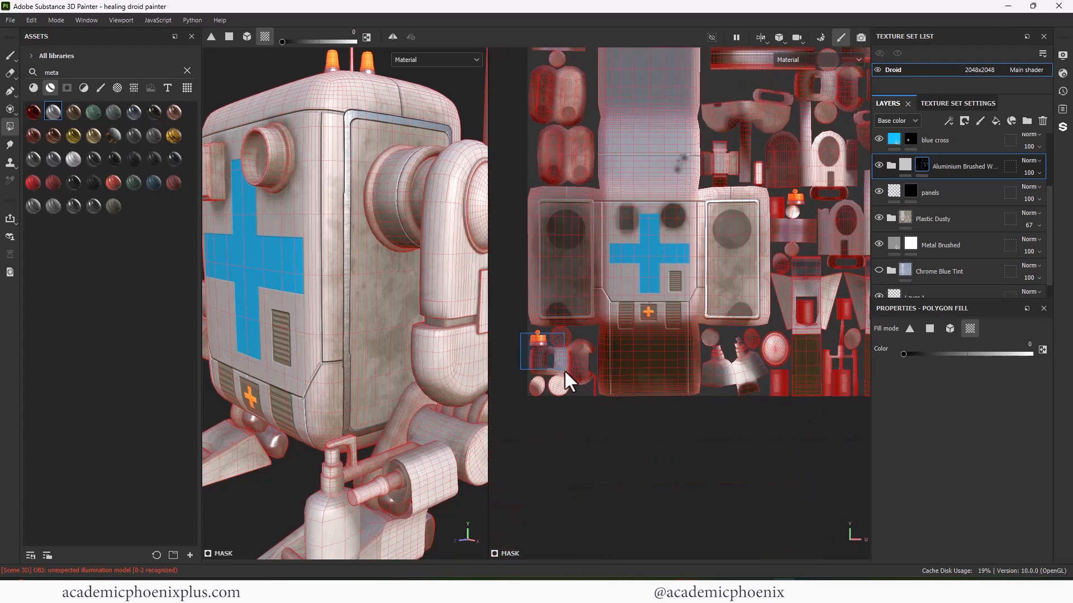
pyautogui.moveTo(564, 370); pyautogui.dragTo(576, 382)
pyautogui.keyDown('alt'); pyautogui.moveTo(576, 335); pyautogui.dragTo(557, 484, button='middle'); pyautogui.keyUp('alt')
pyautogui.scroll(-3, 335, 302)
pyautogui.moveTo(290, 305)
pyautogui.keyDown('alt'); pyautogui.mouseDown()
pyautogui.moveTo(383, 286)
pyautogui.moveTo(307, 277)
pyautogui.moveTo(320, 277)
pyautogui.mouseUp(); pyautogui.keyUp('alt')
pyautogui.click(10, 55)
pyautogui.scroll(-1, 363, 268)
# - Search the materials for 'glas' and drop the Glass Visor material onto the droid
pyautogui.keyDown('alt'); pyautogui.moveTo(321, 277); pyautogui.dragTo(321, 295, button='middle'); pyautogui.keyUp('alt')
pyautogui.doubleClick(50, 73)
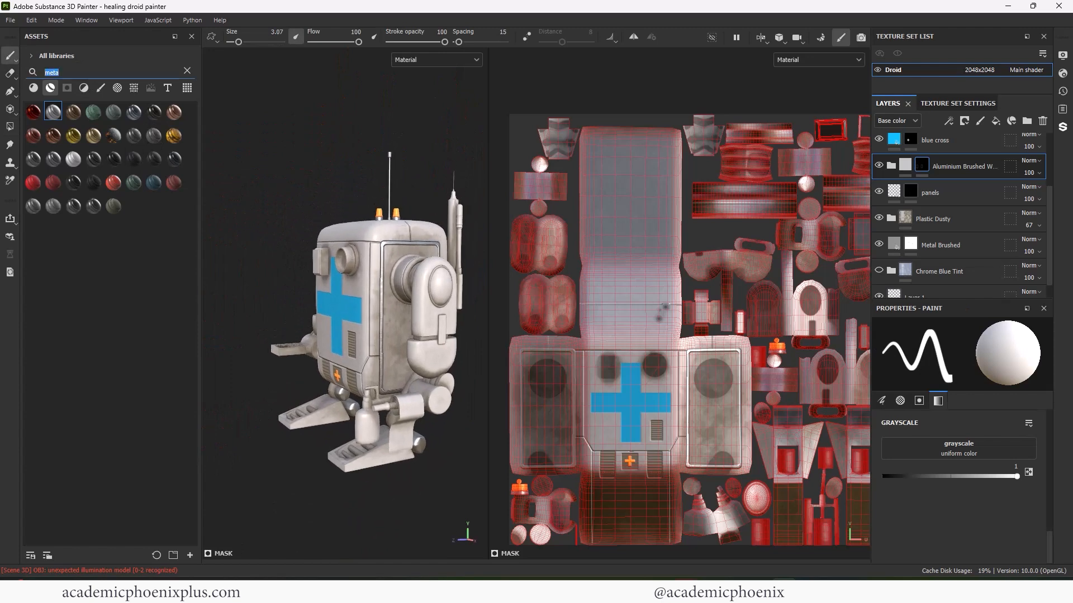
pyautogui.write('glas')
pyautogui.scroll(3, 966, 159)
pyautogui.moveTo(73, 111); pyautogui.dragTo(404, 276)
# - Give Glass Visor a black mask and polygon-fill the eye lens island with glass
pyautogui.rightClick(911, 145)
pyautogui.click(955, 167)
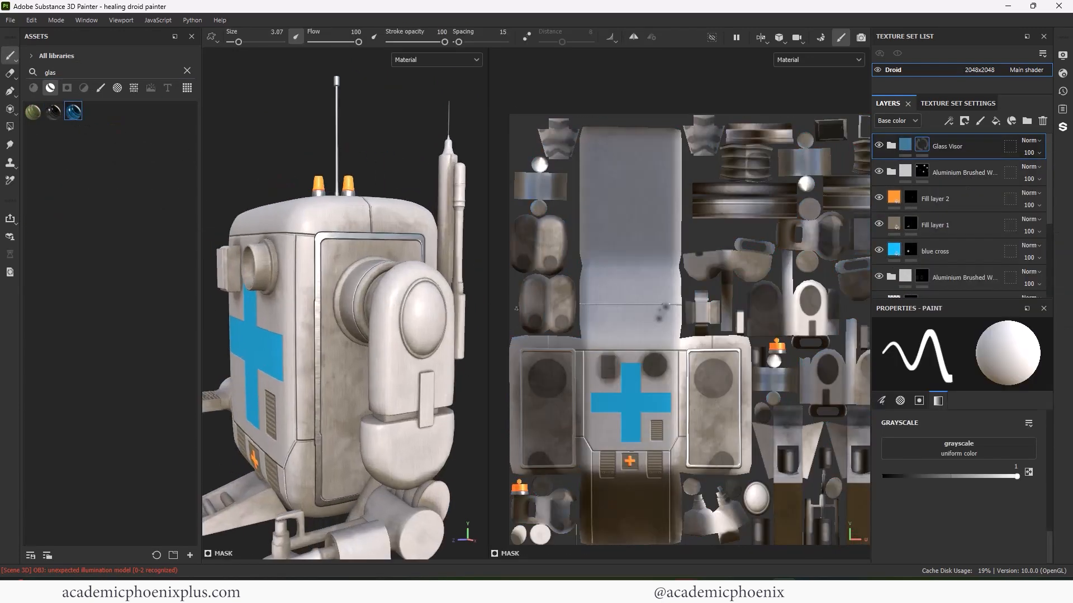
pyautogui.click(10, 127)
pyautogui.scroll(3, 782, 363)
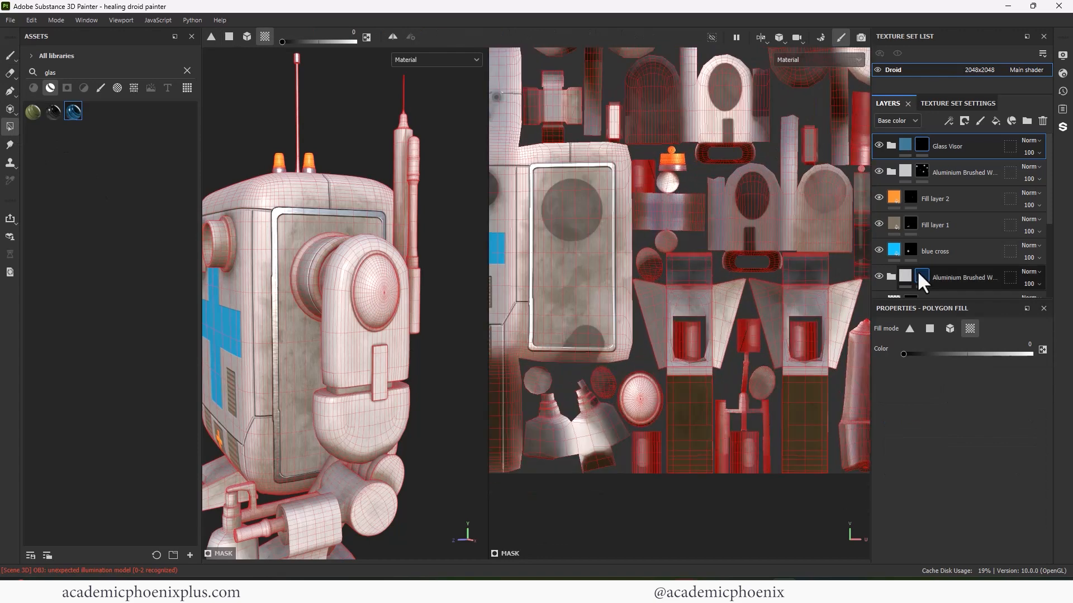
pyautogui.click(641, 389)
pyautogui.keyDown('alt'); pyautogui.moveTo(520, 338); pyautogui.dragTo(694, 403, button='middle'); pyautogui.keyUp('alt')
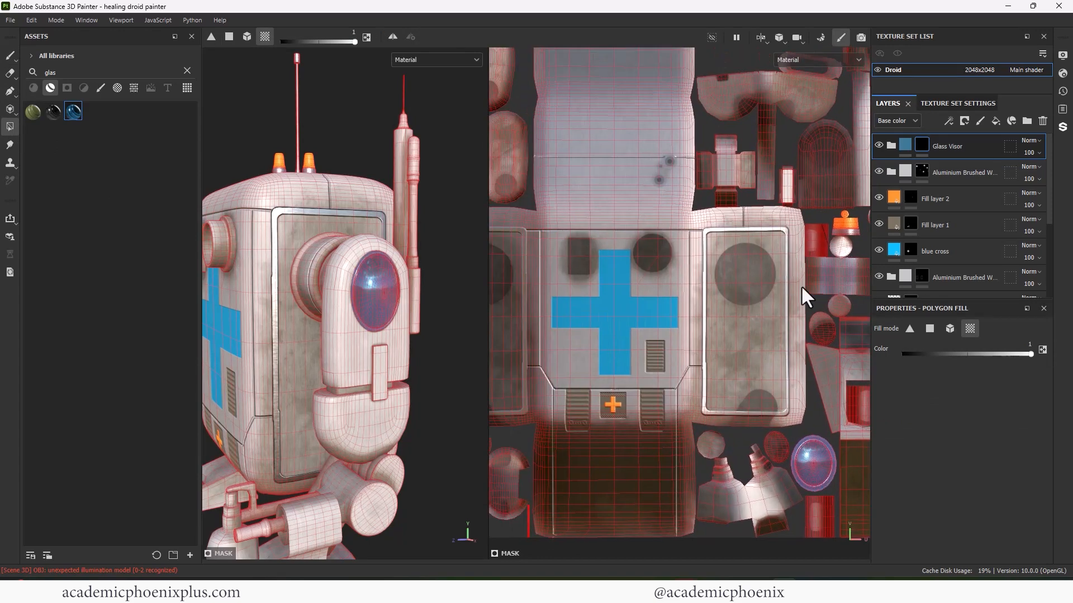
pyautogui.keyDown('alt'); pyautogui.keyDown('shift'); pyautogui.moveTo(326, 128); pyautogui.dragTo(387, 185); pyautogui.keyUp('shift'); pyautogui.keyUp('alt')
pyautogui.click(267, 242)
pyautogui.hotkey('ctrl', 'z')
# - Brush blue glass over the rest of the droid's eye
pyautogui.moveTo(728, 230)
pyautogui.keyDown('alt'); pyautogui.mouseDown(button='middle')
pyautogui.moveTo(819, 235)
pyautogui.moveTo(817, 149)
pyautogui.mouseUp(button='middle'); pyautogui.keyUp('alt')
pyautogui.keyDown('alt'); pyautogui.moveTo(645, 203); pyautogui.dragTo(659, 313, button='middle'); pyautogui.keyUp('alt')
pyautogui.click(10, 55)
pyautogui.moveTo(261, 234); pyautogui.dragTo(279, 254)
pyautogui.scroll(-1, 727, 313)
pyautogui.keyDown('alt'); pyautogui.moveTo(782, 425); pyautogui.dragTo(625, 366, button='middle'); pyautogui.keyUp('alt')
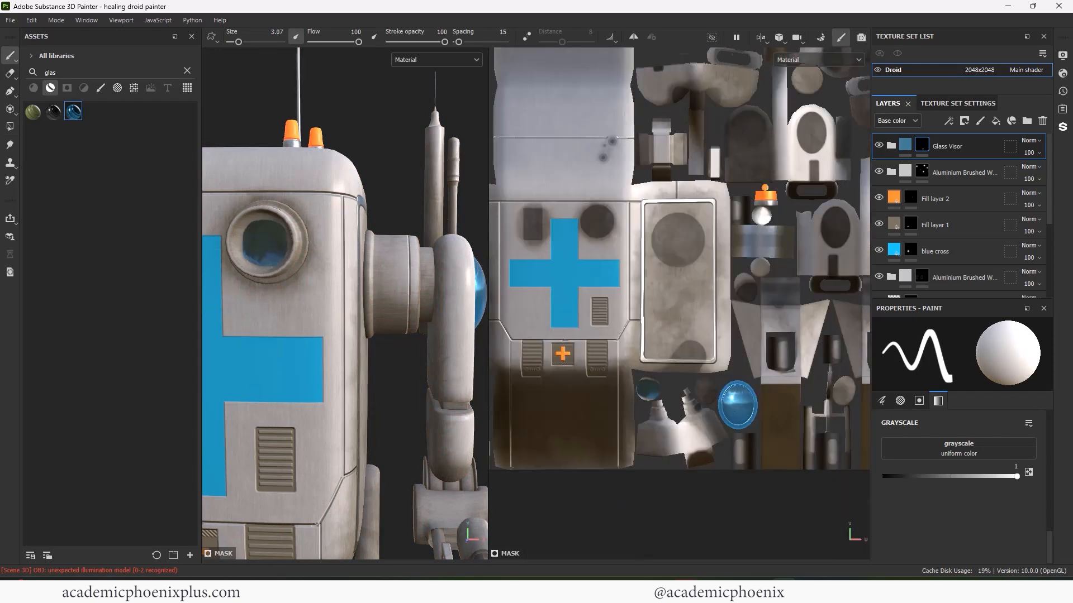
pyautogui.scroll(5, 665, 411)
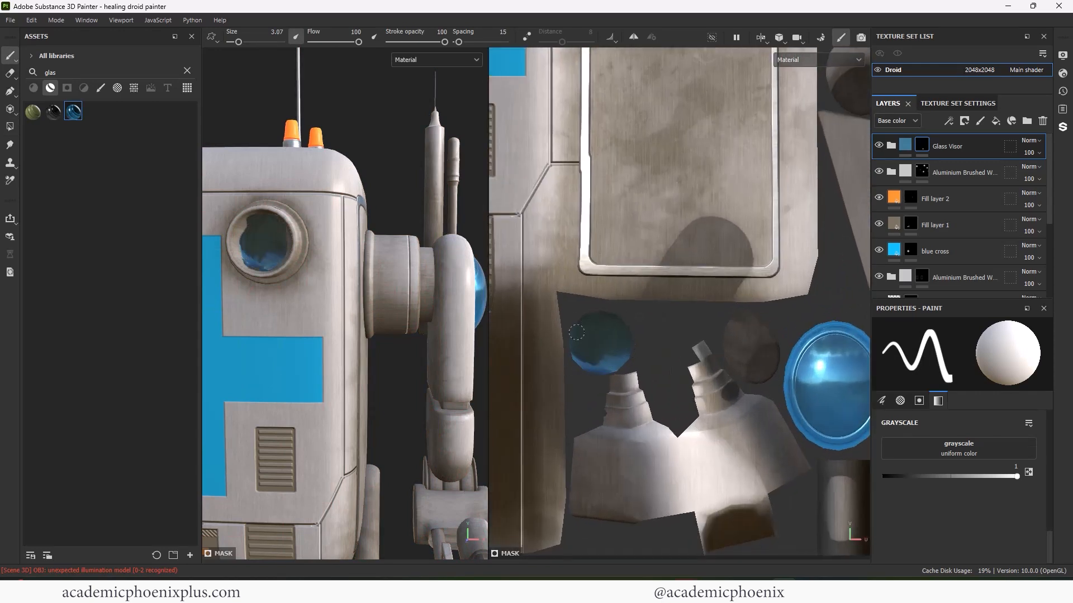
pyautogui.scroll(5, 340, 216)
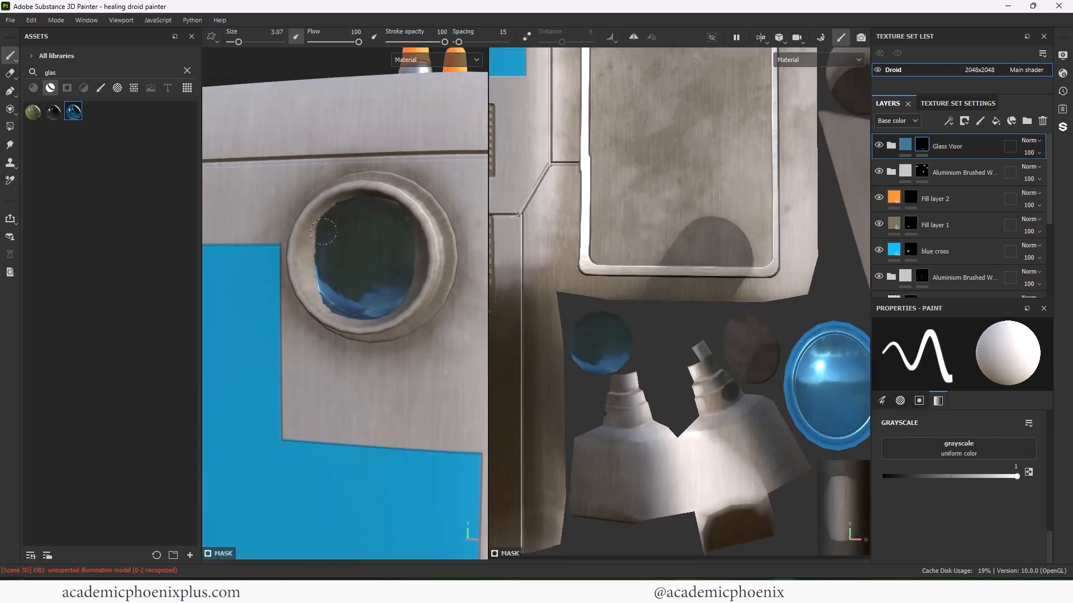
pyautogui.keyDown('alt'); pyautogui.moveTo(397, 285); pyautogui.dragTo(418, 205); pyautogui.keyUp('alt')
# - Set the Glass Visor Base fill's emissive colour to a blue glow
pyautogui.press('x')
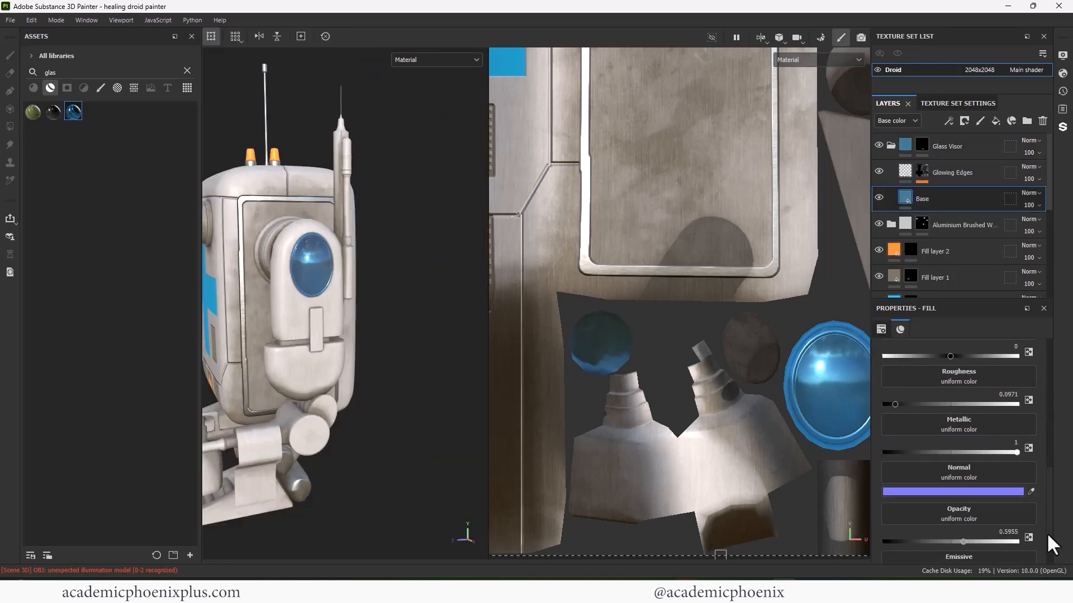
pyautogui.scroll(-1, 1047, 532)
pyautogui.click(1000, 550)
pyautogui.click(917, 457)
pyautogui.moveTo(892, 432); pyautogui.dragTo(903, 418)
pyautogui.moveTo(917, 457); pyautogui.dragTo(872, 415)
pyautogui.click(886, 430)
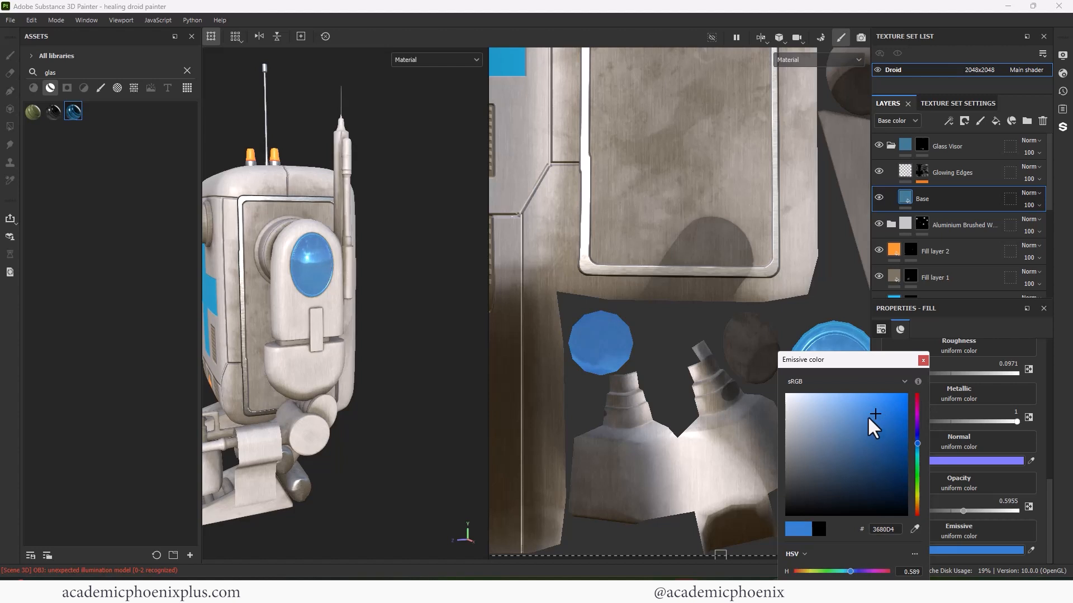
pyautogui.click(923, 361)
# - Lower the visor opacity to 0.4735 and sample a cyan-blue glow colour from the droid
pyautogui.moveTo(963, 511); pyautogui.dragTo(953, 511)
pyautogui.keyDown('alt'); pyautogui.moveTo(306, 335); pyautogui.dragTo(437, 368); pyautogui.keyUp('alt')
pyautogui.keyDown('alt'); pyautogui.moveTo(437, 368); pyautogui.dragTo(317, 269, button='right'); pyautogui.keyUp('alt')
pyautogui.keyDown('alt'); pyautogui.moveTo(317, 269); pyautogui.dragTo(331, 252, button='middle'); pyautogui.keyUp('alt')
pyautogui.click(1031, 550)
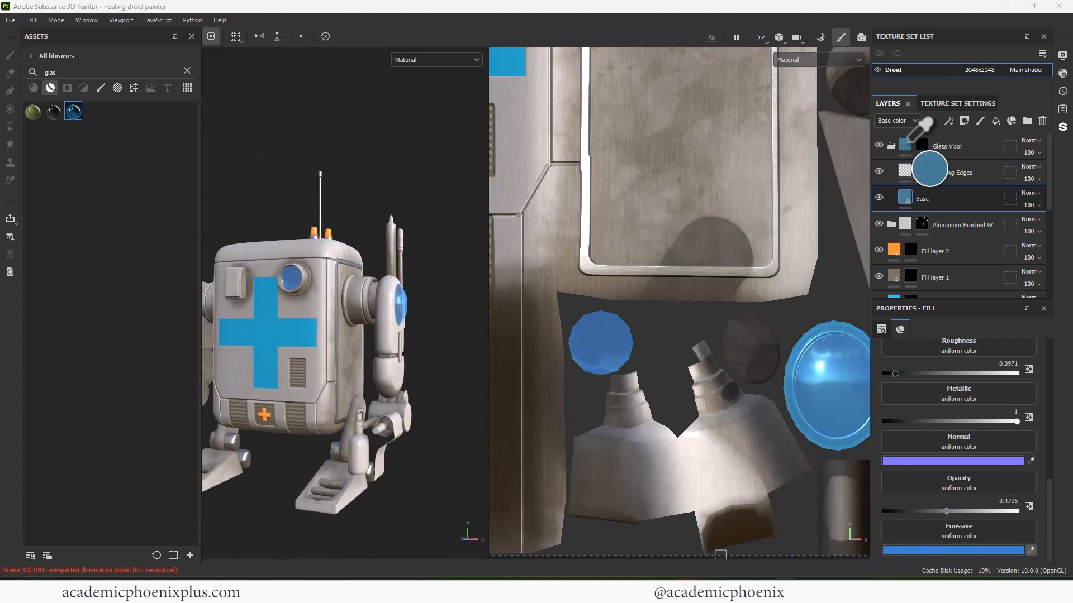
pyautogui.click(305, 335)
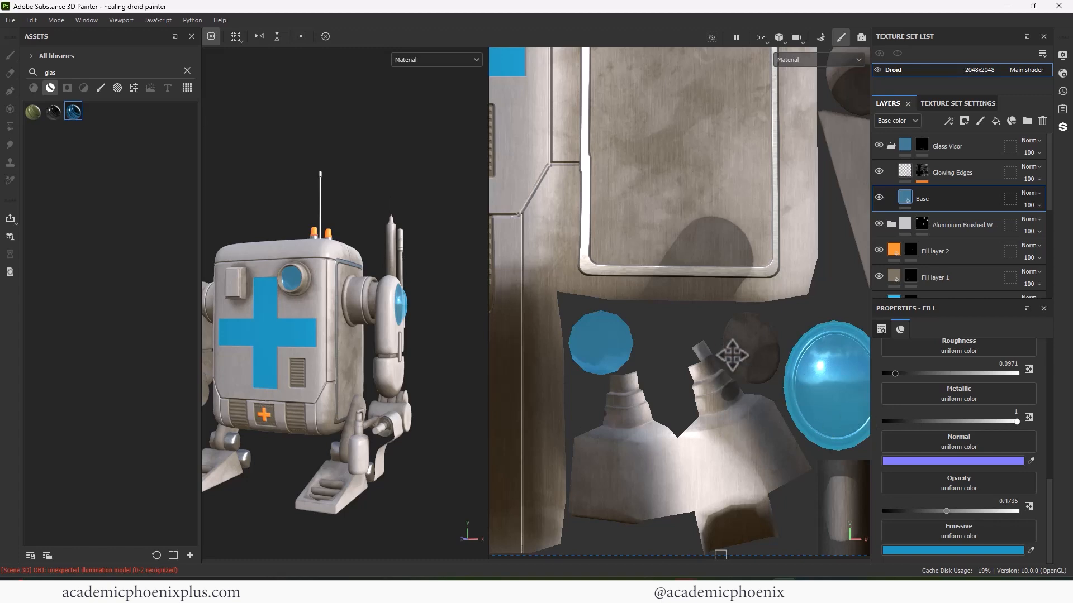
# - Frame the arm's glass lens, collapse Glass Visor and hide the aluminium group to check it
pyautogui.keyDown('alt'); pyautogui.moveTo(733, 340); pyautogui.dragTo(693, 333, button='middle'); pyautogui.keyUp('alt')
pyautogui.keyDown('alt'); pyautogui.moveTo(692, 333); pyautogui.dragTo(759, 342, button='right'); pyautogui.keyUp('alt')
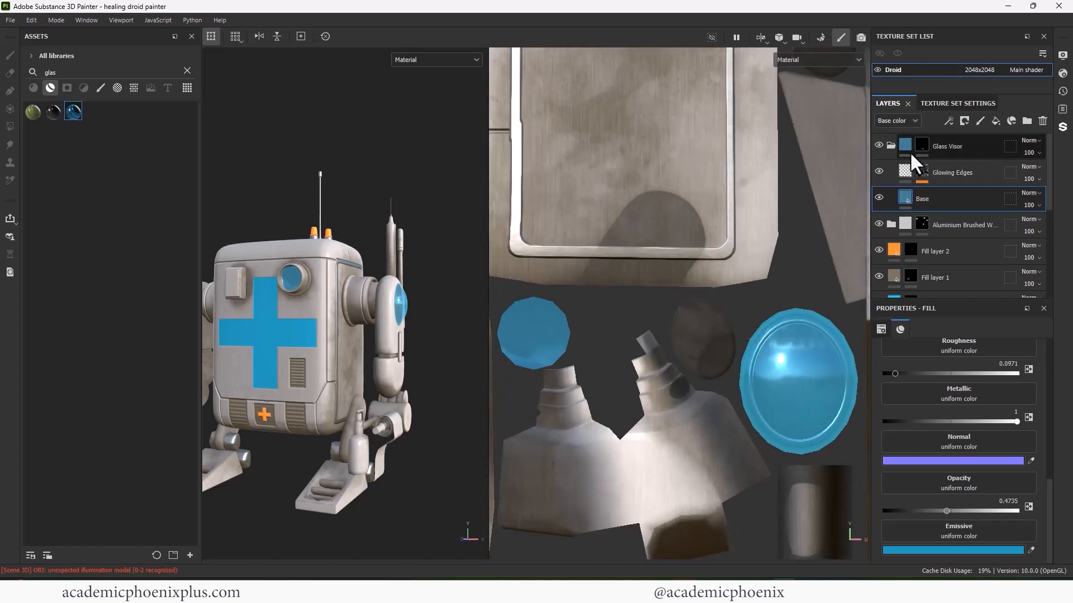
pyautogui.keyDown('alt'); pyautogui.moveTo(709, 302); pyautogui.dragTo(802, 279, button='right'); pyautogui.keyUp('alt')
pyautogui.keyDown('alt'); pyautogui.moveTo(802, 279); pyautogui.dragTo(736, 229, button='middle'); pyautogui.keyUp('alt')
pyautogui.keyDown('alt'); pyautogui.moveTo(726, 240); pyautogui.dragTo(827, 268, button='right'); pyautogui.keyUp('alt')
pyautogui.keyDown('alt'); pyautogui.moveTo(480, 344); pyautogui.dragTo(424, 344); pyautogui.keyUp('alt')
pyautogui.keyDown('alt'); pyautogui.moveTo(424, 343); pyautogui.dragTo(377, 335, button='middle'); pyautogui.keyUp('alt')
pyautogui.keyDown('alt'); pyautogui.moveTo(378, 335); pyautogui.dragTo(810, 307, button='right'); pyautogui.keyUp('alt')
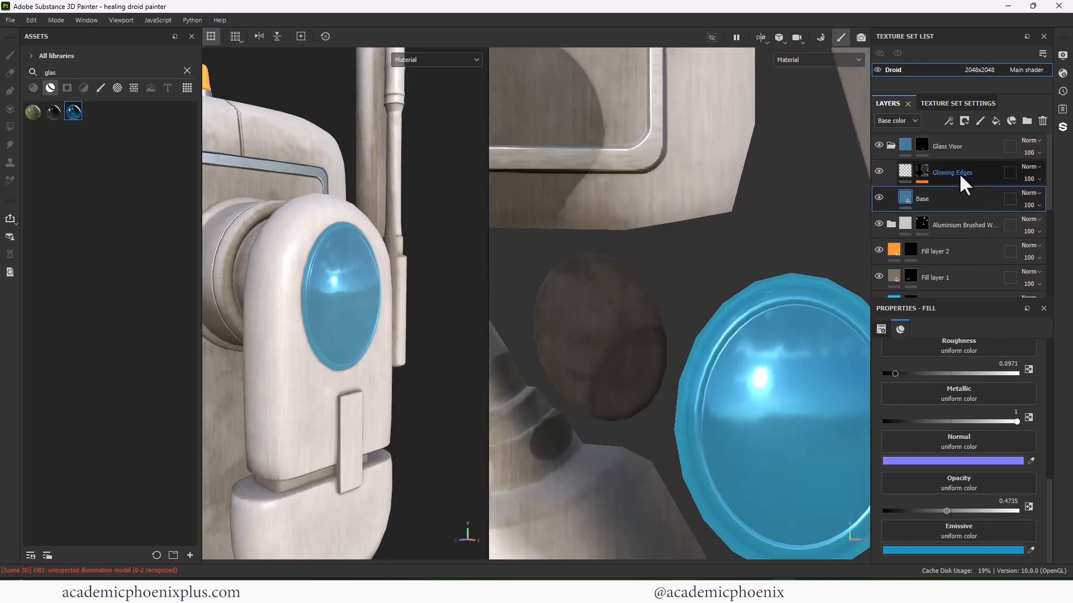
pyautogui.click(891, 146)
pyautogui.click(875, 171)
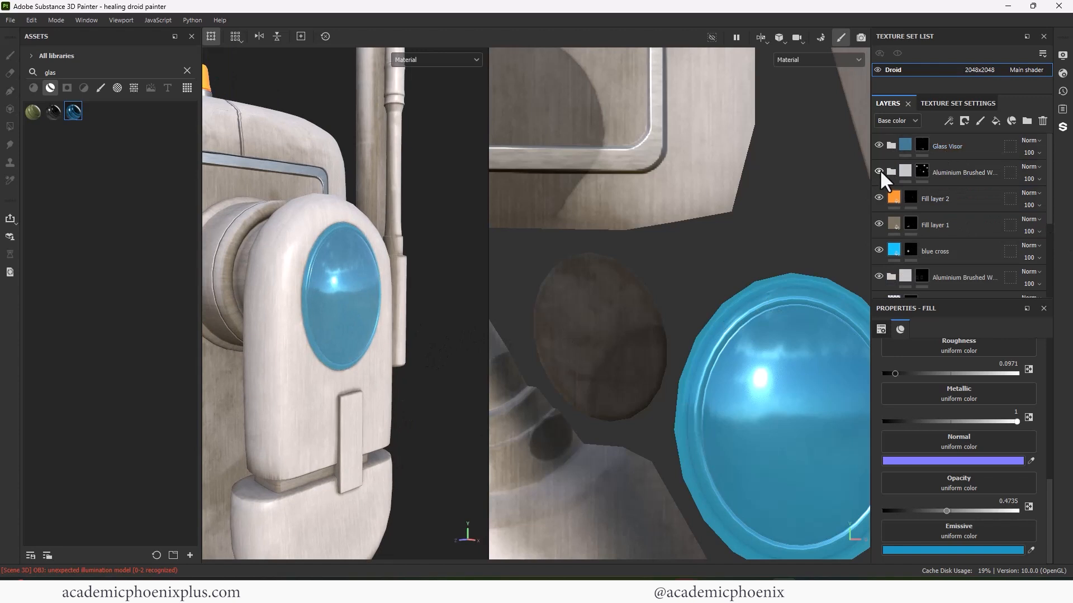
# - Move the aluminium layer above Glass Visor and polygon-fill every round visor face with glass
pyautogui.moveTo(961, 172)
pyautogui.mouseDown()
pyautogui.moveTo(954, 147)
pyautogui.moveTo(962, 146)
pyautogui.mouseUp()
pyautogui.click(10, 127)
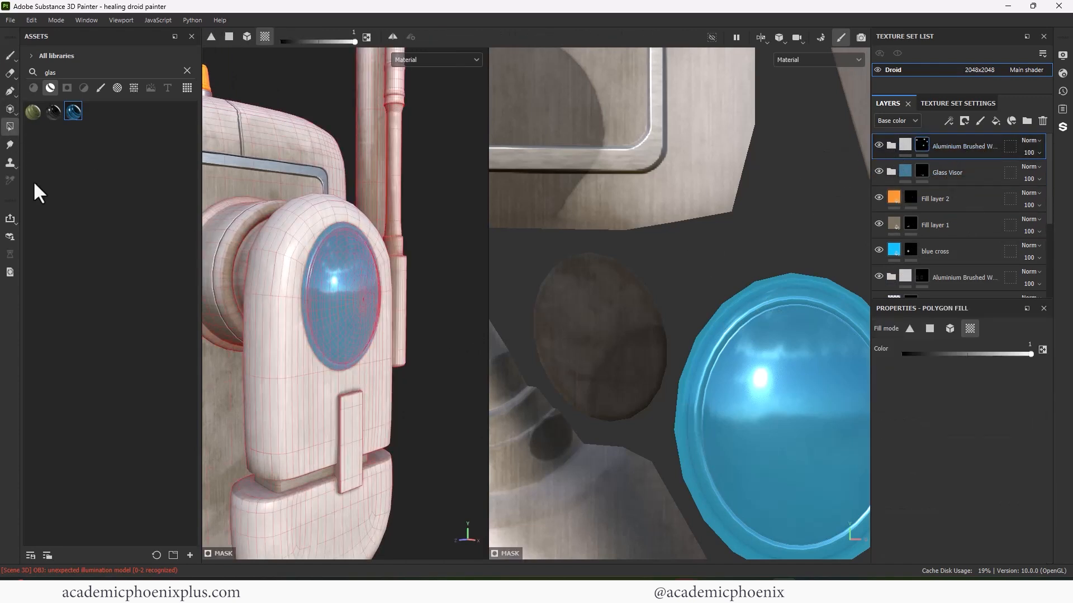
pyautogui.click(778, 280)
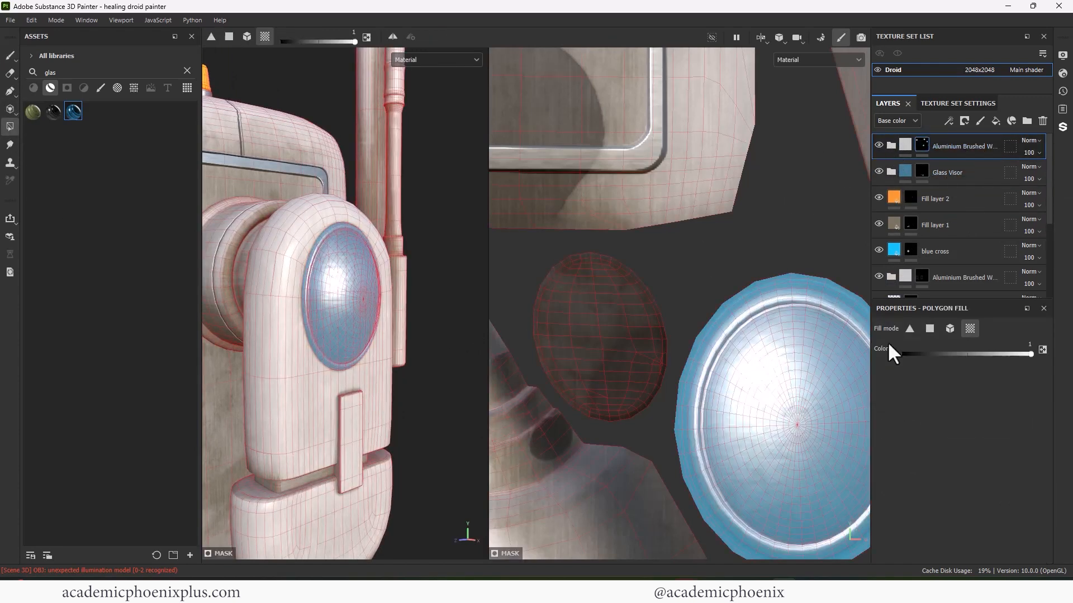
pyautogui.click(929, 328)
pyautogui.moveTo(798, 475)
pyautogui.mouseDown()
pyautogui.moveTo(790, 304)
pyautogui.moveTo(747, 503)
pyautogui.mouseUp()
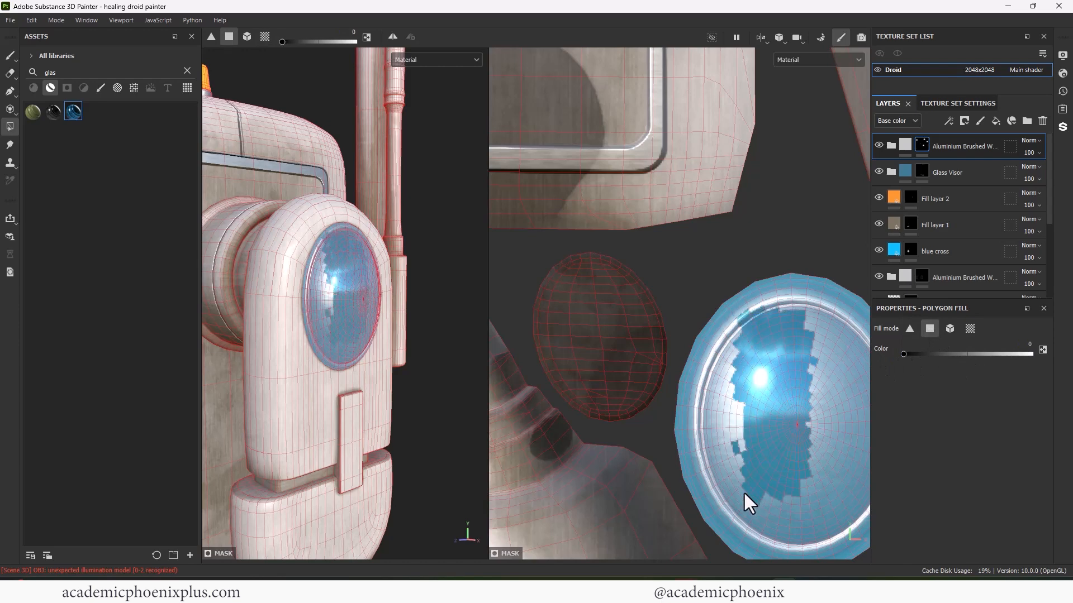
pyautogui.scroll(-2, 748, 335)
pyautogui.moveTo(749, 299); pyautogui.dragTo(793, 349)
pyautogui.moveTo(668, 377); pyautogui.dragTo(708, 446)
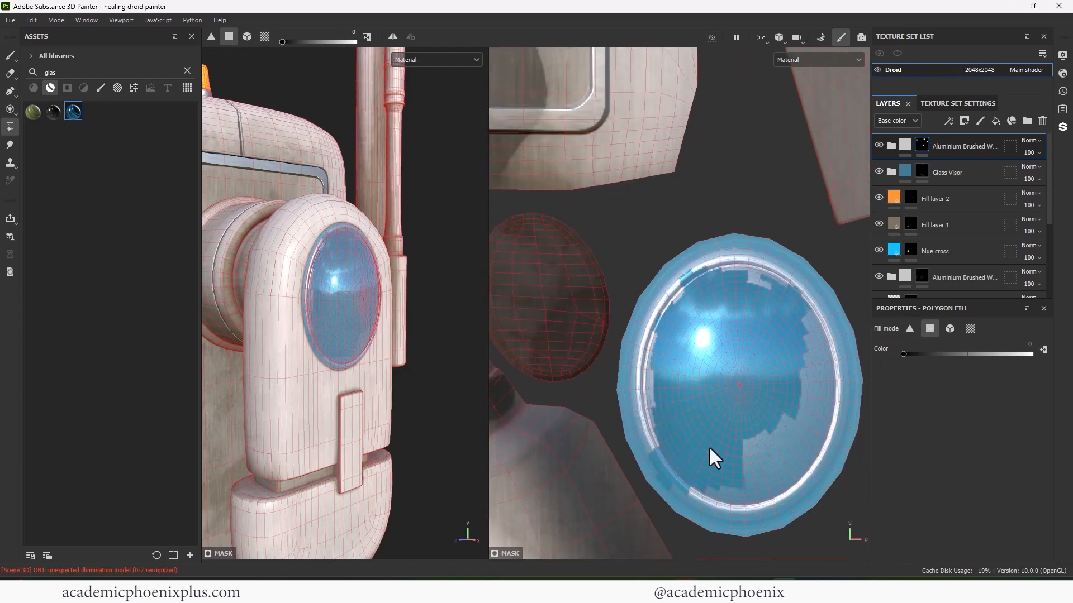
# - Toggle Plastic Dusty to compare it, then expand the folder and select its Base layer
pyautogui.press('1')
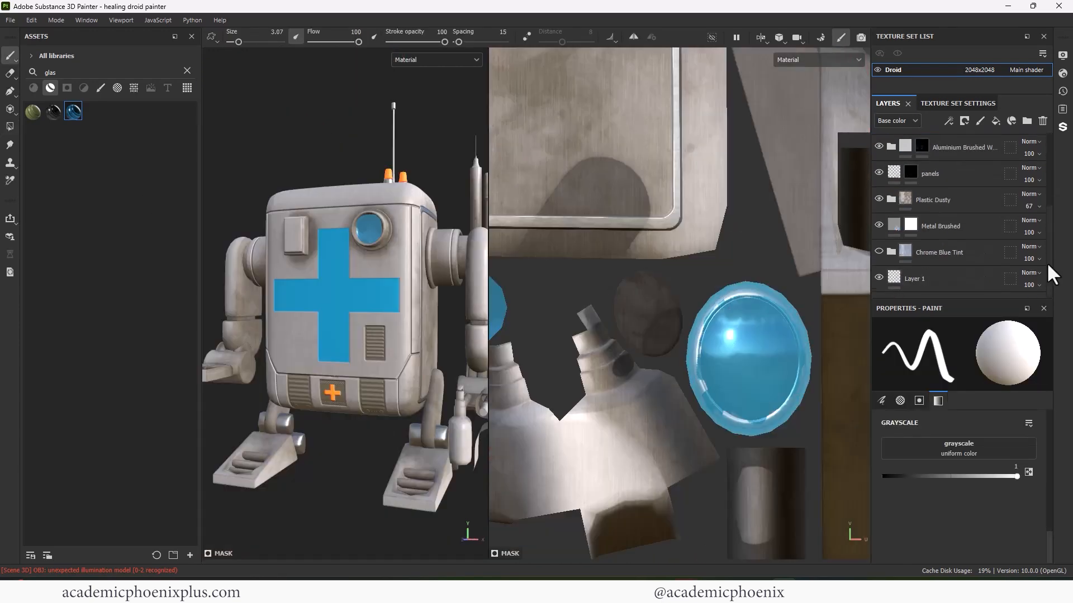
pyautogui.click(879, 225)
pyautogui.scroll(3, 305, 324)
pyautogui.keyDown('alt'); pyautogui.moveTo(305, 324); pyautogui.dragTo(254, 324); pyautogui.keyUp('alt')
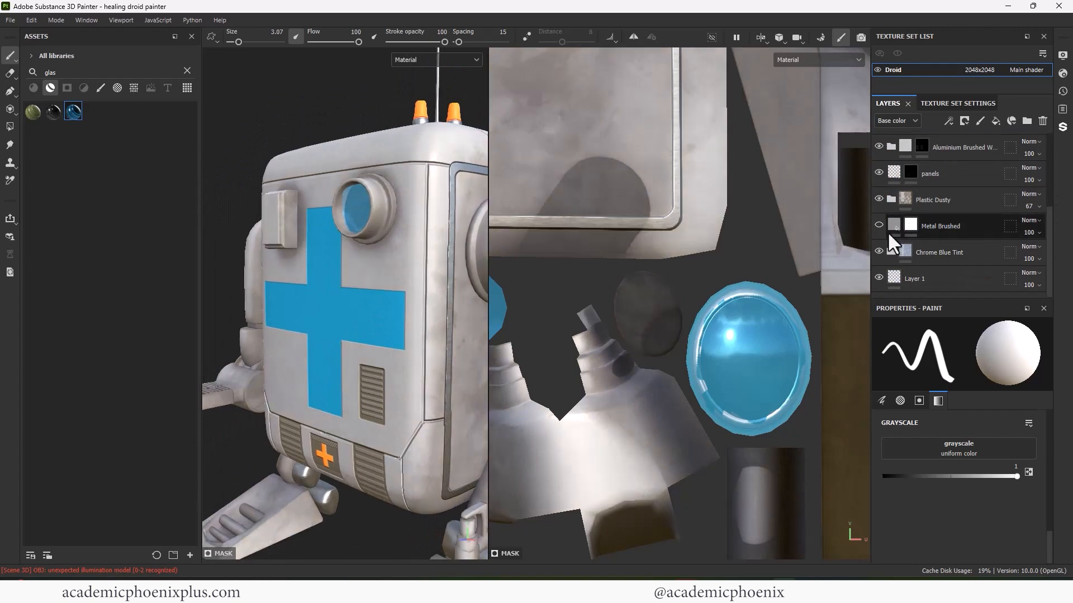
pyautogui.click(879, 199)
pyautogui.click(878, 199)
pyautogui.click(890, 199)
pyautogui.click(950, 293)
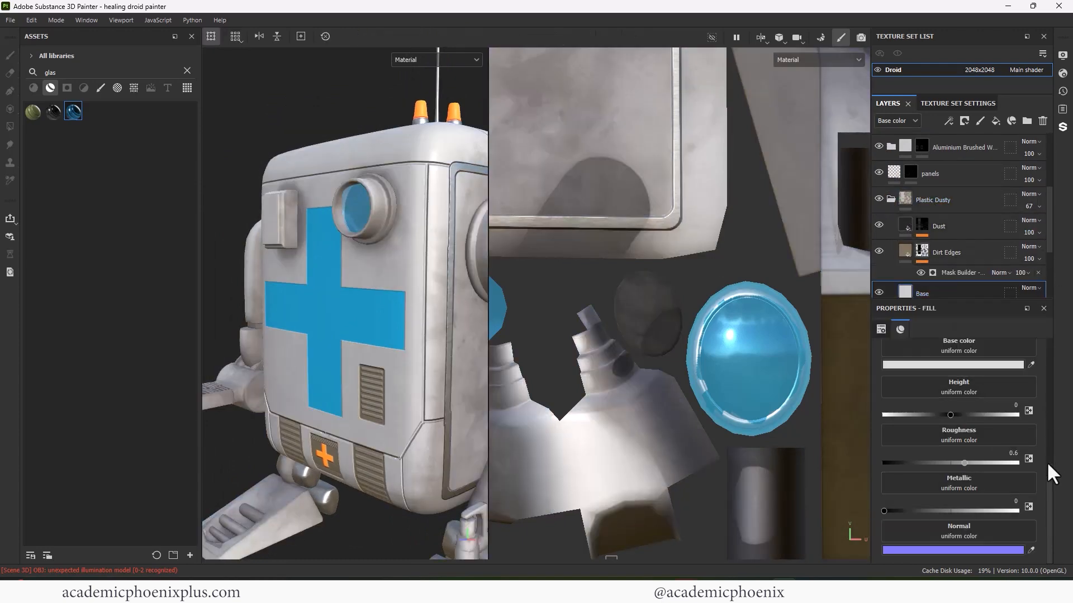
# - Compare the Dust and Dirt Edges layers and lower the Dirt Edges mask level to 0.31
pyautogui.click(878, 224)
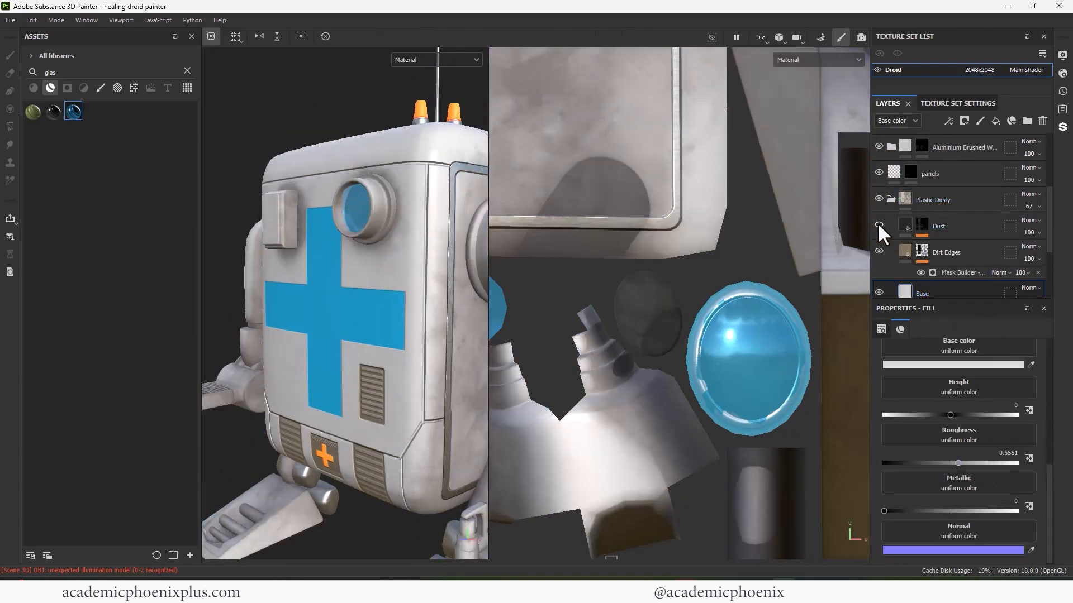
pyautogui.click(879, 250)
pyautogui.click(878, 249)
pyautogui.click(962, 272)
pyautogui.moveTo(947, 429)
pyautogui.mouseDown()
pyautogui.moveTo(910, 428)
pyautogui.moveTo(933, 429)
pyautogui.mouseUp()
pyautogui.click(878, 224)
pyautogui.scroll(-5, 270, 275)
pyautogui.keyDown('alt'); pyautogui.moveTo(270, 275); pyautogui.dragTo(353, 243); pyautogui.keyUp('alt')
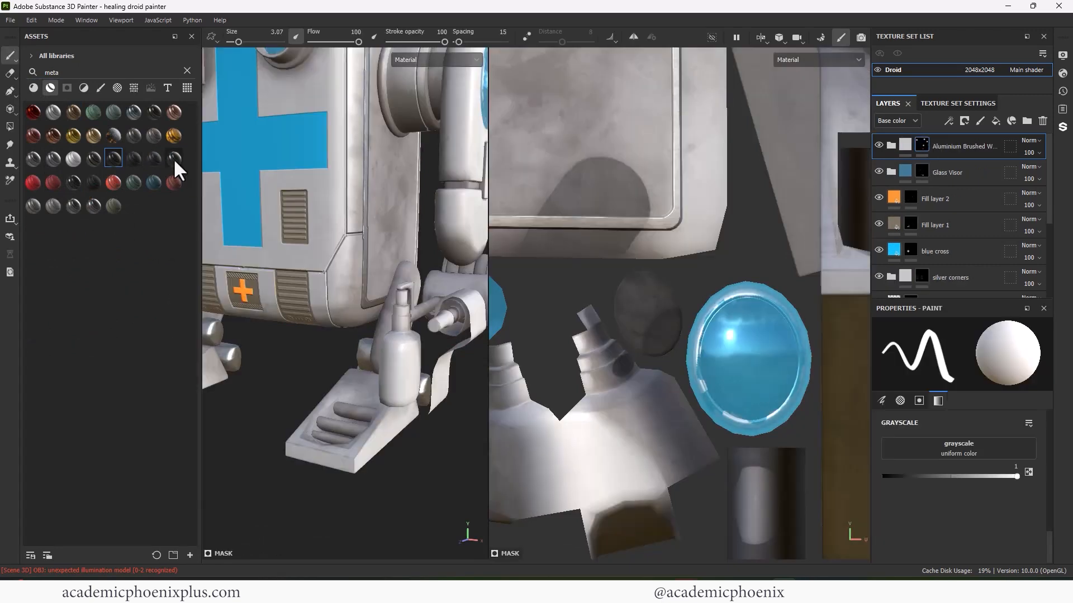
# - Add an Iron Old material layer and give it a black mask
pyautogui.moveTo(154, 135); pyautogui.dragTo(344, 230)
pyautogui.rightClick(901, 147)
pyautogui.click(944, 167)
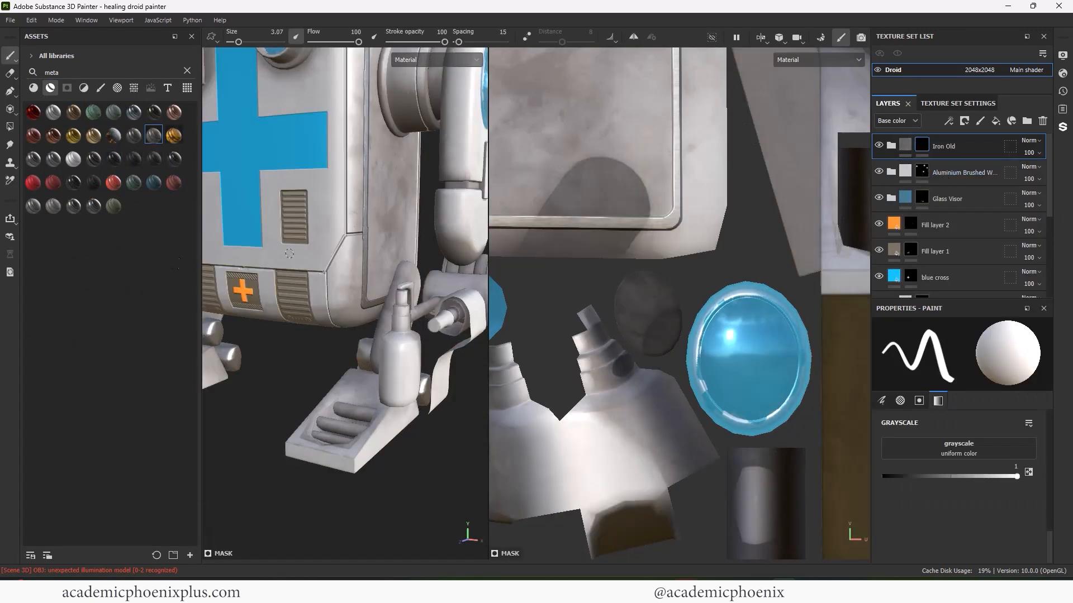
pyautogui.click(9, 126)
# - Fill the foot with iron so it shows only on the foot slats
pyautogui.scroll(3, 401, 414)
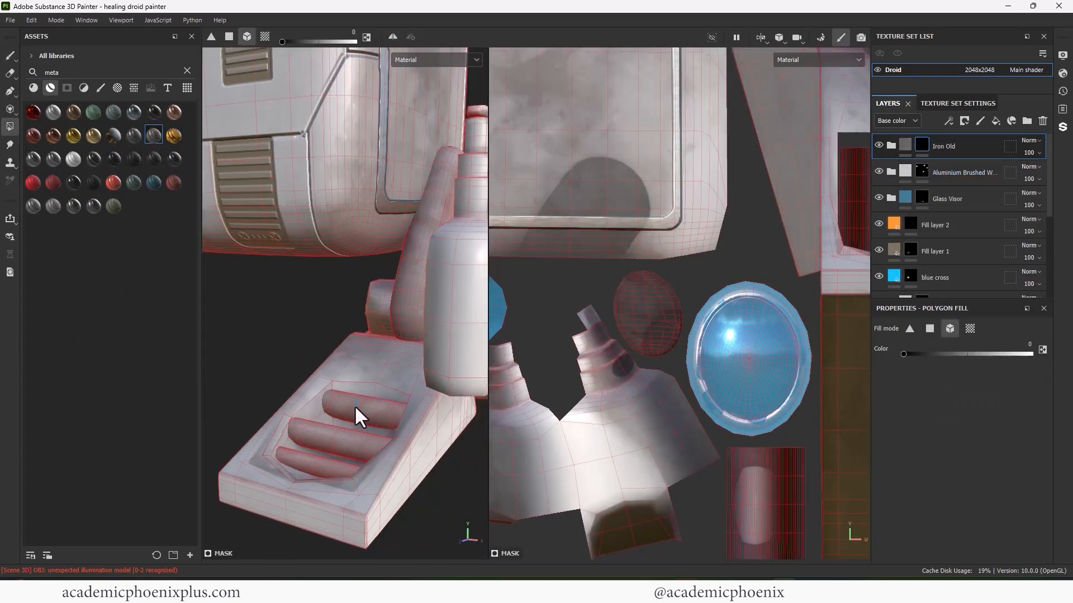
pyautogui.click(366, 407)
pyautogui.press('x')
pyautogui.click(309, 473)
pyautogui.scroll(-3, 407, 348)
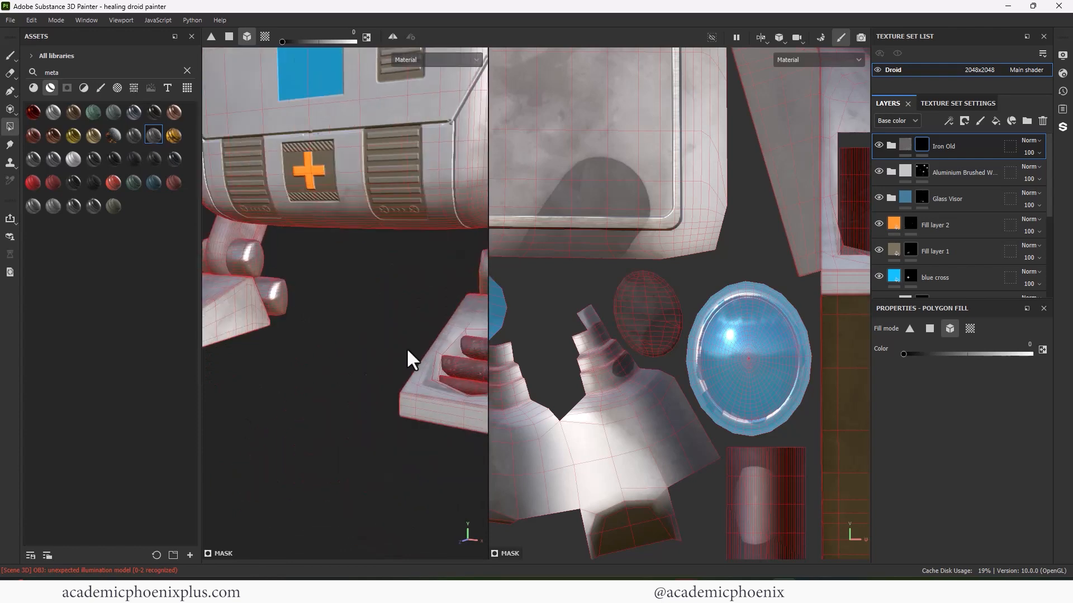
pyautogui.keyDown('alt'); pyautogui.moveTo(407, 348); pyautogui.dragTo(418, 404); pyautogui.keyUp('alt')
pyautogui.scroll(3, 411, 408)
pyautogui.hotkey('ctrl', 'z')
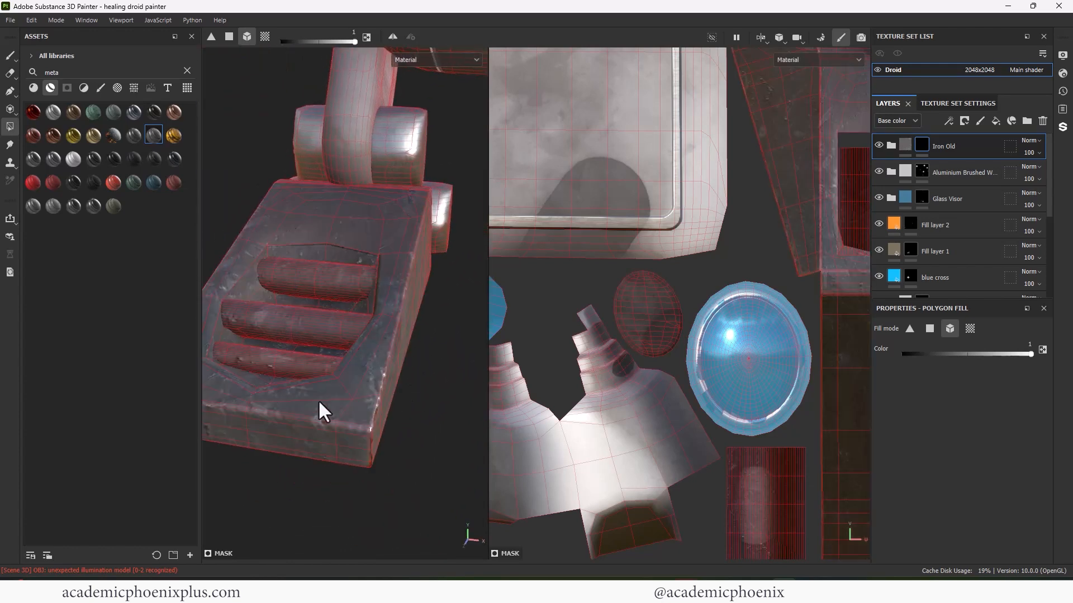
pyautogui.click(318, 400)
# - Fill a polygon on the droid's side arm with iron
pyautogui.keyDown('alt'); pyautogui.moveTo(317, 400); pyautogui.dragTo(276, 334, button='right'); pyautogui.keyUp('alt')
pyautogui.keyDown('alt'); pyautogui.moveTo(276, 334); pyautogui.dragTo(374, 421); pyautogui.keyUp('alt')
pyautogui.keyDown('alt'); pyautogui.moveTo(374, 422); pyautogui.dragTo(310, 375, button='right'); pyautogui.keyUp('alt')
pyautogui.keyDown('alt'); pyautogui.moveTo(310, 374); pyautogui.dragTo(357, 313); pyautogui.keyUp('alt')
pyautogui.keyDown('alt'); pyautogui.moveTo(358, 313); pyautogui.dragTo(475, 263, button='right'); pyautogui.keyUp('alt')
pyautogui.keyDown('alt'); pyautogui.moveTo(623, 255); pyautogui.dragTo(743, 444, button='middle'); pyautogui.keyUp('alt')
pyautogui.keyDown('alt'); pyautogui.moveTo(743, 444); pyautogui.dragTo(827, 386, button='right'); pyautogui.keyUp('alt')
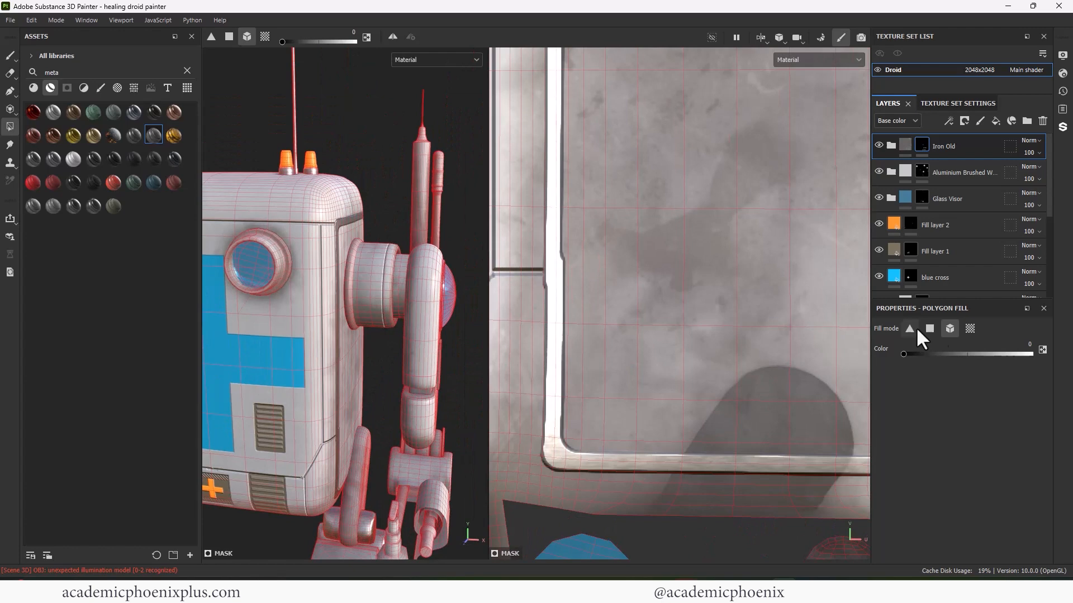
pyautogui.press('x')
pyautogui.click(364, 279)
# - Fill the top-edge strip of the arm island in the UV layout, then undo it
pyautogui.press('f')
pyautogui.keyDown('alt'); pyautogui.moveTo(728, 250); pyautogui.dragTo(779, 258, button='middle'); pyautogui.keyUp('alt')
pyautogui.keyDown('alt'); pyautogui.moveTo(779, 258); pyautogui.dragTo(747, 267, button='right'); pyautogui.keyUp('alt')
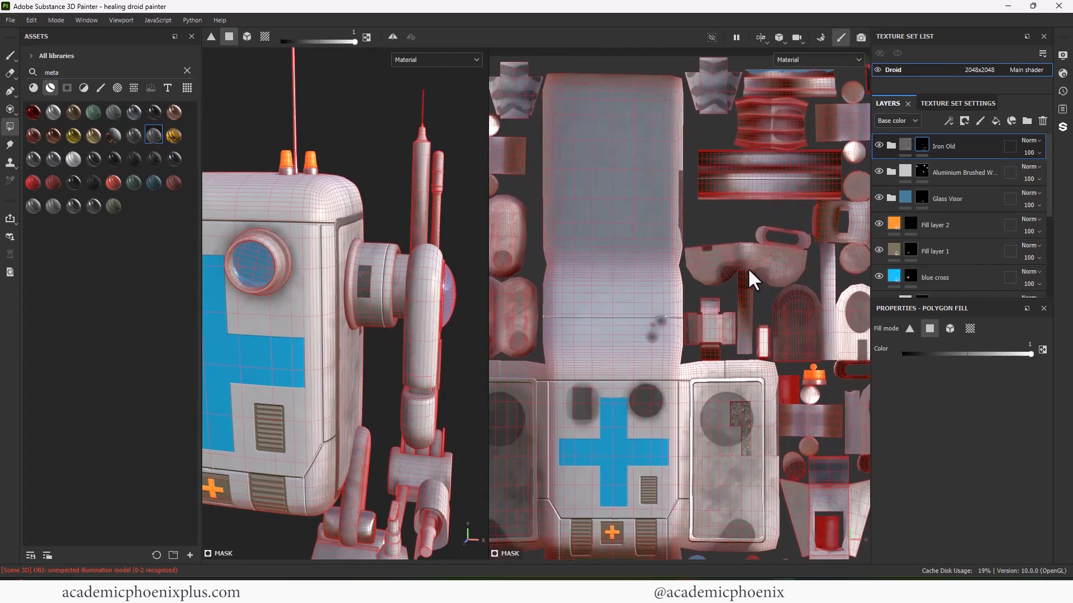
pyautogui.keyDown('alt'); pyautogui.moveTo(748, 267); pyautogui.dragTo(685, 311, button='middle'); pyautogui.keyUp('alt')
pyautogui.keyDown('alt'); pyautogui.moveTo(685, 311); pyautogui.dragTo(644, 215, button='right'); pyautogui.keyUp('alt')
pyautogui.keyDown('alt'); pyautogui.moveTo(643, 216); pyautogui.dragTo(682, 248, button='middle'); pyautogui.keyUp('alt')
pyautogui.moveTo(529, 256); pyautogui.dragTo(665, 274)
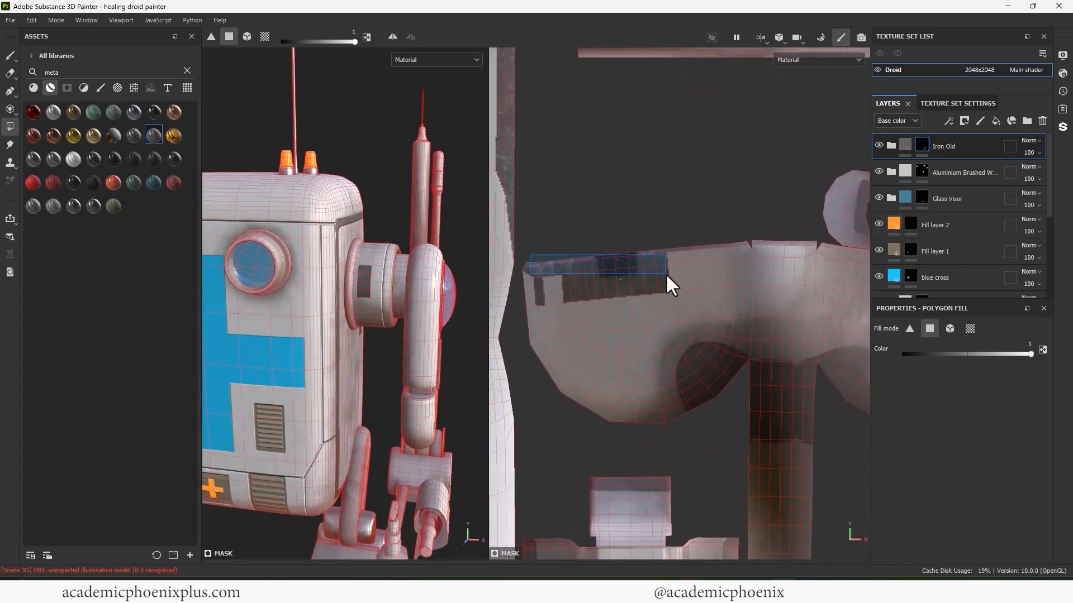
pyautogui.moveTo(803, 270); pyautogui.dragTo(814, 257)
pyautogui.keyDown('alt'); pyautogui.moveTo(815, 245); pyautogui.dragTo(764, 192, button='middle'); pyautogui.keyUp('alt')
pyautogui.hotkey('ctrl', 'z')
pyautogui.hotkey('ctrl', 'z')
# - Clear a column of the arm-joint cylinder and brush-paint the dark patch's edges
pyautogui.scroll(-2, 698, 251)
pyautogui.press('x')
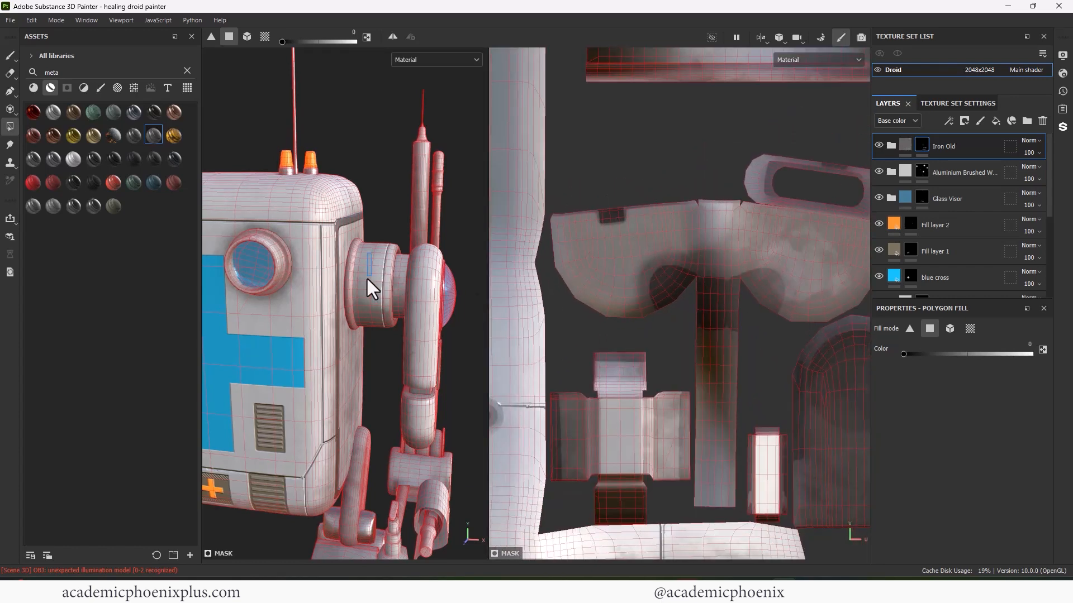
pyautogui.moveTo(366, 276); pyautogui.dragTo(370, 256)
pyautogui.scroll(-5, 742, 252)
pyautogui.keyDown('alt'); pyautogui.moveTo(742, 242); pyautogui.dragTo(586, 140, button='middle'); pyautogui.keyUp('alt')
pyautogui.keyDown('alt'); pyautogui.moveTo(666, 197); pyautogui.dragTo(643, 249, button='middle'); pyautogui.keyUp('alt')
pyautogui.press('1')
pyautogui.scroll(6, 726, 134)
pyautogui.moveTo(808, 267); pyautogui.dragTo(779, 268)
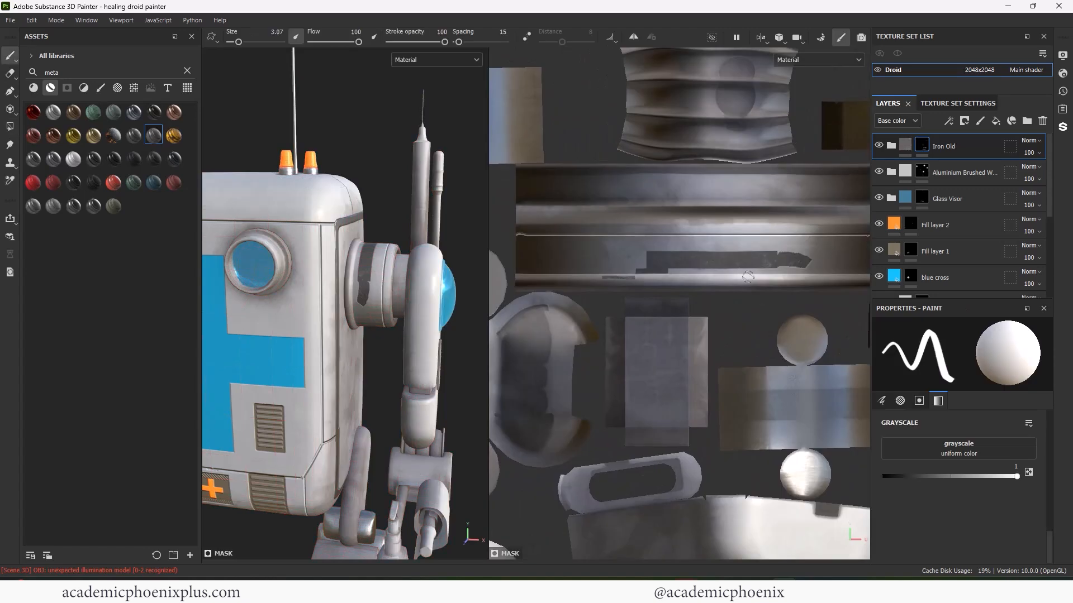
pyautogui.press('x')
pyautogui.scroll(-1, 683, 267)
pyautogui.keyDown('alt'); pyautogui.moveTo(683, 267); pyautogui.dragTo(637, 258, button='middle'); pyautogui.keyUp('alt')
# - Fill the lower faces of the arm-joint UV strip with iron and clear the row above
pyautogui.click(10, 128)
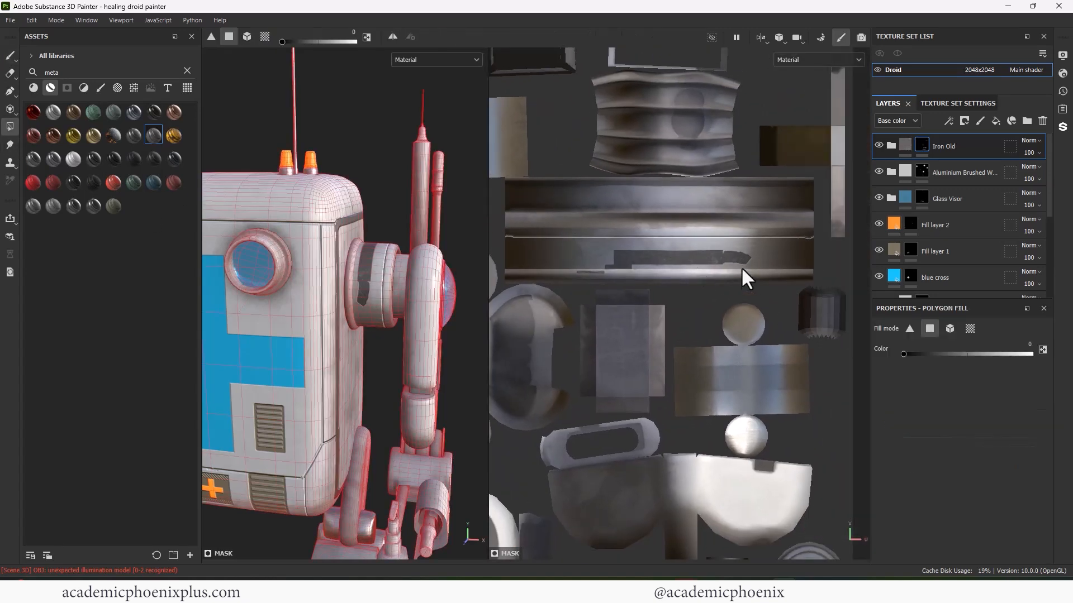
pyautogui.press('x')
pyautogui.moveTo(827, 272); pyautogui.dragTo(500, 247)
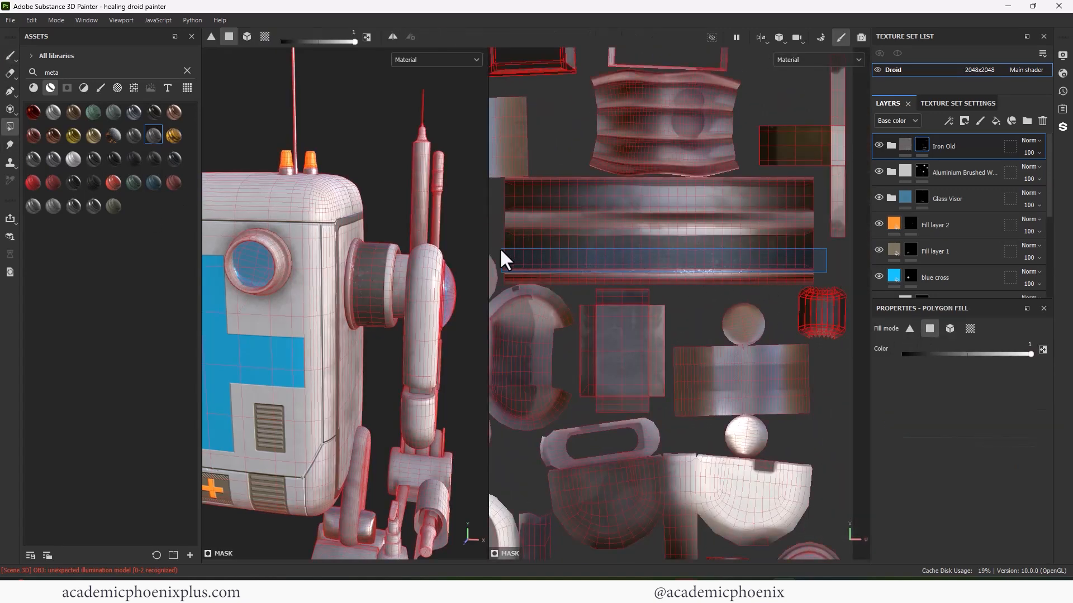
pyautogui.keyDown('alt'); pyautogui.moveTo(500, 247); pyautogui.dragTo(519, 206, button='middle'); pyautogui.keyUp('alt')
pyautogui.moveTo(552, 230); pyautogui.dragTo(833, 240)
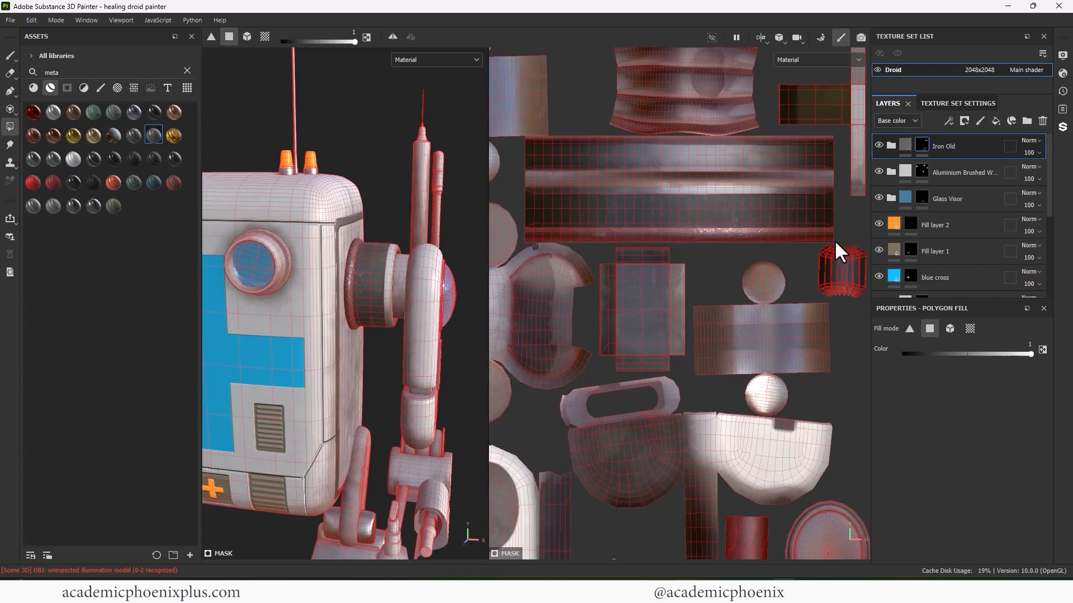
pyautogui.press('x')
pyautogui.moveTo(525, 203); pyautogui.dragTo(829, 197)
# - Refill across the arm-joint strip with iron and check the result on the droid
pyautogui.press('f')
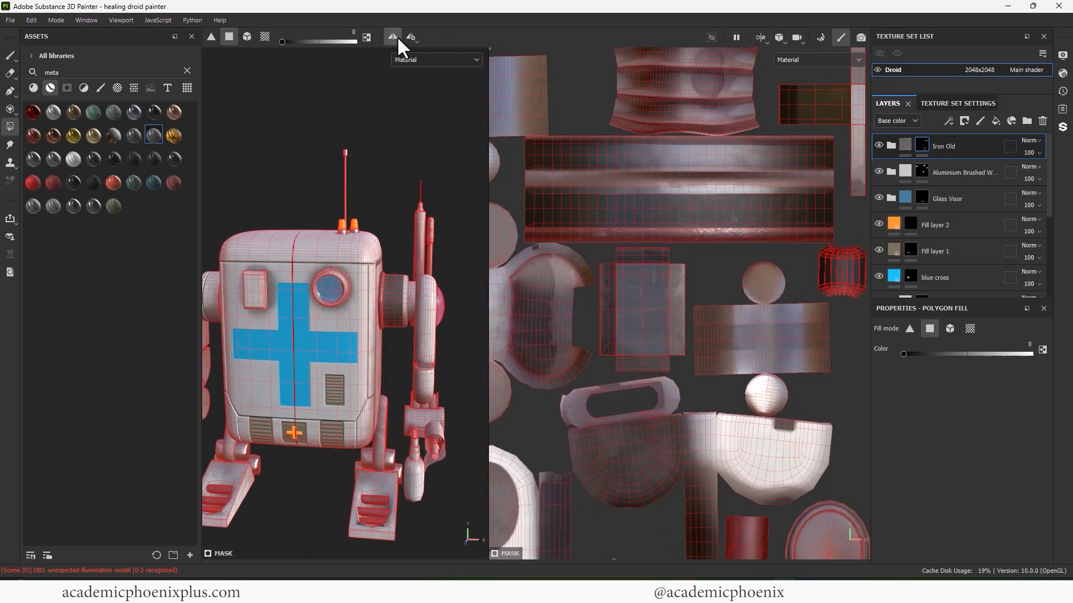
pyautogui.scroll(-1, 555, 204)
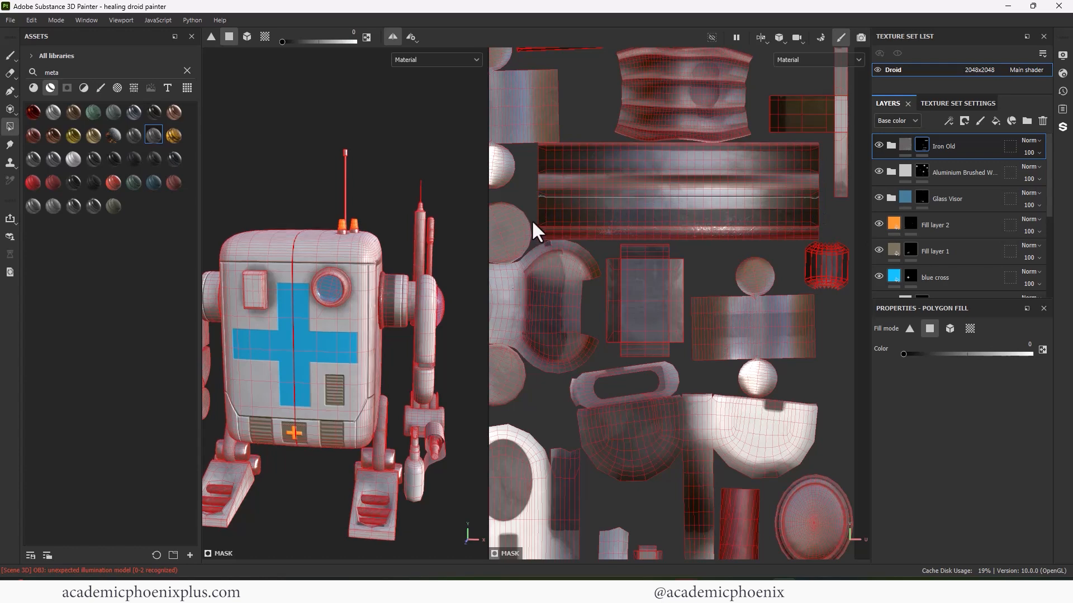
pyautogui.press('x')
pyautogui.keyDown('alt'); pyautogui.moveTo(532, 219); pyautogui.dragTo(554, 202, button='middle'); pyautogui.keyUp('alt')
pyautogui.scroll(-2, 641, 207)
pyautogui.moveTo(787, 221); pyautogui.dragTo(542, 207)
pyautogui.moveTo(397, 266)
pyautogui.keyDown('alt'); pyautogui.mouseDown()
pyautogui.moveTo(467, 262)
pyautogui.moveTo(396, 255)
pyautogui.moveTo(313, 285)
pyautogui.moveTo(391, 265)
pyautogui.mouseUp(); pyautogui.keyUp('alt')
pyautogui.scroll(-2, 428, 256)
pyautogui.click(10, 55)
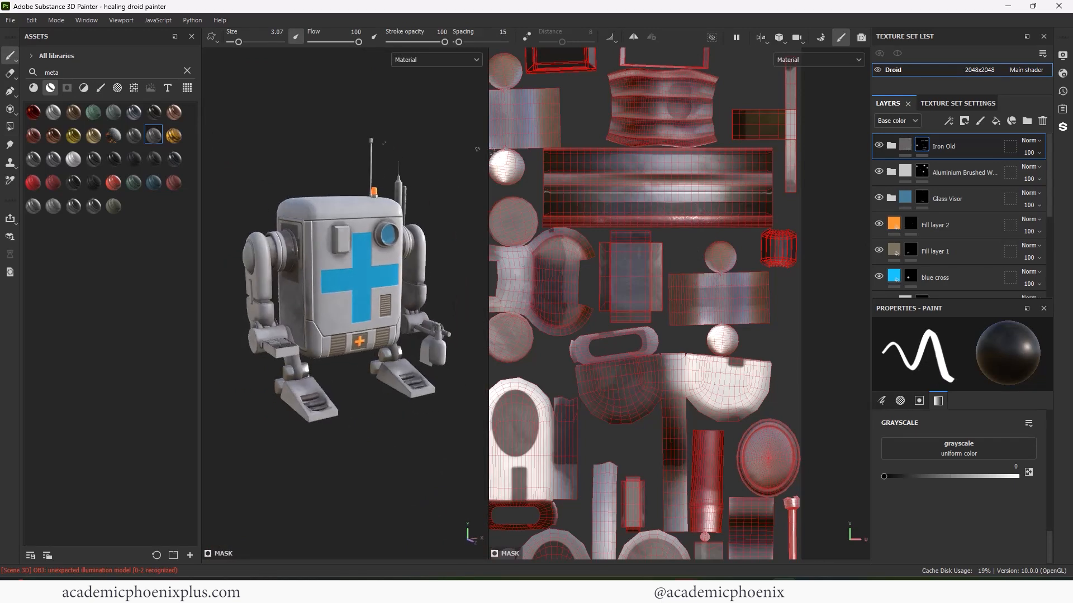
# - Fill the polygons around the dark circle in the UV layout
pyautogui.keyDown('alt'); pyautogui.moveTo(536, 268); pyautogui.dragTo(810, 291, button='middle'); pyautogui.keyUp('alt')
pyautogui.moveTo(558, 335)
pyautogui.keyDown('alt'); pyautogui.mouseDown(button='middle')
pyautogui.moveTo(798, 274)
pyautogui.moveTo(781, 147)
pyautogui.mouseUp(button='middle'); pyautogui.keyUp('alt')
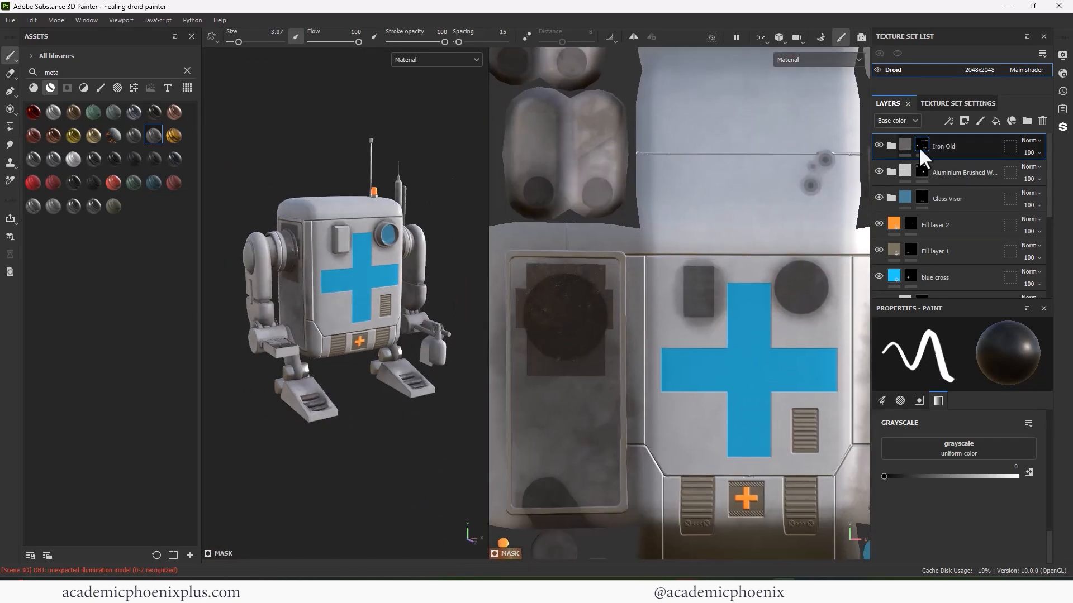
pyautogui.click(919, 147)
pyautogui.press('4')
pyautogui.moveTo(522, 263); pyautogui.dragTo(608, 358)
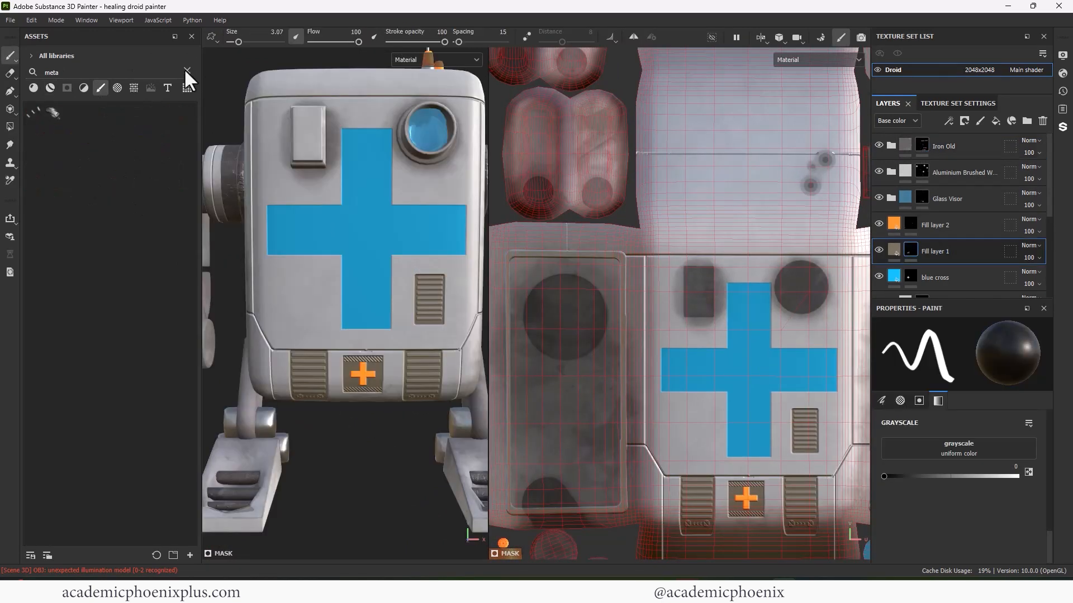
# - On Fill layer 1, stamp a Square Border Corner Cut panel at brush size 11.23
pyautogui.click(187, 70)
pyautogui.write('sq')
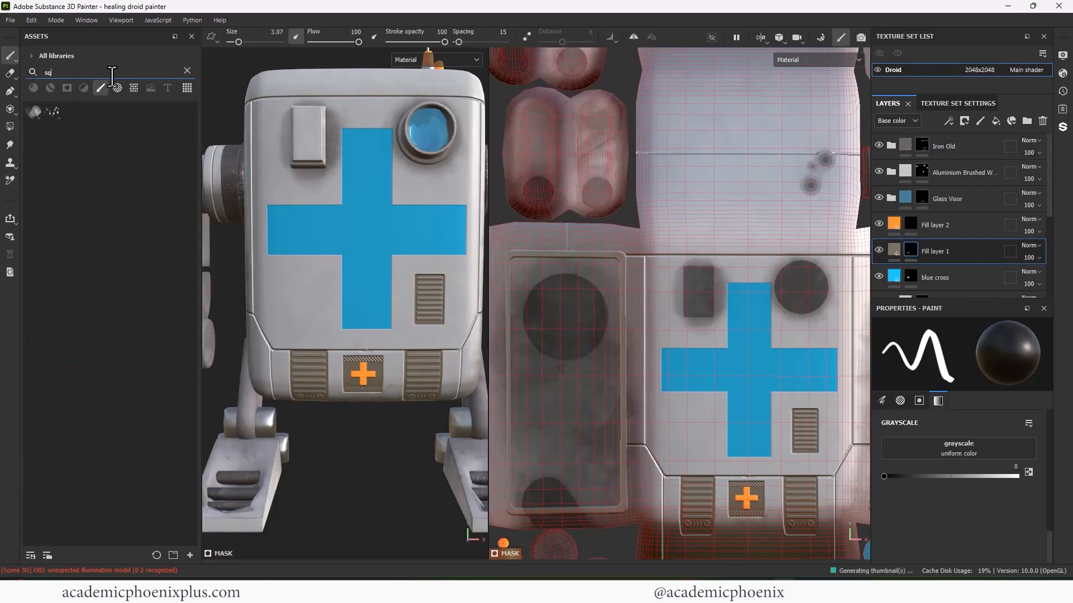
pyautogui.click(154, 136)
pyautogui.keyDown('ctrl'); pyautogui.moveTo(301, 302); pyautogui.dragTo(310, 301, button='right'); pyautogui.keyUp('ctrl')
pyautogui.scroll(6, 1053, 465)
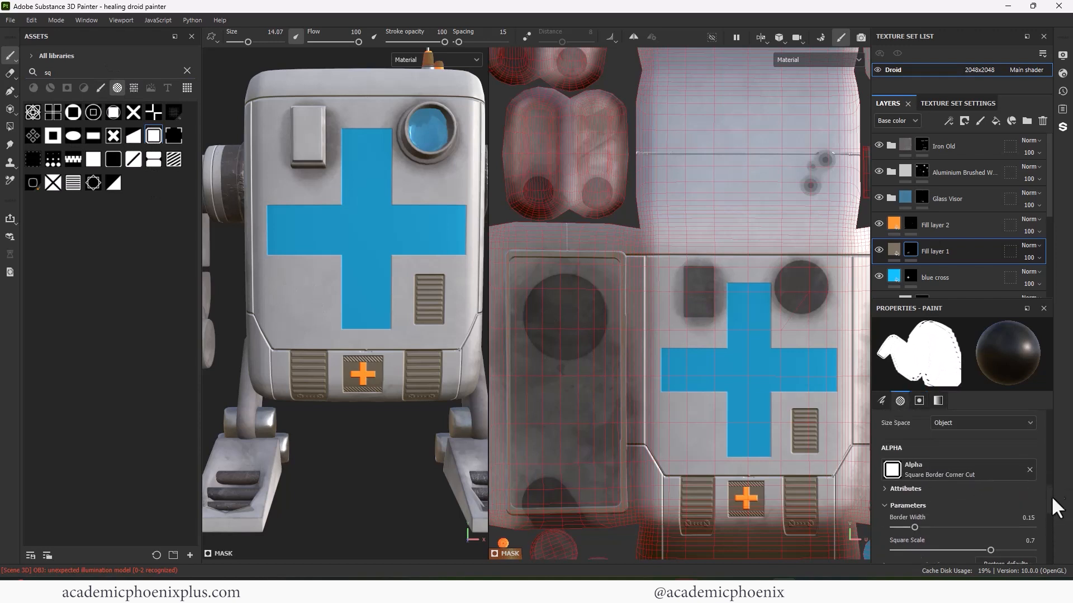
pyautogui.press(']')
pyautogui.press(']')
pyautogui.press(']')
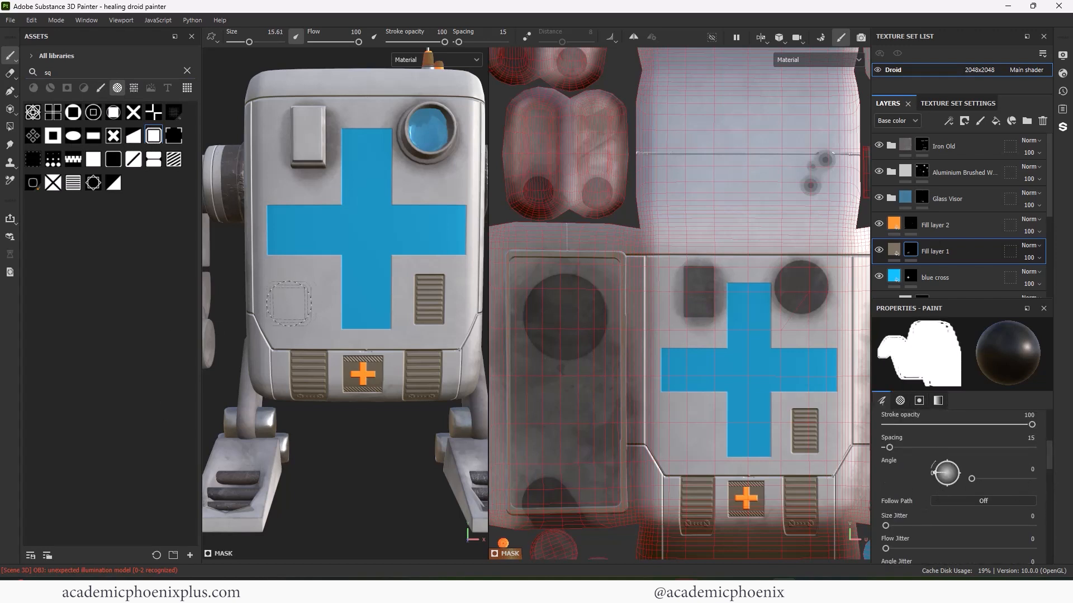
pyautogui.press('x')
pyautogui.click(302, 292)
pyautogui.hotkey('ctrl', 'z')
pyautogui.scroll(2, 290, 300)
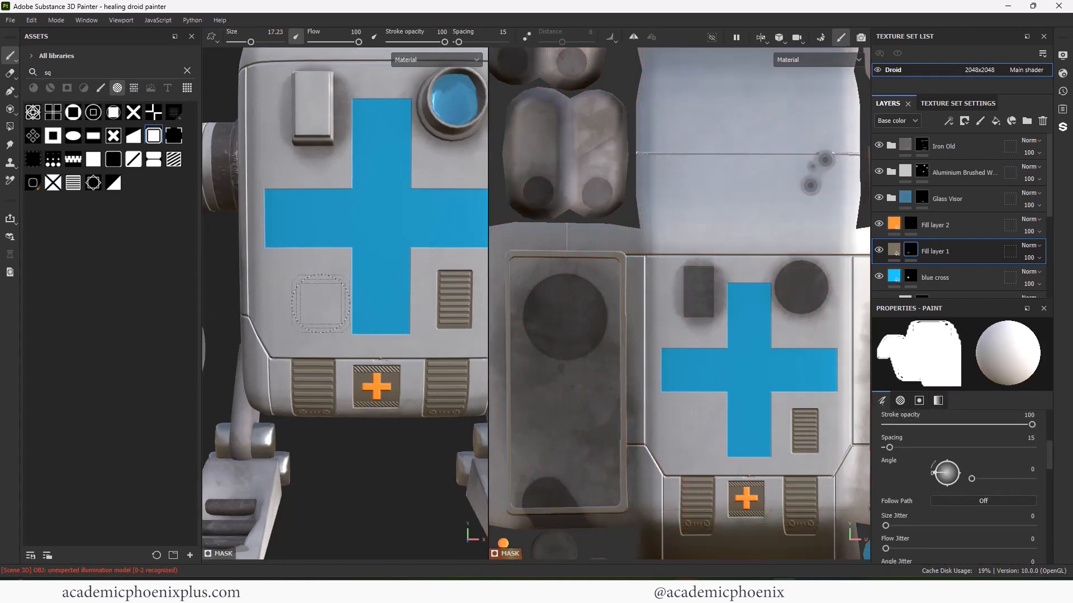
pyautogui.press('[')
pyautogui.press('[')
pyautogui.press('[')
pyautogui.press('[')
pyautogui.press('[')
pyautogui.press('[')
pyautogui.click(302, 297)
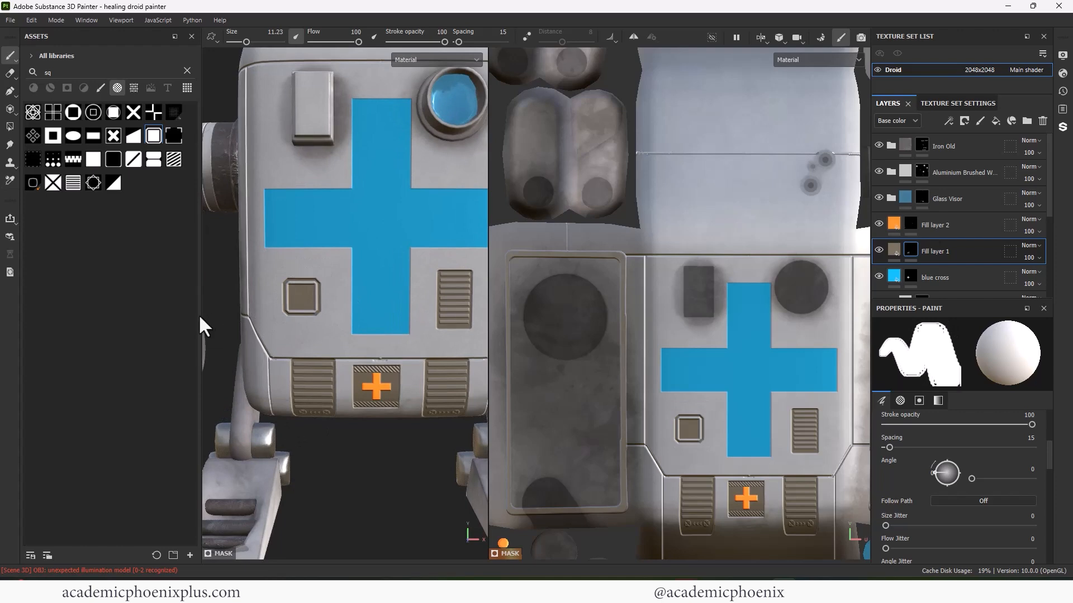
pyautogui.doubleClick(77, 72)
# - Add Fill layer 3 with Height -0.102, only colour and height channels, and a black mask
pyautogui.write('plu')
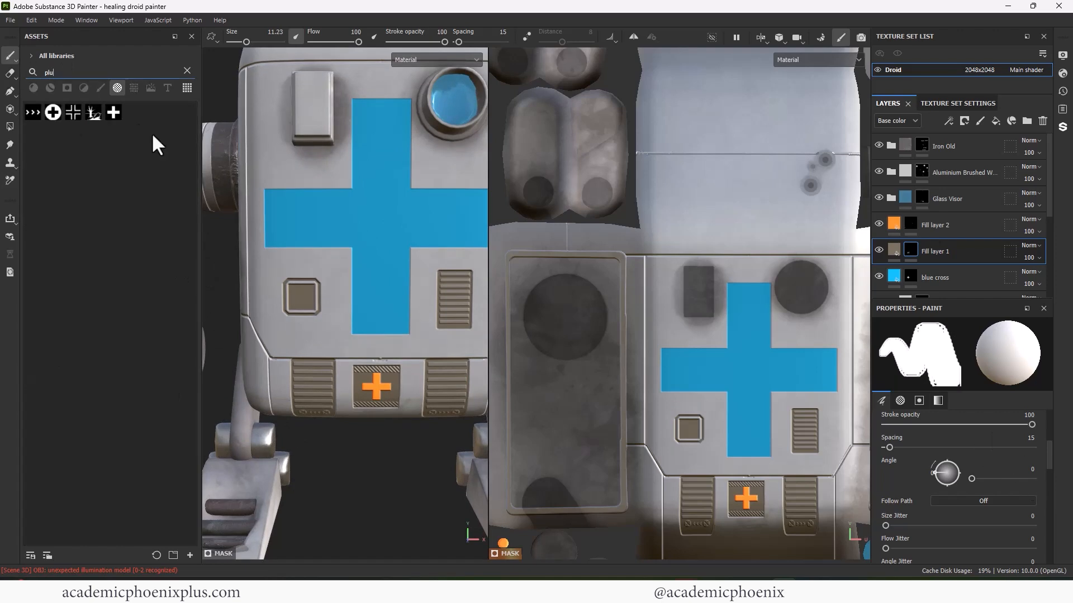
pyautogui.rightClick(972, 145)
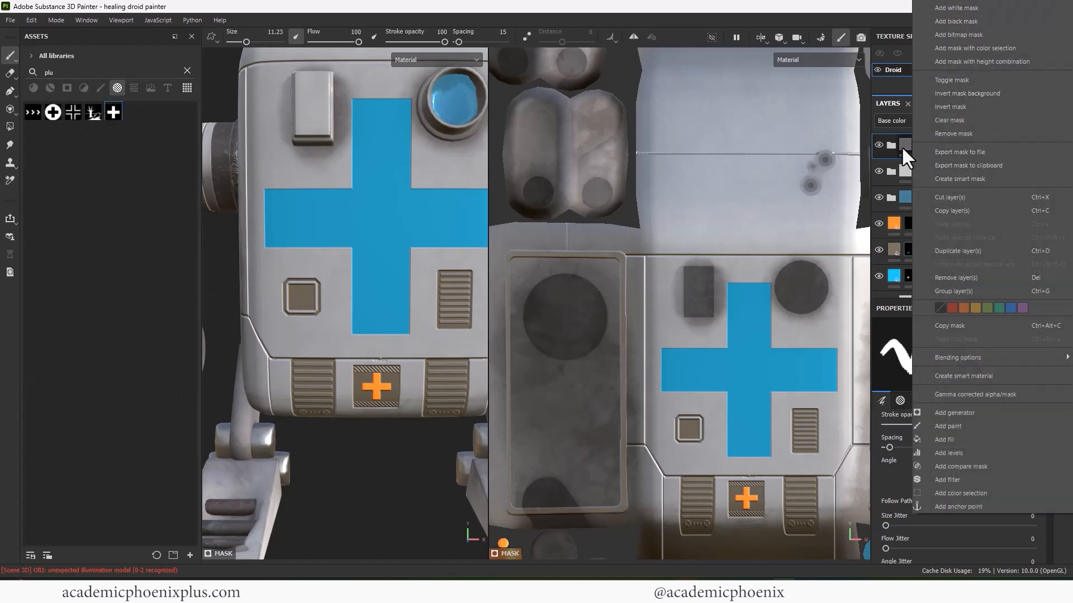
pyautogui.click(994, 143)
pyautogui.moveTo(951, 414); pyautogui.dragTo(943, 414)
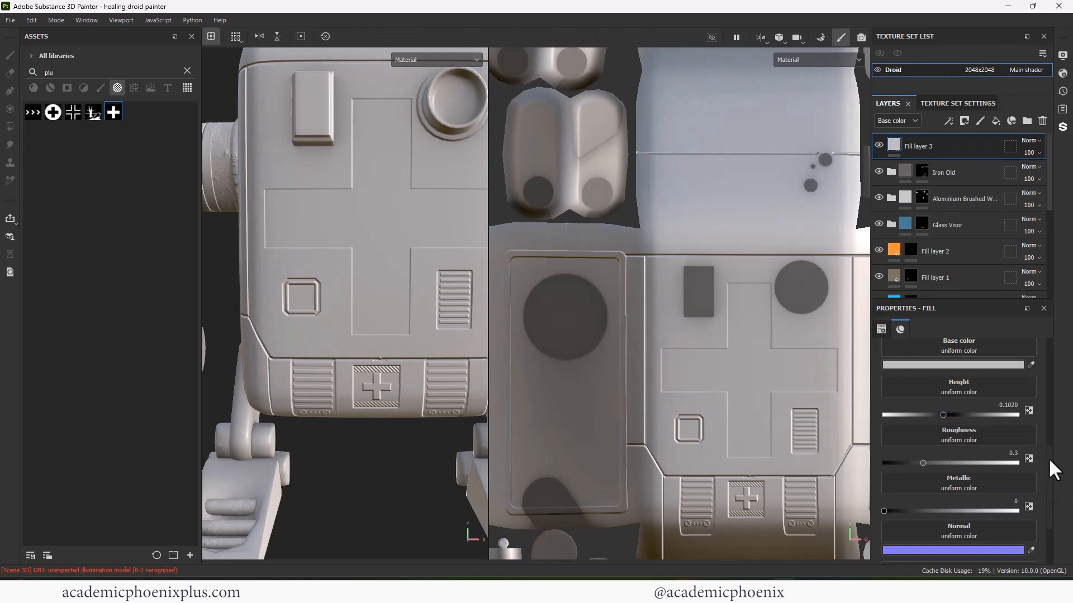
pyautogui.moveTo(1048, 459); pyautogui.dragTo(1046, 411)
pyautogui.click(898, 401)
pyautogui.click(934, 401)
pyautogui.click(975, 400)
pyautogui.click(1023, 386)
pyautogui.click(981, 386)
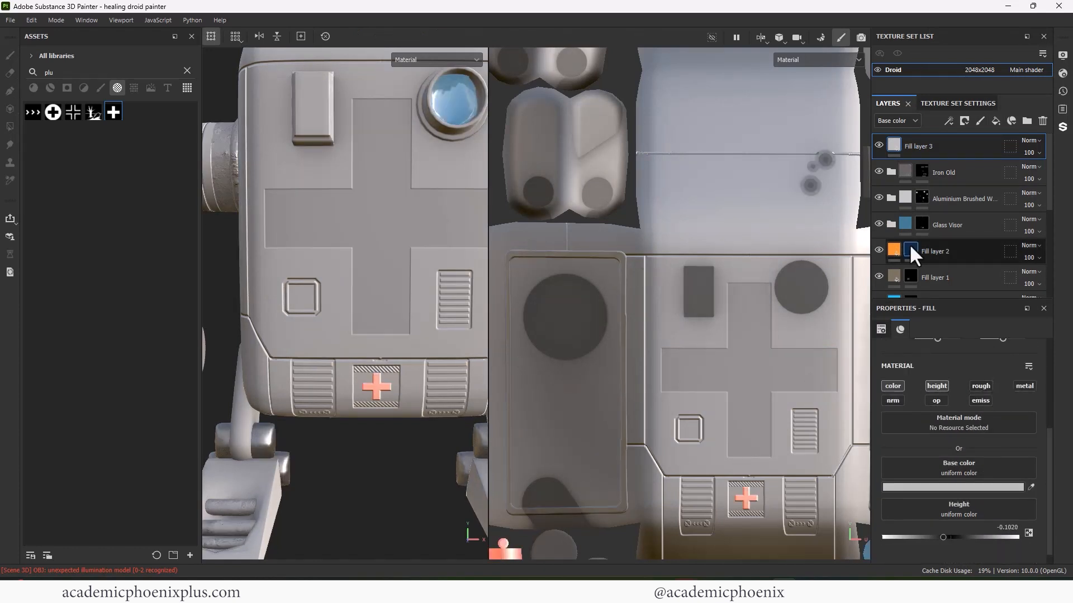
pyautogui.rightClick(917, 148)
pyautogui.click(930, 167)
# - Set the fill colour to white and stamp the plus alpha into the square panel
pyautogui.keyDown('ctrl'); pyautogui.moveTo(300, 297); pyautogui.dragTo(293, 298, button='right'); pyautogui.keyUp('ctrl')
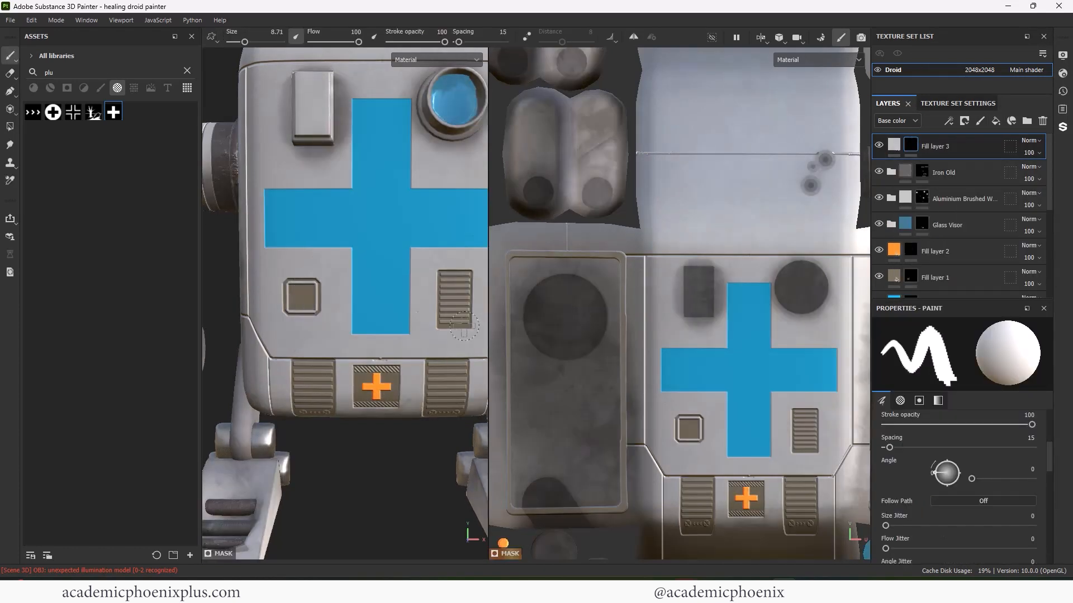
pyautogui.click(893, 145)
pyautogui.click(953, 487)
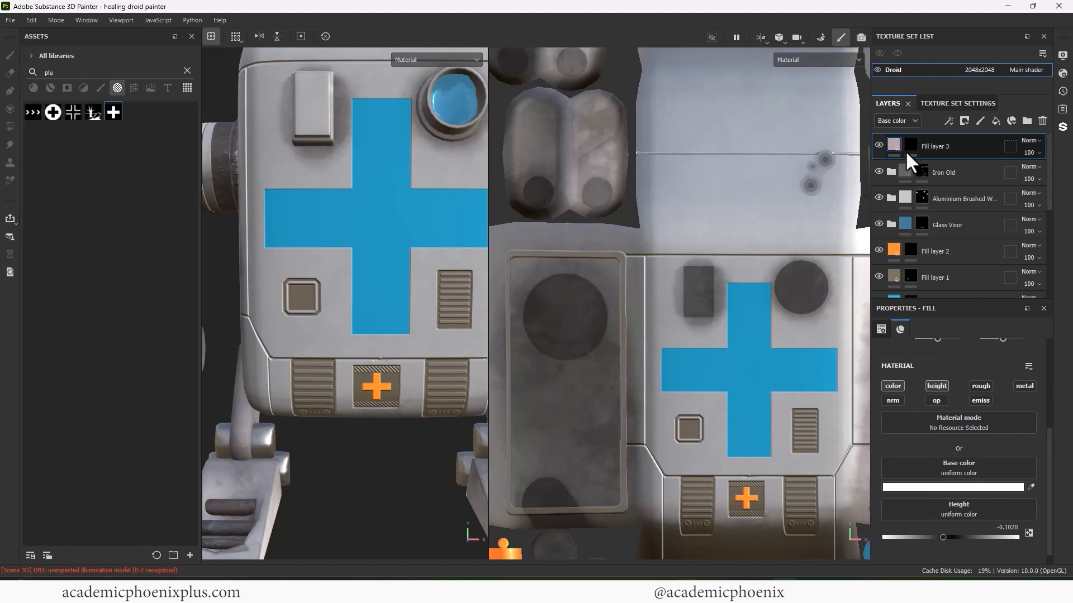
pyautogui.click(910, 145)
pyautogui.scroll(5, 711, 428)
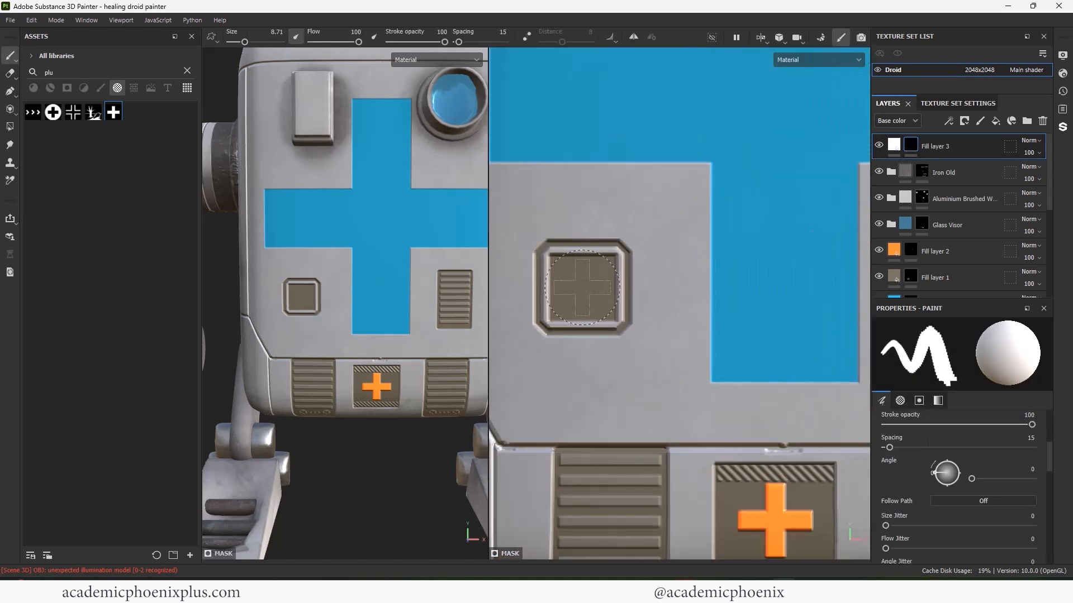
pyautogui.click(582, 288)
pyautogui.hotkey('ctrl', 'z')
pyautogui.hotkey('ctrl', 'z')
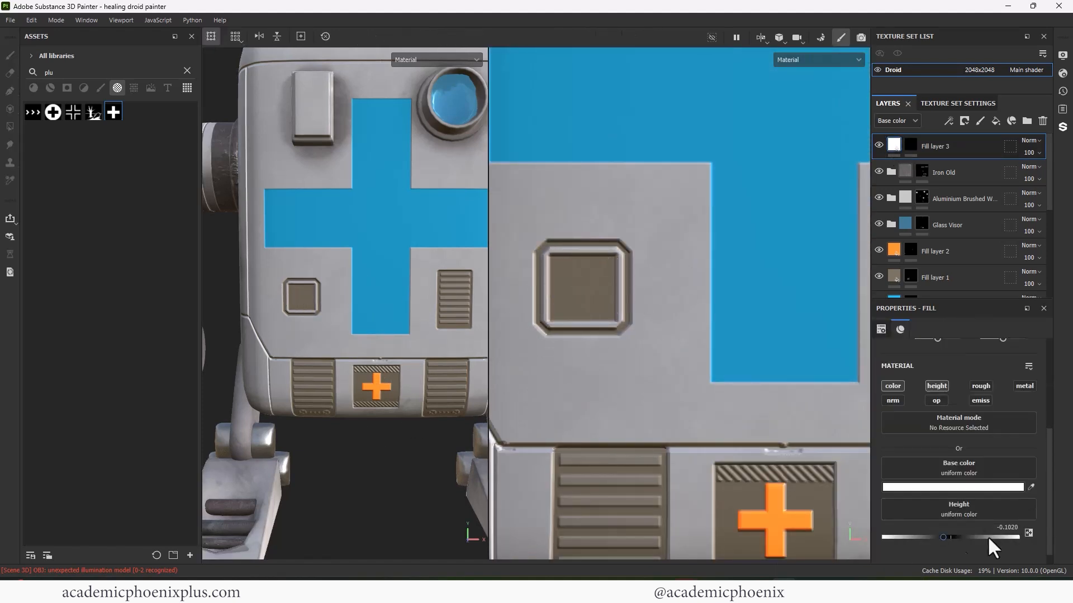
pyautogui.hotkey('ctrl', 'y')
pyautogui.hotkey('ctrl', 'y')
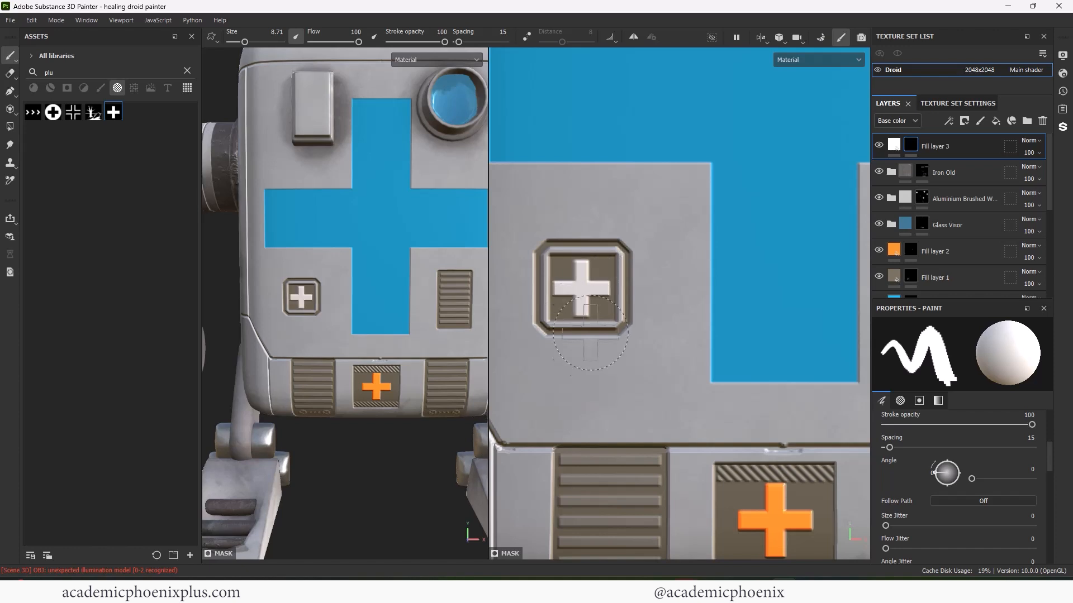
pyautogui.scroll(-5, 346, 386)
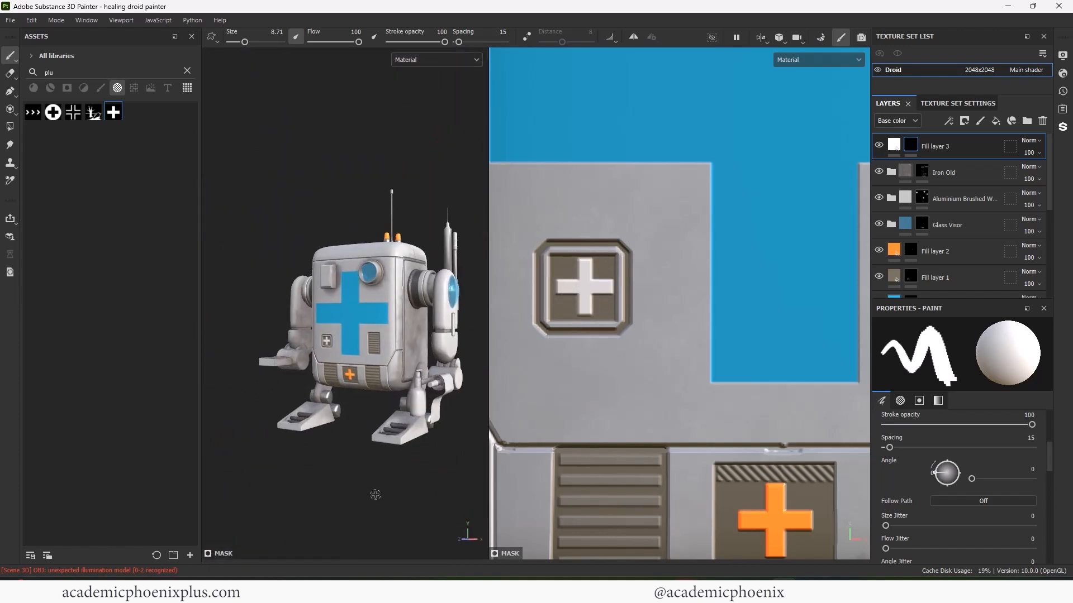
# - Apply 3D Perlin Noise as the blue cross layer's roughness
pyautogui.scroll(5, 331, 170)
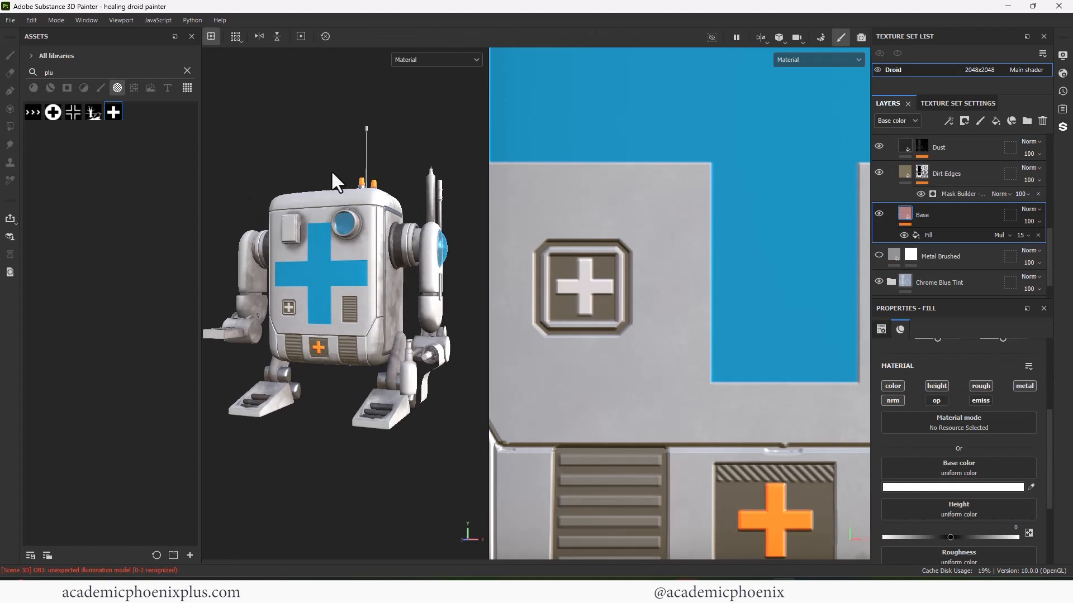
pyautogui.keyDown('alt'); pyautogui.moveTo(331, 170); pyautogui.dragTo(363, 204); pyautogui.keyUp('alt')
pyautogui.moveTo(1050, 255); pyautogui.dragTo(1056, 188)
pyautogui.click(935, 227)
pyautogui.scroll(-5, 1040, 495)
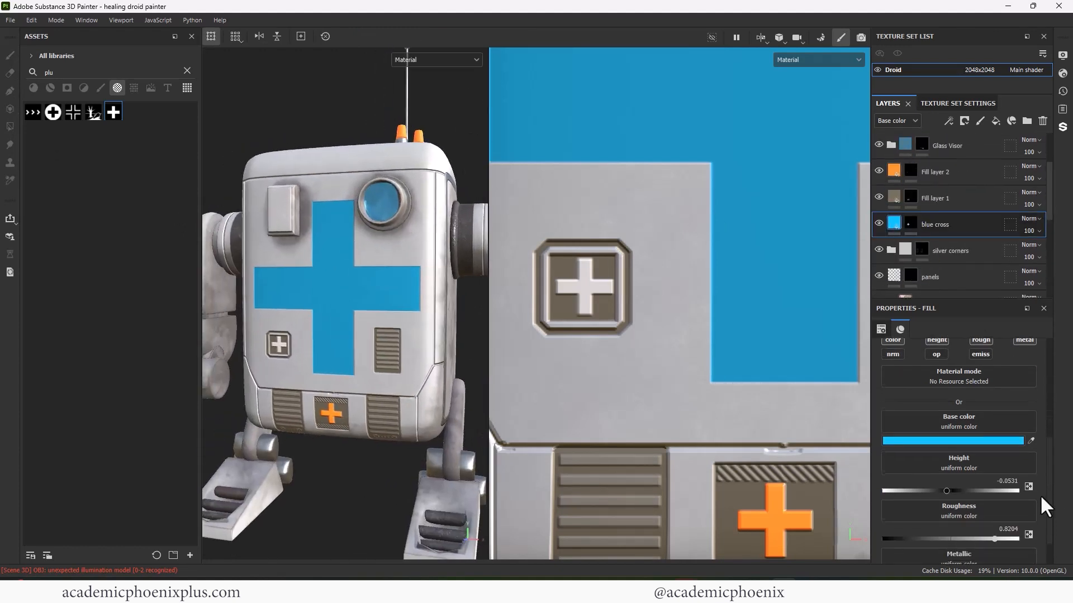
pyautogui.click(956, 482)
pyautogui.click(925, 358)
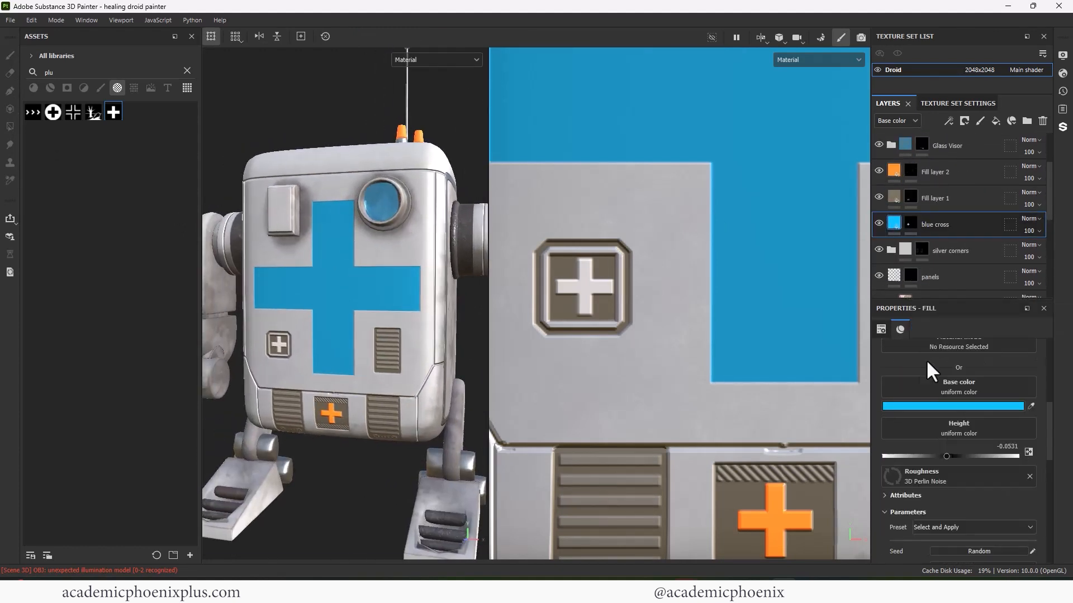
# - Tune the noise: Scale 16.84, Size X 1.81, Size Y 1.14, distortion 0.36, multiplier 1.33
pyautogui.scroll(-5, 978, 435)
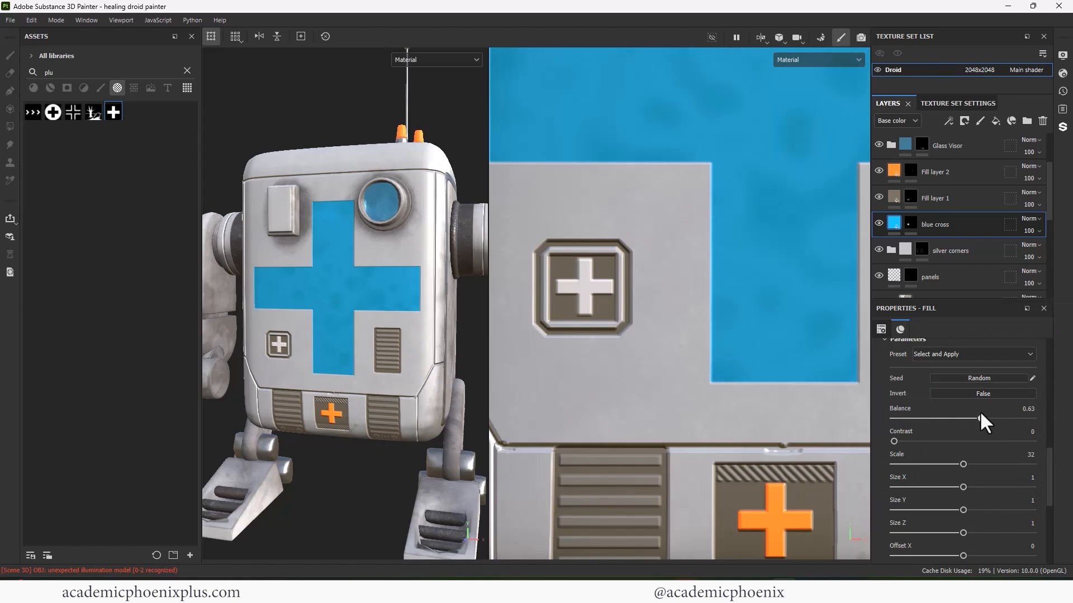
pyautogui.click(990, 418)
pyautogui.click(931, 464)
pyautogui.click(1019, 487)
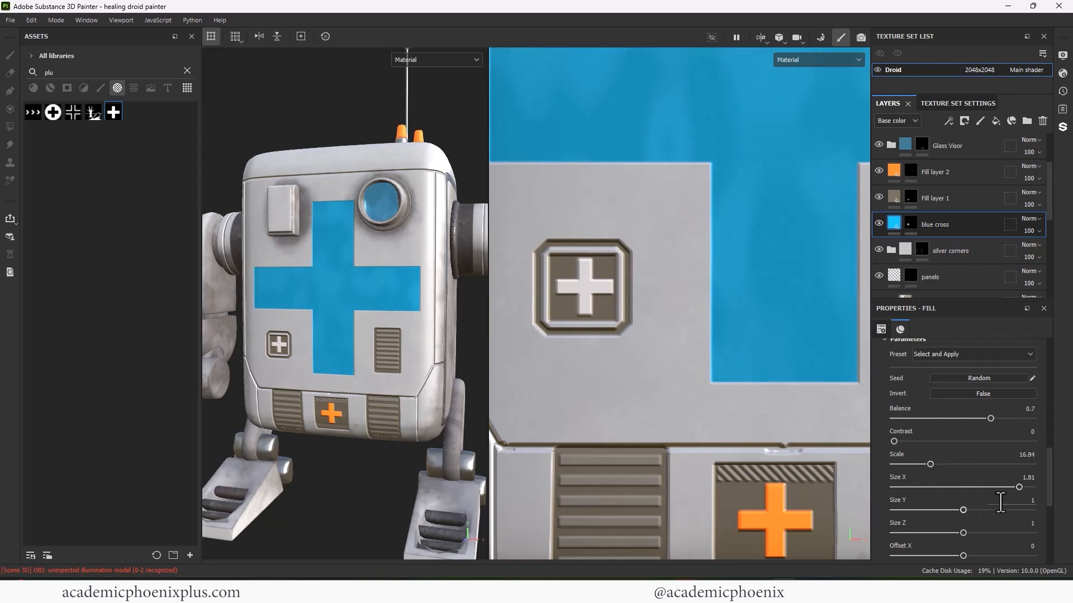
pyautogui.click(973, 510)
pyautogui.click(929, 419)
pyautogui.moveTo(946, 418)
pyautogui.mouseDown()
pyautogui.moveTo(978, 419)
pyautogui.moveTo(948, 419)
pyautogui.mouseUp()
pyautogui.keyDown('alt'); pyautogui.moveTo(363, 453); pyautogui.dragTo(341, 453); pyautogui.keyUp('alt')
pyautogui.scroll(-5, 1050, 490)
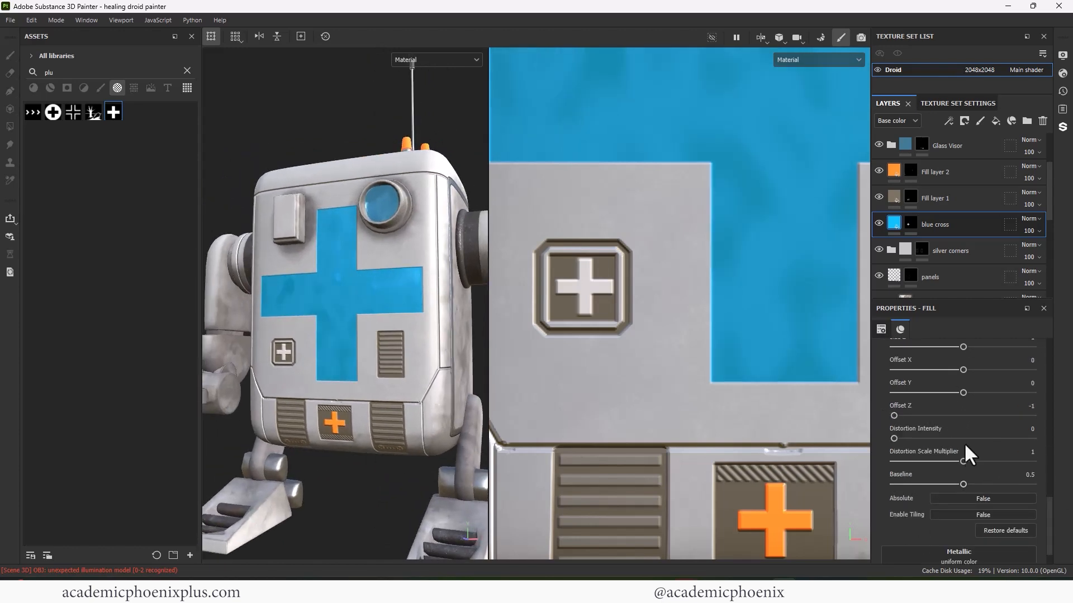
pyautogui.moveTo(944, 438); pyautogui.dragTo(943, 439)
pyautogui.keyDown('alt'); pyautogui.moveTo(433, 467); pyautogui.dragTo(344, 446); pyautogui.keyUp('alt')
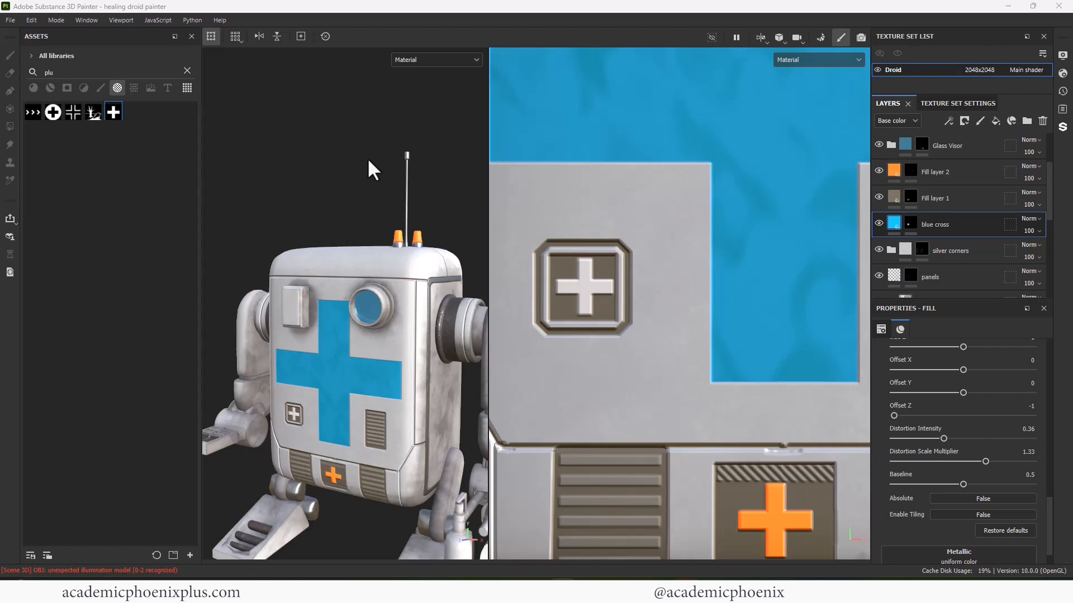
pyautogui.keyDown('alt'); pyautogui.moveTo(363, 363); pyautogui.dragTo(328, 184, button='right'); pyautogui.keyUp('alt')
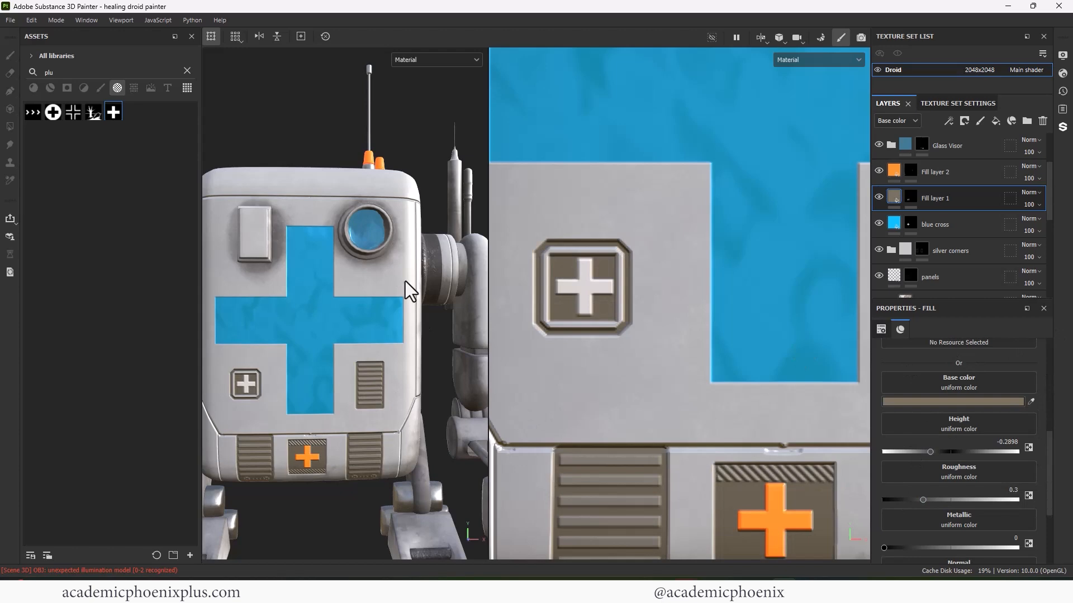
pyautogui.keyDown('alt'); pyautogui.moveTo(411, 291); pyautogui.dragTo(452, 184); pyautogui.keyUp('alt')
# - Set Dirt Edges to Level 0.58, Contrast 0.05, Triplanar Blending Contrast 0.58, Grunge 0.23
pyautogui.moveTo(1051, 215); pyautogui.dragTo(1050, 270)
pyautogui.click(964, 196)
pyautogui.moveTo(940, 429); pyautogui.dragTo(894, 451)
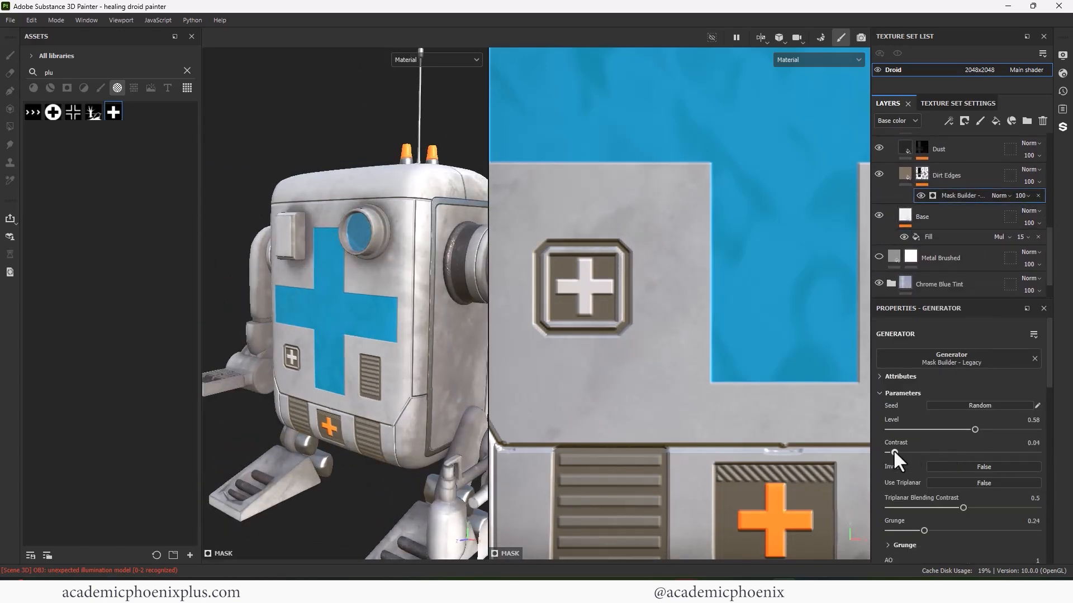
pyautogui.moveTo(963, 508); pyautogui.dragTo(975, 508)
pyautogui.moveTo(923, 530); pyautogui.dragTo(922, 530)
pyautogui.scroll(-3, 338, 395)
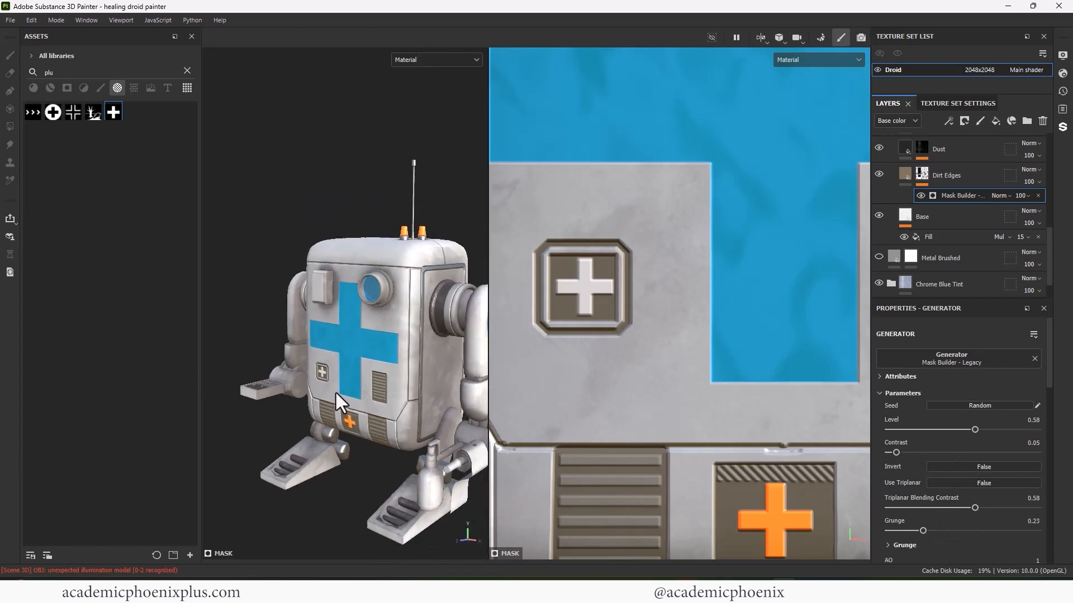
pyautogui.keyDown('alt'); pyautogui.moveTo(339, 394); pyautogui.dragTo(333, 450); pyautogui.keyUp('alt')
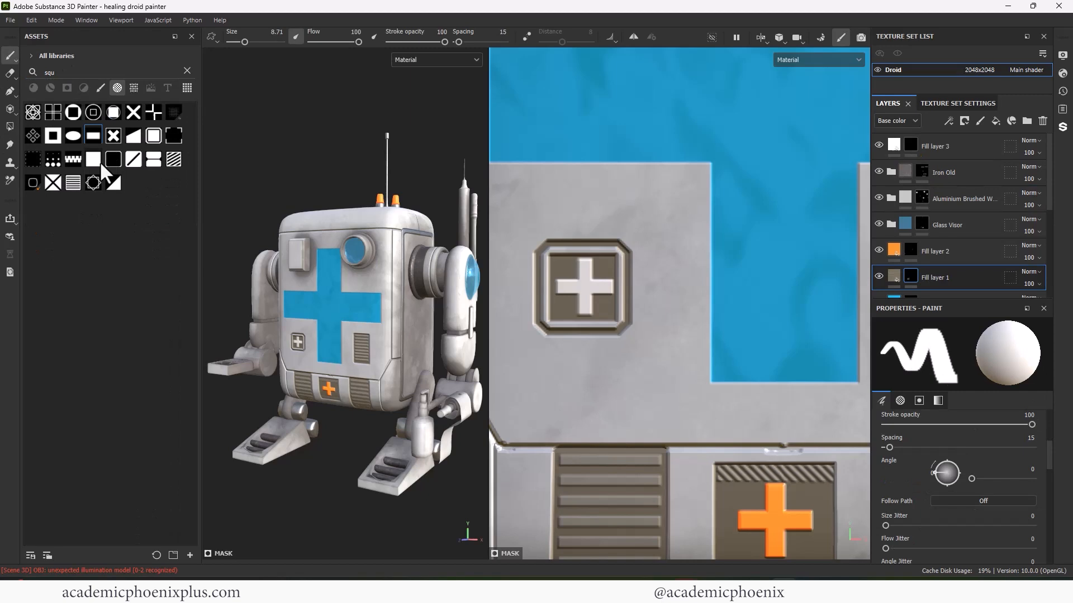
pyautogui.moveTo(336, 336)
pyautogui.keyDown('alt'); pyautogui.mouseDown()
pyautogui.moveTo(290, 335)
pyautogui.moveTo(302, 336)
pyautogui.mouseUp(); pyautogui.keyUp('alt')
pyautogui.scroll(4, 336, 335)
# - Stamp a brown square panel with a lighter inset square on the droid's side
pyautogui.keyDown('alt'); pyautogui.moveTo(391, 318); pyautogui.dragTo(305, 313); pyautogui.keyUp('alt')
pyautogui.keyDown('alt'); pyautogui.moveTo(799, 447); pyautogui.dragTo(567, 255, button='middle'); pyautogui.keyUp('alt')
pyautogui.scroll(-4, 681, 299)
pyautogui.keyDown('alt'); pyautogui.moveTo(819, 319); pyautogui.dragTo(681, 300, button='middle'); pyautogui.keyUp('alt')
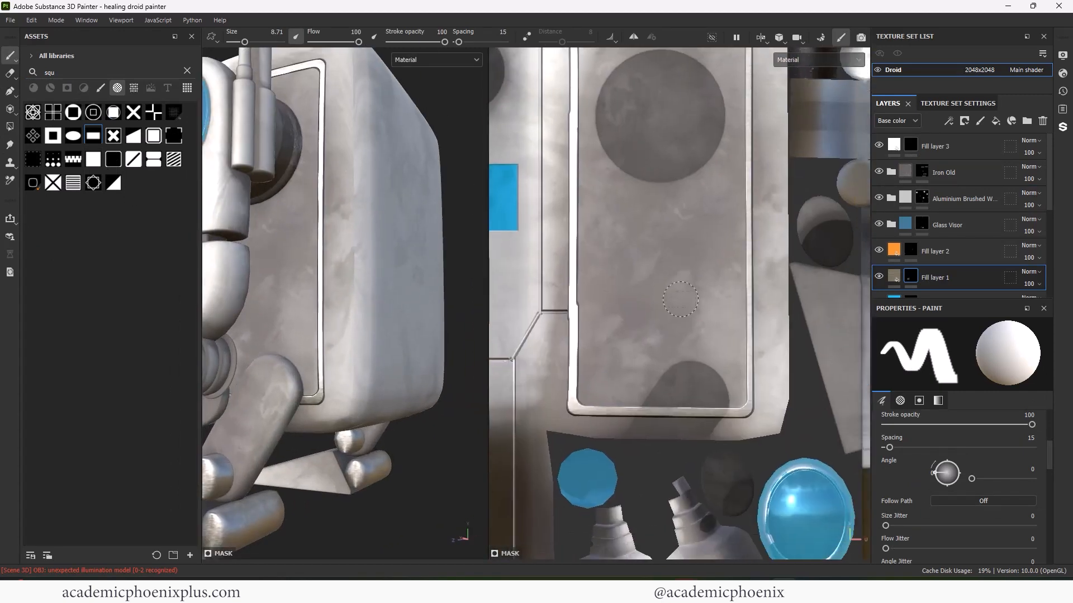
pyautogui.press(']')
pyautogui.press(']')
pyautogui.press(']')
pyautogui.press(']')
pyautogui.press(']')
pyautogui.click(660, 324)
pyautogui.click(670, 311)
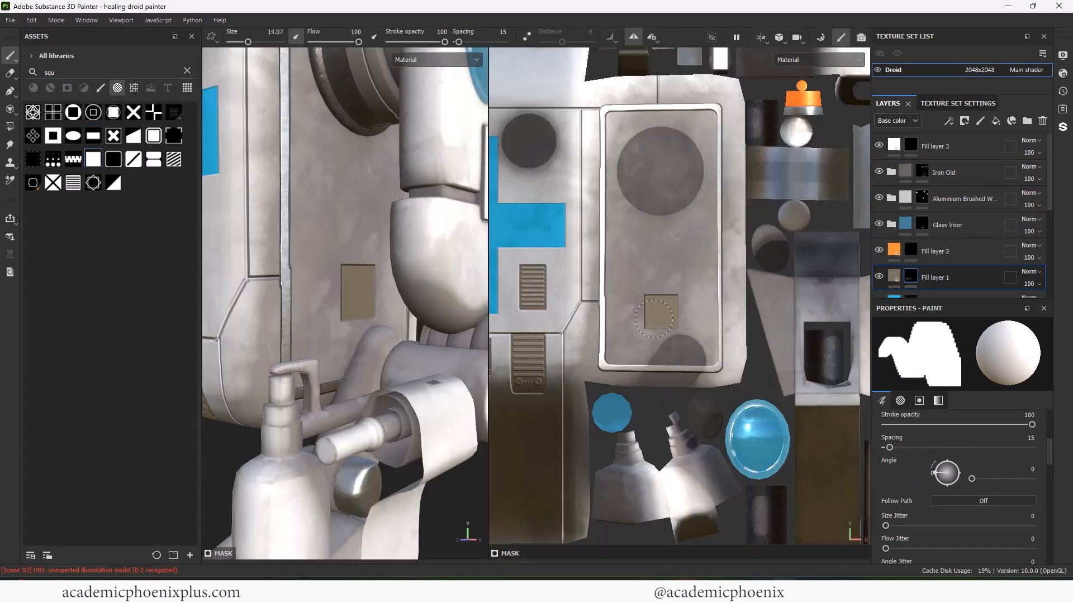
pyautogui.scroll(3, 702, 305)
pyautogui.scroll(-10, 1038, 453)
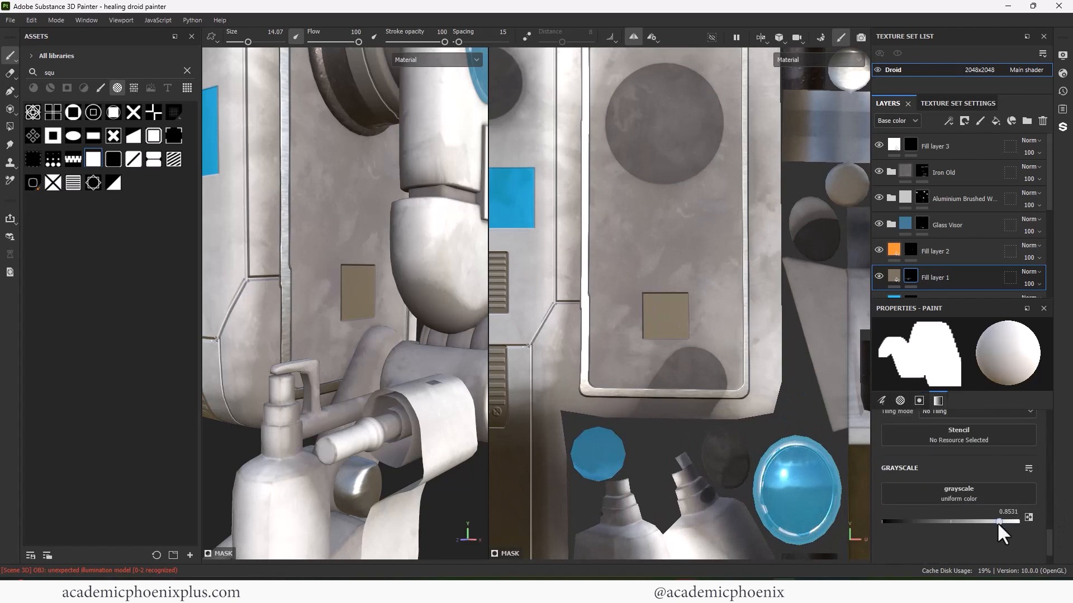
pyautogui.scroll(2, 676, 286)
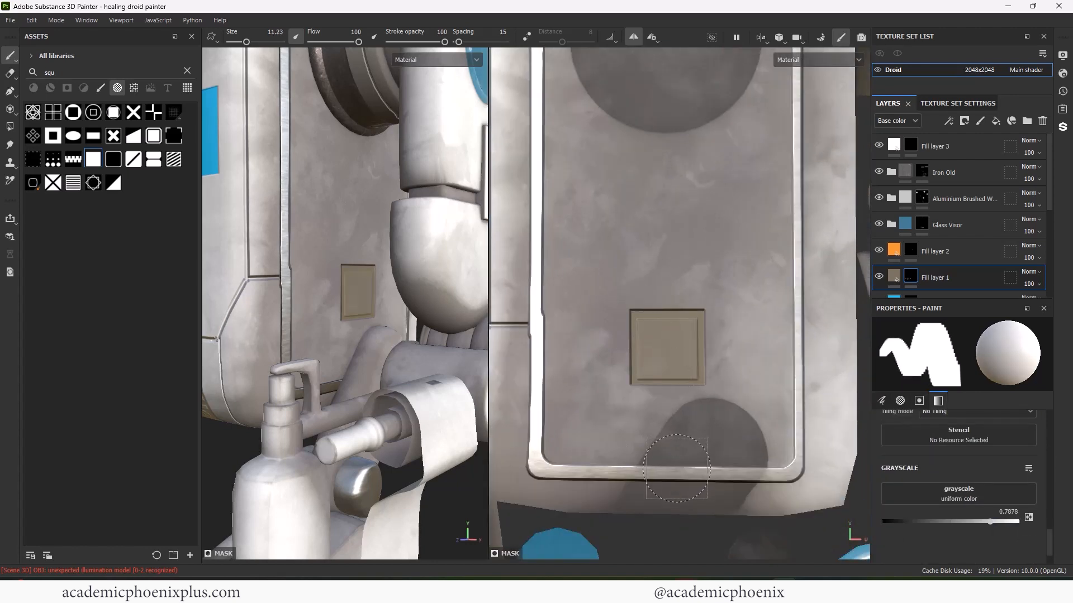
pyautogui.click(668, 349)
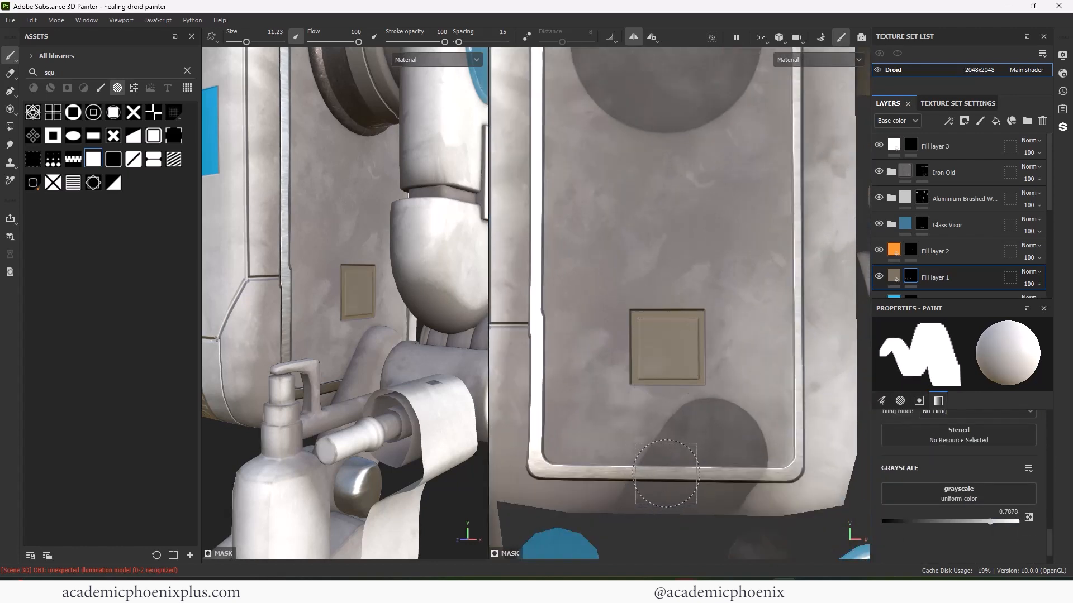
# - Switch to a hard round brush and target the orange Fill layer 2's mask
pyautogui.moveTo(60, 73); pyautogui.dragTo(5, 75)
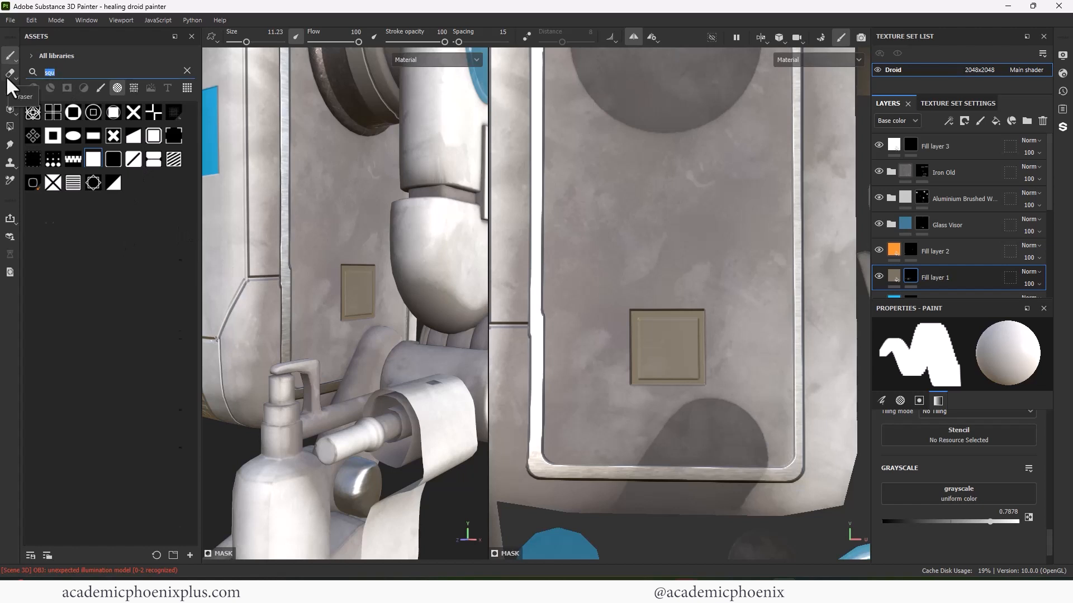
pyautogui.write('lin')
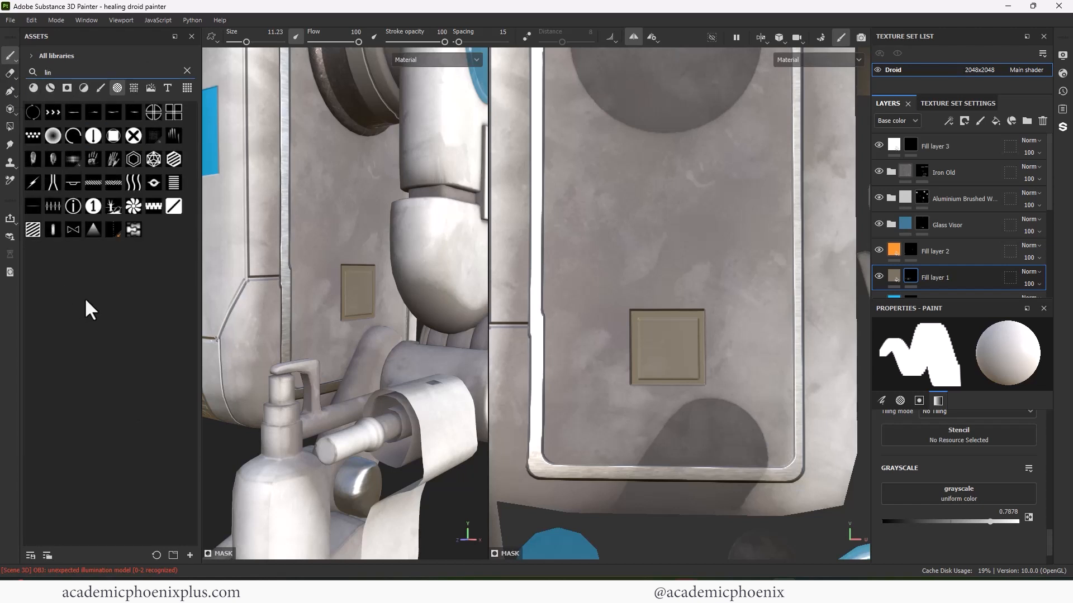
pyautogui.click(101, 88)
pyautogui.click(188, 71)
pyautogui.click(73, 136)
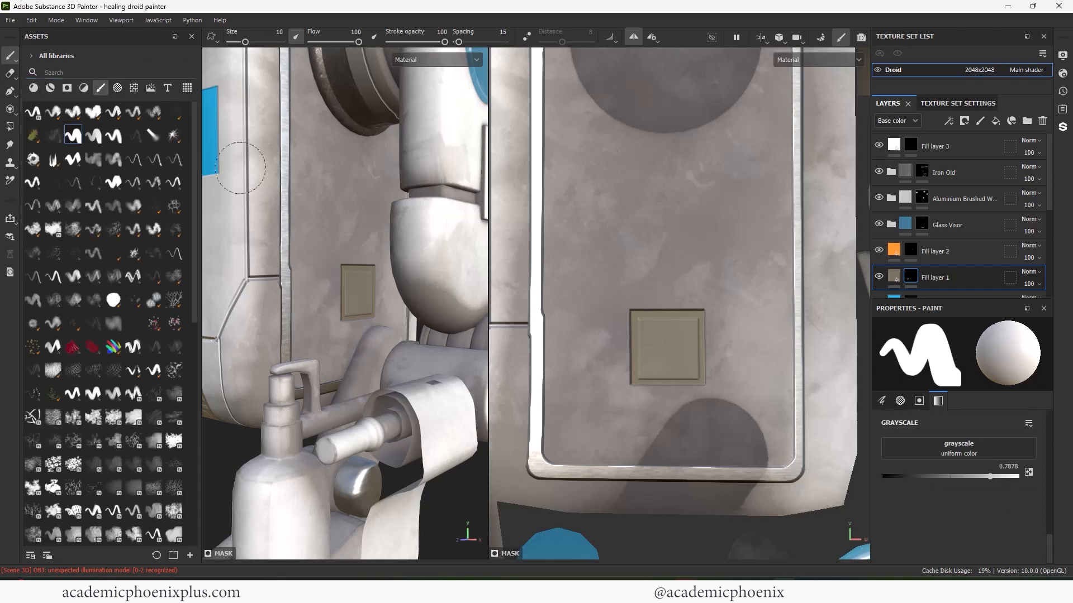
pyautogui.click(911, 250)
# - Paint two straight horizontal orange vent bars across the square panel with a fine brush
pyautogui.keyDown('ctrl'); pyautogui.moveTo(670, 337); pyautogui.dragTo(622, 353, button='right'); pyautogui.keyUp('ctrl')
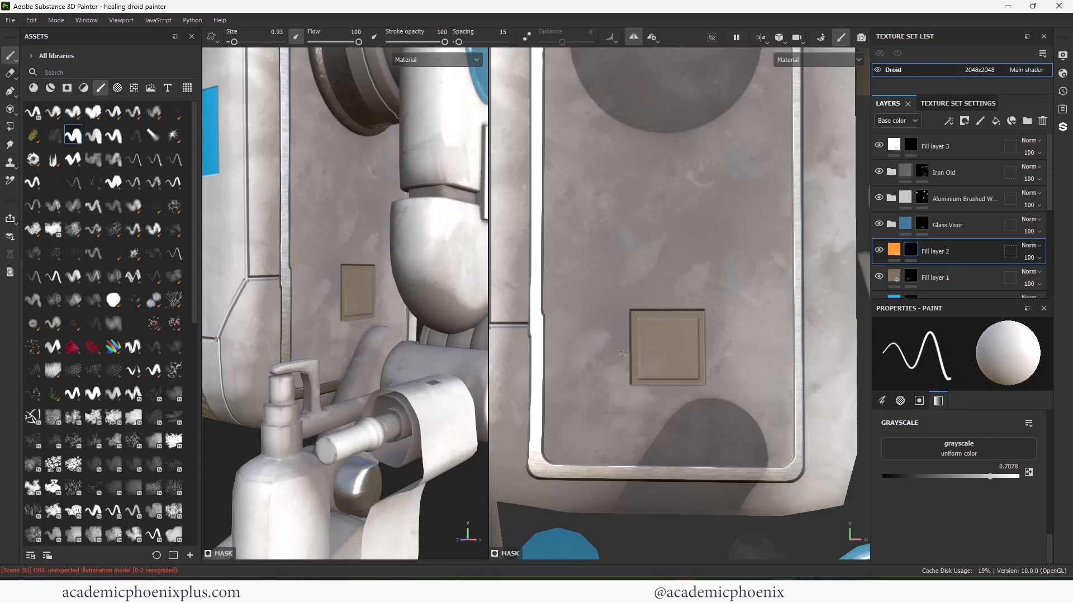
pyautogui.click(650, 334)
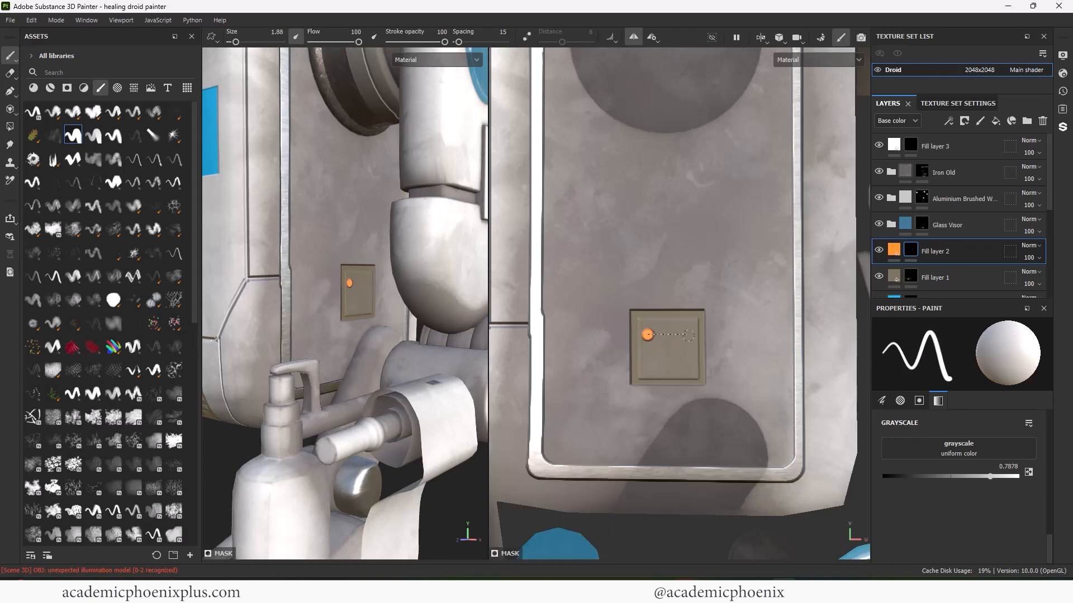
pyautogui.click(647, 359)
pyautogui.keyDown('shift'); pyautogui.click(691, 358); pyautogui.keyUp('shift')
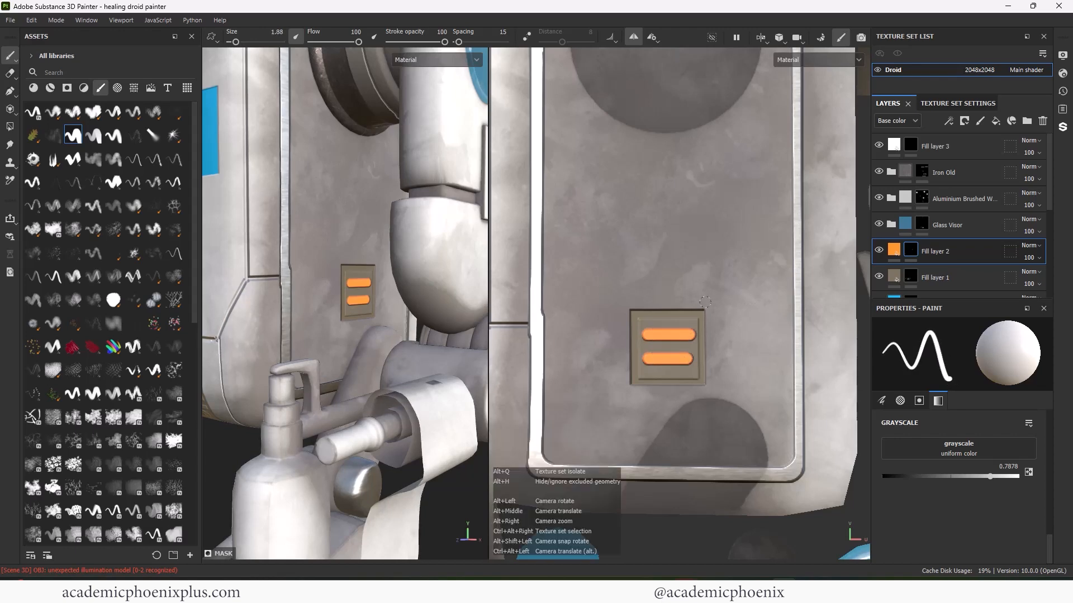
pyautogui.keyDown('alt'); pyautogui.moveTo(380, 291); pyautogui.dragTo(313, 313, button='right'); pyautogui.keyUp('alt')
pyautogui.keyDown('alt'); pyautogui.moveTo(335, 313); pyautogui.dragTo(363, 302); pyautogui.keyUp('alt')
pyautogui.moveTo(651, 329)
pyautogui.keyDown('alt'); pyautogui.mouseDown(button='right')
pyautogui.moveTo(696, 324)
pyautogui.moveTo(637, 334)
pyautogui.mouseUp(button='right'); pyautogui.keyUp('alt')
pyautogui.hotkey('ctrl', 'z')
pyautogui.hotkey('ctrl', 'z')
pyautogui.hotkey('ctrl', 'z')
pyautogui.hotkey('ctrl', 'z')
pyautogui.click(645, 330)
pyautogui.keyDown('shift'); pyautogui.click(738, 329); pyautogui.keyUp('shift')
pyautogui.click(643, 365)
pyautogui.keyDown('shift'); pyautogui.click(740, 363); pyautogui.keyUp('shift')
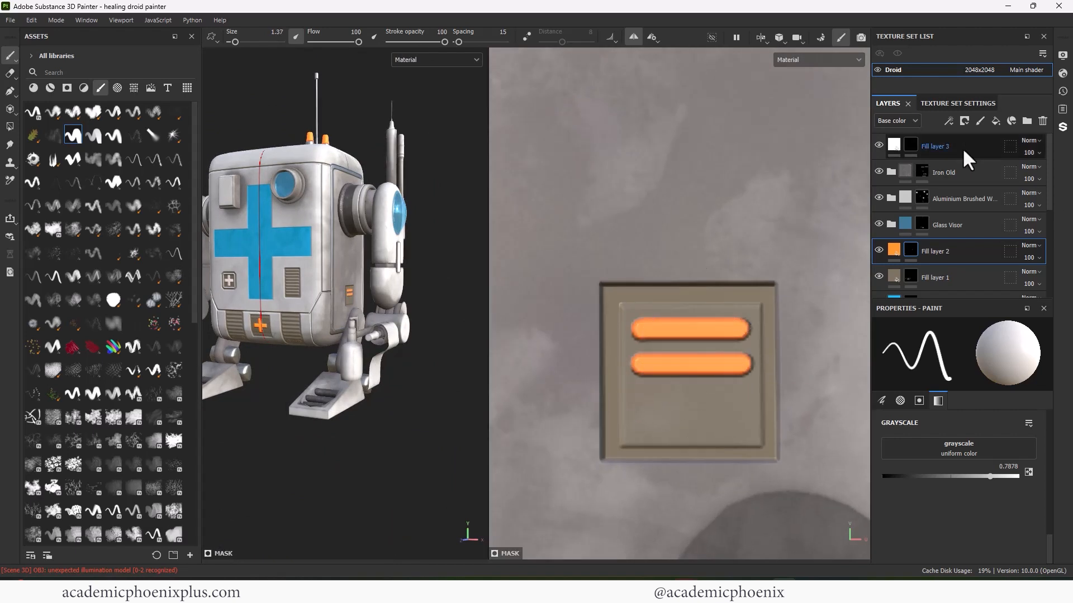
# - Rename the layer with the white plus to 'white cross'
pyautogui.doubleClick(927, 148)
pyautogui.write('white cross')
pyautogui.press('Return')
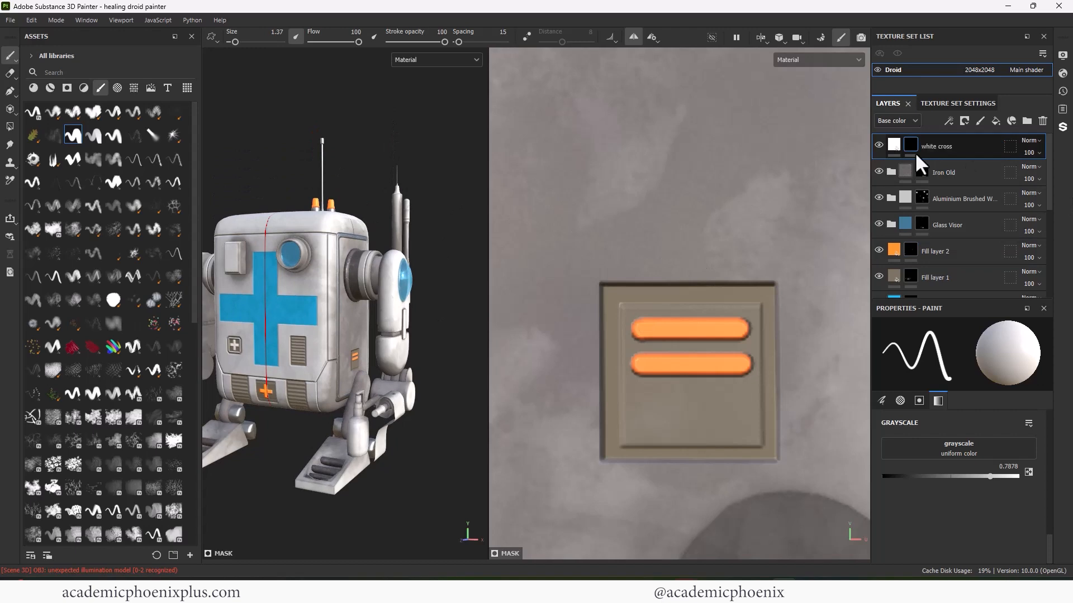
pyautogui.keyDown('alt'); pyautogui.moveTo(737, 334); pyautogui.dragTo(659, 339, button='right'); pyautogui.keyUp('alt')
pyautogui.keyDown('alt'); pyautogui.moveTo(697, 206); pyautogui.dragTo(678, 243, button='middle'); pyautogui.keyUp('alt')
# - Use the bar alpha to stamp a bar near the side panel's top
pyautogui.click(118, 89)
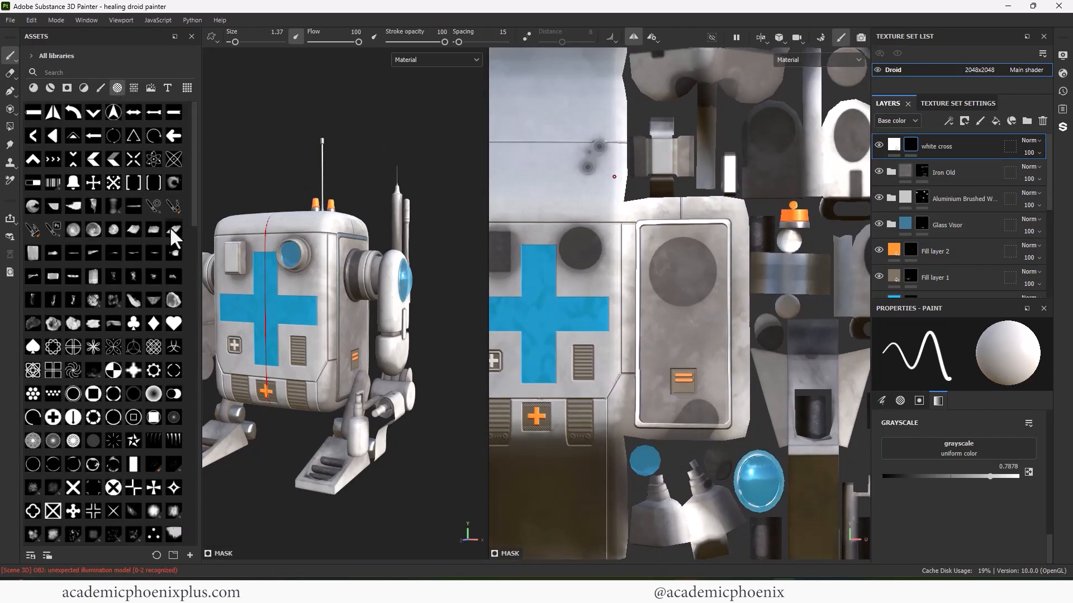
pyautogui.click(33, 112)
pyautogui.scroll(3, 692, 228)
pyautogui.keyDown('ctrl'); pyautogui.moveTo(677, 234); pyautogui.dragTo(710, 234, button='right'); pyautogui.keyUp('ctrl')
pyautogui.click(875, 230)
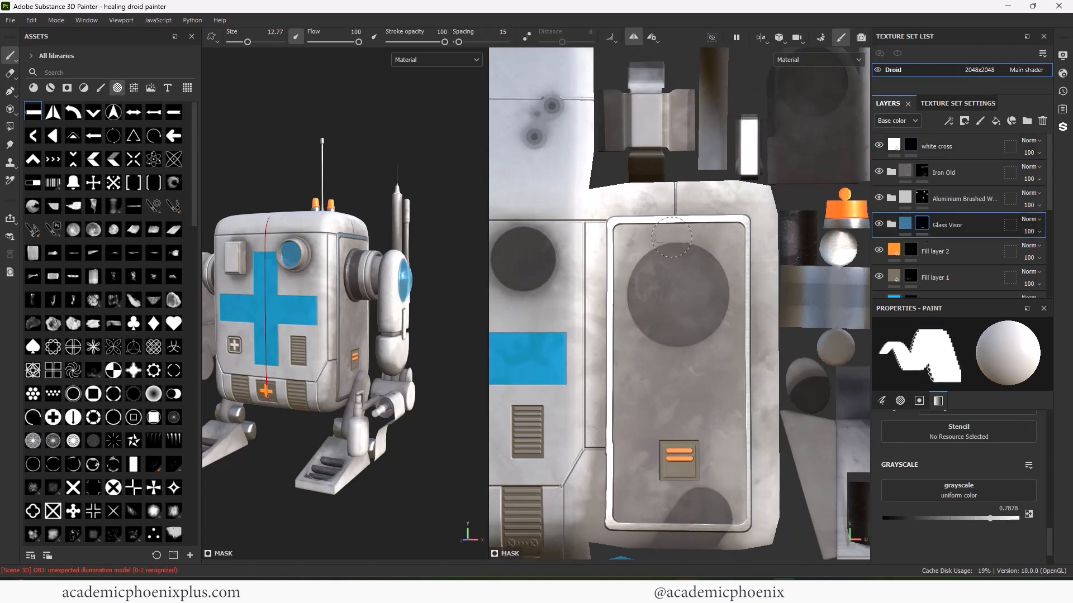
pyautogui.click(936, 148)
pyautogui.click(673, 236)
# - Move the Glass Visor folder and the blue cross layer to the top of the stack
pyautogui.moveTo(921, 224)
pyautogui.mouseDown()
pyautogui.moveTo(937, 135)
pyautogui.moveTo(973, 170)
pyautogui.moveTo(973, 239)
pyautogui.mouseUp()
pyautogui.moveTo(958, 294); pyautogui.dragTo(946, 136)
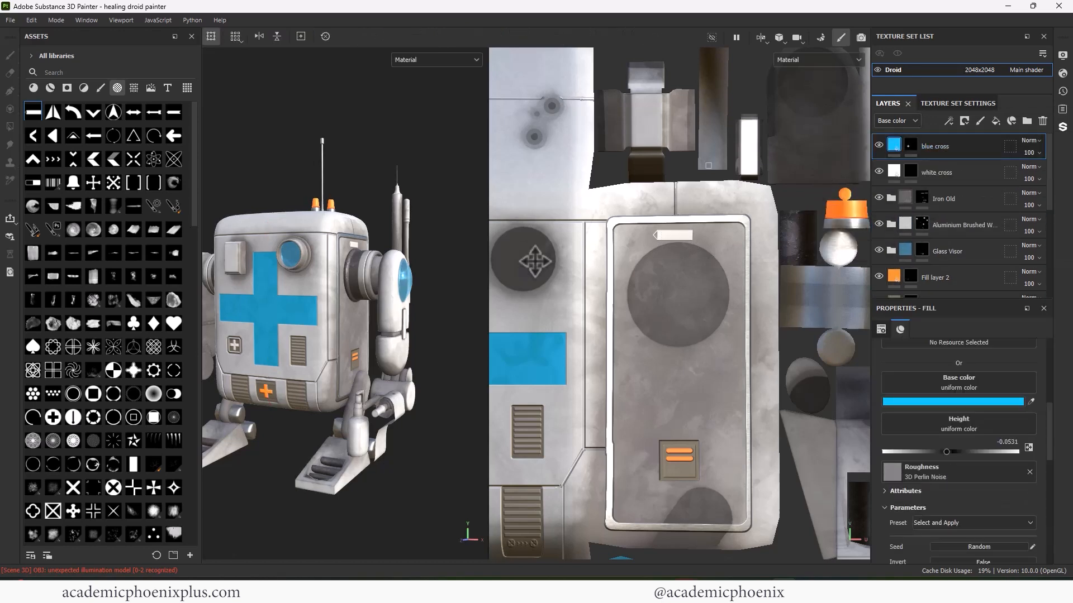
pyautogui.click(911, 147)
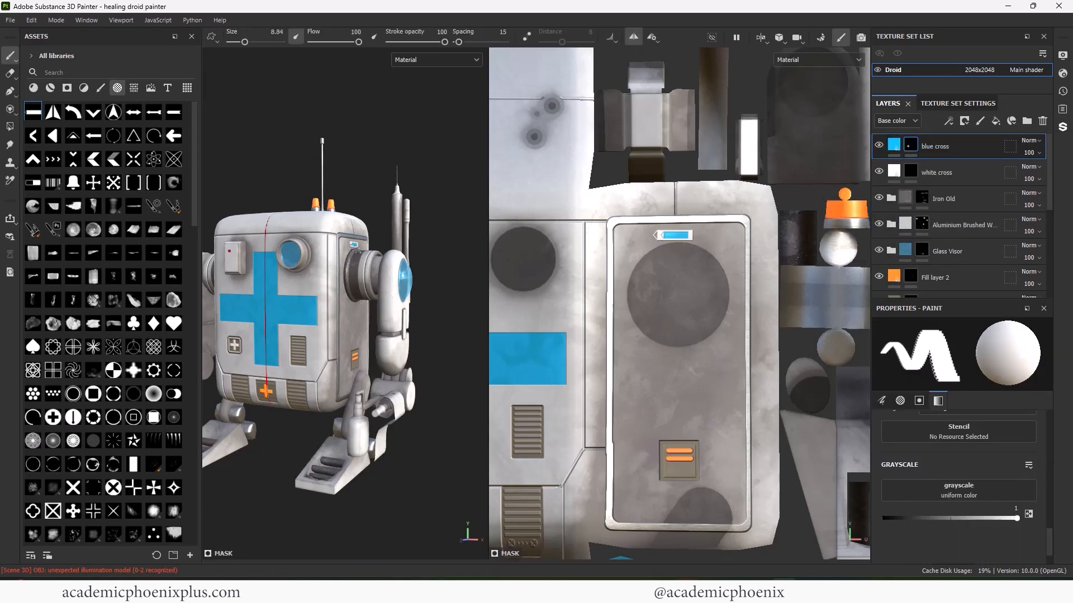
pyautogui.scroll(8, 351, 245)
pyautogui.keyDown('alt'); pyautogui.moveTo(363, 251); pyautogui.dragTo(342, 244); pyautogui.keyUp('alt')
pyautogui.scroll(-10, 321, 251)
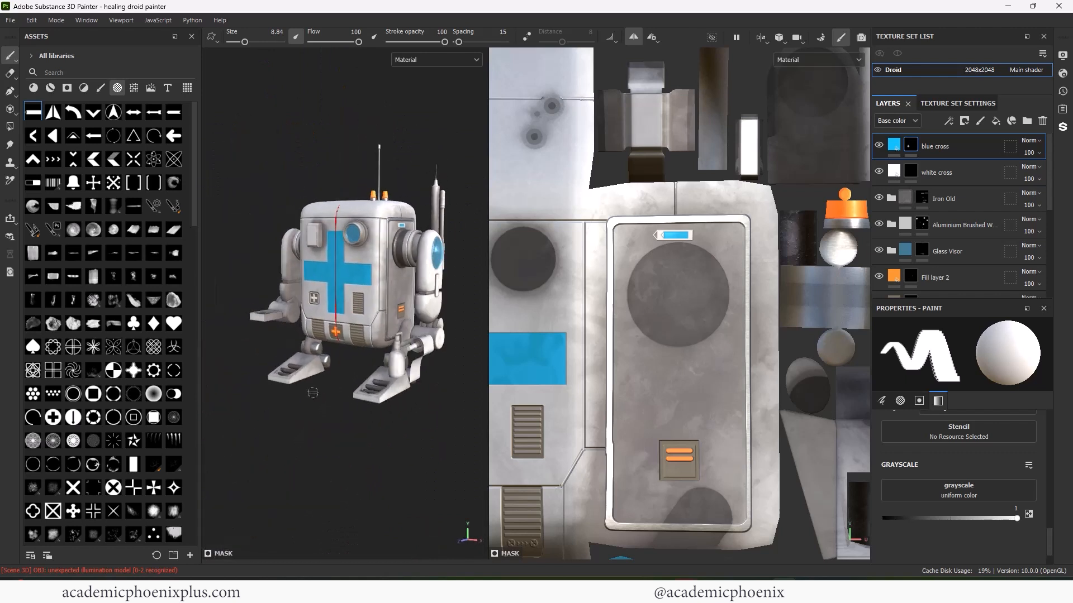
# - Stamp a white arrow shape below the dark circle on the Iron Old layer's mask
pyautogui.click(923, 172)
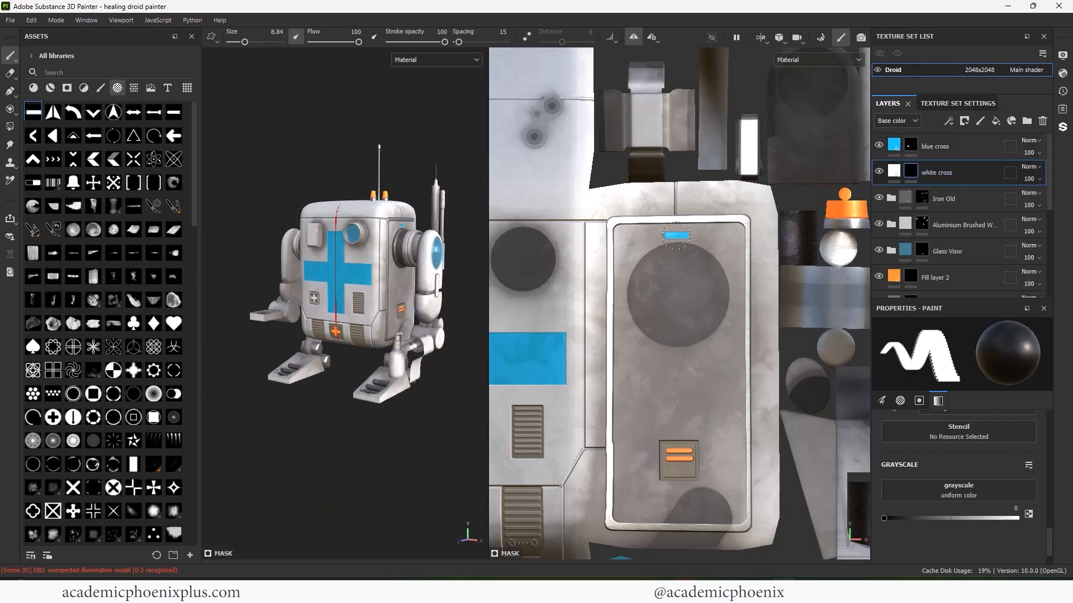
pyautogui.press(']')
pyautogui.click(922, 198)
pyautogui.press('x')
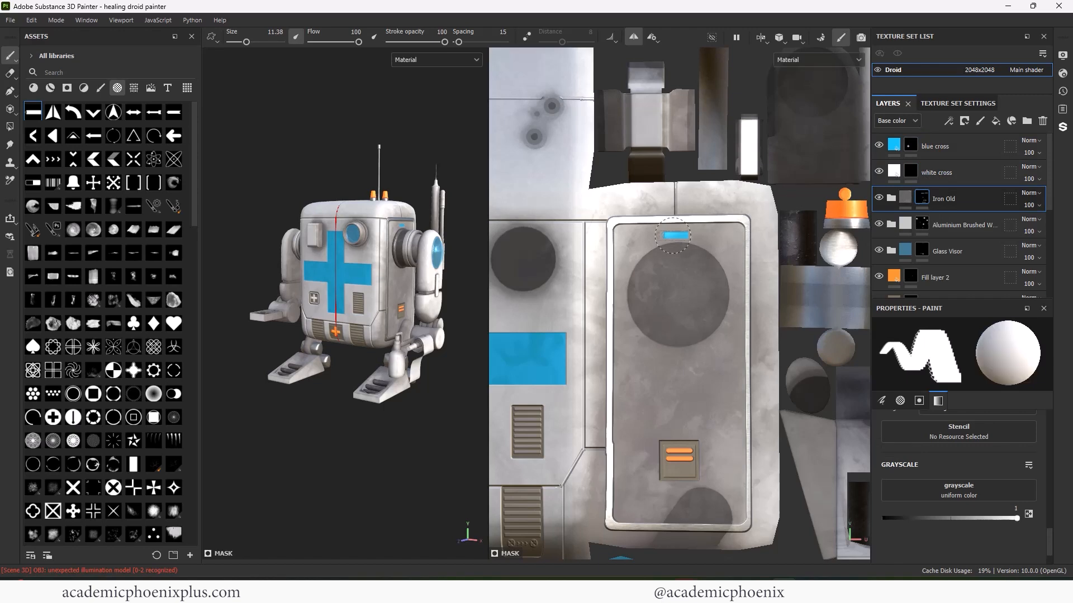
pyautogui.scroll(3, 677, 231)
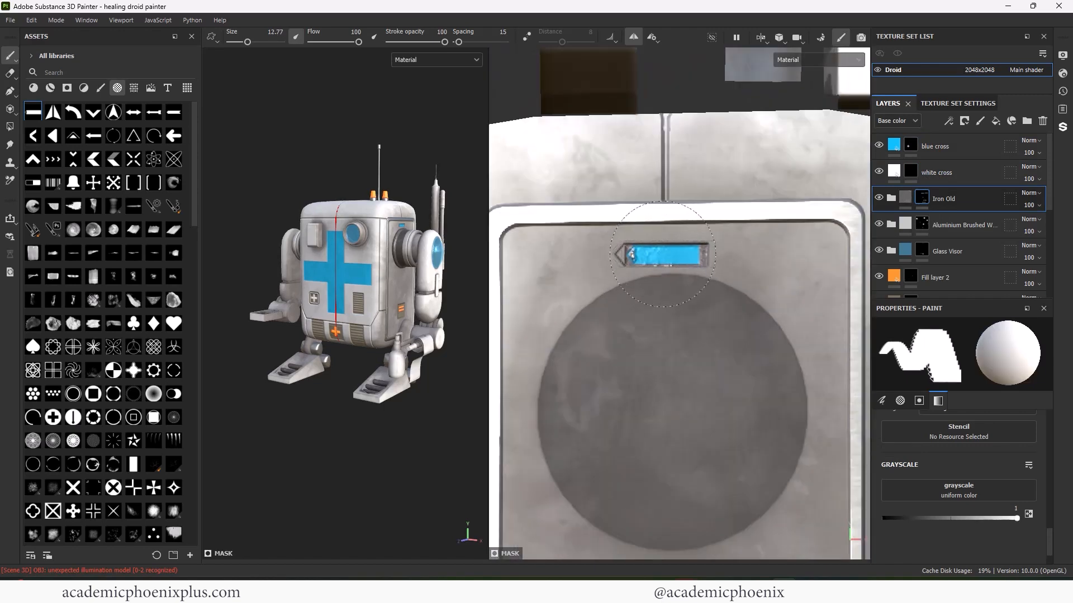
pyautogui.keyDown('alt'); pyautogui.moveTo(641, 470); pyautogui.dragTo(646, 171, button='middle'); pyautogui.keyUp('alt')
pyautogui.press(']')
pyautogui.press(']')
pyautogui.press(']')
pyautogui.press(']')
pyautogui.press(']')
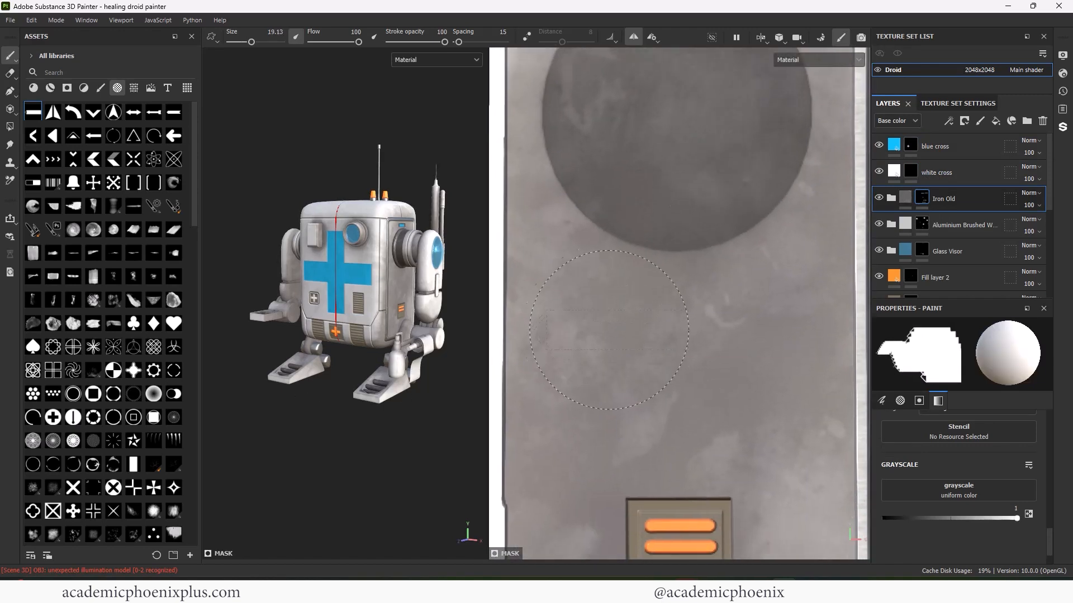
pyautogui.click(609, 337)
# - Load the striped line alpha with paint value about 0.6 and a smaller brush
pyautogui.click(60, 76)
pyautogui.write('line')
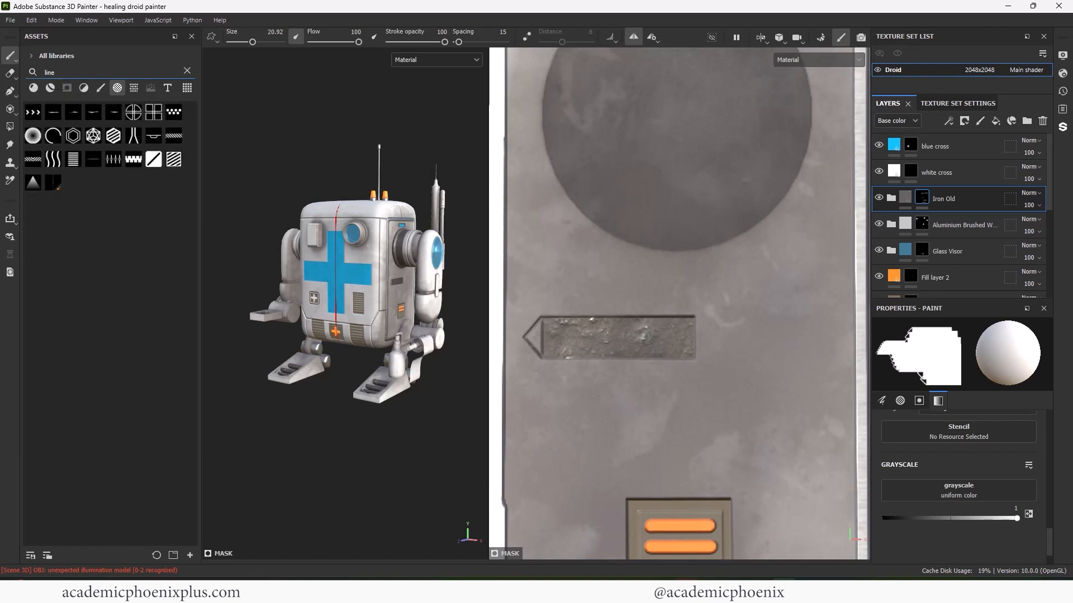
pyautogui.click(175, 136)
pyautogui.moveTo(1016, 538); pyautogui.dragTo(965, 539)
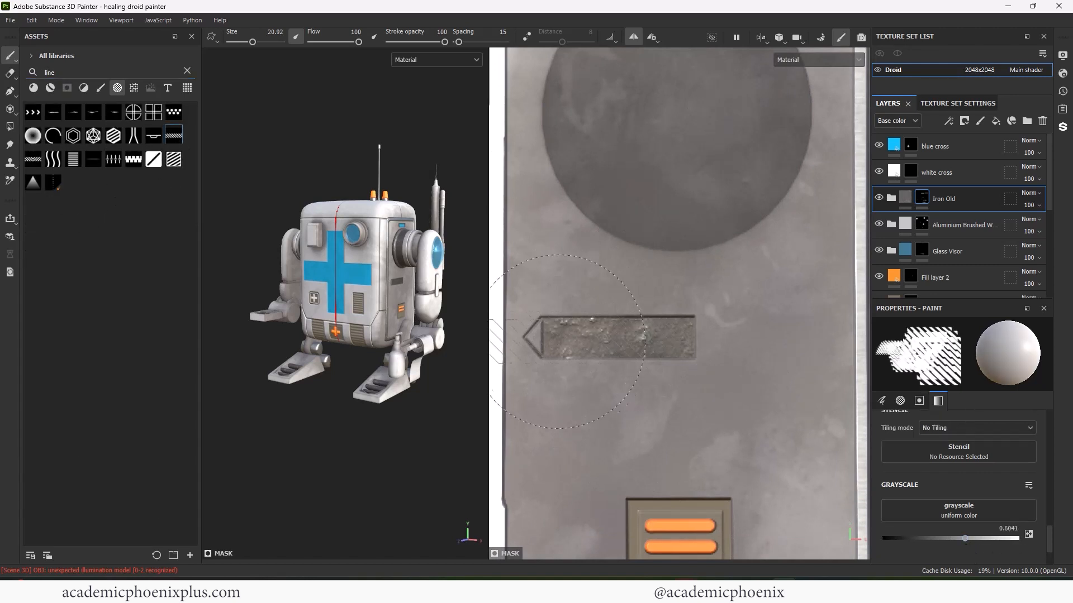
pyautogui.press('[')
pyautogui.press('[')
pyautogui.moveTo(389, 414)
pyautogui.keyDown('alt'); pyautogui.mouseDown()
pyautogui.moveTo(395, 441)
pyautogui.moveTo(378, 423)
pyautogui.mouseUp(); pyautogui.keyUp('alt')
pyautogui.keyDown('alt'); pyautogui.moveTo(378, 423); pyautogui.dragTo(367, 301, button='right'); pyautogui.keyUp('alt')
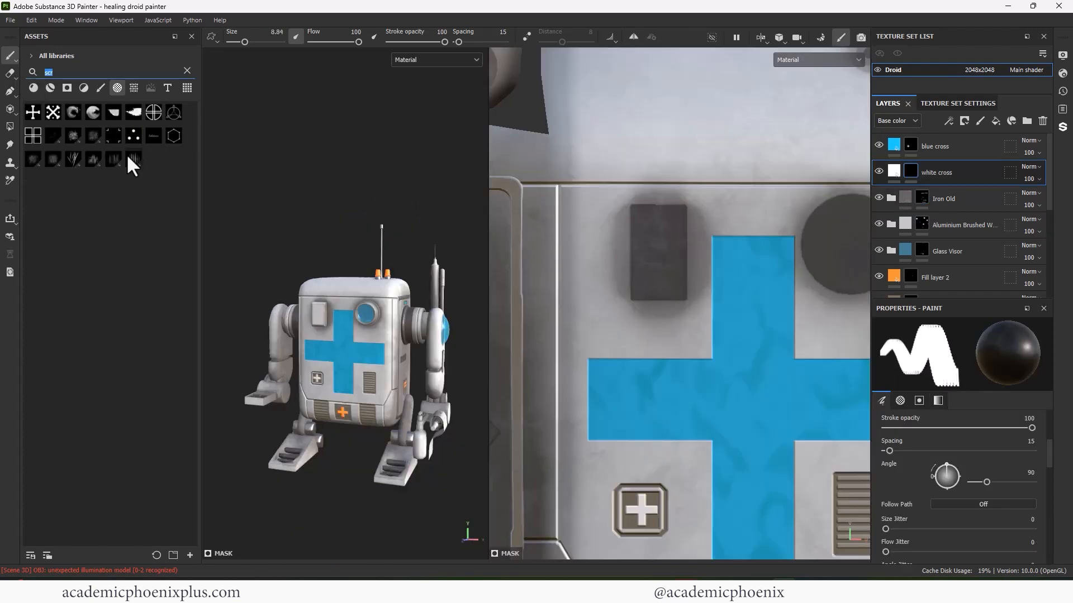
# - Pick a smooth round alpha and rename the panels layer to 'panels height'
pyautogui.scroll(-3, 185, 221)
pyautogui.click(74, 277)
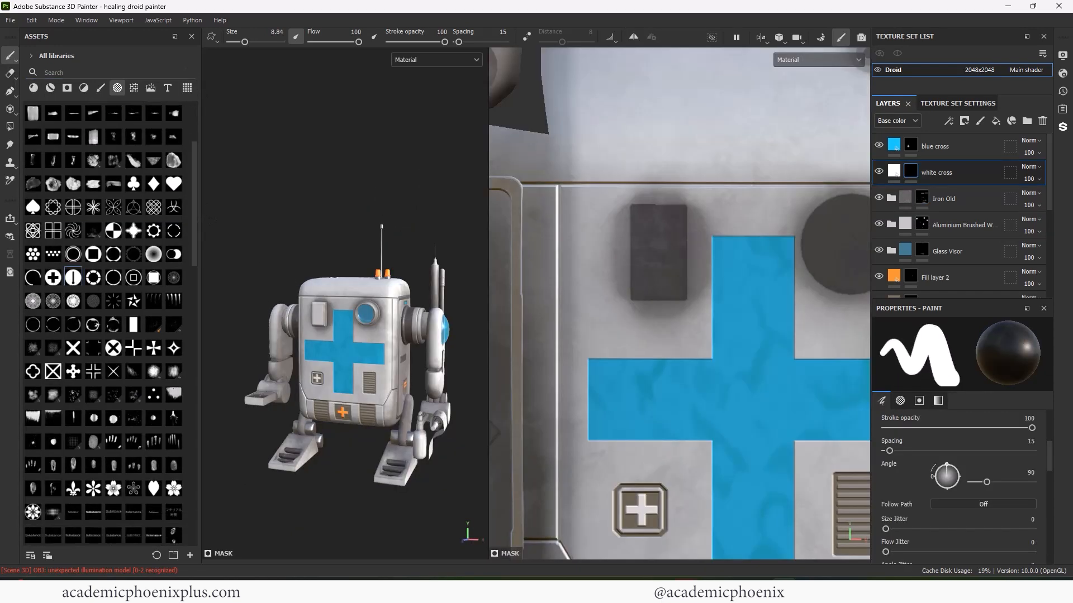
pyautogui.scroll(-5, 1045, 204)
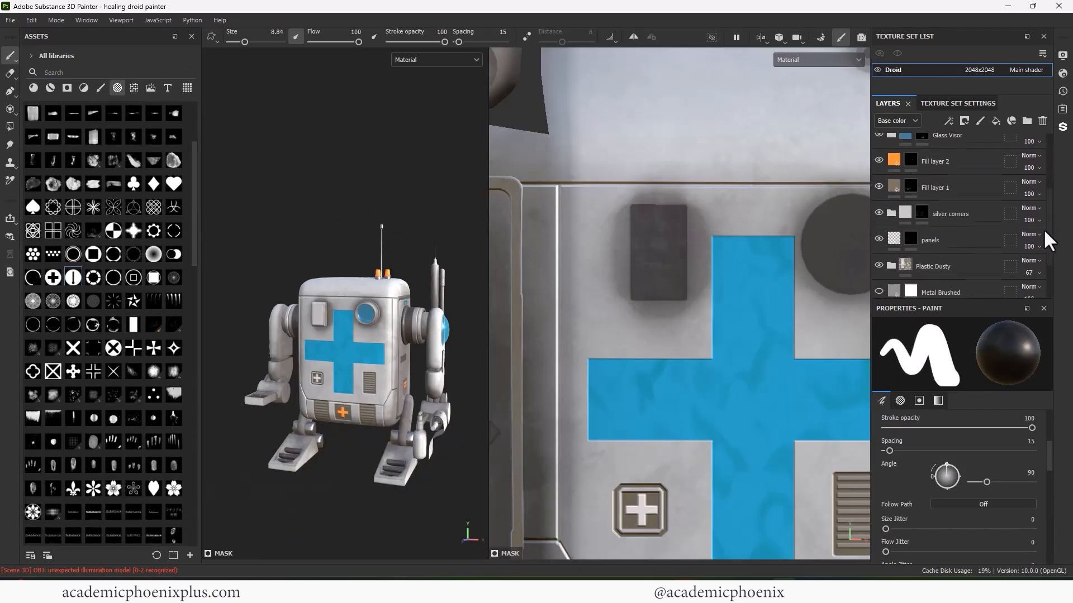
pyautogui.click(944, 240)
pyautogui.doubleClick(956, 228)
pyautogui.write('height')
pyautogui.press('Return')
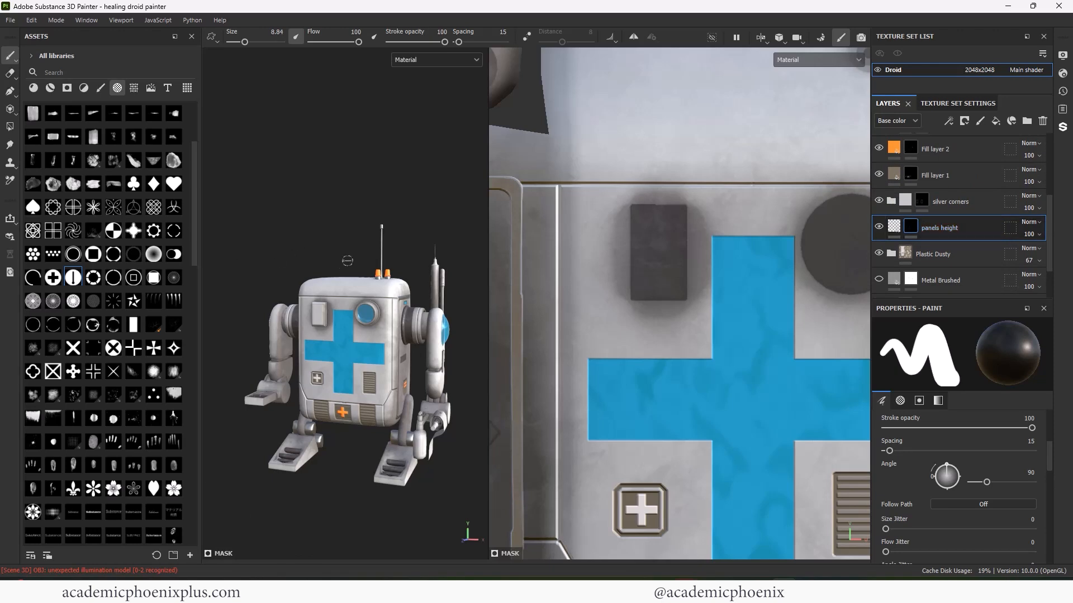
# - Stamp a white screw on the droid's left side panel
pyautogui.moveTo(348, 260)
pyautogui.keyDown('alt'); pyautogui.mouseDown(button='right')
pyautogui.moveTo(412, 269)
pyautogui.moveTo(399, 264)
pyautogui.mouseUp(button='right'); pyautogui.keyUp('alt')
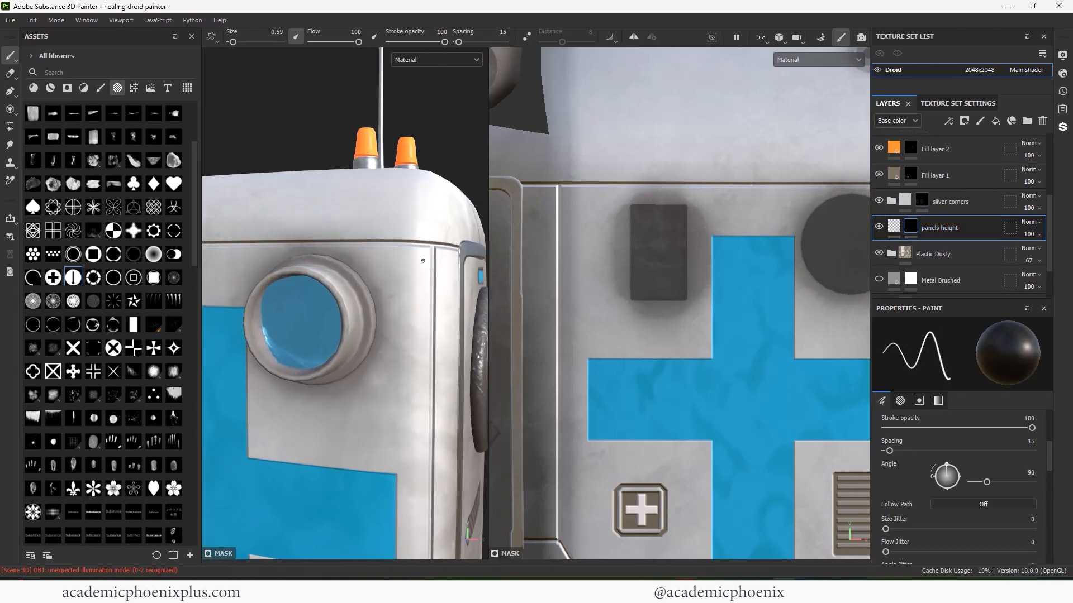
pyautogui.keyDown('alt'); pyautogui.moveTo(423, 261); pyautogui.dragTo(422, 282); pyautogui.keyUp('alt')
pyautogui.press('x')
pyautogui.keyDown('ctrl'); pyautogui.moveTo(422, 268); pyautogui.dragTo(429, 268, button='right'); pyautogui.keyUp('ctrl')
pyautogui.click(419, 262)
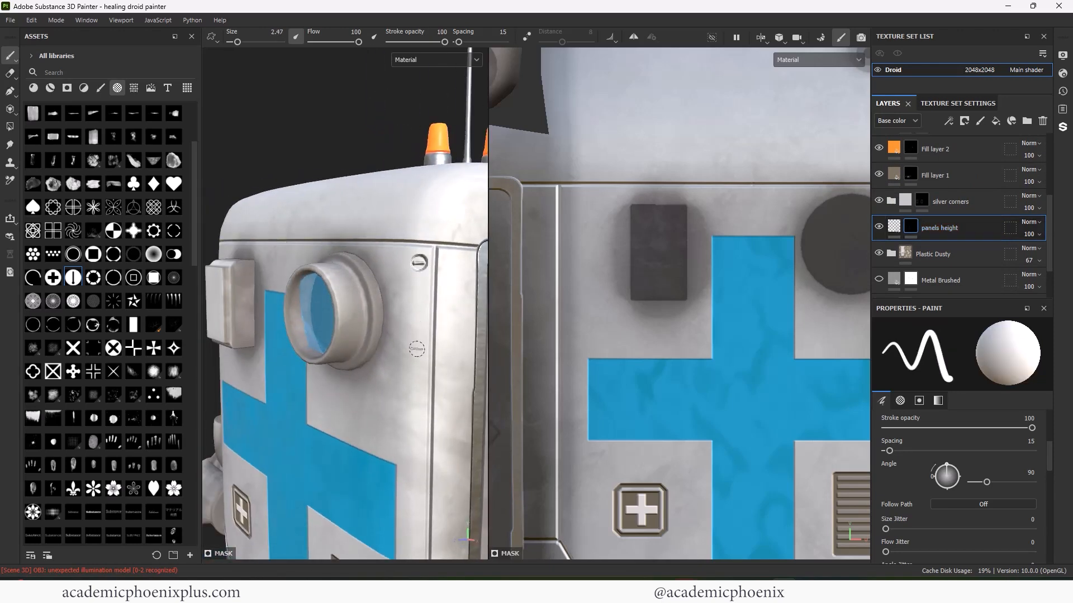
pyautogui.keyDown('alt'); pyautogui.moveTo(404, 268); pyautogui.dragTo(340, 204); pyautogui.keyUp('alt')
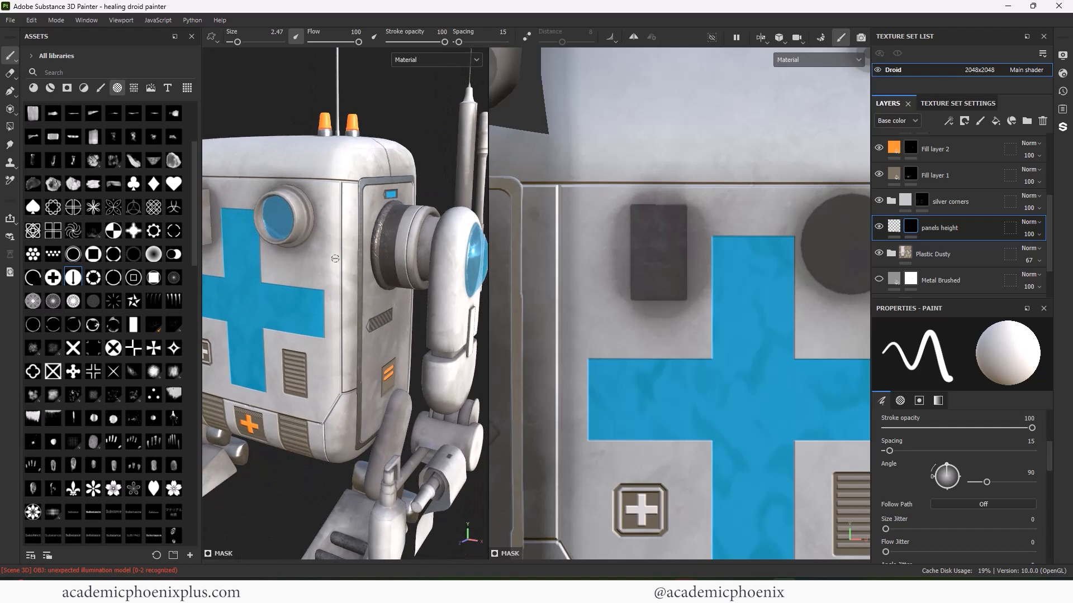
# - Duplicate the panels height layer, name the copy 'height', and enable its colour channel
pyautogui.hotkey('ctrl', 'd')
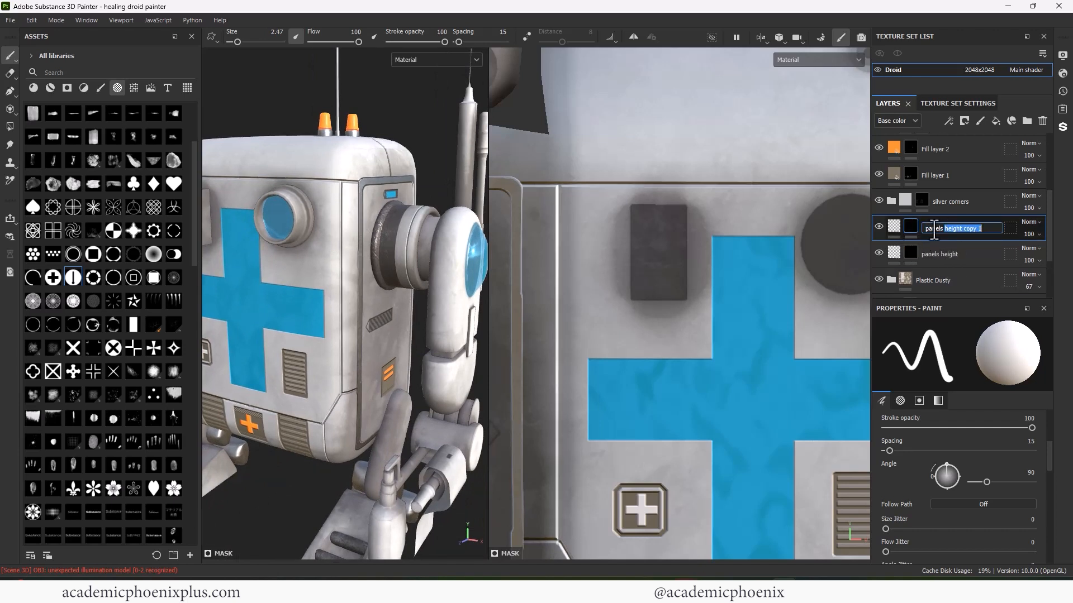
pyautogui.write('h')
pyautogui.moveTo(943, 232); pyautogui.dragTo(992, 248)
pyautogui.press('BackSpace')
pyautogui.click(894, 226)
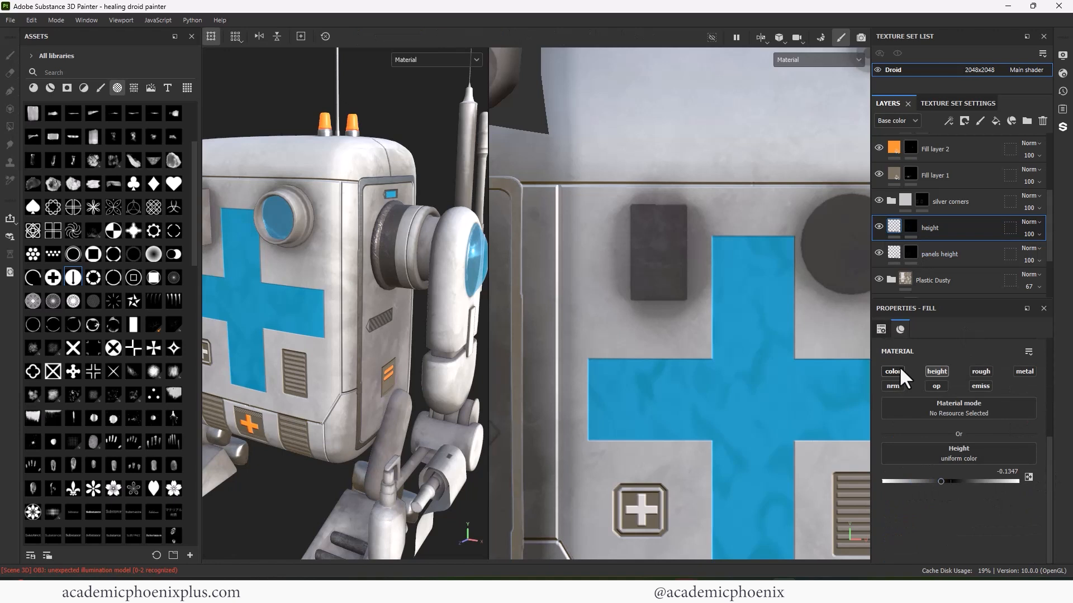
pyautogui.click(901, 371)
pyautogui.click(916, 473)
# - Stamp a screw on the height layer's mask and adjust its base colour, undoing the stamp
pyautogui.keyDown('alt'); pyautogui.moveTo(449, 204); pyautogui.dragTo(403, 193); pyautogui.keyUp('alt')
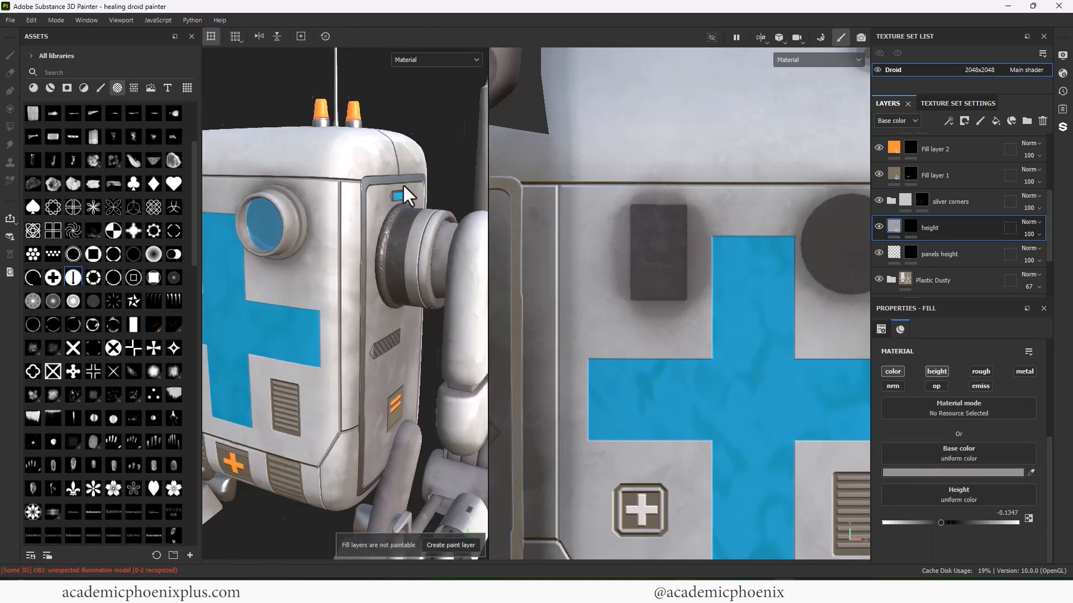
pyautogui.scroll(1, 358, 190)
pyautogui.click(911, 226)
pyautogui.click(330, 192)
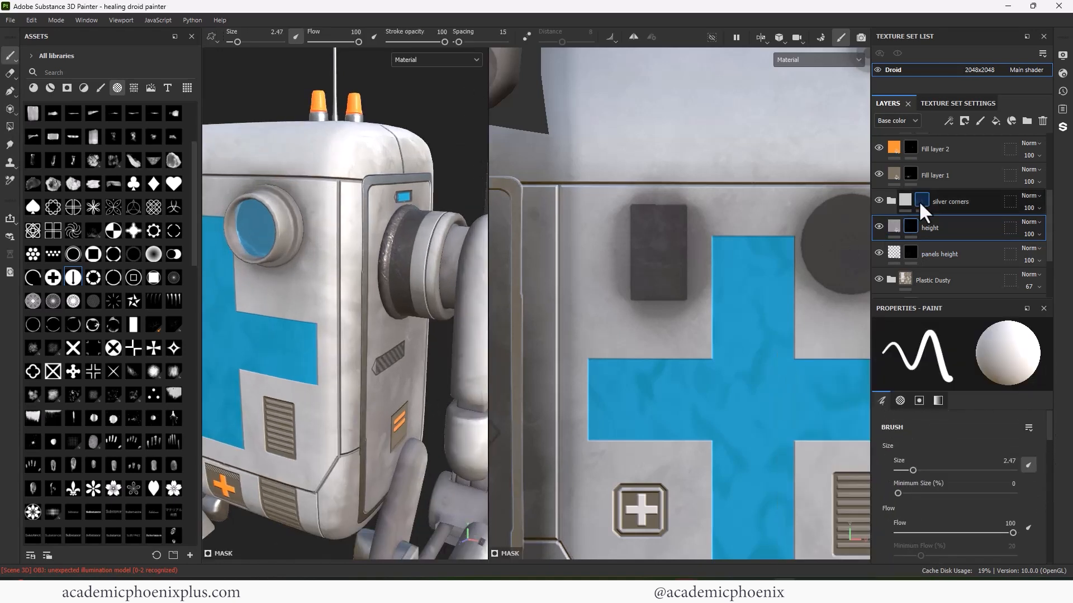
pyautogui.click(919, 225)
pyautogui.click(911, 473)
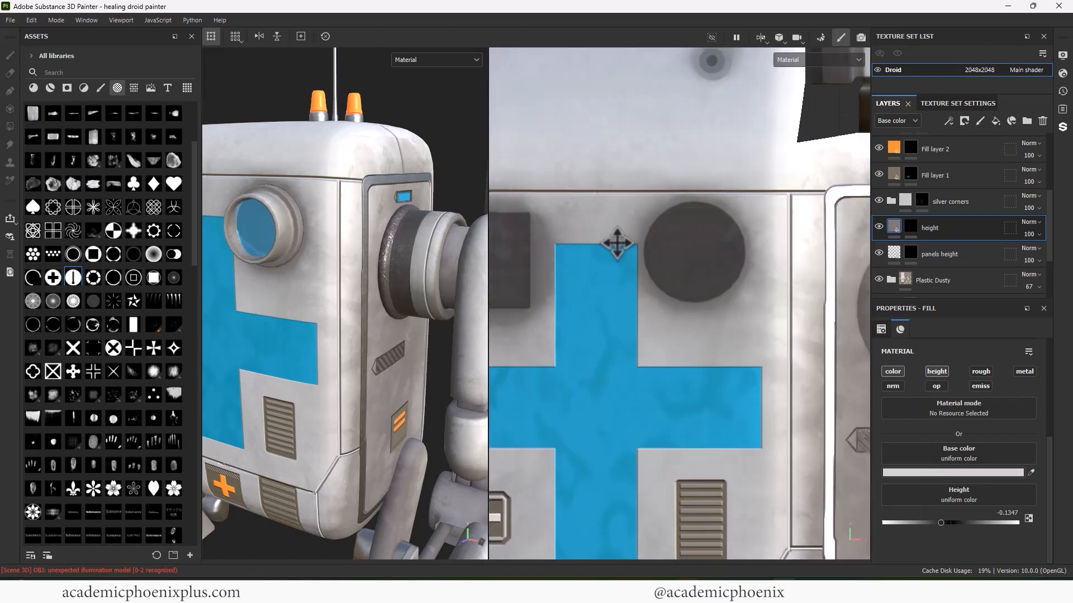
pyautogui.hotkey('ctrl', 'z')
pyautogui.press('[')
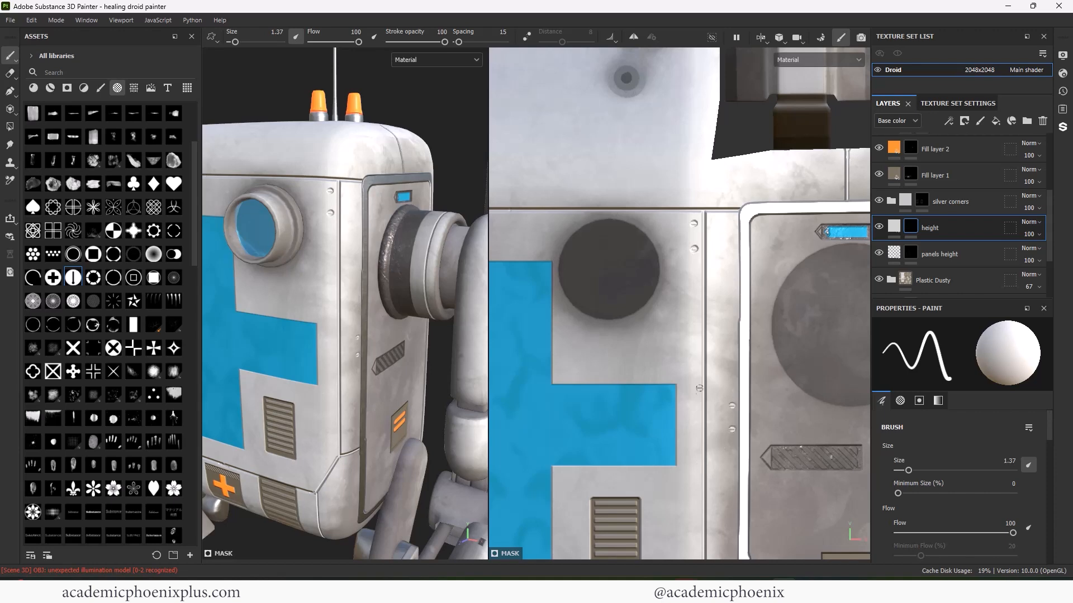
# - Stamp a small screw at the front panel's lower-left corner
pyautogui.moveTo(693, 493); pyautogui.dragTo(591, 400, button='middle')
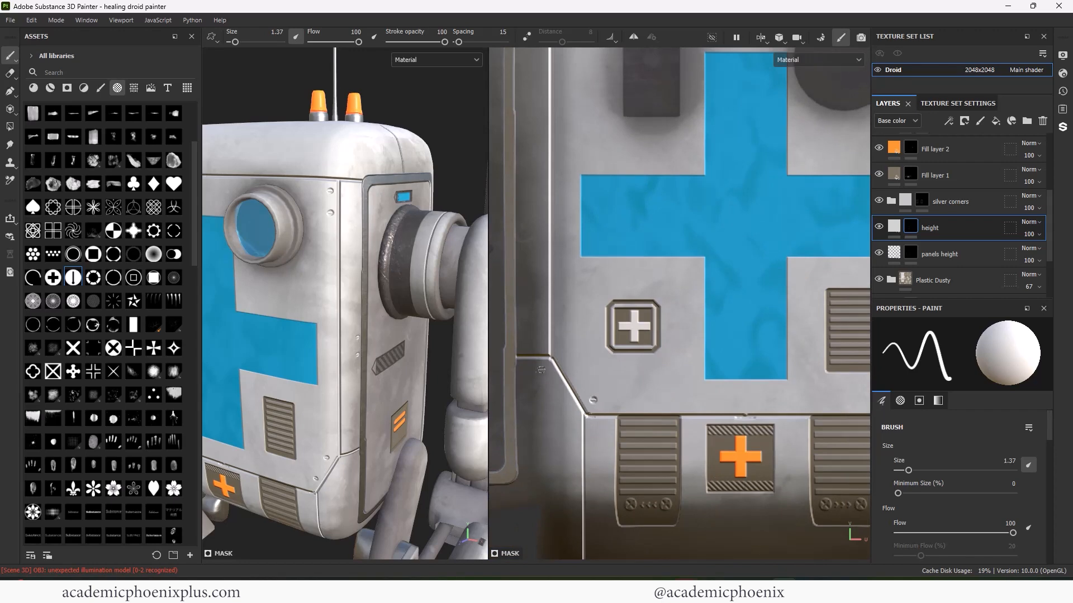
pyautogui.click(563, 349)
pyautogui.keyDown('alt'); pyautogui.moveTo(563, 349); pyautogui.dragTo(568, 536, button='middle'); pyautogui.keyUp('alt')
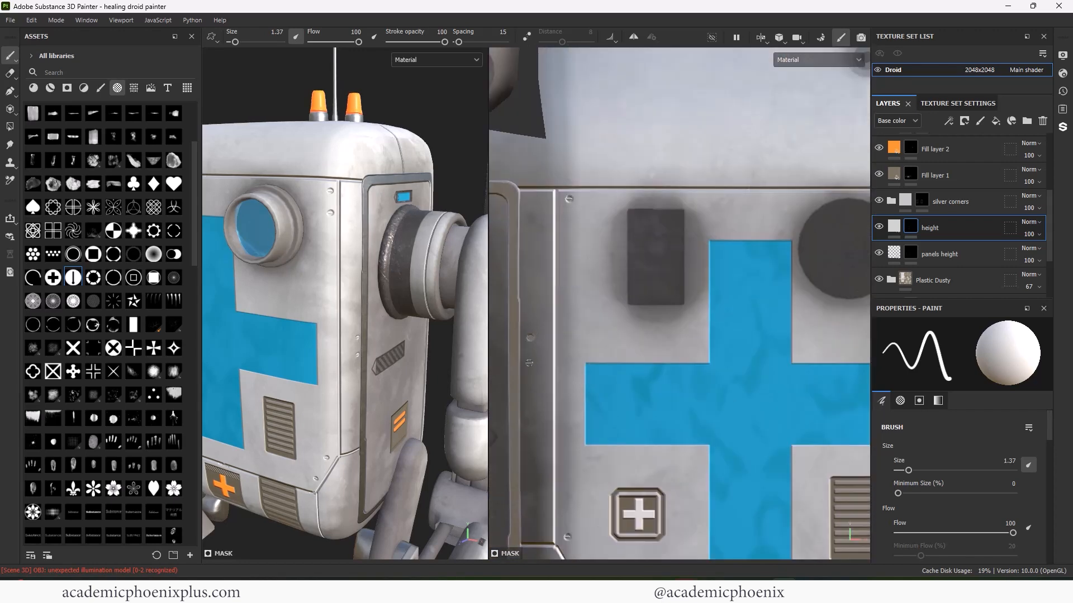
# - Reframe the UV layout and 3D view on the droid's front panel and feet
pyautogui.scroll(-3, 531, 340)
pyautogui.keyDown('alt'); pyautogui.moveTo(695, 266); pyautogui.dragTo(613, 262, button='middle'); pyautogui.keyUp('alt')
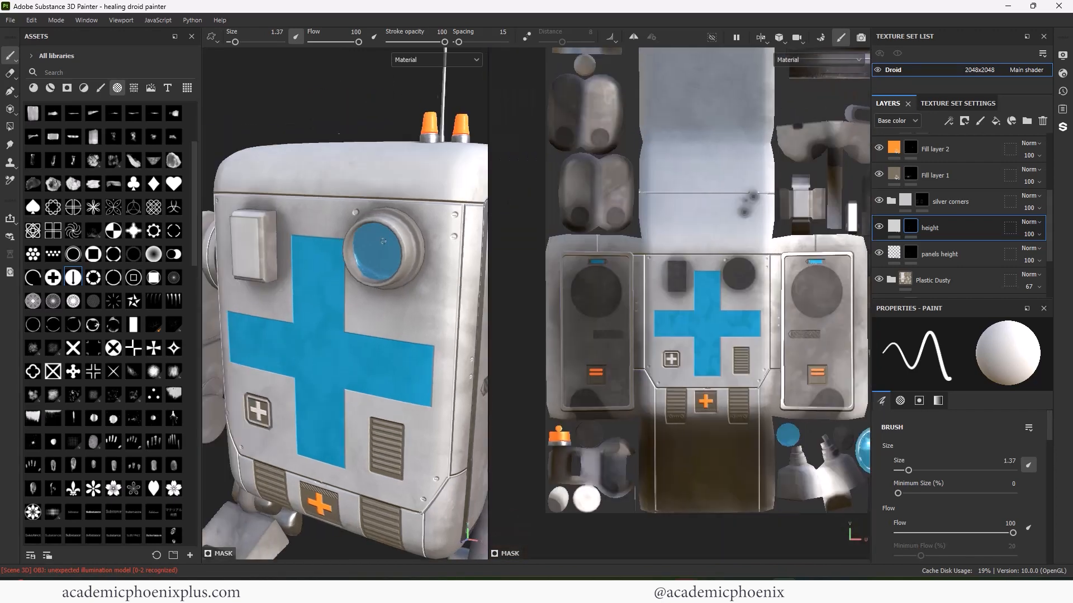
pyautogui.keyDown('alt'); pyautogui.moveTo(357, 218); pyautogui.dragTo(339, 207); pyautogui.keyUp('alt')
pyautogui.scroll(-2, 395, 240)
pyautogui.keyDown('alt'); pyautogui.moveTo(396, 241); pyautogui.dragTo(376, 299, button='middle'); pyautogui.keyUp('alt')
pyautogui.scroll(2, 737, 226)
pyautogui.keyDown('alt'); pyautogui.moveTo(380, 335); pyautogui.dragTo(376, 146, button='middle'); pyautogui.keyUp('alt')
pyautogui.scroll(4, 414, 305)
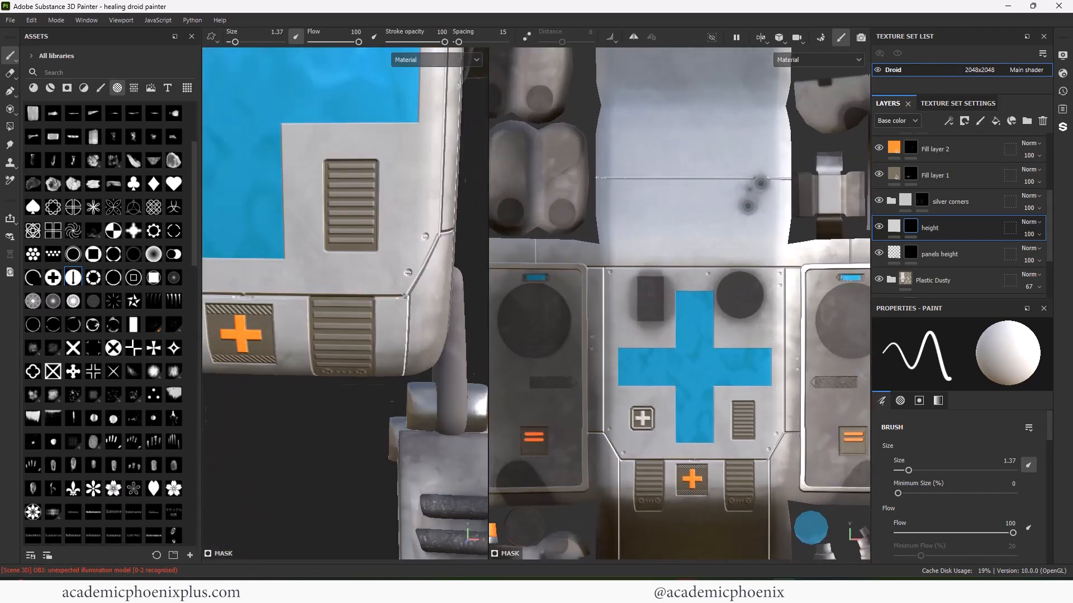
pyautogui.keyDown('alt'); pyautogui.moveTo(237, 385); pyautogui.dragTo(392, 376); pyautogui.keyUp('alt')
pyautogui.keyDown('alt'); pyautogui.moveTo(275, 288); pyautogui.dragTo(290, 291); pyautogui.keyUp('alt')
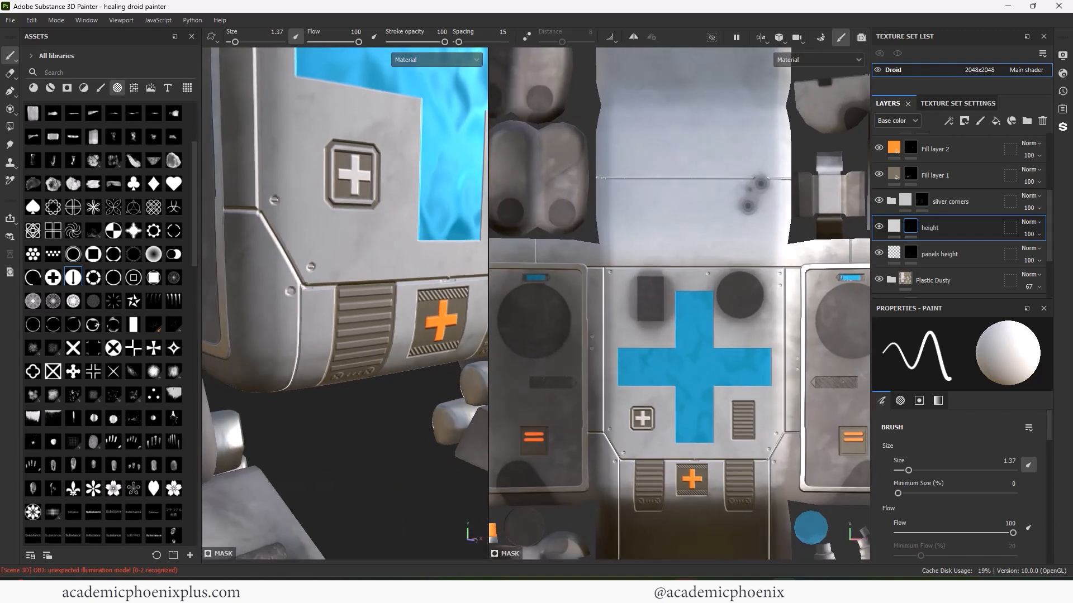
pyautogui.keyDown('alt'); pyautogui.moveTo(832, 336); pyautogui.dragTo(753, 268, button='middle'); pyautogui.keyUp('alt')
pyautogui.scroll(2, 804, 358)
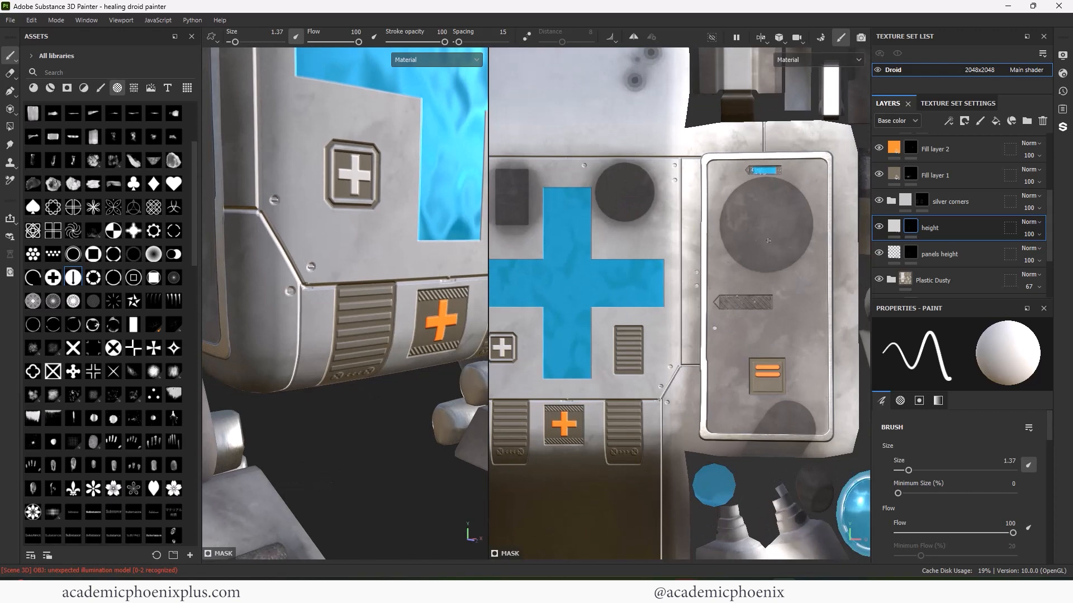
# - Orbit the droid around both sides to a front three-quarter view to inspect the panels
pyautogui.keyDown('alt'); pyautogui.moveTo(696, 154); pyautogui.dragTo(692, 196, button='middle'); pyautogui.keyUp('alt')
pyautogui.scroll(-4, 335, 224)
pyautogui.keyDown('alt'); pyautogui.moveTo(336, 168); pyautogui.dragTo(354, 380, button='middle'); pyautogui.keyUp('alt')
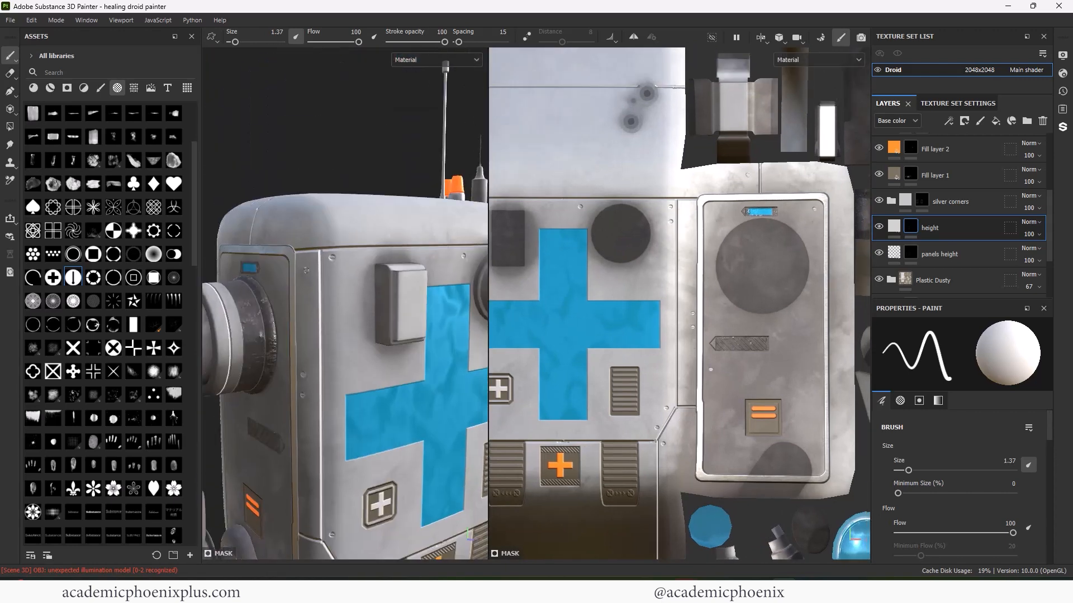
pyautogui.keyDown('alt'); pyautogui.moveTo(229, 285); pyautogui.dragTo(252, 299); pyautogui.keyUp('alt')
pyautogui.scroll(-4, 368, 295)
pyautogui.scroll(3, 345, 280)
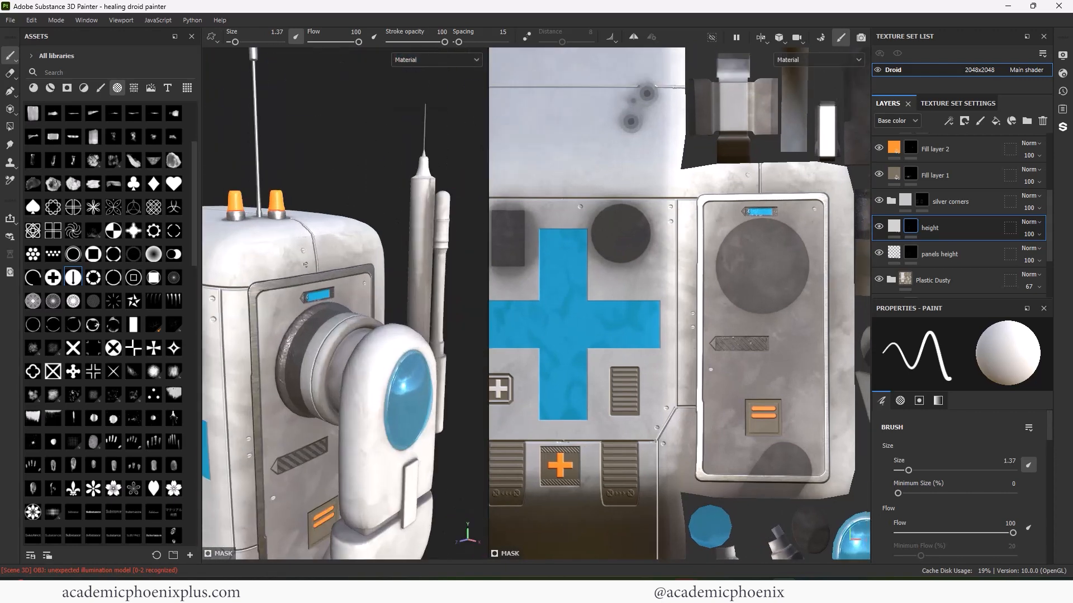
pyautogui.scroll(-2, 368, 397)
pyautogui.keyDown('alt'); pyautogui.moveTo(368, 397); pyautogui.dragTo(419, 324, button='middle'); pyautogui.keyUp('alt')
pyautogui.keyDown('alt'); pyautogui.moveTo(419, 391); pyautogui.dragTo(442, 396); pyautogui.keyUp('alt')
pyautogui.scroll(-4, 370, 293)
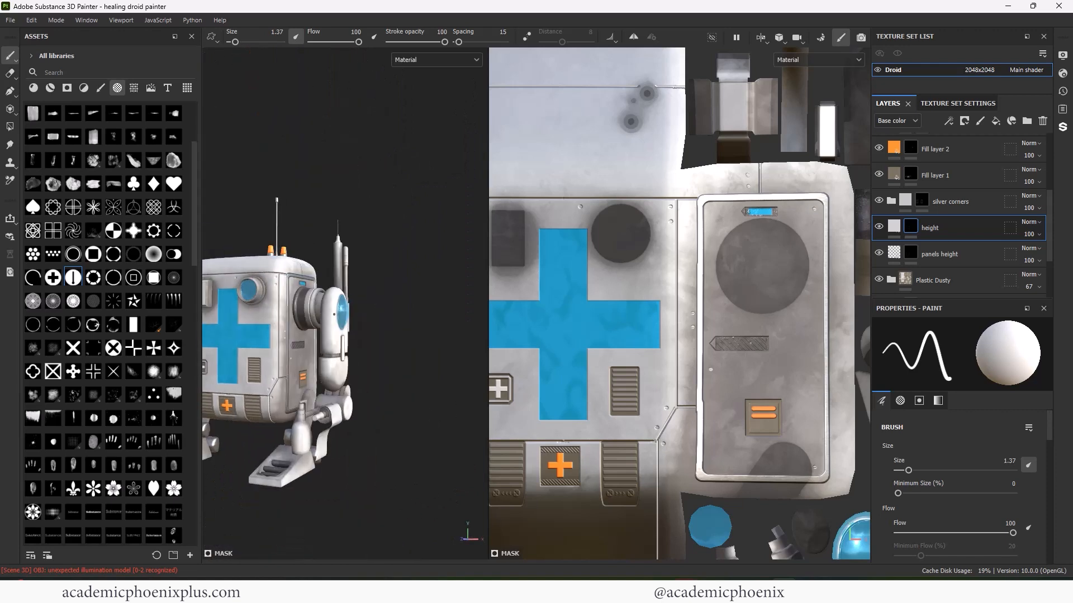
pyautogui.keyDown('alt'); pyautogui.moveTo(370, 293); pyautogui.dragTo(420, 288, button='middle'); pyautogui.keyUp('alt')
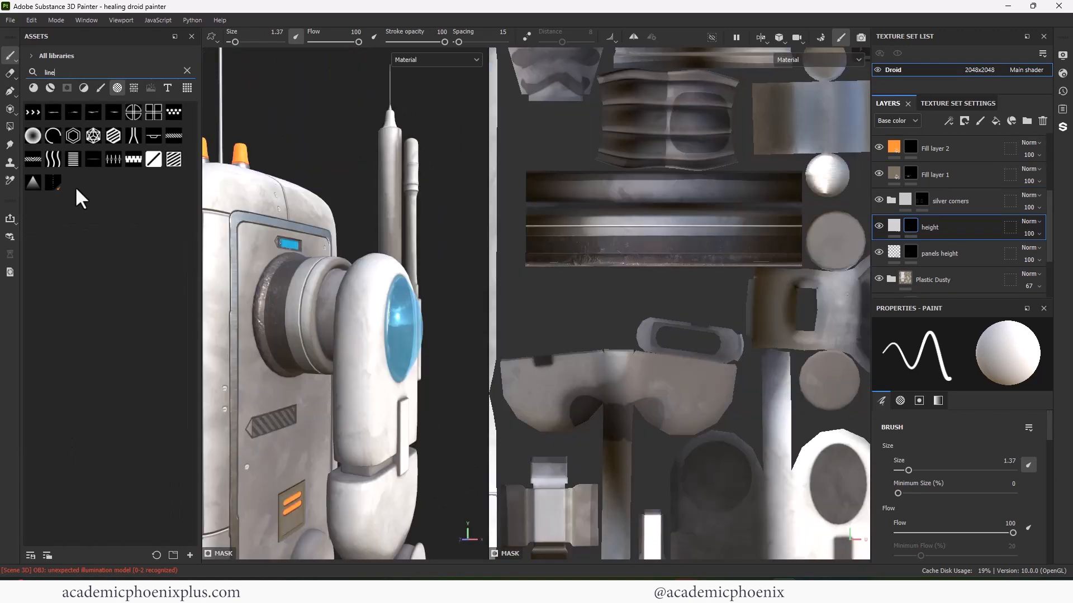
# - Pick the vertical-line stamp with a smaller brush and black paint value
pyautogui.click(73, 160)
pyautogui.press('[')
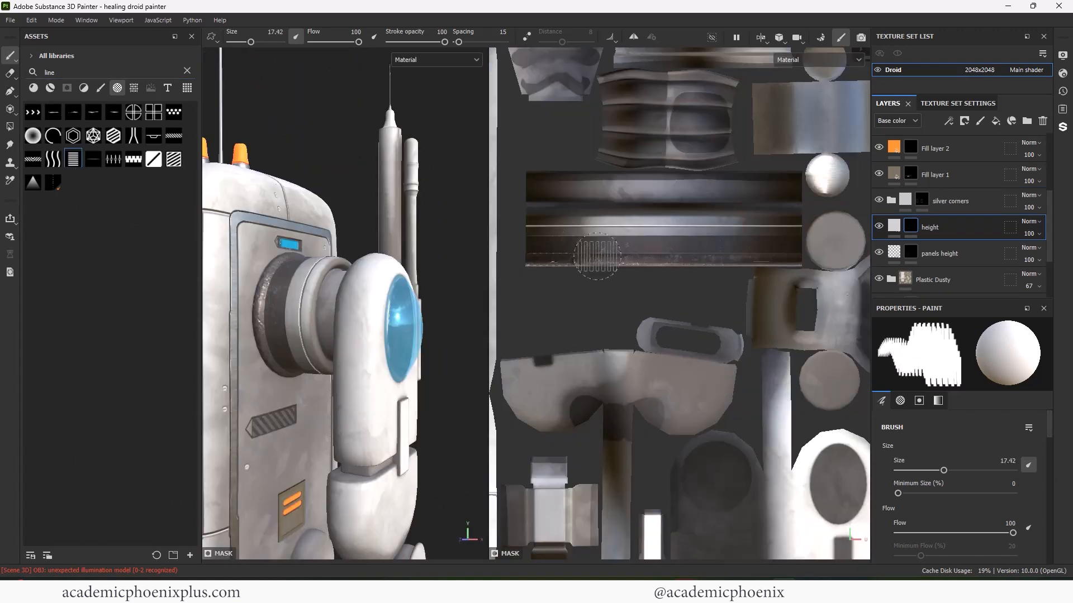
pyautogui.press('x')
# - Duplicate the height layer and disable its colour channel so only height is painted
pyautogui.moveTo(943, 228); pyautogui.dragTo(941, 112)
pyautogui.scroll(-1, 1049, 196)
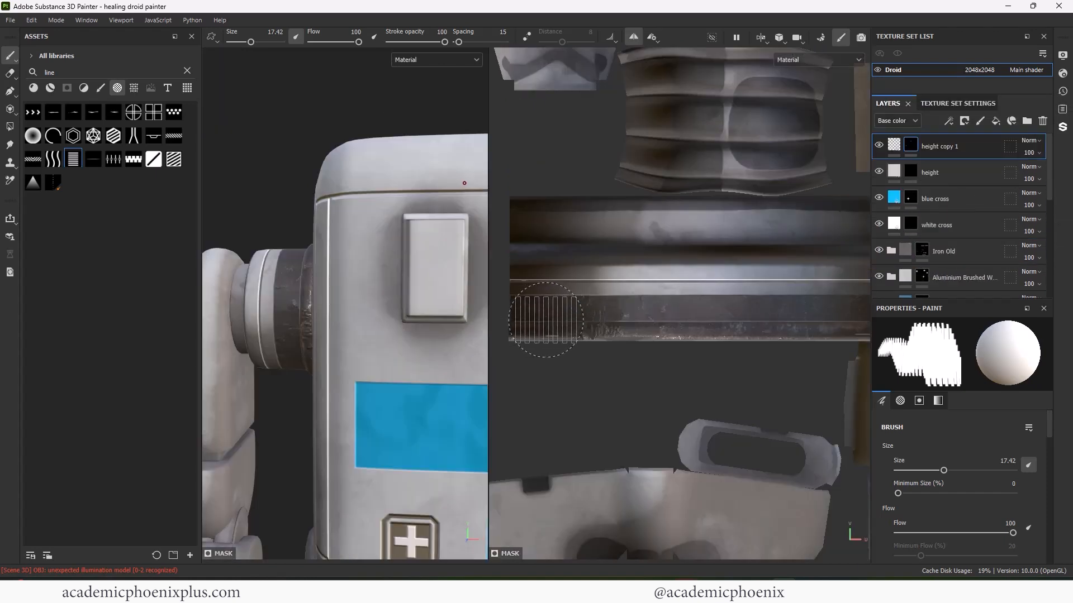
pyautogui.scroll(2, 546, 320)
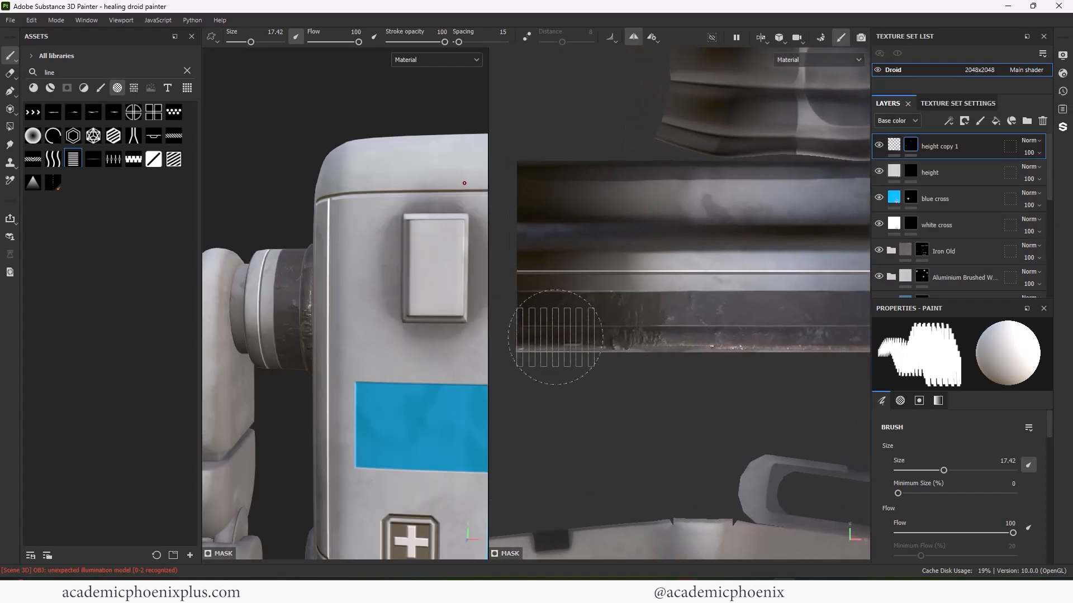
pyautogui.press('[')
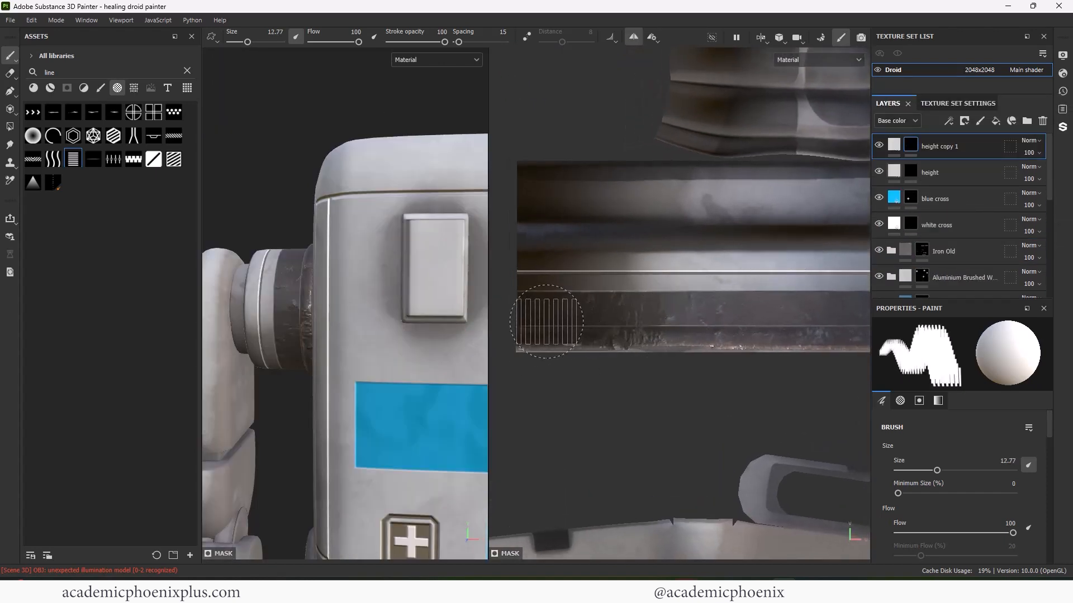
pyautogui.scroll(-5, 1044, 423)
pyautogui.click(894, 146)
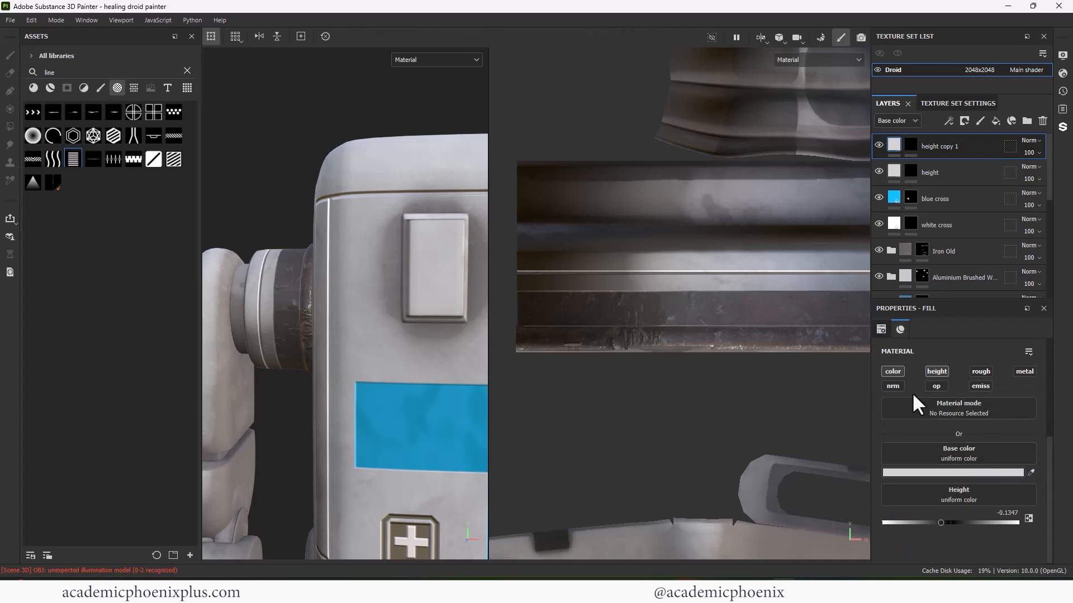
pyautogui.click(893, 371)
pyautogui.click(910, 145)
# - Stamp size-10 vertical-line ridges along the joint strip, undoing the slanted end stamps
pyautogui.keyDown('ctrl'); pyautogui.moveTo(549, 321); pyautogui.dragTo(542, 317, button='right'); pyautogui.keyUp('ctrl')
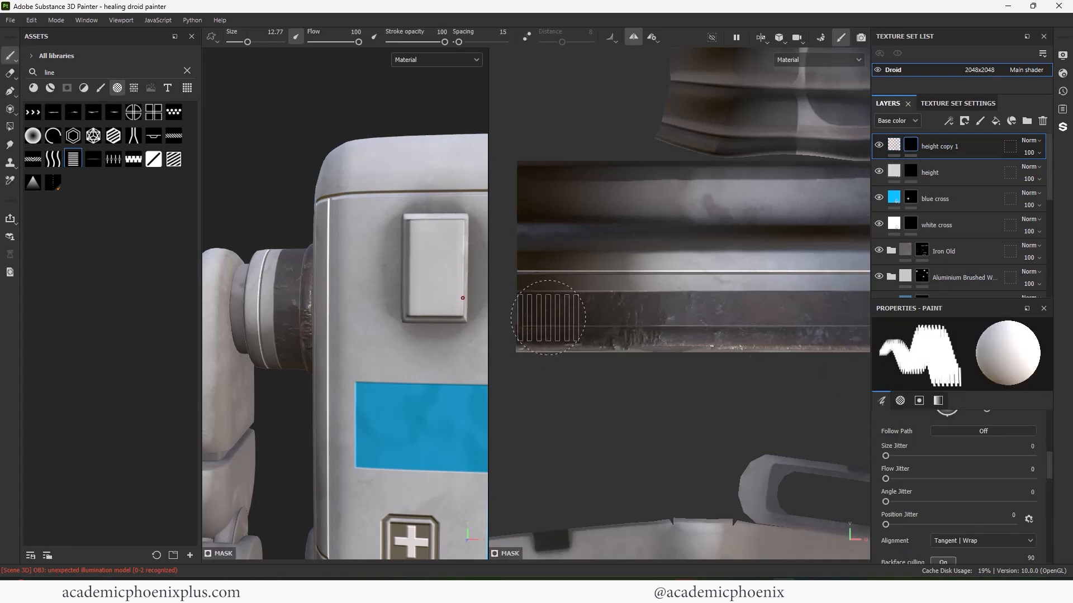
pyautogui.click(542, 318)
pyautogui.click(591, 317)
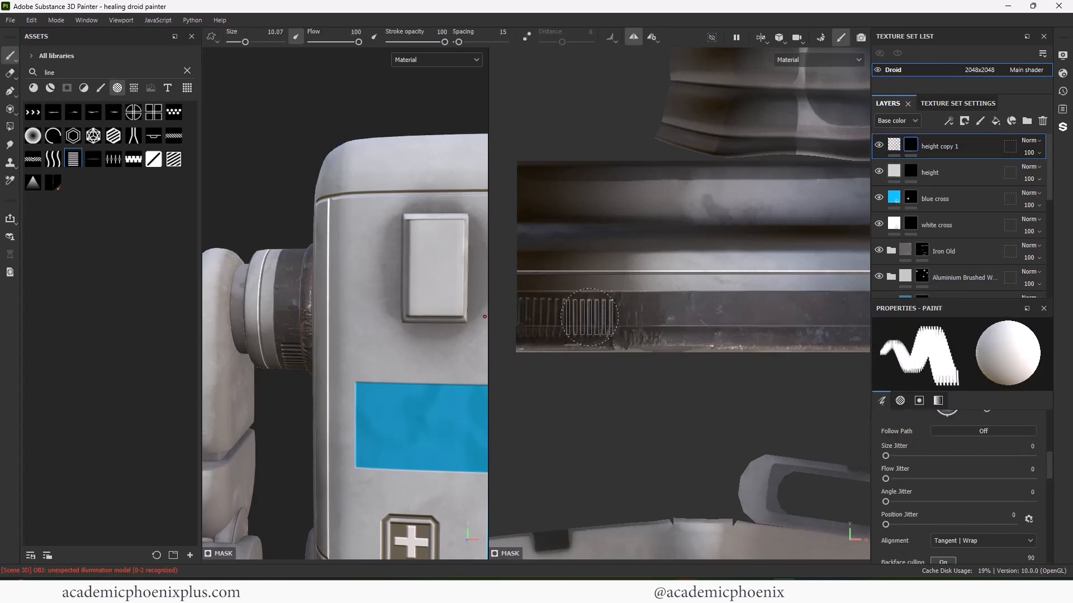
pyautogui.click(640, 317)
pyautogui.keyDown('alt'); pyautogui.moveTo(642, 318); pyautogui.dragTo(550, 324, button='middle'); pyautogui.keyUp('alt')
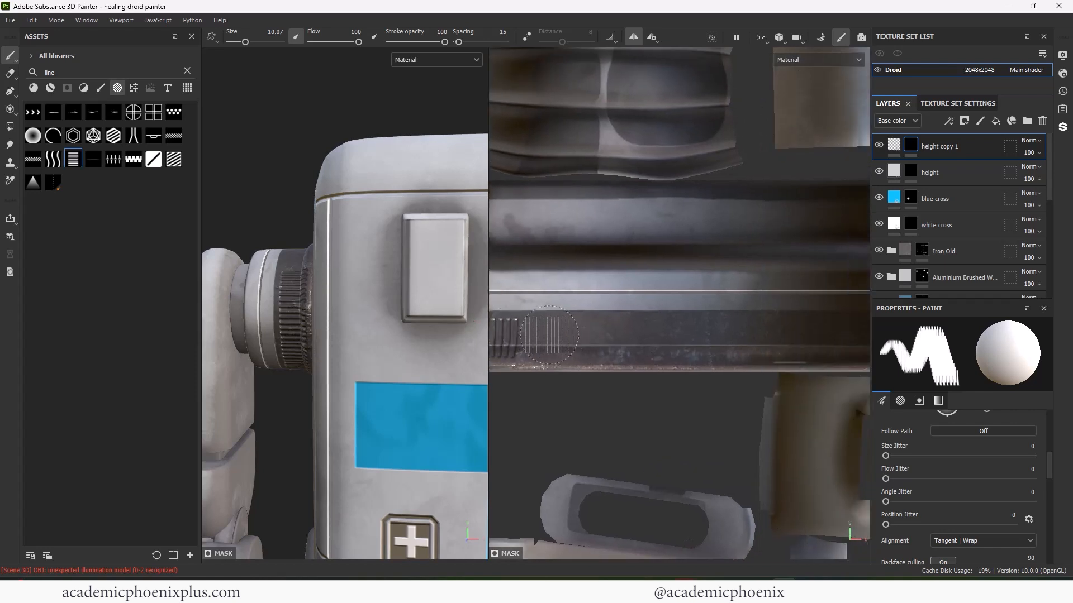
pyautogui.scroll(-2, 598, 323)
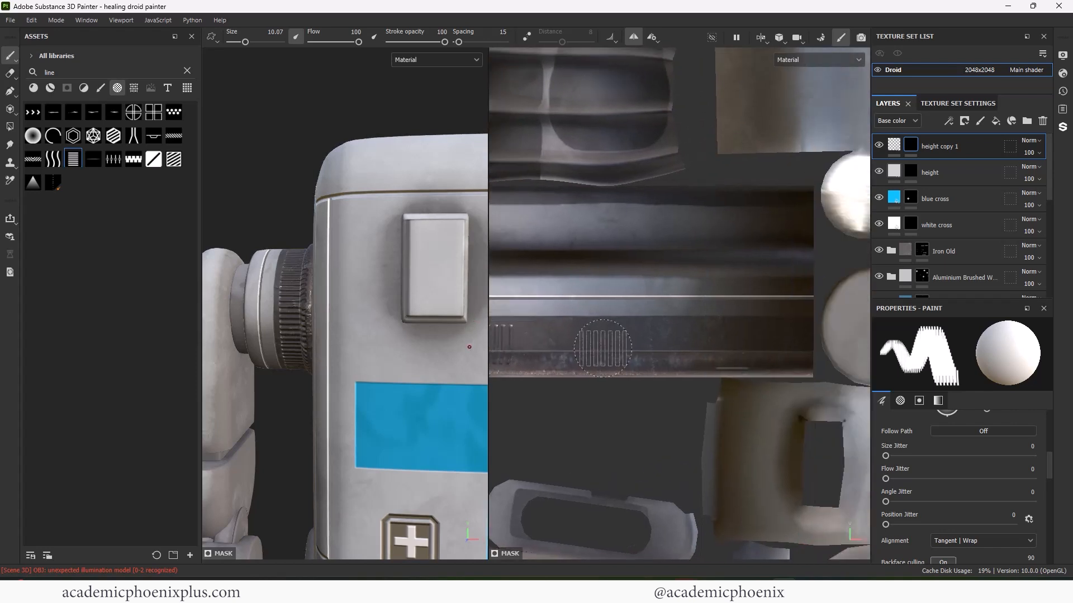
pyautogui.click(649, 344)
pyautogui.moveTo(648, 344); pyautogui.dragTo(802, 344)
pyautogui.hotkey('ctrl', 'z')
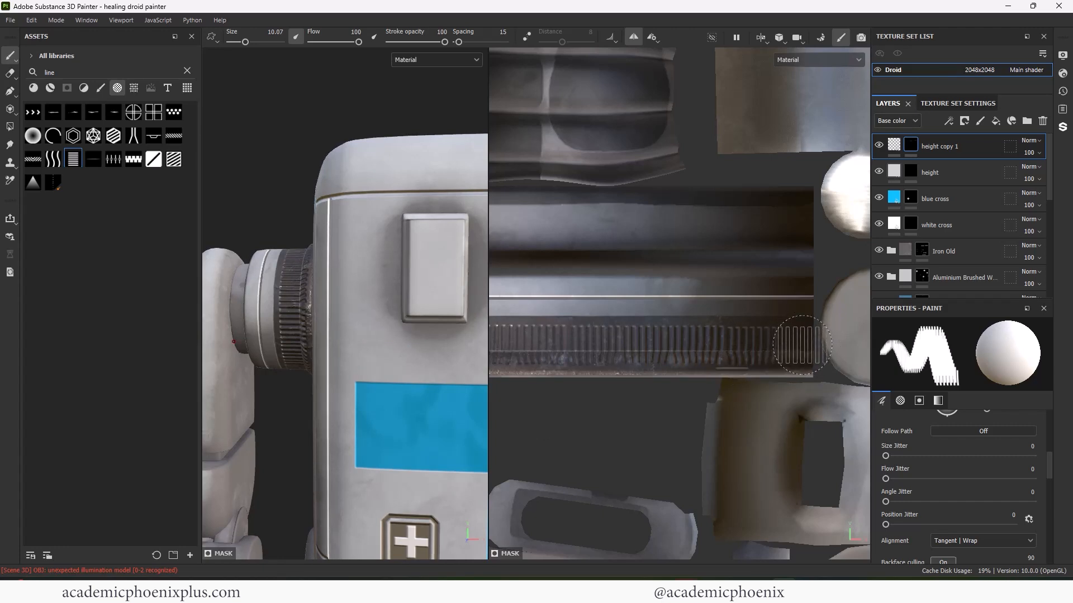
# - Finish the line ridges at the strip's end below the gear and orbit to review
pyautogui.keyDown('alt'); pyautogui.moveTo(290, 386); pyautogui.dragTo(362, 286); pyautogui.keyUp('alt')
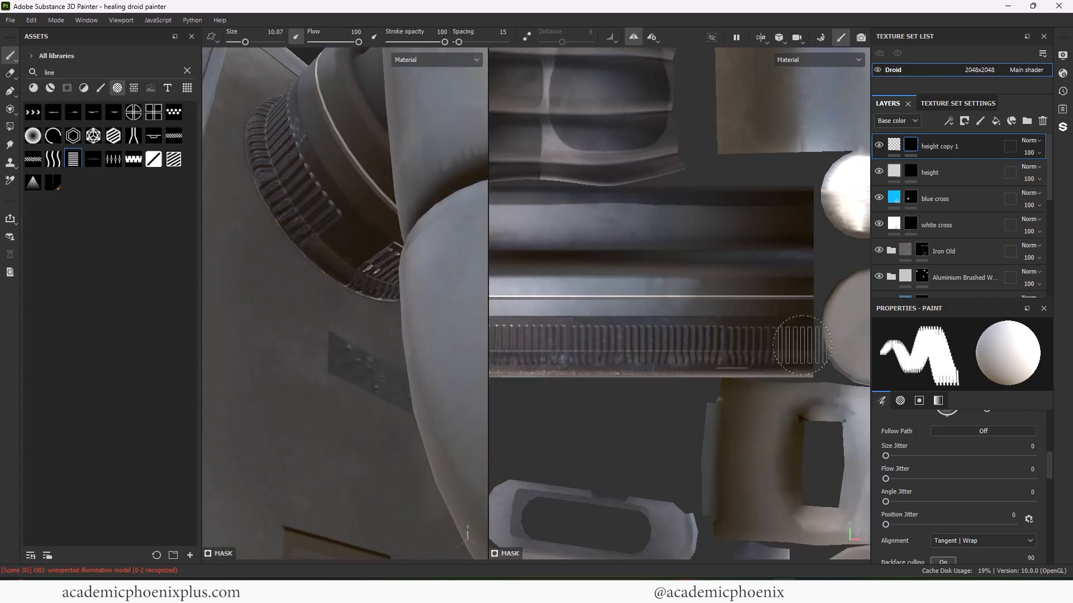
pyautogui.click(302, 315)
pyautogui.hotkey('ctrl', 'z')
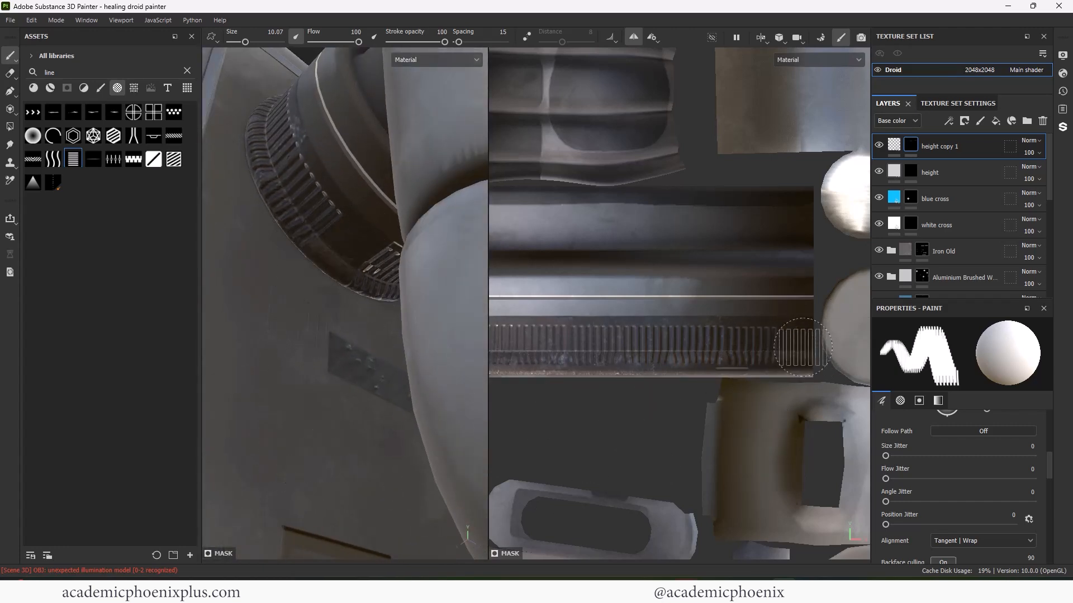
pyautogui.click(797, 344)
pyautogui.scroll(-5, 391, 313)
pyautogui.keyDown('alt'); pyautogui.moveTo(442, 308); pyautogui.dragTo(415, 346); pyautogui.keyUp('alt')
pyautogui.keyDown('alt'); pyautogui.moveTo(502, 318); pyautogui.dragTo(860, 310, button='middle'); pyautogui.keyUp('alt')
pyautogui.scroll(-4, 639, 259)
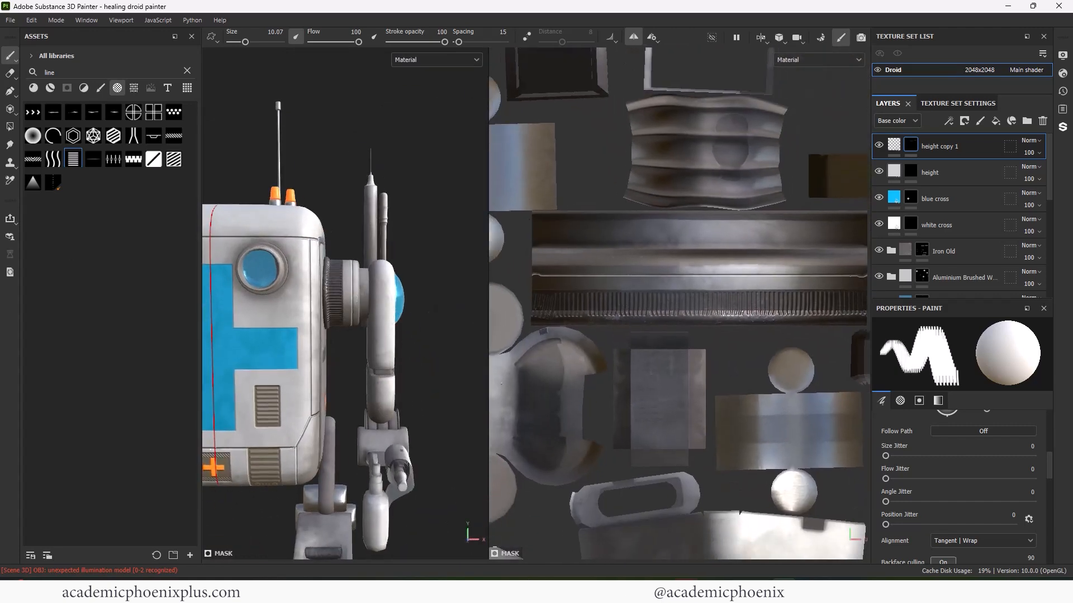
pyautogui.keyDown('alt'); pyautogui.moveTo(636, 255); pyautogui.dragTo(653, 229, button='middle'); pyautogui.keyUp('alt')
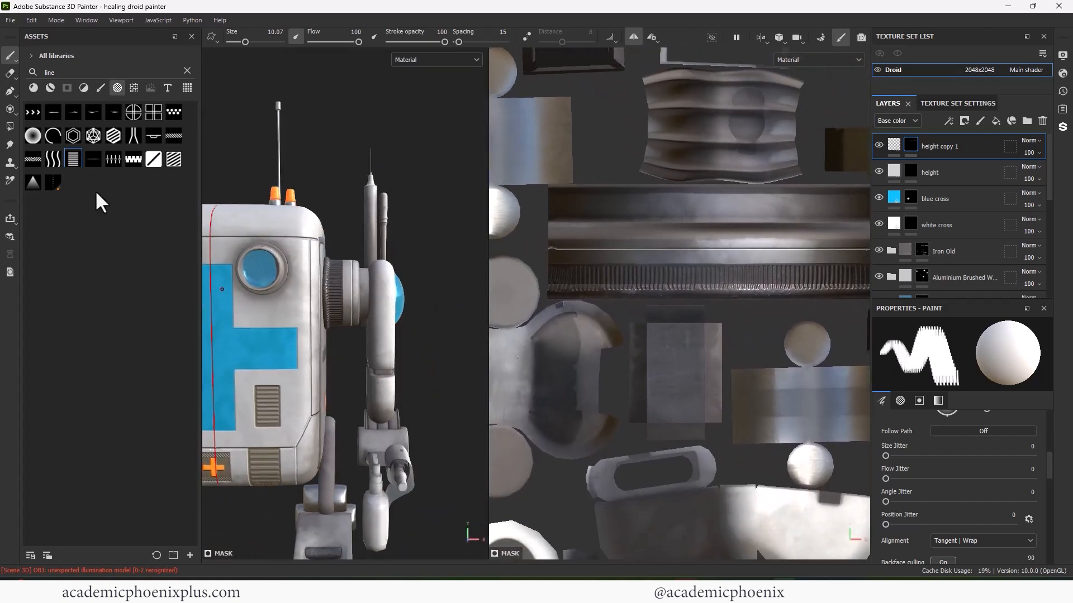
# - Clear the asset search filter, switch paint to black, and shrink the brush to about 4.7
pyautogui.click(188, 71)
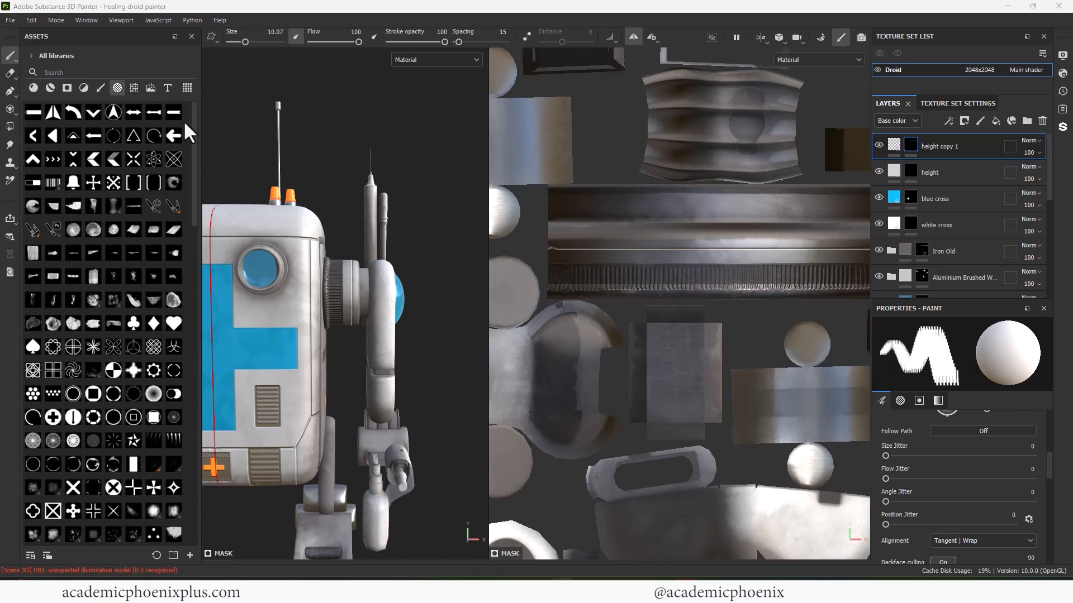
pyautogui.moveTo(194, 151); pyautogui.dragTo(189, 419)
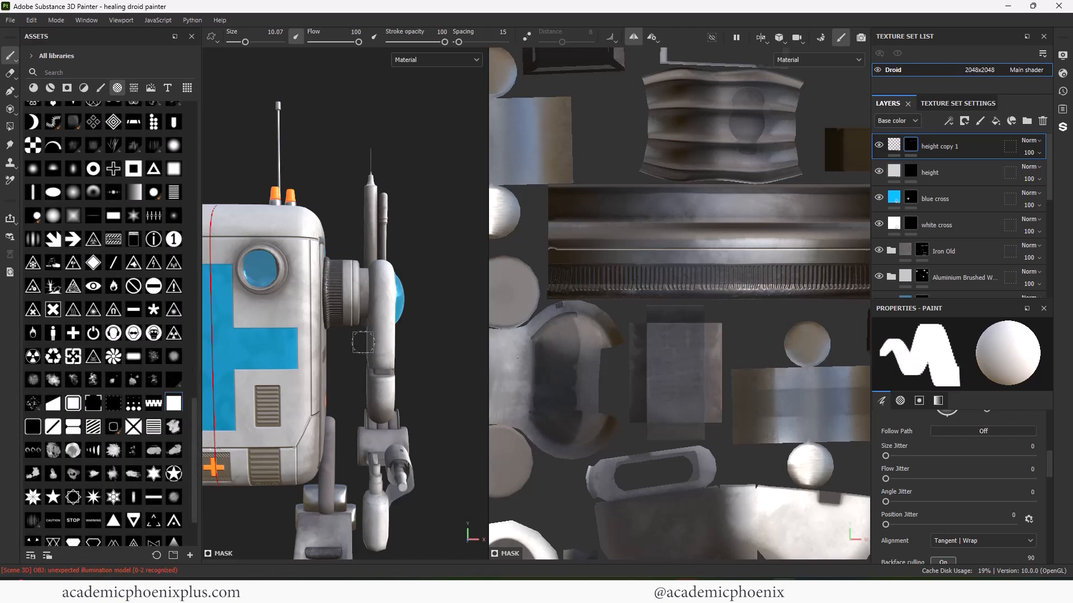
pyautogui.press('x')
pyautogui.moveTo(860, 257)
pyautogui.keyDown('alt'); pyautogui.mouseDown(button='middle')
pyautogui.moveTo(765, 251)
pyautogui.moveTo(853, 240)
pyautogui.mouseUp(button='middle'); pyautogui.keyUp('alt')
pyautogui.keyDown('ctrl'); pyautogui.moveTo(832, 234); pyautogui.dragTo(787, 241, button='right'); pyautogui.keyUp('ctrl')
pyautogui.keyDown('alt'); pyautogui.moveTo(691, 234); pyautogui.dragTo(711, 236, button='middle'); pyautogui.keyUp('alt')
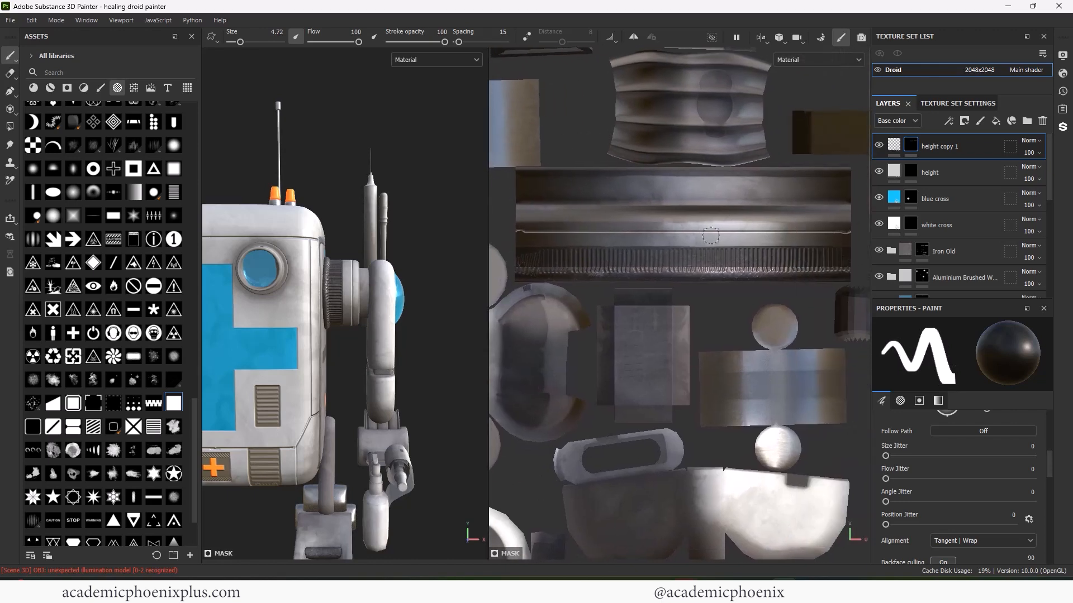
# - Frame the arm joint in the 3D view and shrink the brush to a tiny size
pyautogui.keyDown('alt'); pyautogui.moveTo(372, 298); pyautogui.dragTo(556, 280, button='right'); pyautogui.keyUp('alt')
pyautogui.keyDown('alt'); pyautogui.moveTo(498, 273); pyautogui.dragTo(843, 266, button='middle'); pyautogui.keyUp('alt')
pyautogui.keyDown('alt'); pyautogui.moveTo(332, 339); pyautogui.dragTo(494, 300, button='middle'); pyautogui.keyUp('alt')
pyautogui.keyDown('alt'); pyautogui.moveTo(476, 328); pyautogui.dragTo(380, 316, button='right'); pyautogui.keyUp('alt')
pyautogui.keyDown('alt'); pyautogui.moveTo(380, 316); pyautogui.dragTo(268, 285); pyautogui.keyUp('alt')
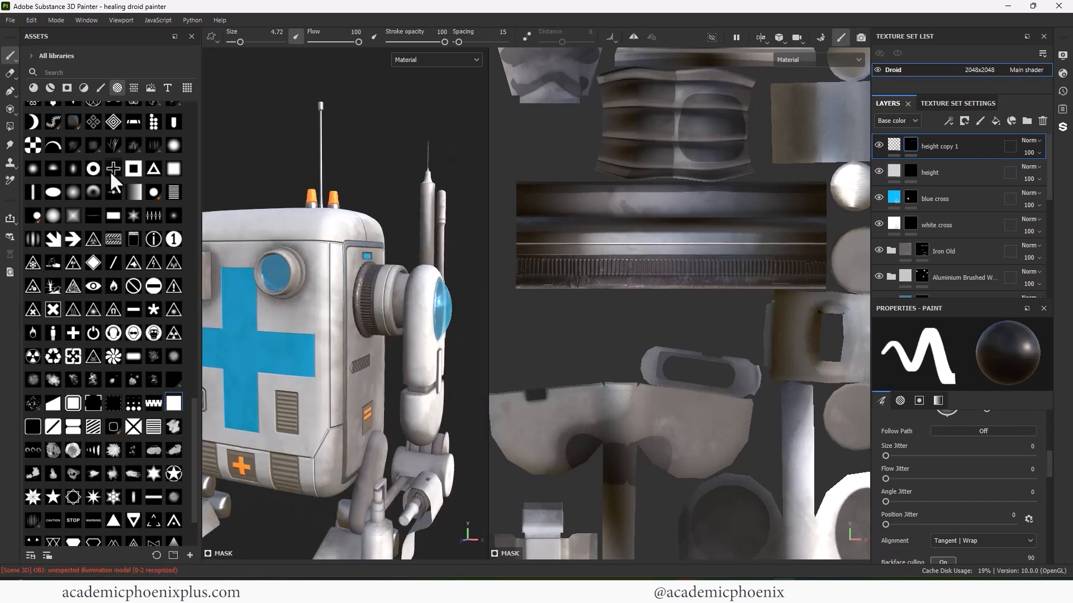
pyautogui.scroll(5, 191, 450)
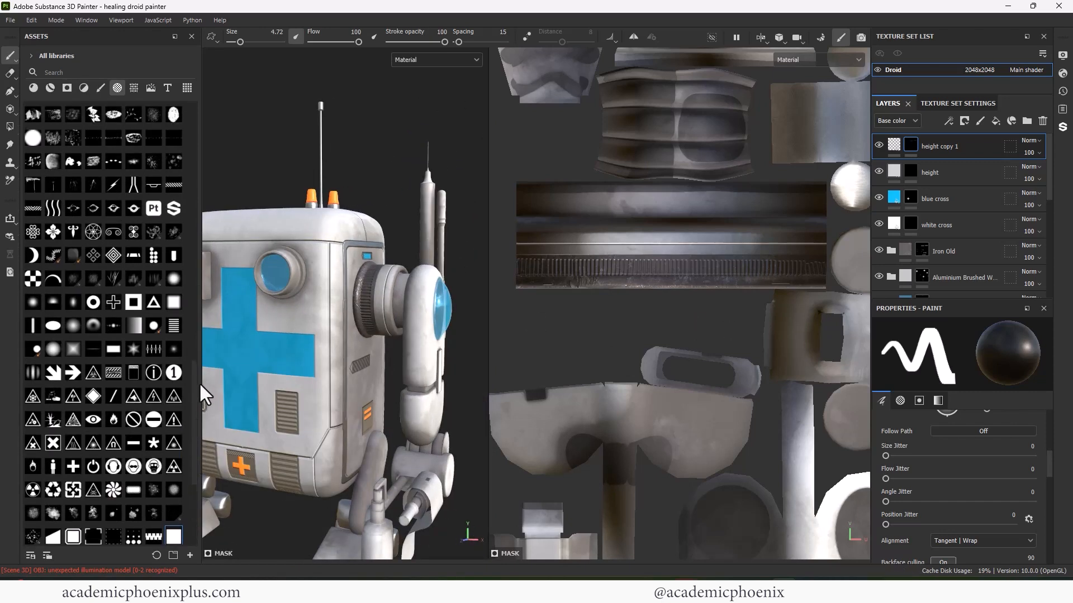
pyautogui.moveTo(192, 366); pyautogui.dragTo(200, 249)
pyautogui.keyDown('alt'); pyautogui.moveTo(396, 270); pyautogui.dragTo(447, 290, button='right'); pyautogui.keyUp('alt')
pyautogui.keyDown('alt'); pyautogui.moveTo(290, 341); pyautogui.dragTo(323, 329); pyautogui.keyUp('alt')
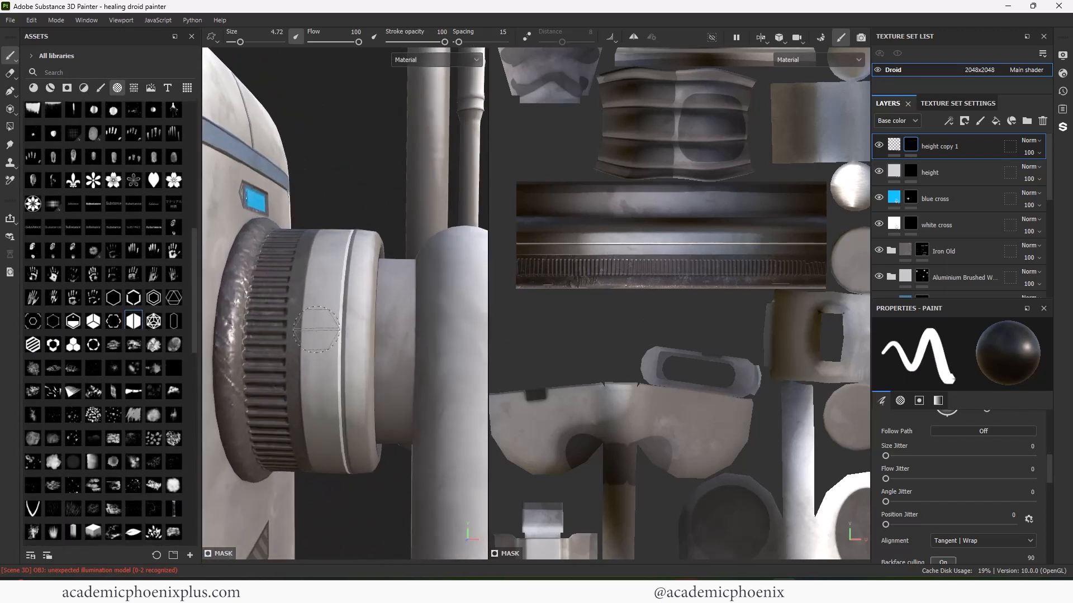
pyautogui.keyDown('ctrl'); pyautogui.moveTo(322, 330); pyautogui.dragTo(301, 330, button='right'); pyautogui.keyUp('ctrl')
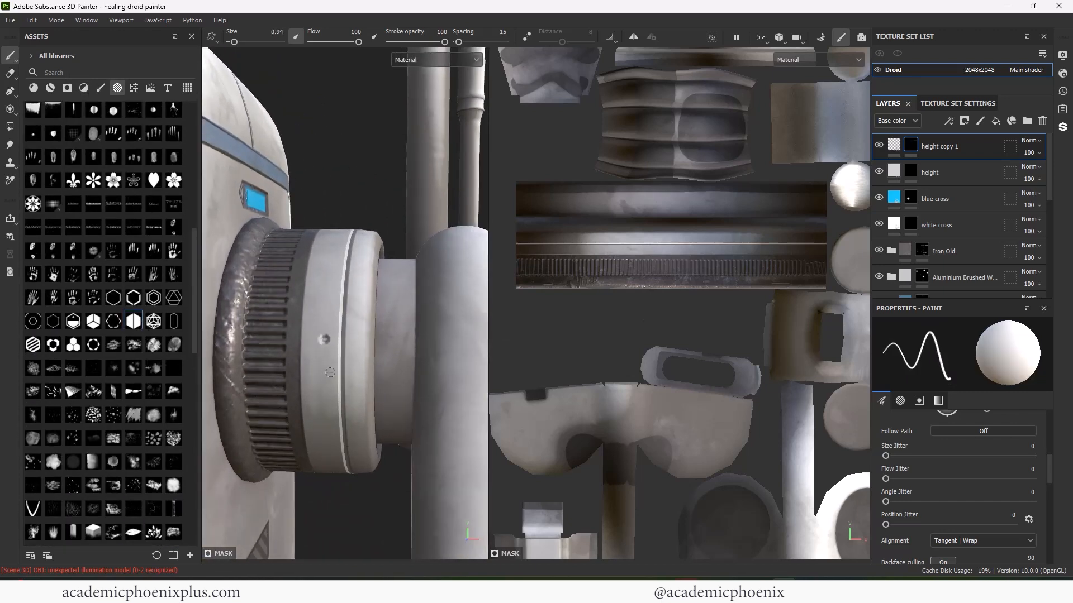
# - Stamp small rivet dots around the arm joint cylinder on the height layer
pyautogui.click(938, 173)
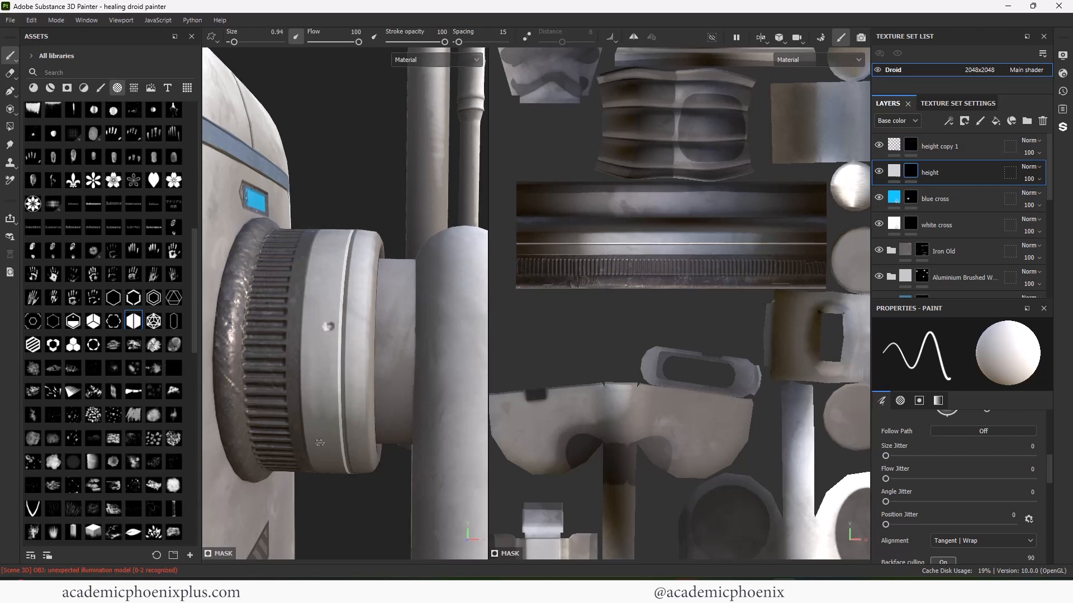
pyautogui.keyDown('alt'); pyautogui.moveTo(319, 442); pyautogui.dragTo(317, 387); pyautogui.keyUp('alt')
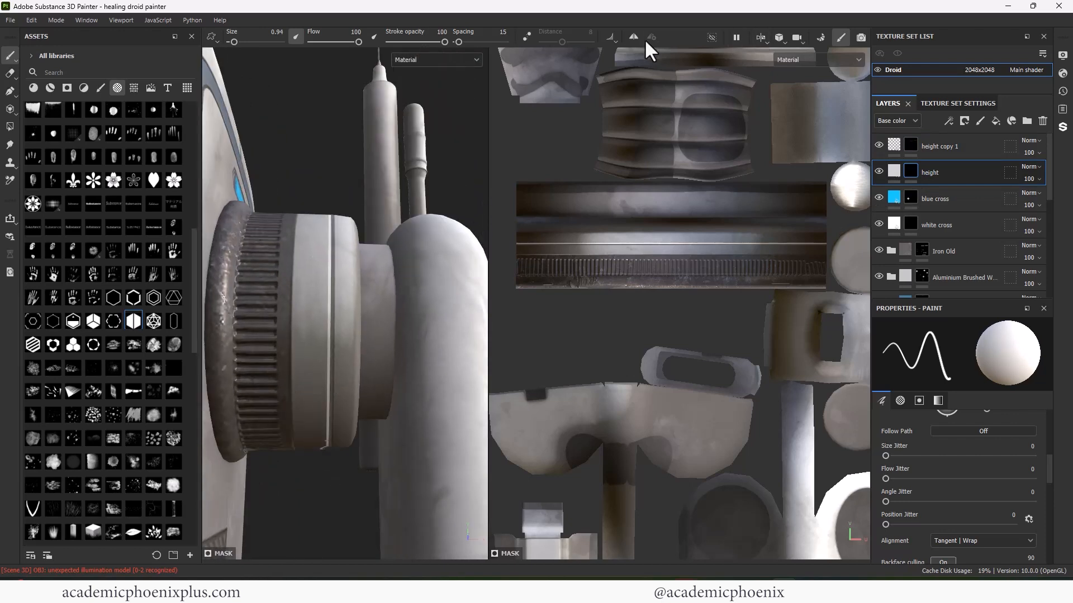
pyautogui.click(316, 299)
pyautogui.keyDown('alt'); pyautogui.moveTo(317, 300); pyautogui.dragTo(312, 439); pyautogui.keyUp('alt')
pyautogui.keyDown('alt'); pyautogui.moveTo(316, 301); pyautogui.dragTo(302, 374); pyautogui.keyUp('alt')
pyautogui.scroll(3, 575, 235)
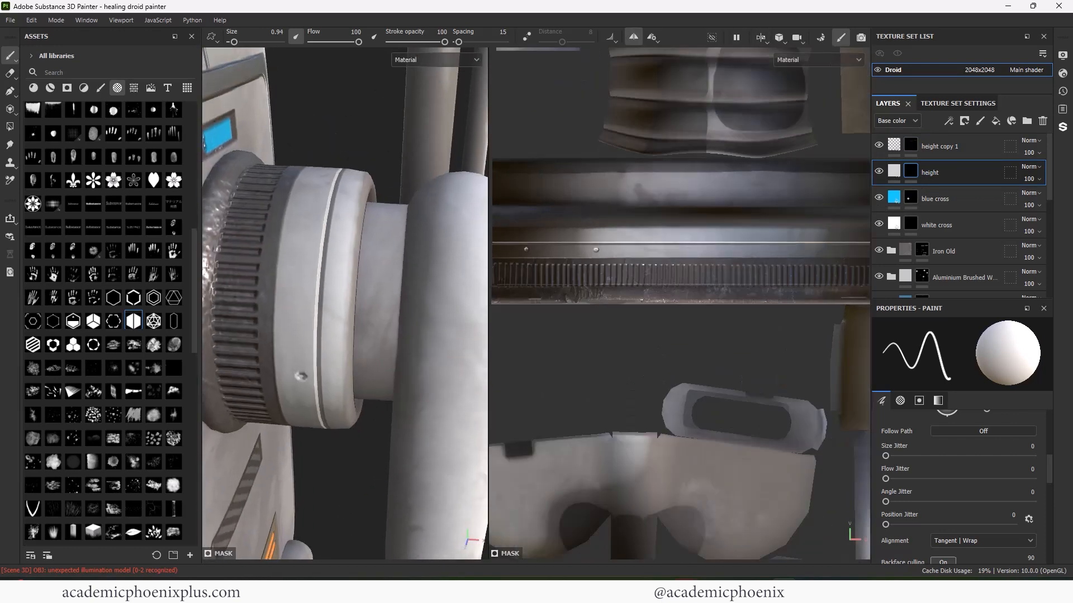
pyautogui.click(311, 209)
pyautogui.keyDown('alt'); pyautogui.moveTo(726, 254); pyautogui.dragTo(621, 265, button='middle'); pyautogui.keyUp('alt')
pyautogui.scroll(-4, 380, 286)
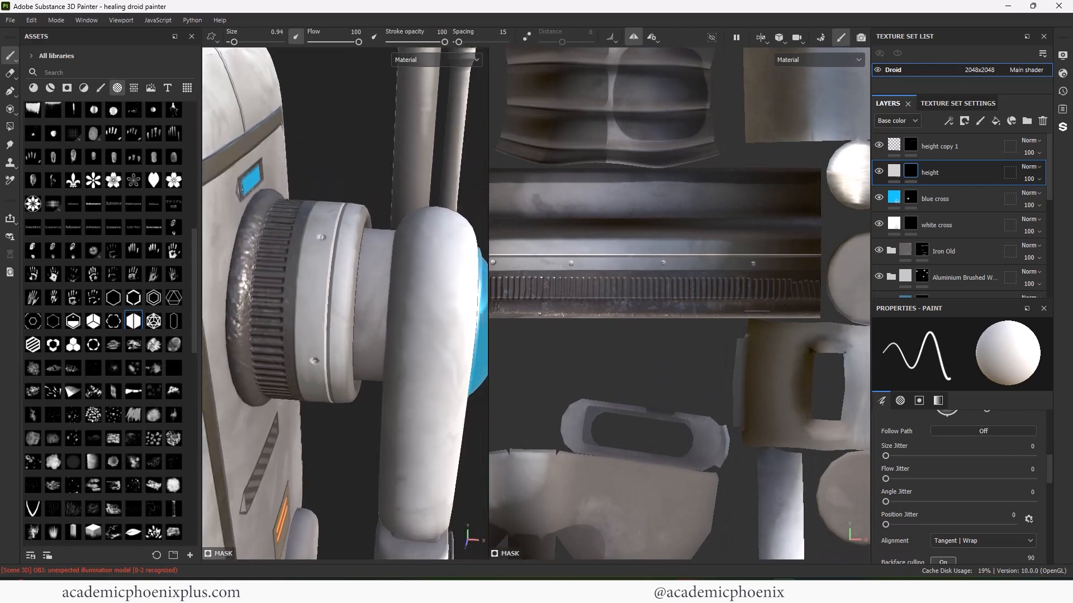
pyautogui.keyDown('alt'); pyautogui.moveTo(381, 285); pyautogui.dragTo(336, 262); pyautogui.keyUp('alt')
pyautogui.scroll(-3, 357, 264)
pyautogui.scroll(-3, 330, 303)
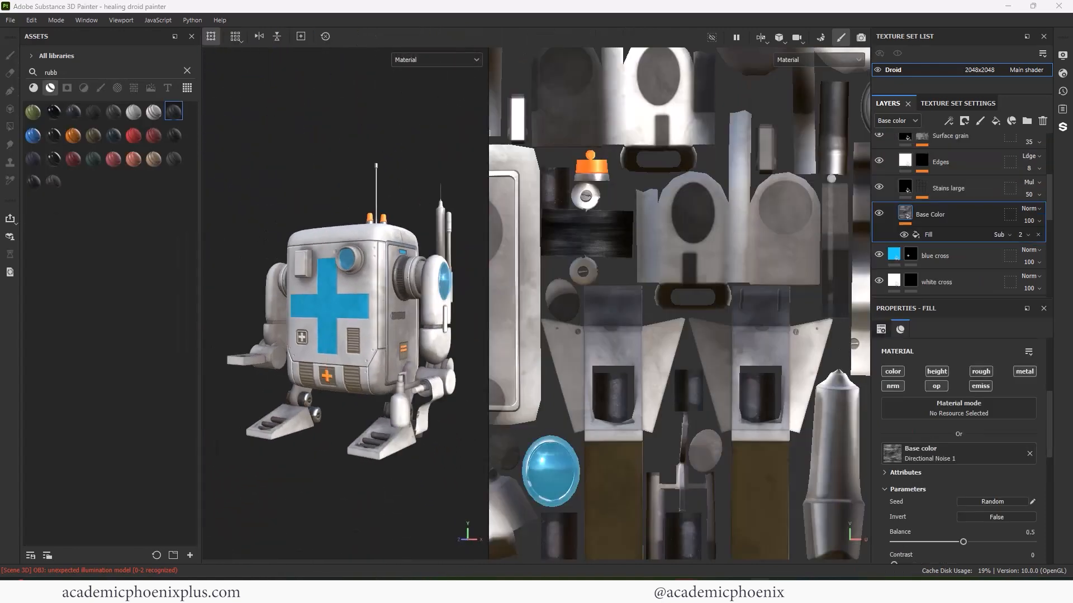
# - Rename the height layer to 'height in' and duplicate it as 'height up'
pyautogui.click(963, 156)
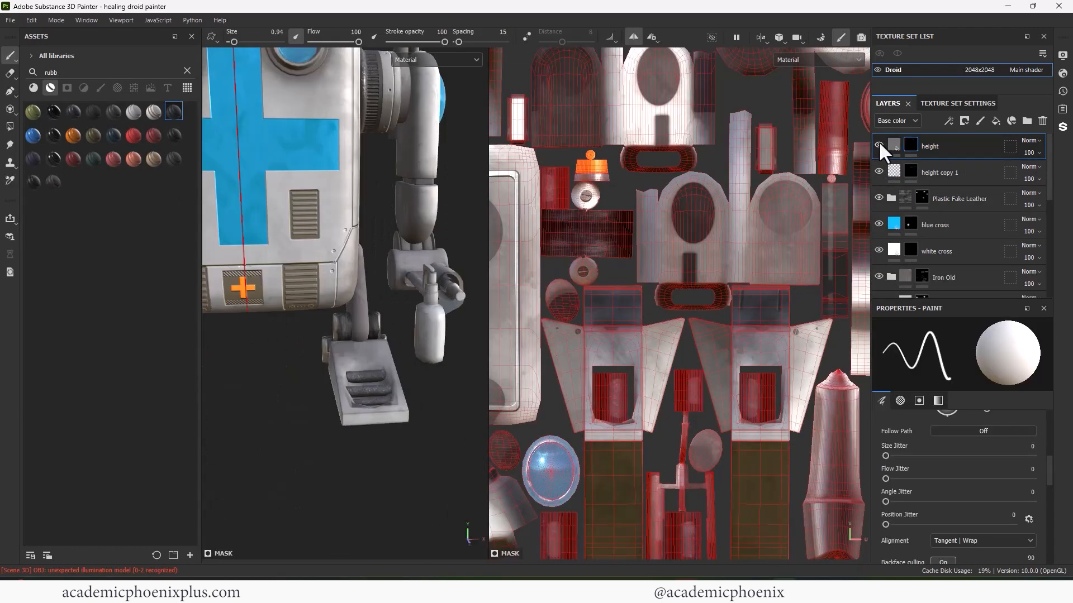
pyautogui.doubleClick(963, 146)
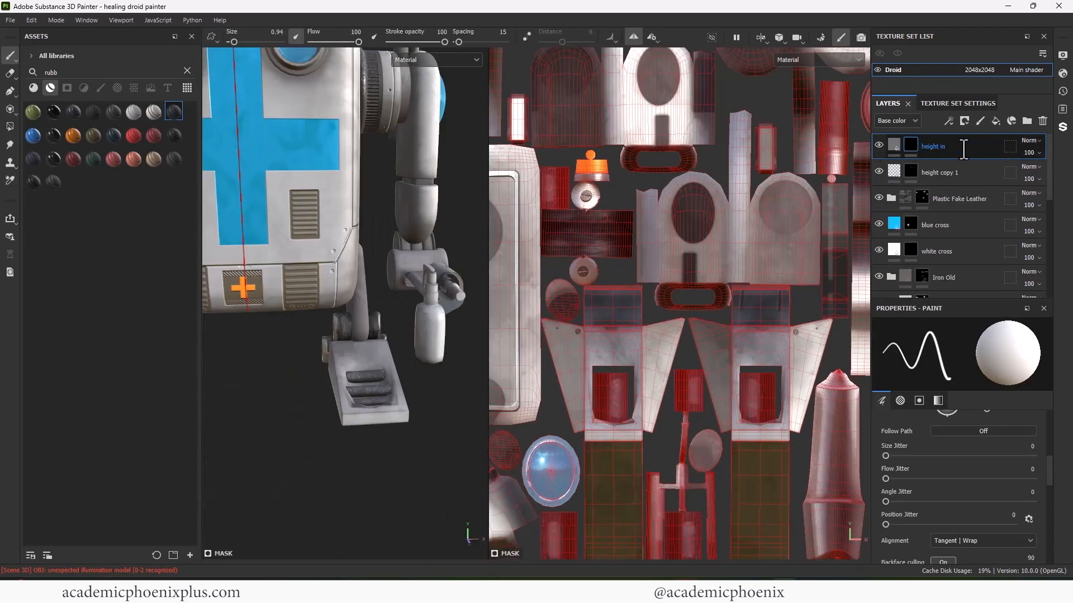
pyautogui.press('Return')
pyautogui.hotkey('ctrl', 'd')
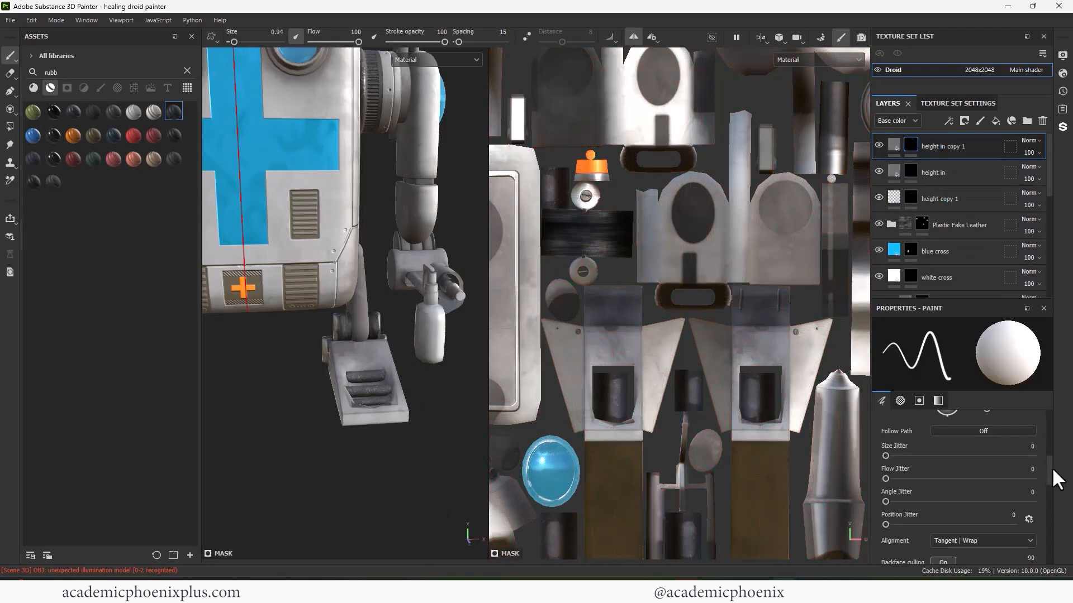
pyautogui.write('p')
# - Clear the copied mask on 'height up' and set its base colour to 474747
pyautogui.click(894, 147)
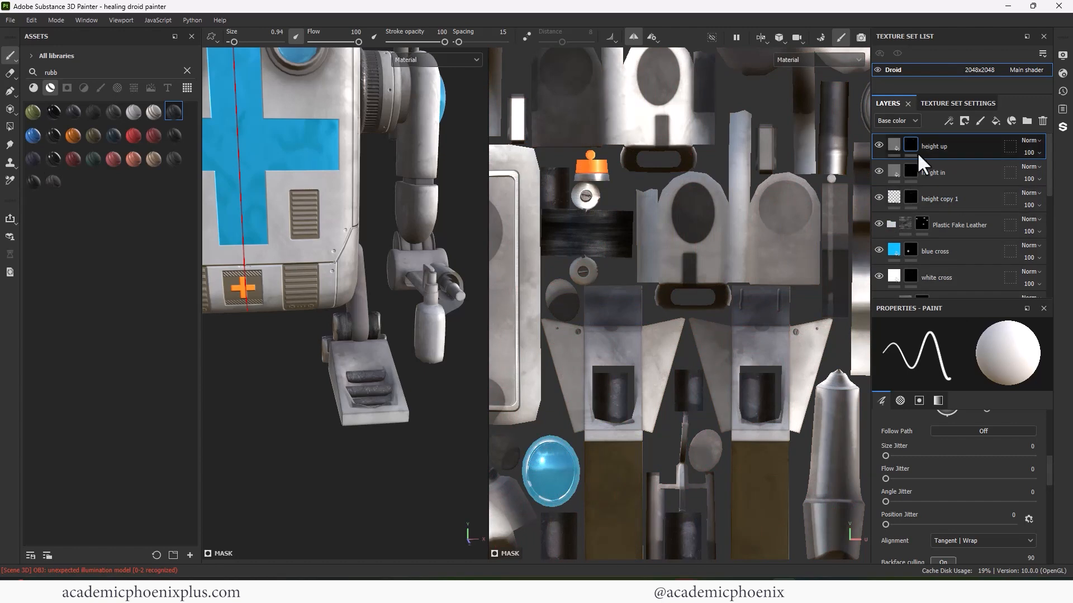
pyautogui.click(910, 146)
pyautogui.rightClick(909, 149)
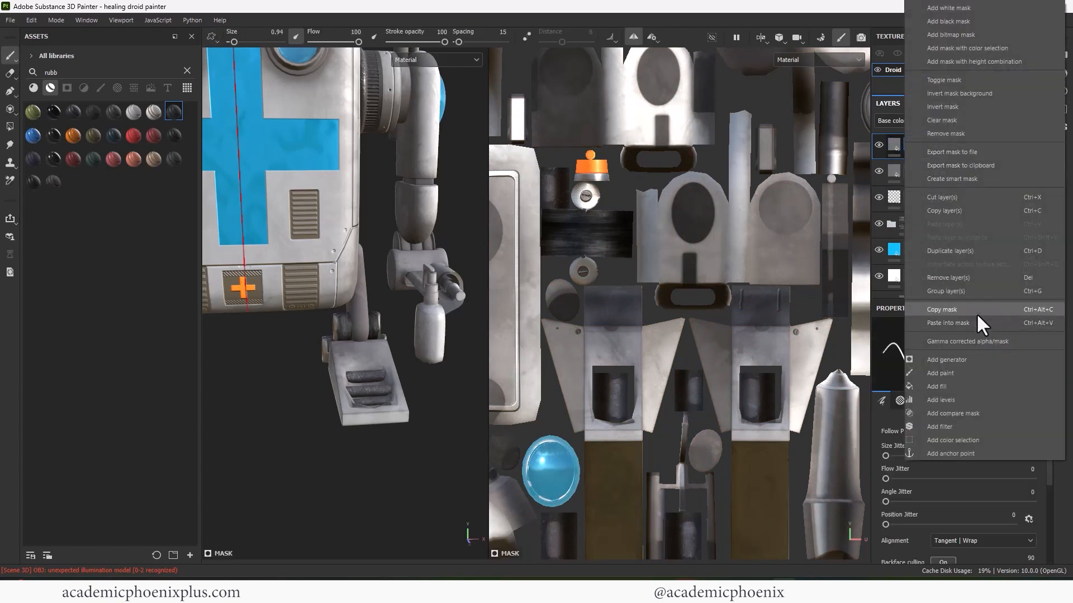
pyautogui.click(980, 121)
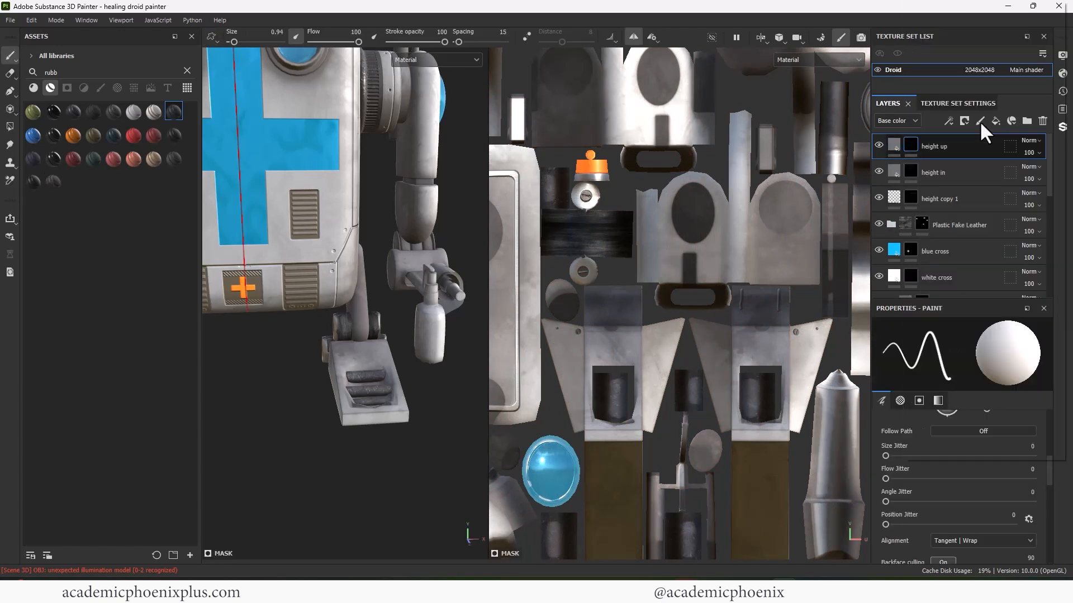
pyautogui.click(894, 145)
pyautogui.click(948, 472)
pyautogui.click(787, 480)
pyautogui.click(891, 371)
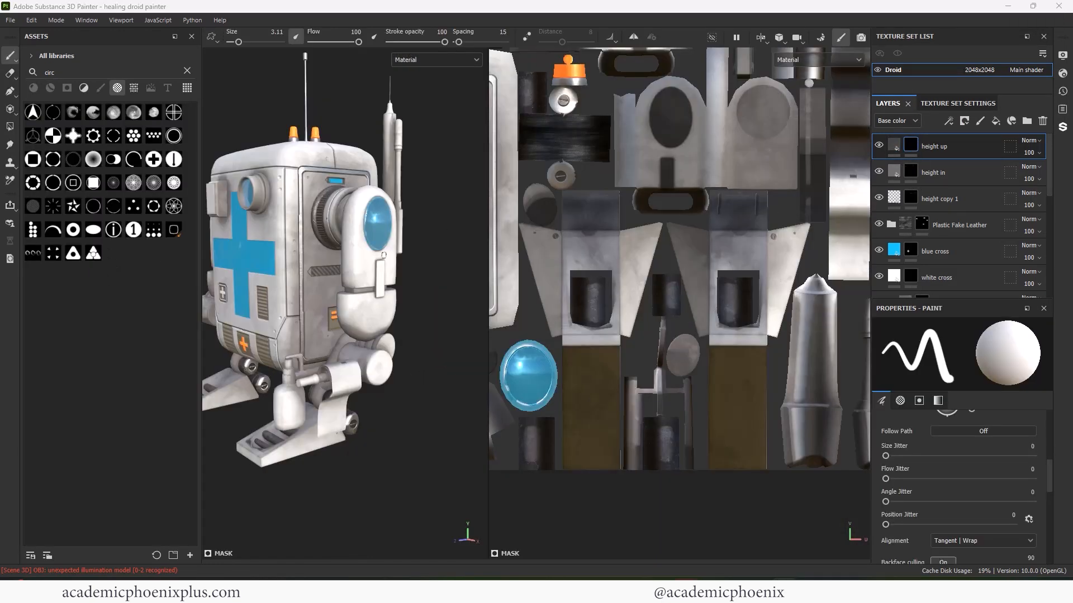
# - Stamp a dark ring below the latch with an 8.81 brush, redoing one misplaced stamp
pyautogui.scroll(3, 319, 255)
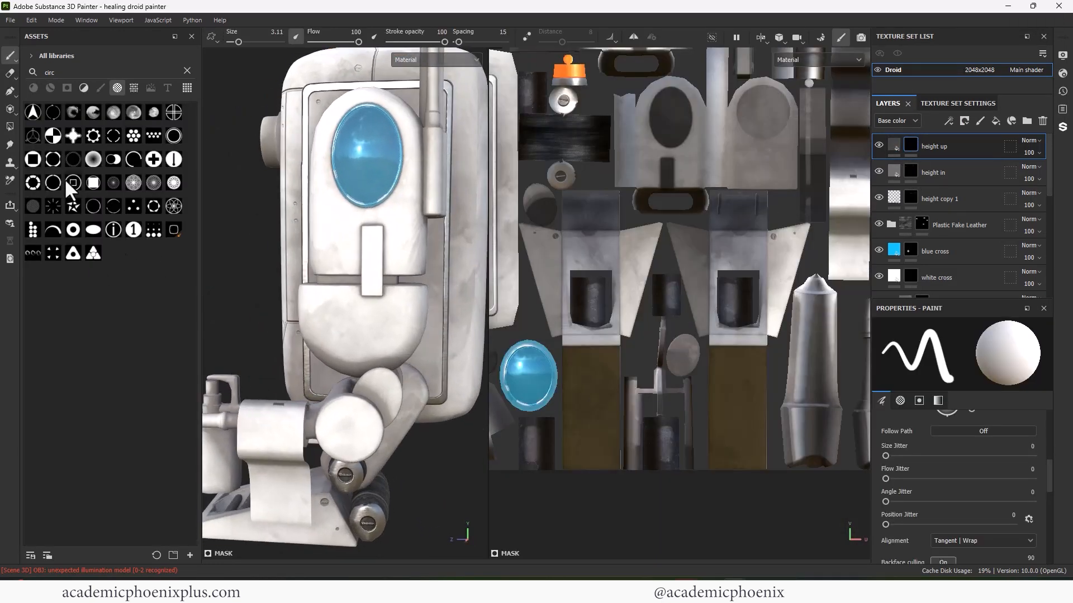
pyautogui.scroll(1, 372, 304)
pyautogui.keyDown('ctrl'); pyautogui.moveTo(373, 314); pyautogui.dragTo(378, 308, button='right'); pyautogui.keyUp('ctrl')
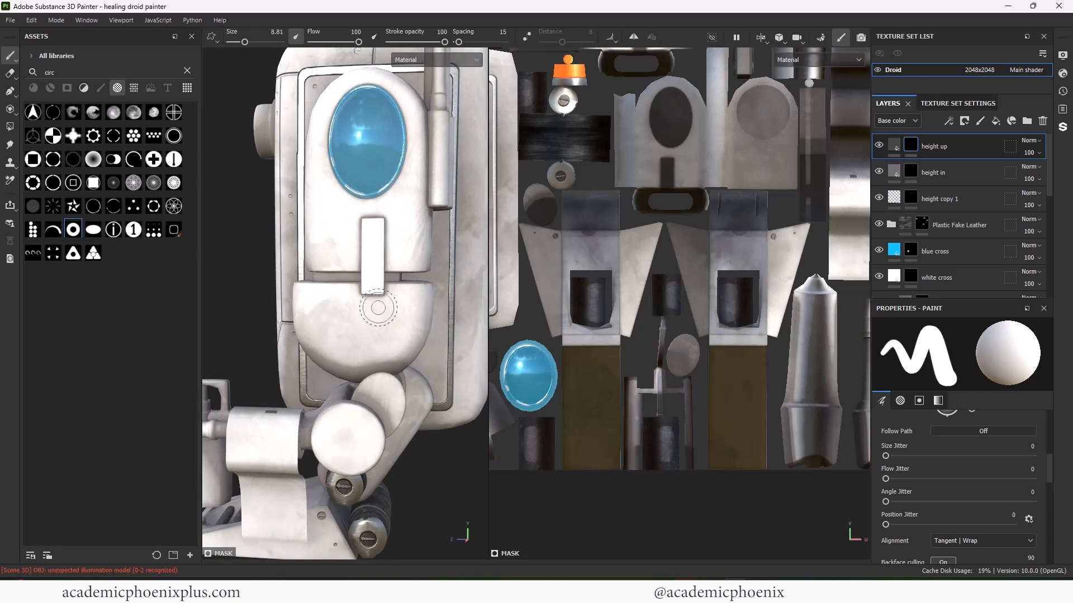
pyautogui.scroll(3, 371, 310)
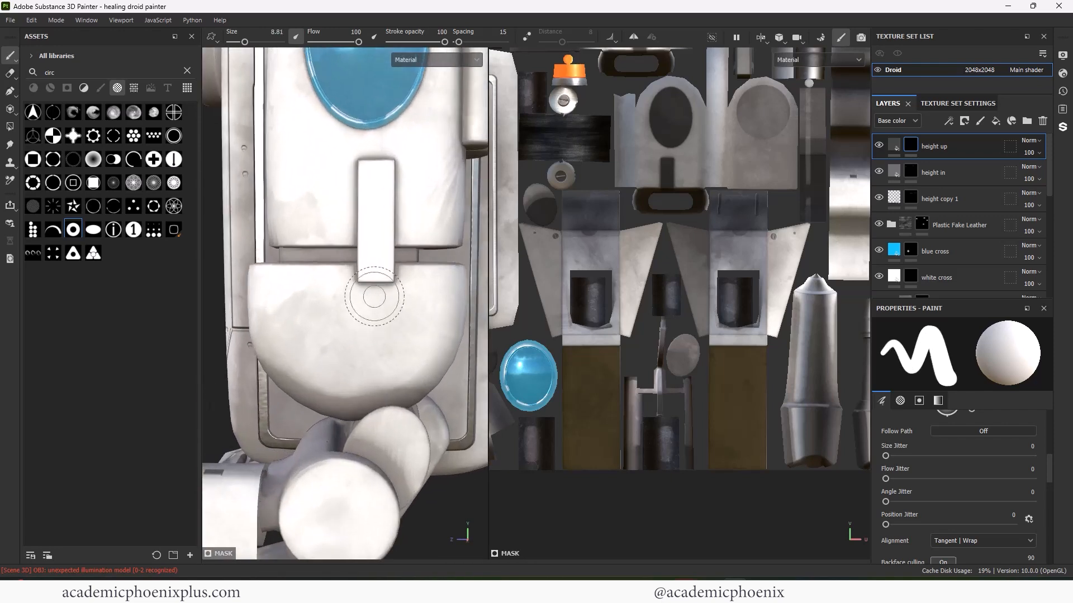
pyautogui.click(374, 296)
pyautogui.keyDown('alt'); pyautogui.moveTo(362, 363); pyautogui.dragTo(389, 309, button='right'); pyautogui.keyUp('alt')
pyautogui.hotkey('ctrl', 'z')
pyautogui.click(380, 303)
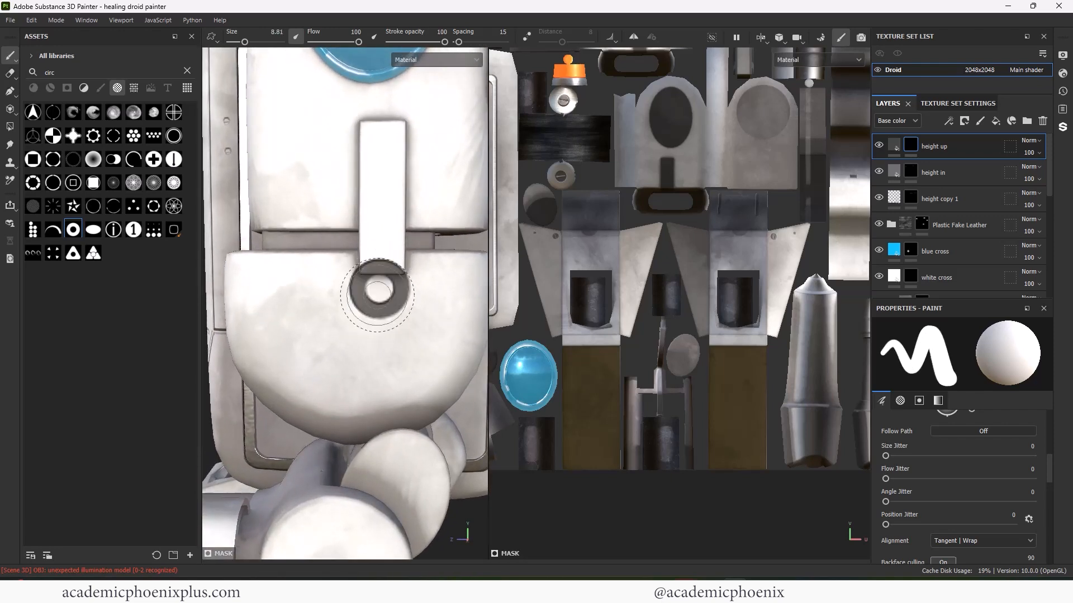
pyautogui.moveTo(380, 304)
pyautogui.keyDown('alt'); pyautogui.mouseDown()
pyautogui.moveTo(412, 318)
pyautogui.moveTo(341, 324)
pyautogui.mouseUp(); pyautogui.keyUp('alt')
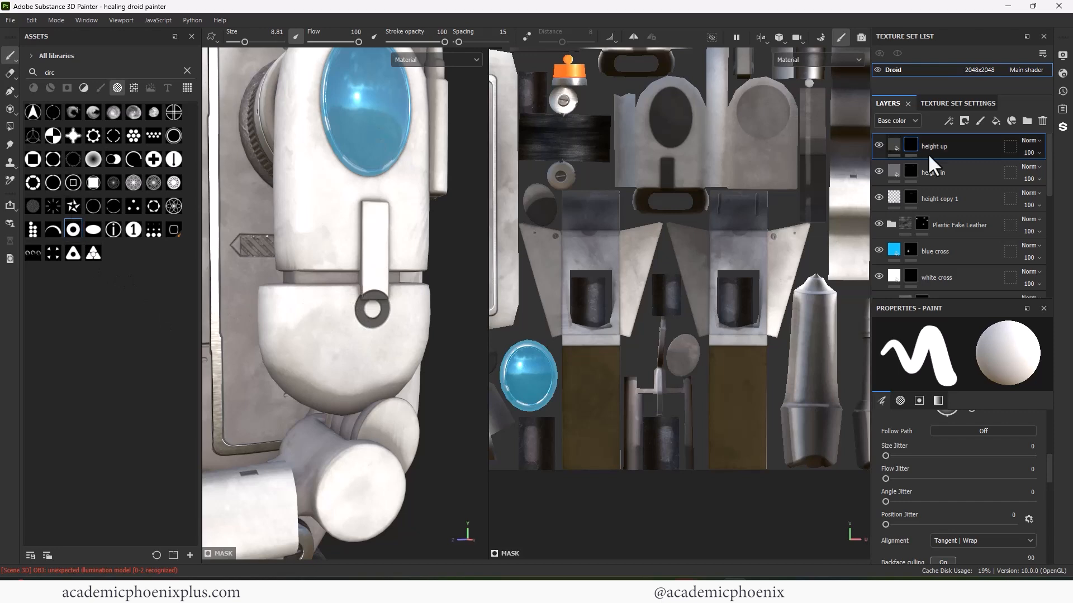
# - Try a size-4.69 plus-in-circle stamp on 'height in', undo both stamps, and reselect the shape
pyautogui.click(950, 172)
pyautogui.click(154, 160)
pyautogui.keyDown('ctrl'); pyautogui.moveTo(380, 306); pyautogui.dragTo(373, 309, button='right'); pyautogui.keyUp('ctrl')
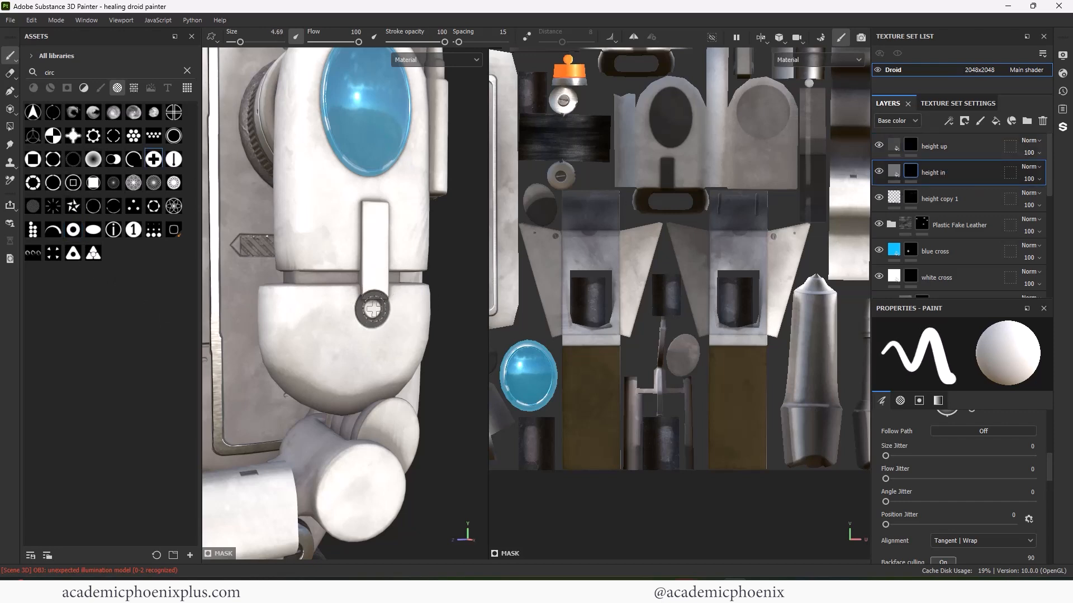
pyautogui.moveTo(391, 371)
pyautogui.keyDown('alt'); pyautogui.keyDown('shift'); pyautogui.mouseDown()
pyautogui.moveTo(356, 354)
pyautogui.moveTo(362, 325)
pyautogui.mouseUp(); pyautogui.keyUp('shift'); pyautogui.keyUp('alt')
pyautogui.hotkey('ctrl', 'z')
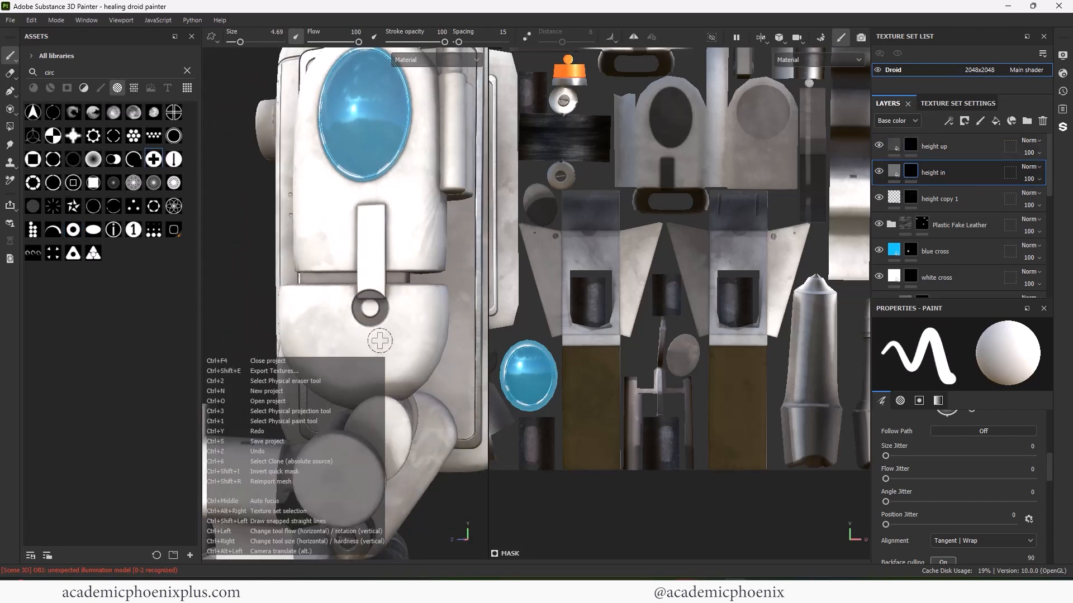
pyautogui.hotkey('ctrl', 'z')
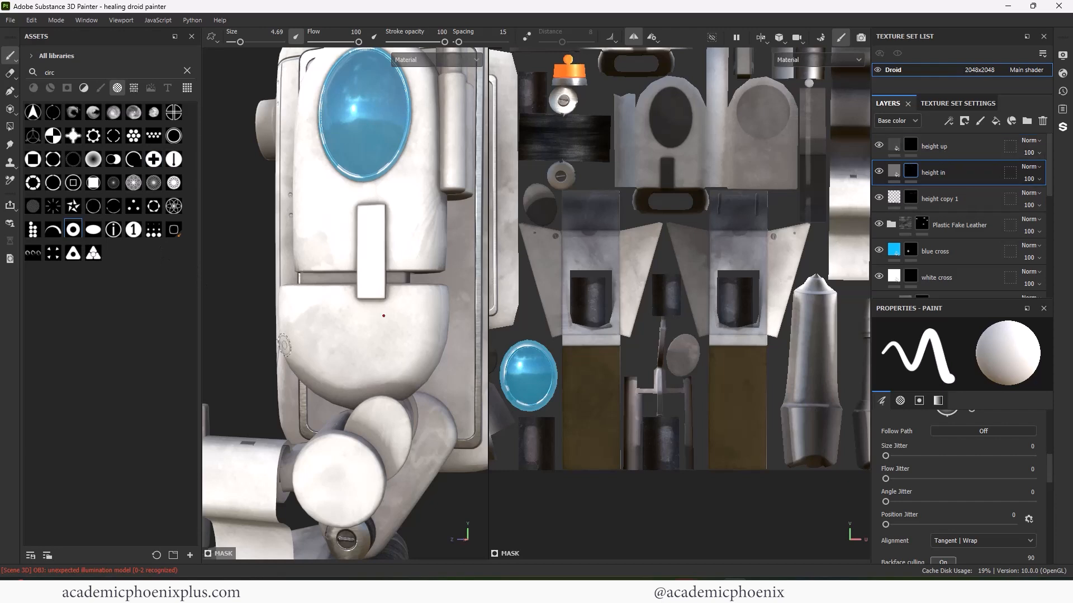
pyautogui.click(152, 159)
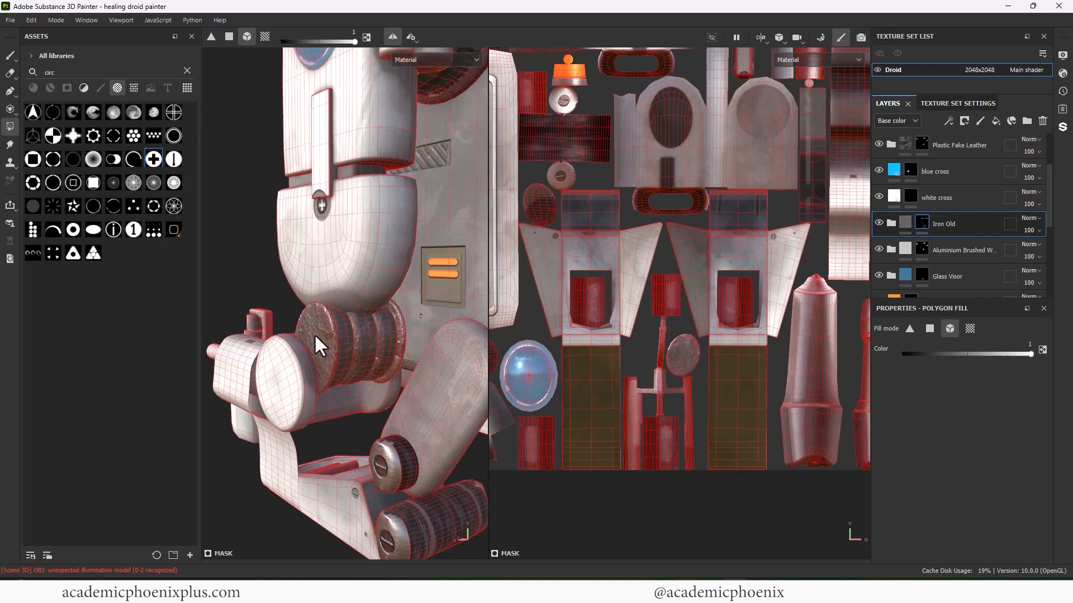
# - Stamp a ring on the metal leg disc in the 'height in' mask
pyautogui.scroll(3, 314, 334)
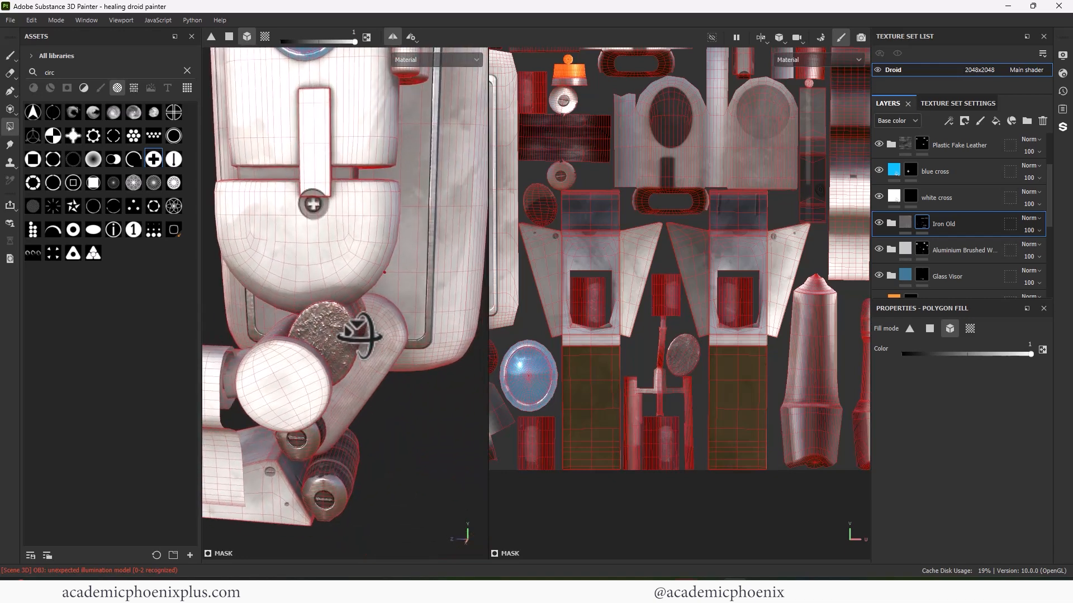
pyautogui.moveTo(359, 335)
pyautogui.keyDown('alt'); pyautogui.mouseDown()
pyautogui.moveTo(419, 344)
pyautogui.moveTo(359, 335)
pyautogui.moveTo(366, 305)
pyautogui.mouseUp(); pyautogui.keyUp('alt')
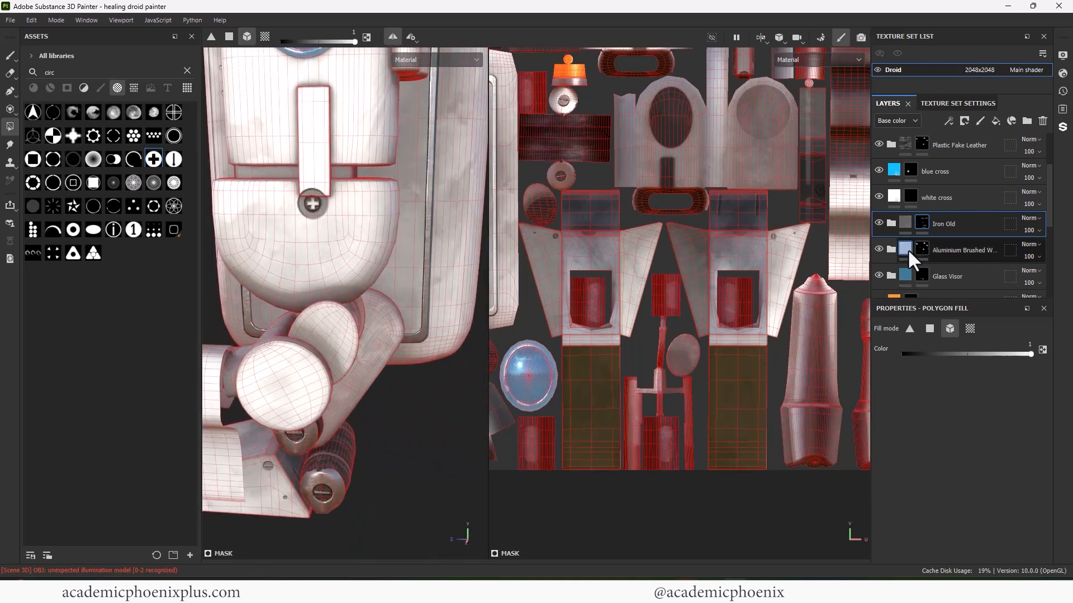
pyautogui.click(956, 249)
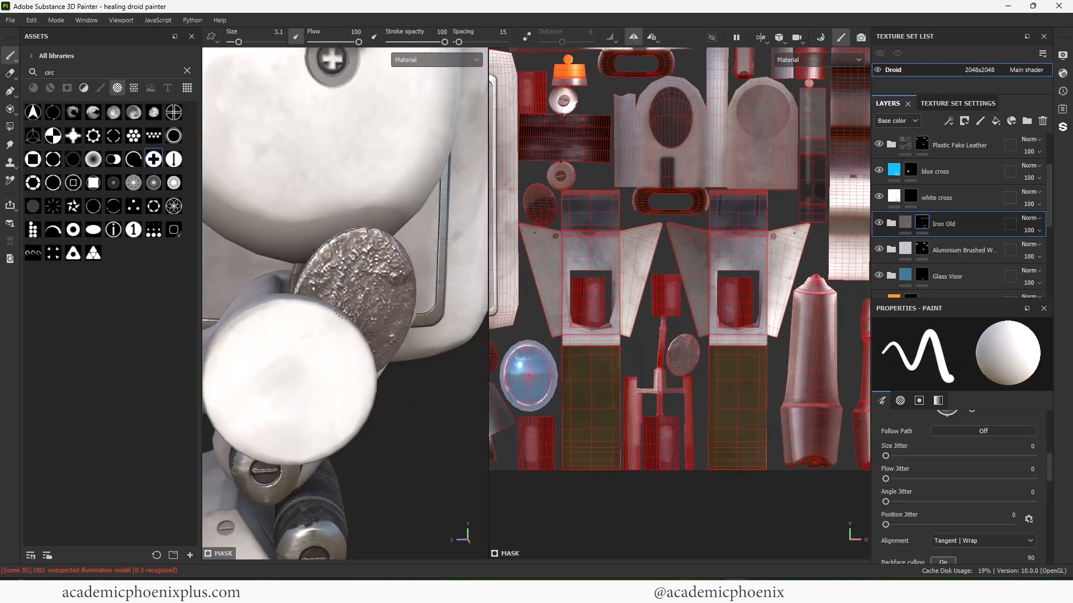
pyautogui.click(72, 231)
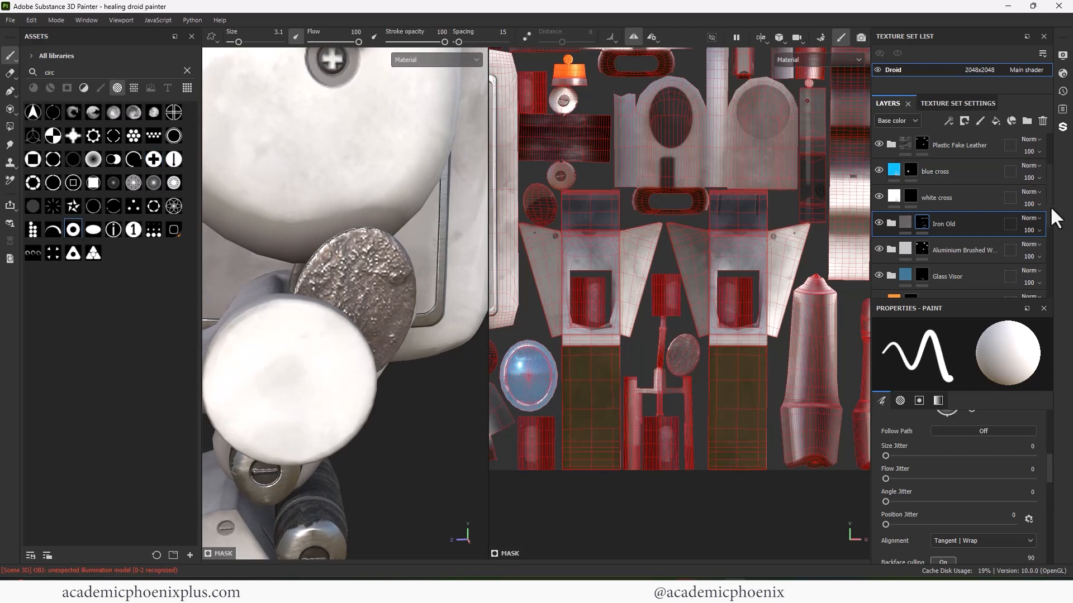
pyautogui.moveTo(1049, 208); pyautogui.dragTo(1050, 176)
pyautogui.click(910, 172)
pyautogui.press(']')
pyautogui.click(356, 299)
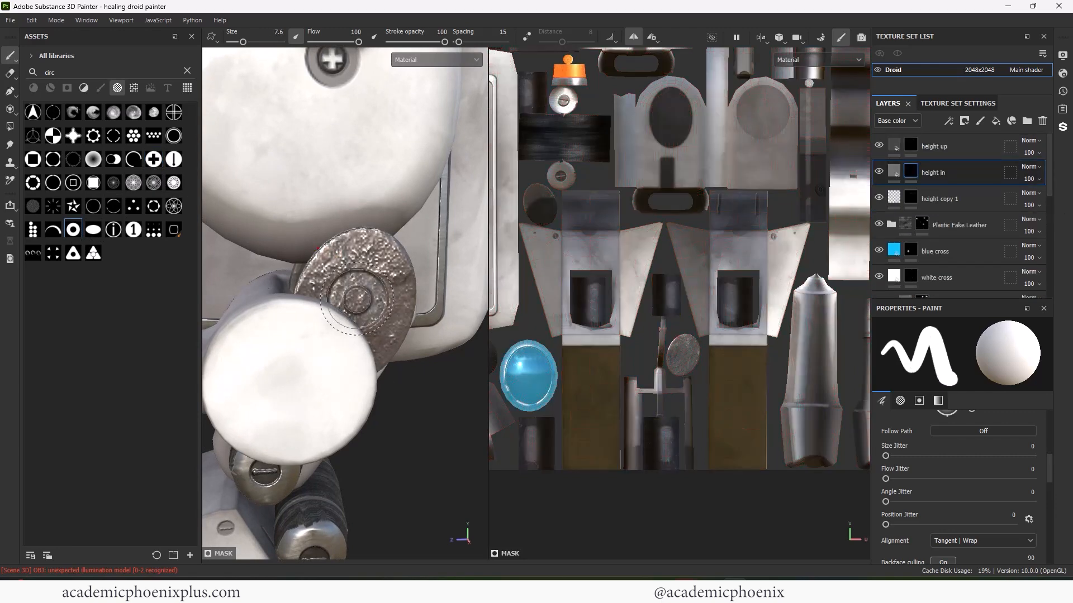
# - Stamp a raised plus-in-circle on the leg disc in the 'height up' mask
pyautogui.click(153, 160)
pyautogui.click(910, 145)
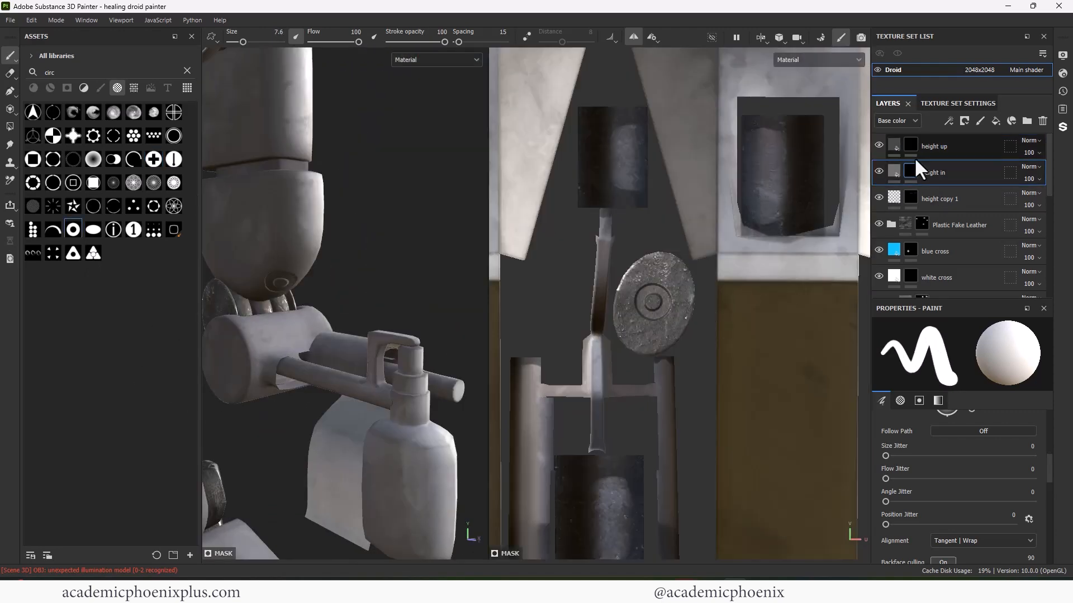
pyautogui.click(911, 145)
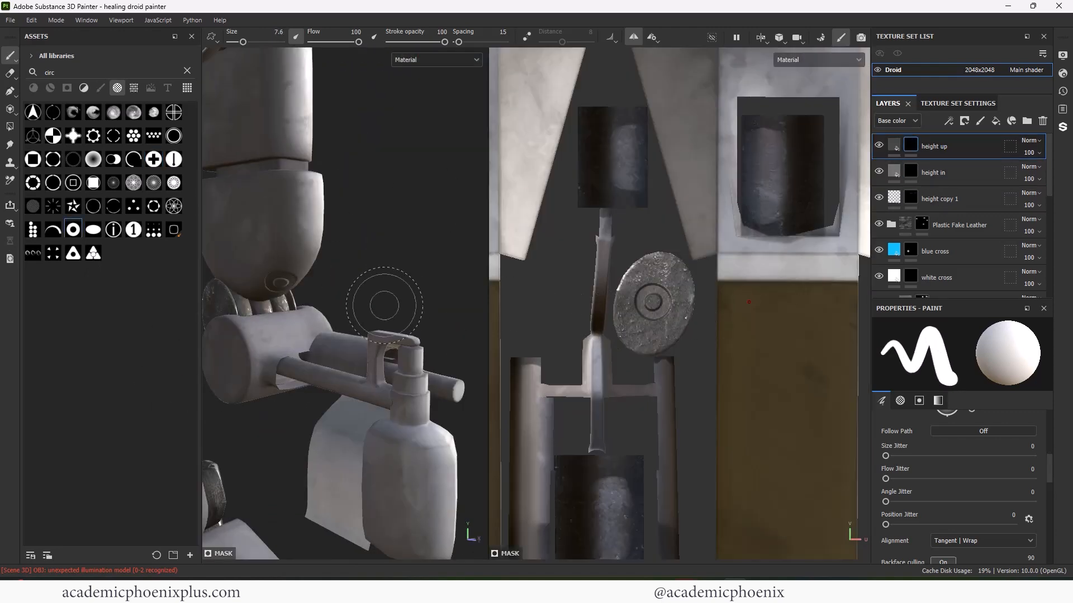
pyautogui.keyDown('alt'); pyautogui.moveTo(384, 306); pyautogui.dragTo(358, 318); pyautogui.keyUp('alt')
pyautogui.keyDown('alt'); pyautogui.moveTo(358, 319); pyautogui.dragTo(361, 328, button='middle'); pyautogui.keyUp('alt')
pyautogui.moveTo(362, 328)
pyautogui.keyDown('alt'); pyautogui.mouseDown(button='right')
pyautogui.moveTo(530, 389)
pyautogui.moveTo(386, 290)
pyautogui.mouseUp(button='right'); pyautogui.keyUp('alt')
pyautogui.moveTo(386, 290)
pyautogui.keyDown('alt'); pyautogui.mouseDown()
pyautogui.moveTo(400, 349)
pyautogui.moveTo(276, 334)
pyautogui.moveTo(288, 326)
pyautogui.mouseUp(); pyautogui.keyUp('alt')
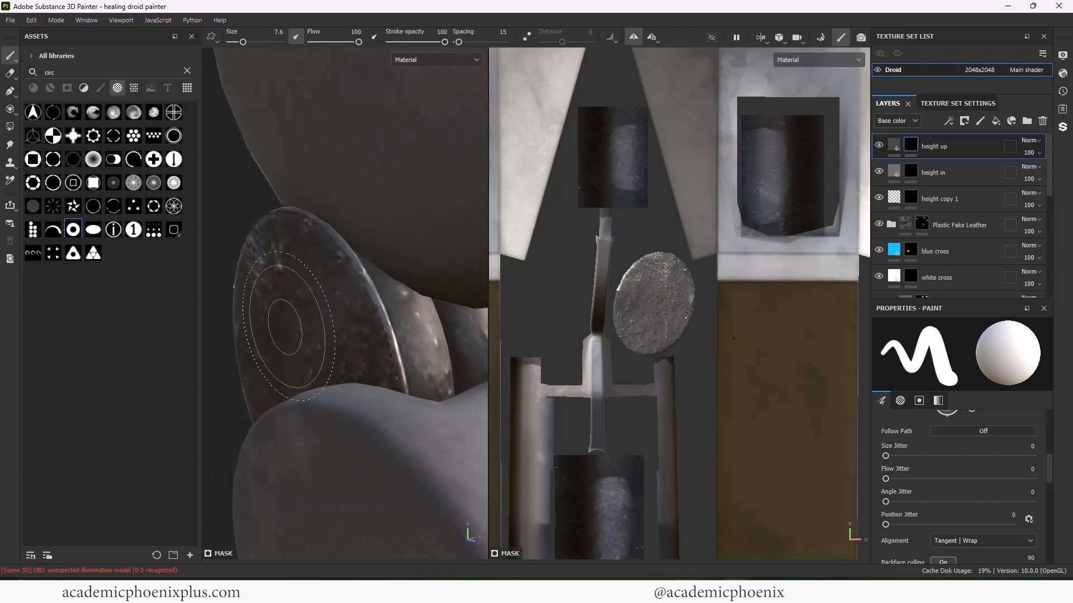
pyautogui.click(289, 327)
# - Stamp a smaller cross-head screw on the disc in both height masks, then start a rectangular strip stroke
pyautogui.click(910, 171)
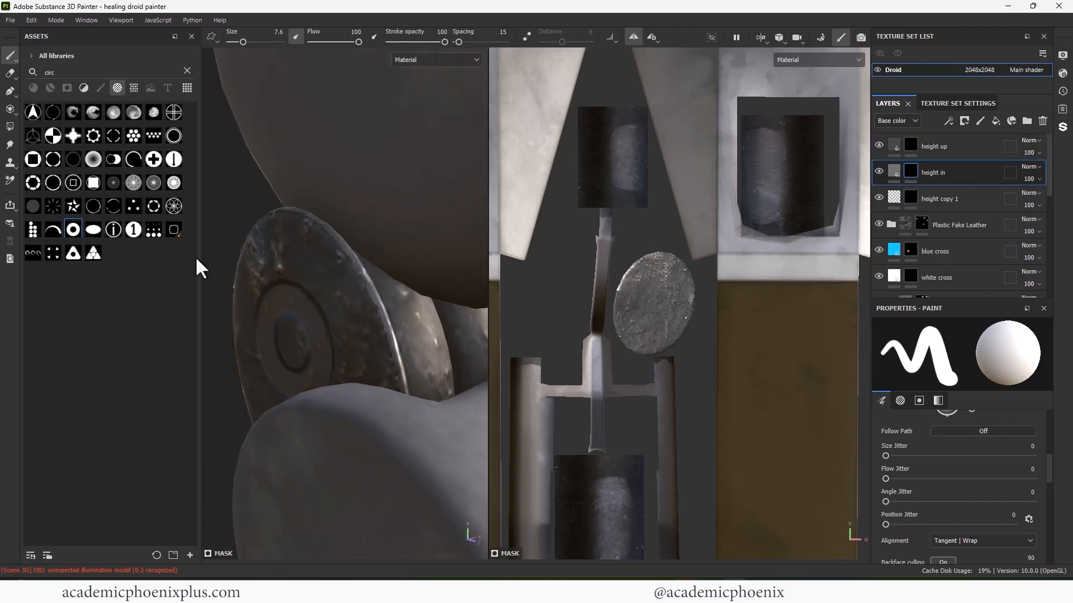
pyautogui.click(154, 160)
pyautogui.keyDown('ctrl'); pyautogui.moveTo(287, 335); pyautogui.dragTo(271, 335, button='right'); pyautogui.keyUp('ctrl')
pyautogui.click(291, 344)
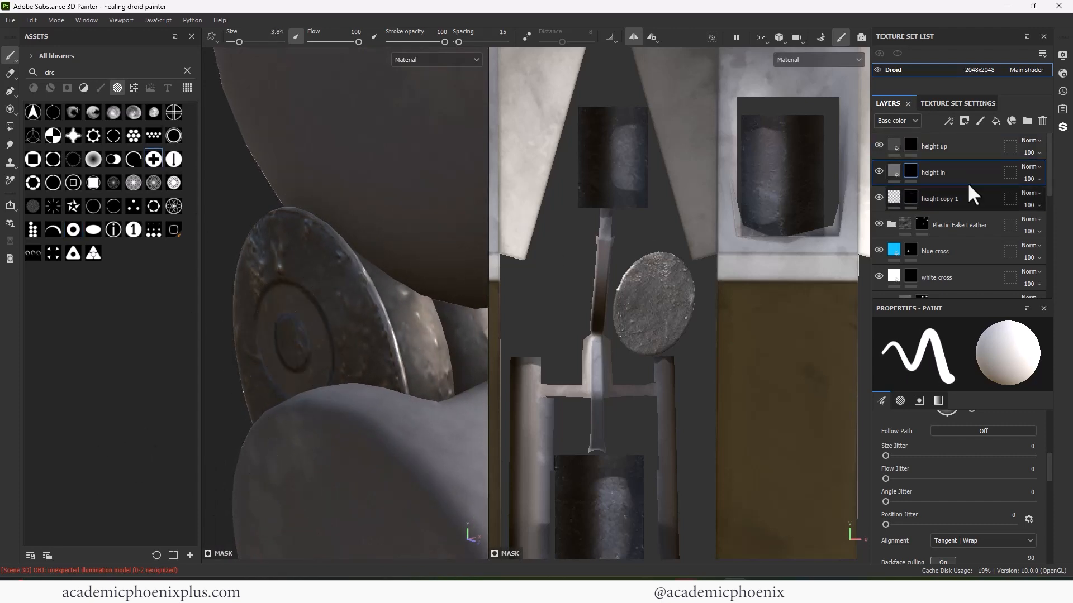
pyautogui.click(912, 146)
pyautogui.click(294, 342)
pyautogui.keyDown('alt'); pyautogui.moveTo(347, 438); pyautogui.dragTo(99, 325, button='right'); pyautogui.keyUp('alt')
pyautogui.keyDown('alt'); pyautogui.moveTo(375, 286); pyautogui.dragTo(382, 239); pyautogui.keyUp('alt')
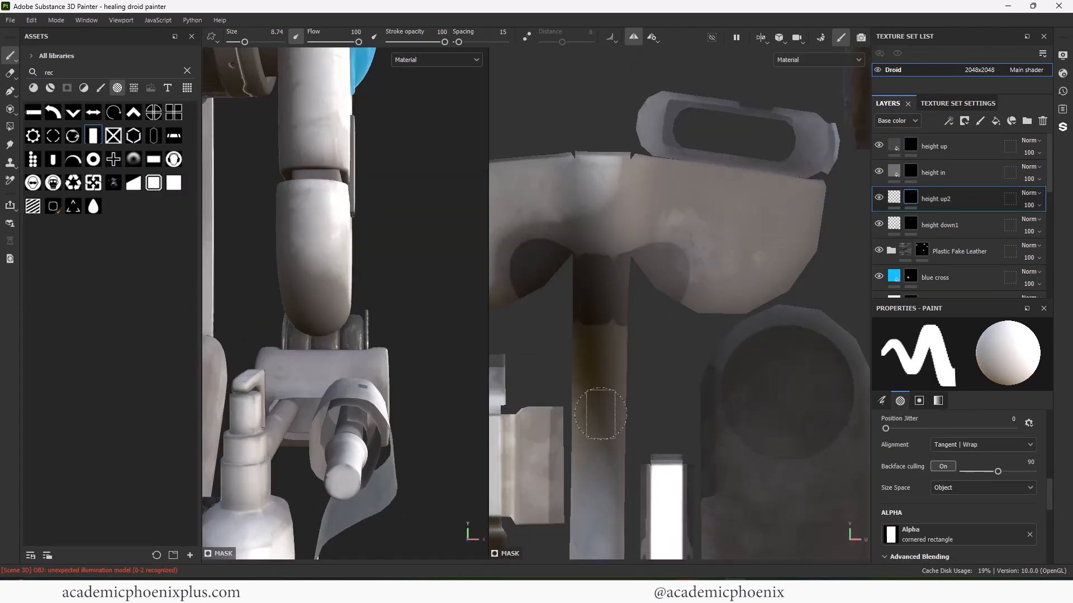
pyautogui.click(600, 414)
# - Paint straight height lines along the strip and down the near side of the arm
pyautogui.keyDown('shift'); pyautogui.click(601, 235); pyautogui.keyUp('shift')
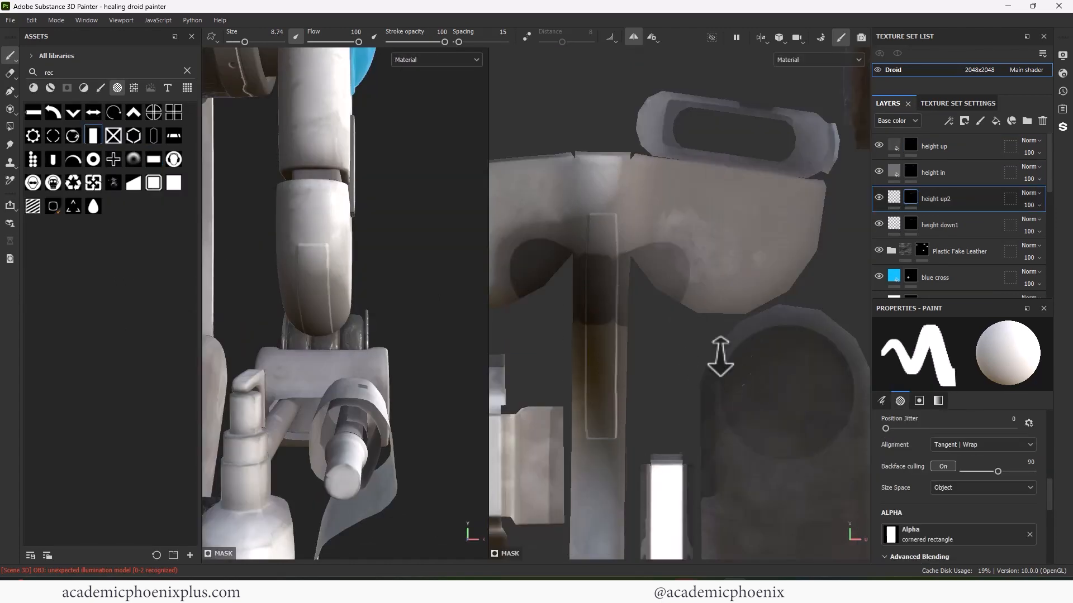
pyautogui.keyDown('alt'); pyautogui.moveTo(718, 357); pyautogui.dragTo(609, 324, button='right'); pyautogui.keyUp('alt')
pyautogui.keyDown('alt'); pyautogui.moveTo(363, 284); pyautogui.dragTo(198, 265); pyautogui.keyUp('alt')
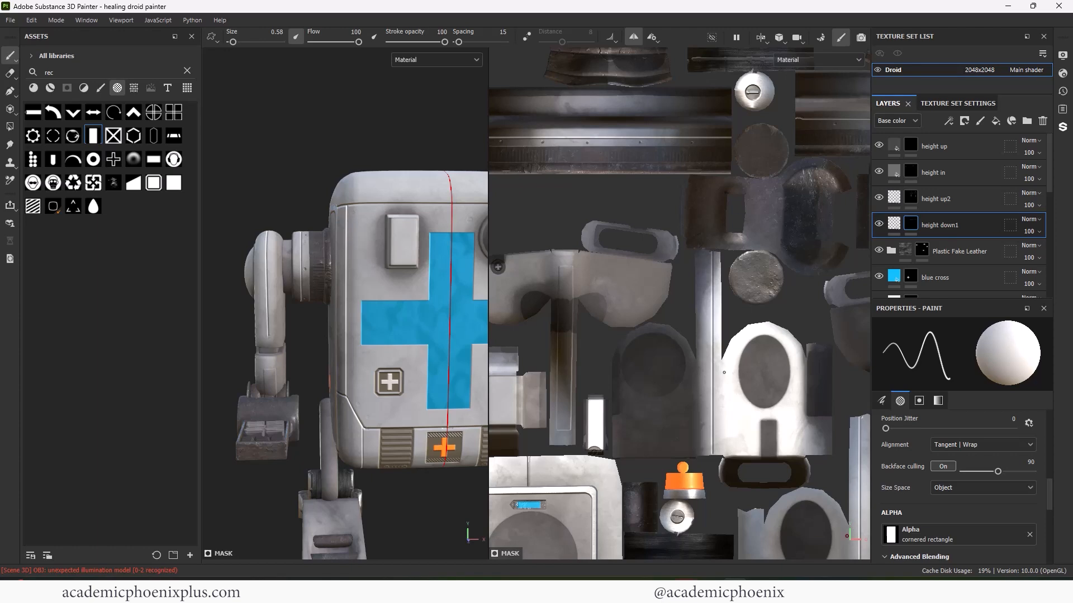
pyautogui.moveTo(724, 372); pyautogui.dragTo(657, 264, button='middle')
pyautogui.keyDown('alt'); pyautogui.moveTo(666, 225); pyautogui.dragTo(593, 55, button='middle'); pyautogui.keyUp('alt')
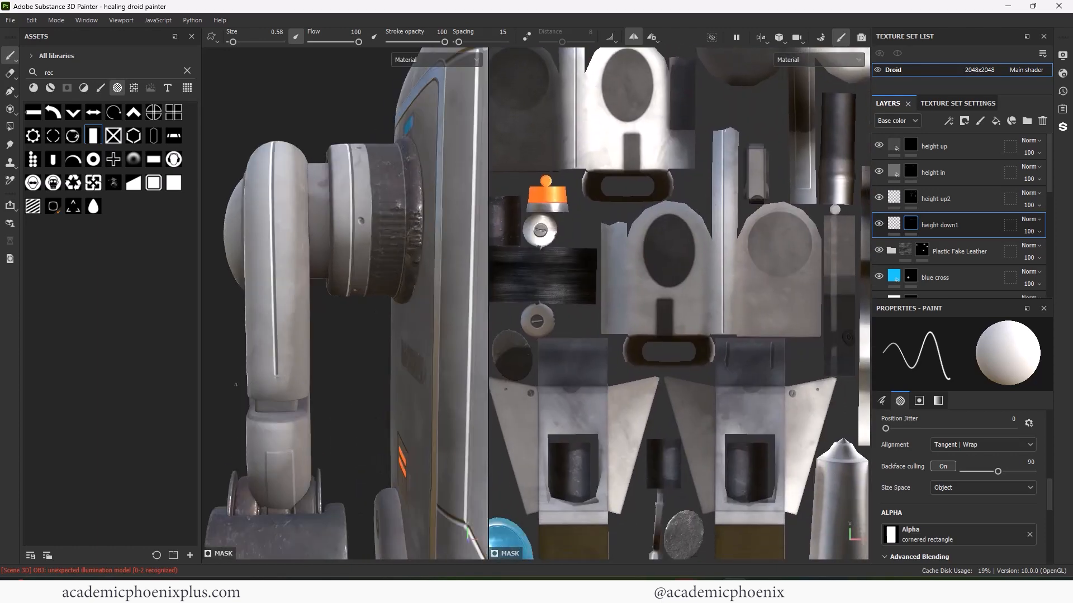
pyautogui.keyDown('shift'); pyautogui.click(274, 399); pyautogui.keyUp('shift')
# - Paint a straight line down the arm's opposite side, then orbit to check both sides
pyautogui.keyDown('alt'); pyautogui.moveTo(279, 353); pyautogui.dragTo(515, 359); pyautogui.keyUp('alt')
pyautogui.click(309, 200)
pyautogui.keyDown('shift'); pyautogui.click(310, 375); pyautogui.keyUp('shift')
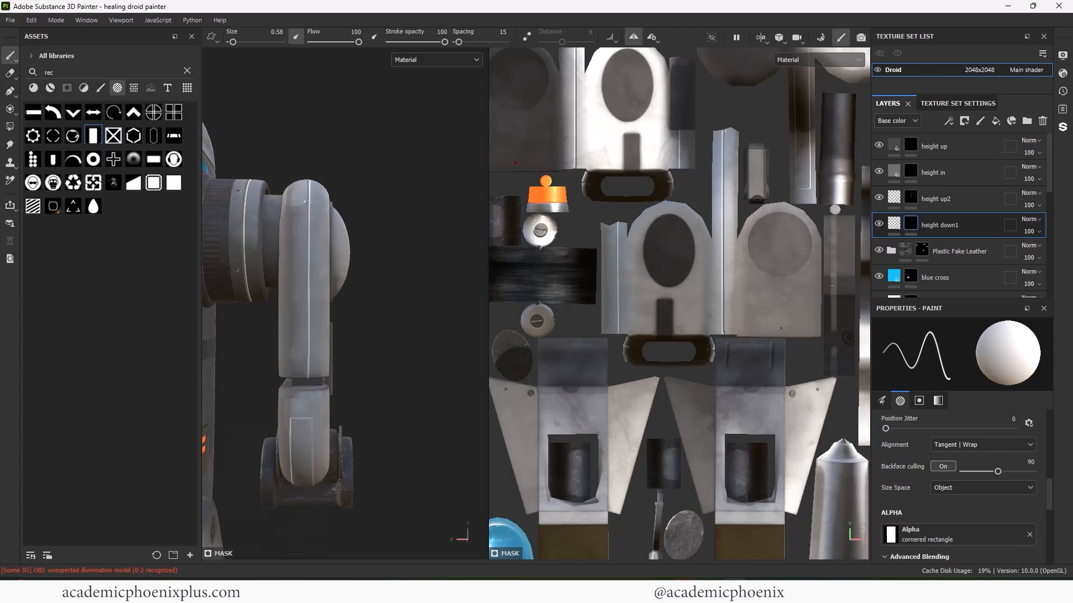
pyautogui.scroll(-5, 301, 380)
pyautogui.moveTo(296, 360)
pyautogui.keyDown('alt'); pyautogui.mouseDown()
pyautogui.moveTo(158, 346)
pyautogui.moveTo(296, 391)
pyautogui.moveTo(238, 385)
pyautogui.moveTo(274, 350)
pyautogui.mouseUp(); pyautogui.keyUp('alt')
pyautogui.keyDown('alt'); pyautogui.moveTo(411, 351); pyautogui.dragTo(352, 340); pyautogui.keyUp('alt')
pyautogui.keyDown('alt'); pyautogui.moveTo(352, 340); pyautogui.dragTo(428, 334, button='right'); pyautogui.keyUp('alt')
pyautogui.keyDown('alt'); pyautogui.moveTo(428, 334); pyautogui.dragTo(324, 360, button='middle'); pyautogui.keyUp('alt')
pyautogui.keyDown('alt'); pyautogui.moveTo(324, 360); pyautogui.dragTo(386, 358); pyautogui.keyUp('alt')
pyautogui.keyDown('alt'); pyautogui.moveTo(386, 358); pyautogui.dragTo(467, 350, button='right'); pyautogui.keyUp('alt')
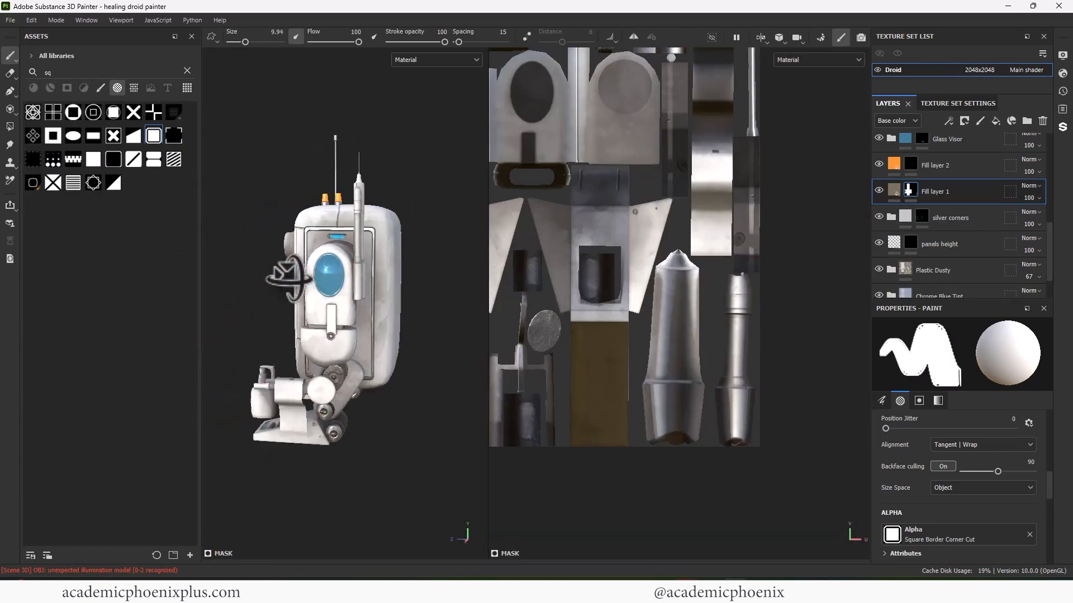
pyautogui.keyDown('alt'); pyautogui.moveTo(316, 304); pyautogui.dragTo(427, 290); pyautogui.keyUp('alt')
# - Polygon-fill the rod's UV cylinder in Fill layer 1's mask at value 1 to make it beige
pyautogui.click(11, 129)
pyautogui.scroll(2, 755, 321)
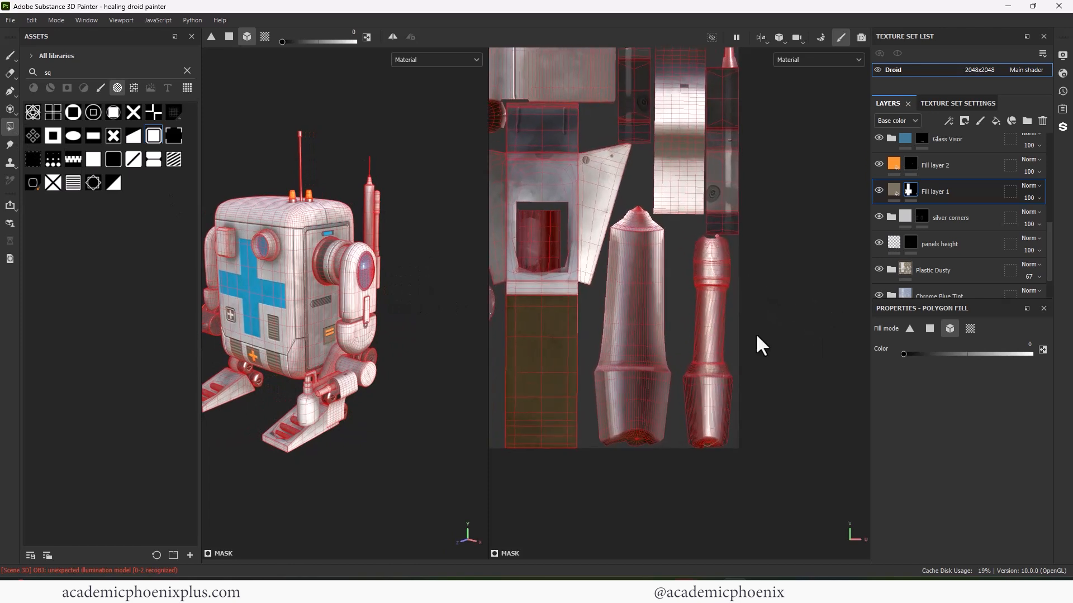
pyautogui.keyDown('alt'); pyautogui.moveTo(756, 333); pyautogui.dragTo(776, 348, button='middle'); pyautogui.keyUp('alt')
pyautogui.moveTo(923, 353); pyautogui.dragTo(1066, 352)
pyautogui.click(909, 191)
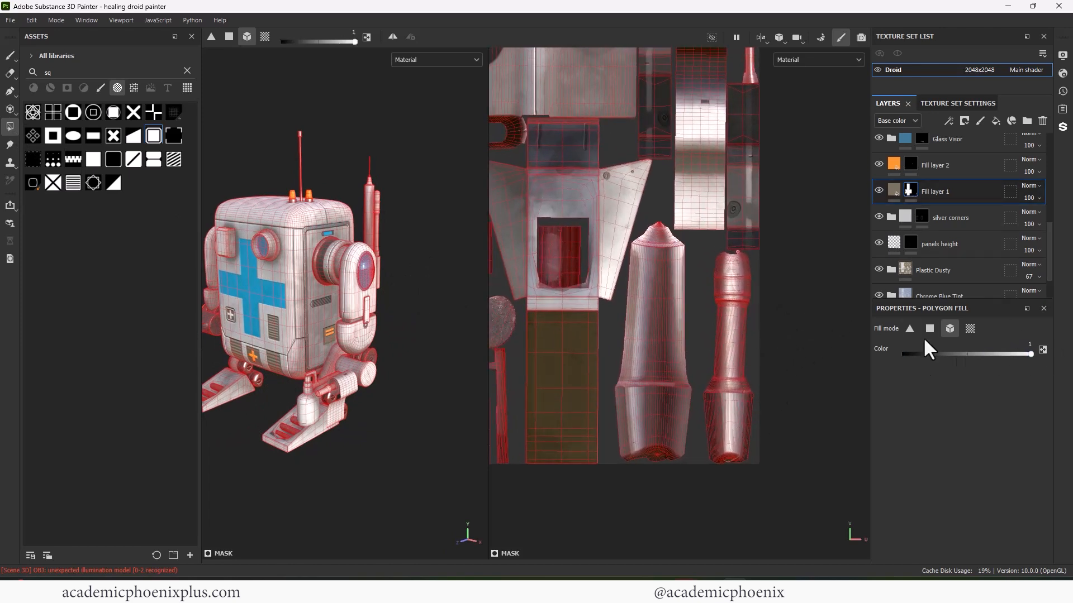
pyautogui.moveTo(712, 310); pyautogui.dragTo(752, 371)
pyautogui.keyDown('alt'); pyautogui.moveTo(762, 328); pyautogui.dragTo(756, 366, button='middle'); pyautogui.keyUp('alt')
pyautogui.moveTo(757, 366); pyautogui.dragTo(704, 290)
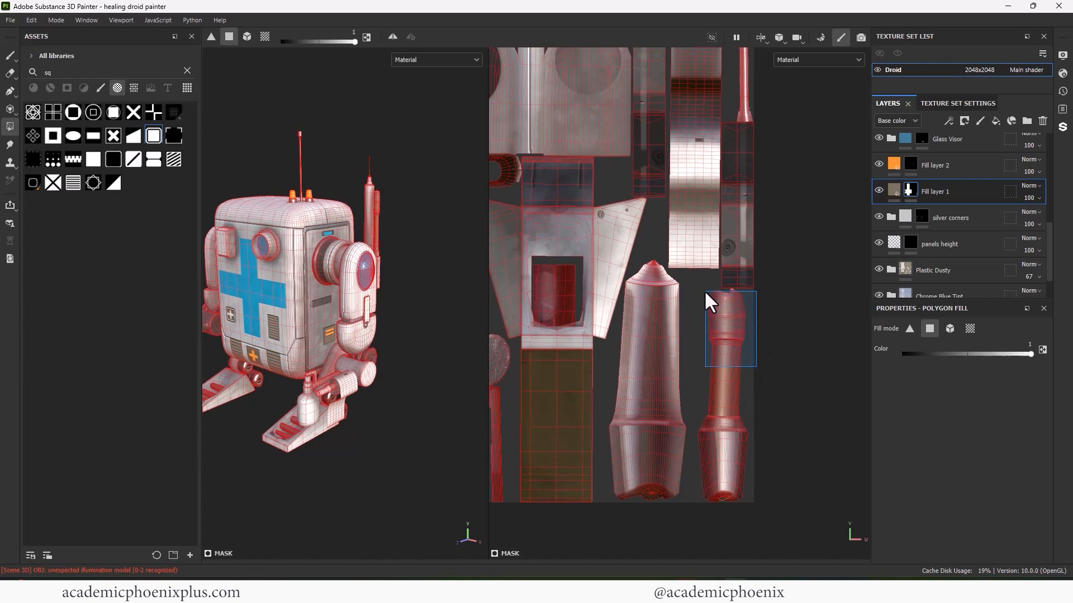
# - Widen the rod's orange light band on Fill layer 2 with a smaller Shape Square Squeeze brush
pyautogui.click(930, 171)
pyautogui.scroll(5, 704, 313)
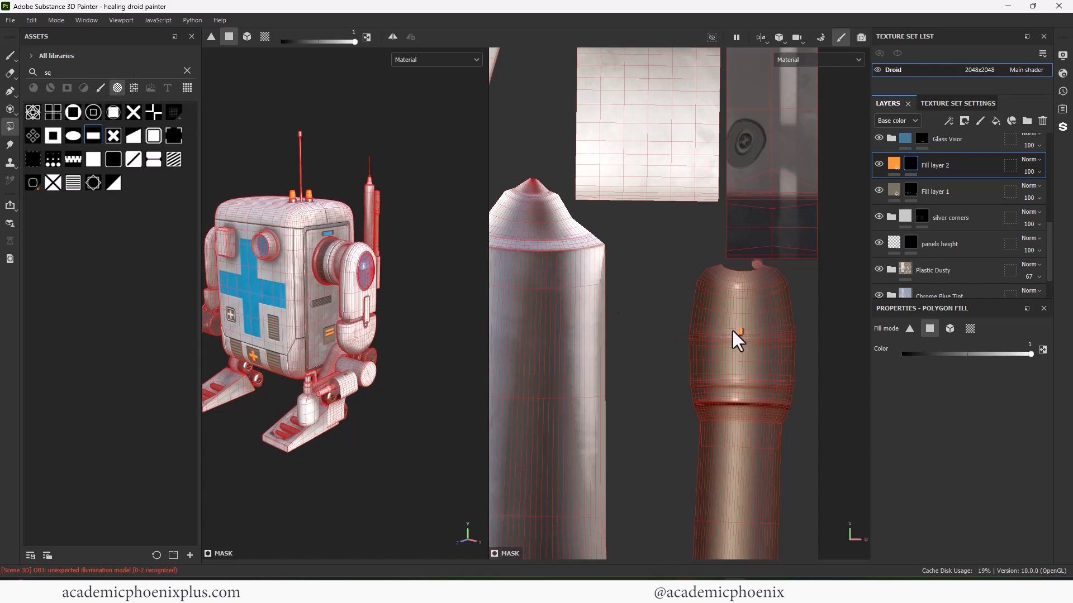
pyautogui.press('1')
pyautogui.click(177, 161)
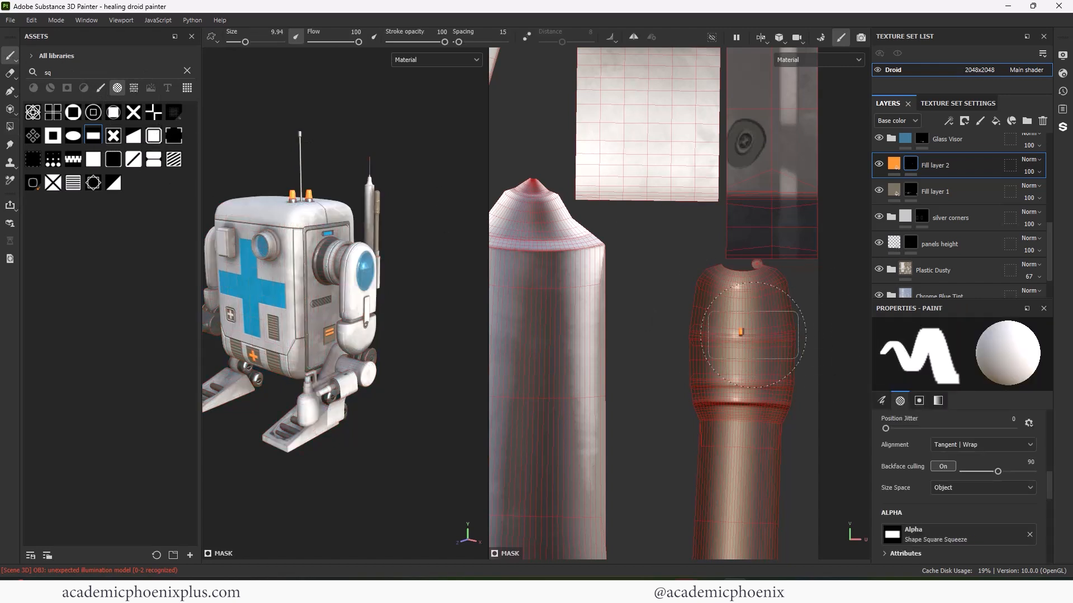
pyautogui.press('[')
pyautogui.press('[')
pyautogui.press('[')
pyautogui.press('[')
pyautogui.press('[')
pyautogui.press('[')
pyautogui.keyDown('alt'); pyautogui.moveTo(391, 211); pyautogui.dragTo(359, 310, button='middle'); pyautogui.keyUp('alt')
pyautogui.keyDown('alt'); pyautogui.moveTo(358, 310); pyautogui.dragTo(468, 313, button='right'); pyautogui.keyUp('alt')
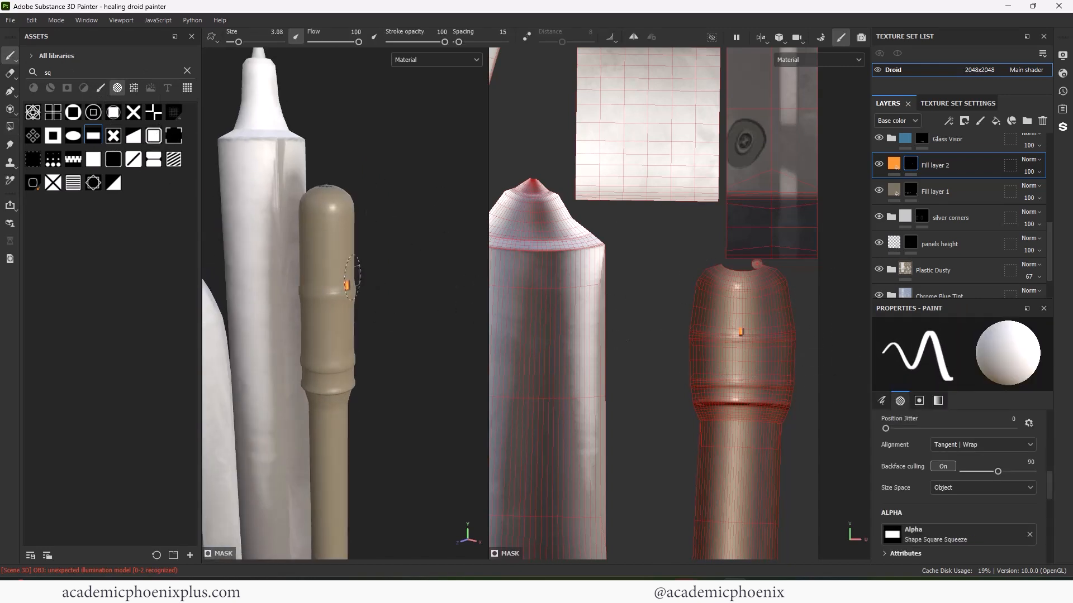
pyautogui.scroll(3, 342, 281)
pyautogui.moveTo(327, 290); pyautogui.dragTo(301, 290)
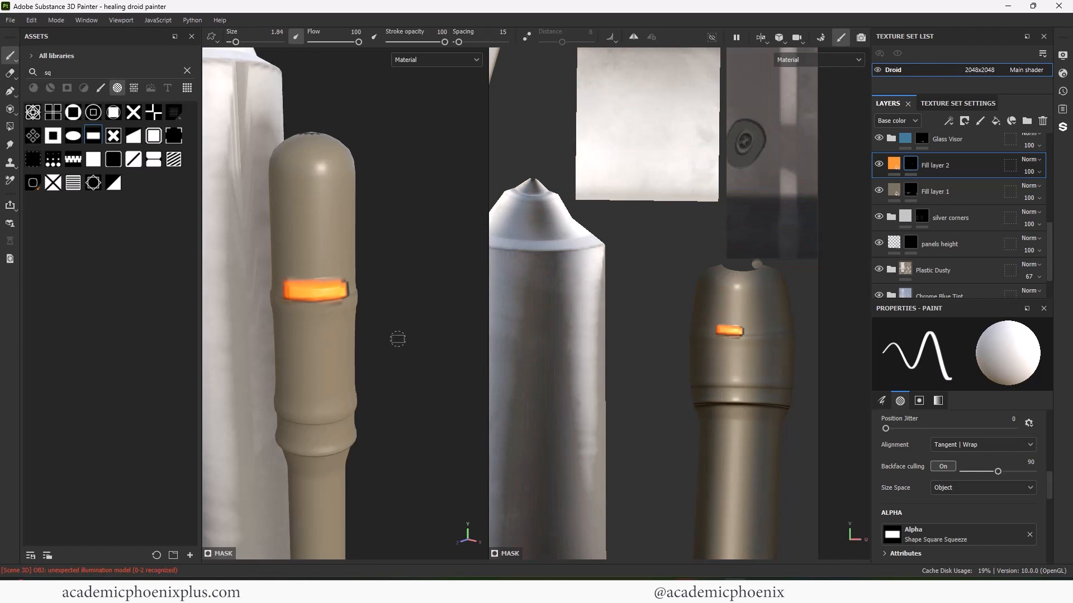
# - Frame the whole droid and orbit in close on its foot
pyautogui.press('f')
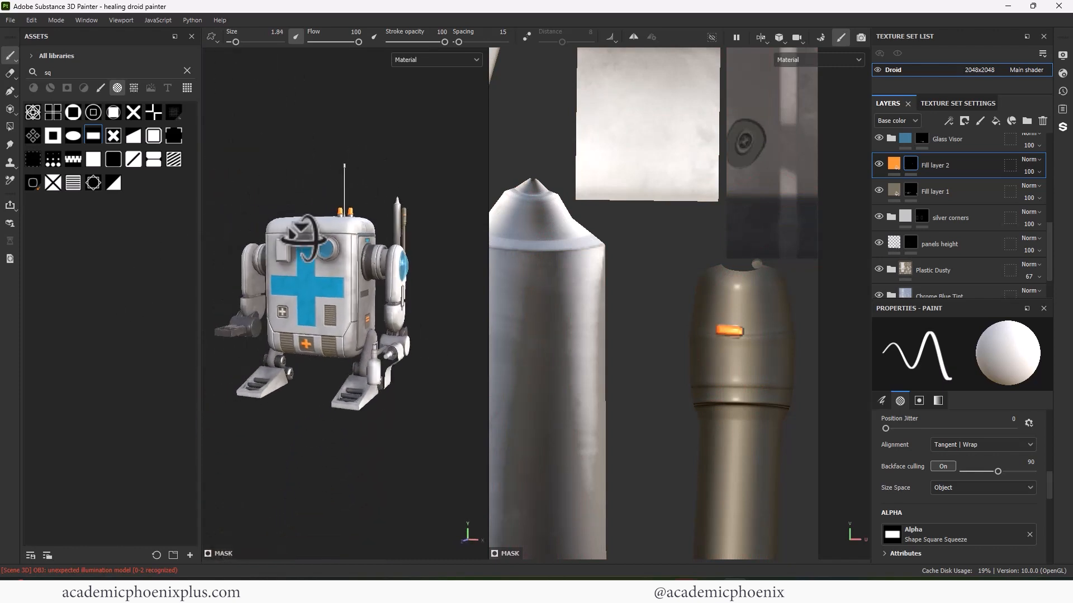
pyautogui.keyDown('alt'); pyautogui.moveTo(305, 239); pyautogui.dragTo(293, 240); pyautogui.keyUp('alt')
pyautogui.keyDown('alt'); pyautogui.moveTo(327, 265); pyautogui.dragTo(310, 291, button='middle'); pyautogui.keyUp('alt')
pyautogui.keyDown('alt'); pyautogui.moveTo(314, 291); pyautogui.dragTo(308, 294); pyautogui.keyUp('alt')
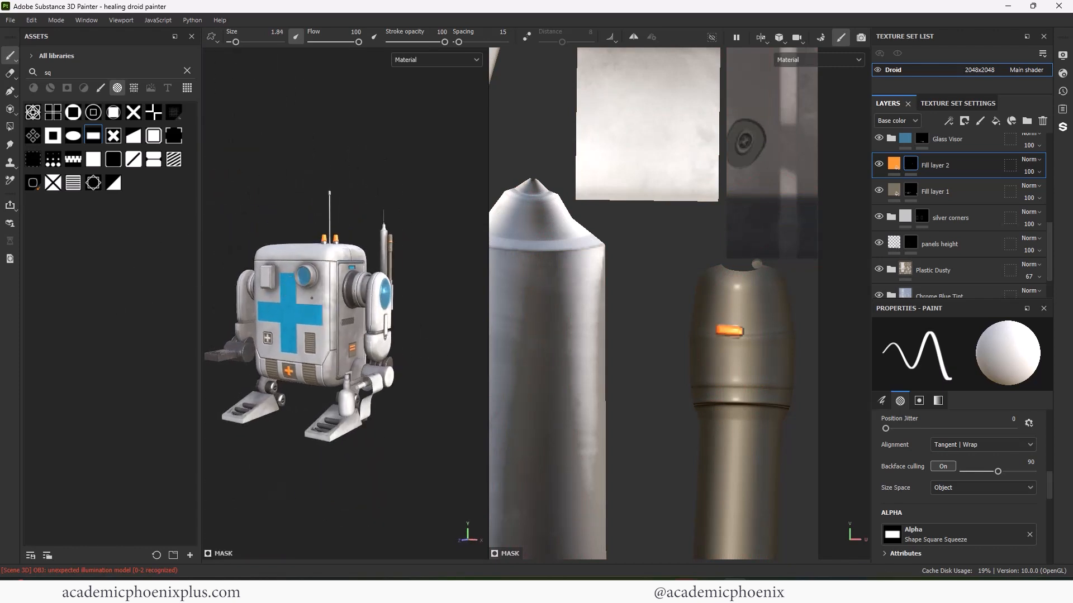
pyautogui.keyDown('alt'); pyautogui.moveTo(309, 295); pyautogui.dragTo(299, 260, button='middle'); pyautogui.keyUp('alt')
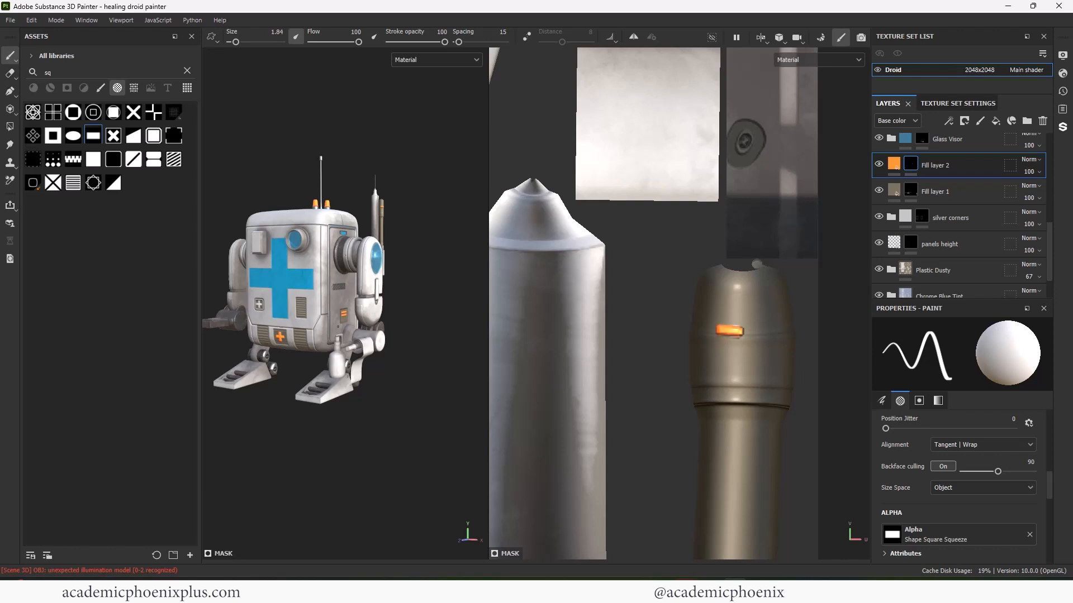
pyautogui.keyDown('alt'); pyautogui.moveTo(348, 416); pyautogui.dragTo(354, 369, button='middle'); pyautogui.keyUp('alt')
pyautogui.keyDown('alt'); pyautogui.moveTo(355, 369); pyautogui.dragTo(384, 376); pyautogui.keyUp('alt')
pyautogui.keyDown('alt'); pyautogui.moveTo(384, 376); pyautogui.dragTo(490, 374, button='right'); pyautogui.keyUp('alt')
pyautogui.keyDown('alt'); pyautogui.moveTo(358, 391); pyautogui.dragTo(369, 350, button='middle'); pyautogui.keyUp('alt')
pyautogui.keyDown('alt'); pyautogui.moveTo(368, 350); pyautogui.dragTo(390, 377); pyautogui.keyUp('alt')
pyautogui.keyDown('alt'); pyautogui.moveTo(413, 382); pyautogui.dragTo(492, 386, button='right'); pyautogui.keyUp('alt')
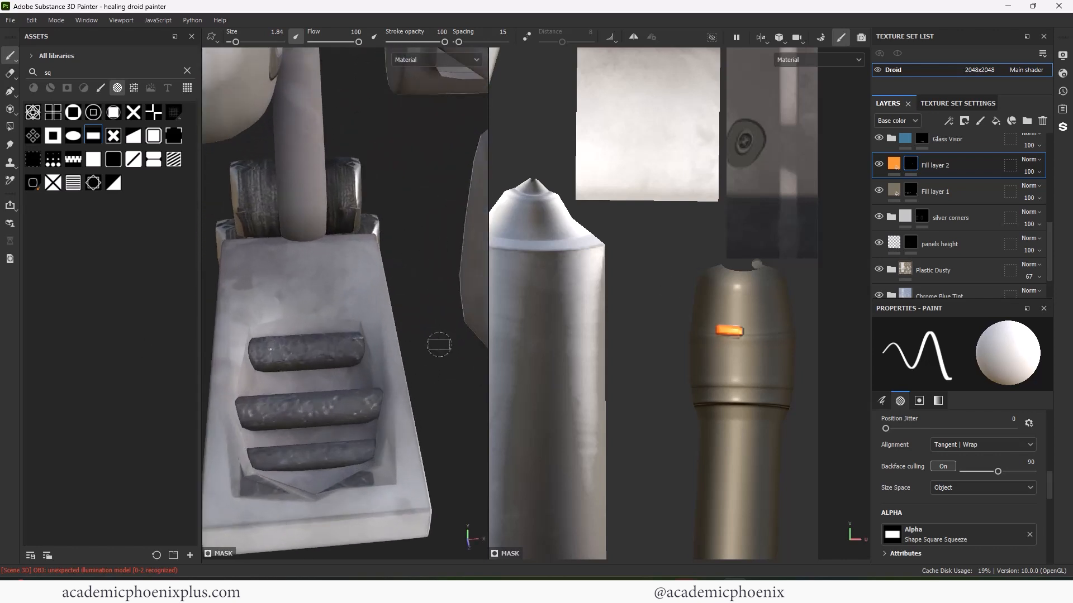
pyautogui.scroll(5, 1048, 233)
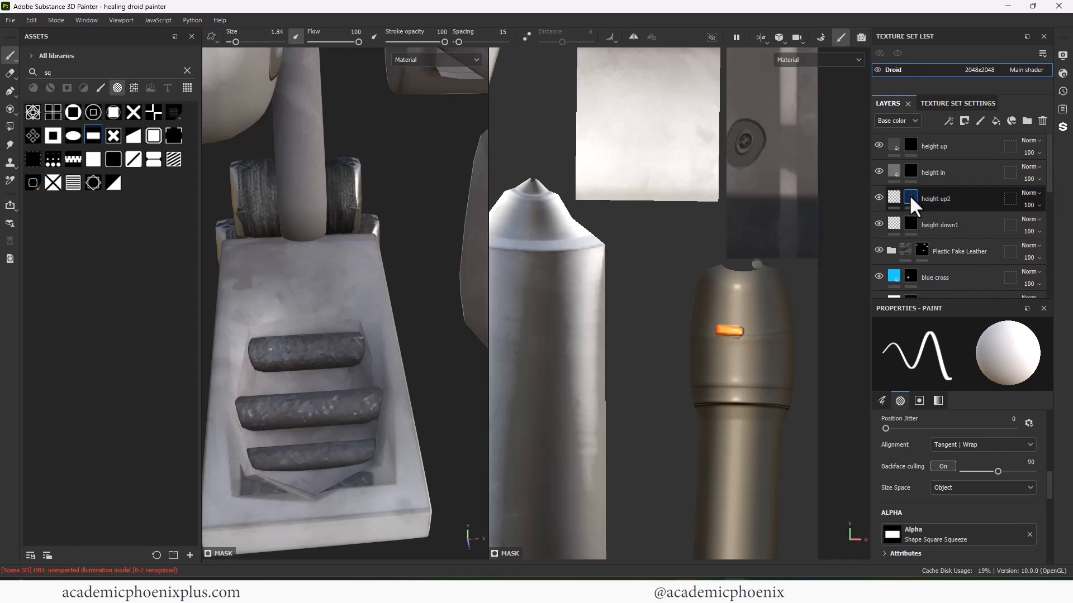
# - On height down1, stamp a white raised rectangle and a smaller black recessed one on the foot's rung panel
pyautogui.click(908, 222)
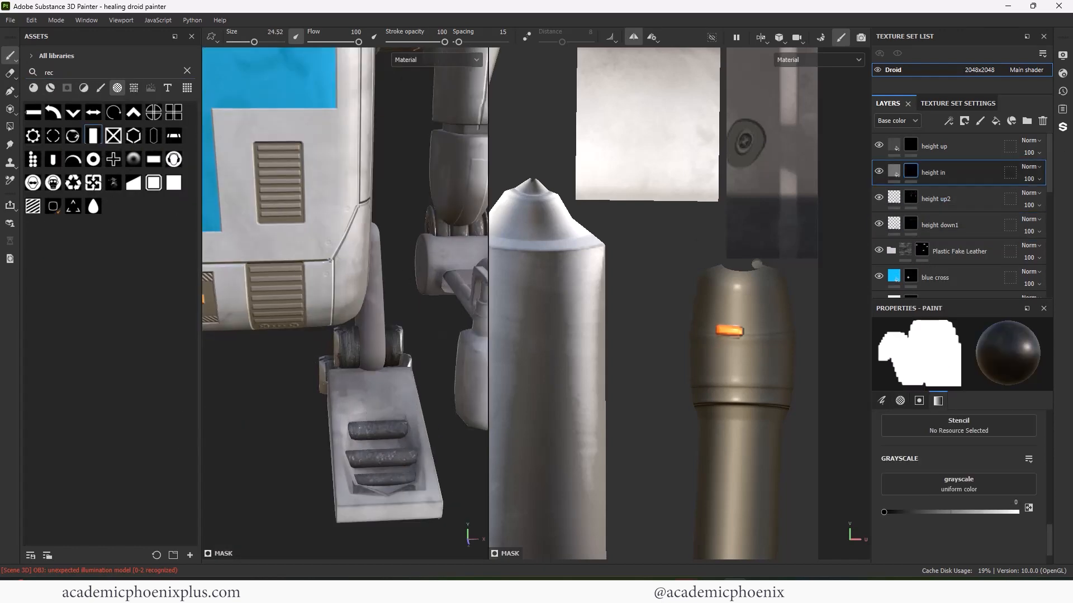
pyautogui.keyDown('alt'); pyautogui.moveTo(391, 391); pyautogui.dragTo(402, 425); pyautogui.keyUp('alt')
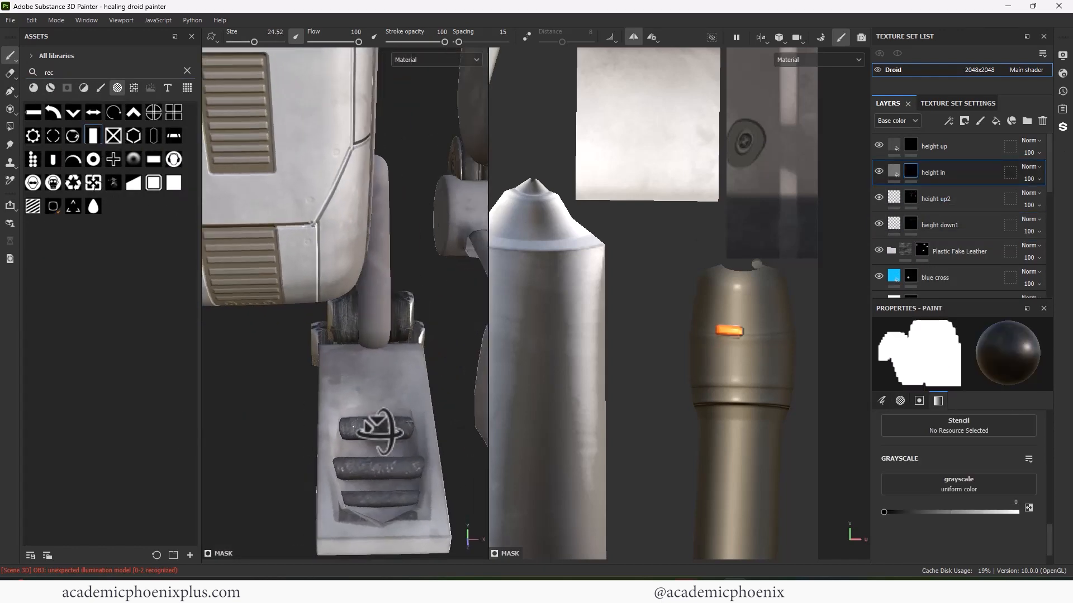
pyautogui.keyDown('alt'); pyautogui.moveTo(402, 425); pyautogui.dragTo(403, 450, button='right'); pyautogui.keyUp('alt')
pyautogui.moveTo(403, 450)
pyautogui.keyDown('alt'); pyautogui.mouseDown()
pyautogui.moveTo(311, 428)
pyautogui.moveTo(359, 412)
pyautogui.moveTo(349, 370)
pyautogui.mouseUp(); pyautogui.keyUp('alt')
pyautogui.press('x')
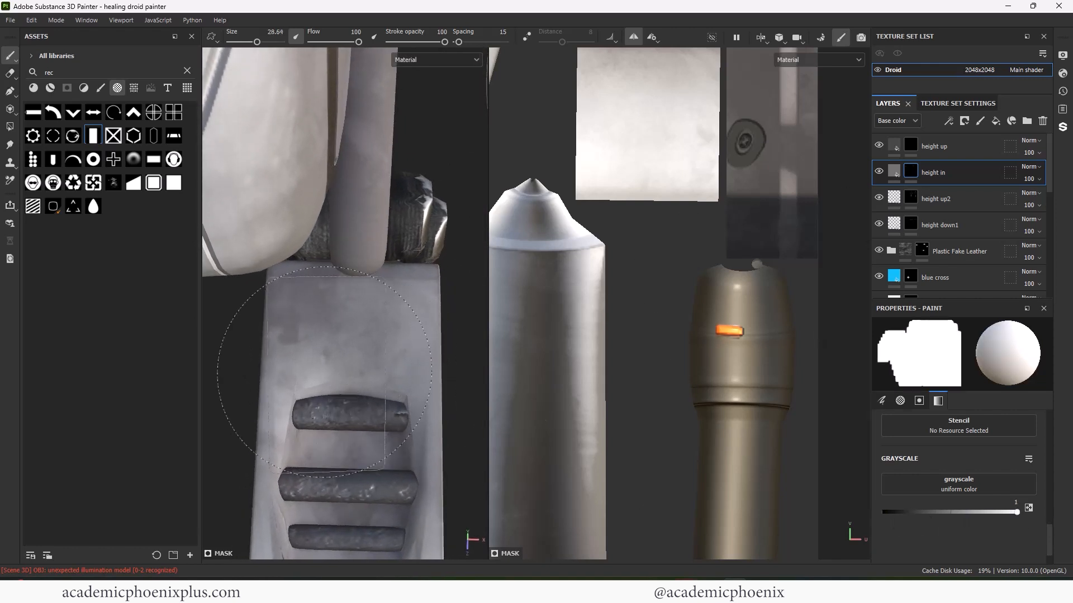
pyautogui.click(353, 376)
pyautogui.press('x')
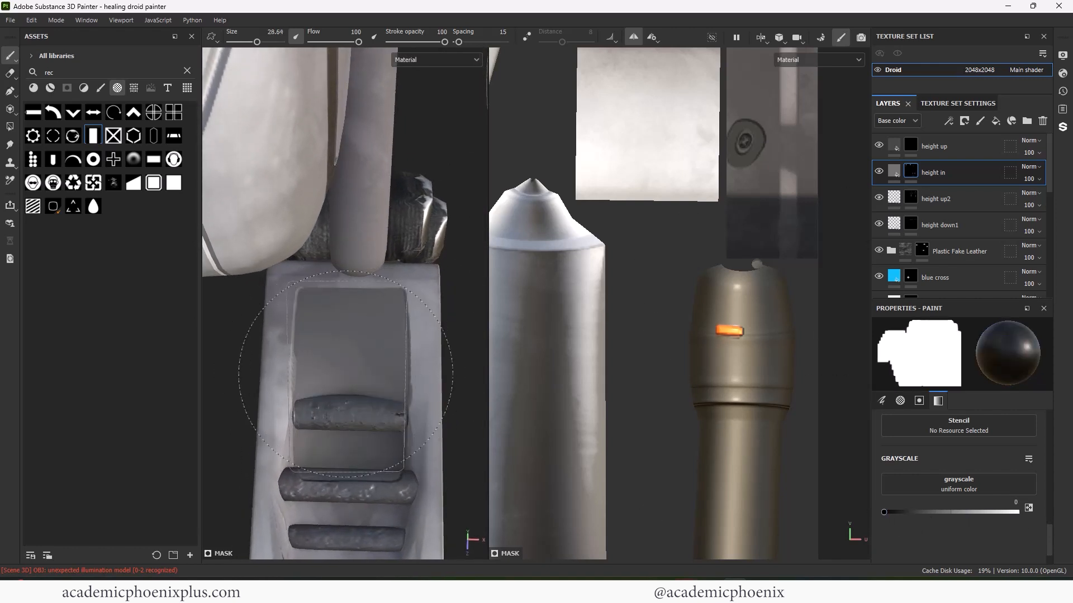
pyautogui.press('[')
pyautogui.click(350, 374)
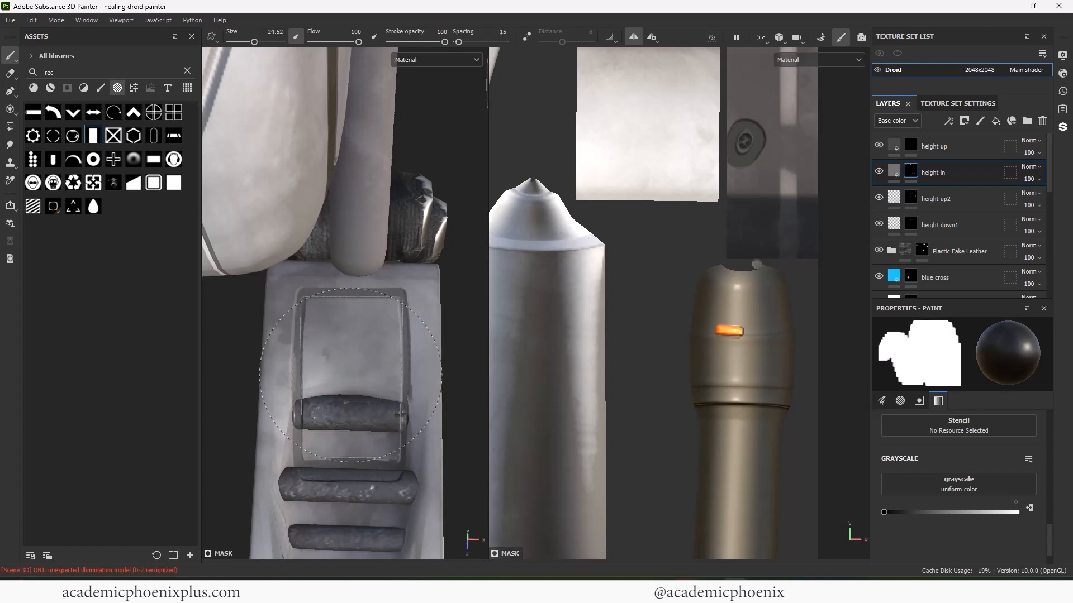
# - Set up the cut-arrow brush at a 90 degree angle, framed on the other foot
pyautogui.keyDown('alt'); pyautogui.moveTo(345, 468); pyautogui.dragTo(16, 297, button='right'); pyautogui.keyUp('alt')
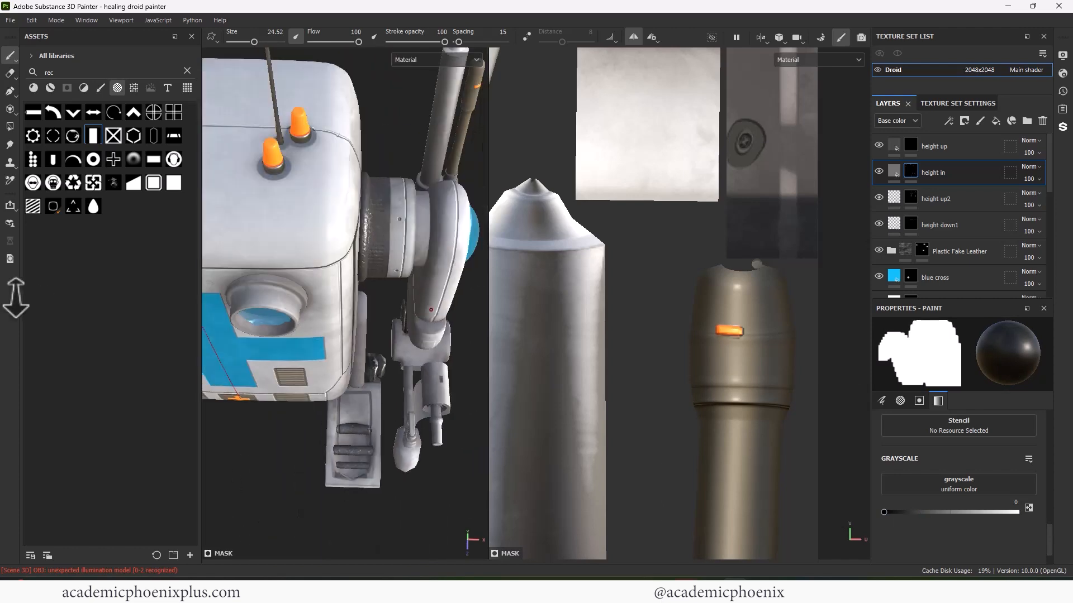
pyautogui.keyDown('alt'); pyautogui.moveTo(335, 452); pyautogui.dragTo(327, 385); pyautogui.keyUp('alt')
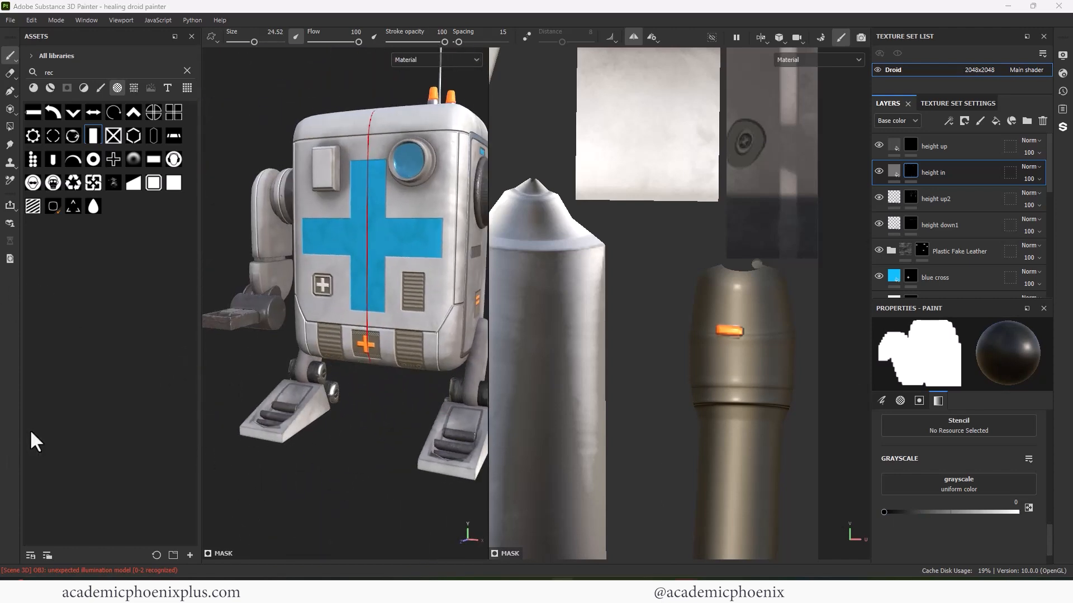
pyautogui.keyDown('alt'); pyautogui.moveTo(441, 447); pyautogui.dragTo(335, 412, button='middle'); pyautogui.keyUp('alt')
pyautogui.keyDown('alt'); pyautogui.moveTo(336, 411); pyautogui.dragTo(328, 414); pyautogui.keyUp('alt')
pyautogui.keyDown('alt'); pyautogui.moveTo(328, 414); pyautogui.dragTo(312, 372, button='right'); pyautogui.keyUp('alt')
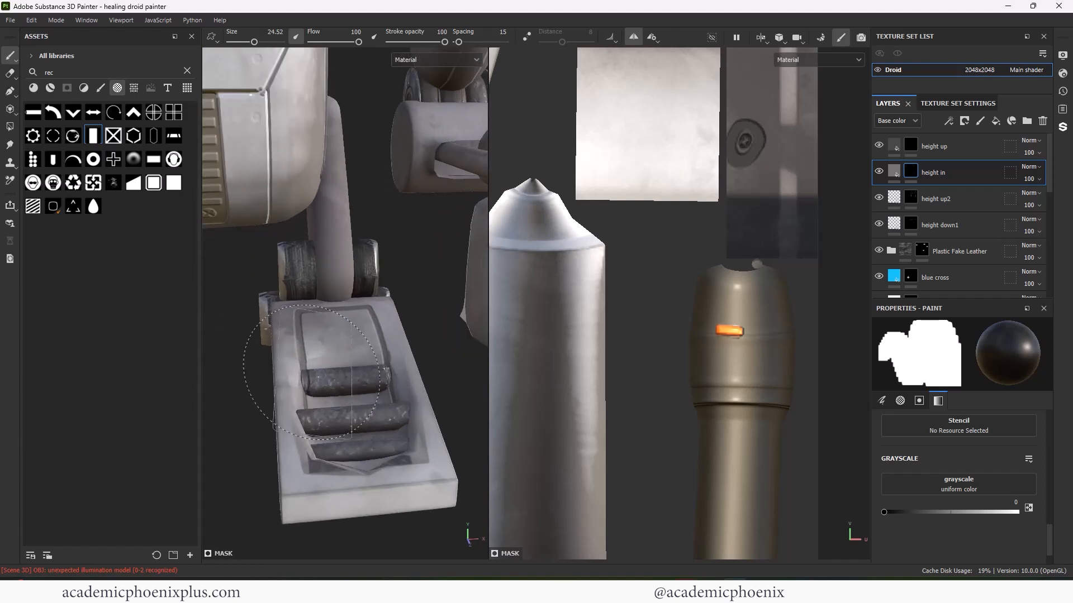
pyautogui.click(33, 115)
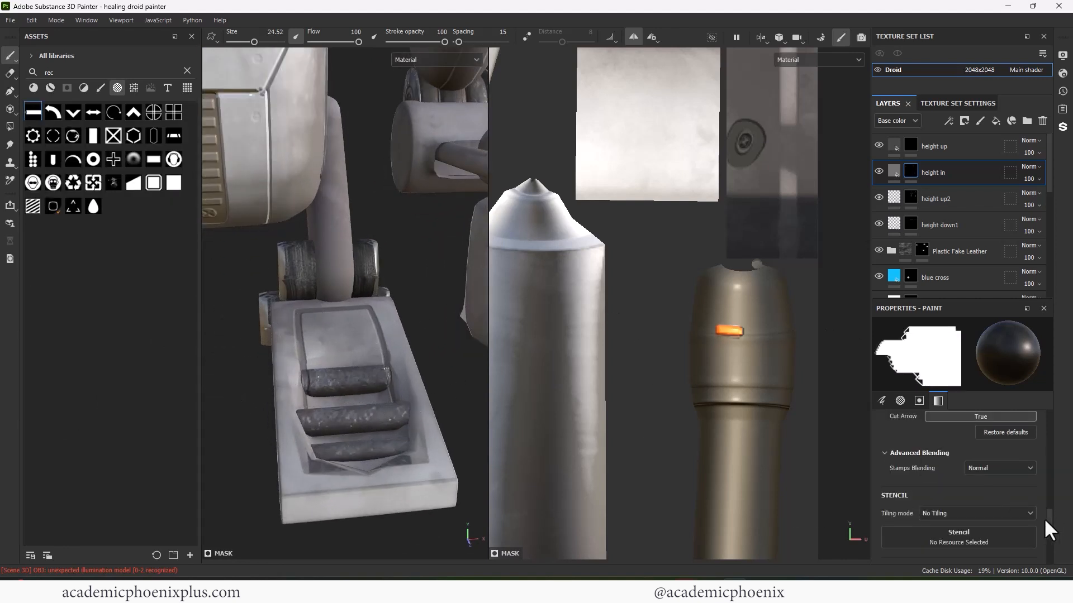
pyautogui.moveTo(1044, 518)
pyautogui.mouseDown()
pyautogui.moveTo(1041, 423)
pyautogui.moveTo(1038, 444)
pyautogui.mouseUp()
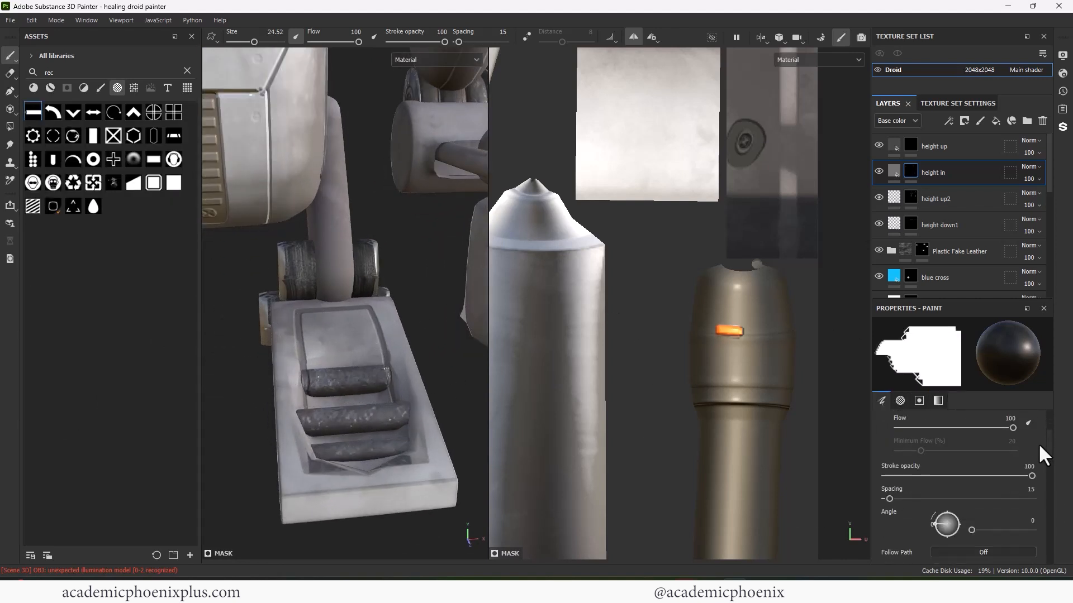
pyautogui.scroll(-2, 1028, 438)
pyautogui.write('90')
pyautogui.press('Return')
# - Paint groove bands on the foot rollers on the height up and height in layers, undoing a bad stroke
pyautogui.click(911, 145)
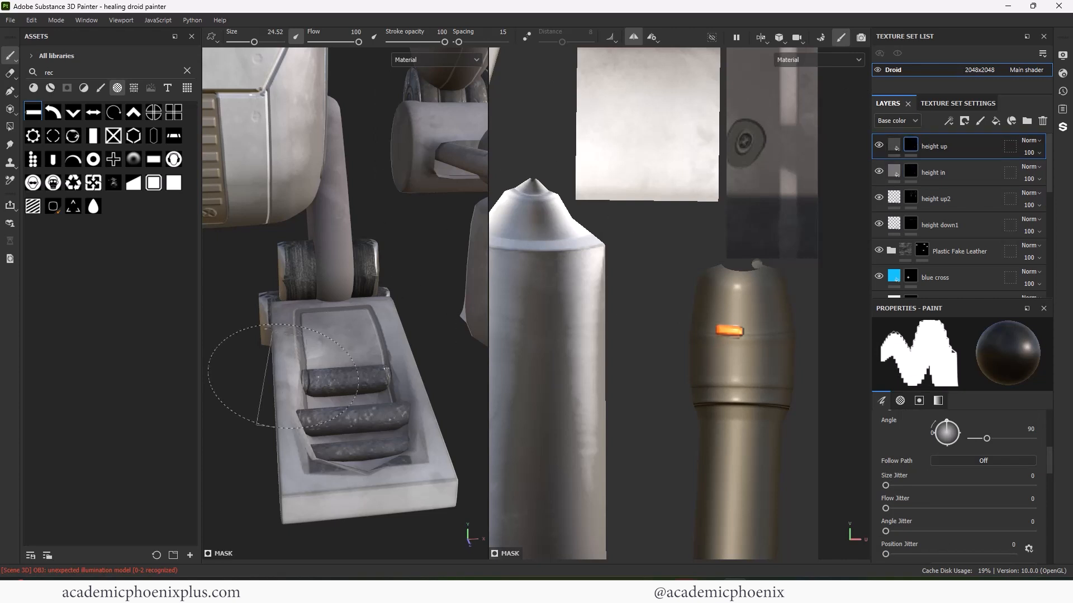
pyautogui.keyDown('alt'); pyautogui.moveTo(297, 381); pyautogui.dragTo(334, 380); pyautogui.keyUp('alt')
pyautogui.keyDown('ctrl'); pyautogui.moveTo(340, 380); pyautogui.dragTo(310, 379, button='right'); pyautogui.keyUp('ctrl')
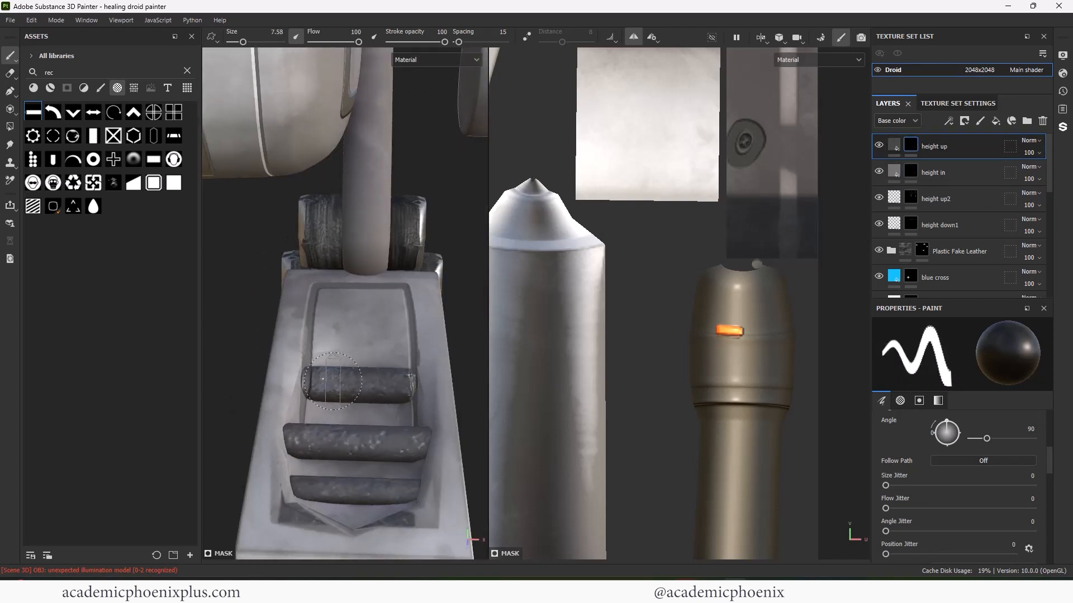
pyautogui.click(908, 172)
pyautogui.hotkey('ctrl', 'z')
pyautogui.hotkey('ctrl', 'z')
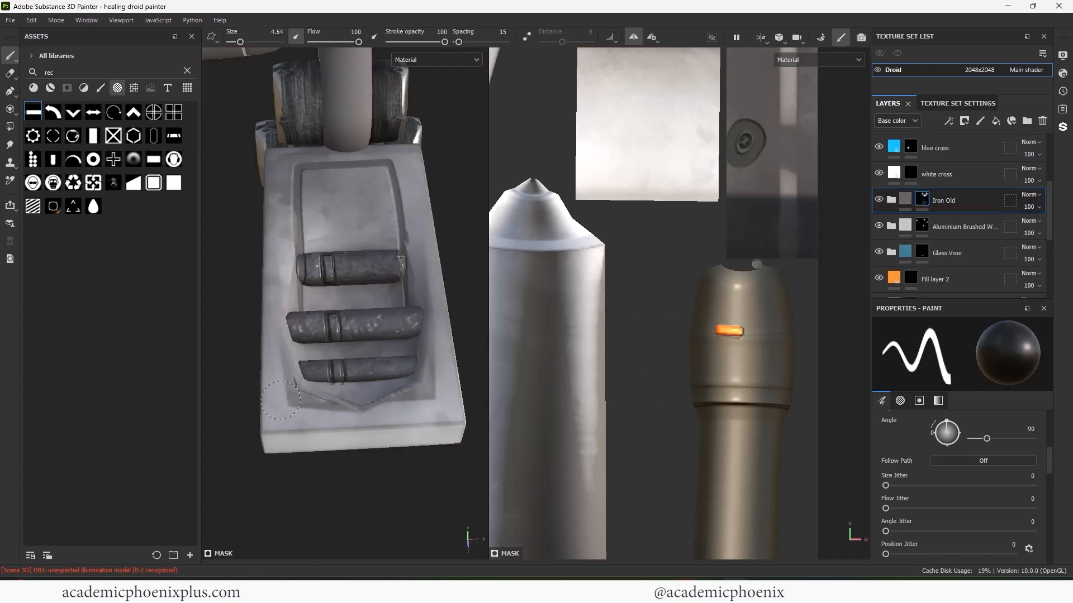
# - Pan across the droid's feet to the whole model and save the project
pyautogui.scroll(-5, 280, 400)
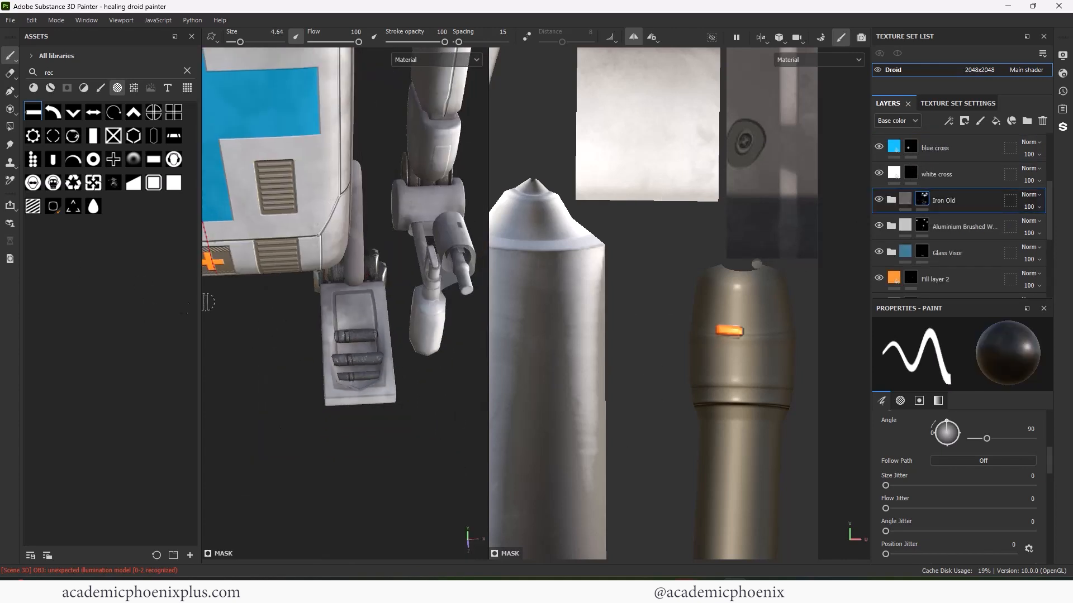
pyautogui.keyDown('alt'); pyautogui.moveTo(280, 391); pyautogui.dragTo(378, 311, button='middle'); pyautogui.keyUp('alt')
pyautogui.scroll(5, 378, 315)
pyautogui.keyDown('alt'); pyautogui.moveTo(361, 351); pyautogui.dragTo(326, 404, button='middle'); pyautogui.keyUp('alt')
pyautogui.scroll(-10, 360, 328)
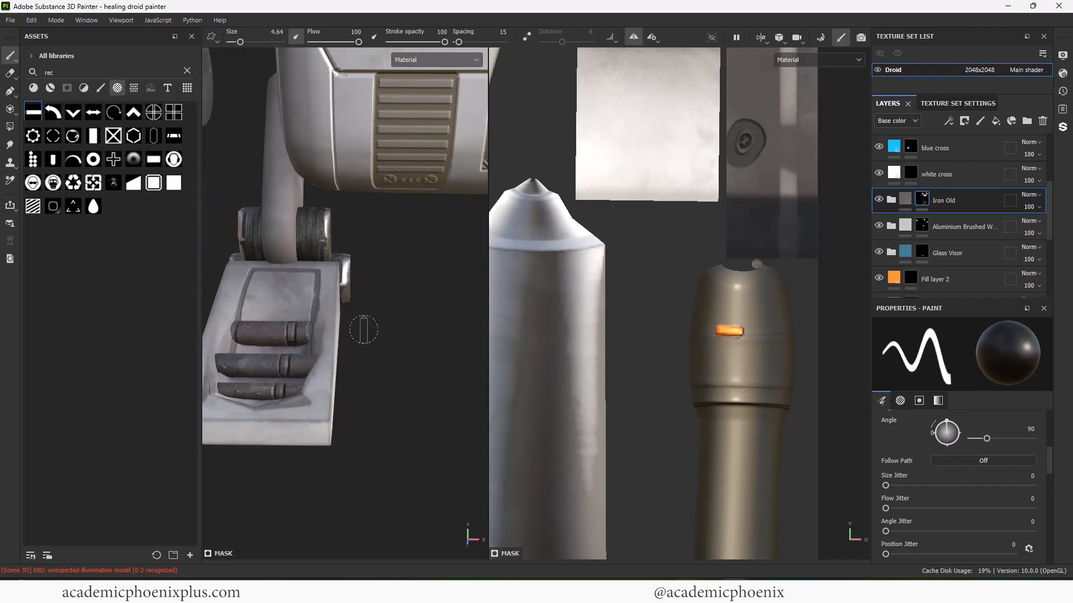
pyautogui.keyDown('alt'); pyautogui.moveTo(380, 313); pyautogui.dragTo(408, 391, button='middle'); pyautogui.keyUp('alt')
pyautogui.hotkey('ctrl', 's')
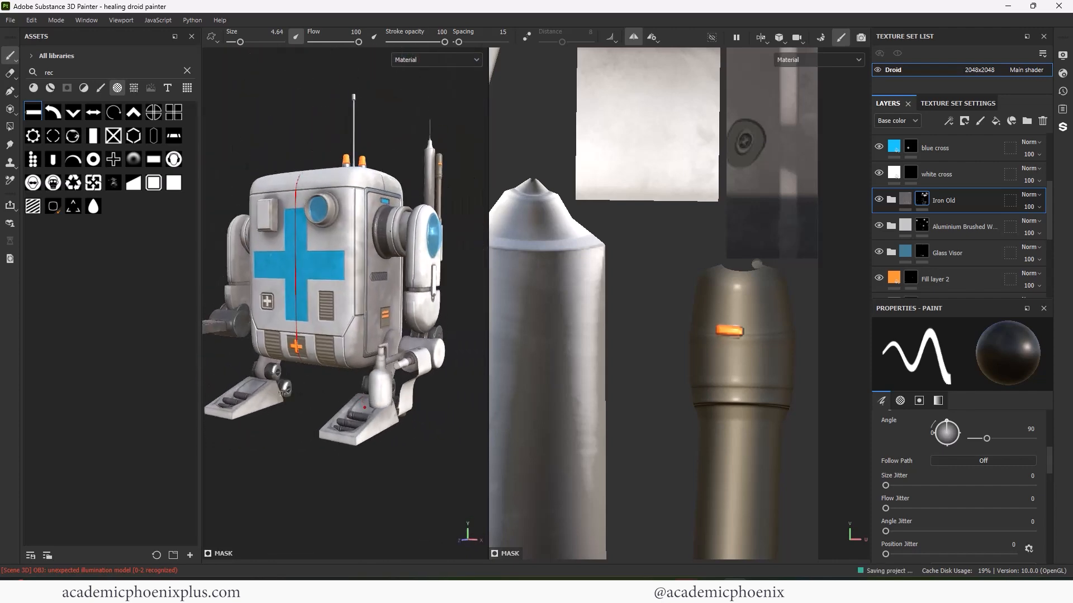
# - Orbit and zoom in close on the arm's lower joint and select the height up2 layer
pyautogui.keyDown('alt'); pyautogui.moveTo(276, 346); pyautogui.dragTo(300, 351, button='middle'); pyautogui.keyUp('alt')
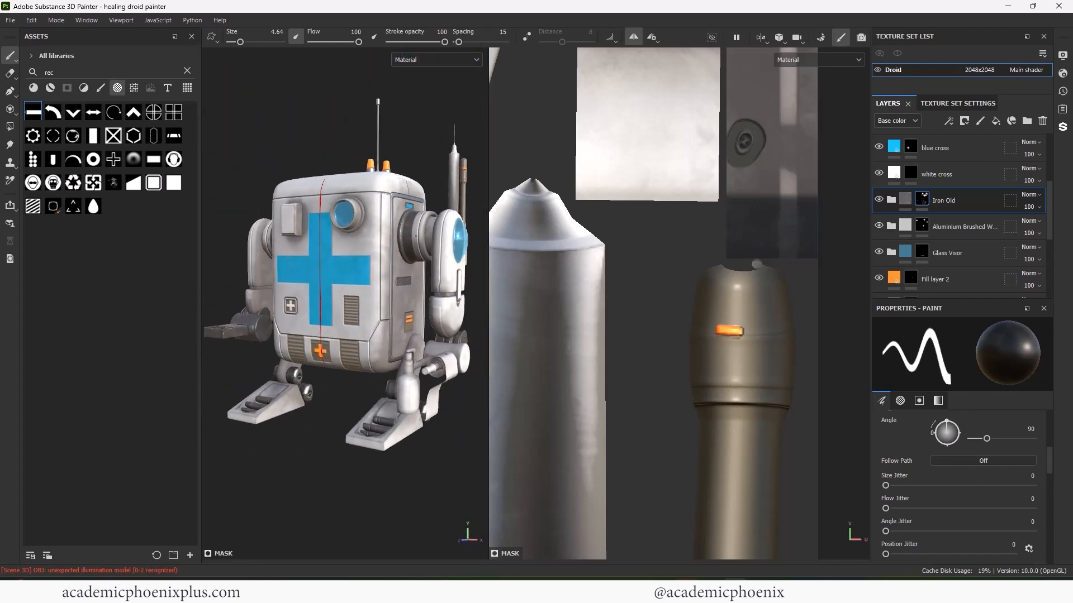
pyautogui.keyDown('alt'); pyautogui.moveTo(352, 335); pyautogui.dragTo(304, 330); pyautogui.keyUp('alt')
pyautogui.keyDown('alt'); pyautogui.moveTo(311, 299); pyautogui.dragTo(402, 341, button='right'); pyautogui.keyUp('alt')
pyautogui.keyDown('alt'); pyautogui.moveTo(358, 344); pyautogui.dragTo(296, 342); pyautogui.keyUp('alt')
pyautogui.keyDown('alt'); pyautogui.moveTo(358, 358); pyautogui.dragTo(443, 363, button='right'); pyautogui.keyUp('alt')
pyautogui.keyDown('alt'); pyautogui.moveTo(330, 364); pyautogui.dragTo(304, 362); pyautogui.keyUp('alt')
pyautogui.keyDown('alt'); pyautogui.moveTo(279, 350); pyautogui.dragTo(321, 353, button='middle'); pyautogui.keyUp('alt')
pyautogui.scroll(5, 1031, 210)
pyautogui.click(933, 199)
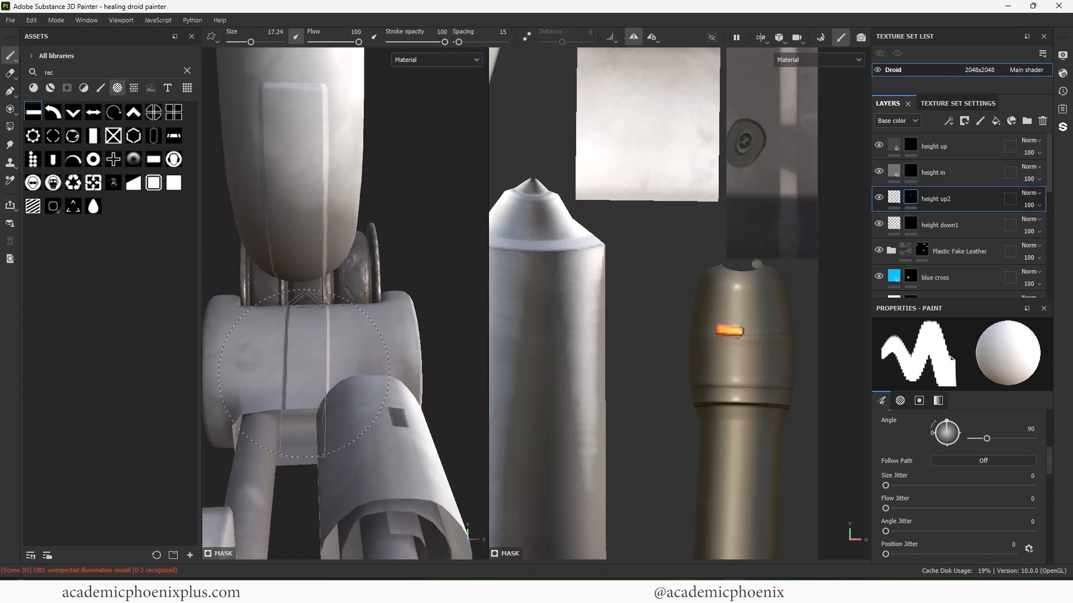
# - With a blocky alpha, stamp white raised and black recessed panel bands on the leg joint, then zoom out
pyautogui.click(89, 184)
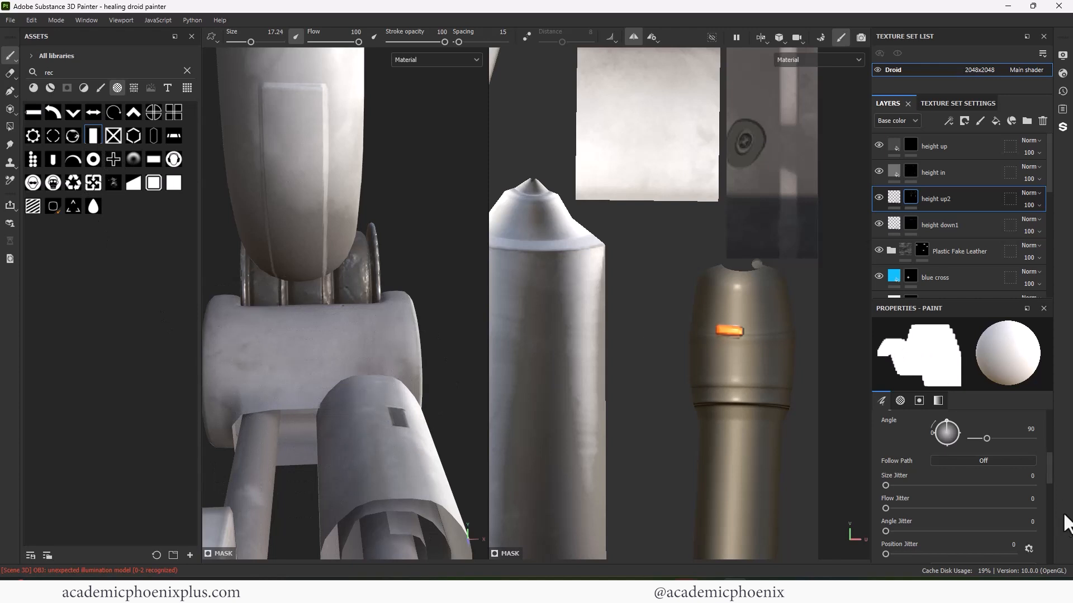
pyautogui.moveTo(1050, 480)
pyautogui.mouseDown()
pyautogui.moveTo(1048, 444)
pyautogui.moveTo(1044, 477)
pyautogui.mouseUp()
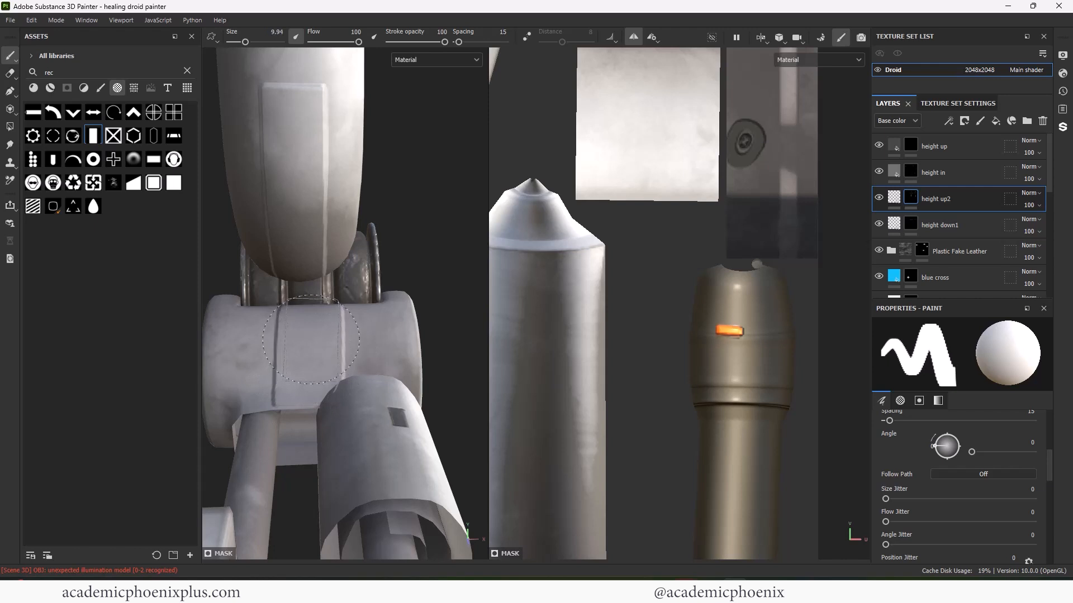
pyautogui.hotkey('ctrl', 'z')
pyautogui.hotkey('ctrl', 'z')
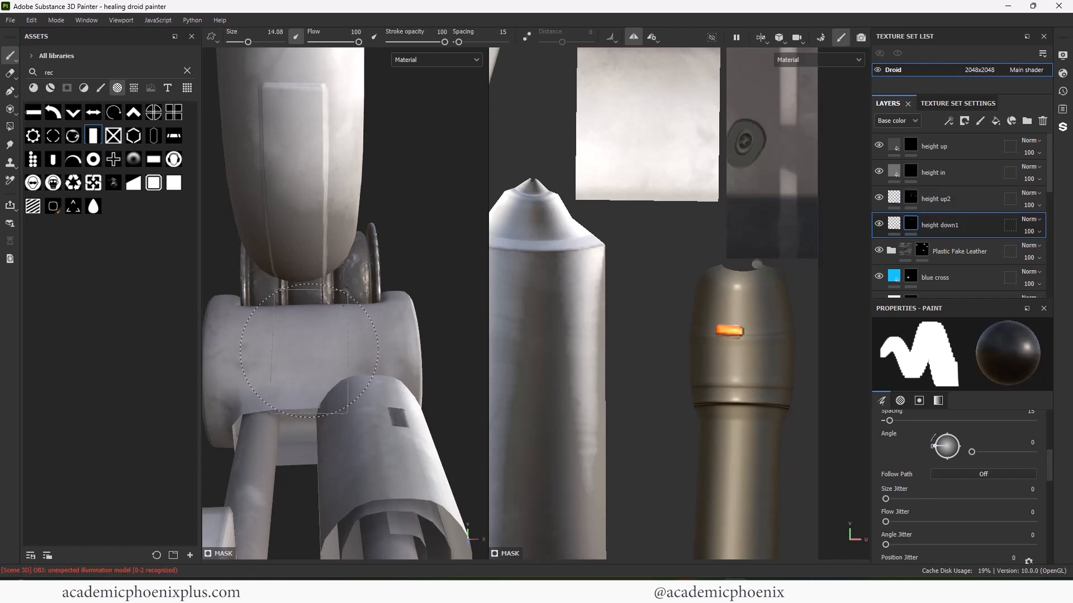
pyautogui.press('x')
pyautogui.click(302, 355)
pyautogui.press('[')
pyautogui.press('x')
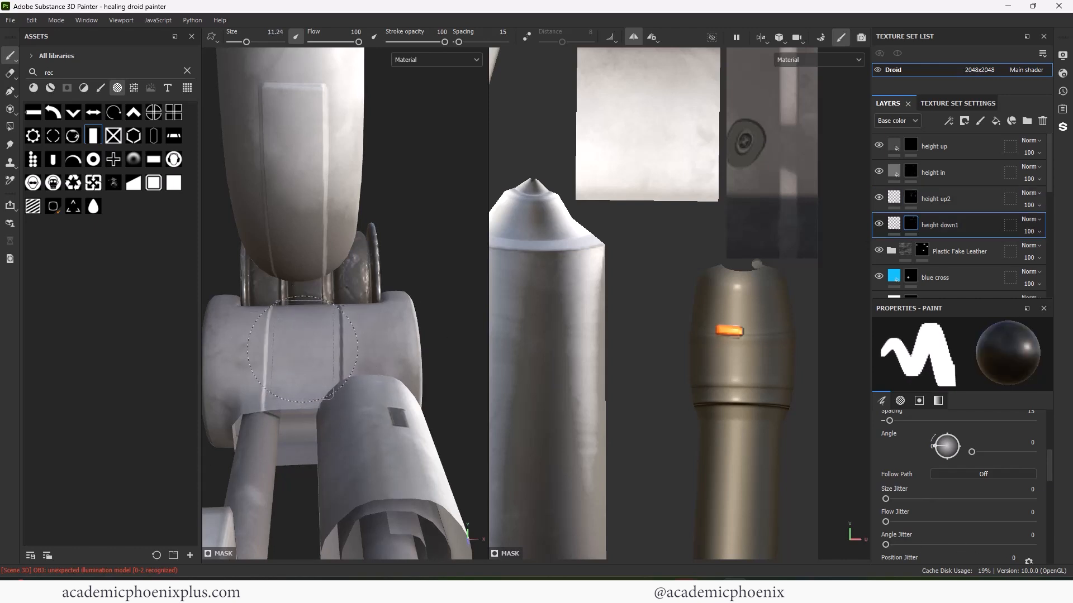
pyautogui.keyDown('alt'); pyautogui.moveTo(335, 475); pyautogui.dragTo(175, 347, button='right'); pyautogui.keyUp('alt')
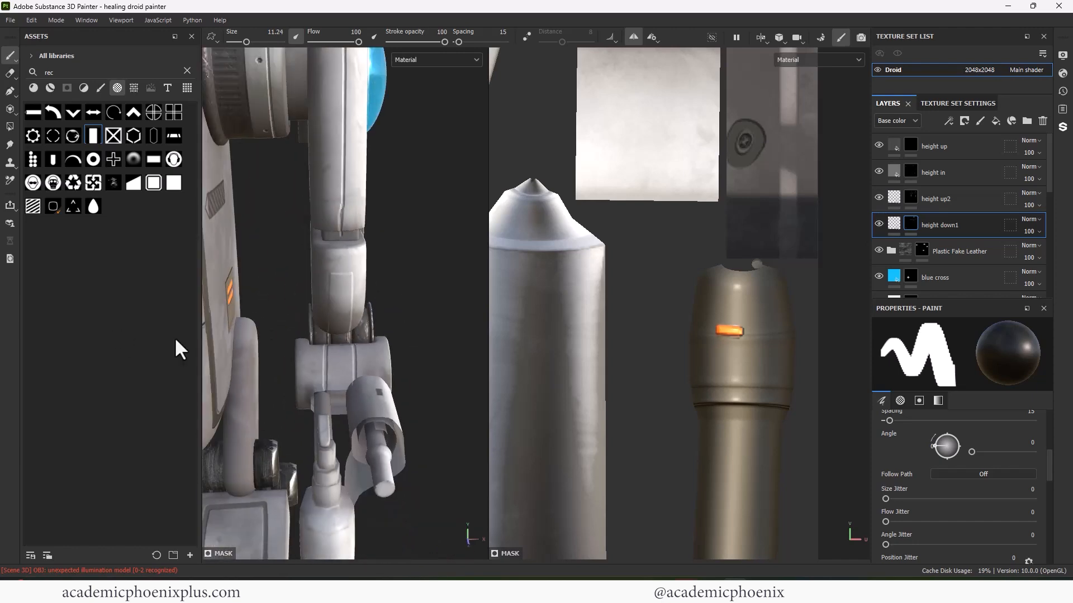
pyautogui.keyDown('alt'); pyautogui.moveTo(391, 324); pyautogui.dragTo(240, 342); pyautogui.keyUp('alt')
pyautogui.keyDown('alt'); pyautogui.moveTo(442, 342); pyautogui.dragTo(576, 323); pyautogui.keyUp('alt')
pyautogui.keyDown('alt'); pyautogui.moveTo(576, 323); pyautogui.dragTo(304, 340, button='right'); pyautogui.keyUp('alt')
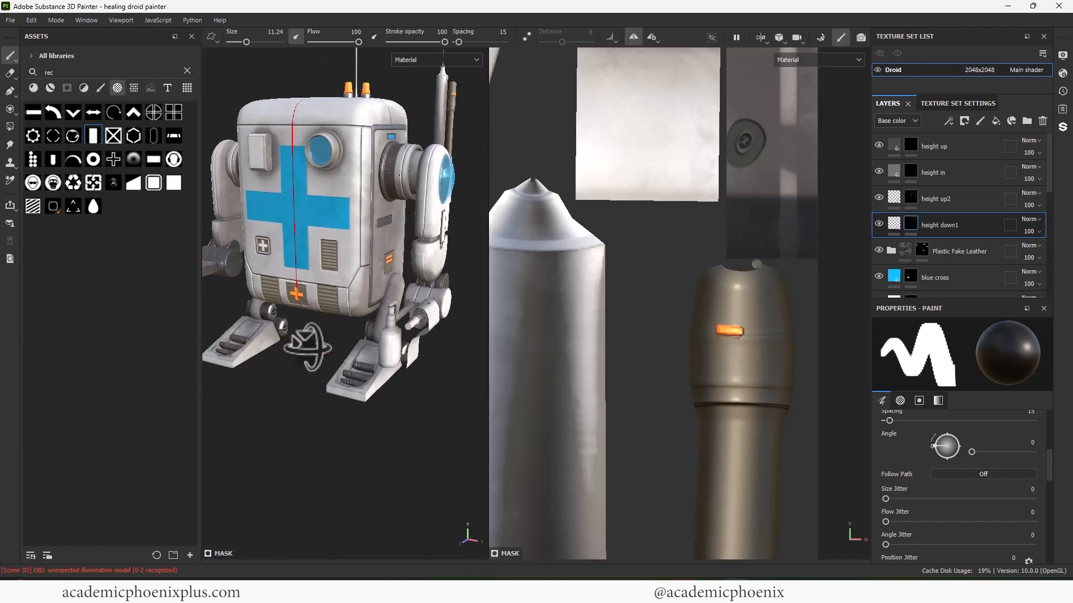
# - Search the assets for 'fabr', filtered to smart materials with large named thumbnails
pyautogui.doubleClick(50, 74)
pyautogui.write('ga')
pyautogui.click(51, 88)
pyautogui.moveTo(65, 71); pyautogui.dragTo(31, 79)
pyautogui.write('clot')
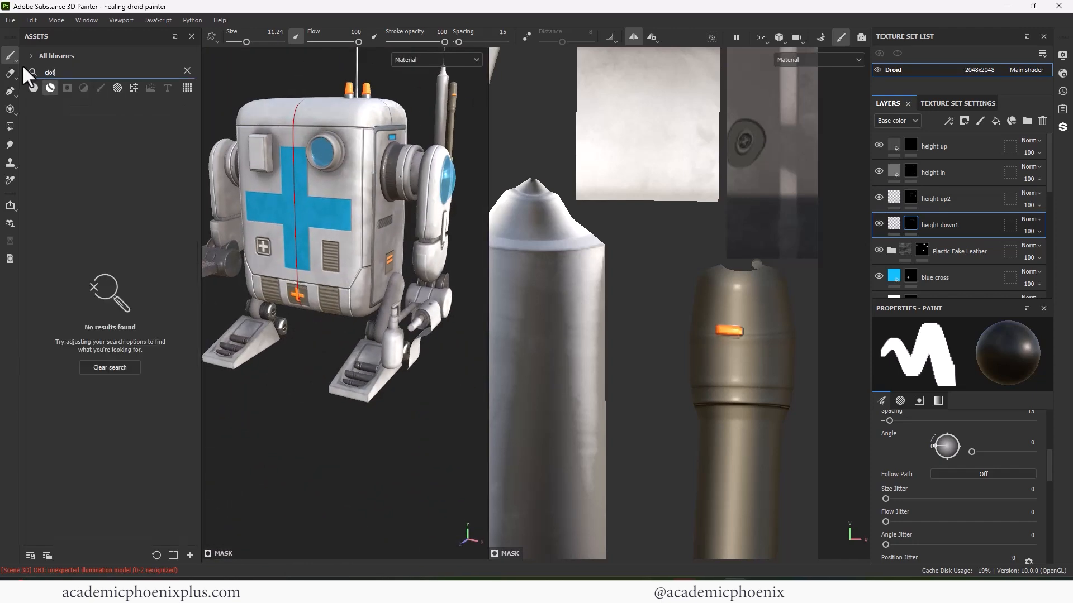
pyautogui.press('BackSpace')
pyautogui.press('BackSpace')
pyautogui.press('BackSpace')
pyautogui.press('BackSpace')
pyautogui.write('fabr')
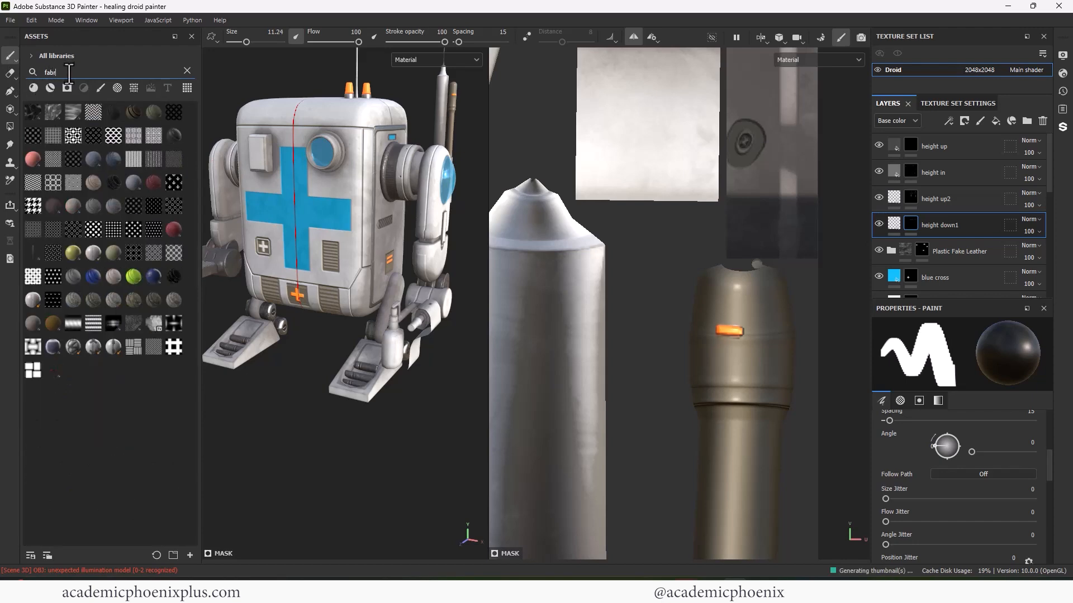
pyautogui.click(49, 89)
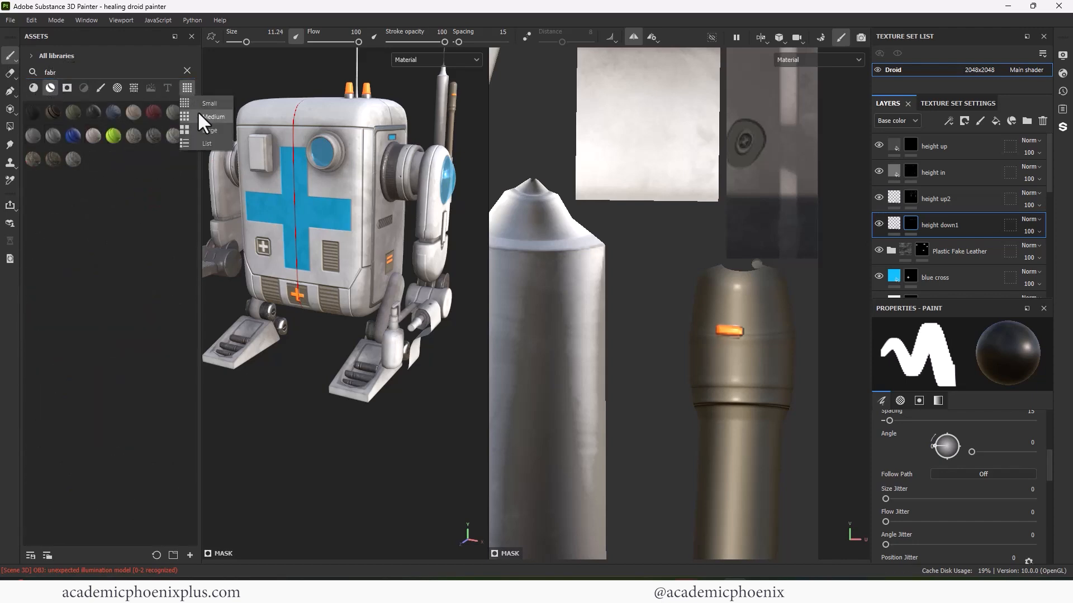
pyautogui.click(207, 131)
pyautogui.scroll(-10, 180, 353)
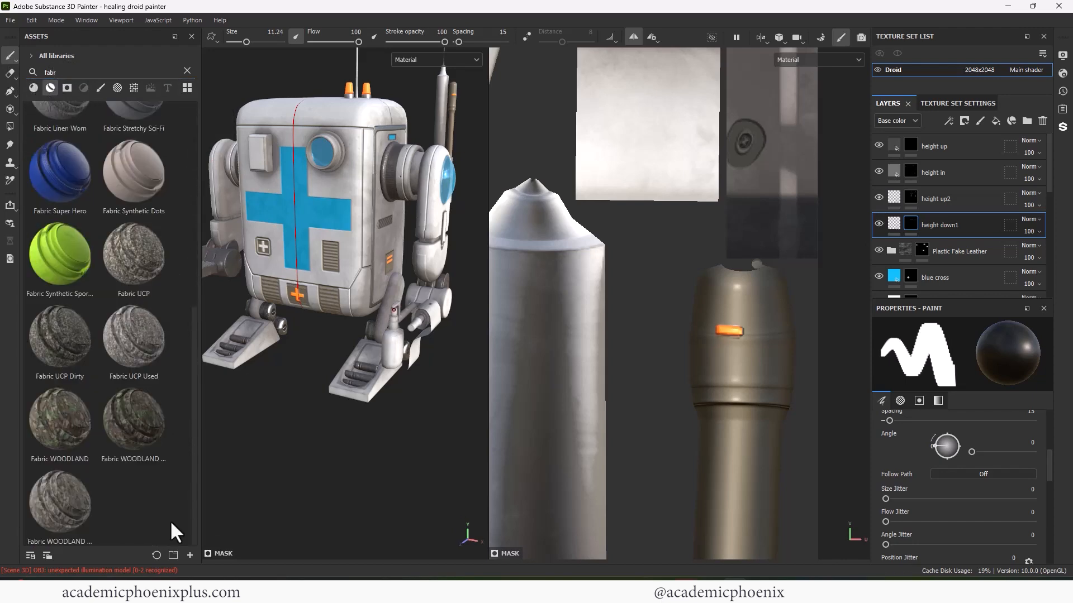
pyautogui.scroll(3, 172, 391)
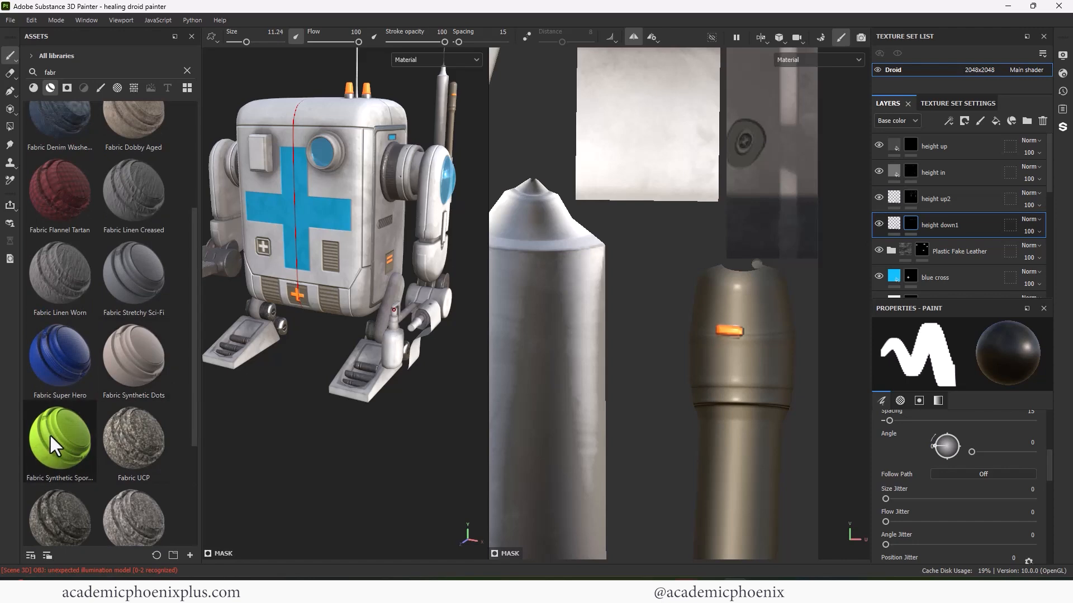
# - Apply Fabric Synthetic Sport to the droid and give its layer a black mask
pyautogui.moveTo(49, 435); pyautogui.dragTo(441, 385)
pyautogui.rightClick(922, 156)
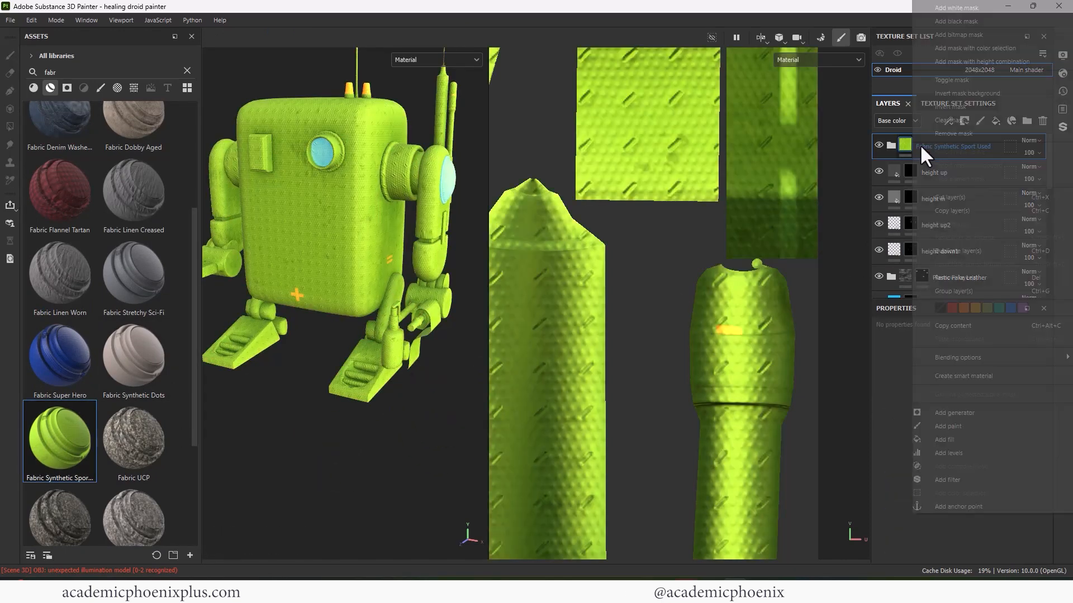
pyautogui.click(956, 21)
pyautogui.scroll(5, 335, 280)
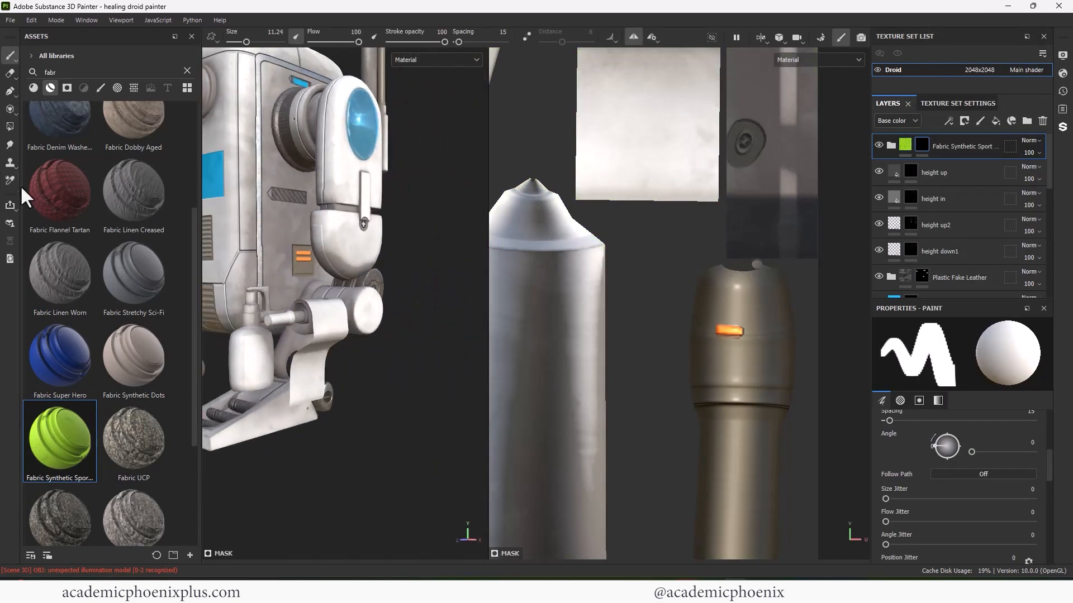
pyautogui.click(9, 126)
# - Polygon-fill the bandage roll in mesh mode to show the fabric only there
pyautogui.click(949, 328)
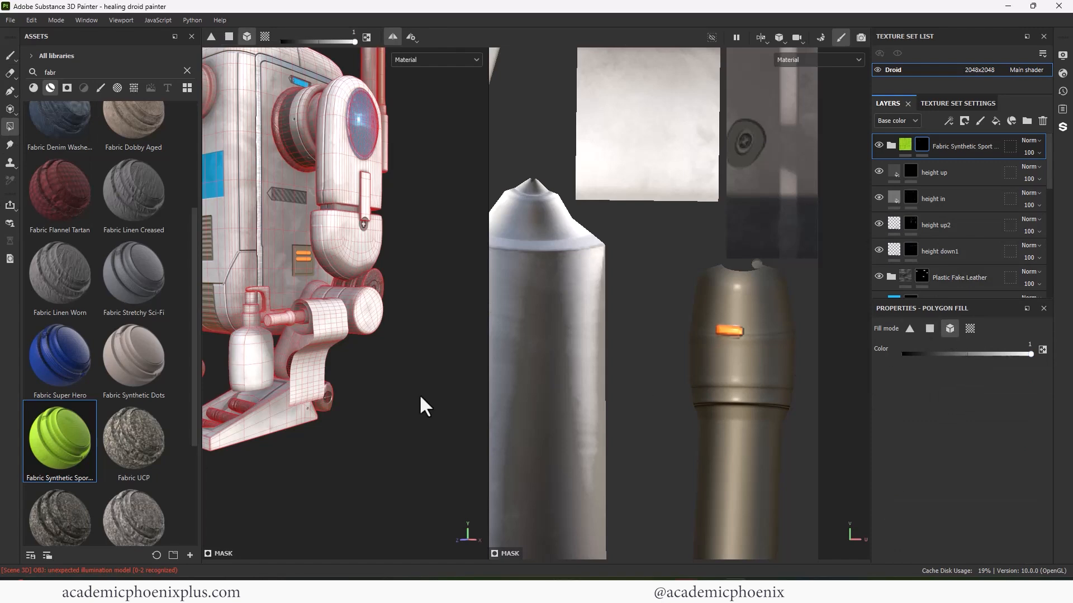
pyautogui.keyDown('alt'); pyautogui.moveTo(421, 405); pyautogui.dragTo(346, 395); pyautogui.keyUp('alt')
pyautogui.click(336, 388)
pyautogui.click(10, 56)
# - Change the fabric's Base layer colour from green to light grey D9D9D9
pyautogui.click(891, 146)
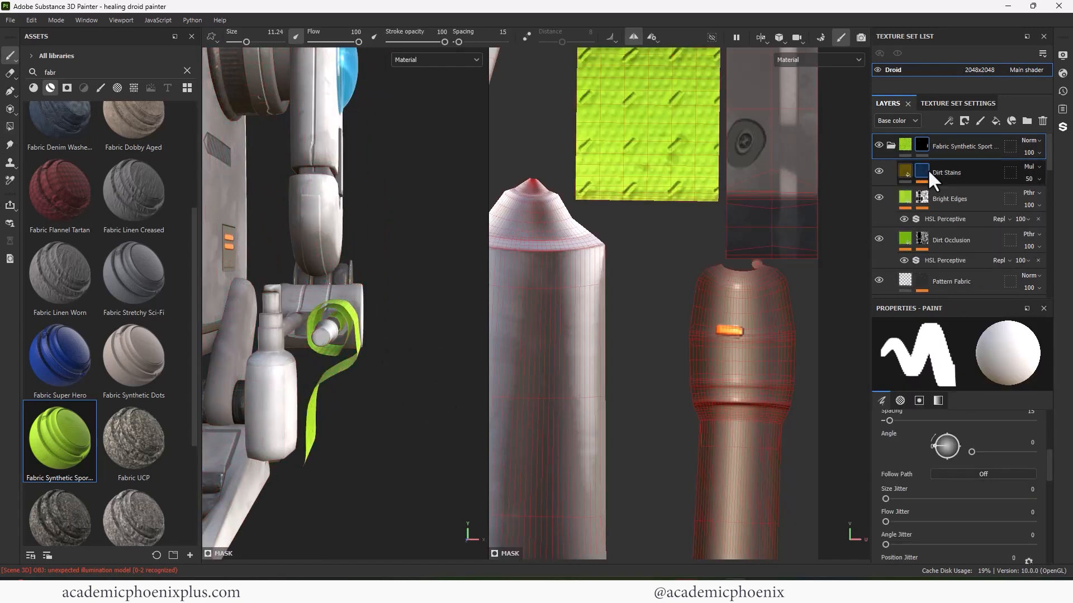
pyautogui.moveTo(1049, 164); pyautogui.dragTo(1047, 201)
pyautogui.click(961, 215)
pyautogui.click(949, 472)
pyautogui.moveTo(793, 455); pyautogui.dragTo(774, 409)
pyautogui.keyDown('alt'); pyautogui.moveTo(410, 412); pyautogui.dragTo(283, 408); pyautogui.keyUp('alt')
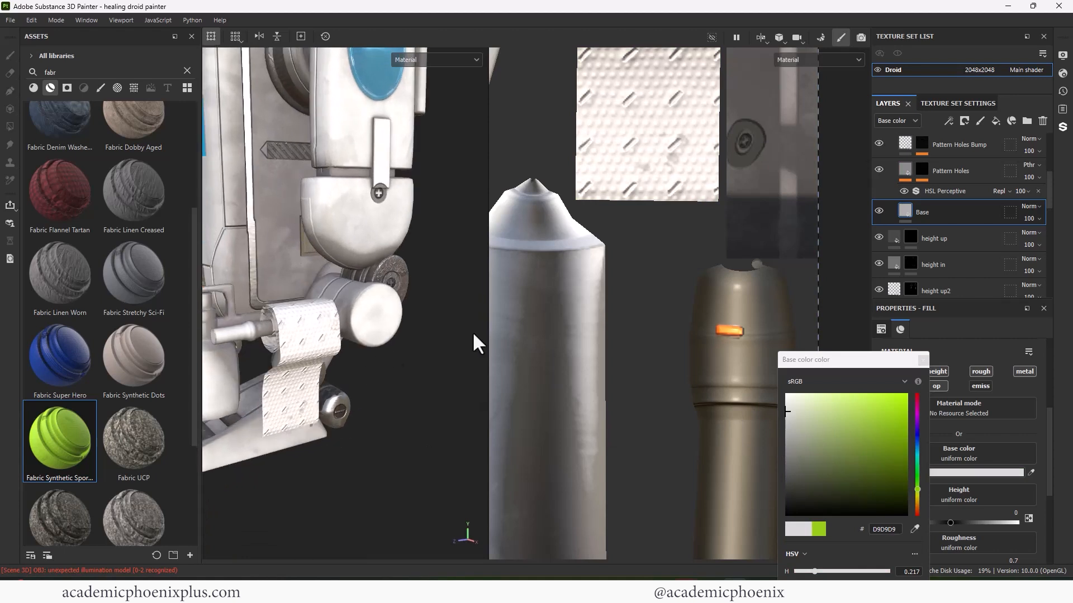
pyautogui.moveTo(1047, 206); pyautogui.dragTo(1046, 197)
pyautogui.click(943, 230)
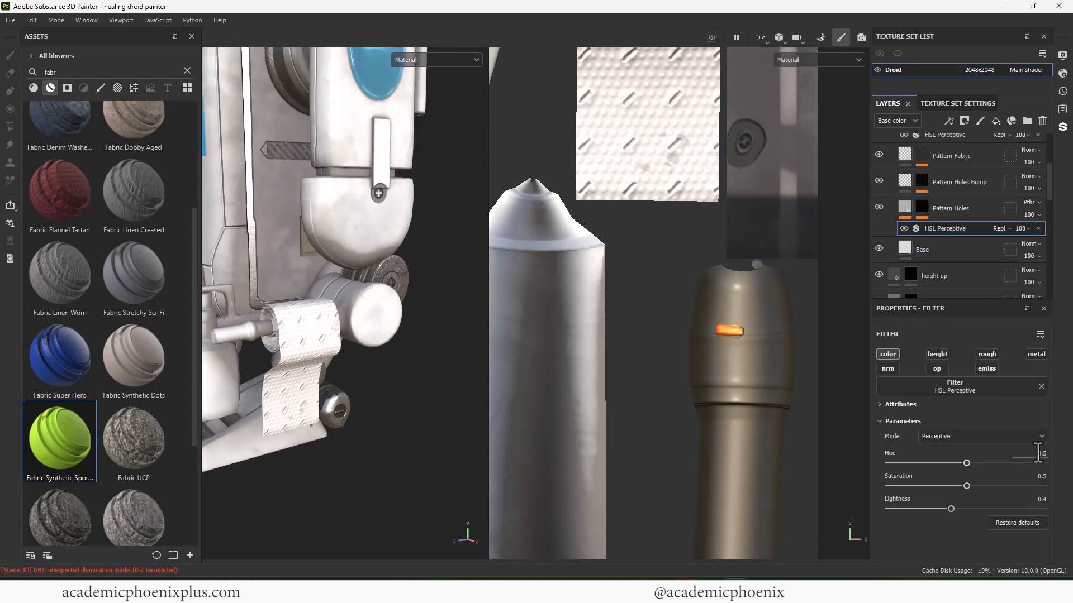
pyautogui.click(919, 404)
# - Set the Tile Generator tiling in the Pattern Holes mask to 42
pyautogui.click(953, 208)
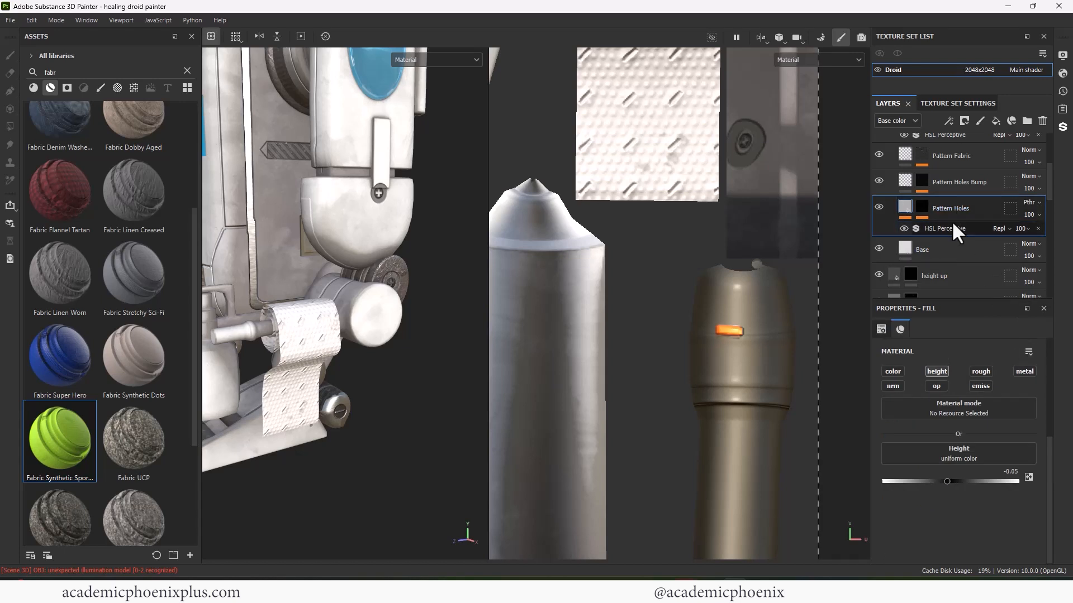
pyautogui.click(963, 185)
pyautogui.click(922, 182)
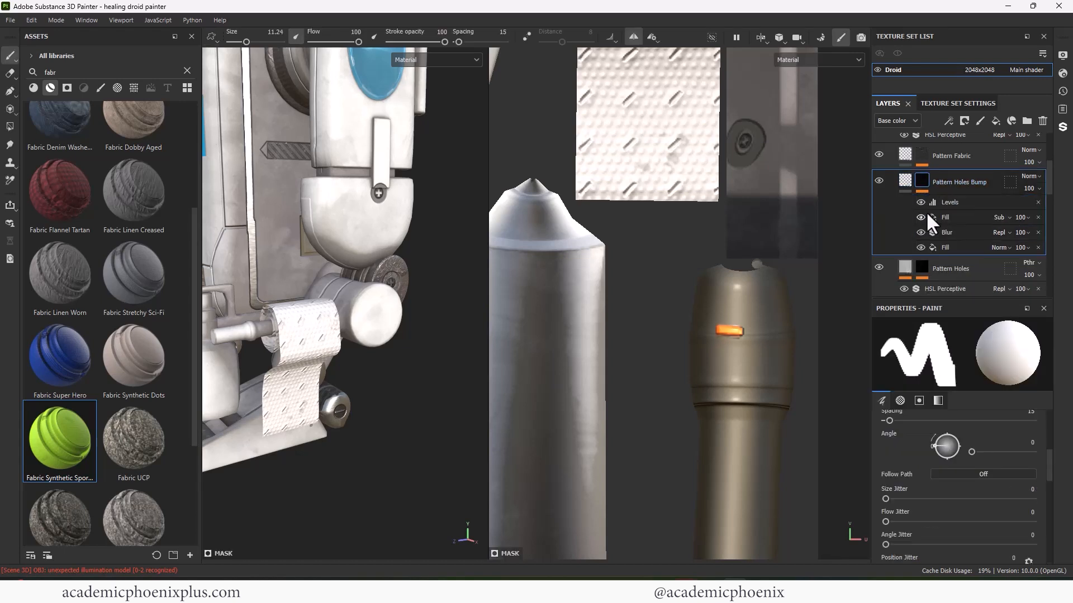
pyautogui.click(920, 268)
pyautogui.moveTo(1048, 184); pyautogui.dragTo(1044, 201)
pyautogui.click(962, 241)
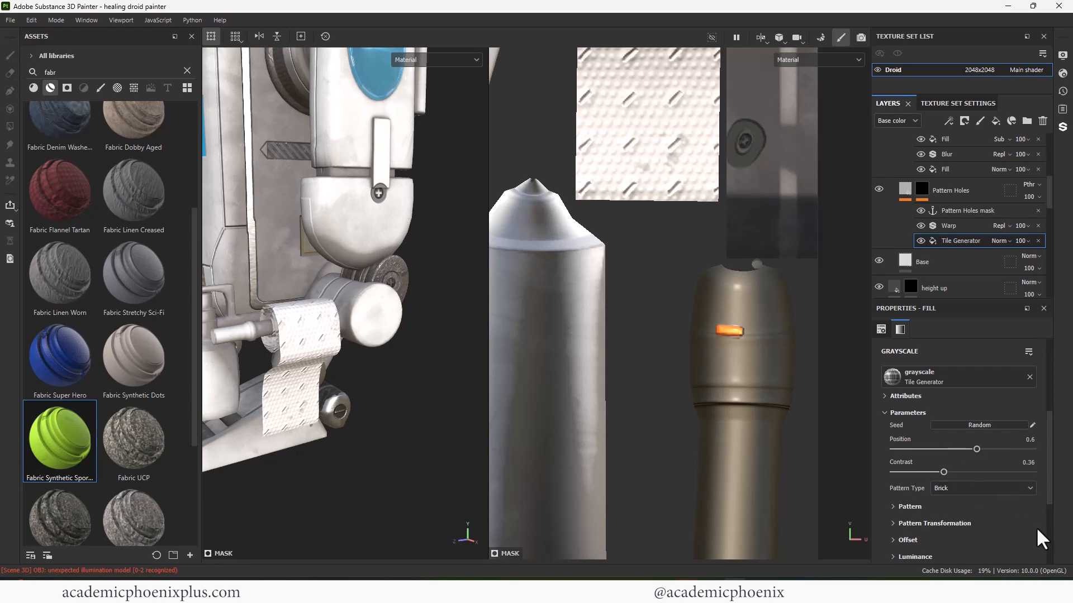
pyautogui.moveTo(1049, 482); pyautogui.dragTo(1048, 420)
pyautogui.moveTo(954, 430); pyautogui.dragTo(957, 428)
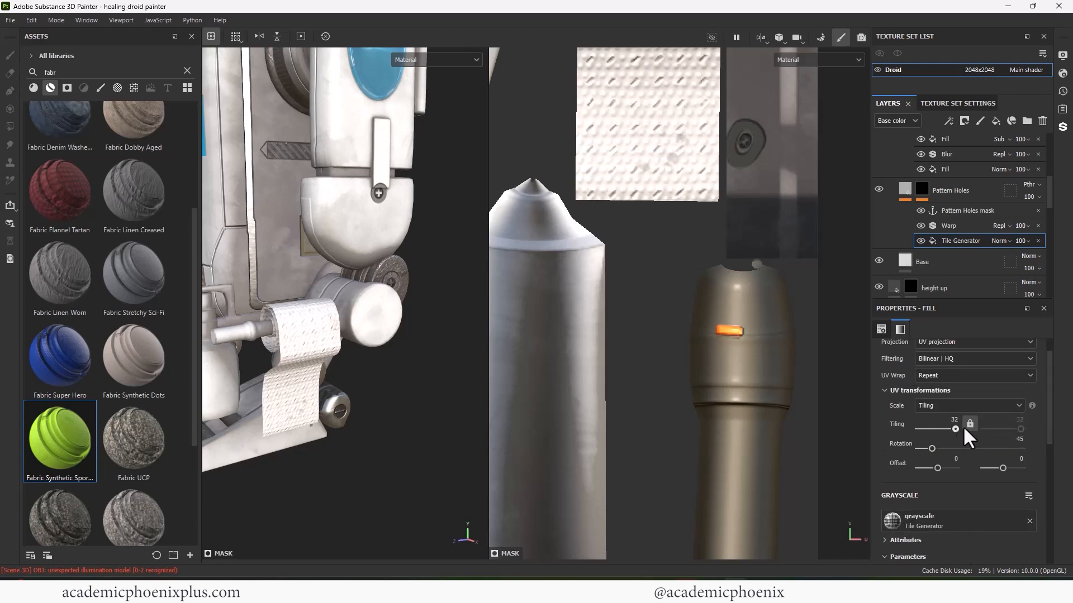
pyautogui.write('4')
pyautogui.press('Return')
# - Inspect the grey fabric roll, collapse the Fabric Synthetic Sport folder and select the white cross layer
pyautogui.keyDown('alt'); pyautogui.moveTo(375, 333); pyautogui.dragTo(404, 313, button='right'); pyautogui.keyUp('alt')
pyautogui.keyDown('alt'); pyautogui.moveTo(404, 314); pyautogui.dragTo(339, 349); pyautogui.keyUp('alt')
pyautogui.keyDown('alt'); pyautogui.moveTo(334, 340); pyautogui.dragTo(413, 382, button='right'); pyautogui.keyUp('alt')
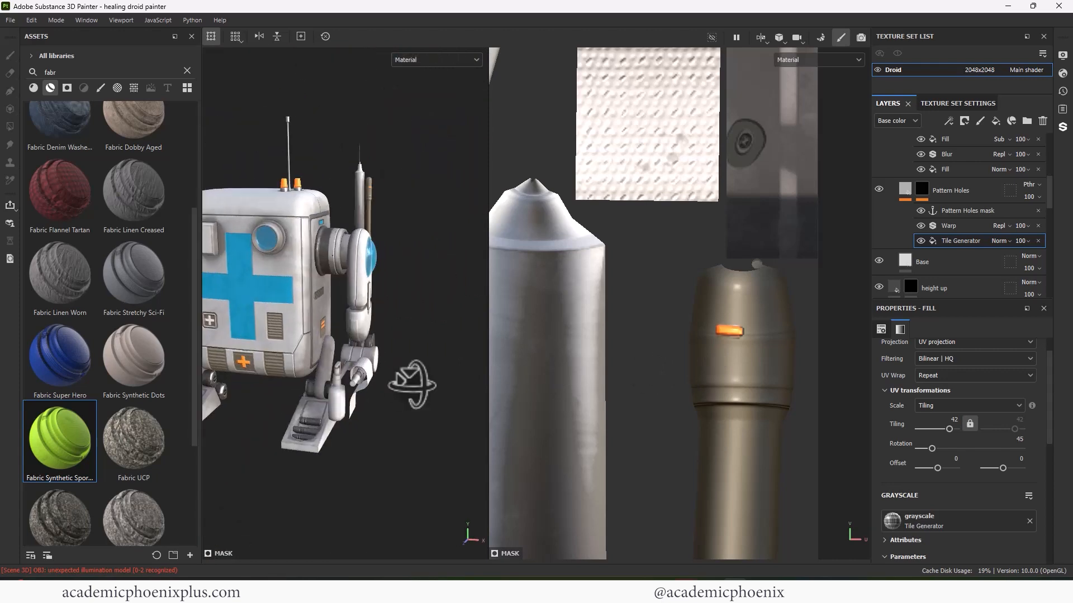
pyautogui.keyDown('alt'); pyautogui.moveTo(412, 383); pyautogui.dragTo(373, 372); pyautogui.keyUp('alt')
pyautogui.keyDown('alt'); pyautogui.moveTo(373, 372); pyautogui.dragTo(373, 275, button='middle'); pyautogui.keyUp('alt')
pyautogui.keyDown('alt'); pyautogui.moveTo(373, 276); pyautogui.dragTo(418, 309, button='right'); pyautogui.keyUp('alt')
pyautogui.keyDown('alt'); pyautogui.keyDown('shift'); pyautogui.moveTo(418, 310); pyautogui.dragTo(386, 314); pyautogui.keyUp('shift'); pyautogui.keyUp('alt')
pyautogui.keyDown('alt'); pyautogui.moveTo(385, 314); pyautogui.dragTo(441, 363, button='right'); pyautogui.keyUp('alt')
pyautogui.keyDown('alt'); pyautogui.moveTo(442, 363); pyautogui.dragTo(406, 323, button='middle'); pyautogui.keyUp('alt')
pyautogui.moveTo(1048, 187)
pyautogui.mouseDown()
pyautogui.moveTo(1047, 140)
pyautogui.moveTo(1048, 207)
pyautogui.mouseUp()
pyautogui.click(891, 146)
pyautogui.click(958, 224)
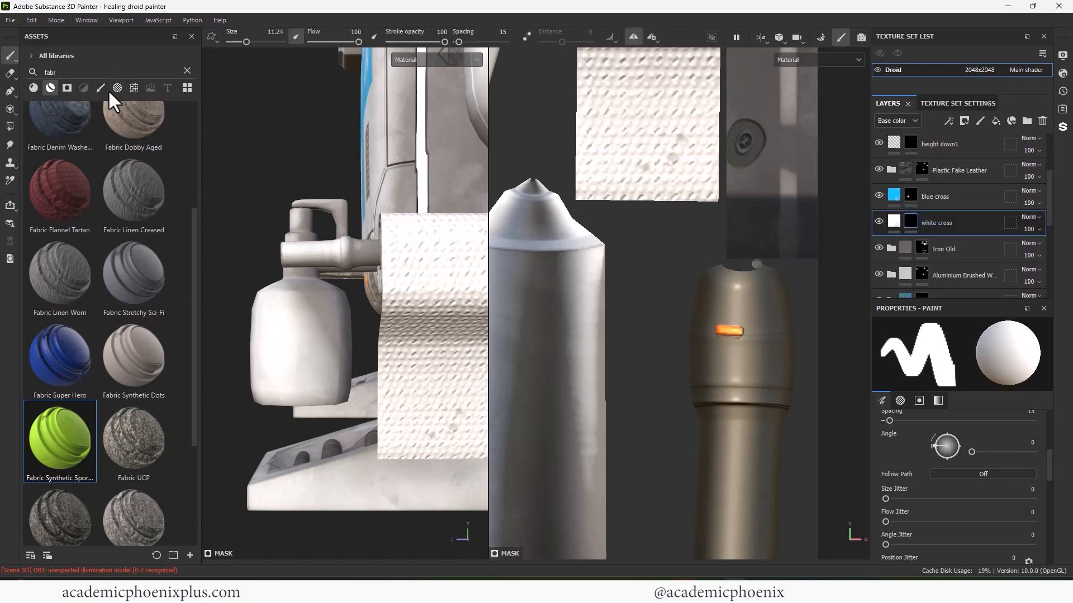
# - Pick the square alpha to stamp the bottle's white label
pyautogui.click(208, 103)
pyautogui.moveTo(187, 400); pyautogui.dragTo(187, 463)
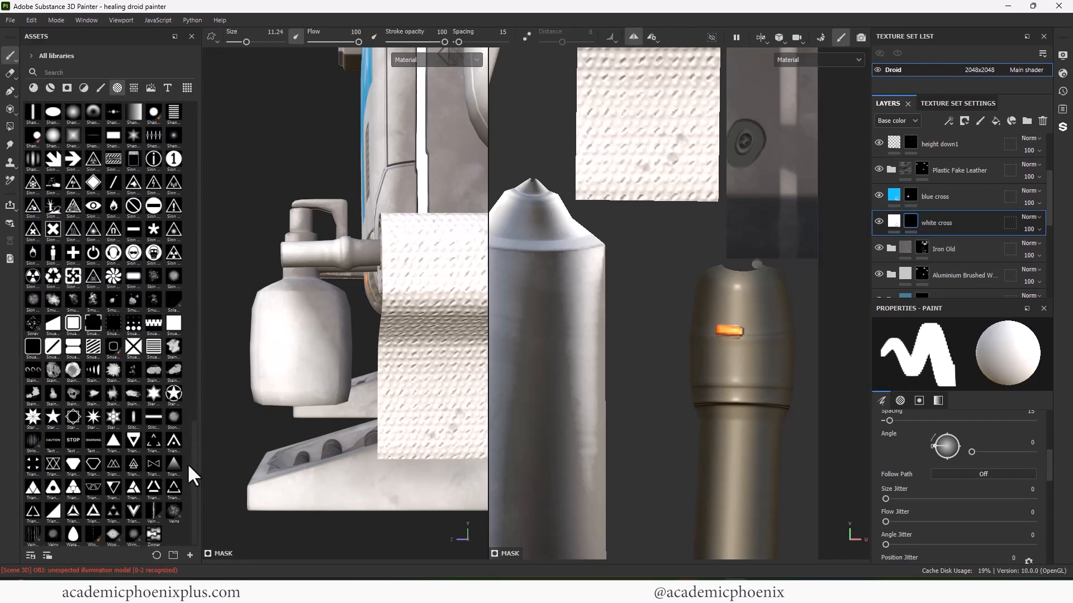
pyautogui.click(174, 323)
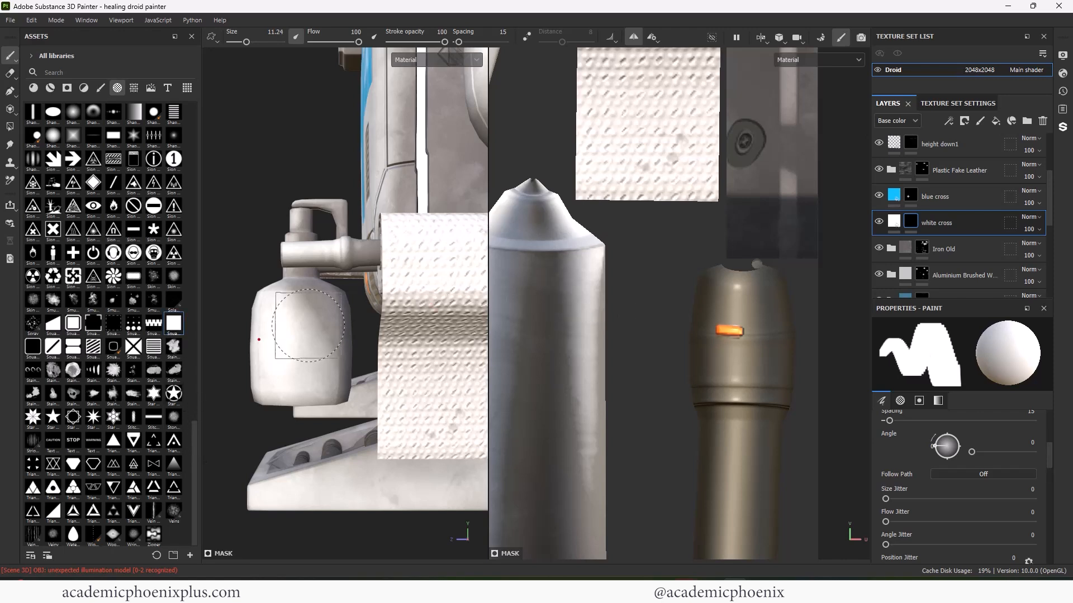
# - Stamp a blue cross onto the bottle label on the blue cross layer
pyautogui.click(902, 193)
pyautogui.click(73, 253)
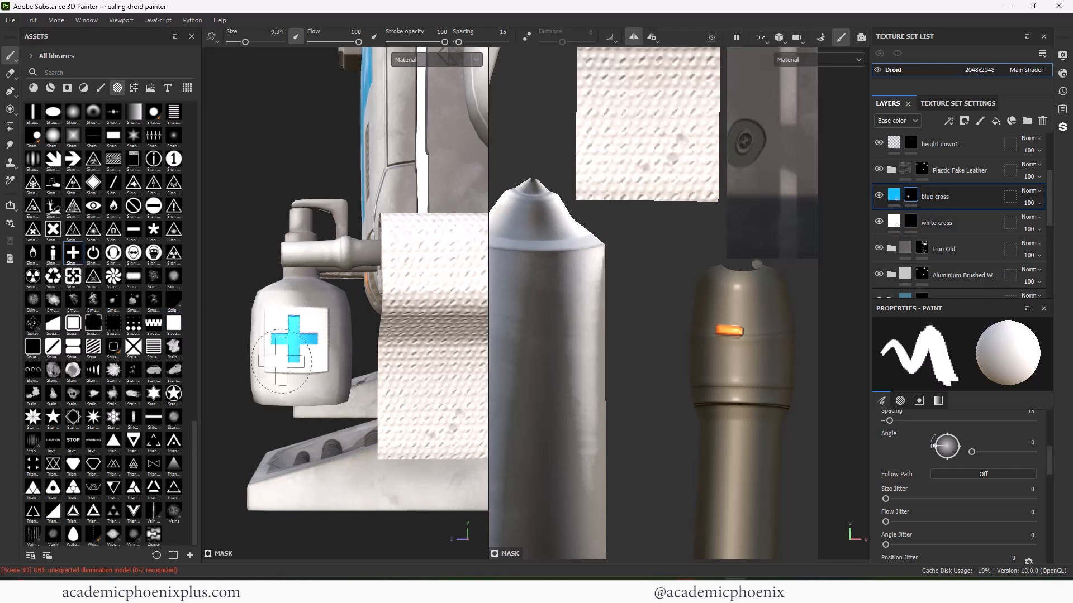
pyautogui.keyDown('alt'); pyautogui.moveTo(281, 361); pyautogui.dragTo(280, 385, button='right'); pyautogui.keyUp('alt')
pyautogui.keyDown('alt'); pyautogui.moveTo(279, 386); pyautogui.dragTo(386, 342); pyautogui.keyUp('alt')
pyautogui.keyDown('alt'); pyautogui.moveTo(386, 342); pyautogui.dragTo(395, 362, button='middle'); pyautogui.keyUp('alt')
pyautogui.keyDown('alt'); pyautogui.moveTo(395, 362); pyautogui.dragTo(397, 375); pyautogui.keyUp('alt')
pyautogui.keyDown('alt'); pyautogui.moveTo(398, 374); pyautogui.dragTo(366, 322, button='right'); pyautogui.keyUp('alt')
pyautogui.keyDown('alt'); pyautogui.moveTo(353, 244); pyautogui.dragTo(407, 299); pyautogui.keyUp('alt')
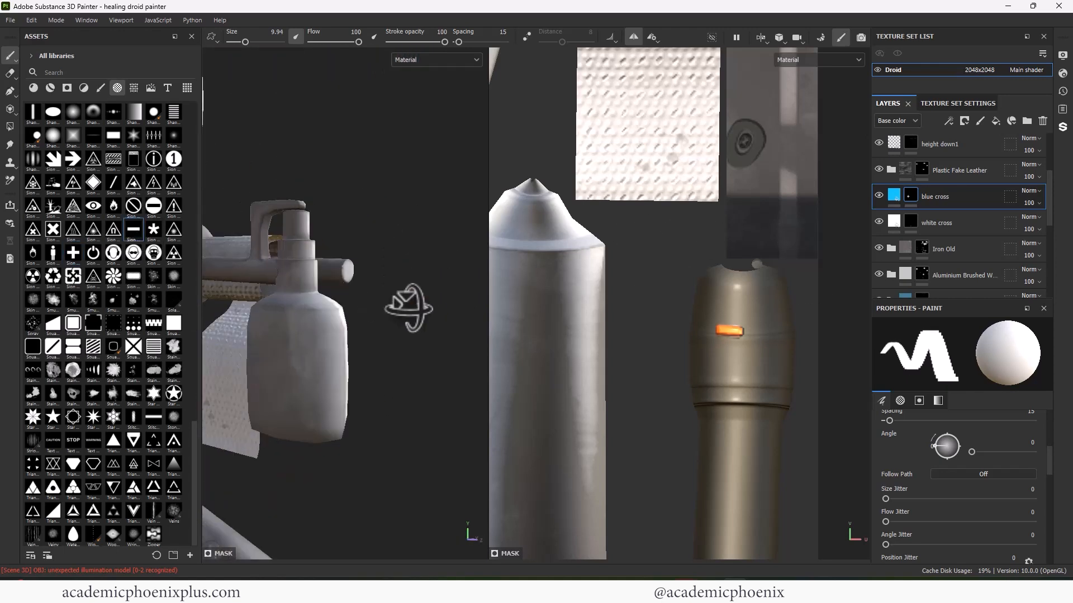
pyautogui.keyDown('alt'); pyautogui.moveTo(407, 300); pyautogui.dragTo(438, 254, button='right'); pyautogui.keyUp('alt')
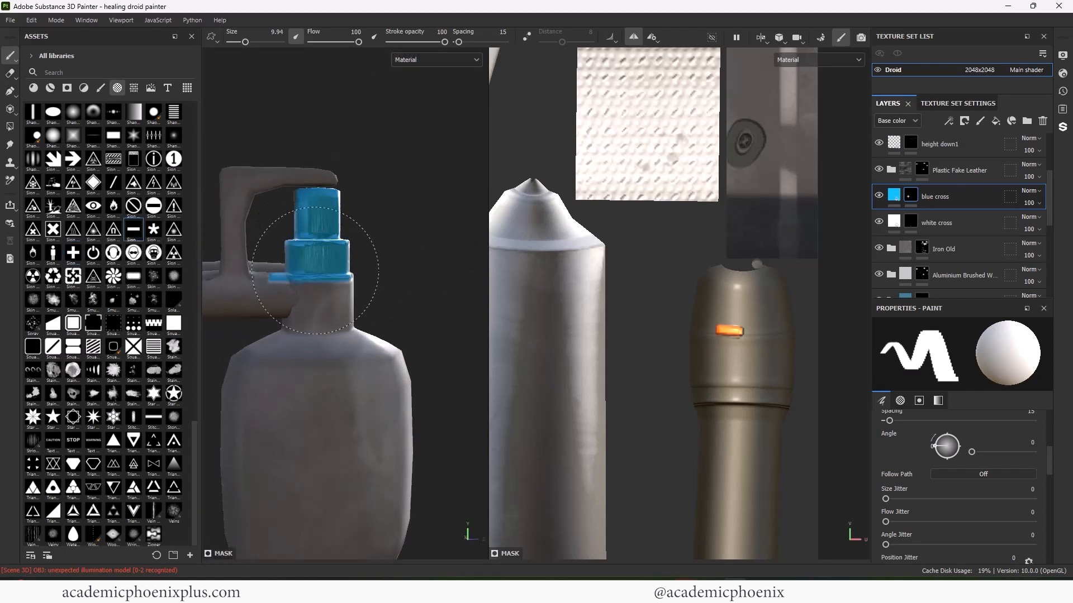
pyautogui.keyDown('alt'); pyautogui.moveTo(314, 271); pyautogui.dragTo(204, 267); pyautogui.keyUp('alt')
# - Turn off mirrored painting and check the blue cross label on the bottle and in the UV layout
pyautogui.click(633, 39)
pyautogui.keyDown('alt'); pyautogui.moveTo(391, 268); pyautogui.dragTo(335, 306, button='right'); pyautogui.keyUp('alt')
pyautogui.keyDown('alt'); pyautogui.moveTo(335, 307); pyautogui.dragTo(450, 306, button='middle'); pyautogui.keyUp('alt')
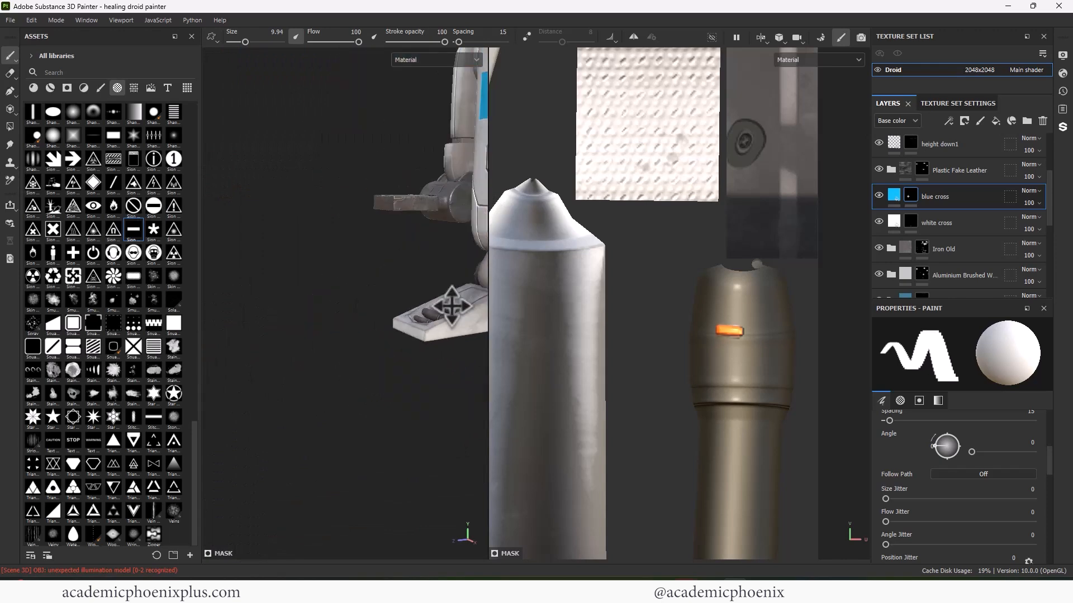
pyautogui.keyDown('alt'); pyautogui.moveTo(450, 307); pyautogui.dragTo(462, 243); pyautogui.keyUp('alt')
pyautogui.keyDown('alt'); pyautogui.moveTo(462, 243); pyautogui.dragTo(474, 261, button='right'); pyautogui.keyUp('alt')
pyautogui.keyDown('alt'); pyautogui.moveTo(474, 261); pyautogui.dragTo(427, 213, button='middle'); pyautogui.keyUp('alt')
pyautogui.keyDown('alt'); pyautogui.moveTo(427, 212); pyautogui.dragTo(386, 275); pyautogui.keyUp('alt')
pyautogui.keyDown('alt'); pyautogui.moveTo(386, 275); pyautogui.dragTo(325, 258, button='middle'); pyautogui.keyUp('alt')
pyautogui.keyDown('alt'); pyautogui.moveTo(325, 258); pyautogui.dragTo(358, 262, button='right'); pyautogui.keyUp('alt')
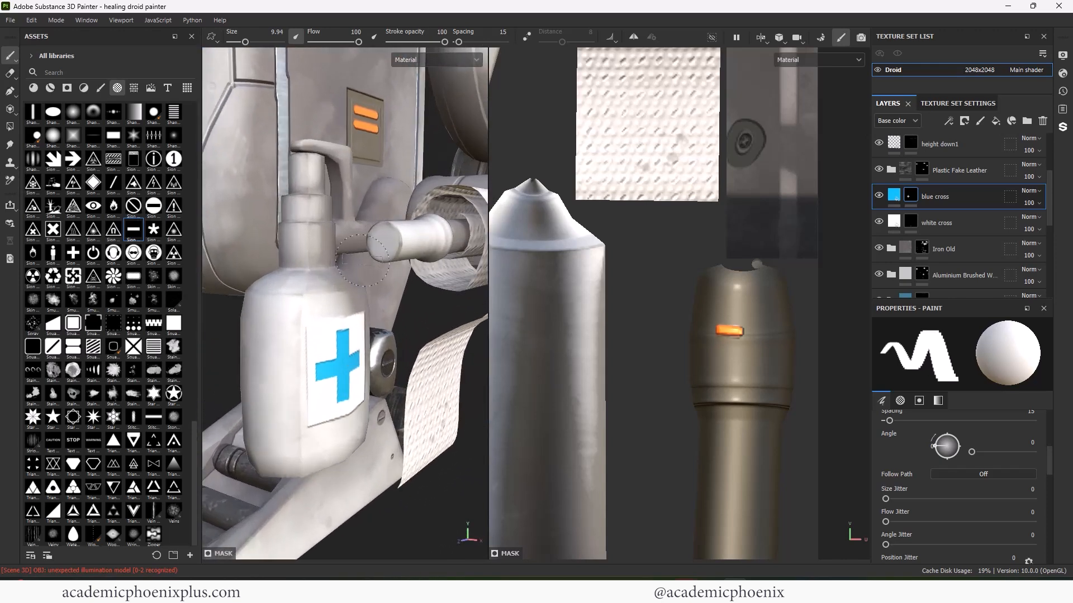
pyautogui.keyDown('alt'); pyautogui.moveTo(357, 262); pyautogui.dragTo(380, 263); pyautogui.keyUp('alt')
pyautogui.keyDown('alt'); pyautogui.moveTo(380, 263); pyautogui.dragTo(333, 268, button='middle'); pyautogui.keyUp('alt')
pyautogui.keyDown('alt'); pyautogui.moveTo(333, 268); pyautogui.dragTo(706, 268); pyautogui.keyUp('alt')
pyautogui.press('f')
pyautogui.keyDown('alt'); pyautogui.moveTo(750, 272); pyautogui.dragTo(733, 215, button='middle'); pyautogui.keyUp('alt')
pyautogui.keyDown('alt'); pyautogui.moveTo(733, 216); pyautogui.dragTo(740, 329, button='right'); pyautogui.keyUp('alt')
pyautogui.keyDown('alt'); pyautogui.moveTo(740, 329); pyautogui.dragTo(743, 193, button='middle'); pyautogui.keyUp('alt')
pyautogui.keyDown('alt'); pyautogui.moveTo(743, 193); pyautogui.dragTo(732, 280, button='right'); pyautogui.keyUp('alt')
pyautogui.keyDown('alt'); pyautogui.moveTo(732, 280); pyautogui.dragTo(754, 159, button='middle'); pyautogui.keyUp('alt')
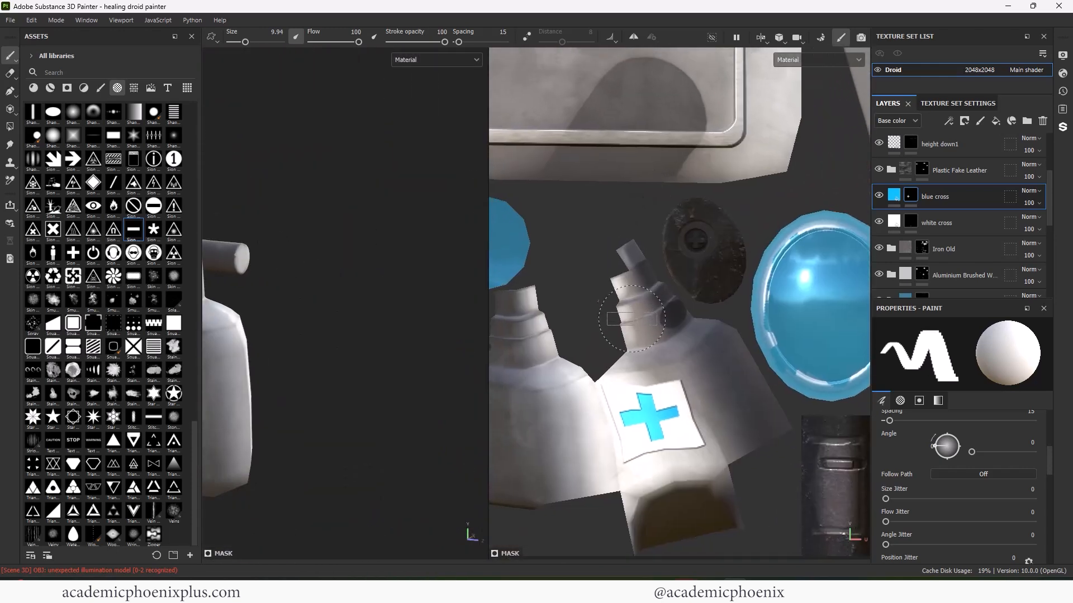
# - Paint the bottle caps blue with the Basic Hard brush
pyautogui.click(101, 88)
pyautogui.keyDown('ctrl'); pyautogui.scroll(2, 116, 190); pyautogui.keyUp('ctrl')
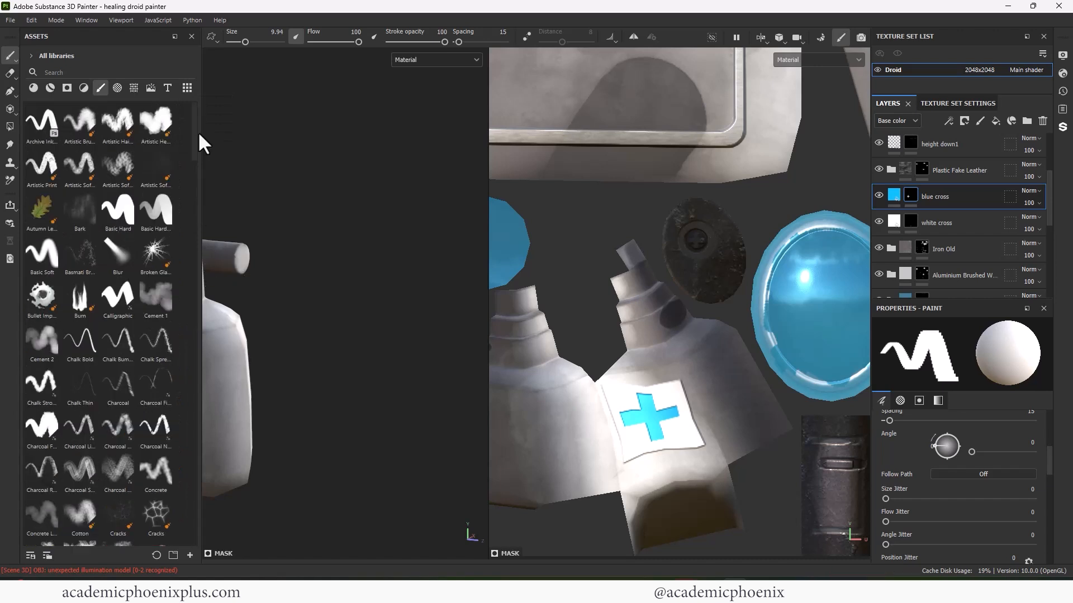
pyautogui.click(118, 211)
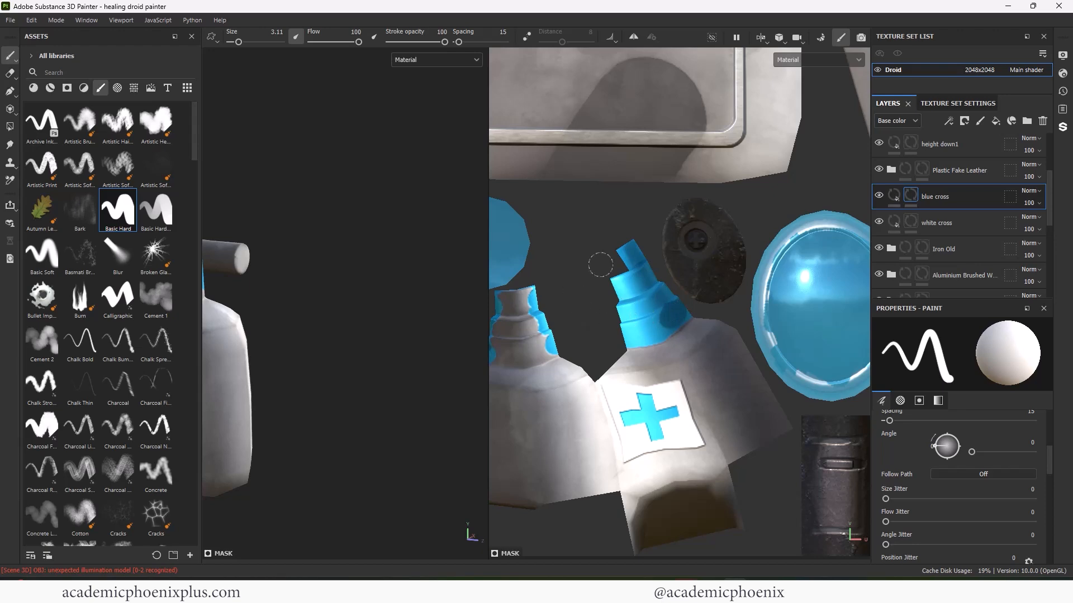
pyautogui.keyDown('alt'); pyautogui.moveTo(600, 265); pyautogui.dragTo(654, 239, button='middle'); pyautogui.keyUp('alt')
pyautogui.moveTo(561, 278); pyautogui.dragTo(587, 276)
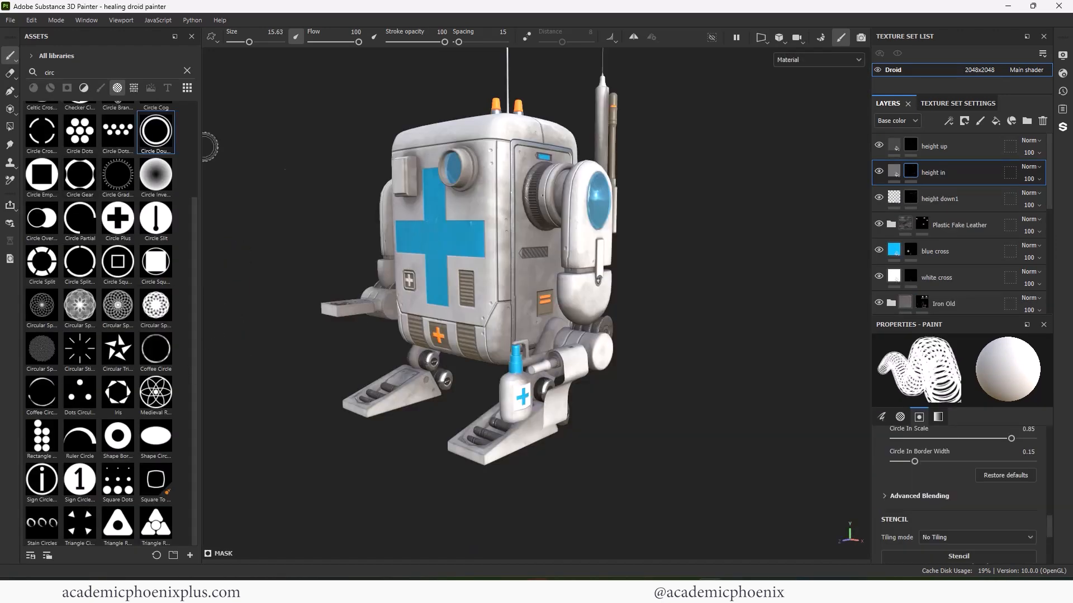
# - Search the assets for 'cra' and choose the Cracks alpha
pyautogui.keyDown('alt'); pyautogui.moveTo(648, 283); pyautogui.dragTo(636, 301); pyautogui.keyUp('alt')
pyautogui.scroll(5, 637, 302)
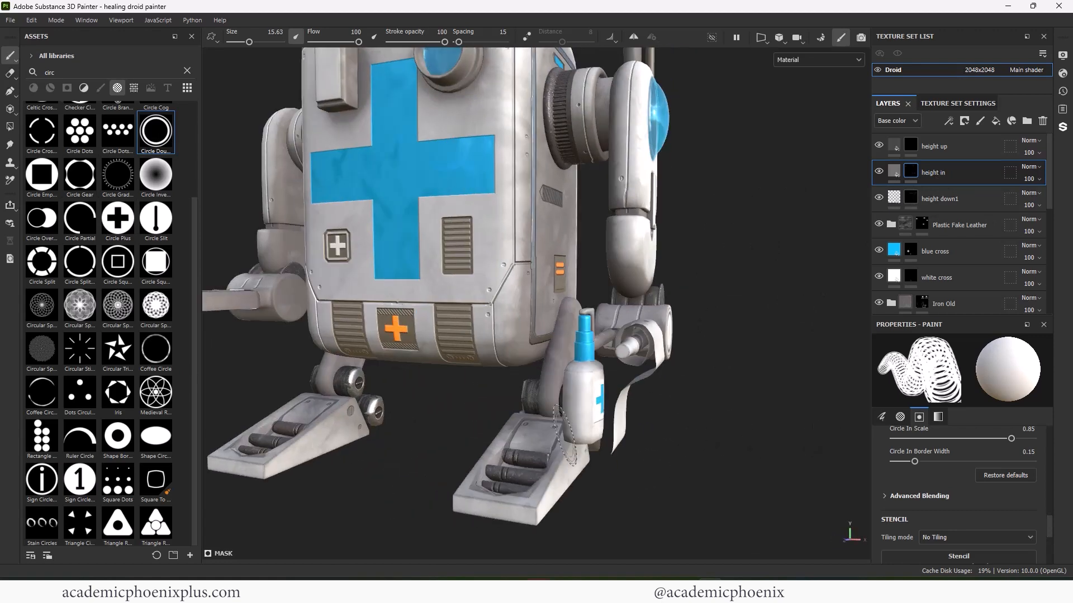
pyautogui.keyDown('alt'); pyautogui.moveTo(564, 436); pyautogui.dragTo(843, 389); pyautogui.keyUp('alt')
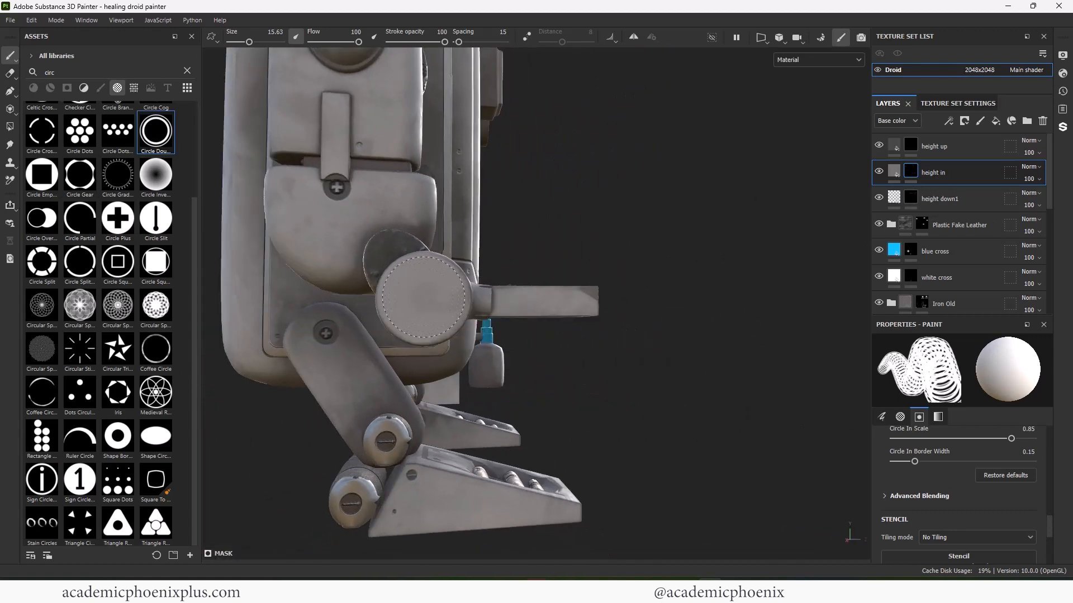
pyautogui.keyDown('alt'); pyautogui.moveTo(425, 298); pyautogui.dragTo(335, 300, button='right'); pyautogui.keyUp('alt')
pyautogui.keyDown('alt'); pyautogui.moveTo(626, 312); pyautogui.dragTo(402, 329); pyautogui.keyUp('alt')
pyautogui.keyDown('alt'); pyautogui.moveTo(402, 330); pyautogui.dragTo(422, 345, button='middle'); pyautogui.keyUp('alt')
pyautogui.keyDown('alt'); pyautogui.moveTo(421, 345); pyautogui.dragTo(330, 339); pyautogui.keyUp('alt')
pyautogui.keyDown('alt'); pyautogui.moveTo(441, 318); pyautogui.dragTo(357, 310, button='right'); pyautogui.keyUp('alt')
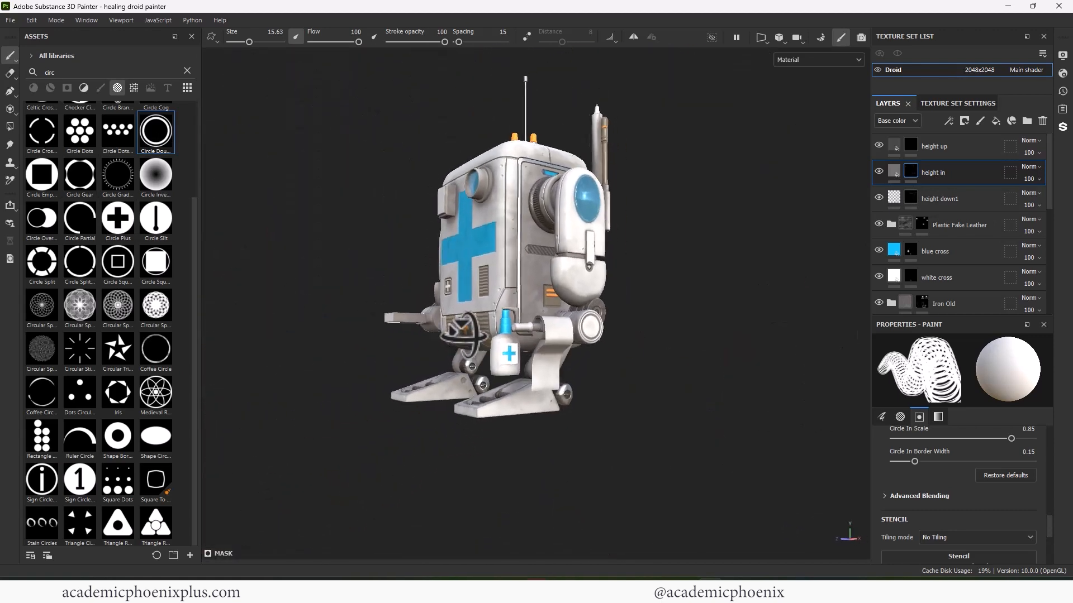
pyautogui.moveTo(425, 344)
pyautogui.keyDown('alt'); pyautogui.mouseDown()
pyautogui.moveTo(467, 349)
pyautogui.moveTo(496, 338)
pyautogui.mouseUp(); pyautogui.keyUp('alt')
pyautogui.press('BackSpace')
pyautogui.press('BackSpace')
pyautogui.press('BackSpace')
pyautogui.write('ra')
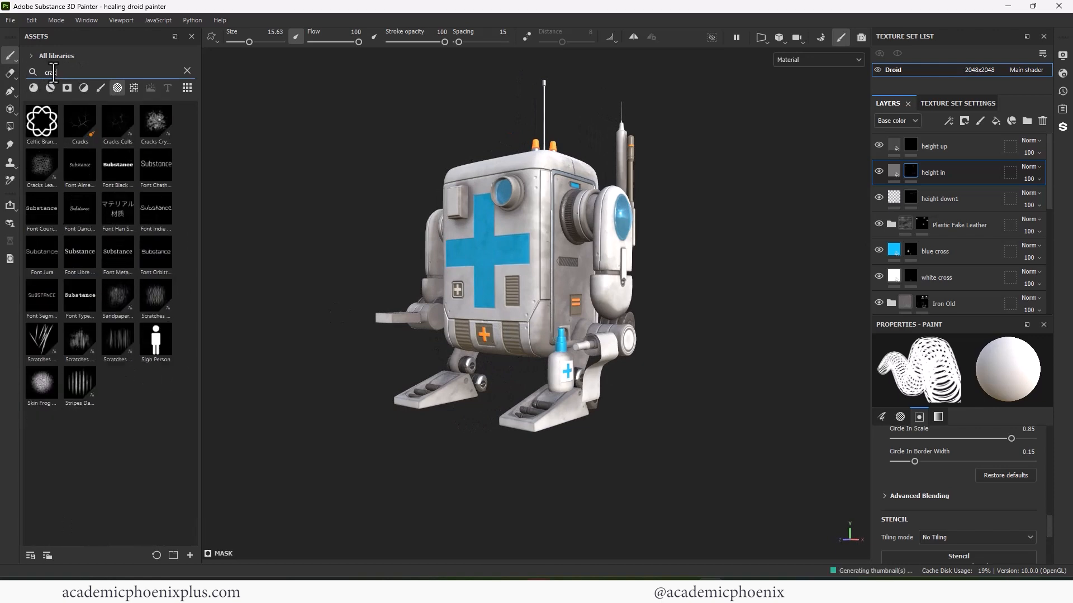
pyautogui.click(80, 120)
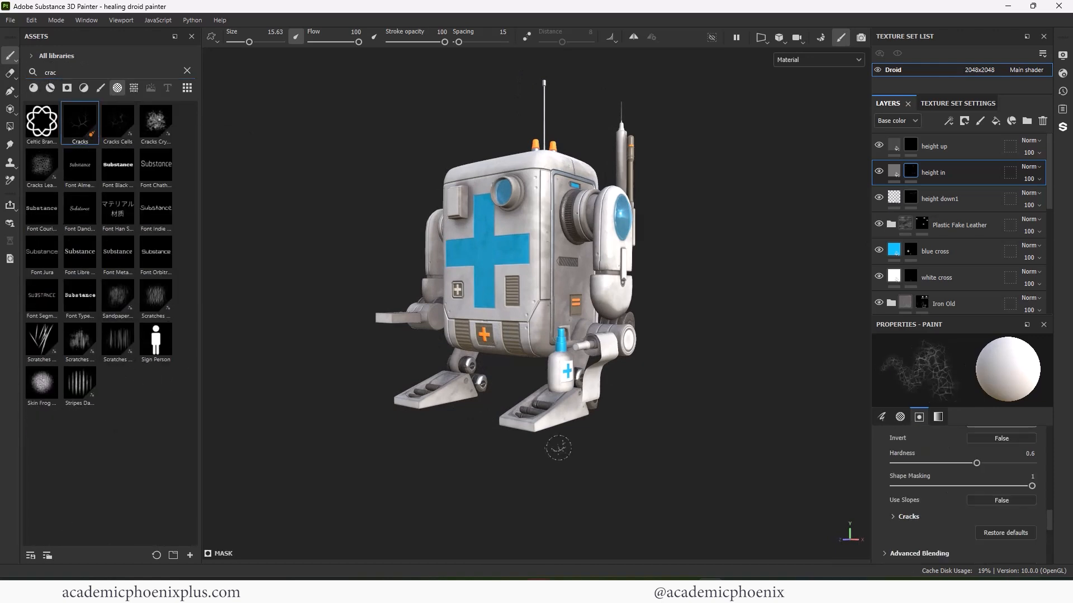
# - Paint crack details on the droid's feet and body with the Cracks Cells and Cracks alphas
pyautogui.keyDown('alt'); pyautogui.moveTo(555, 445); pyautogui.dragTo(521, 413); pyautogui.keyUp('alt')
pyautogui.keyDown('alt'); pyautogui.moveTo(478, 394); pyautogui.dragTo(596, 446, button='right'); pyautogui.keyUp('alt')
pyautogui.keyDown('alt'); pyautogui.moveTo(367, 423); pyautogui.dragTo(583, 435); pyautogui.keyUp('alt')
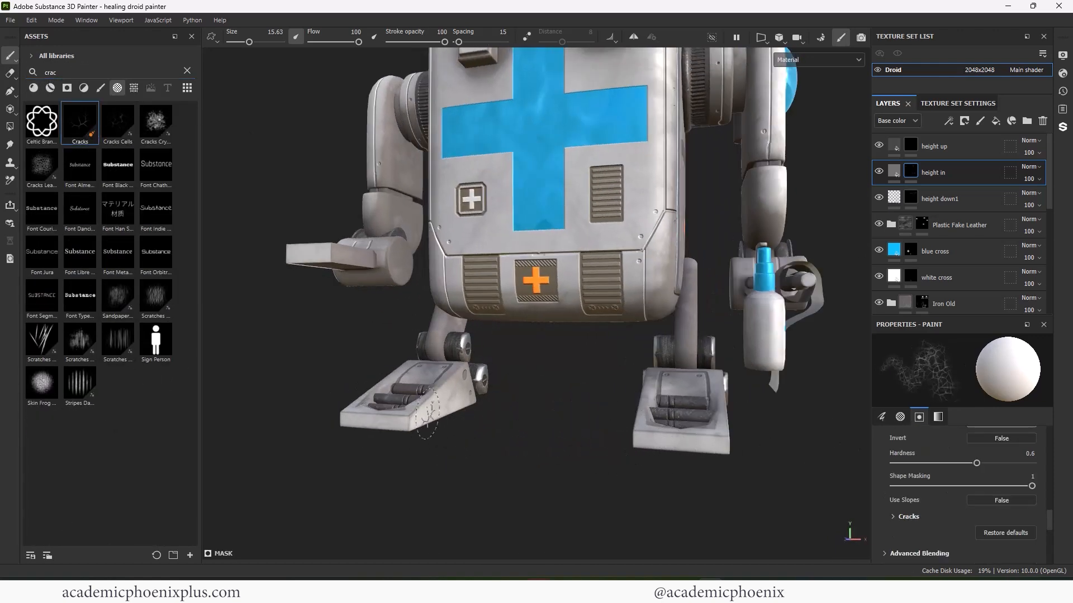
pyautogui.keyDown('alt'); pyautogui.moveTo(426, 416); pyautogui.dragTo(409, 411); pyautogui.keyUp('alt')
pyautogui.click(126, 129)
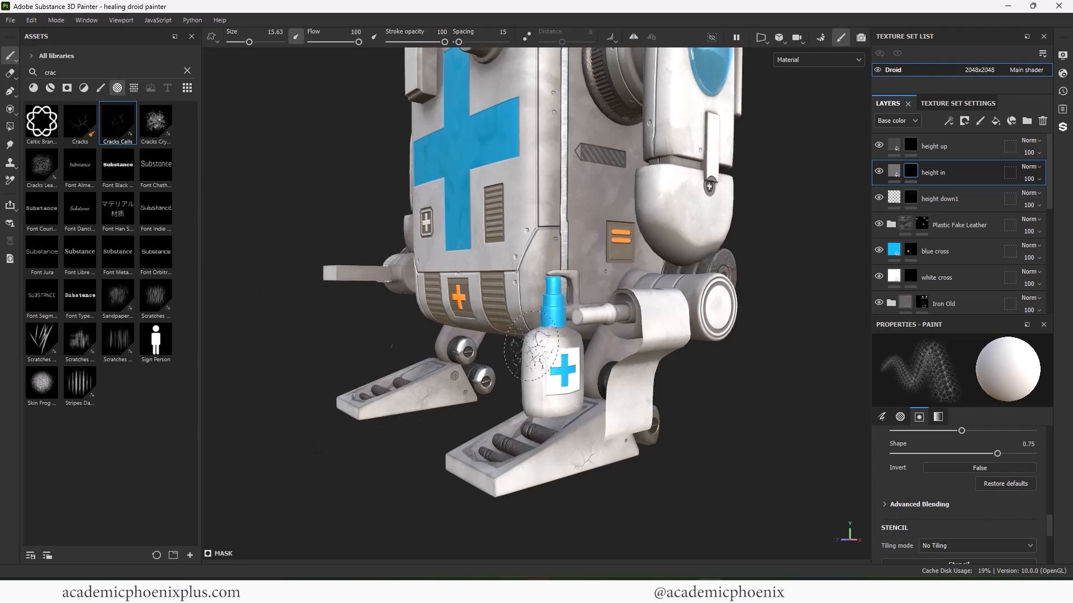
pyautogui.keyDown('alt'); pyautogui.moveTo(531, 346); pyautogui.dragTo(230, 303, button='right'); pyautogui.keyUp('alt')
pyautogui.keyDown('alt'); pyautogui.moveTo(230, 303); pyautogui.dragTo(238, 370, button='middle'); pyautogui.keyUp('alt')
pyautogui.keyDown('alt'); pyautogui.moveTo(413, 378); pyautogui.dragTo(435, 368); pyautogui.keyUp('alt')
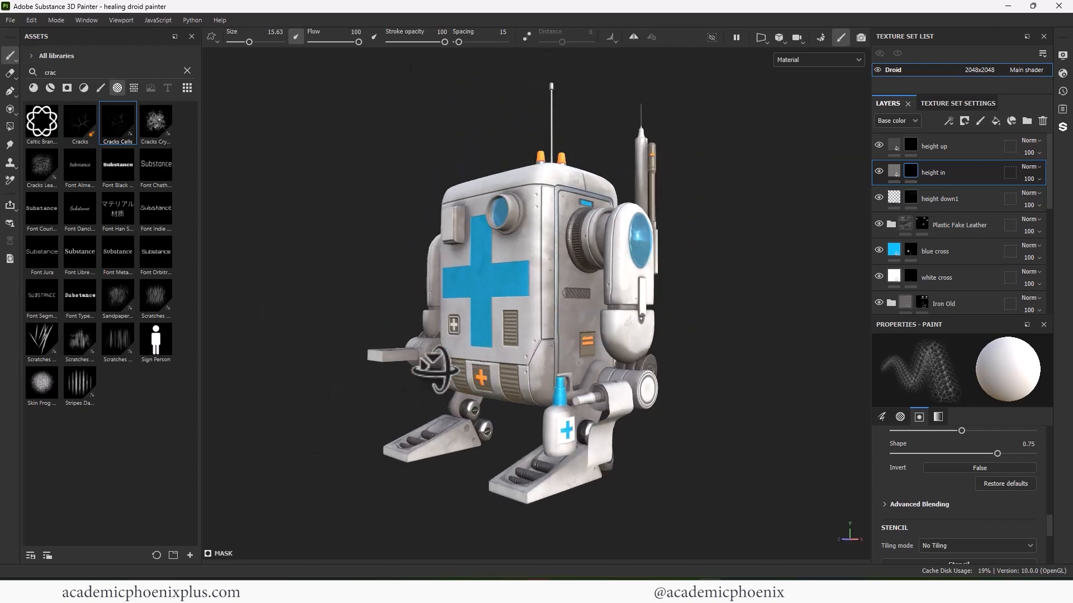
pyautogui.click(90, 129)
# - Search for 'rust' and drop the Steel Rust smart material onto the whole droid
pyautogui.keyDown('alt'); pyautogui.moveTo(648, 360); pyautogui.dragTo(796, 378, button='right'); pyautogui.keyUp('alt')
pyautogui.keyDown('alt'); pyautogui.moveTo(494, 394); pyautogui.dragTo(551, 399); pyautogui.keyUp('alt')
pyautogui.keyDown('alt'); pyautogui.moveTo(549, 398); pyautogui.dragTo(701, 408, button='right'); pyautogui.keyUp('alt')
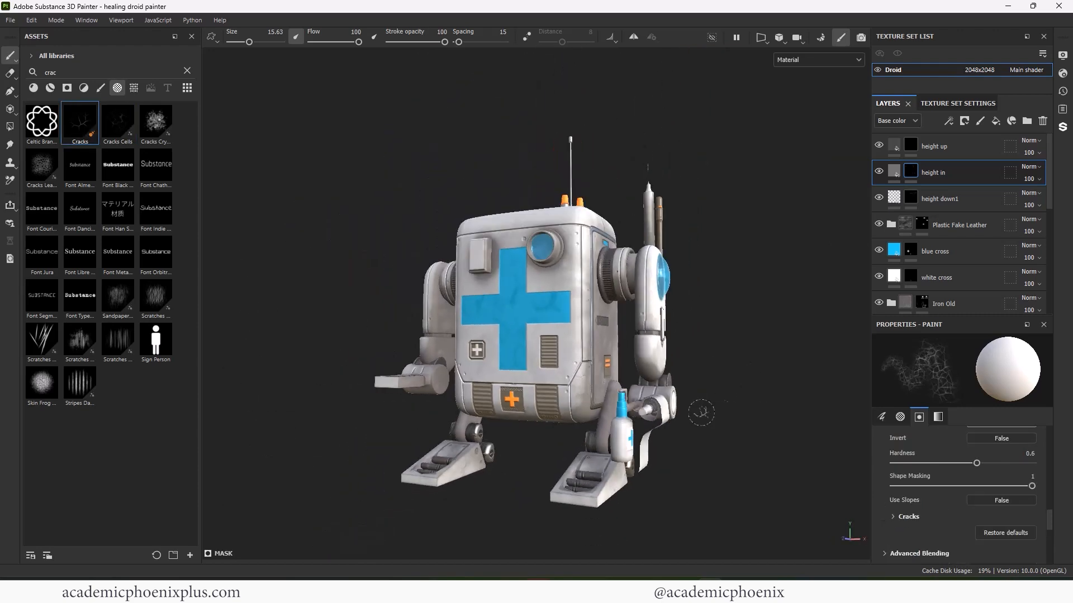
pyautogui.keyDown('alt'); pyautogui.moveTo(702, 407); pyautogui.dragTo(682, 363); pyautogui.keyUp('alt')
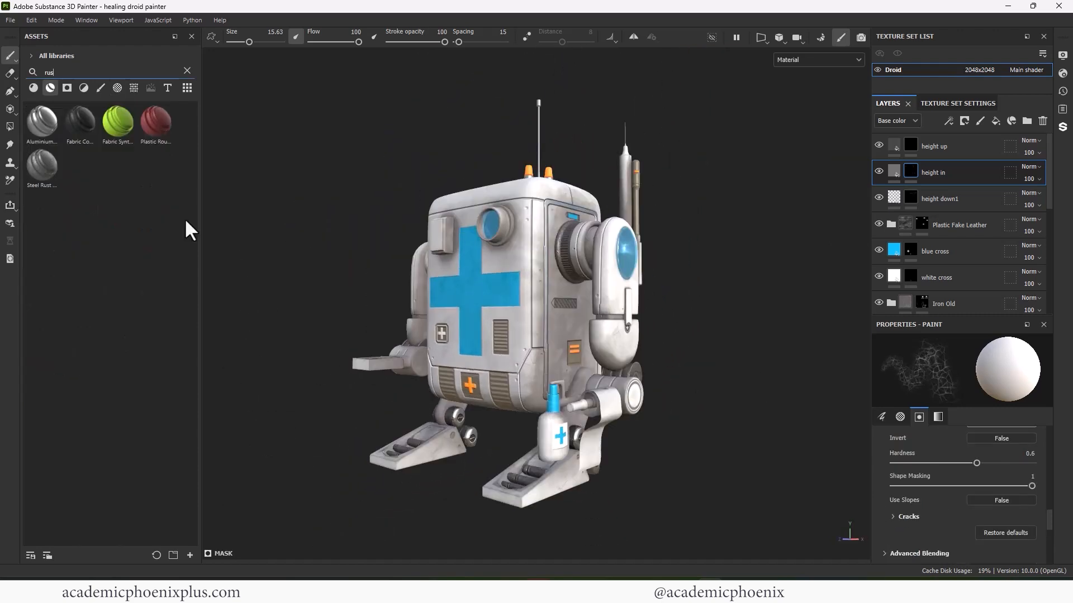
pyautogui.write('t')
pyautogui.moveTo(42, 122); pyautogui.dragTo(521, 227)
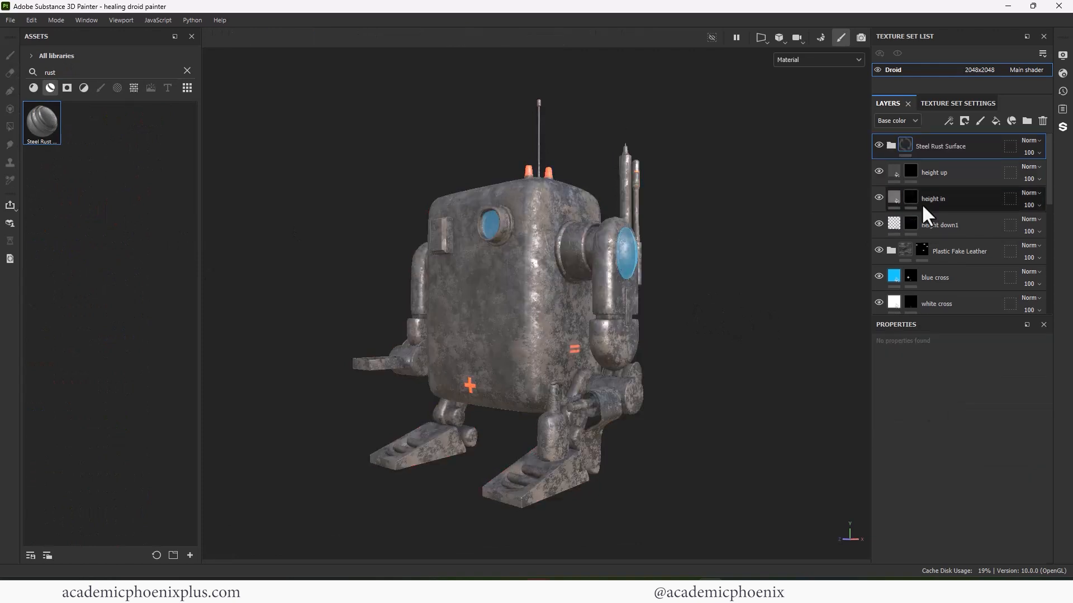
# - Set the Steel Rust Base metal layer's colour to orange BD5207
pyautogui.click(891, 145)
pyautogui.moveTo(1048, 170); pyautogui.dragTo(1048, 200)
pyautogui.click(962, 205)
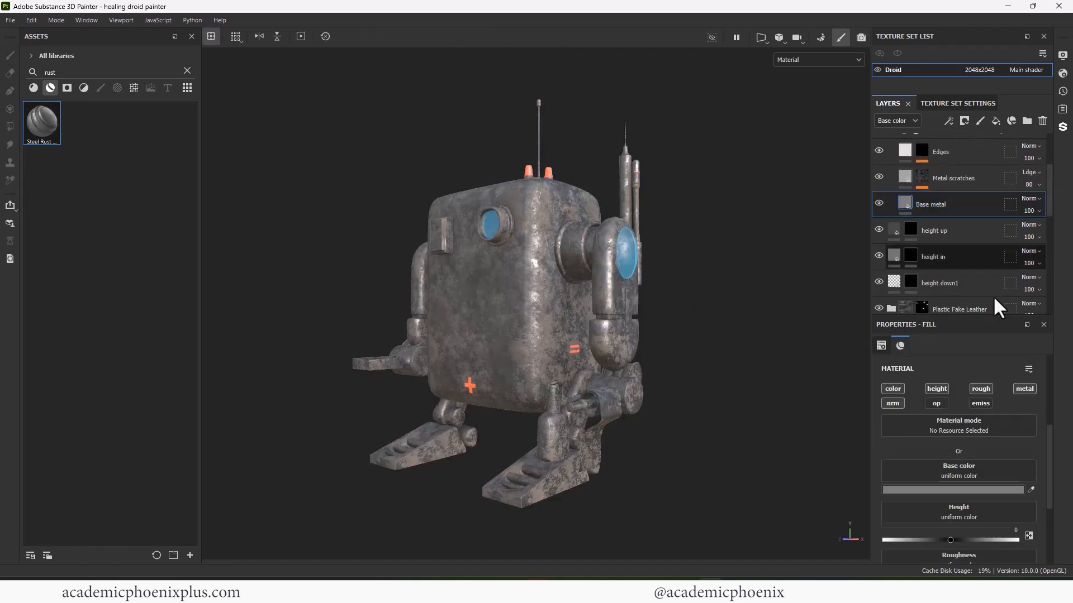
pyautogui.click(969, 490)
pyautogui.click(924, 508)
pyautogui.click(865, 454)
pyautogui.click(909, 426)
pyautogui.click(921, 529)
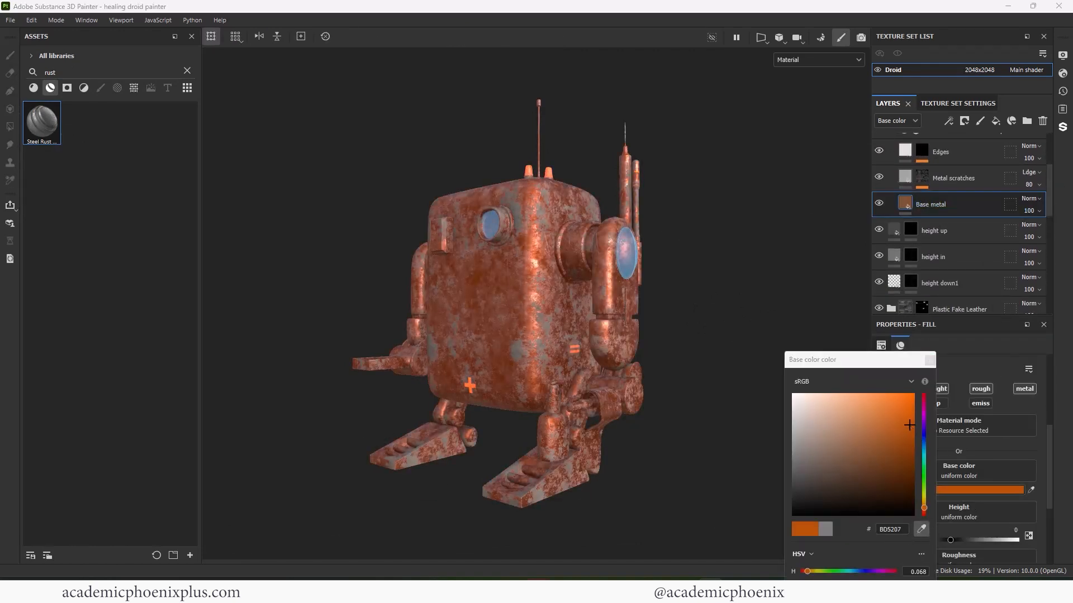
pyautogui.click(930, 360)
# - Make the base metal rough (0.91) and non-metallic (0), nudging its hue toward orange
pyautogui.scroll(-3, 1045, 463)
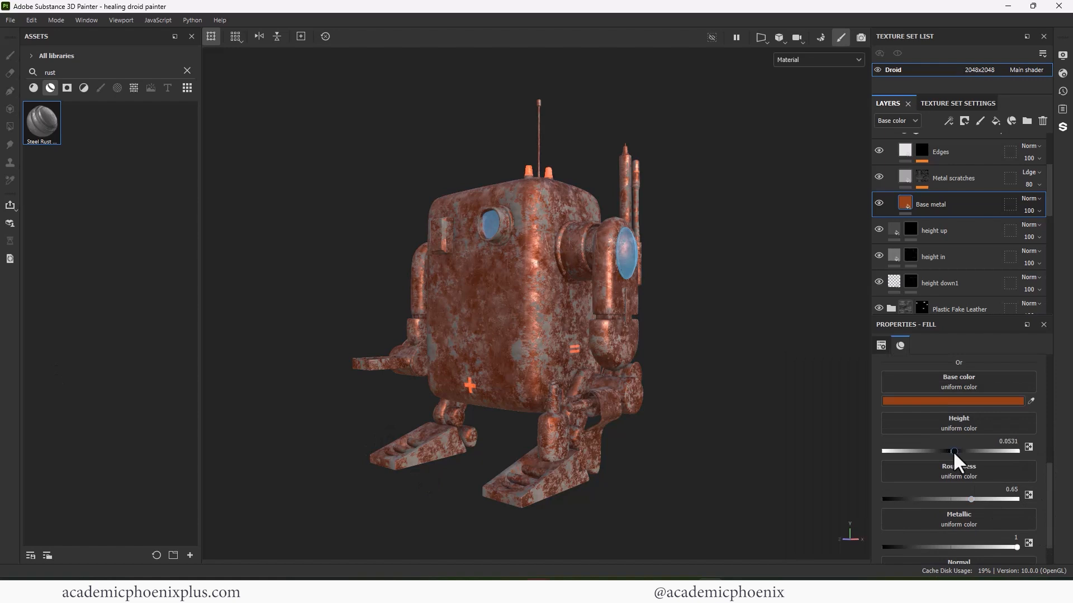
pyautogui.moveTo(971, 499); pyautogui.dragTo(1007, 498)
pyautogui.moveTo(1017, 547); pyautogui.dragTo(823, 545)
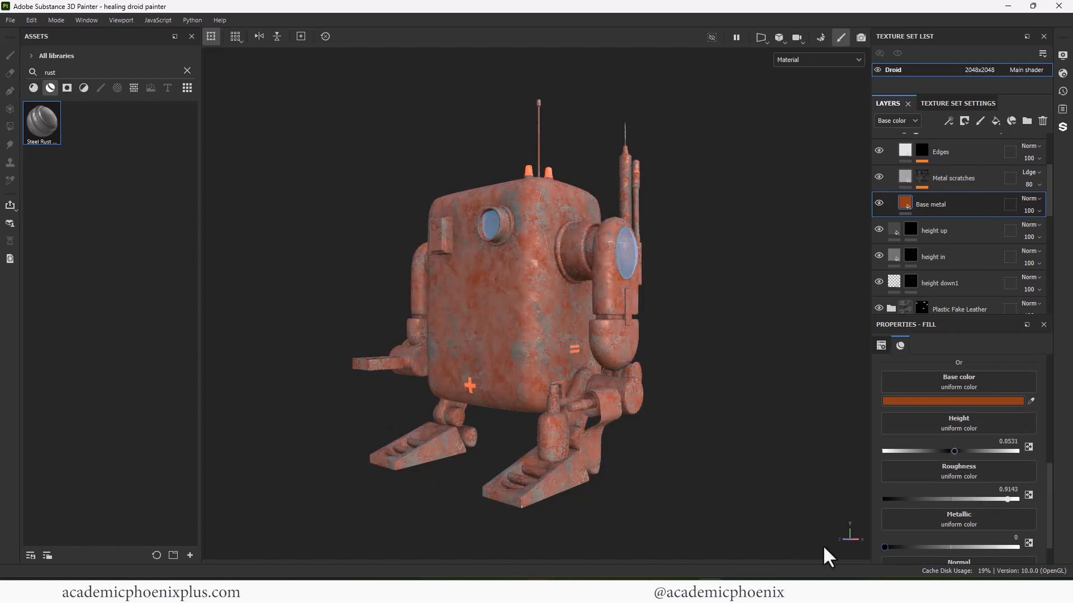
pyautogui.click(954, 400)
pyautogui.click(922, 508)
pyautogui.click(929, 360)
# - Add a black mask to the Steel Rust Surface folder to hide the rust
pyautogui.click(879, 176)
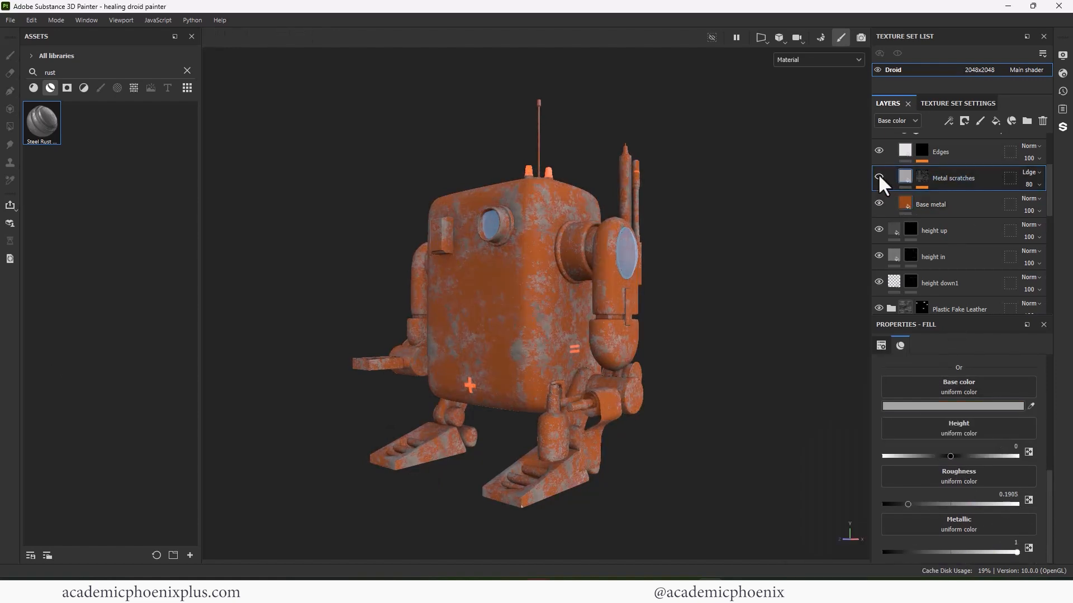
pyautogui.scroll(3, 1047, 162)
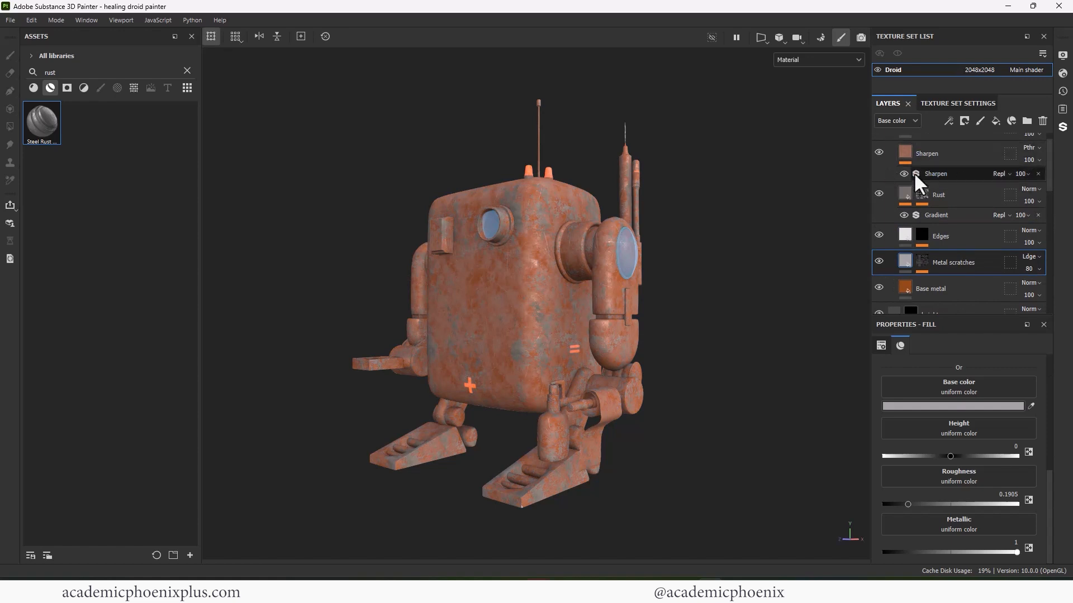
pyautogui.click(881, 232)
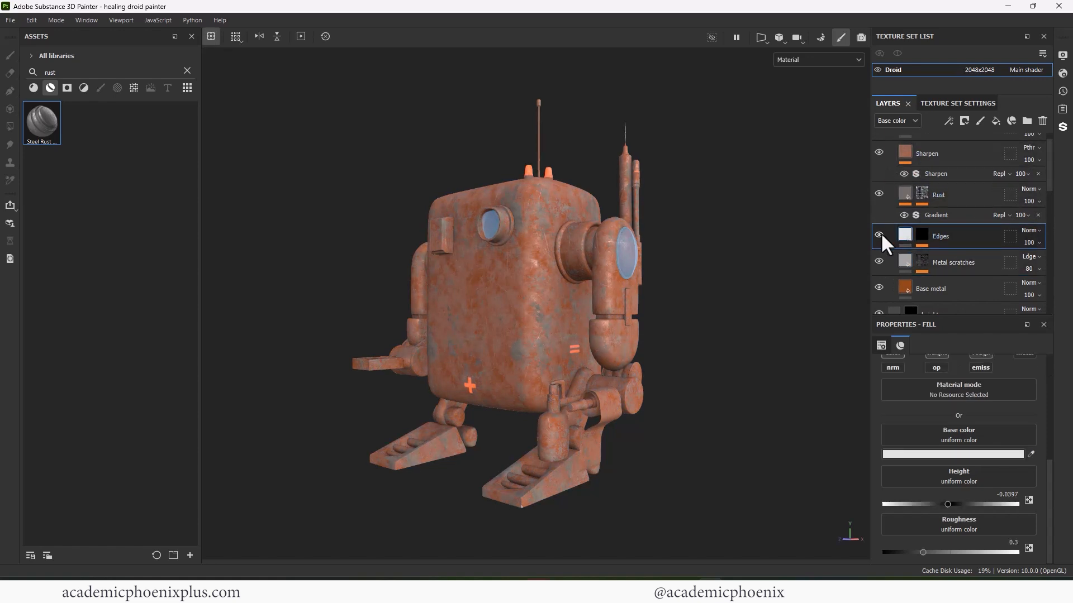
pyautogui.click(899, 262)
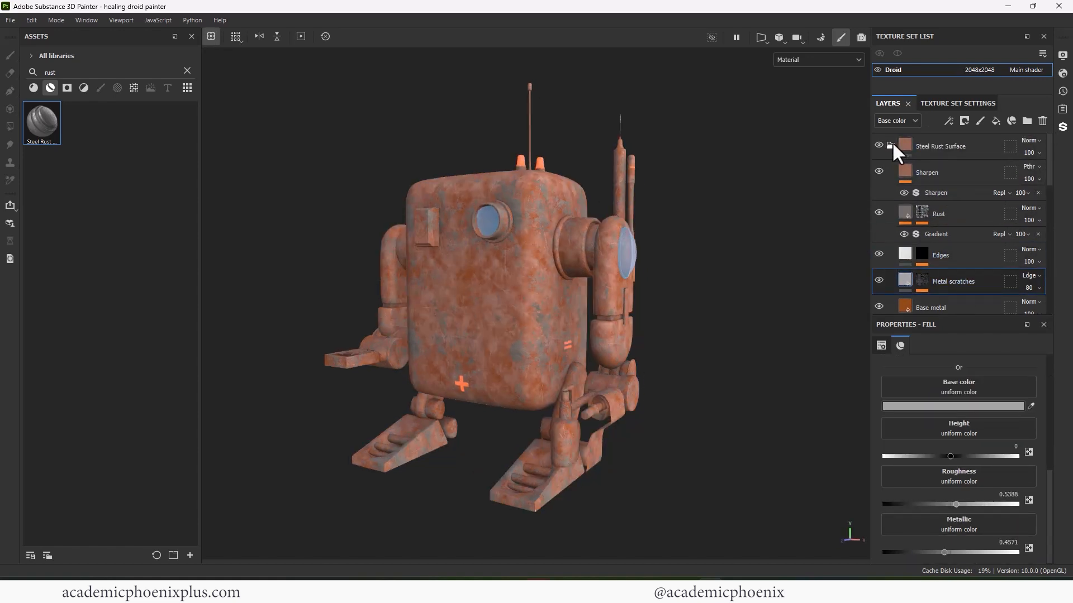
pyautogui.rightClick(893, 144)
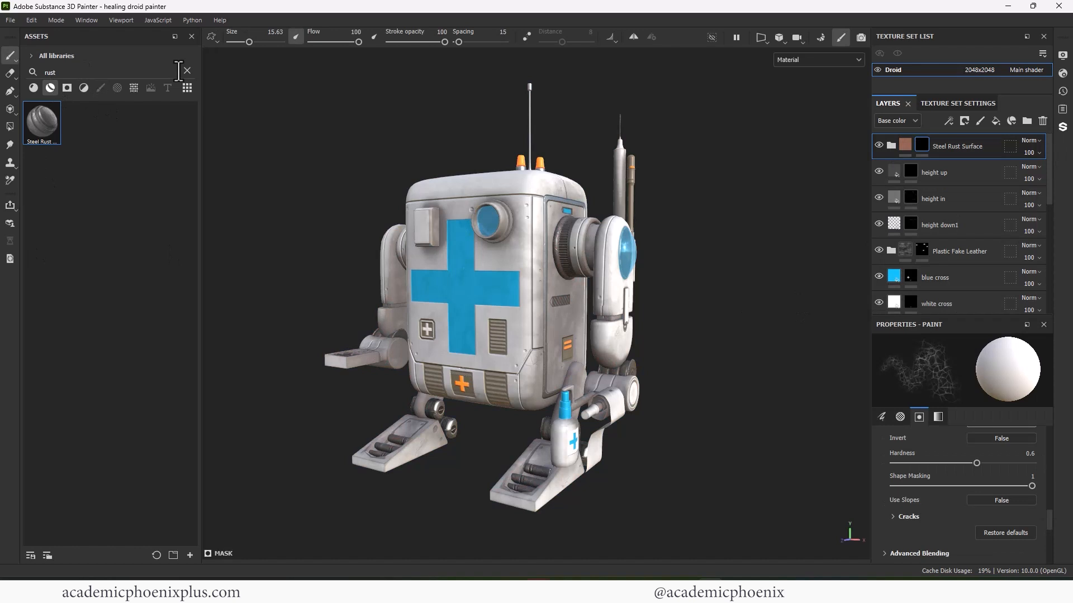
# - Browse the brush assets, trying Cracks and Dirt Splash before settling on Broken Glass
pyautogui.click(187, 70)
pyautogui.click(101, 88)
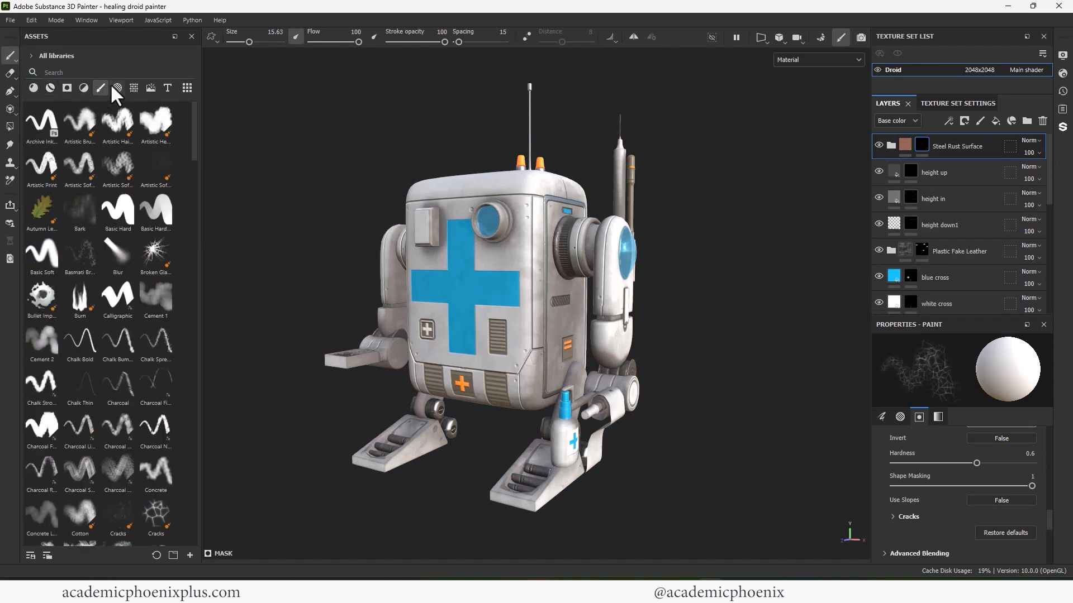
pyautogui.click(72, 72)
pyautogui.write('dyna')
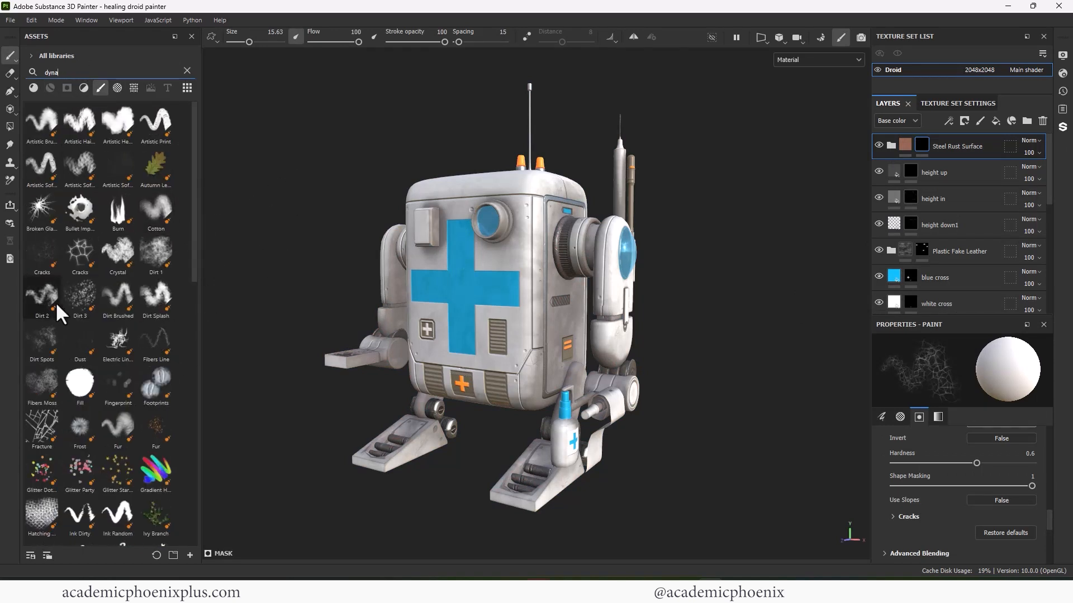
pyautogui.click(42, 253)
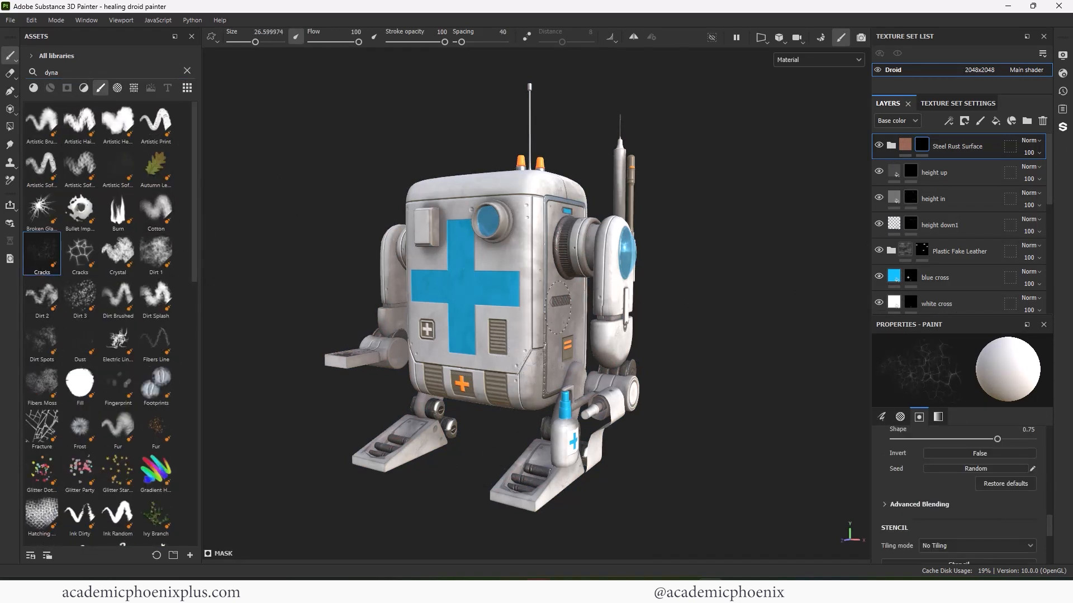
pyautogui.scroll(-2, 195, 234)
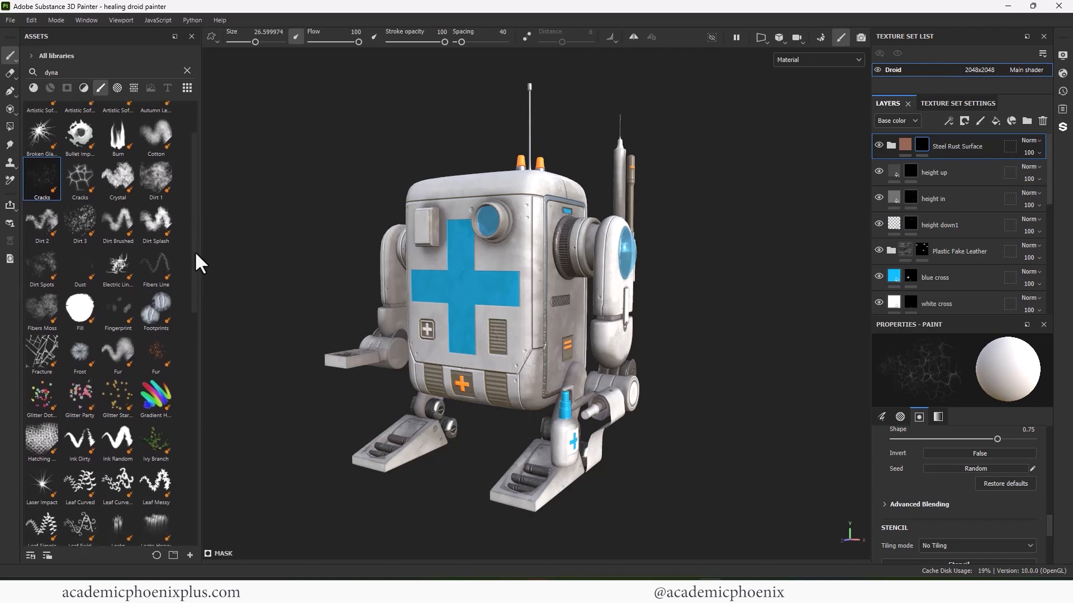
pyautogui.click(156, 222)
pyautogui.moveTo(449, 196); pyautogui.dragTo(543, 202)
pyautogui.moveTo(195, 268)
pyautogui.mouseDown()
pyautogui.moveTo(182, 407)
pyautogui.moveTo(19, 159)
pyautogui.mouseUp()
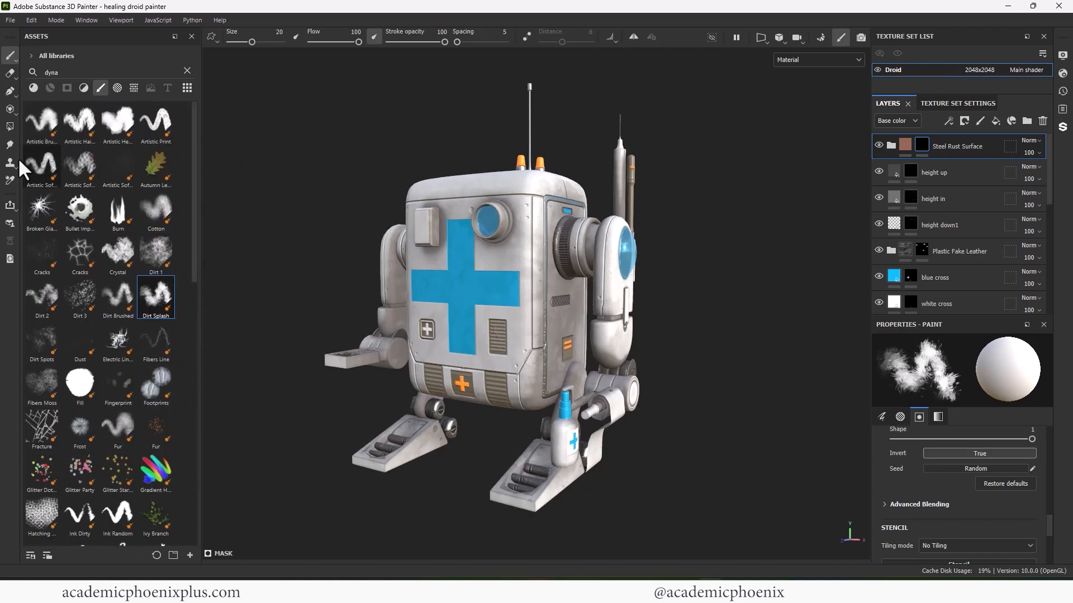
pyautogui.click(35, 209)
# - Stamp Broken Glass rust splats beside the lens and at the body's top corner
pyautogui.click(527, 218)
pyautogui.keyDown('alt'); pyautogui.moveTo(414, 240); pyautogui.dragTo(475, 240); pyautogui.keyUp('alt')
pyautogui.keyDown('alt'); pyautogui.moveTo(435, 240); pyautogui.dragTo(464, 249, button='right'); pyautogui.keyUp('alt')
pyautogui.keyDown('alt'); pyautogui.moveTo(464, 248); pyautogui.dragTo(541, 261); pyautogui.keyUp('alt')
pyautogui.click(526, 247)
# - Add a rust splat along the right foot, then pull back to view the whole droid
pyautogui.keyDown('alt'); pyautogui.moveTo(643, 271); pyautogui.dragTo(602, 103, button='middle'); pyautogui.keyUp('alt')
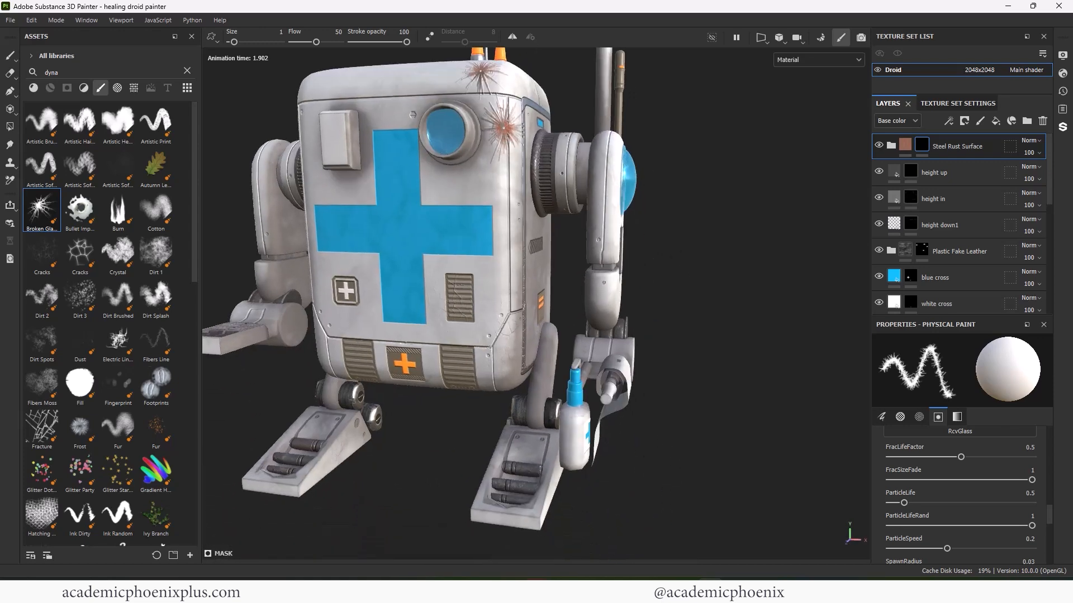
pyautogui.keyDown('alt'); pyautogui.moveTo(547, 517); pyautogui.dragTo(523, 488); pyautogui.keyUp('alt')
pyautogui.keyDown('alt'); pyautogui.moveTo(524, 488); pyautogui.dragTo(534, 427, button='middle'); pyautogui.keyUp('alt')
pyautogui.click(534, 427)
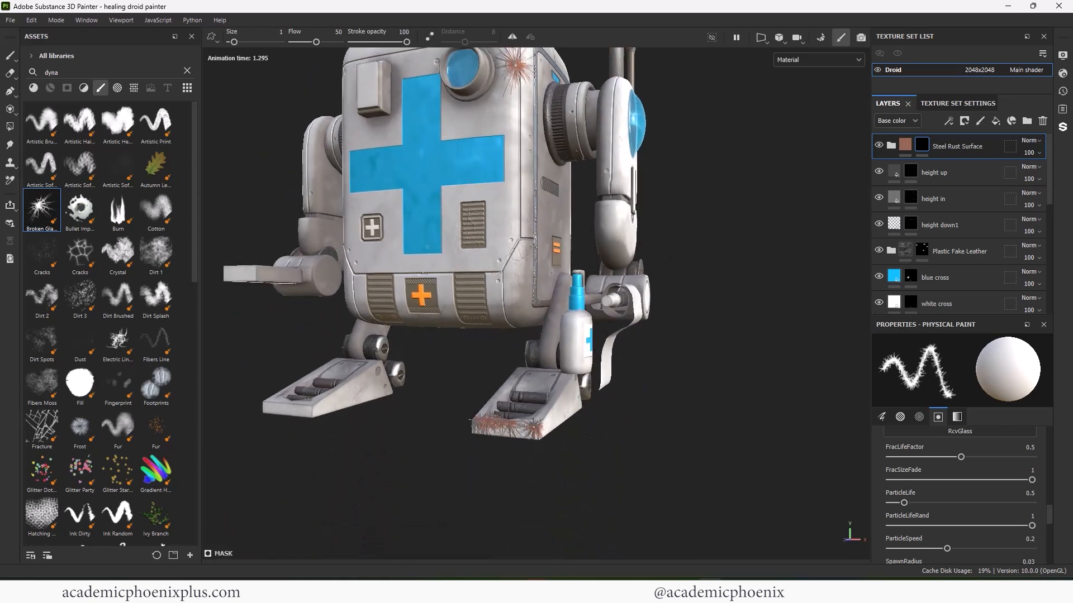
pyautogui.keyDown('alt'); pyautogui.moveTo(508, 323); pyautogui.dragTo(497, 349); pyautogui.keyUp('alt')
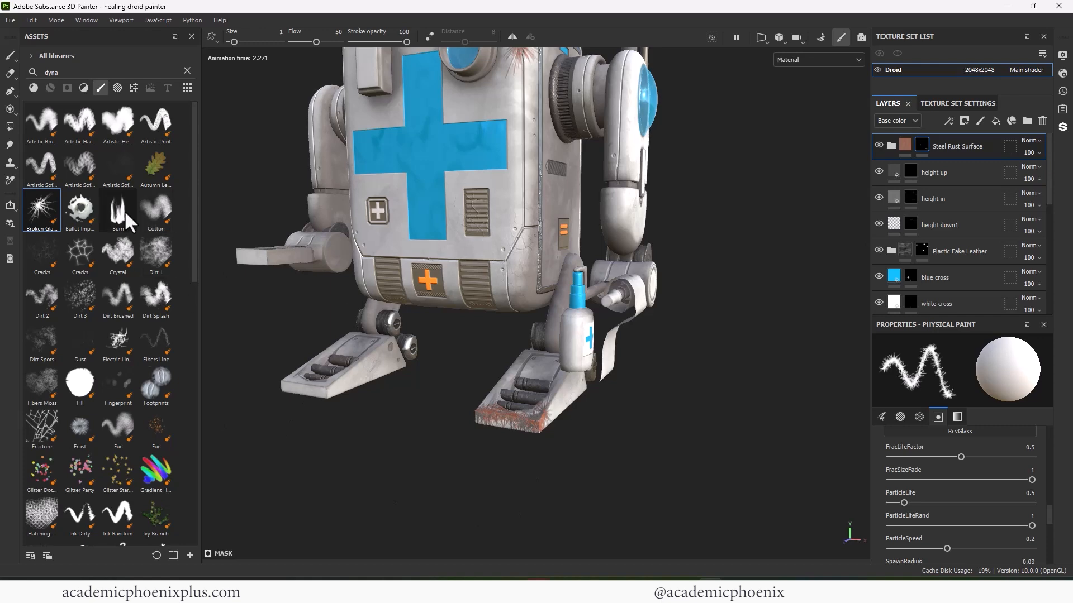
pyautogui.keyDown('alt'); pyautogui.moveTo(442, 223); pyautogui.dragTo(425, 353, button='middle'); pyautogui.keyUp('alt')
pyautogui.keyDown('alt'); pyautogui.moveTo(603, 296); pyautogui.dragTo(413, 313); pyautogui.keyUp('alt')
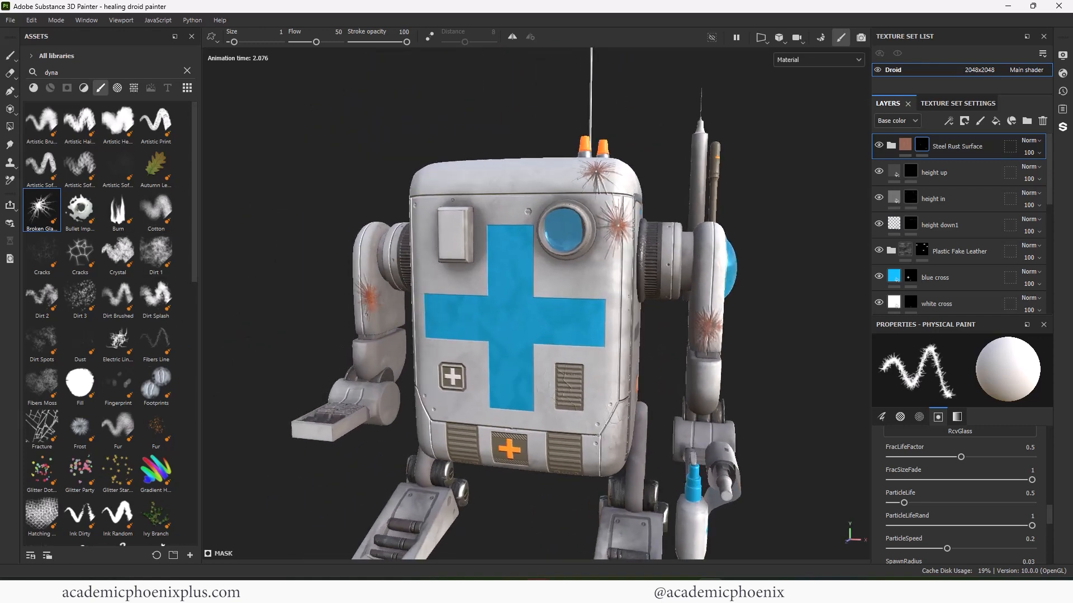
pyautogui.keyDown('alt'); pyautogui.moveTo(446, 254); pyautogui.dragTo(448, 292, button='right'); pyautogui.keyUp('alt')
pyautogui.keyDown('alt'); pyautogui.moveTo(449, 293); pyautogui.dragTo(406, 241, button='middle'); pyautogui.keyUp('alt')
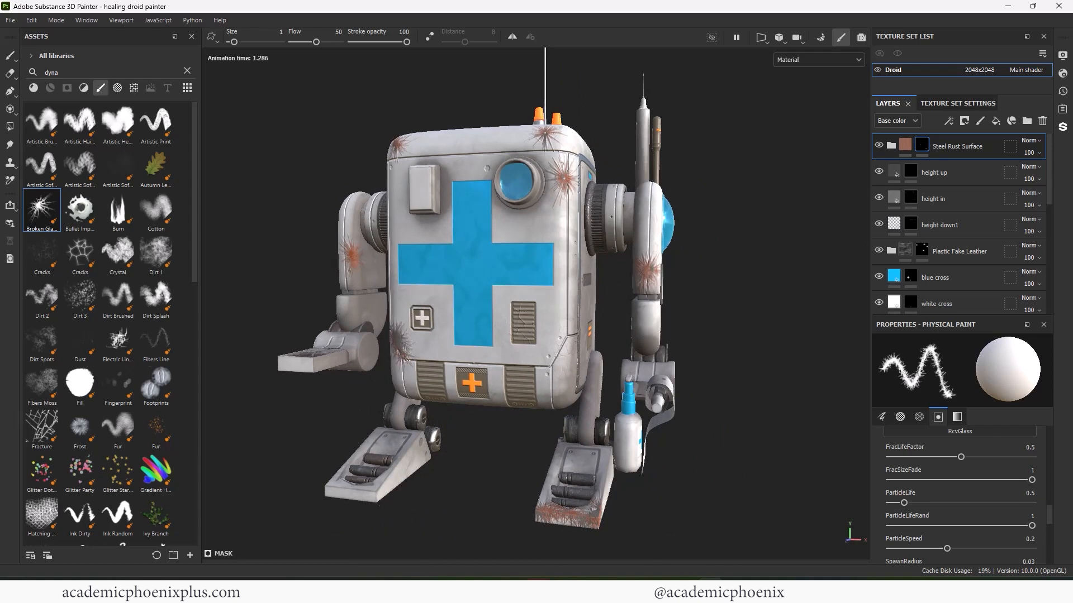
pyautogui.scroll(-1, 192, 279)
pyautogui.scroll(-2, 192, 293)
# - Try the Fibers Moss, Fracture and Laser Impact brushes on the droid
pyautogui.click(42, 305)
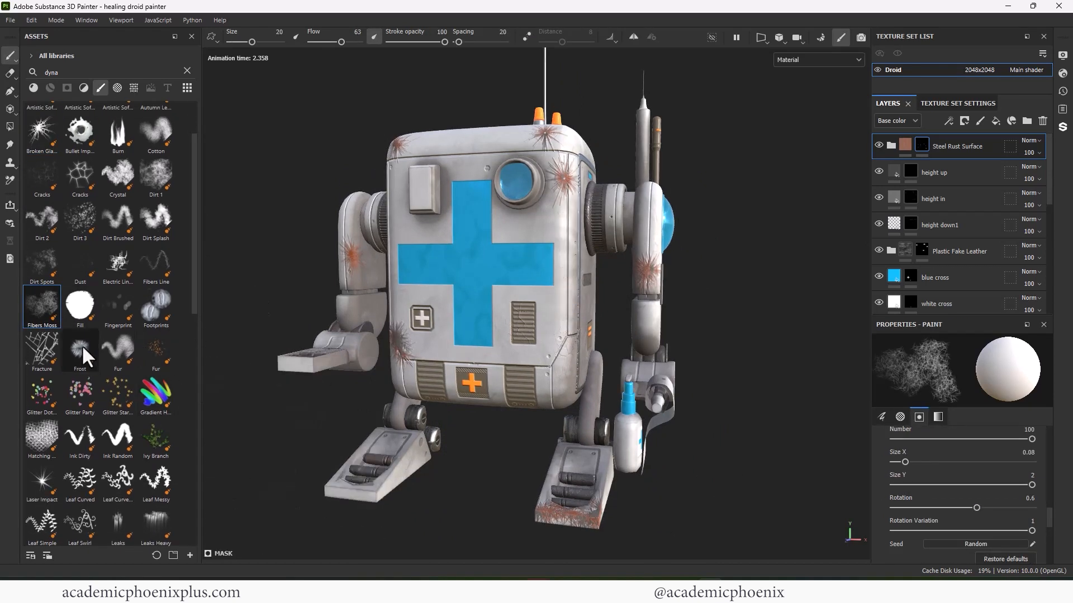
pyautogui.click(40, 348)
pyautogui.keyDown('alt'); pyautogui.moveTo(481, 279); pyautogui.dragTo(475, 312, button='right'); pyautogui.keyUp('alt')
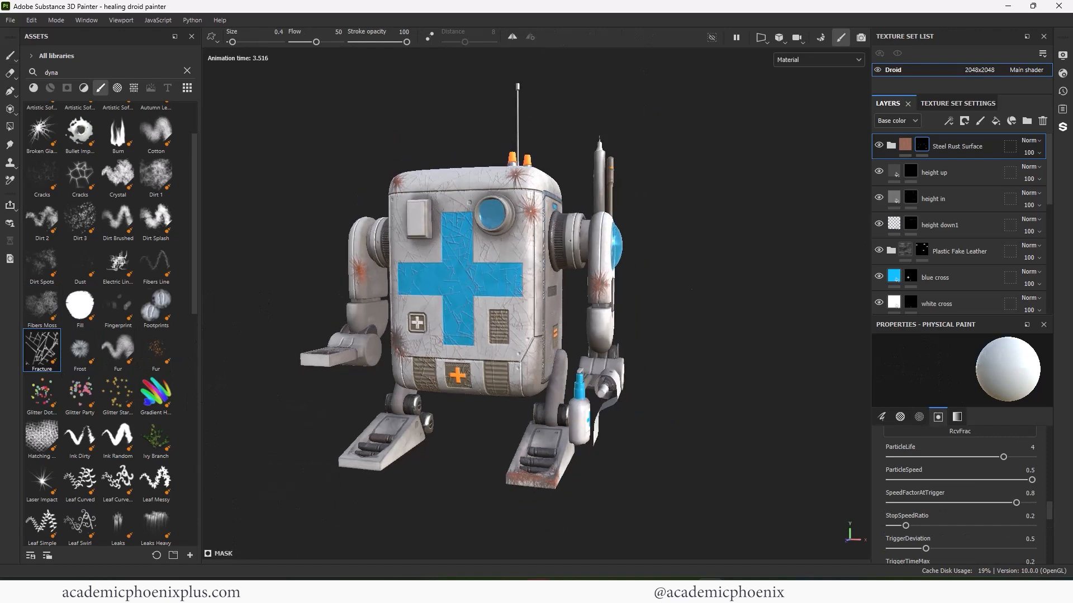
pyautogui.keyDown('alt'); pyautogui.moveTo(475, 313); pyautogui.dragTo(436, 314); pyautogui.keyUp('alt')
pyautogui.scroll(-4, 193, 295)
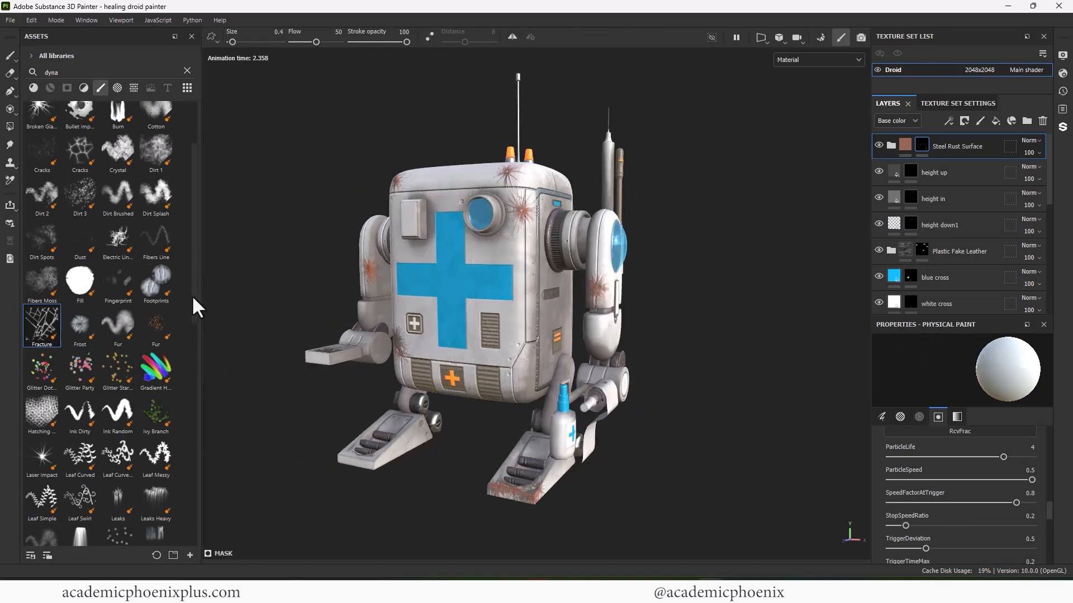
pyautogui.click(42, 352)
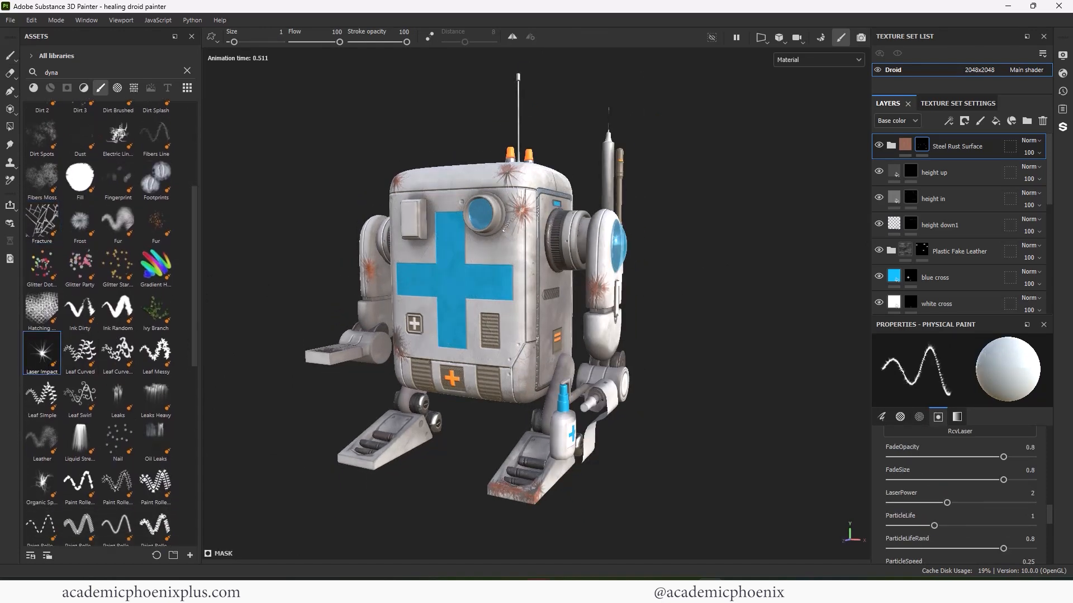
pyautogui.keyDown('alt'); pyautogui.moveTo(673, 364); pyautogui.dragTo(677, 391, button='right'); pyautogui.keyUp('alt')
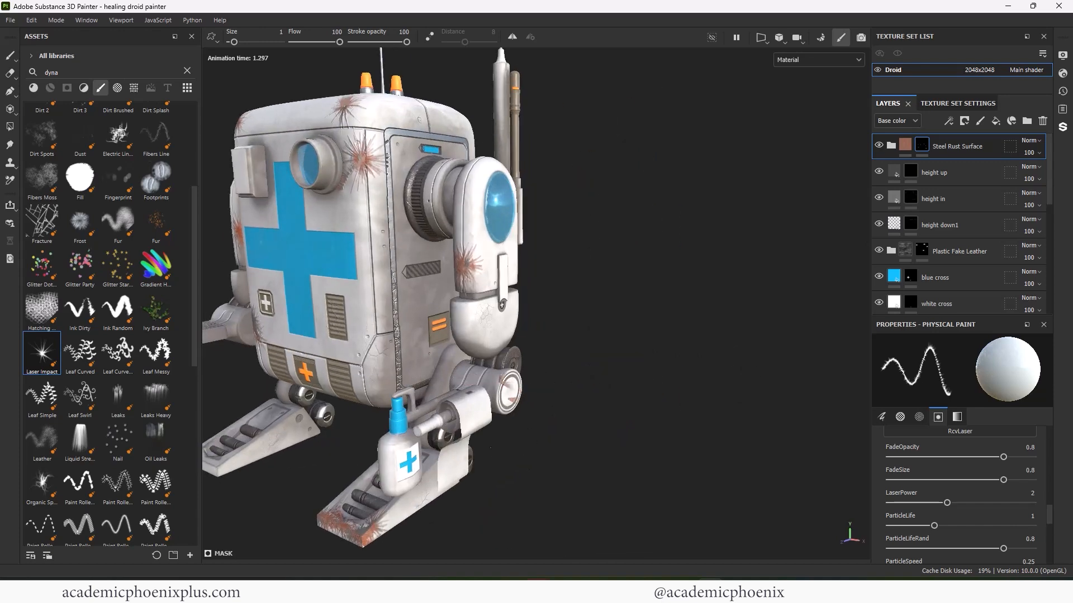
# - Test a slightly larger Leaks brush on the front panel, then undo the leaks
pyautogui.click(130, 394)
pyautogui.keyDown('alt'); pyautogui.moveTo(363, 257); pyautogui.dragTo(446, 246); pyautogui.keyUp('alt')
pyautogui.keyDown('alt'); pyautogui.moveTo(447, 246); pyautogui.dragTo(486, 252, button='right'); pyautogui.keyUp('alt')
pyautogui.keyDown('alt'); pyautogui.moveTo(486, 252); pyautogui.dragTo(488, 214, button='middle'); pyautogui.keyUp('alt')
pyautogui.keyDown('alt'); pyautogui.moveTo(487, 214); pyautogui.dragTo(508, 216, button='right'); pyautogui.keyUp('alt')
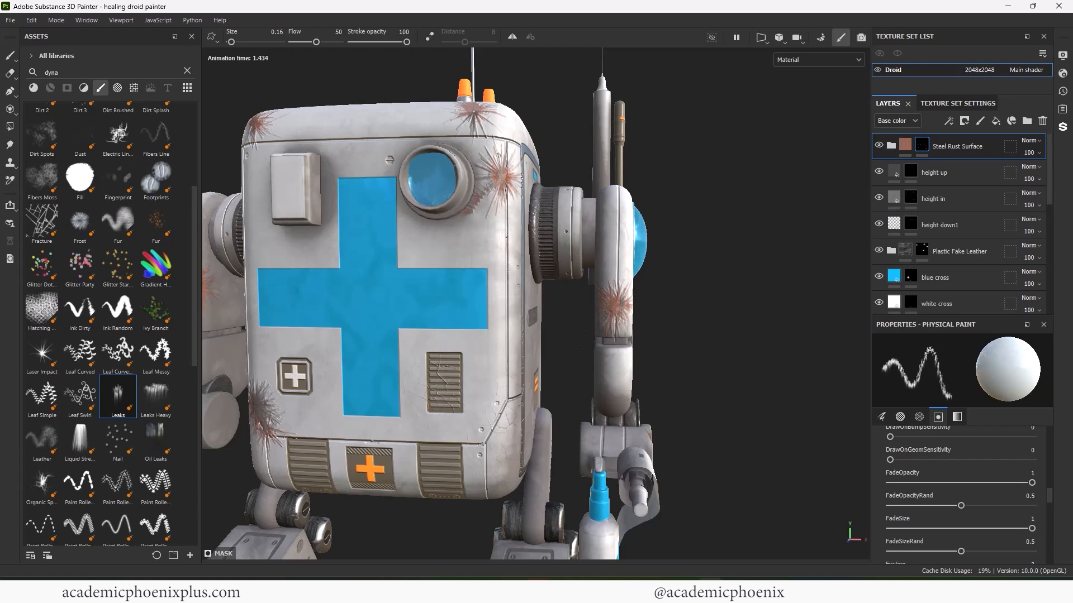
pyautogui.press(']')
pyautogui.keyDown('alt'); pyautogui.moveTo(336, 249); pyautogui.dragTo(447, 229, button='right'); pyautogui.keyUp('alt')
pyautogui.keyDown('alt'); pyautogui.moveTo(447, 229); pyautogui.dragTo(515, 266, button='middle'); pyautogui.keyUp('alt')
pyautogui.keyDown('alt'); pyautogui.moveTo(514, 266); pyautogui.dragTo(395, 284); pyautogui.keyUp('alt')
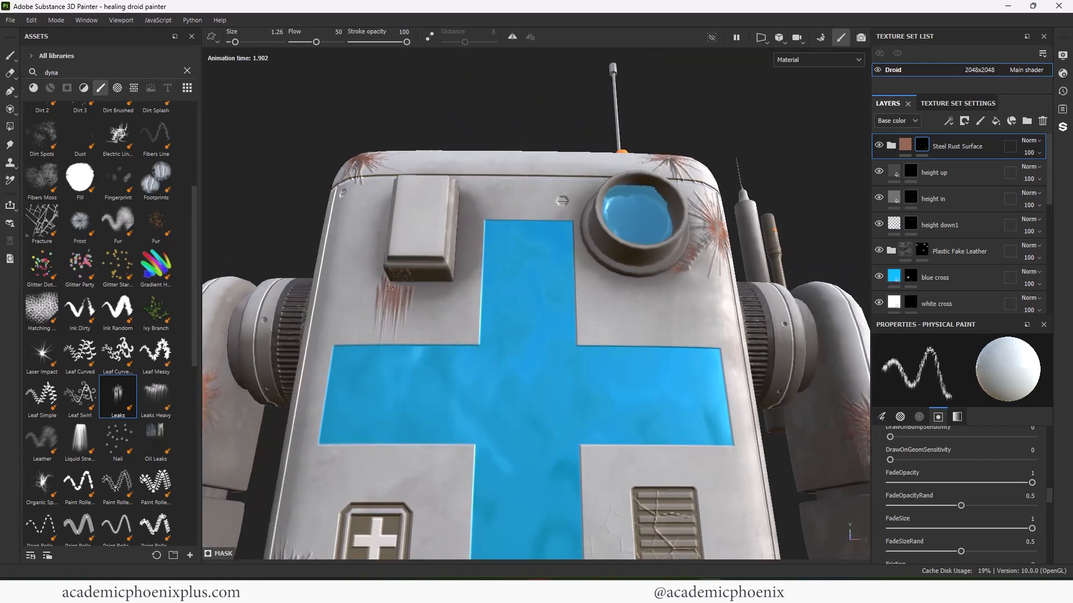
pyautogui.hotkey('ctrl', 'z')
# - Swap a discarded Liquid Stream stroke for Leaks Heavy and drip rust beneath the small box
pyautogui.click(81, 441)
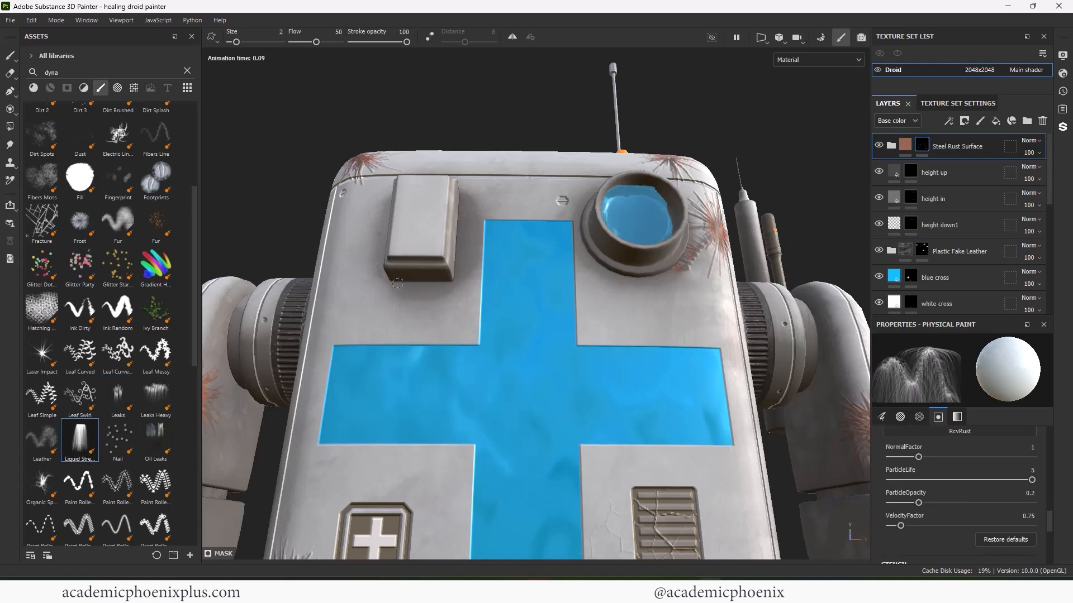
pyautogui.moveTo(385, 279); pyautogui.dragTo(346, 288)
pyautogui.hotkey('ctrl', 'z')
pyautogui.click(155, 399)
pyautogui.keyDown('alt'); pyautogui.moveTo(395, 288); pyautogui.dragTo(357, 302, button='right'); pyautogui.keyUp('alt')
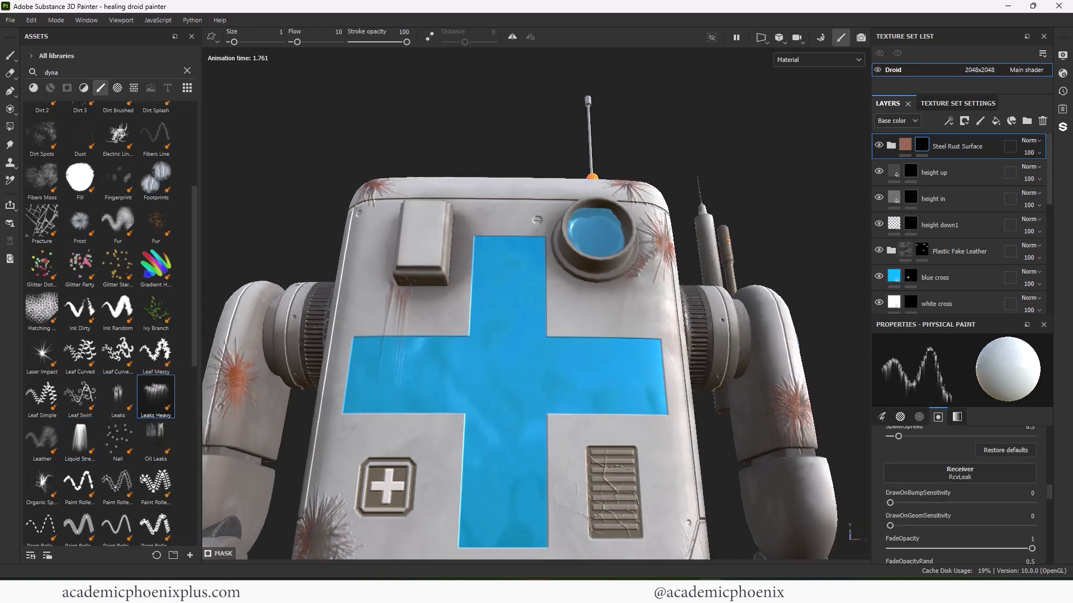
pyautogui.keyDown('alt'); pyautogui.moveTo(436, 268); pyautogui.dragTo(464, 313); pyautogui.keyUp('alt')
pyautogui.keyDown('alt'); pyautogui.moveTo(463, 313); pyautogui.dragTo(575, 297, button='right'); pyautogui.keyUp('alt')
pyautogui.keyDown('alt'); pyautogui.moveTo(575, 296); pyautogui.dragTo(502, 285); pyautogui.keyUp('alt')
# - Inspect the rust streaks on the lower body and right leg up close
pyautogui.moveTo(421, 276); pyautogui.dragTo(407, 278)
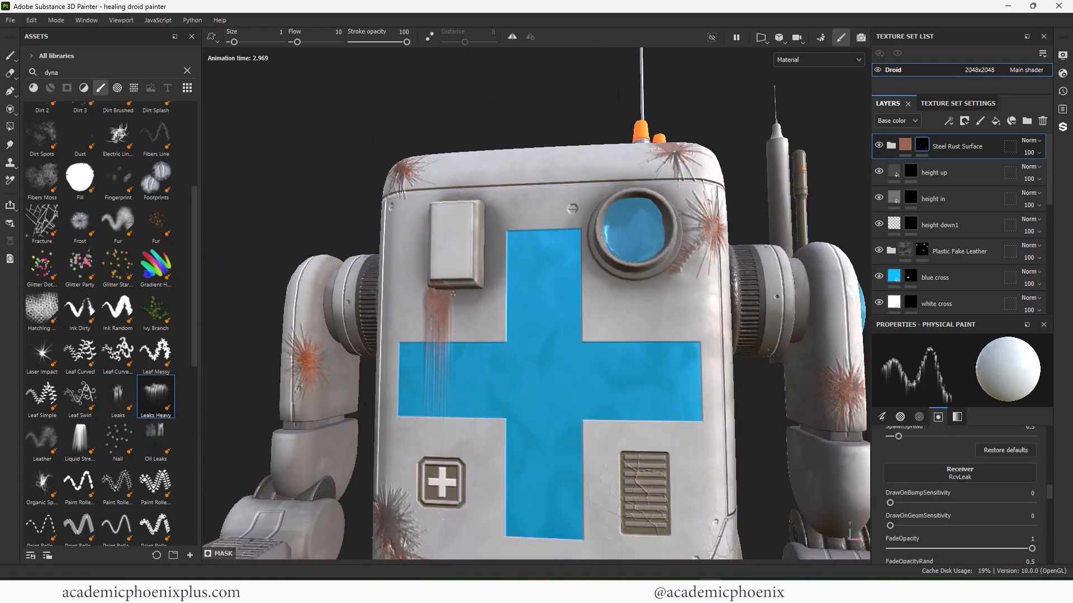
pyautogui.keyDown('alt'); pyautogui.moveTo(436, 333); pyautogui.dragTo(393, 330, button='right'); pyautogui.keyUp('alt')
pyautogui.keyDown('alt'); pyautogui.moveTo(394, 330); pyautogui.dragTo(358, 319); pyautogui.keyUp('alt')
pyautogui.keyDown('alt'); pyautogui.moveTo(358, 318); pyautogui.dragTo(435, 310, button='right'); pyautogui.keyUp('alt')
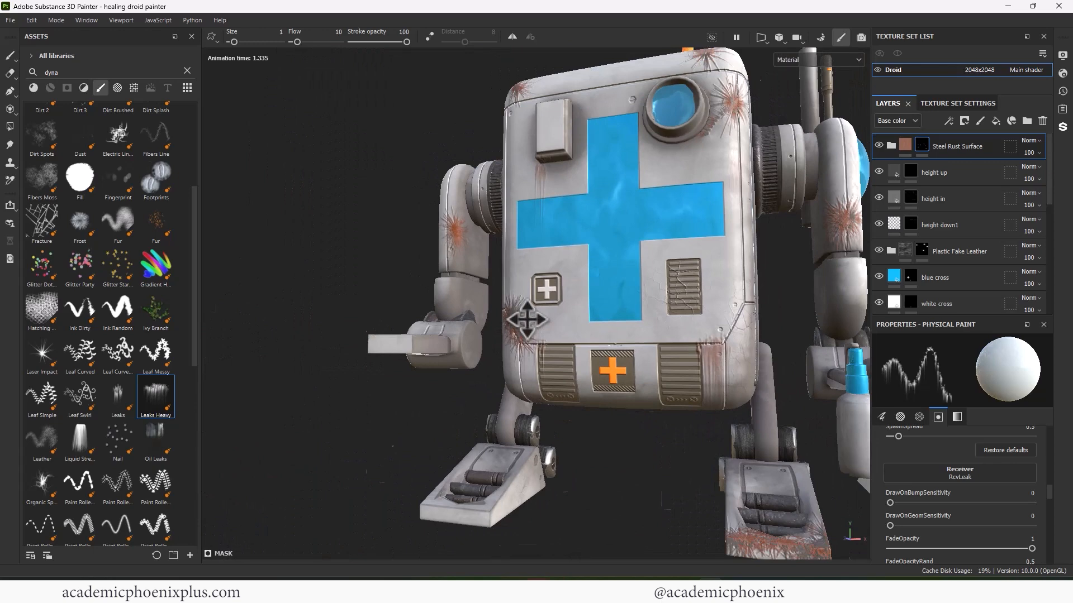
pyautogui.keyDown('alt'); pyautogui.moveTo(527, 316); pyautogui.dragTo(503, 268, button='right'); pyautogui.keyUp('alt')
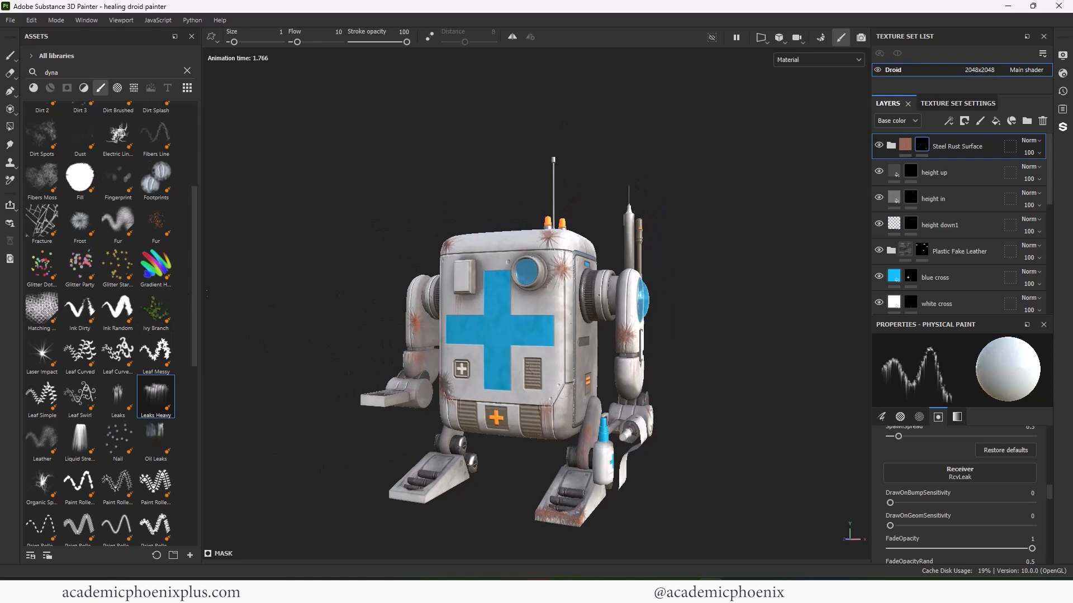
pyautogui.moveTo(194, 304)
pyautogui.mouseDown()
pyautogui.moveTo(206, 437)
pyautogui.moveTo(195, 226)
pyautogui.mouseUp()
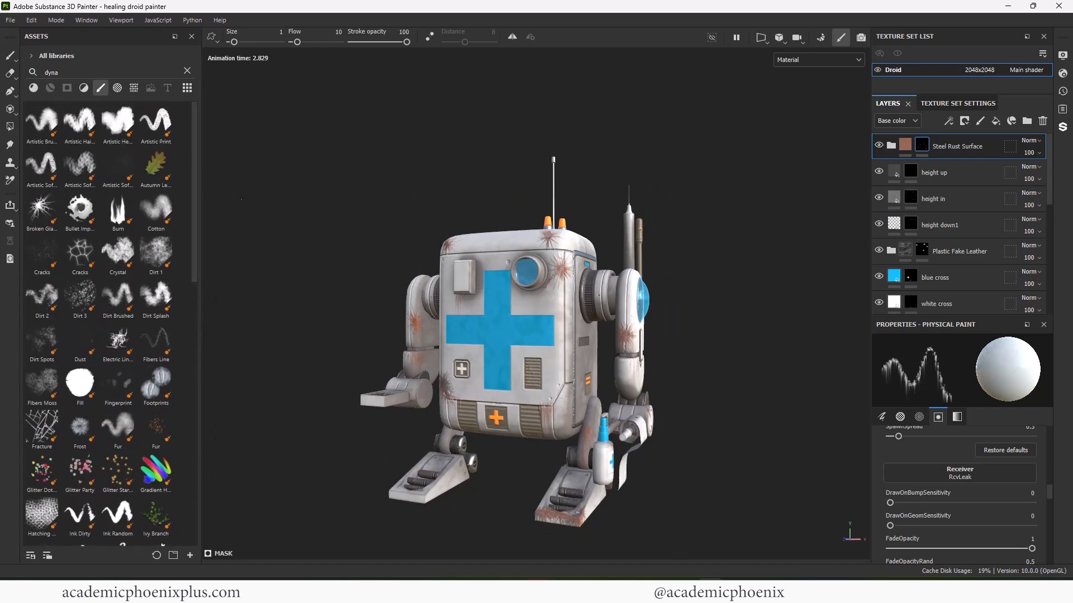
# - Paint rust around the lens ring with the Dirt 2 brush at size 13.53
pyautogui.click(41, 303)
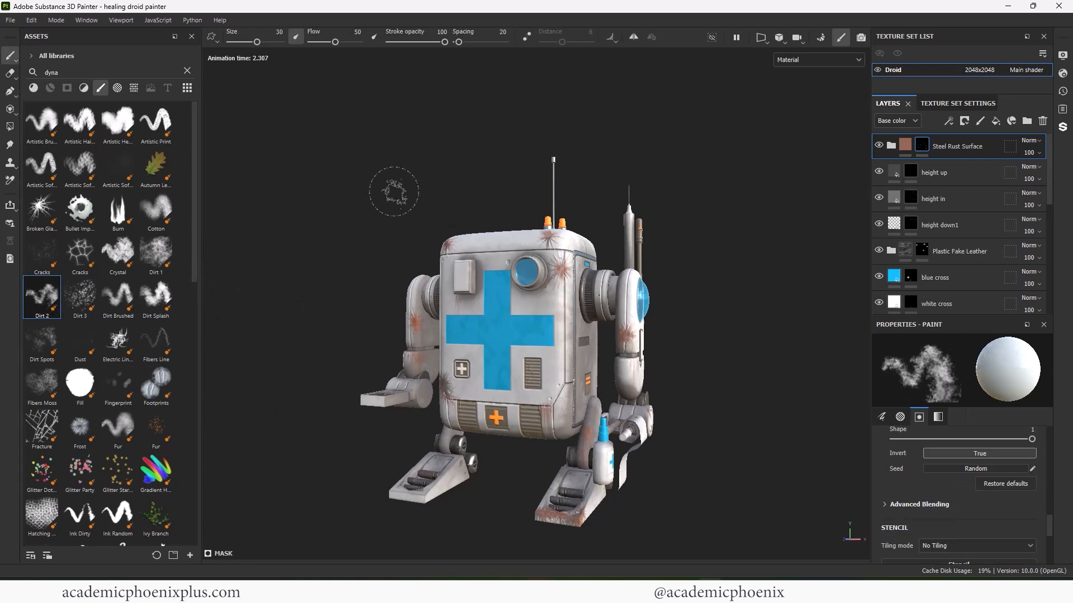
pyautogui.keyDown('alt'); pyautogui.moveTo(395, 191); pyautogui.dragTo(637, 200); pyautogui.keyUp('alt')
pyautogui.keyDown('alt'); pyautogui.moveTo(637, 200); pyautogui.dragTo(718, 217, button='middle'); pyautogui.keyUp('alt')
pyautogui.moveTo(718, 217)
pyautogui.keyDown('alt'); pyautogui.mouseDown(button='right')
pyautogui.moveTo(777, 223)
pyautogui.moveTo(760, 223)
pyautogui.mouseUp(button='right'); pyautogui.keyUp('alt')
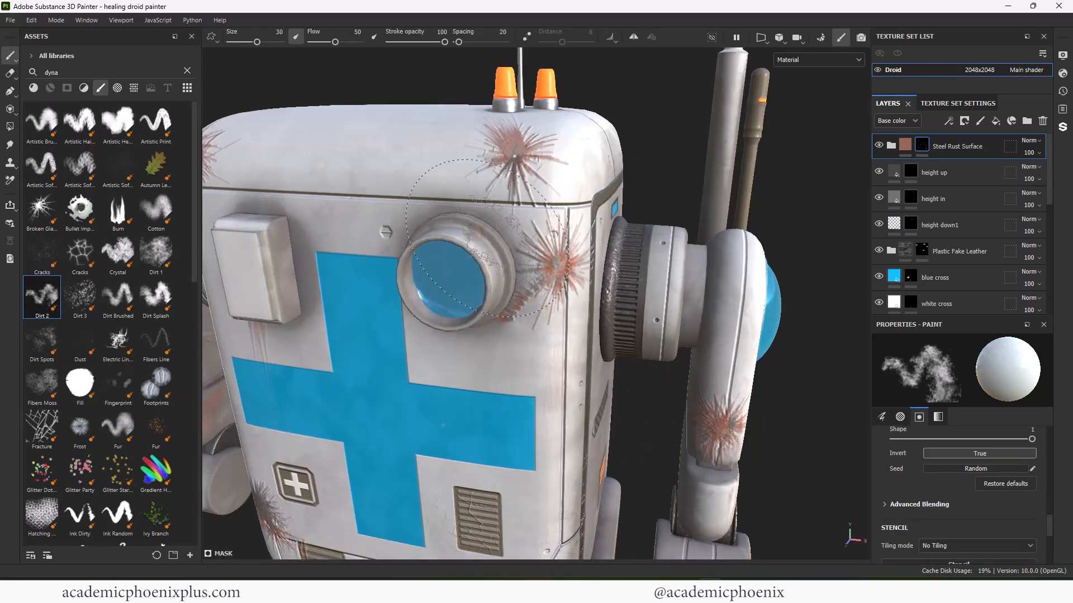
pyautogui.keyDown('ctrl'); pyautogui.moveTo(484, 252); pyautogui.dragTo(456, 251, button='right'); pyautogui.keyUp('ctrl')
pyautogui.moveTo(474, 228); pyautogui.dragTo(508, 289)
pyautogui.moveTo(475, 240)
pyautogui.keyDown('alt'); pyautogui.mouseDown()
pyautogui.moveTo(496, 246)
pyautogui.moveTo(481, 274)
pyautogui.moveTo(505, 302)
pyautogui.mouseUp(); pyautogui.keyUp('alt')
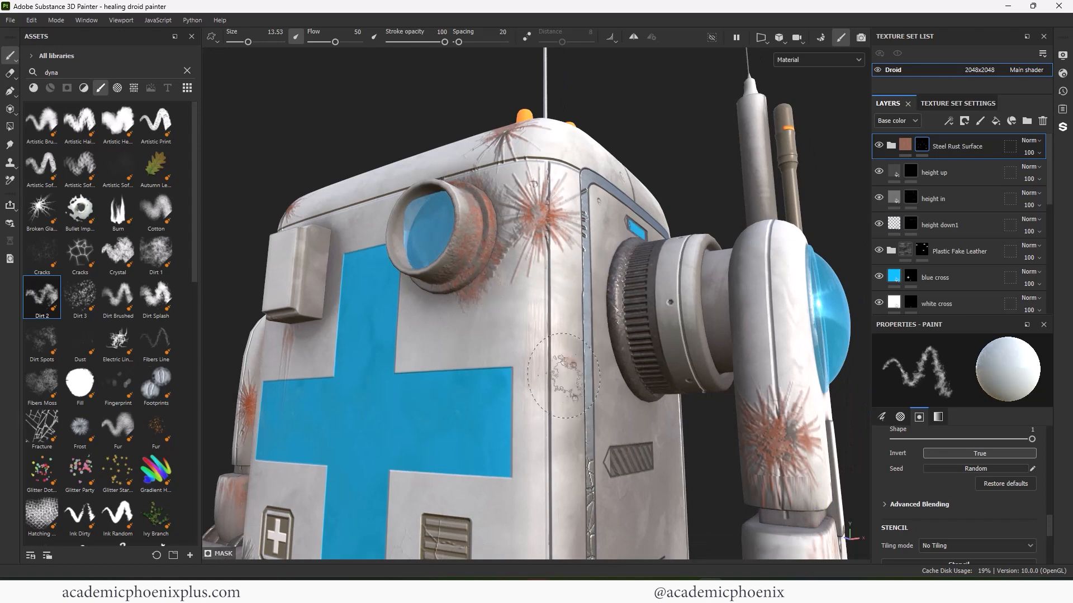
# - Review the lower body and feet and show the brush's grayscale colour settings
pyautogui.keyDown('alt'); pyautogui.moveTo(489, 317); pyautogui.dragTo(487, 302, button='right'); pyautogui.keyUp('alt')
pyautogui.keyDown('alt'); pyautogui.moveTo(486, 302); pyautogui.dragTo(520, 265, button='middle'); pyautogui.keyUp('alt')
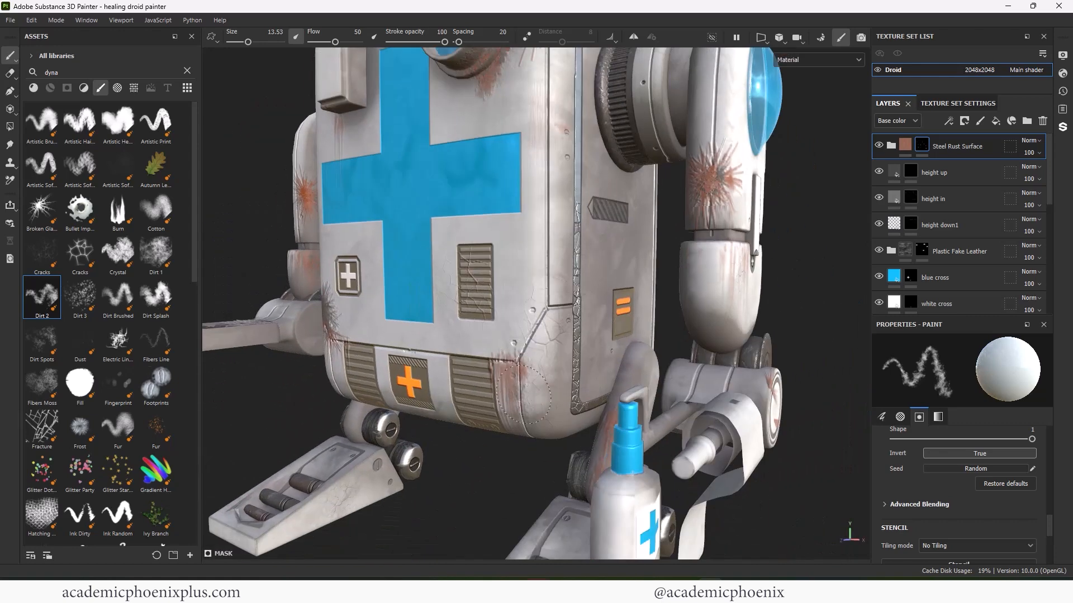
pyautogui.keyDown('alt'); pyautogui.moveTo(531, 314); pyautogui.dragTo(453, 296, button='right'); pyautogui.keyUp('alt')
pyautogui.keyDown('alt'); pyautogui.moveTo(391, 307); pyautogui.dragTo(439, 327); pyautogui.keyUp('alt')
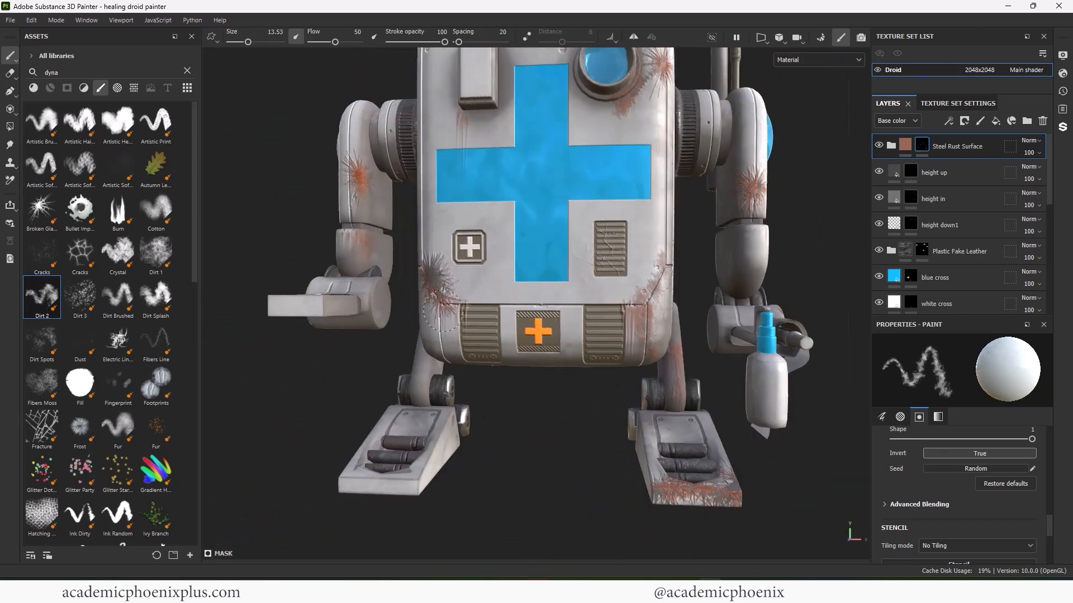
pyautogui.keyDown('alt'); pyautogui.moveTo(456, 351); pyautogui.dragTo(377, 254, button='middle'); pyautogui.keyUp('alt')
pyautogui.keyDown('alt'); pyautogui.moveTo(682, 358); pyautogui.dragTo(631, 385); pyautogui.keyUp('alt')
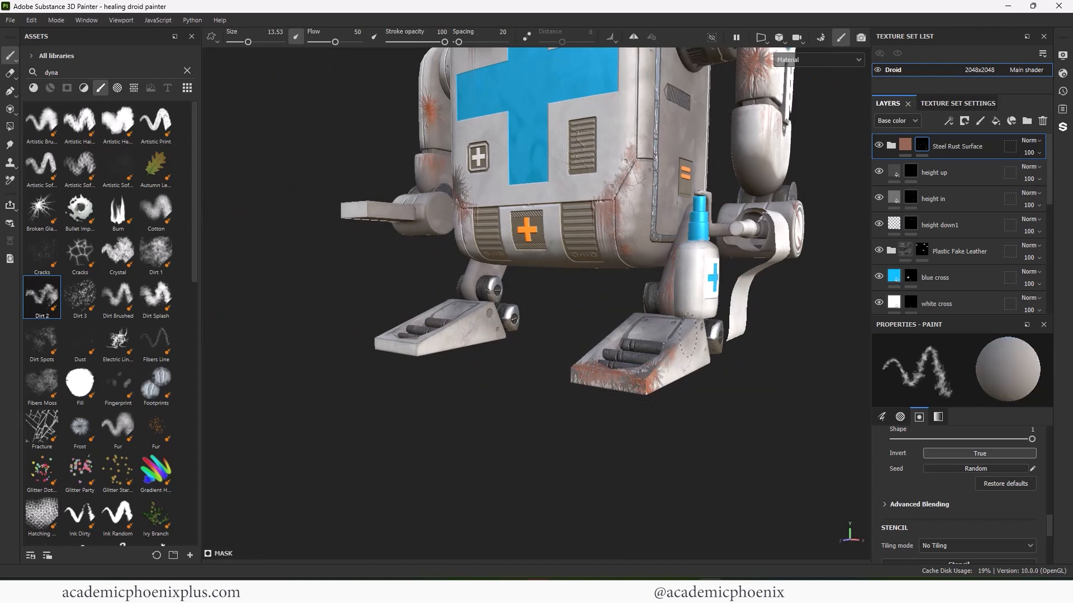
pyautogui.click(938, 417)
pyautogui.scroll(2, 694, 341)
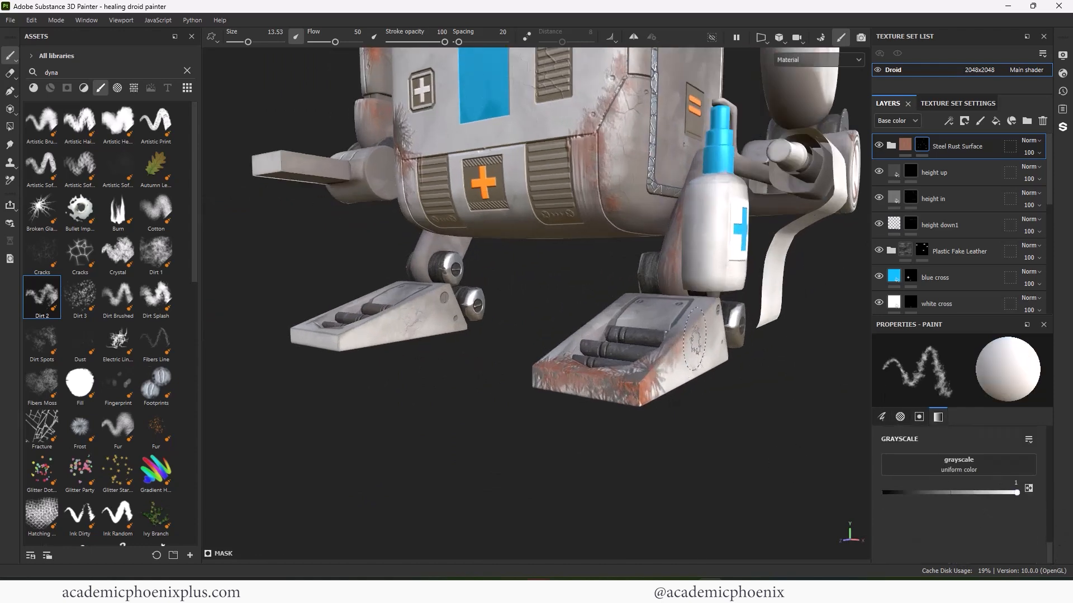
pyautogui.scroll(2, 635, 383)
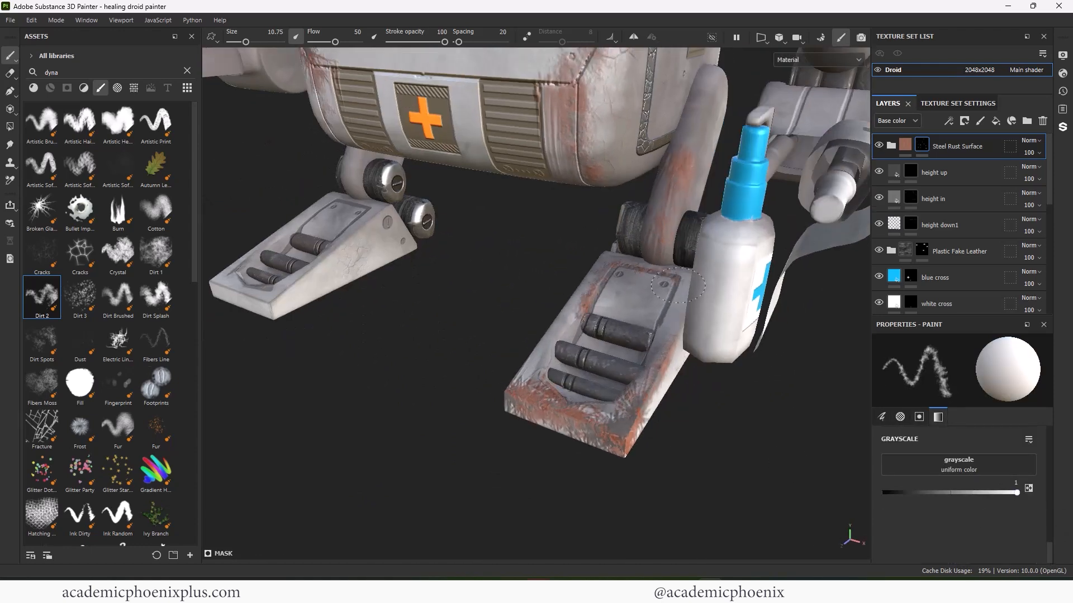
# - Paint rust along the box's lower edge
pyautogui.moveTo(677, 285)
pyautogui.keyDown('alt'); pyautogui.mouseDown()
pyautogui.moveTo(572, 344)
pyautogui.moveTo(499, 406)
pyautogui.moveTo(443, 384)
pyautogui.mouseUp(); pyautogui.keyUp('alt')
pyautogui.scroll(-2, 567, 385)
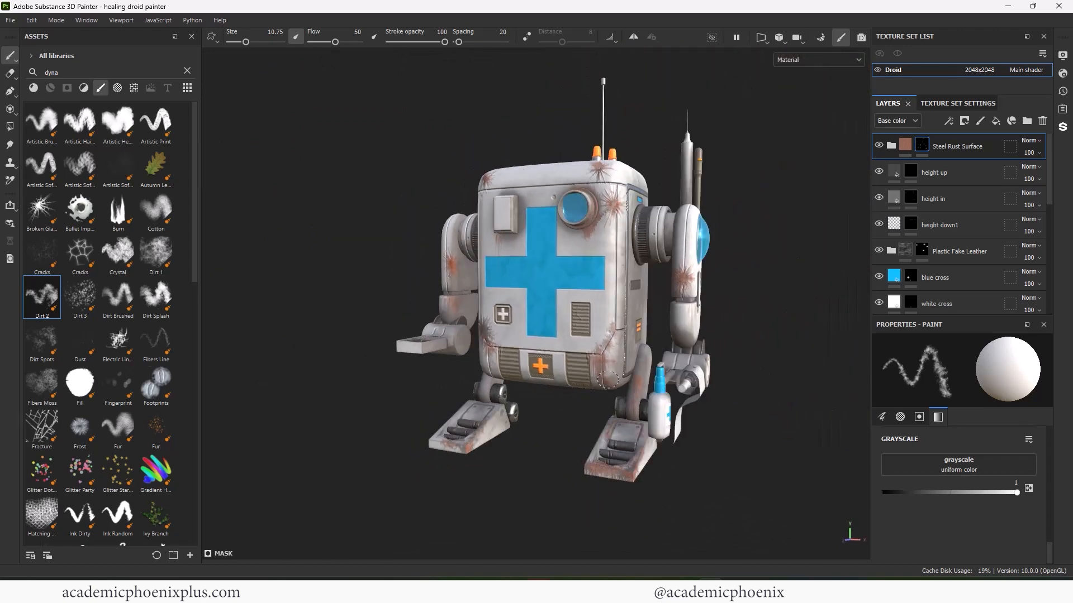
pyautogui.keyDown('alt'); pyautogui.moveTo(608, 380); pyautogui.dragTo(612, 427); pyautogui.keyUp('alt')
pyautogui.scroll(5, 577, 309)
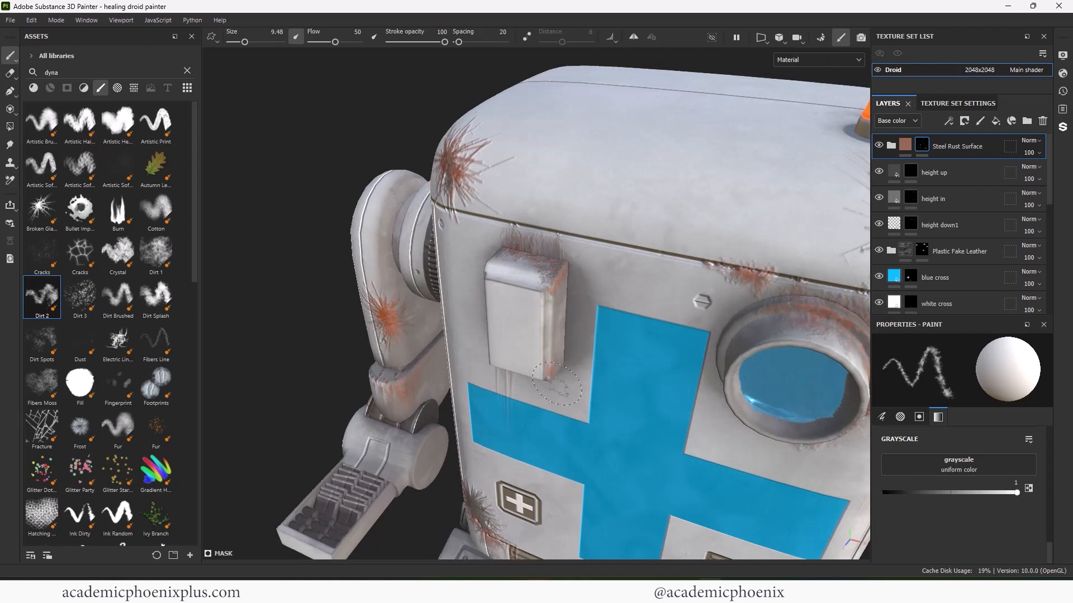
pyautogui.keyDown('alt'); pyautogui.moveTo(557, 384); pyautogui.dragTo(578, 331); pyautogui.keyUp('alt')
pyautogui.moveTo(524, 334); pyautogui.dragTo(566, 331)
pyautogui.scroll(-3, 539, 313)
pyautogui.scroll(3, 430, 314)
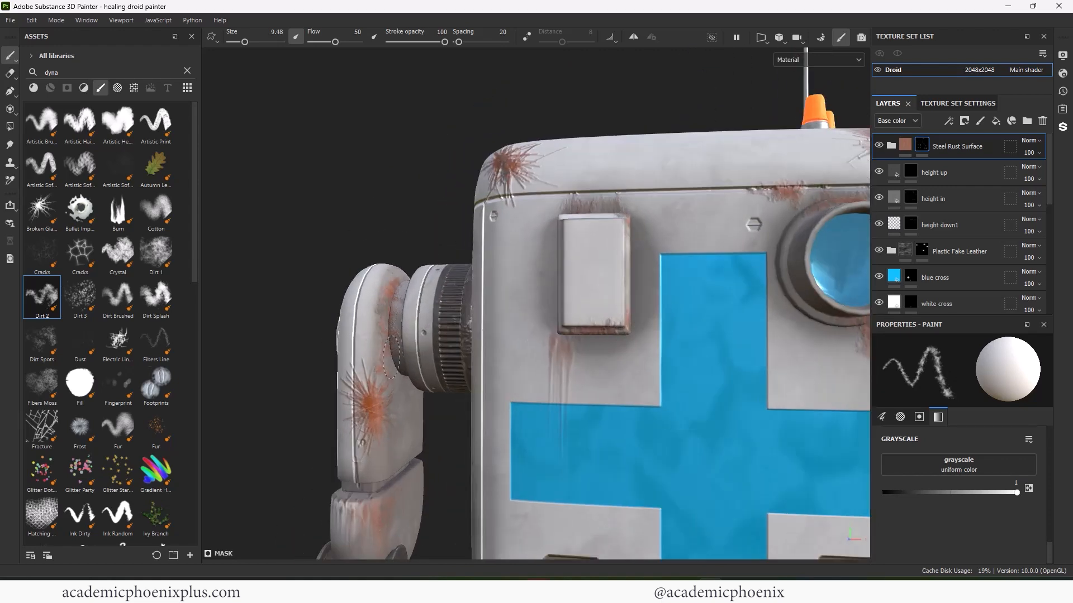
# - Paint rust along the right-side strip's edge and lower seam
pyautogui.keyDown('alt'); pyautogui.moveTo(399, 278); pyautogui.dragTo(300, 300, button='right'); pyautogui.keyUp('alt')
pyautogui.keyDown('alt'); pyautogui.moveTo(336, 300); pyautogui.dragTo(263, 299); pyautogui.keyUp('alt')
pyautogui.moveTo(670, 290)
pyautogui.keyDown('alt'); pyautogui.mouseDown(button='right')
pyautogui.moveTo(727, 290)
pyautogui.moveTo(690, 291)
pyautogui.mouseUp(button='right'); pyautogui.keyUp('alt')
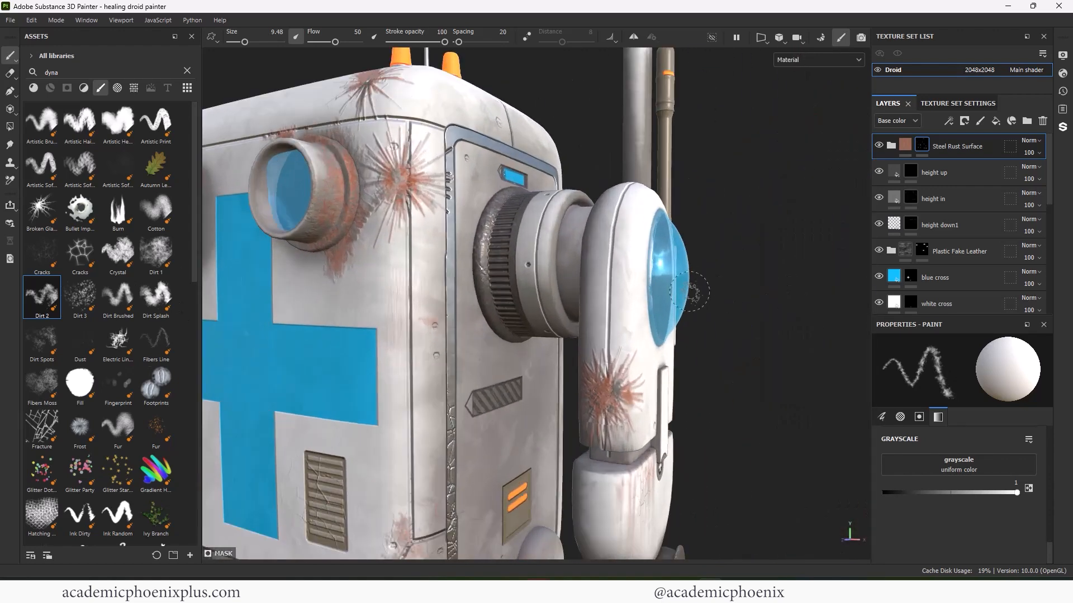
pyautogui.keyDown('alt'); pyautogui.moveTo(588, 298); pyautogui.dragTo(374, 282, button='right'); pyautogui.keyUp('alt')
pyautogui.keyDown('alt'); pyautogui.moveTo(375, 282); pyautogui.dragTo(455, 214, button='middle'); pyautogui.keyUp('alt')
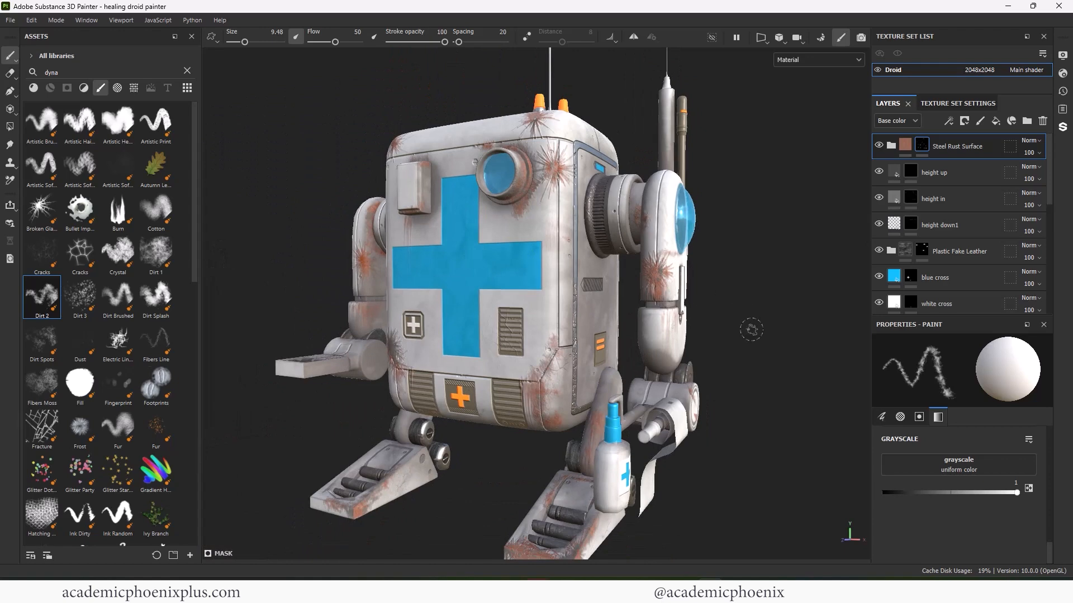
pyautogui.keyDown('alt'); pyautogui.moveTo(752, 330); pyautogui.dragTo(694, 292, button='right'); pyautogui.keyUp('alt')
pyautogui.keyDown('alt'); pyautogui.moveTo(694, 292); pyautogui.dragTo(653, 310); pyautogui.keyUp('alt')
pyautogui.keyDown('alt'); pyautogui.moveTo(652, 284); pyautogui.dragTo(805, 330, button='right'); pyautogui.keyUp('alt')
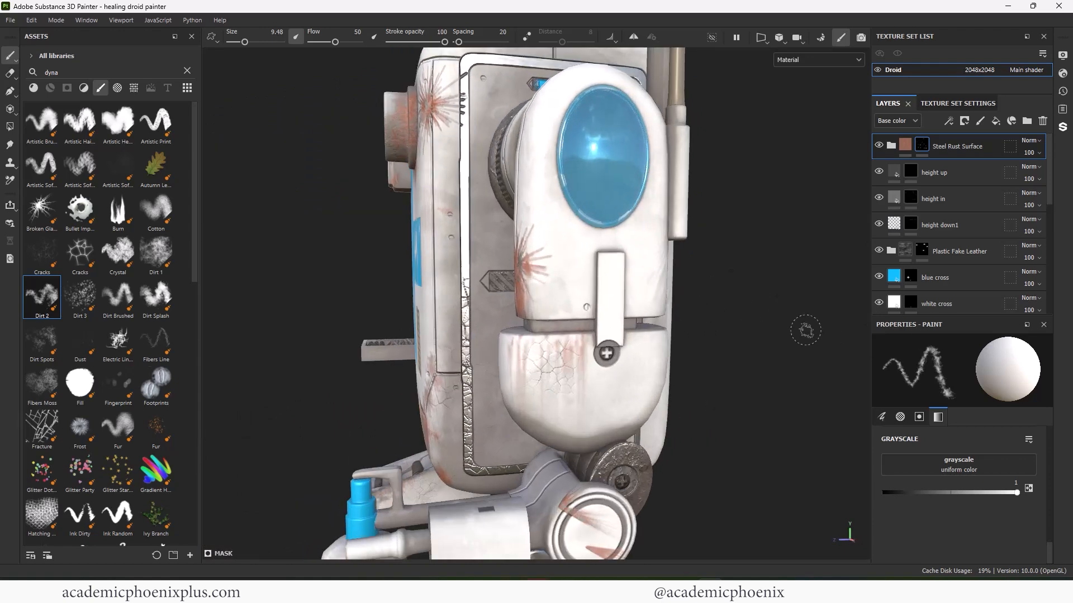
pyautogui.moveTo(619, 272); pyautogui.dragTo(631, 295)
pyautogui.keyDown('alt'); pyautogui.moveTo(721, 317); pyautogui.dragTo(683, 307); pyautogui.keyUp('alt')
pyautogui.moveTo(664, 307); pyautogui.dragTo(645, 305)
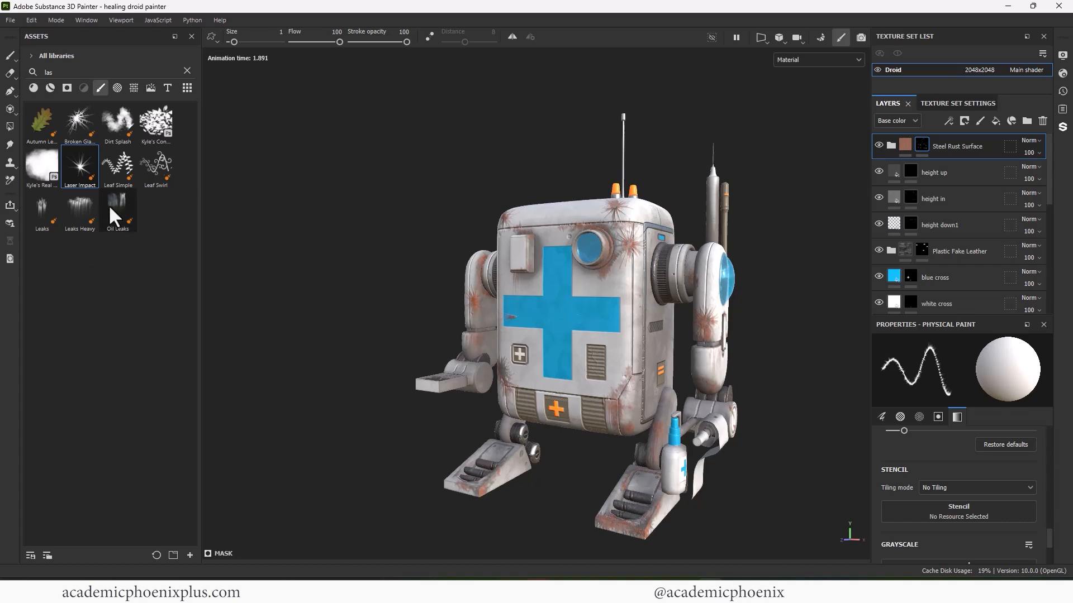
# - Move from Broken Glass to the Artistic Brush at size 8.25, framing the droid's right side
pyautogui.click(79, 123)
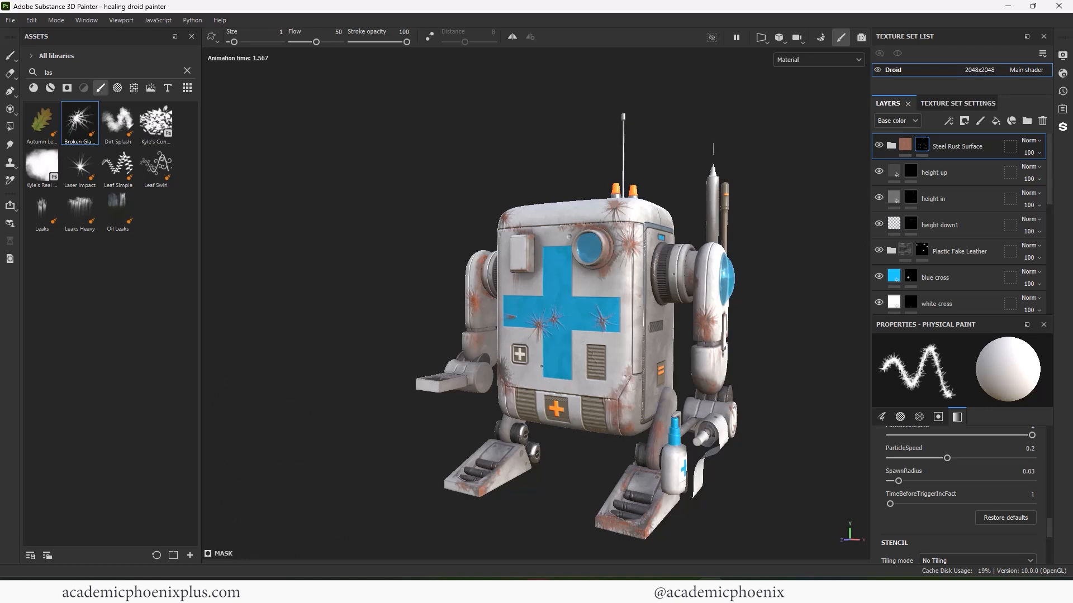
pyautogui.click(187, 70)
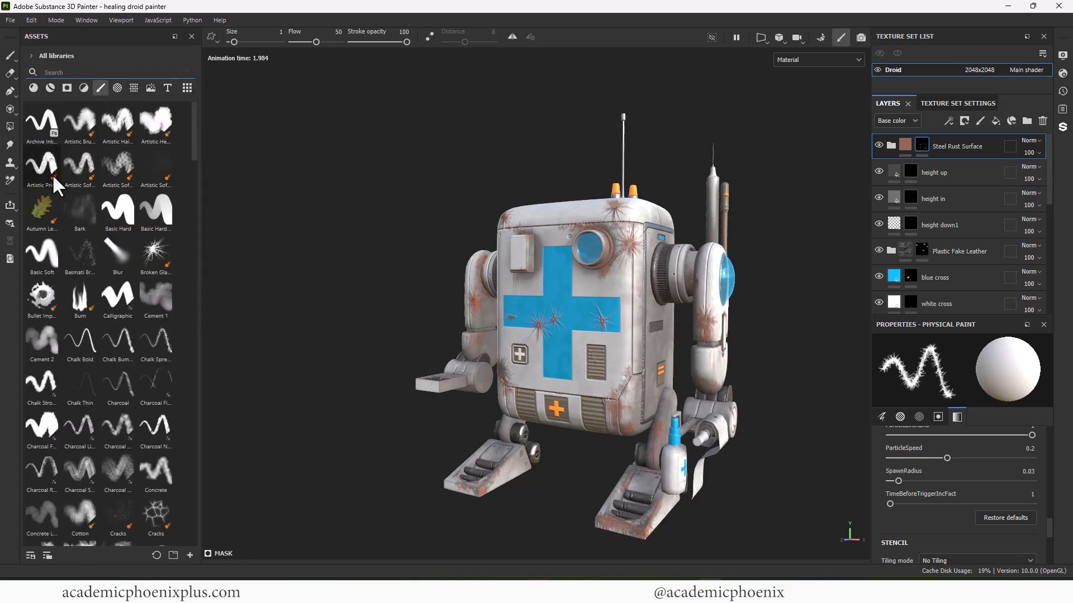
pyautogui.click(80, 120)
pyautogui.keyDown('ctrl'); pyautogui.moveTo(620, 334); pyautogui.dragTo(524, 329, button='right'); pyautogui.keyUp('ctrl')
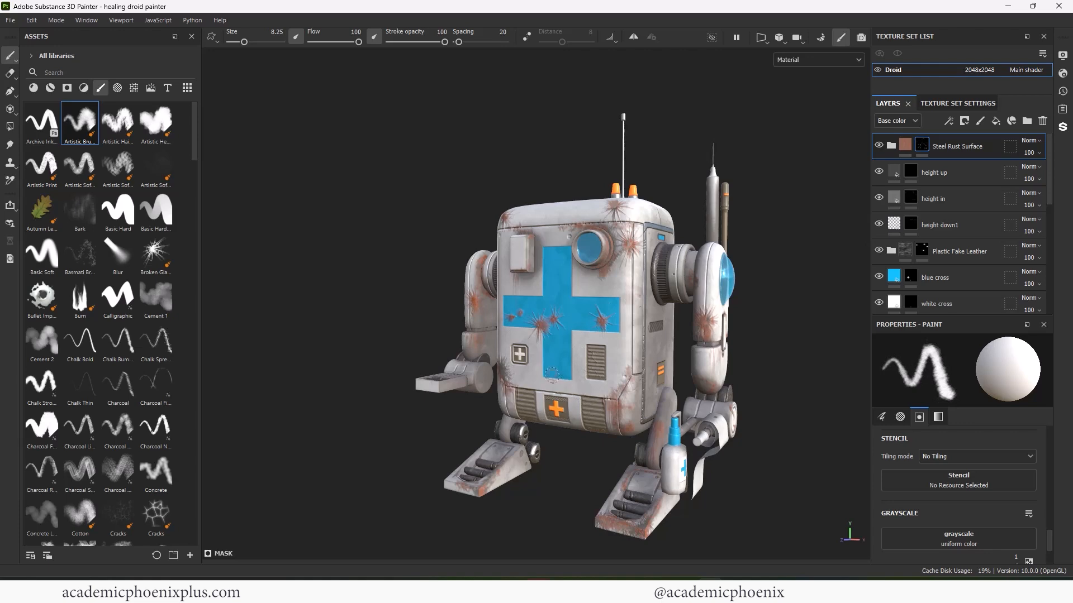
pyautogui.keyDown('alt'); pyautogui.moveTo(359, 323); pyautogui.dragTo(426, 275, button='right'); pyautogui.keyUp('alt')
pyautogui.keyDown('alt'); pyautogui.moveTo(426, 275); pyautogui.dragTo(385, 308); pyautogui.keyUp('alt')
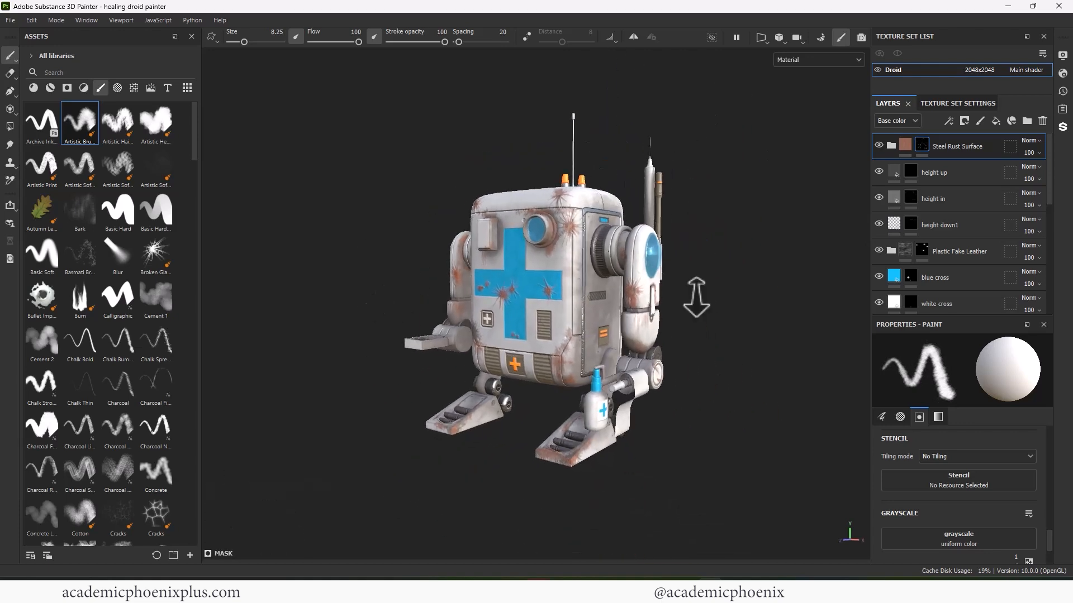
pyautogui.keyDown('alt'); pyautogui.moveTo(697, 297); pyautogui.dragTo(766, 300, button='right'); pyautogui.keyUp('alt')
pyautogui.keyDown('alt'); pyautogui.moveTo(767, 299); pyautogui.dragTo(721, 310, button='middle'); pyautogui.keyUp('alt')
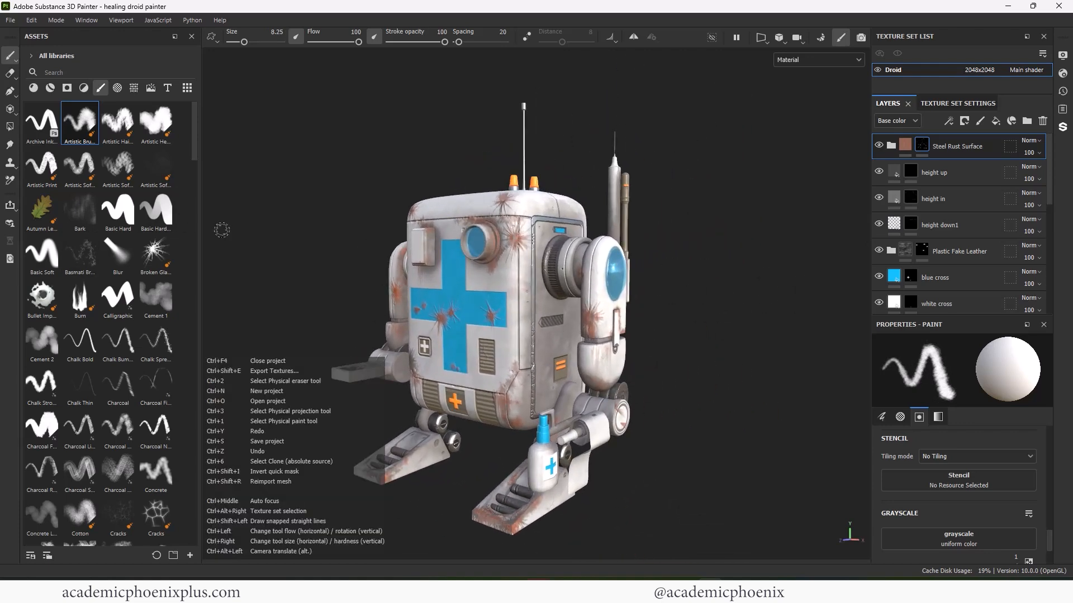
pyautogui.keyDown('alt'); pyautogui.moveTo(383, 122); pyautogui.dragTo(386, 212); pyautogui.keyUp('alt')
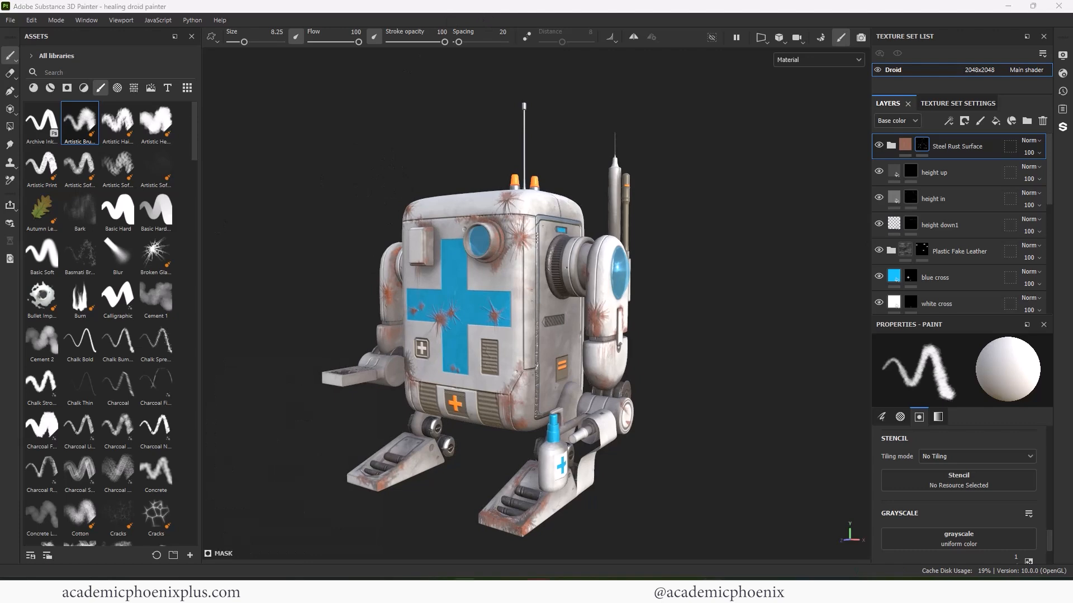
# - Place the Aurebesh alphabet chart for reference and search the assets for 'au' fonts
pyautogui.moveTo(773, 579); pyautogui.dragTo(691, 16)
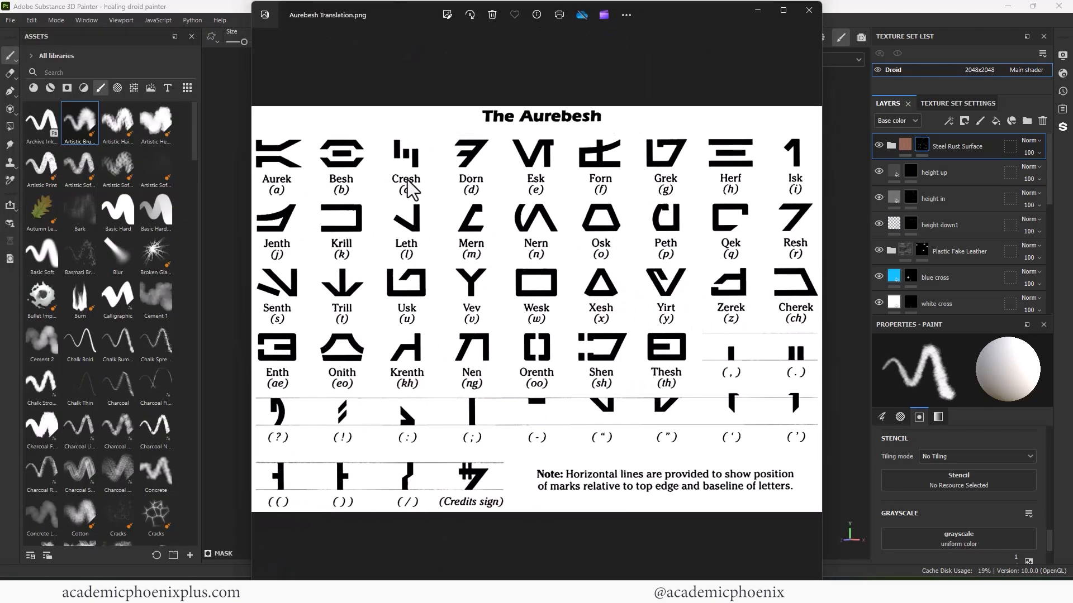
pyautogui.click(4, 458)
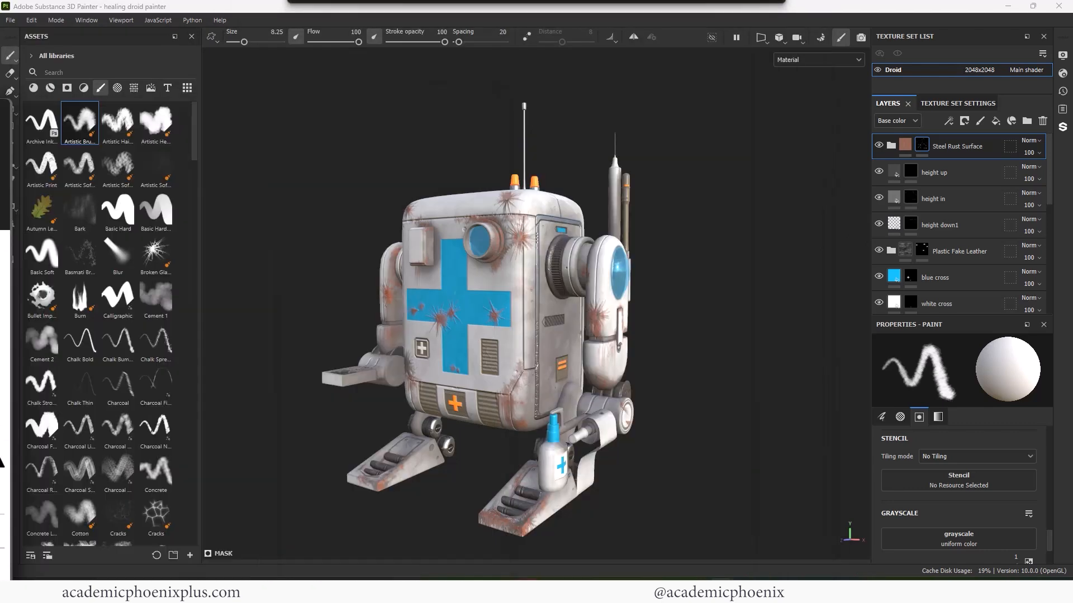
pyautogui.click(87, 72)
pyautogui.write('au')
pyautogui.click(165, 89)
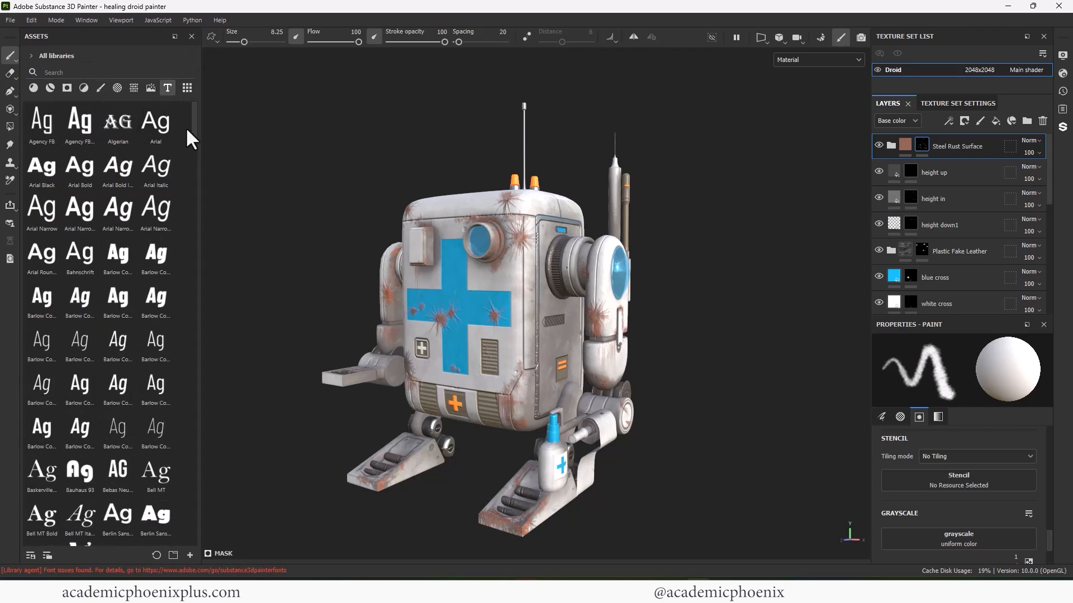
# - Add a black-masked fill layer with near-black base colour and height 0.1837
pyautogui.click(995, 121)
pyautogui.rightClick(895, 143)
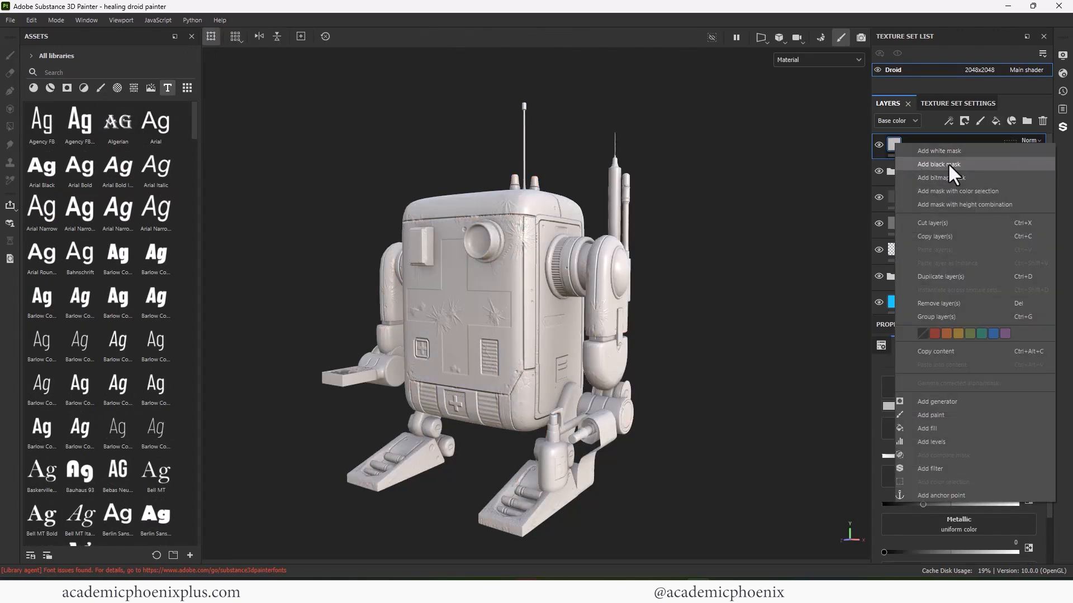
pyautogui.click(948, 162)
pyautogui.click(895, 145)
pyautogui.click(938, 406)
pyautogui.moveTo(805, 494); pyautogui.dragTo(762, 505)
pyautogui.moveTo(951, 457); pyautogui.dragTo(964, 456)
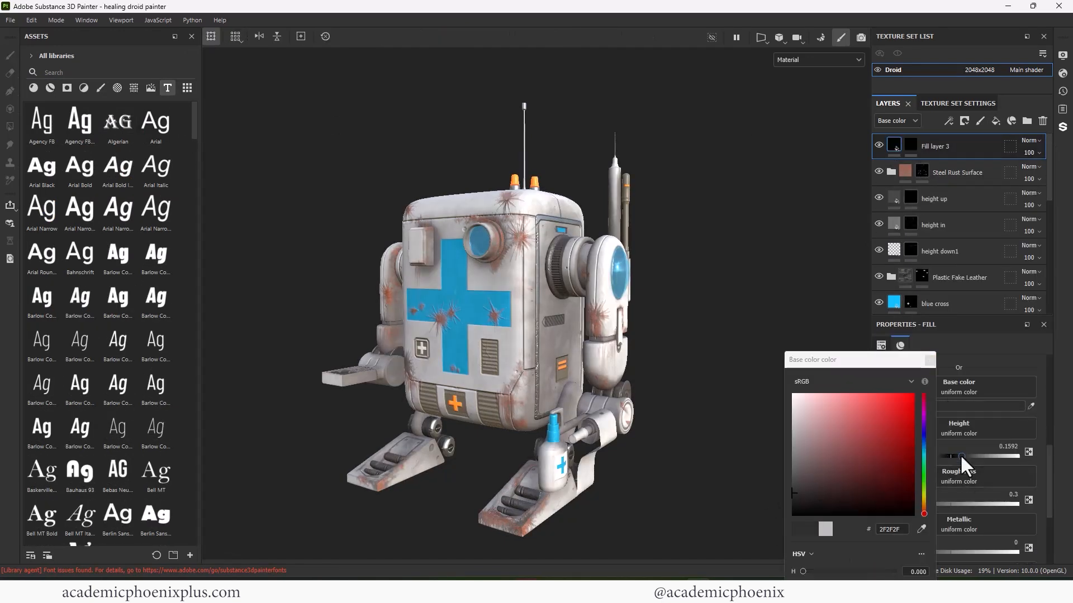
pyautogui.click(930, 360)
# - Search fonts for 'aur' after trying Barlow, and start an empty text layer on the canvas
pyautogui.keyDown('alt'); pyautogui.moveTo(320, 263); pyautogui.dragTo(411, 308); pyautogui.keyUp('alt')
pyautogui.scroll(3, 394, 301)
pyautogui.scroll(3, 257, 290)
pyautogui.click(118, 254)
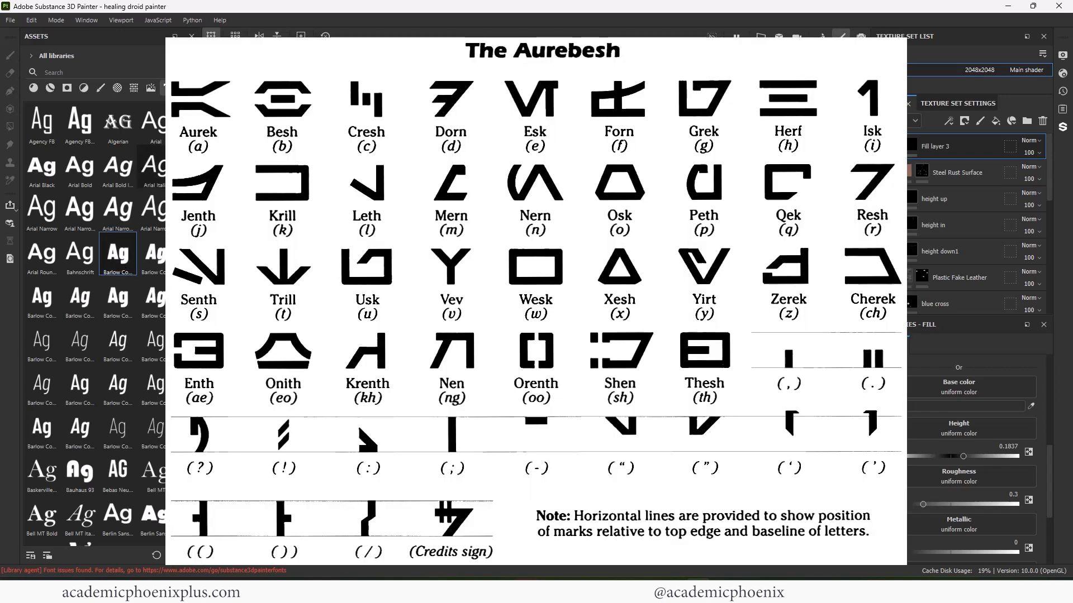
pyautogui.scroll(-3, 150, 162)
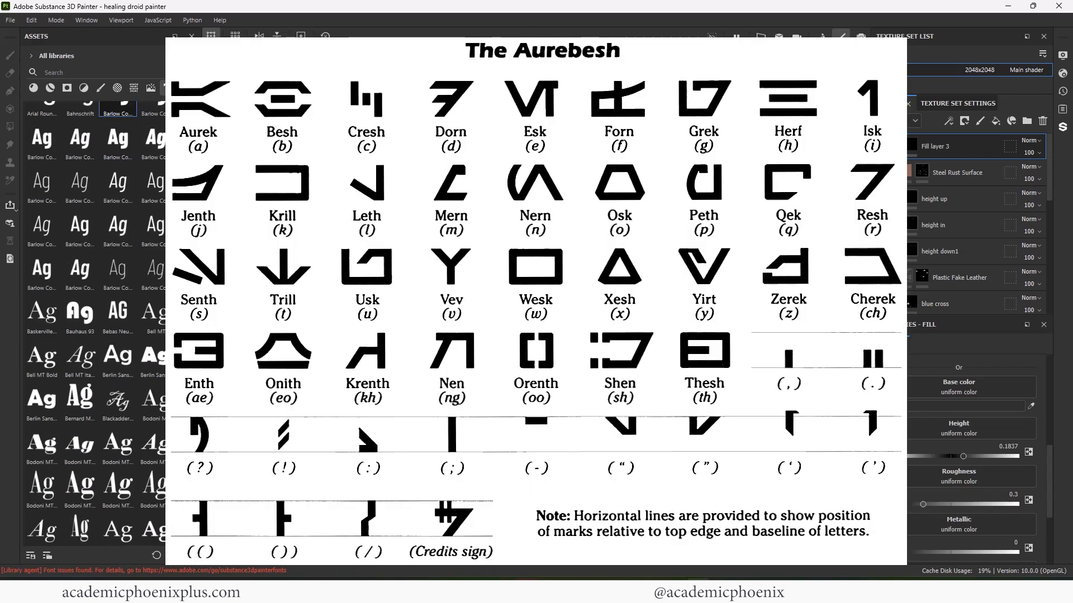
pyautogui.click(90, 73)
pyautogui.write('aur')
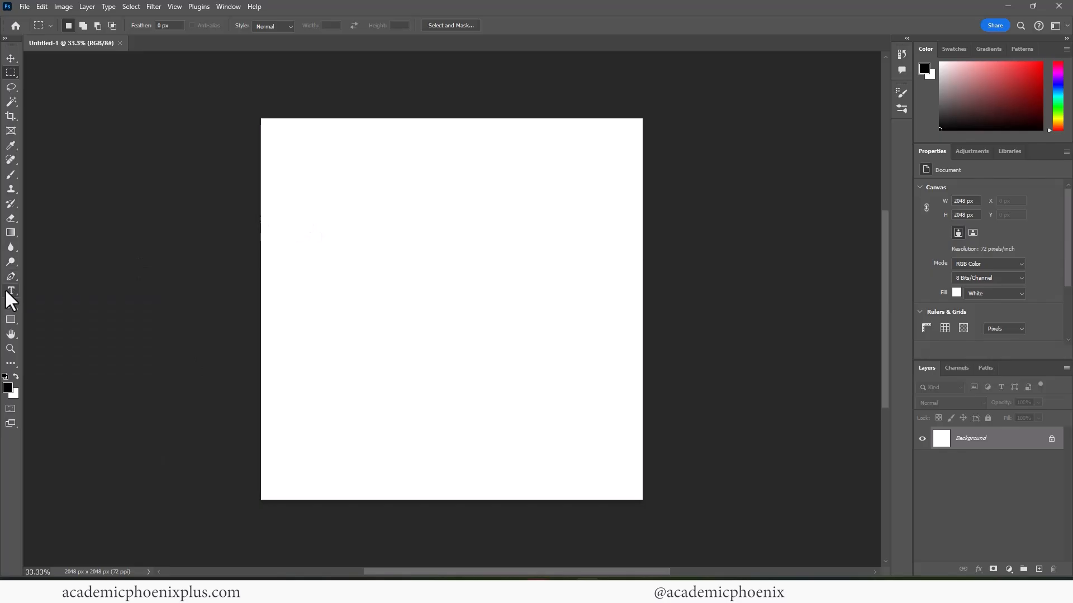
pyautogui.click(334, 197)
pyautogui.press('BackSpace')
# - Type 'HD' in the Aurebesh font, then enlarge it and position it on the canvas
pyautogui.write('HD')
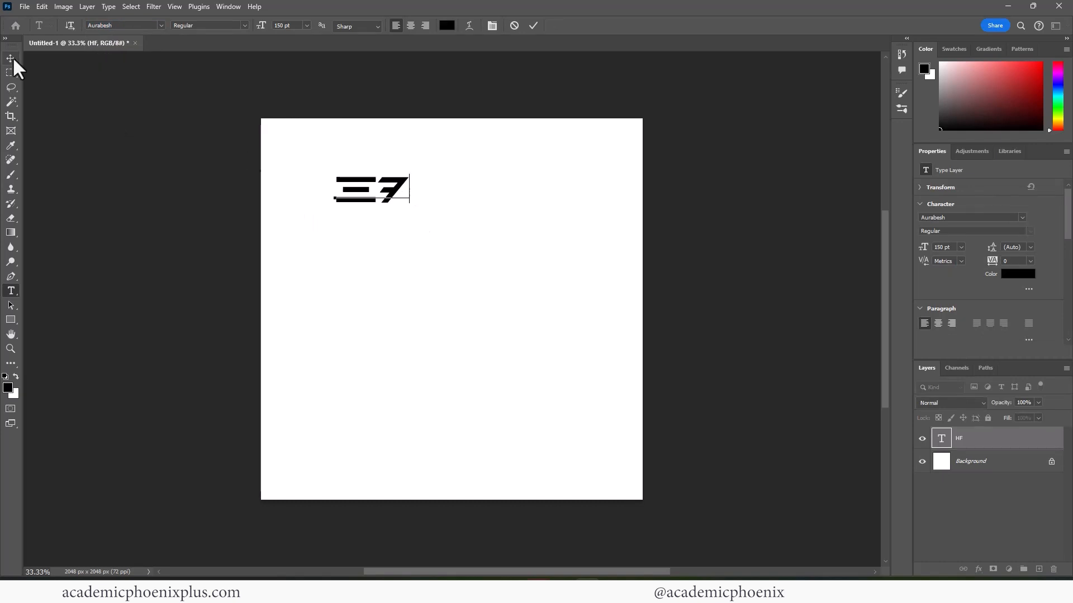
pyautogui.click(12, 60)
pyautogui.moveTo(407, 172); pyautogui.dragTo(600, 100)
pyautogui.moveTo(573, 105); pyautogui.dragTo(623, 130)
pyautogui.moveTo(324, 247); pyautogui.dragTo(276, 267)
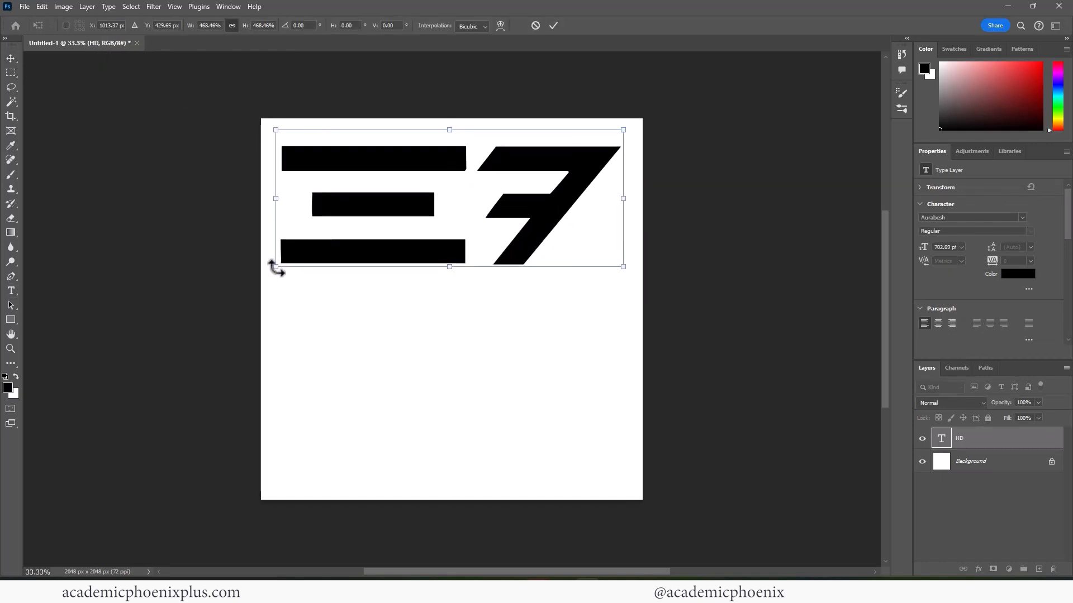
pyautogui.press('Return')
# - Add a '2.5' text layer, scaled to about 252% and aligned under HD
pyautogui.click(9, 290)
pyautogui.click(349, 347)
pyautogui.write('2.5')
pyautogui.click(11, 58)
pyautogui.moveTo(435, 326); pyautogui.dragTo(566, 281)
pyautogui.moveTo(507, 298); pyautogui.dragTo(549, 301)
pyautogui.click(958, 461)
pyautogui.moveTo(551, 213); pyautogui.dragTo(552, 213)
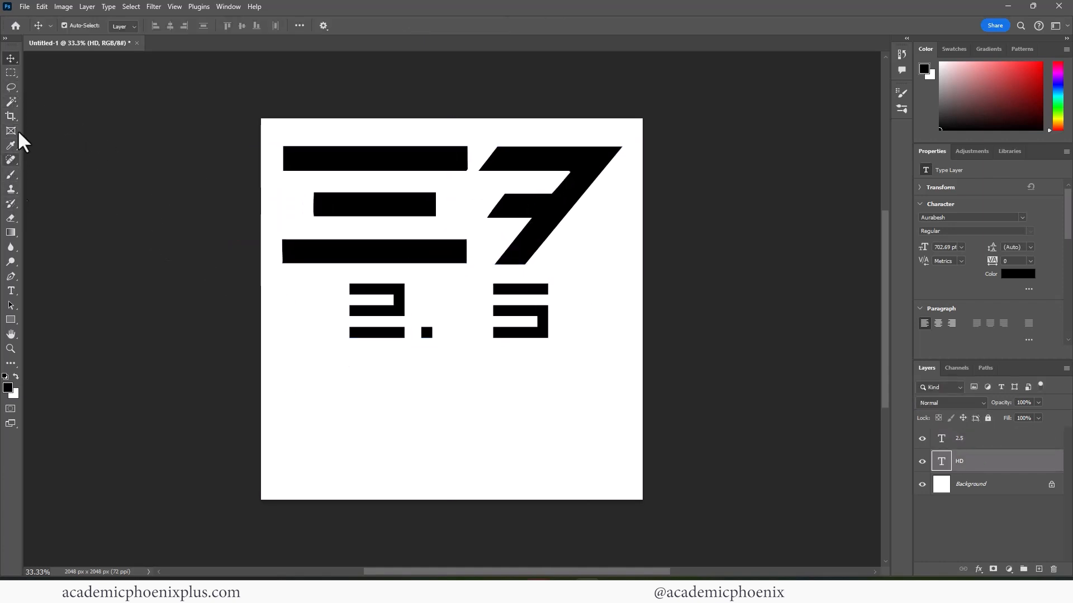
# - Crop the empty bottom of the canvas to 2048×1293
pyautogui.press('c')
pyautogui.moveTo(452, 499); pyautogui.dragTo(447, 432)
pyautogui.press('Return')
# - Save the layered decal as HD.psd
pyautogui.click(988, 439)
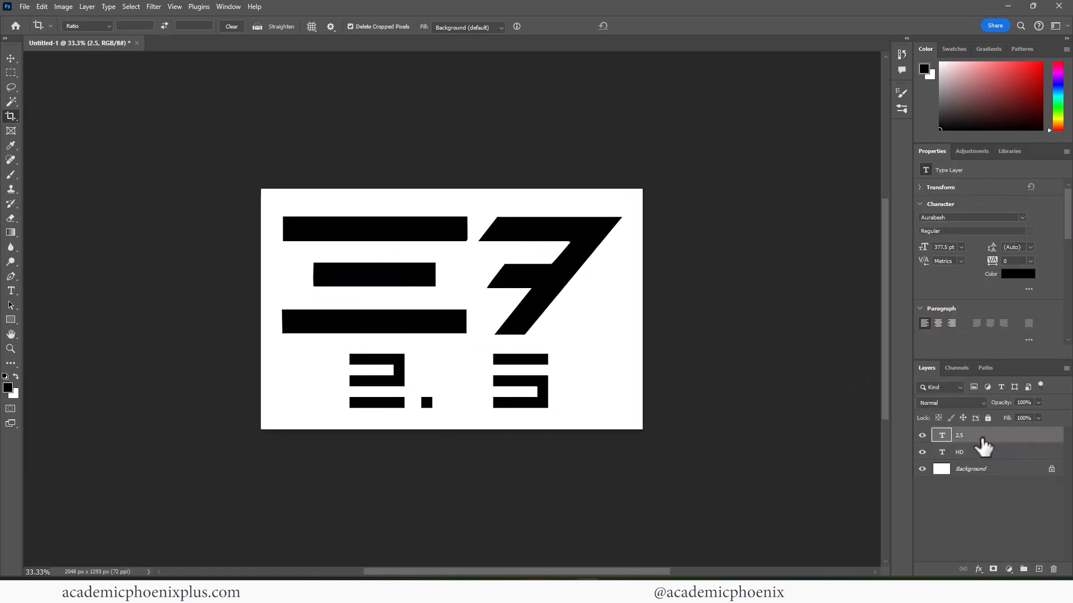
pyautogui.hotkey('ctrl', 'shift', 's')
pyautogui.write('HD')
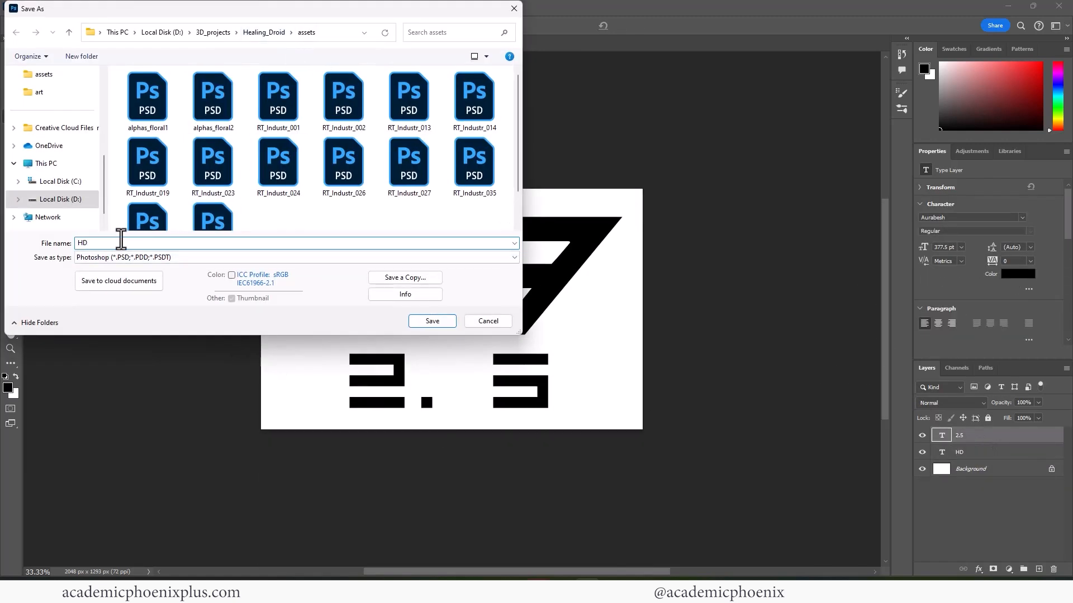
pyautogui.press('Return')
pyautogui.press('Return')
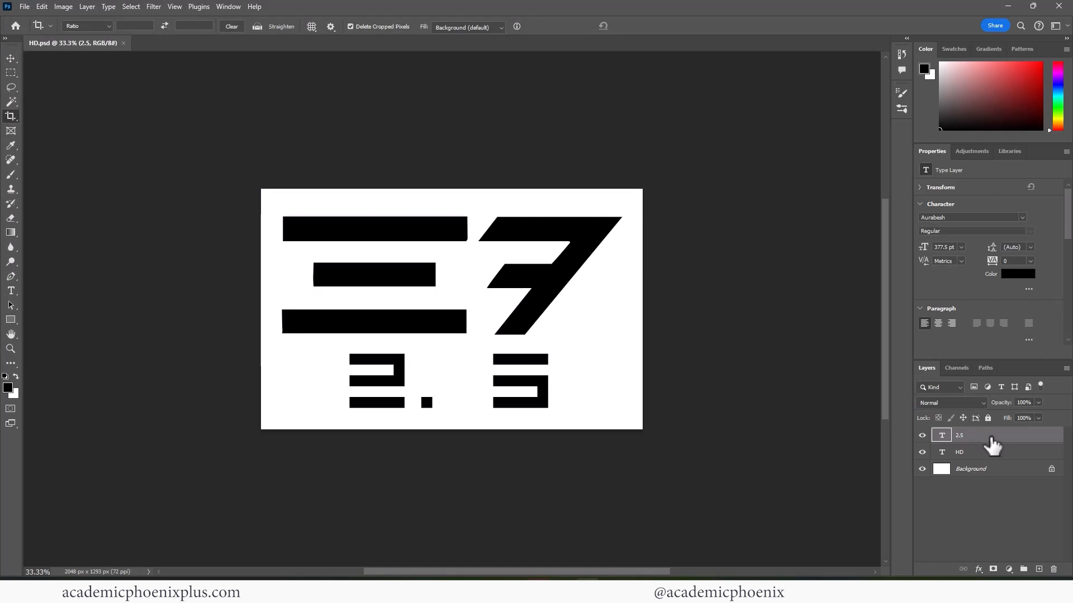
# - Flatten the image, invert it to white-on-black, and save it as HD.png
pyautogui.hotkey('ctrl', 'shift', 'e')
pyautogui.hotkey('ctrl', 'i')
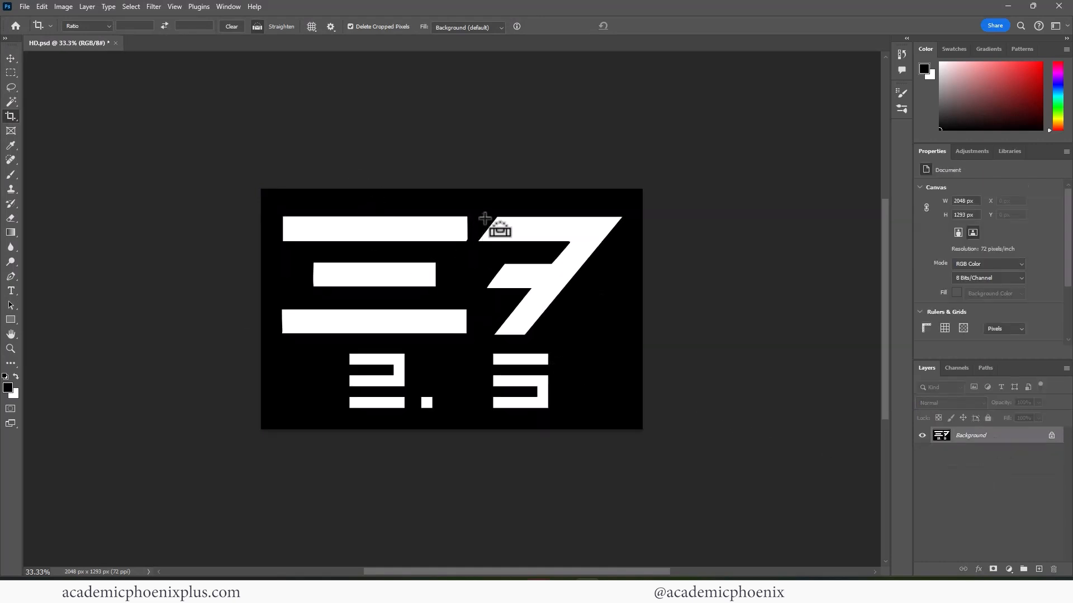
pyautogui.hotkey('ctrl', 'shift', 's')
pyautogui.click(185, 257)
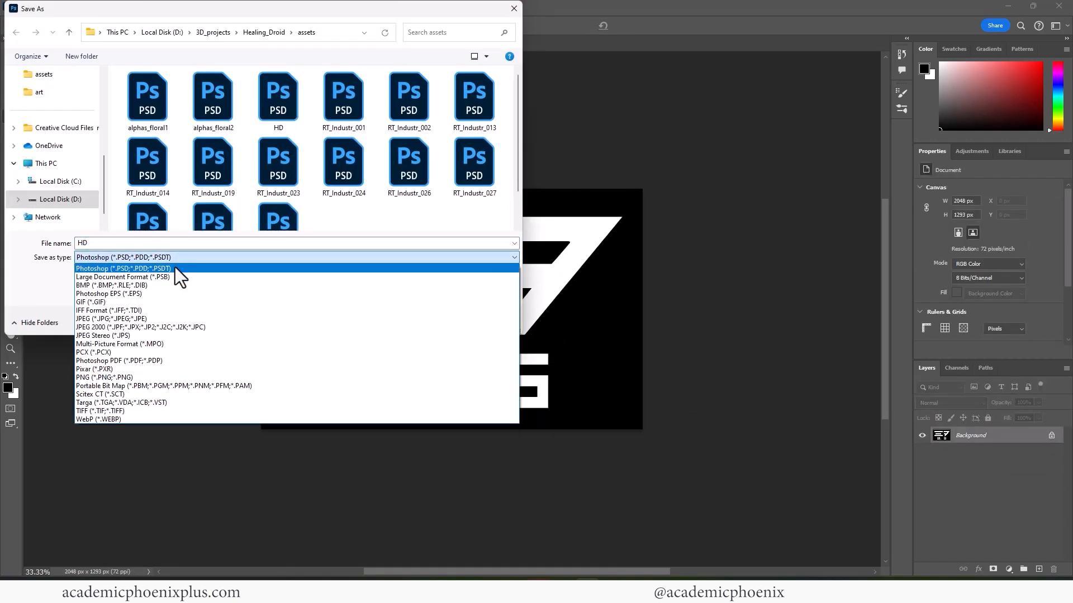
pyautogui.click(152, 378)
pyautogui.click(441, 322)
pyautogui.click(594, 173)
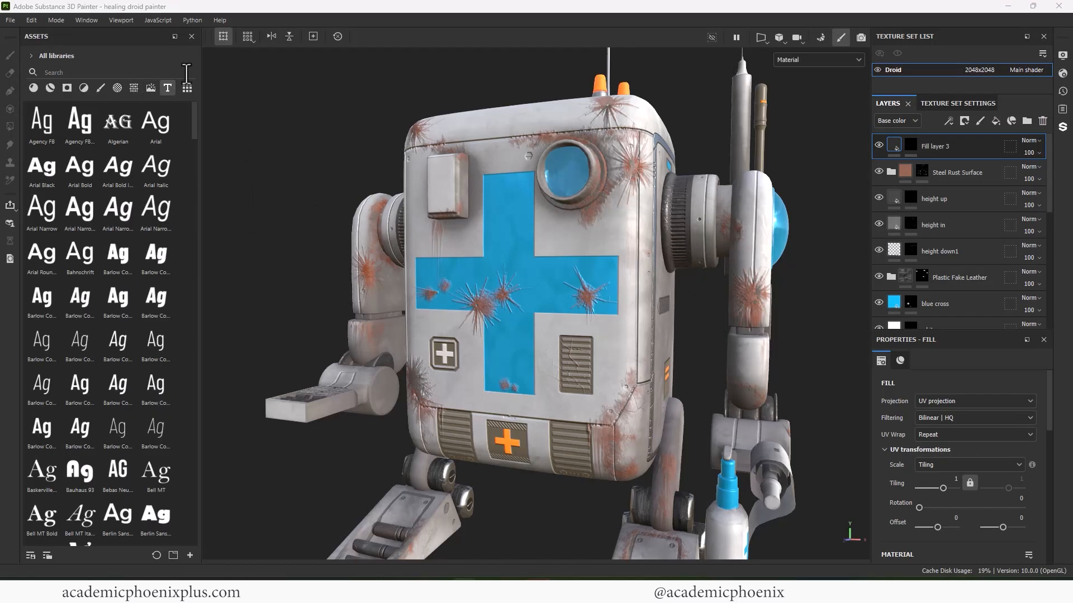
# - Select Fill layer 3's mask and pick the HD alpha as the brush shape
pyautogui.click(33, 87)
pyautogui.click(116, 87)
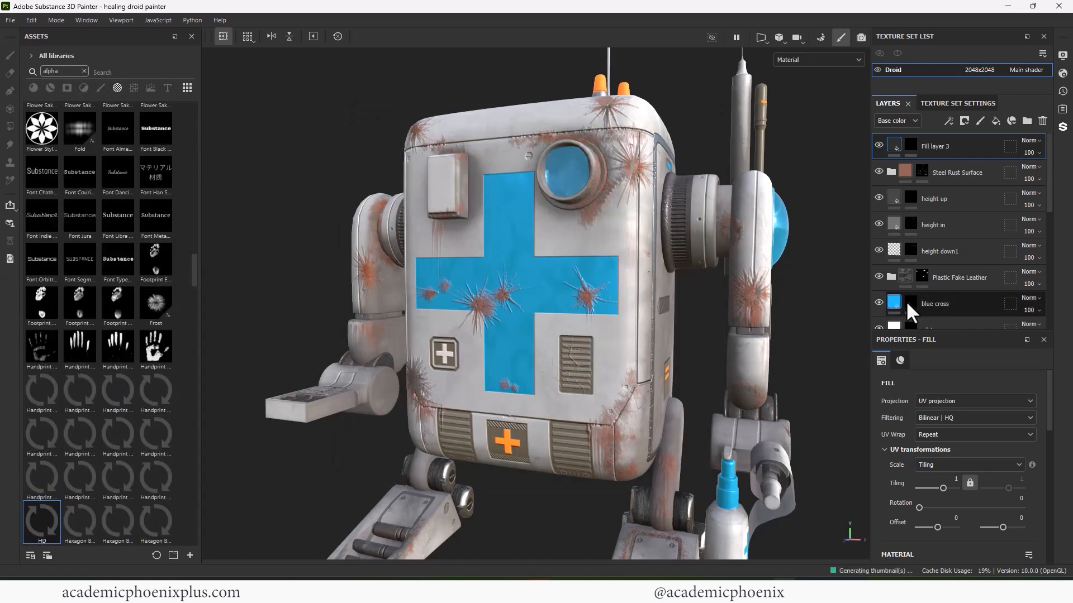
pyautogui.click(911, 144)
pyautogui.keyDown('alt'); pyautogui.moveTo(313, 185); pyautogui.dragTo(281, 221); pyautogui.keyUp('alt')
pyautogui.click(47, 518)
# - Stamp the HD decal on the chest panel, then undo the oversized stamp
pyautogui.keyDown('alt'); pyautogui.moveTo(665, 220); pyautogui.dragTo(792, 216, button='right'); pyautogui.keyUp('alt')
pyautogui.keyDown('alt'); pyautogui.moveTo(455, 157); pyautogui.dragTo(403, 208, button='middle'); pyautogui.keyUp('alt')
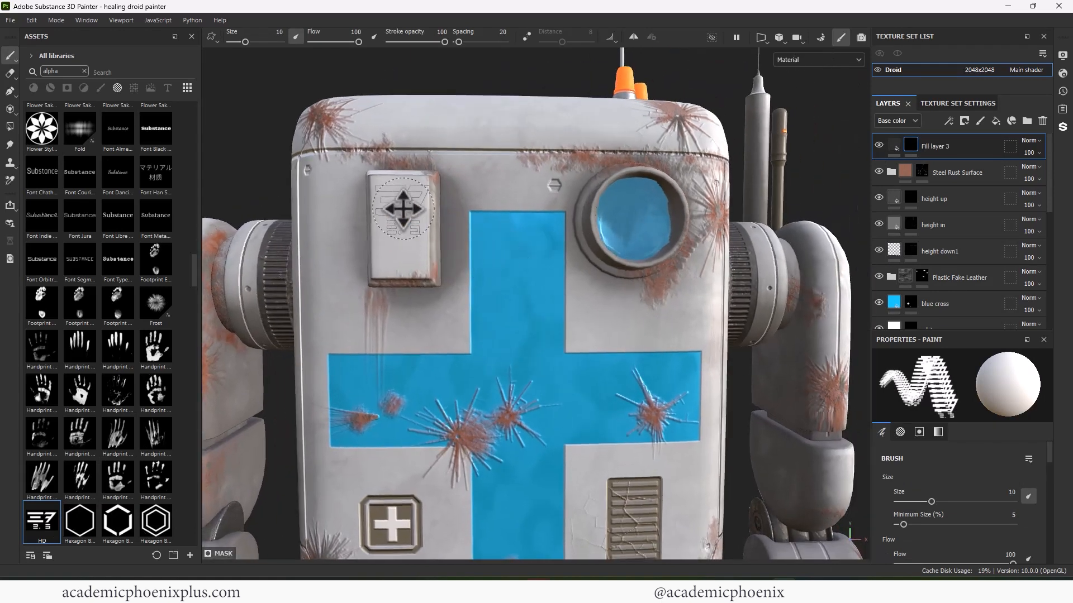
pyautogui.click(404, 208)
pyautogui.keyDown('alt'); pyautogui.moveTo(403, 208); pyautogui.dragTo(682, 245, button='right'); pyautogui.keyUp('alt')
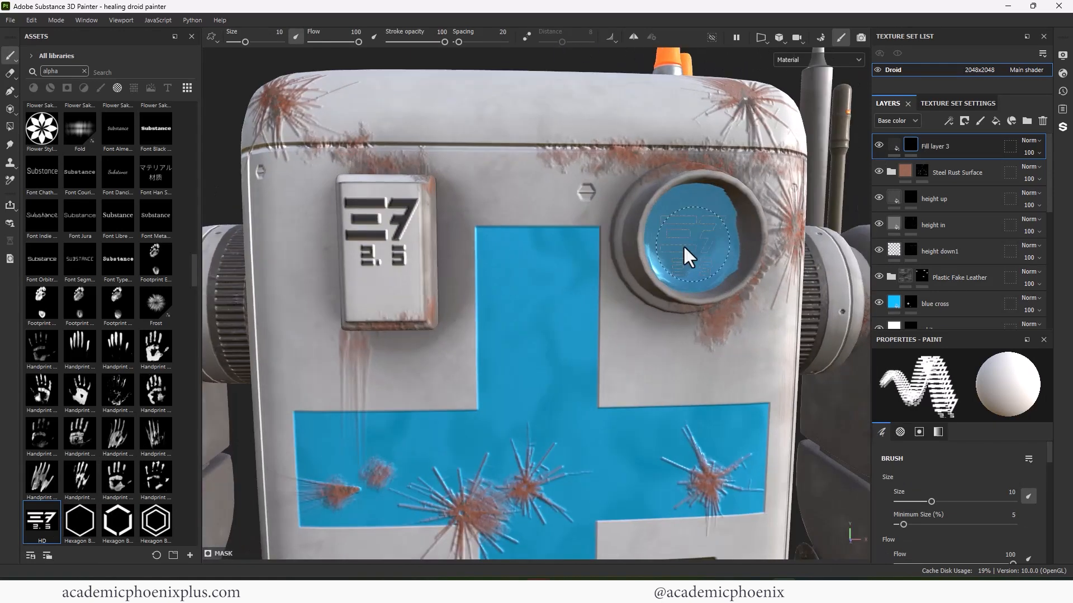
pyautogui.click(384, 250)
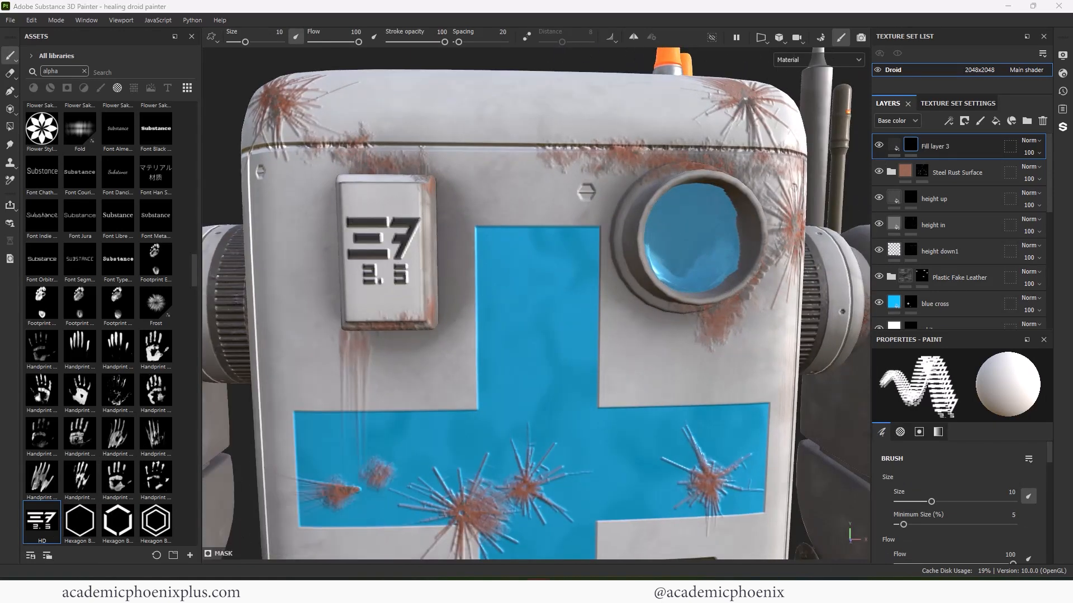
pyautogui.hotkey('ctrl', 'z')
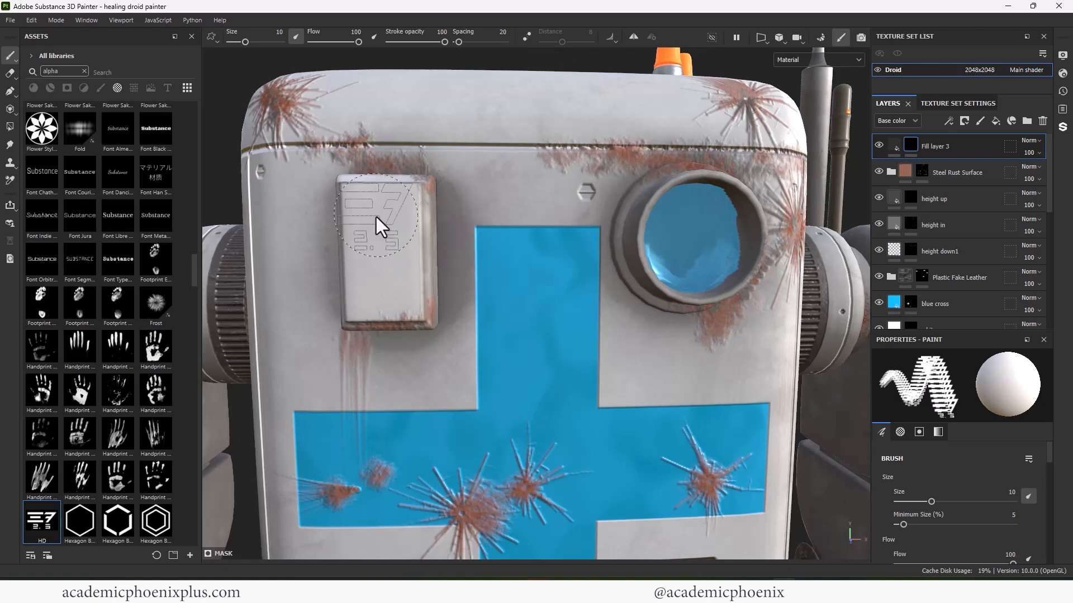
# - Shrink the brush to 7.63 and stamp a smaller HD decal on the chest box
pyautogui.press('[')
pyautogui.press('[')
pyautogui.click(382, 225)
pyautogui.keyDown('alt'); pyautogui.moveTo(382, 224); pyautogui.dragTo(280, 223, button='right'); pyautogui.keyUp('alt')
pyautogui.keyDown('alt'); pyautogui.moveTo(330, 240); pyautogui.dragTo(262, 256); pyautogui.keyUp('alt')
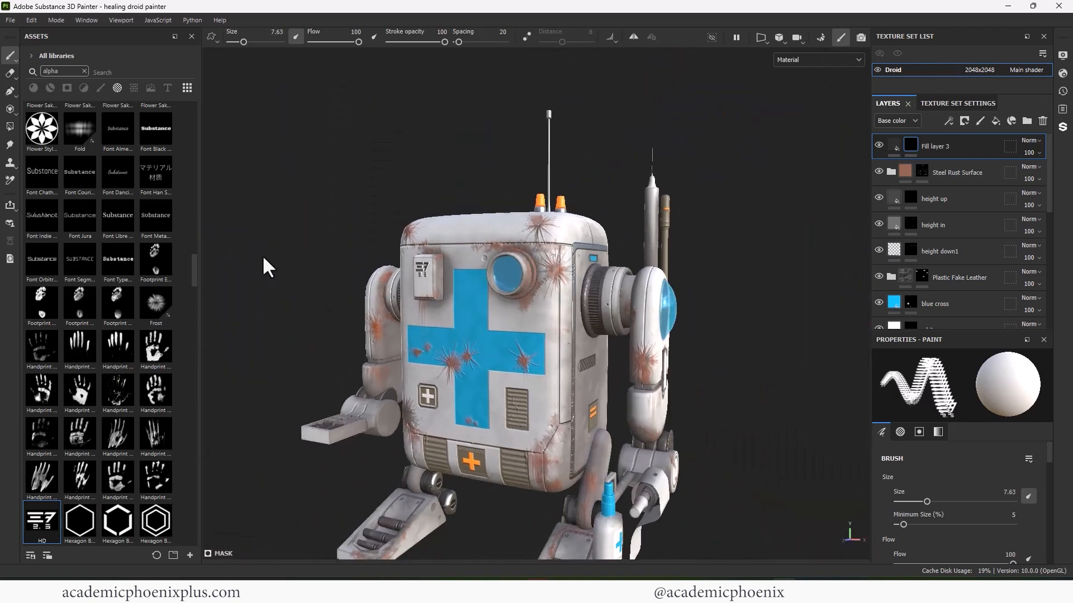
pyautogui.keyDown('alt'); pyautogui.moveTo(263, 256); pyautogui.dragTo(836, 279, button='right'); pyautogui.keyUp('alt')
pyautogui.keyDown('alt'); pyautogui.moveTo(836, 278); pyautogui.dragTo(338, 273); pyautogui.keyUp('alt')
pyautogui.click(347, 244)
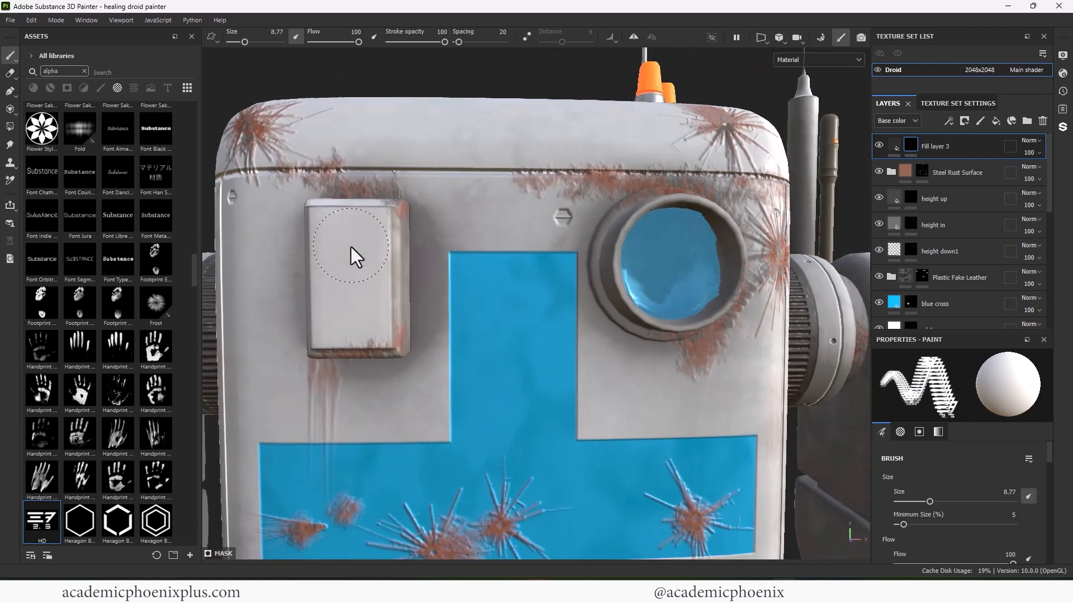
pyautogui.keyDown('alt'); pyautogui.moveTo(351, 247); pyautogui.dragTo(793, 286, button='right'); pyautogui.keyUp('alt')
pyautogui.keyDown('alt'); pyautogui.moveTo(793, 287); pyautogui.dragTo(712, 183); pyautogui.keyUp('alt')
# - Give the decal roughness 0.3306, metallic 0.5469, height 0.0286 and base colour 727272
pyautogui.click(893, 145)
pyautogui.moveTo(1049, 468); pyautogui.dragTo(1048, 491)
pyautogui.click(926, 500)
pyautogui.moveTo(883, 549); pyautogui.dragTo(957, 547)
pyautogui.moveTo(963, 451); pyautogui.dragTo(952, 449)
pyautogui.keyDown('alt'); pyautogui.moveTo(808, 410); pyautogui.dragTo(844, 410); pyautogui.keyUp('alt')
pyautogui.moveTo(1049, 464)
pyautogui.mouseDown()
pyautogui.moveTo(1048, 426)
pyautogui.moveTo(1048, 449)
pyautogui.mouseUp()
pyautogui.click(970, 451)
pyautogui.moveTo(833, 468); pyautogui.dragTo(818, 462)
pyautogui.click(962, 361)
# - Orbit and zoom around the droid to inspect the new decal
pyautogui.scroll(-2, 469, 310)
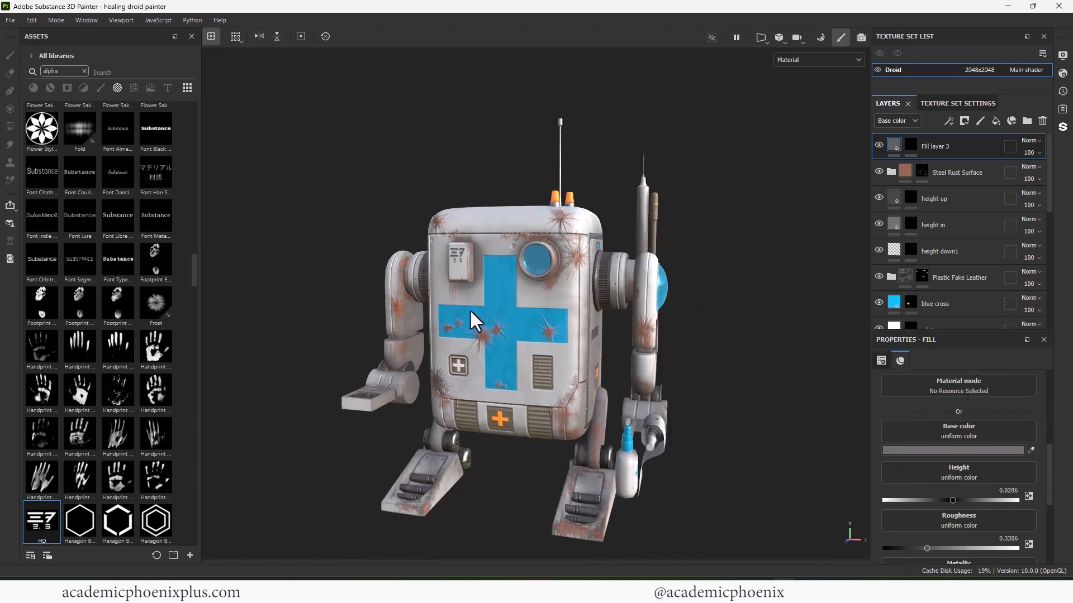
pyautogui.keyDown('alt'); pyautogui.moveTo(469, 309); pyautogui.dragTo(523, 381); pyautogui.keyUp('alt')
pyautogui.keyDown('alt'); pyautogui.moveTo(523, 381); pyautogui.dragTo(437, 341, button='right'); pyautogui.keyUp('alt')
pyautogui.keyDown('alt'); pyautogui.moveTo(437, 341); pyautogui.dragTo(306, 323); pyautogui.keyUp('alt')
pyautogui.moveTo(570, 577)
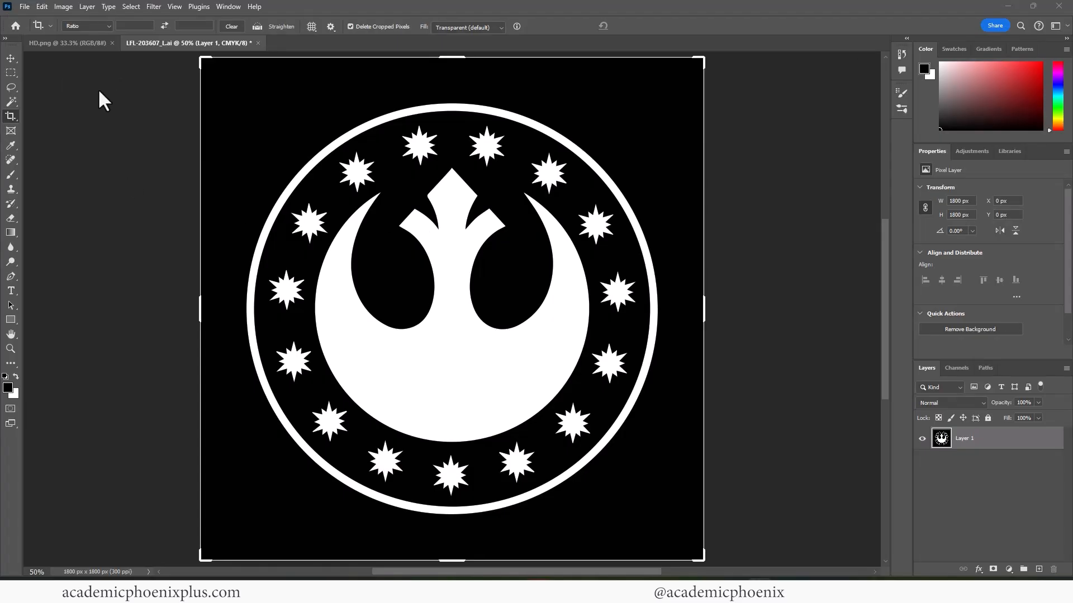
# - Commit the crop and browse the Save a Copy formats, then cancel
pyautogui.click(10, 58)
pyautogui.hotkey('ctrl', 'shift', 's')
pyautogui.click(149, 258)
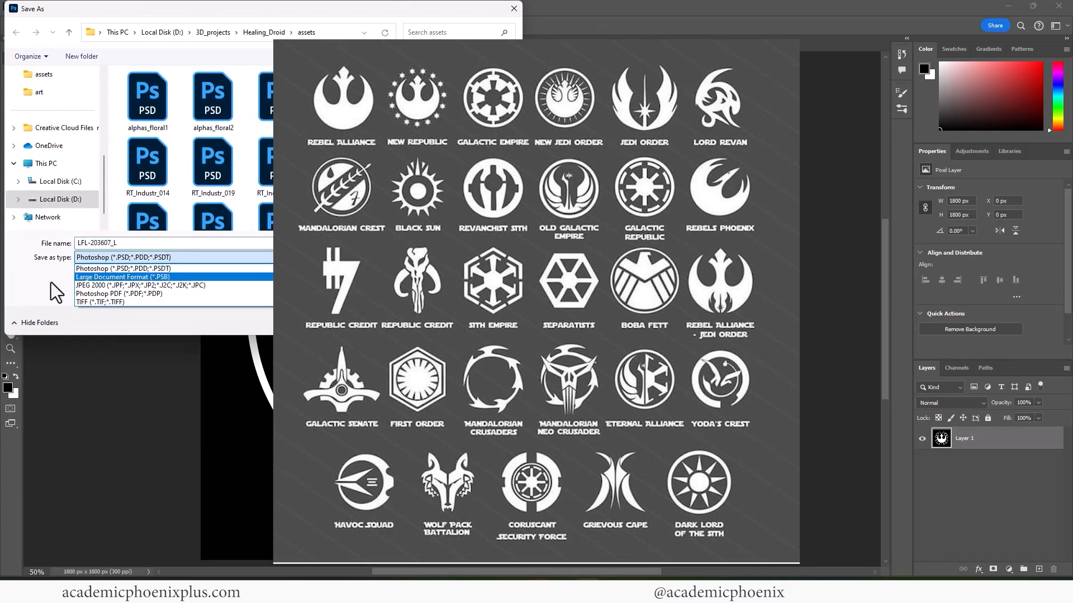
pyautogui.click(51, 283)
pyautogui.click(279, 273)
pyautogui.click(133, 259)
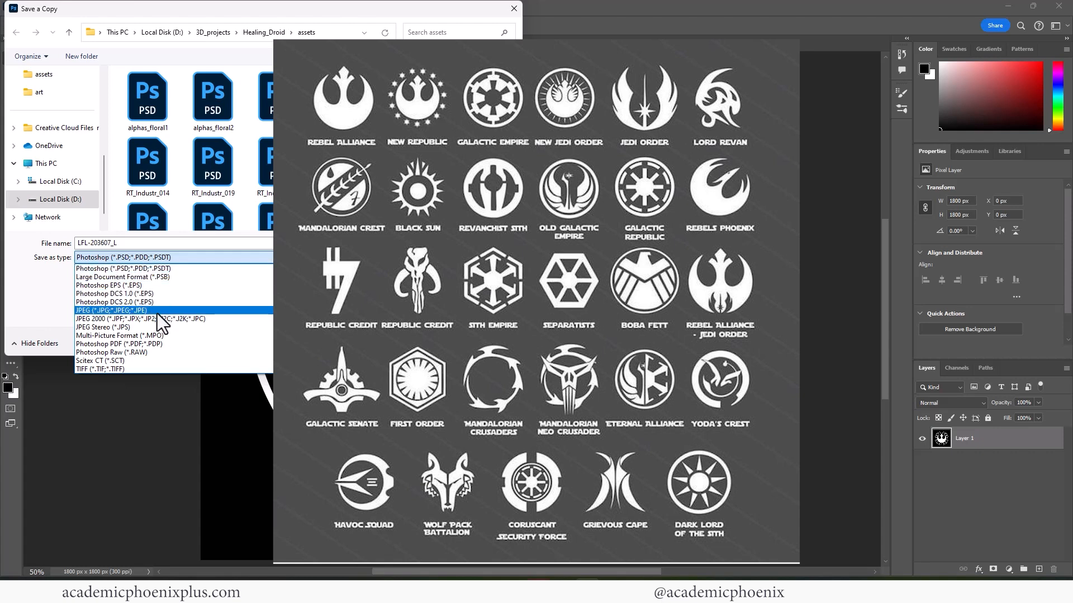
pyautogui.click(498, 317)
pyautogui.click(489, 341)
# - Convert the emblem image to RGB Color mode
pyautogui.click(59, 10)
pyautogui.moveTo(156, 23)
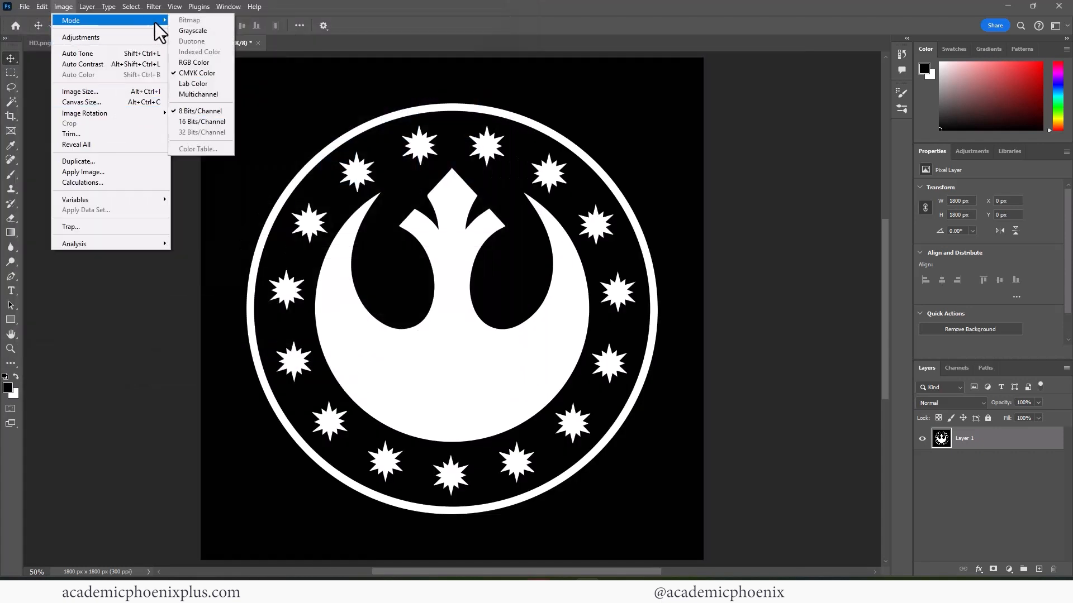
pyautogui.click(182, 63)
# - Save a copy as NewRepublic.png and drag it into Painter's asset library
pyautogui.hotkey('ctrl', 'alt', 's')
pyautogui.write('NewRebu')
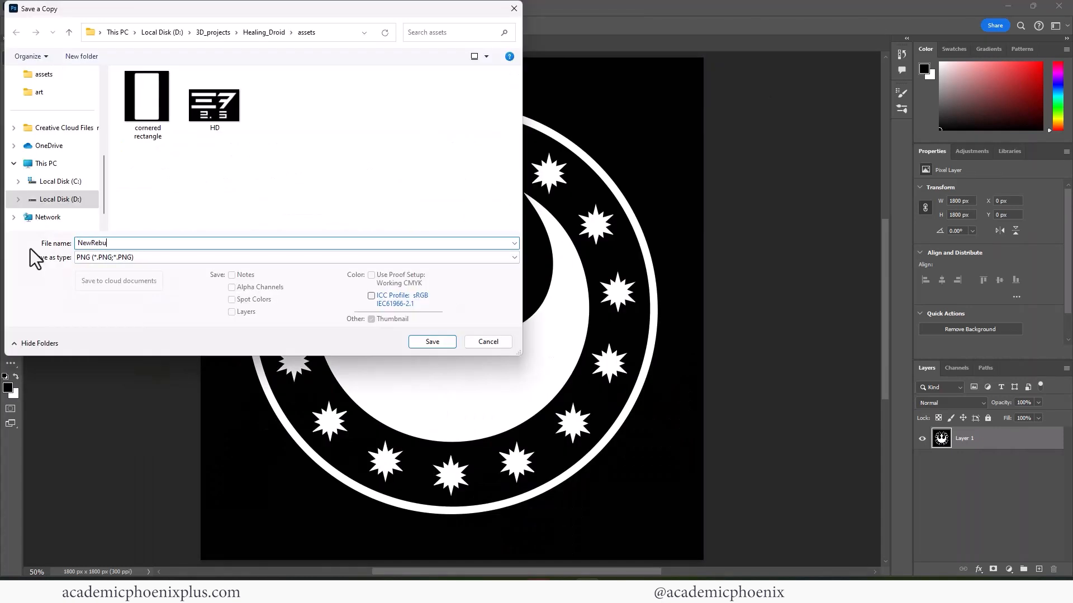
pyautogui.press('BackSpace')
pyautogui.write('el')
pyautogui.press('Return')
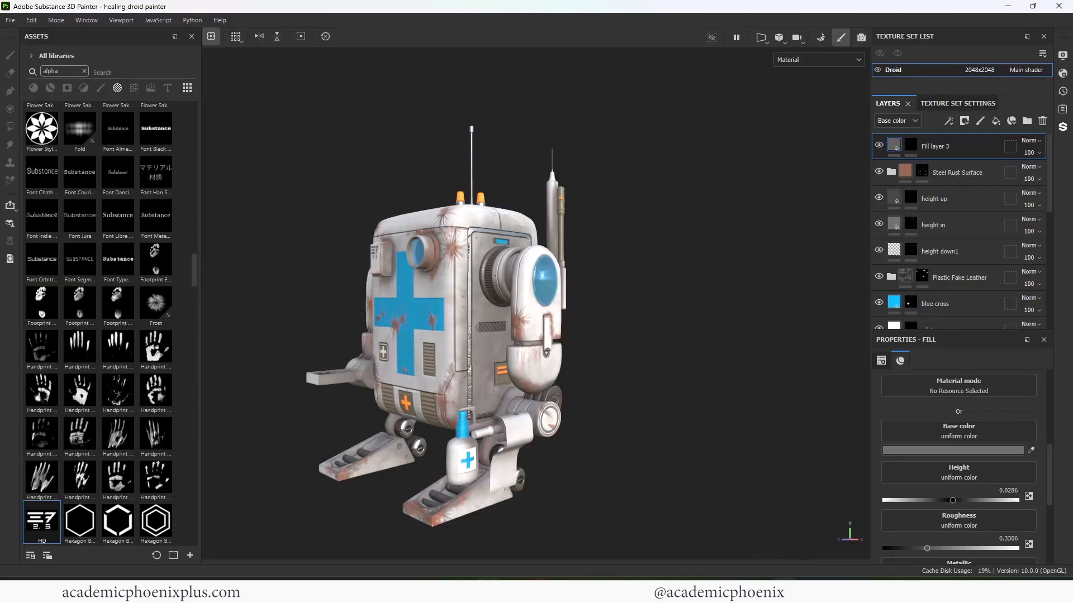
pyautogui.moveTo(0, 263); pyautogui.dragTo(94, 264)
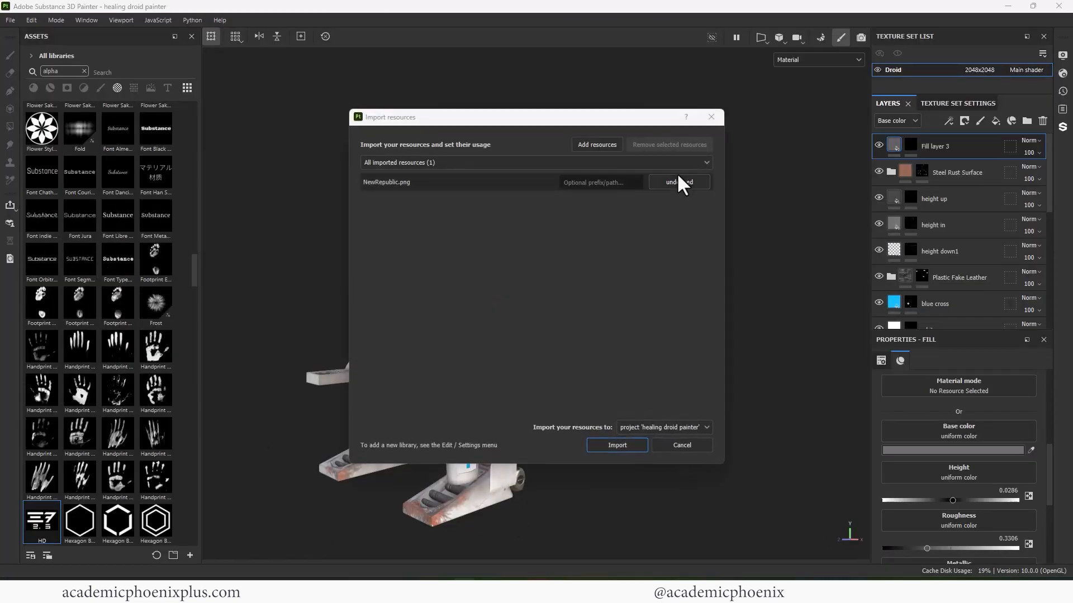
# - Import the NewRepublic image with its usage set to alpha
pyautogui.click(677, 180)
pyautogui.click(683, 193)
pyautogui.click(618, 446)
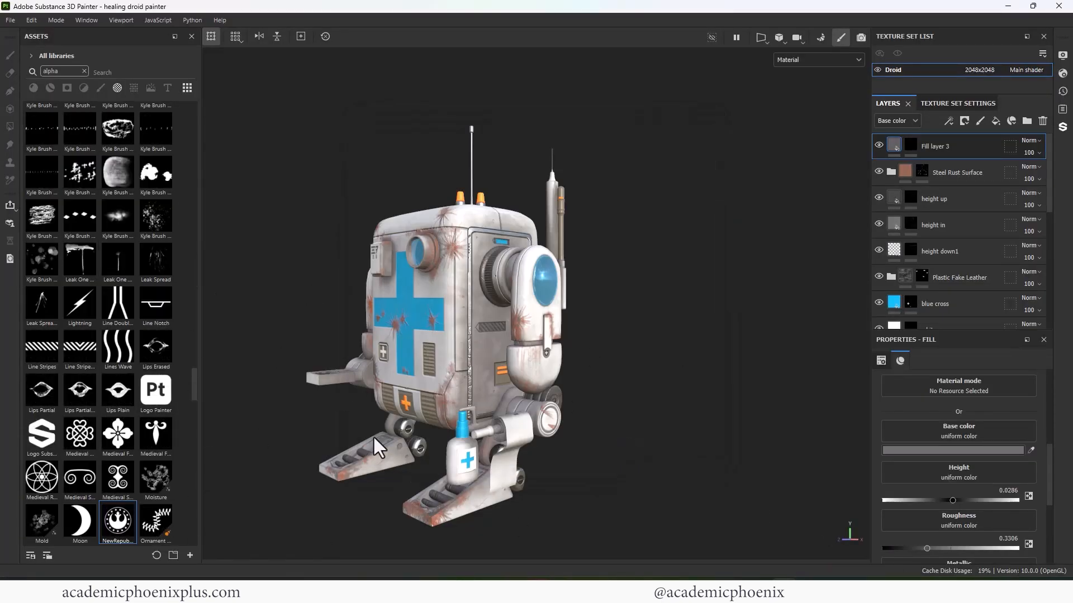
# - On Fill layer 3's mask, stamp the enlarged NewRepublic emblem on the round joint cap
pyautogui.moveTo(373, 438)
pyautogui.keyDown('alt'); pyautogui.mouseDown()
pyautogui.moveTo(581, 337)
pyautogui.moveTo(625, 358)
pyautogui.mouseUp(); pyautogui.keyUp('alt')
pyautogui.click(911, 145)
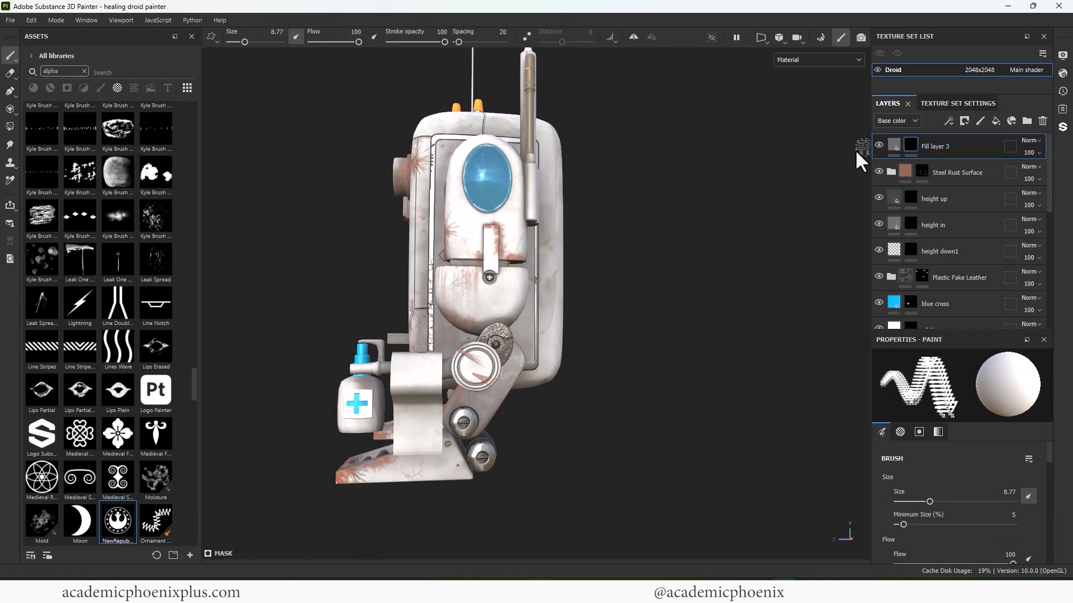
pyautogui.keyDown('alt'); pyautogui.moveTo(821, 187); pyautogui.dragTo(682, 273); pyautogui.keyUp('alt')
pyautogui.keyDown('alt'); pyautogui.moveTo(682, 274); pyautogui.dragTo(701, 210, button='middle'); pyautogui.keyUp('alt')
pyautogui.keyDown('alt'); pyautogui.keyDown('shift'); pyautogui.moveTo(701, 210); pyautogui.dragTo(682, 247); pyautogui.keyUp('shift'); pyautogui.keyUp('alt')
pyautogui.scroll(3, 682, 247)
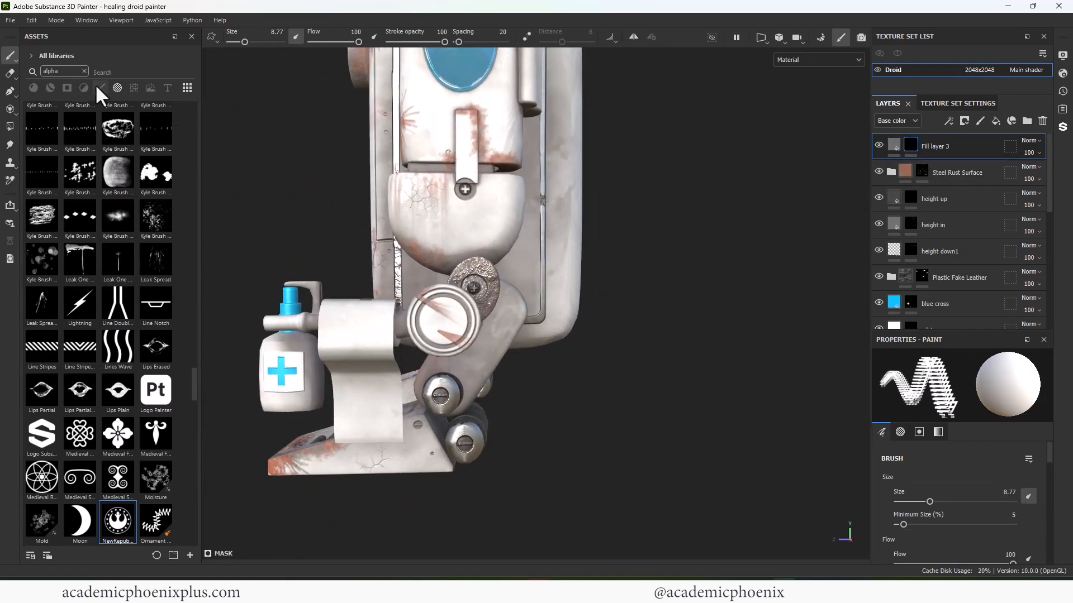
pyautogui.click(124, 540)
pyautogui.scroll(3, 441, 324)
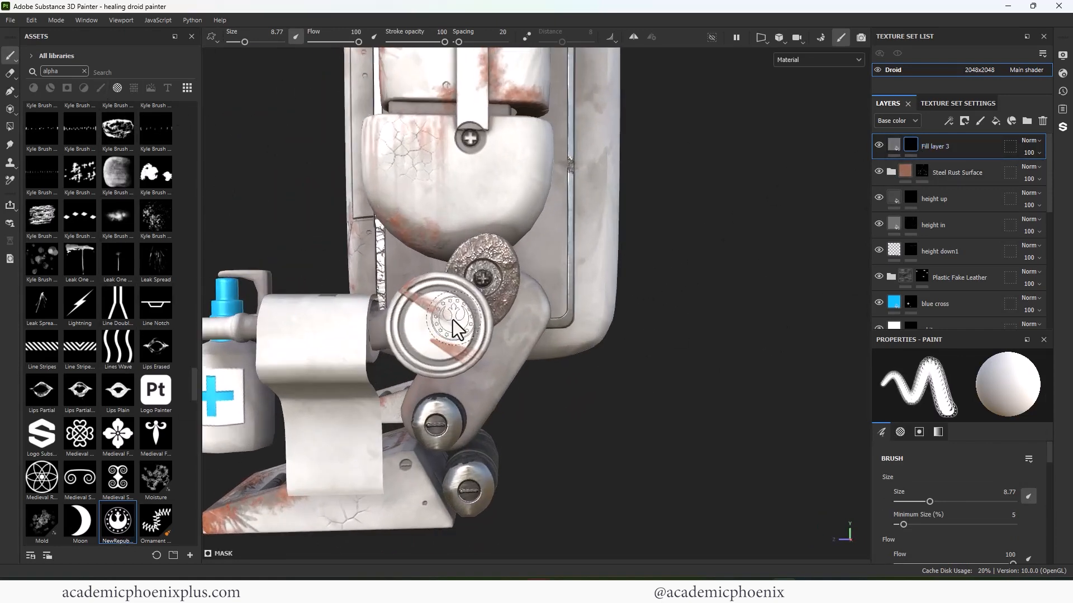
pyautogui.press(']')
pyautogui.press(']')
pyautogui.click(441, 327)
# - Stamp the emblem at brush size 7.63 on the small chest panel
pyautogui.scroll(-4, 692, 406)
pyautogui.keyDown('alt'); pyautogui.moveTo(693, 407); pyautogui.dragTo(467, 352); pyautogui.keyUp('alt')
pyautogui.keyDown('alt'); pyautogui.moveTo(466, 352); pyautogui.dragTo(535, 411, button='middle'); pyautogui.keyUp('alt')
pyautogui.keyDown('alt'); pyautogui.moveTo(534, 411); pyautogui.dragTo(436, 260); pyautogui.keyUp('alt')
pyautogui.keyDown('alt'); pyautogui.moveTo(436, 260); pyautogui.dragTo(769, 302, button='right'); pyautogui.keyUp('alt')
pyautogui.press('[')
pyautogui.press('[')
pyautogui.press('[')
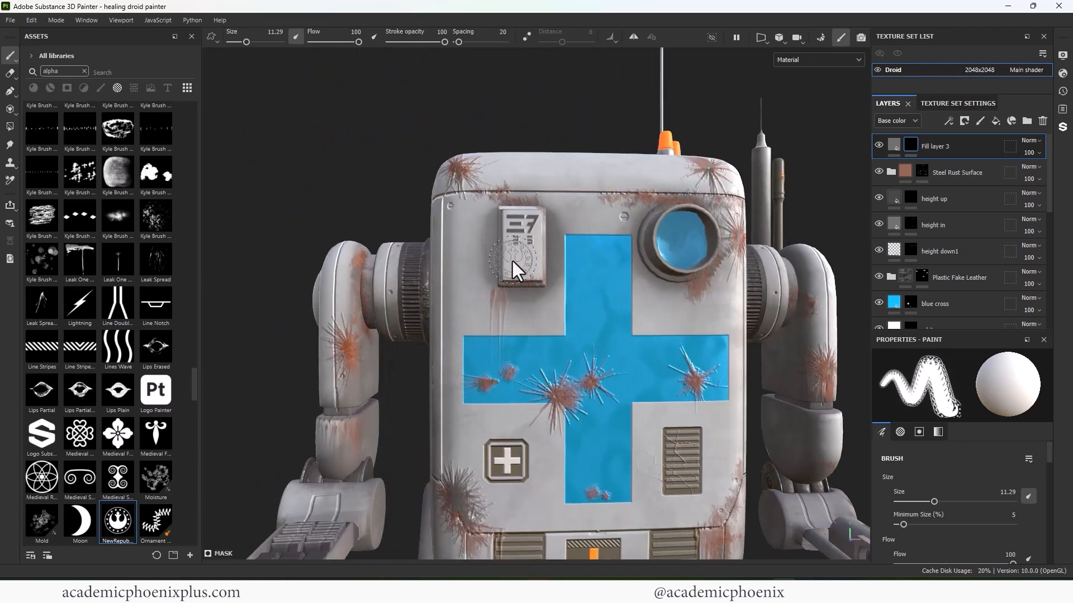
pyautogui.click(522, 264)
# - Stamp the emblem at brush size 11.29 on both side joint caps
pyautogui.keyDown('alt'); pyautogui.moveTo(522, 264); pyautogui.dragTo(333, 319, button='right'); pyautogui.keyUp('alt')
pyautogui.keyDown('alt'); pyautogui.moveTo(598, 347); pyautogui.dragTo(467, 334); pyautogui.keyUp('alt')
pyautogui.moveTo(587, 386)
pyautogui.keyDown('alt'); pyautogui.mouseDown(button='middle')
pyautogui.moveTo(508, 274)
pyautogui.moveTo(559, 221)
pyautogui.mouseUp(button='middle'); pyautogui.keyUp('alt')
pyautogui.moveTo(558, 220)
pyautogui.keyDown('alt'); pyautogui.mouseDown(button='right')
pyautogui.moveTo(707, 304)
pyautogui.moveTo(740, 311)
pyautogui.mouseUp(button='right'); pyautogui.keyUp('alt')
pyautogui.press(']')
pyautogui.press(']')
pyautogui.press(']')
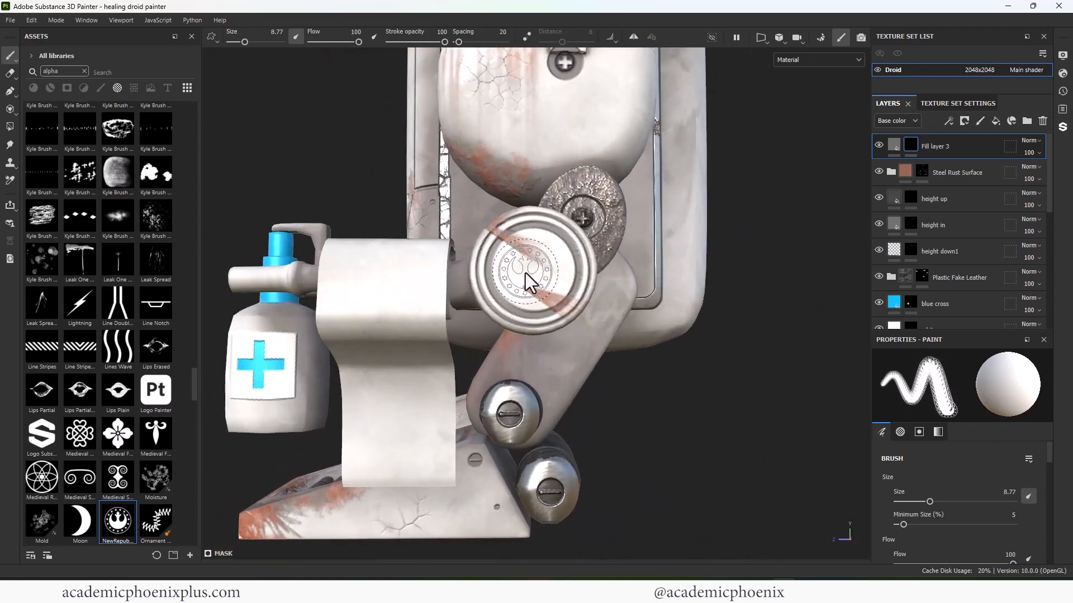
pyautogui.click(532, 269)
pyautogui.keyDown('alt'); pyautogui.moveTo(614, 347); pyautogui.dragTo(447, 329, button='right'); pyautogui.keyUp('alt')
pyautogui.keyDown('alt'); pyautogui.moveTo(447, 330); pyautogui.dragTo(671, 335); pyautogui.keyUp('alt')
pyautogui.keyDown('alt'); pyautogui.moveTo(458, 335); pyautogui.dragTo(525, 251, button='right'); pyautogui.keyUp('alt')
pyautogui.click(586, 262)
# - Orbit back to the droid's front and enlarge the brush
pyautogui.keyDown('alt'); pyautogui.moveTo(703, 405); pyautogui.dragTo(480, 380, button='right'); pyautogui.keyUp('alt')
pyautogui.keyDown('alt'); pyautogui.moveTo(480, 380); pyautogui.dragTo(293, 346); pyautogui.keyUp('alt')
pyautogui.keyDown('alt'); pyautogui.moveTo(632, 357); pyautogui.dragTo(492, 363, button='middle'); pyautogui.keyUp('alt')
pyautogui.keyDown('alt'); pyautogui.moveTo(492, 363); pyautogui.dragTo(645, 407, button='right'); pyautogui.keyUp('alt')
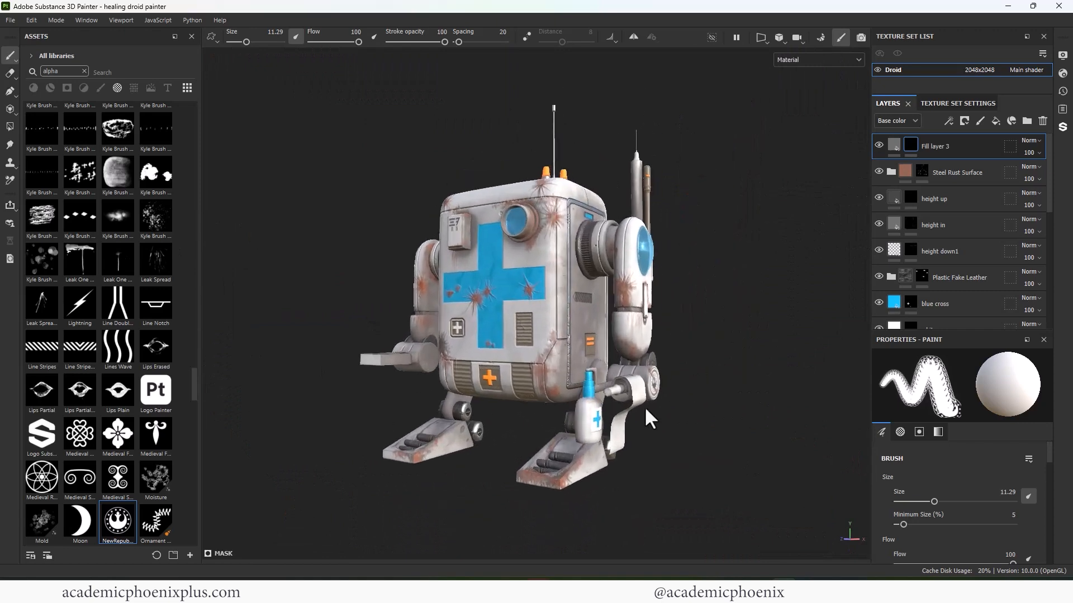
pyautogui.keyDown('alt'); pyautogui.moveTo(645, 407); pyautogui.dragTo(678, 404); pyautogui.keyUp('alt')
pyautogui.keyDown('alt'); pyautogui.moveTo(679, 404); pyautogui.dragTo(710, 402, button='right'); pyautogui.keyUp('alt')
pyautogui.press(']')
pyautogui.press(']')
pyautogui.press(']')
pyautogui.press(']')
pyautogui.press(']')
pyautogui.press(']')
pyautogui.press(']')
pyautogui.press(']')
pyautogui.press(']')
pyautogui.press(']')
pyautogui.press(']')
pyautogui.press(']')
pyautogui.press(']')
pyautogui.press(']')
pyautogui.press(']')
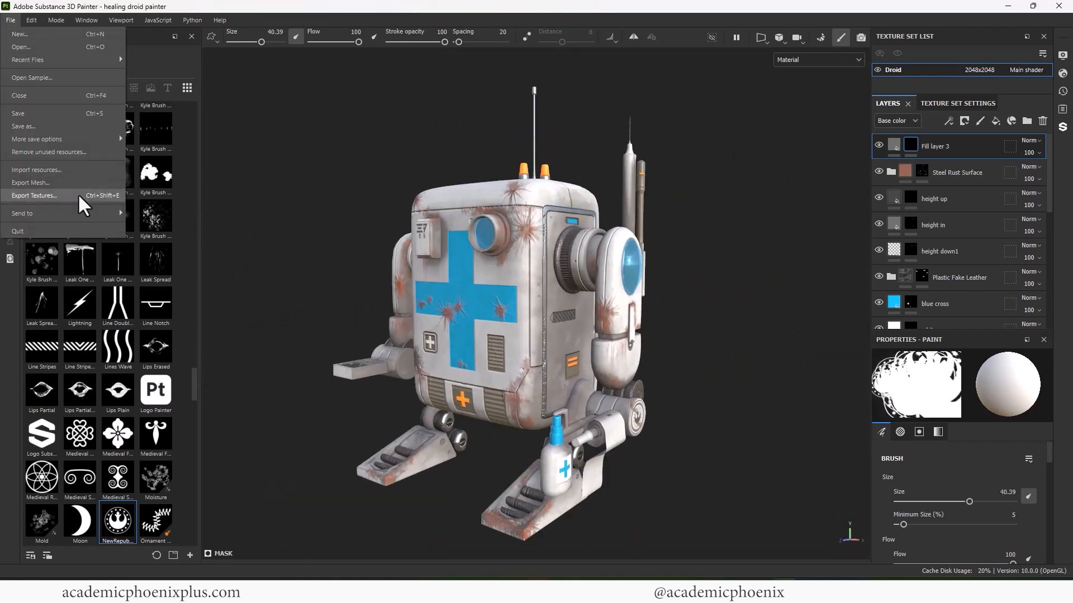
# - In Export Textures, select the Arnold (AiStandard)_Opacity template and start choosing the output folder
pyautogui.click(78, 195)
pyautogui.click(769, 170)
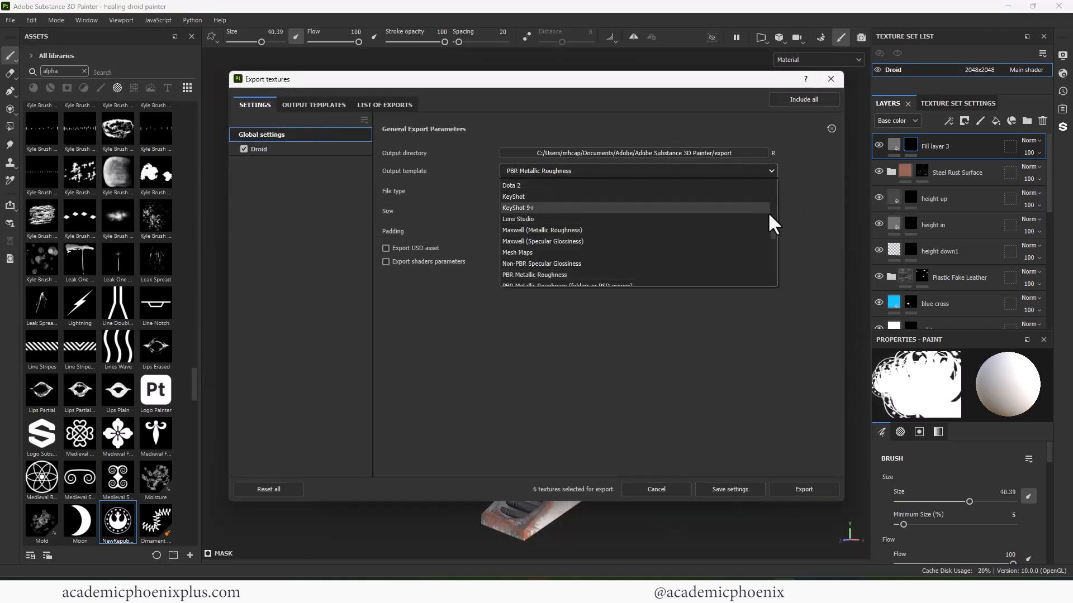
pyautogui.click(769, 213)
pyautogui.click(771, 172)
pyautogui.moveTo(775, 233); pyautogui.dragTo(776, 206)
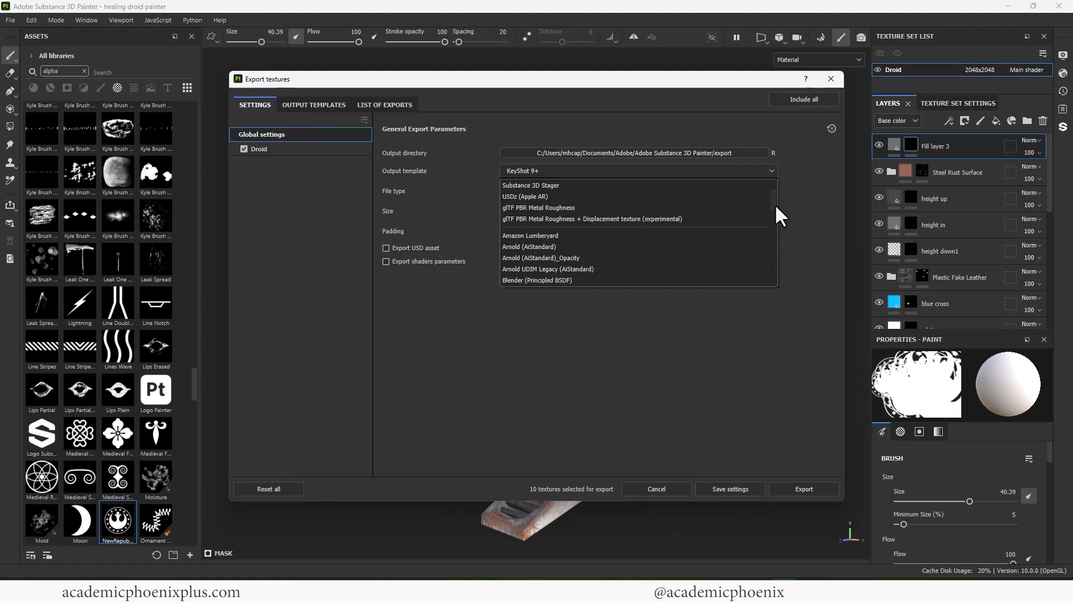
pyautogui.click(592, 258)
pyautogui.click(651, 152)
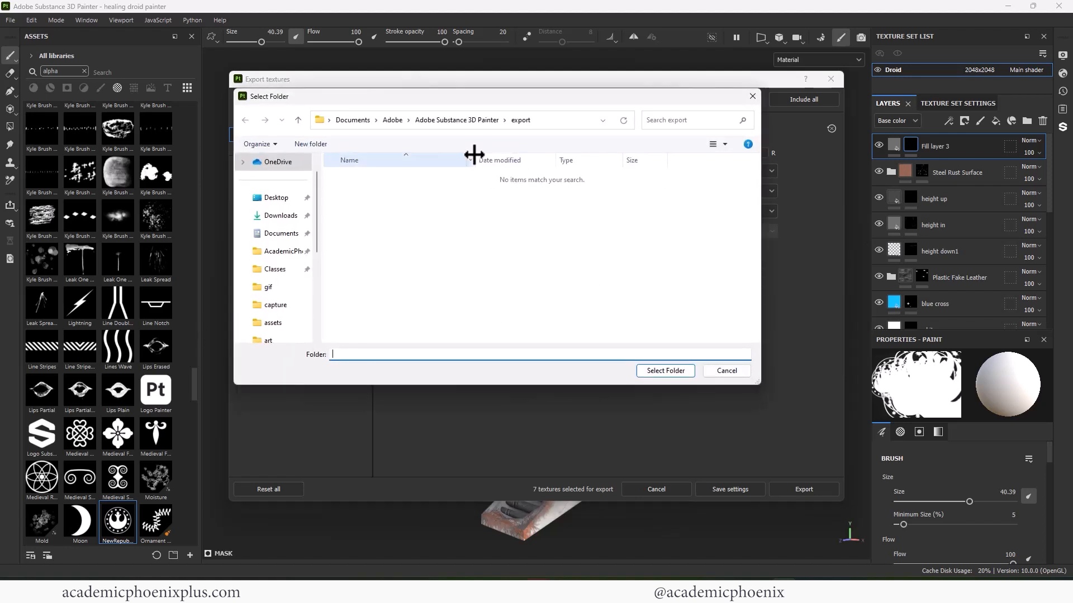
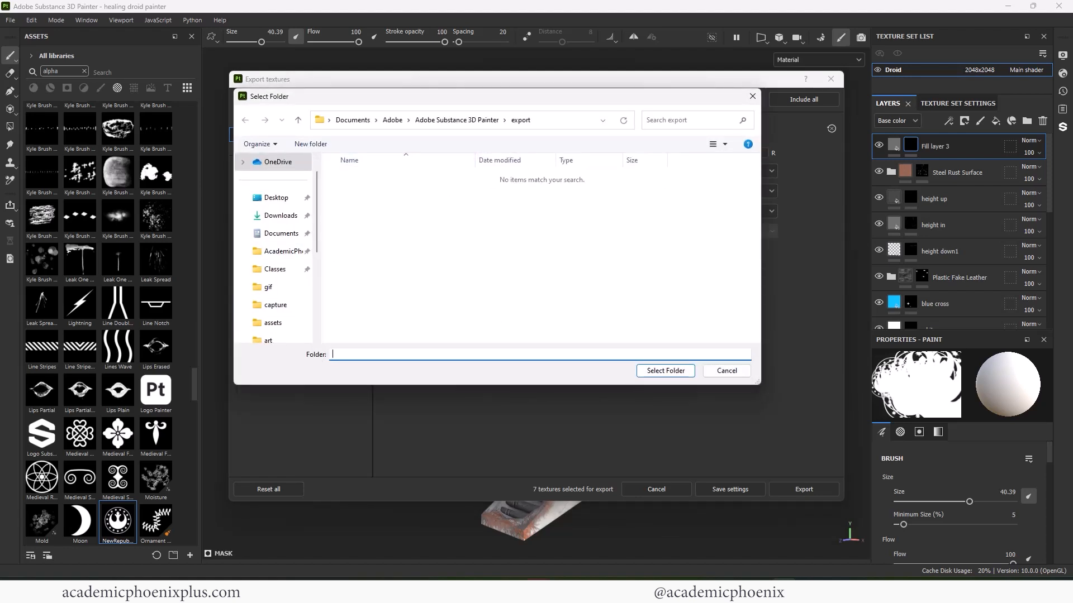
# - Set the texture export folder to Healing_Droid\sourceimages
pyautogui.click(564, 120)
pyautogui.write('D:\\3D_projects\\Healing_Droid')
pyautogui.press('Return')
pyautogui.moveTo(757, 199); pyautogui.dragTo(756, 274)
pyautogui.doubleClick(433, 313)
pyautogui.click(670, 370)
# - Exclude the height map, keep 2048x2048 size, and export the Droid textures
pyautogui.click(297, 150)
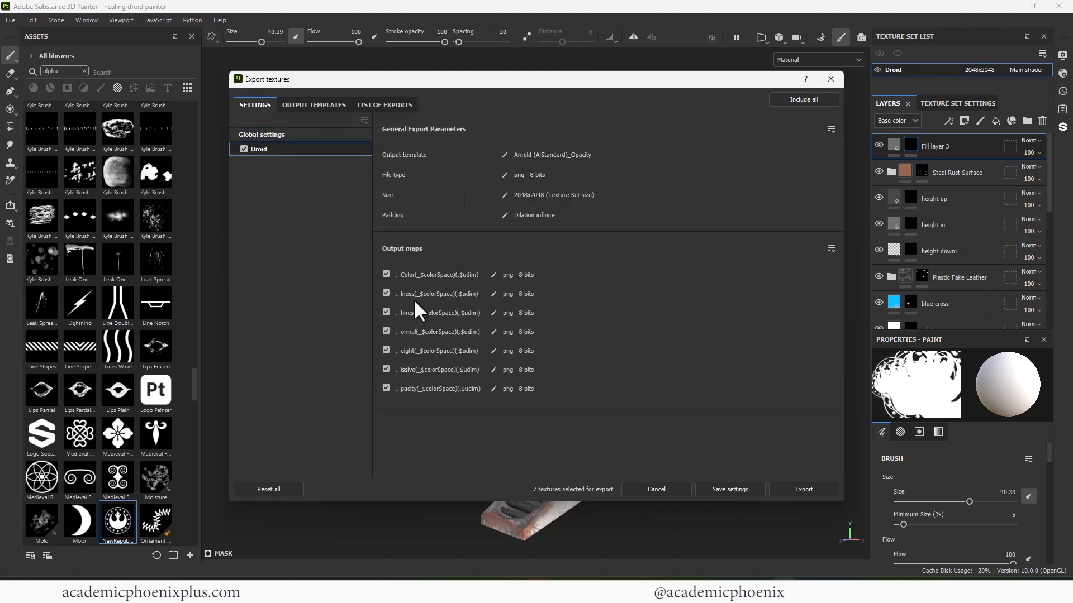
pyautogui.click(505, 195)
pyautogui.click(542, 195)
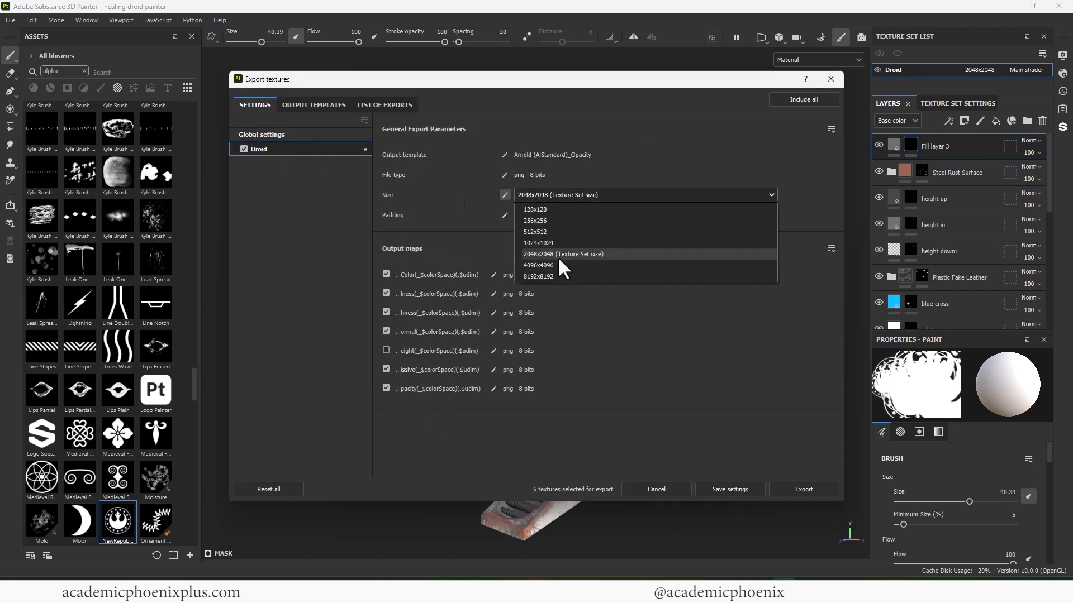
pyautogui.click(613, 251)
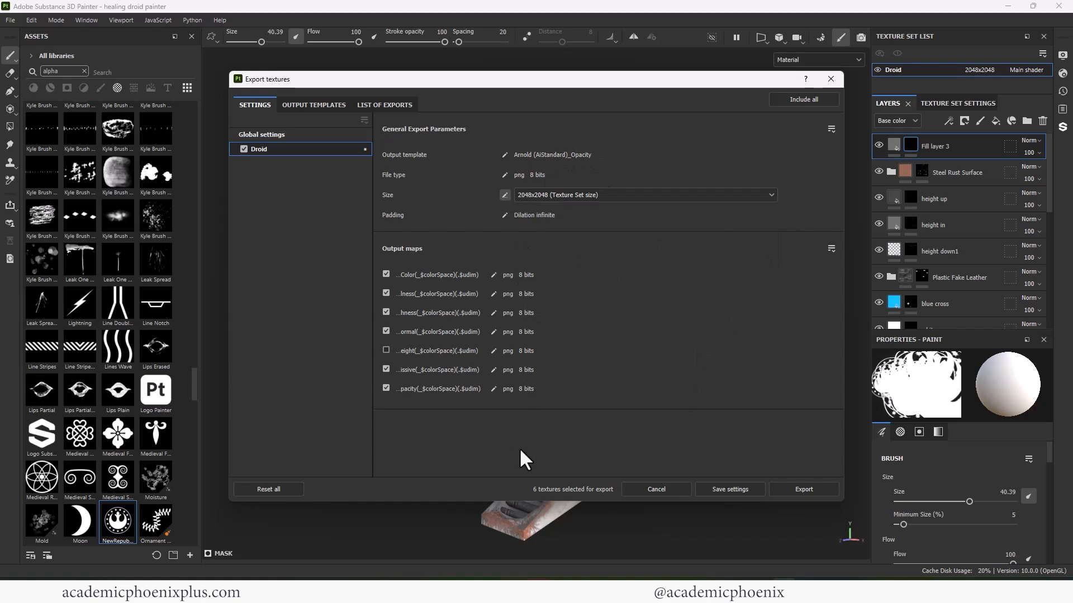
pyautogui.click(794, 489)
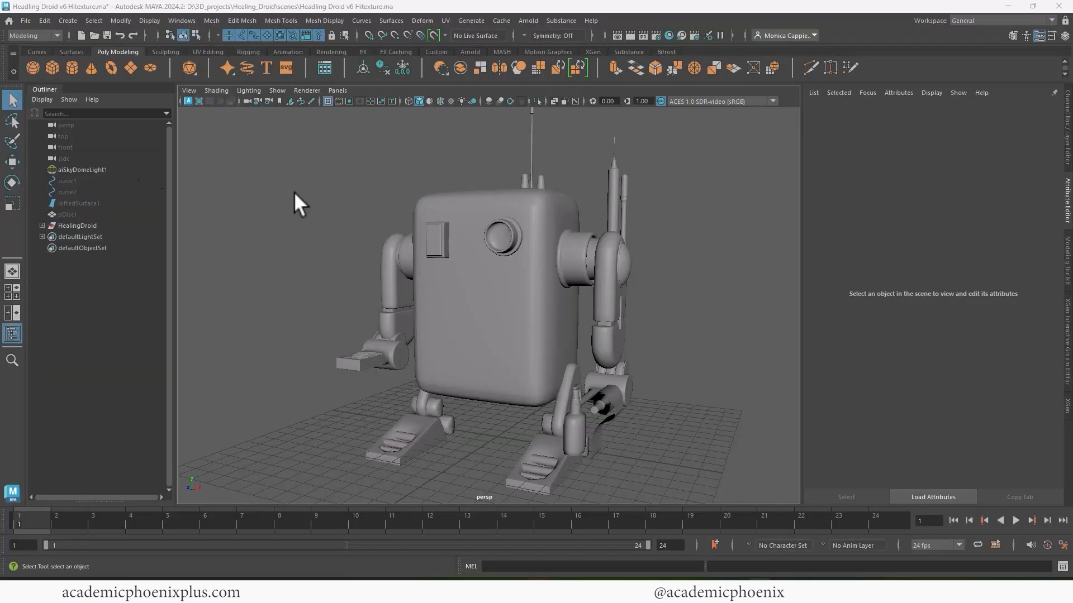
pyautogui.click(561, 21)
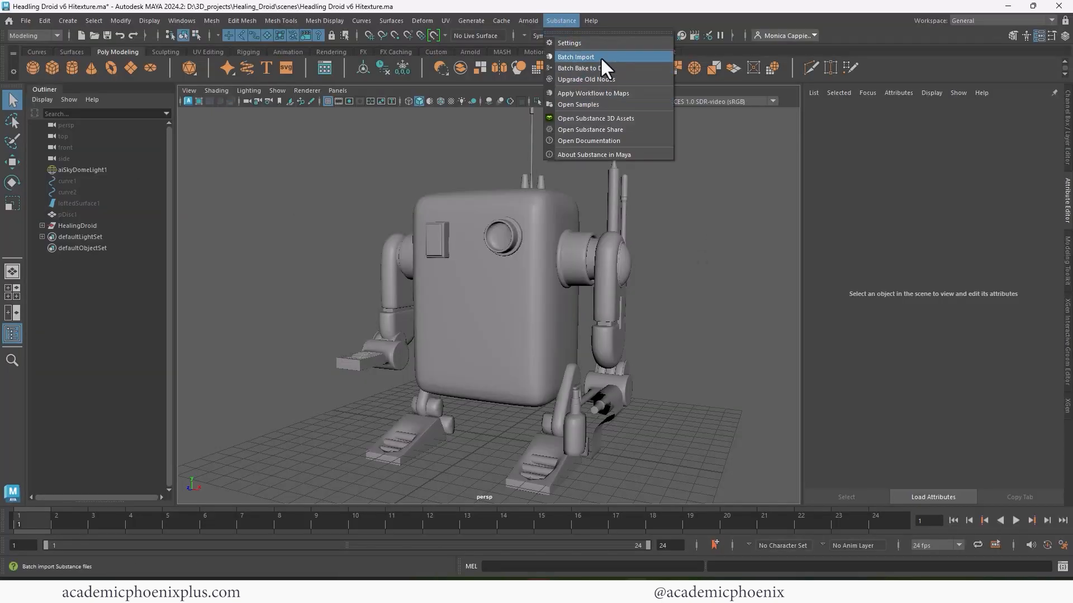
# - Open Substance's Apply Workflow to Maps dialog for the droid's textures
pyautogui.click(576, 56)
pyautogui.click(840, 136)
pyautogui.click(561, 21)
pyautogui.click(595, 94)
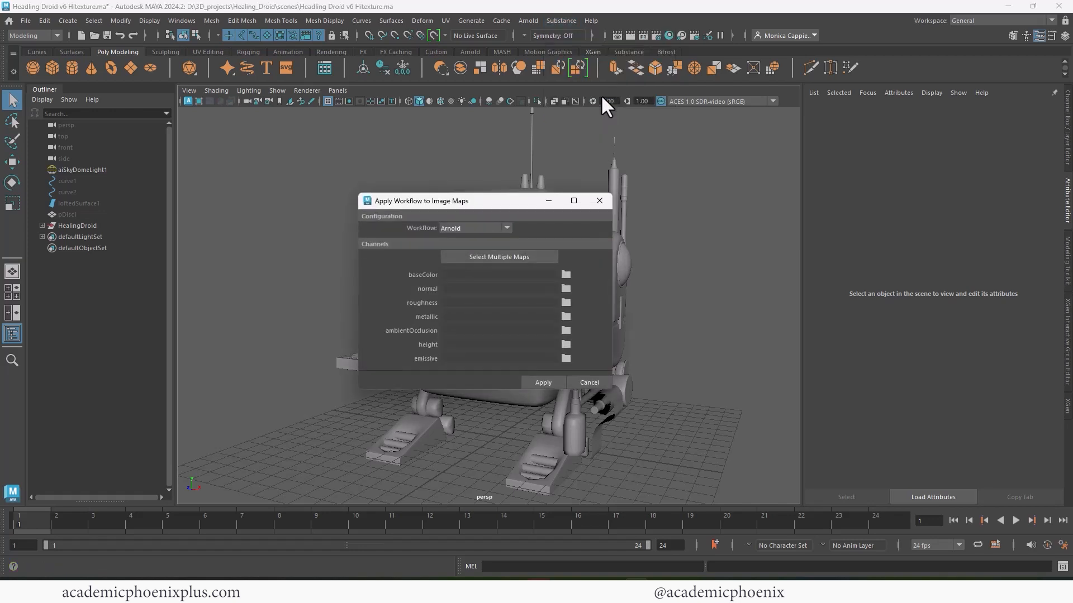
pyautogui.click(492, 258)
pyautogui.click(840, 137)
pyautogui.click(26, 20)
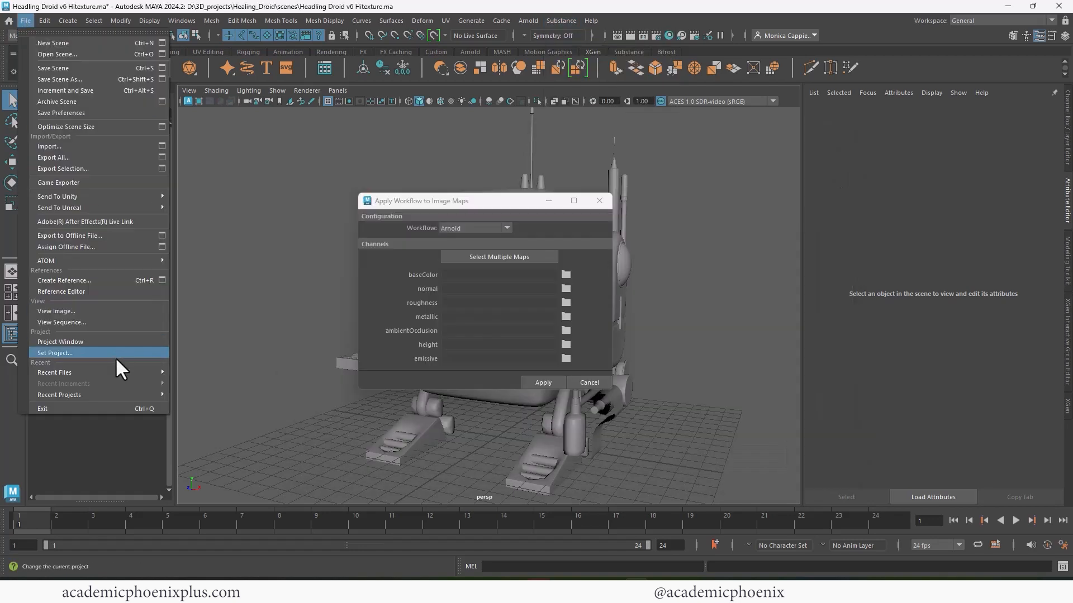
pyautogui.click(256, 395)
# - Load all exported Droid maps from sourceimages and build the Arnold material
pyautogui.click(499, 257)
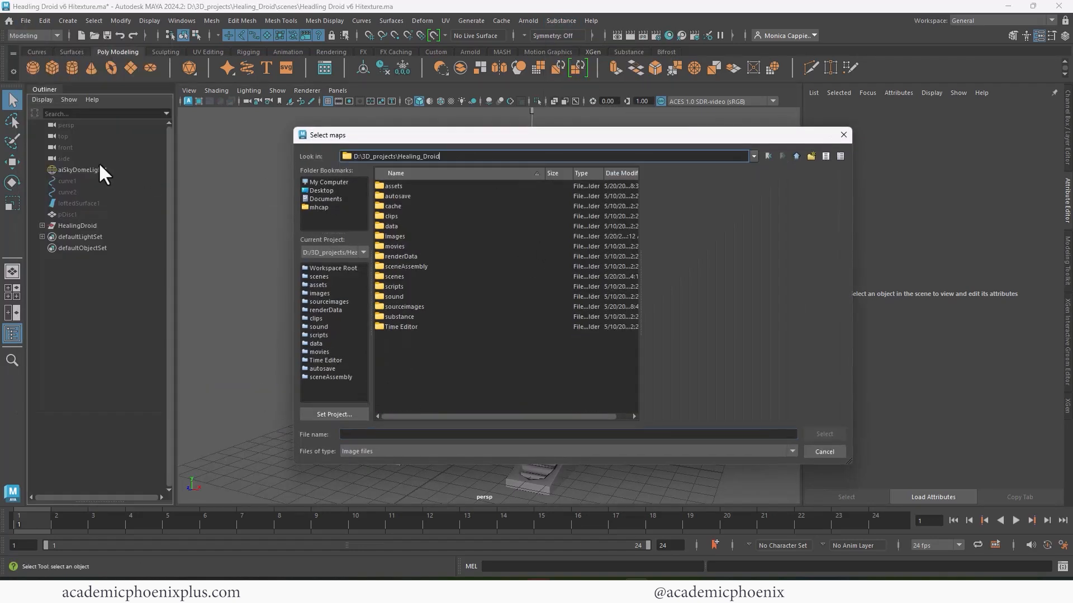
pyautogui.doubleClick(404, 306)
pyautogui.moveTo(446, 266); pyautogui.dragTo(424, 192)
pyautogui.click(824, 434)
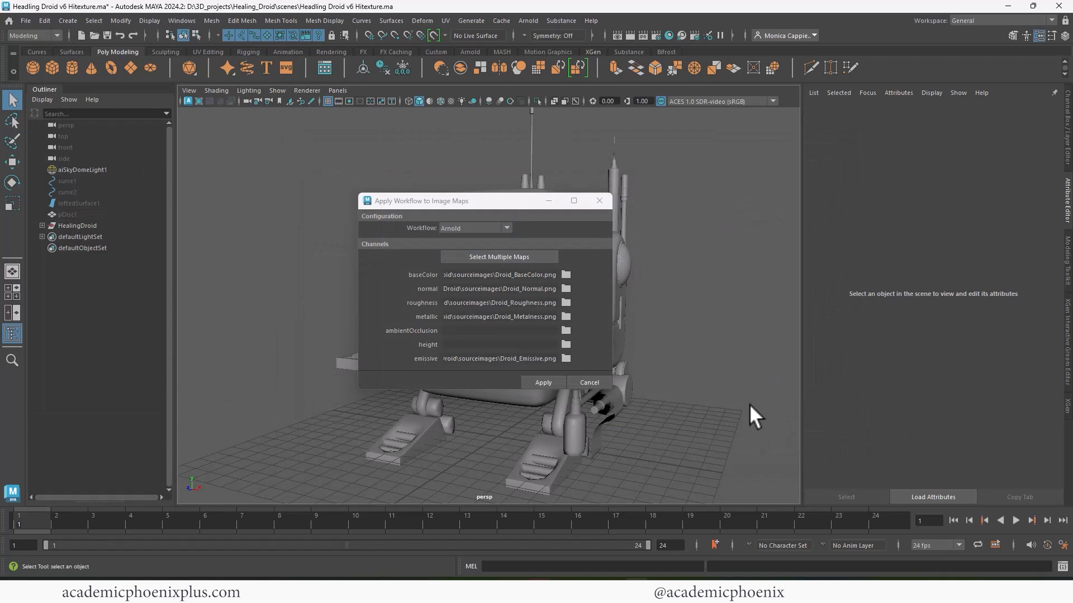
pyautogui.click(535, 383)
# - Inspect the normal map file node's Color Balance settings
pyautogui.click(1044, 227)
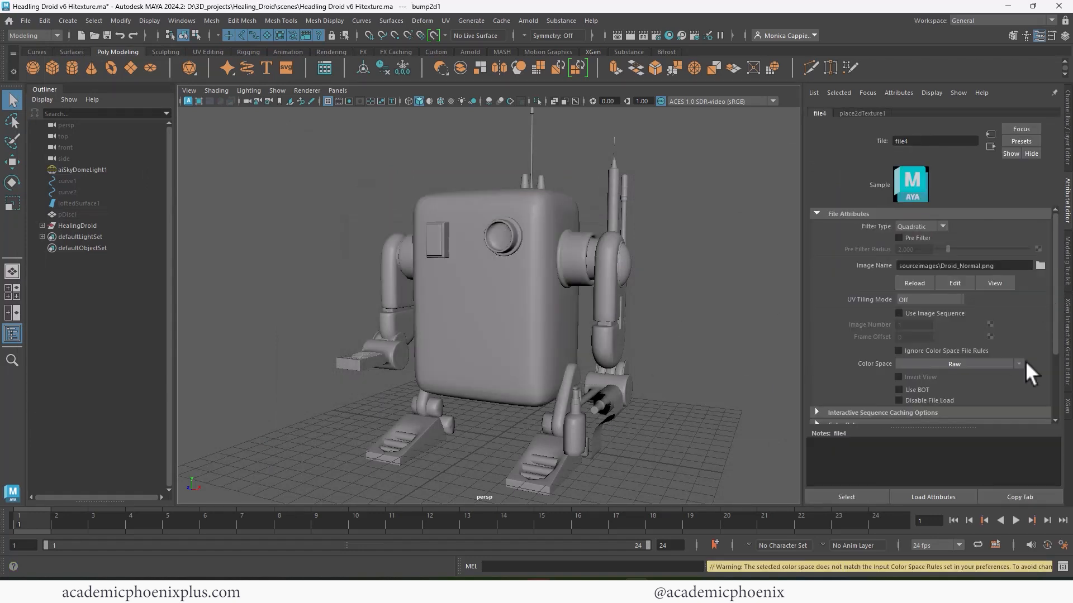
pyautogui.scroll(-3, 1024, 361)
pyautogui.click(868, 334)
pyautogui.scroll(-3, 503, 269)
# - Assign aiStandardSurface1 to the whole droid and display its textures in the viewport
pyautogui.moveTo(342, 136); pyautogui.dragTo(662, 458)
pyautogui.moveTo(573, 258); pyautogui.dragTo(669, 530, button='right')
pyautogui.press('6')
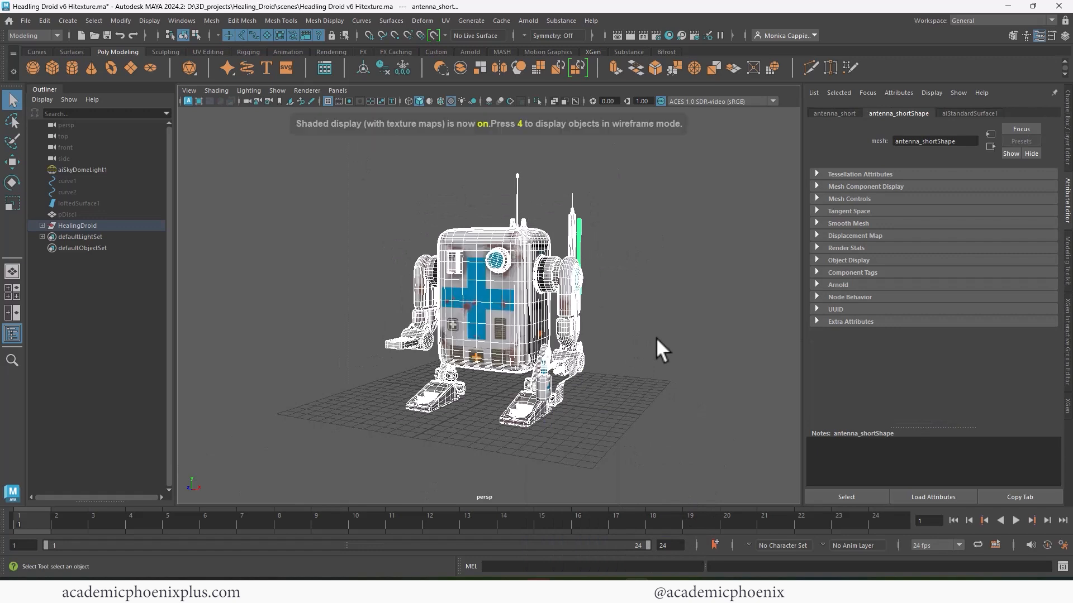
pyautogui.click(646, 336)
pyautogui.keyDown('alt'); pyautogui.moveTo(626, 334); pyautogui.dragTo(701, 313, button='right'); pyautogui.keyUp('alt')
pyautogui.keyDown('alt'); pyautogui.moveTo(701, 312); pyautogui.dragTo(696, 348, button='middle'); pyautogui.keyUp('alt')
pyautogui.keyDown('alt'); pyautogui.moveTo(697, 347); pyautogui.dragTo(692, 352, button='right'); pyautogui.keyUp('alt')
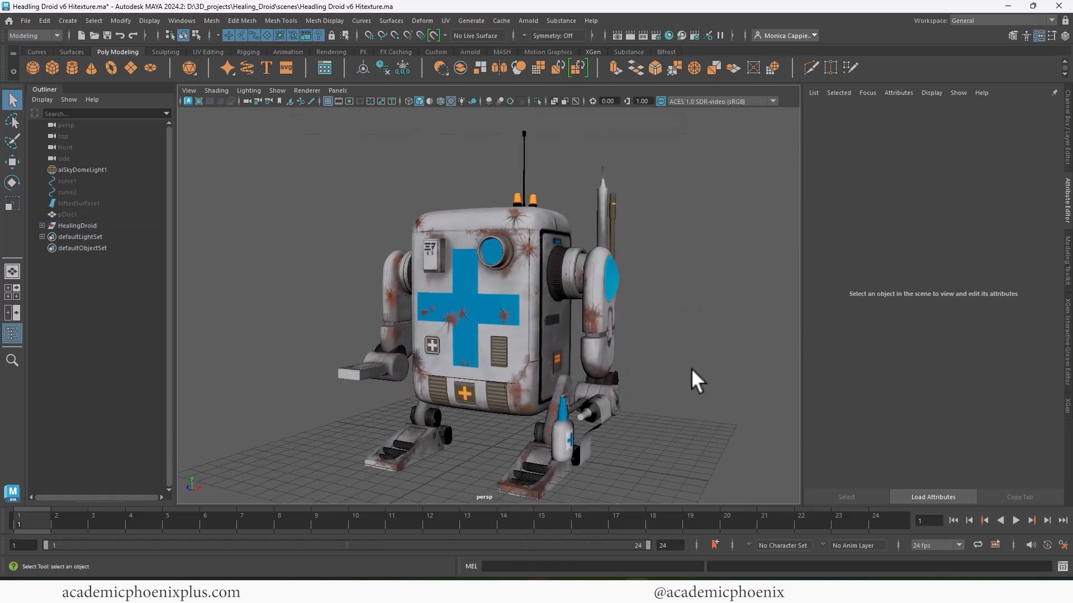
pyautogui.moveTo(682, 342)
pyautogui.keyDown('alt'); pyautogui.mouseDown(button='middle')
pyautogui.moveTo(651, 322)
pyautogui.moveTo(663, 341)
pyautogui.mouseUp(button='middle'); pyautogui.keyUp('alt')
# - Unhide pDisc1 beneath the droid and show it with smooth geometry
pyautogui.click(97, 214)
pyautogui.hotkey('shift', 'h')
pyautogui.press('3')
pyautogui.click(663, 363)
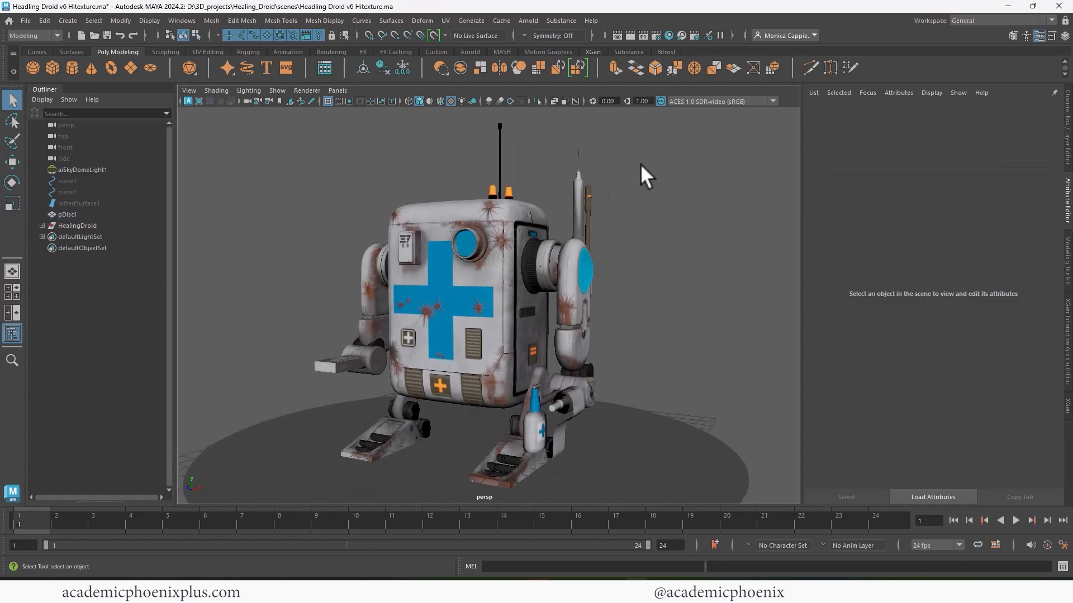
pyautogui.click(528, 21)
# - Add an Arnold Physical Sky light to the droid scene
pyautogui.moveTo(544, 90)
pyautogui.click(674, 146)
pyautogui.keyDown('alt'); pyautogui.moveTo(662, 159); pyautogui.dragTo(634, 124, button='right'); pyautogui.keyUp('alt')
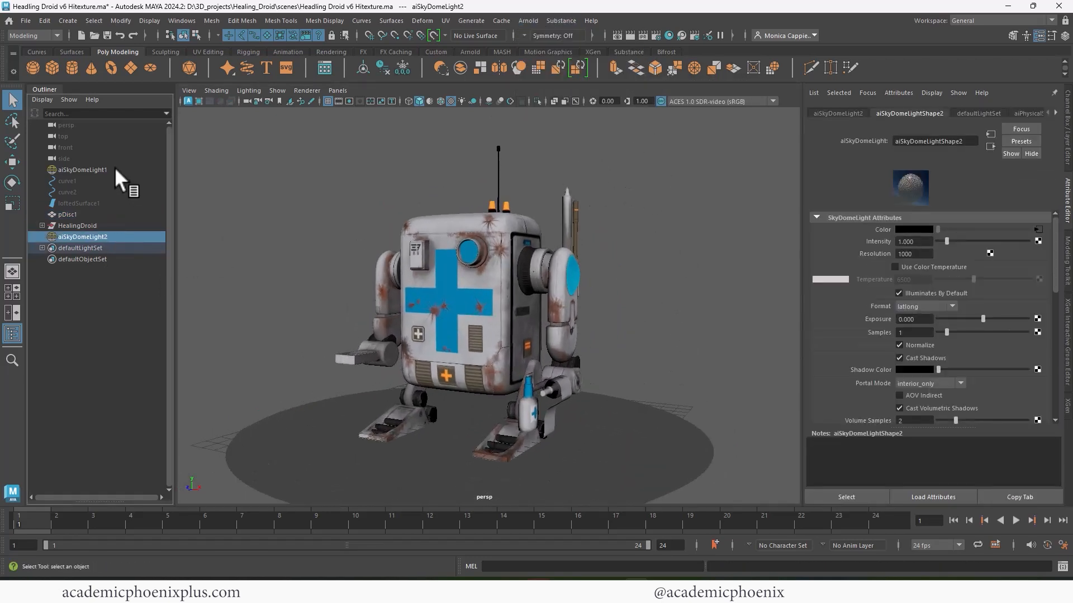
pyautogui.click(82, 169)
pyautogui.click(630, 35)
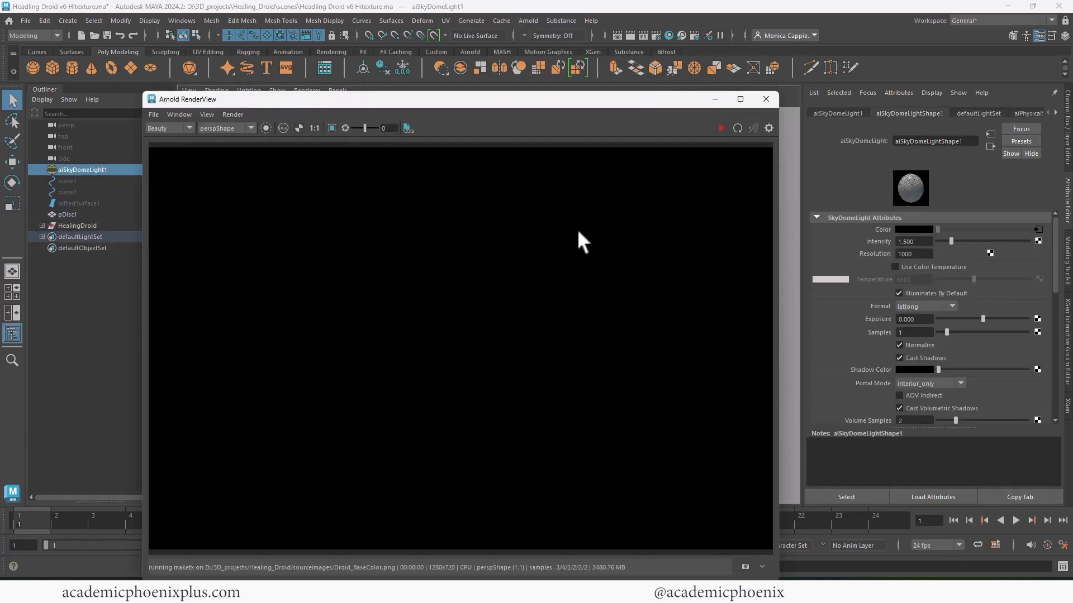
pyautogui.click(766, 99)
# - In Render Settings, pick a smaller Image Size preset and lower Camera AA and Diffuse samples to 2
pyautogui.click(655, 37)
pyautogui.moveTo(481, 287); pyautogui.dragTo(481, 383)
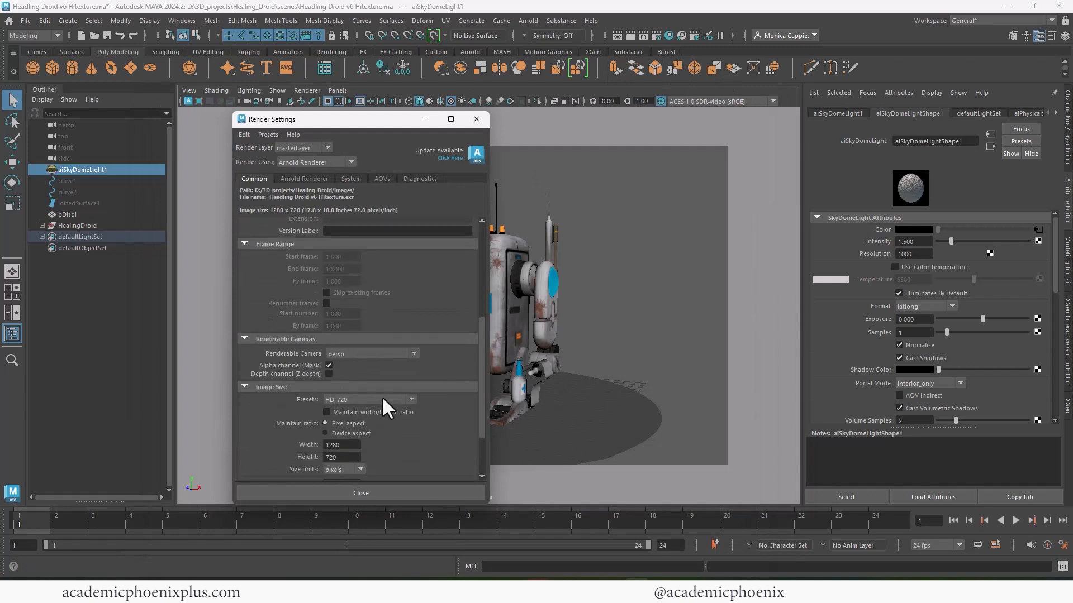
pyautogui.click(381, 399)
pyautogui.click(366, 430)
pyautogui.click(476, 119)
pyautogui.click(655, 36)
pyautogui.click(305, 178)
pyautogui.moveTo(430, 238); pyautogui.dragTo(386, 250)
pyautogui.click(477, 119)
# - Test-render the droid in Arnold RenderView, then delete the old skydome light
pyautogui.click(630, 36)
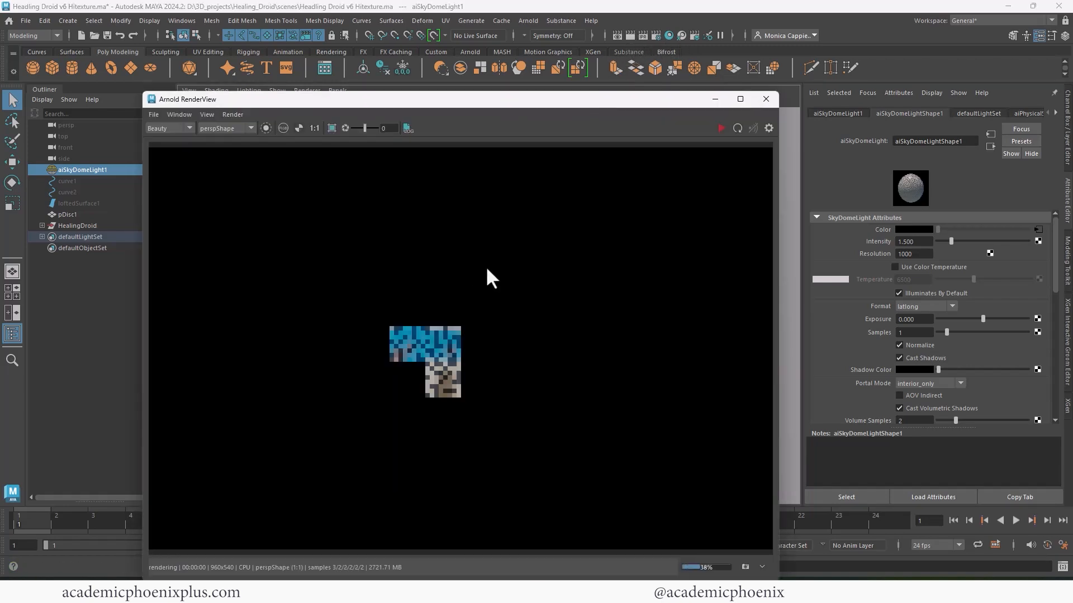
pyautogui.click(741, 99)
pyautogui.moveTo(957, 14); pyautogui.dragTo(651, 78)
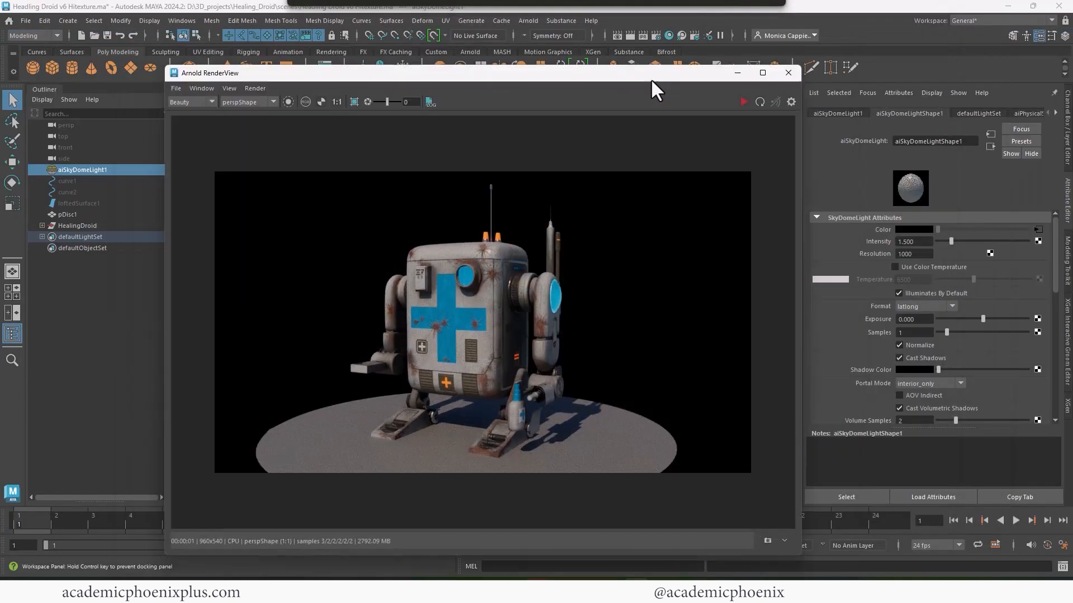
pyautogui.click(788, 73)
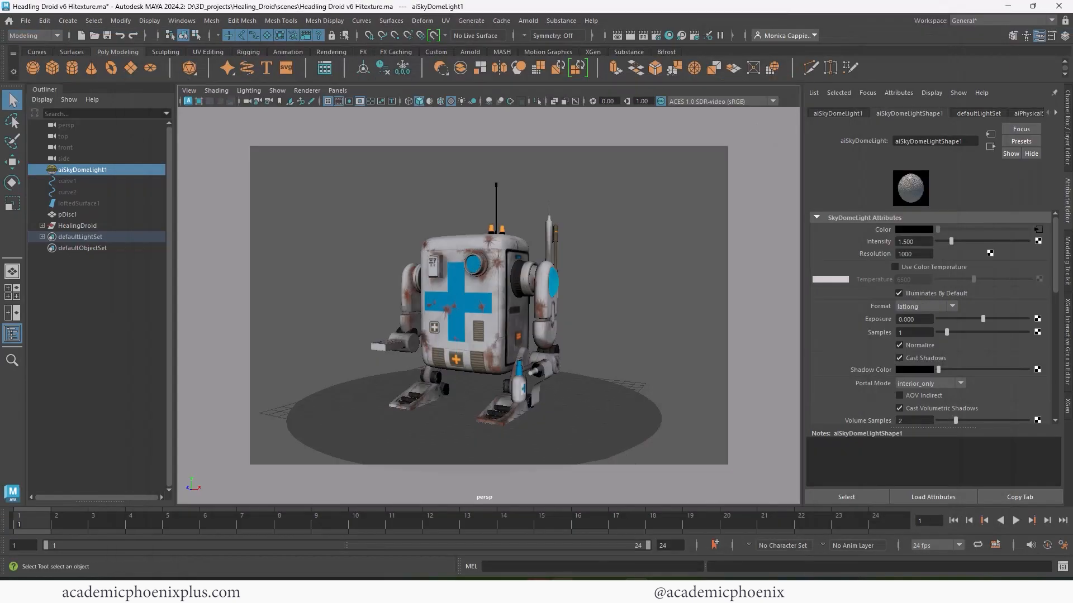
pyautogui.press('Delete')
pyautogui.click(528, 20)
# - Add a new skydome light textured with kiara_1_dawn_2k.hdr and test-render it
pyautogui.moveTo(558, 83)
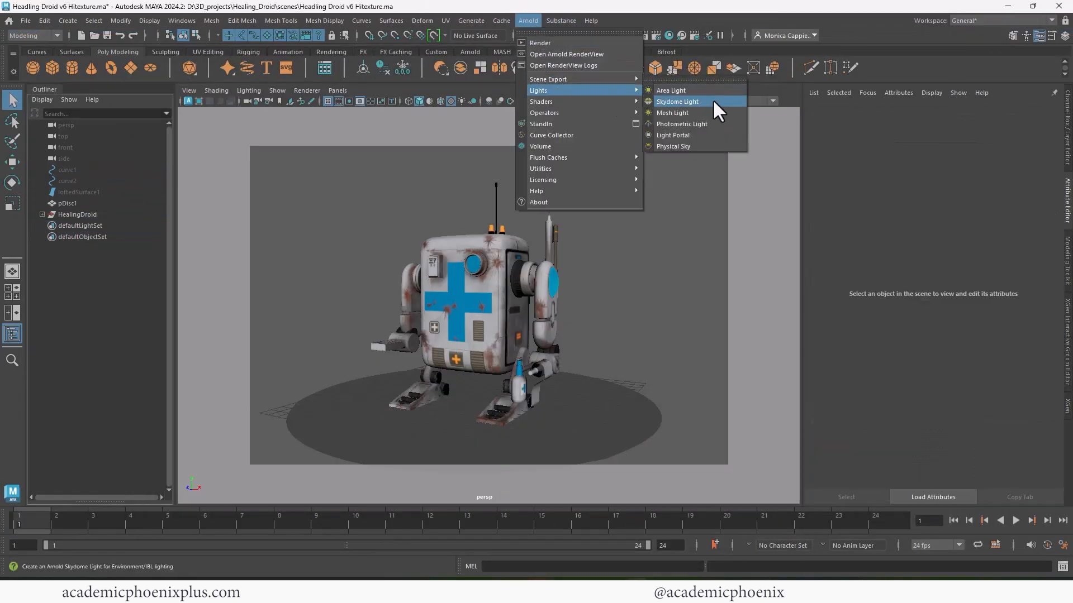
pyautogui.click(713, 102)
pyautogui.click(1038, 229)
pyautogui.click(475, 293)
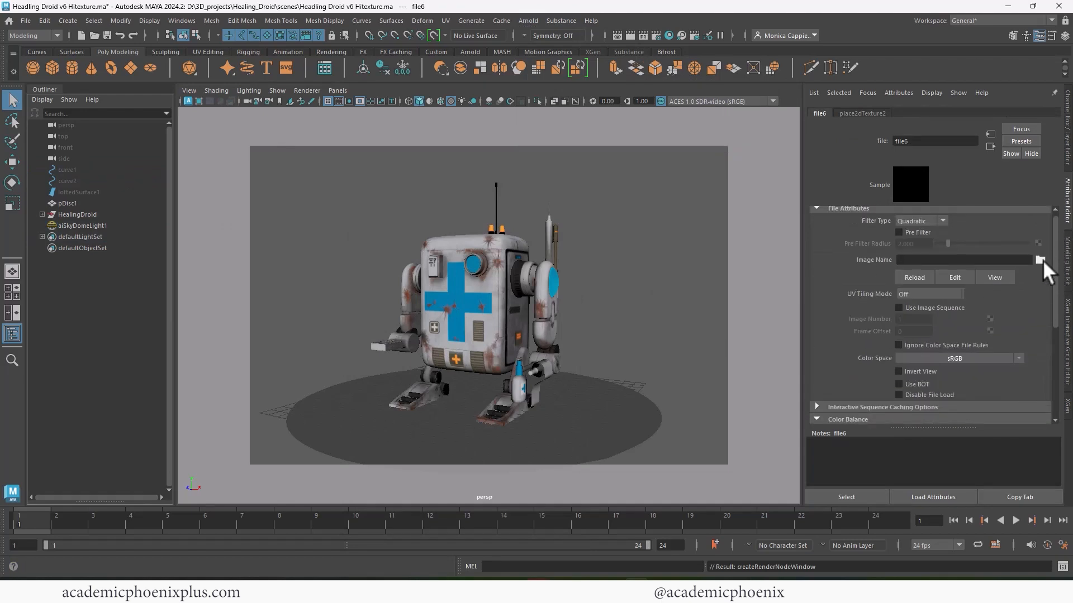
pyautogui.click(1041, 260)
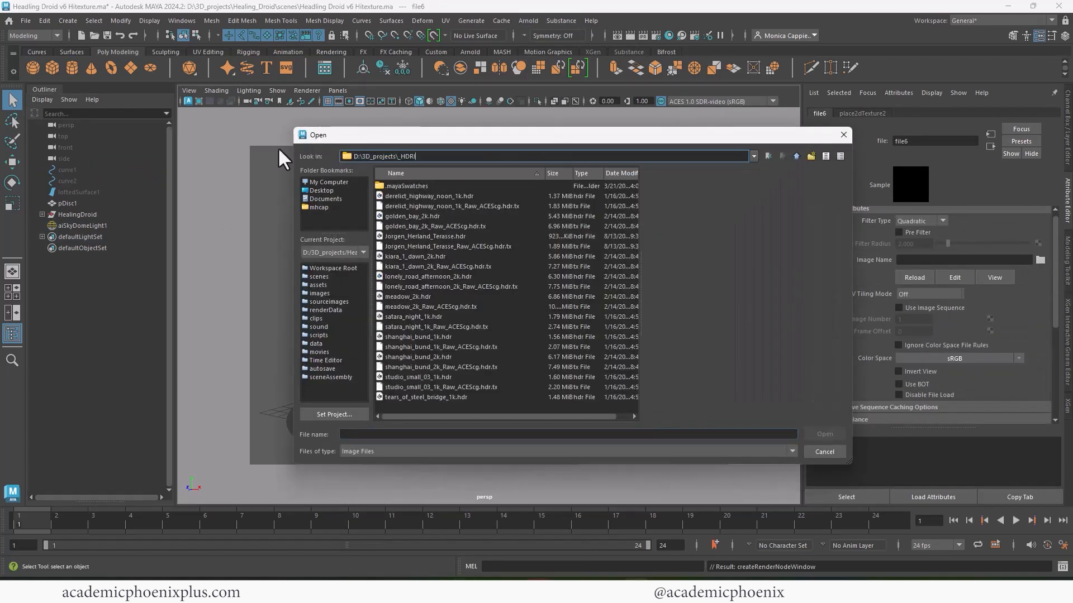
pyautogui.click(447, 196)
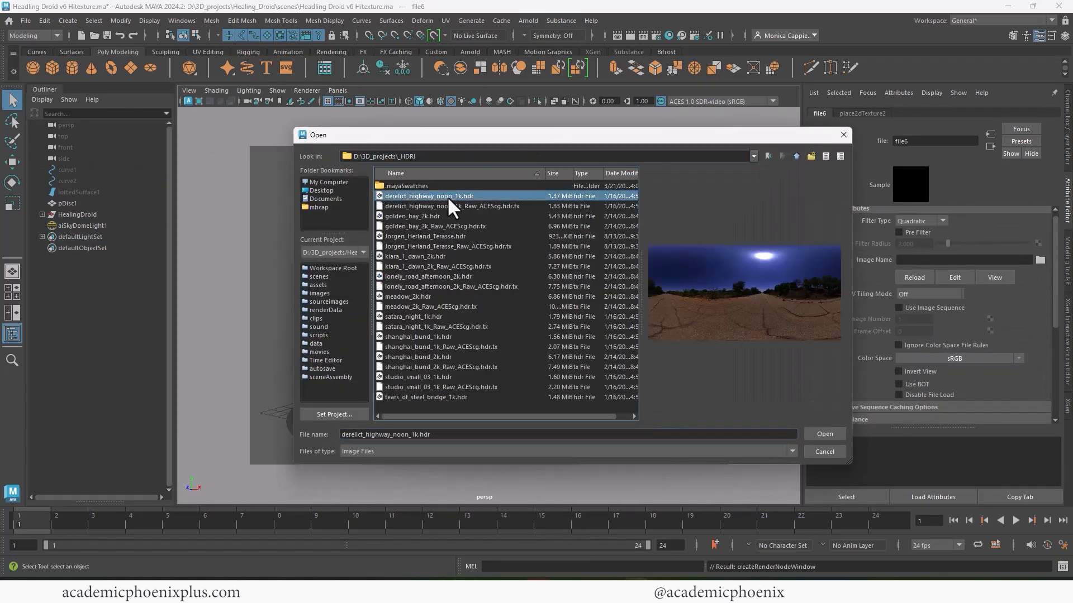
pyautogui.click(428, 217)
pyautogui.click(430, 236)
pyautogui.doubleClick(426, 255)
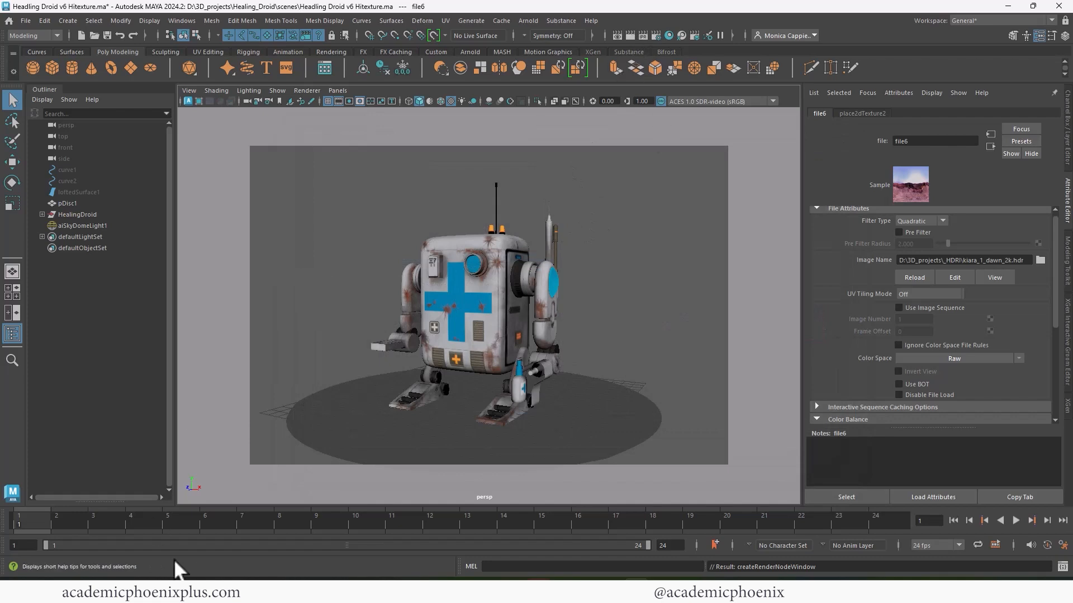
pyautogui.click(629, 35)
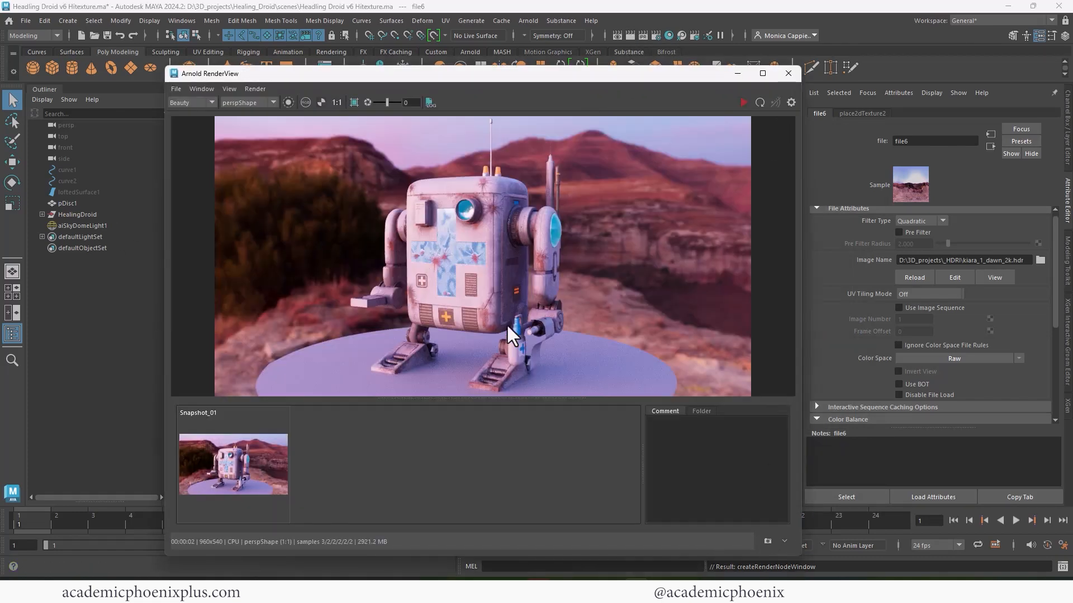
# - Try derelict_highway_noon_1k, golden_bay_2k and kiara_1_dawn_2k HDRIs on the sky dome
pyautogui.click(1040, 259)
pyautogui.doubleClick(445, 196)
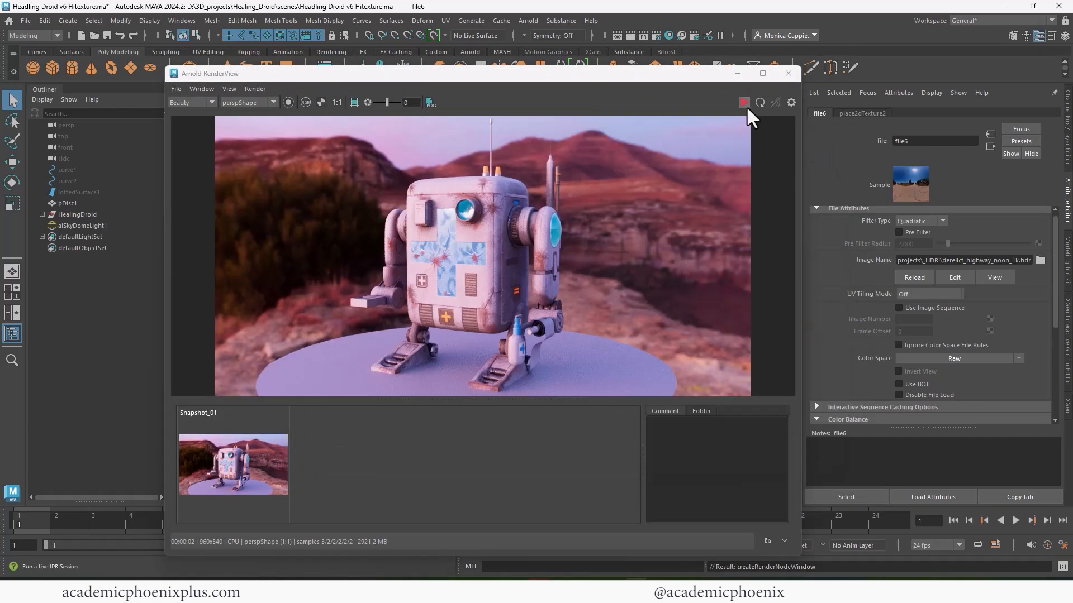
pyautogui.click(743, 102)
pyautogui.click(1041, 260)
pyautogui.doubleClick(411, 215)
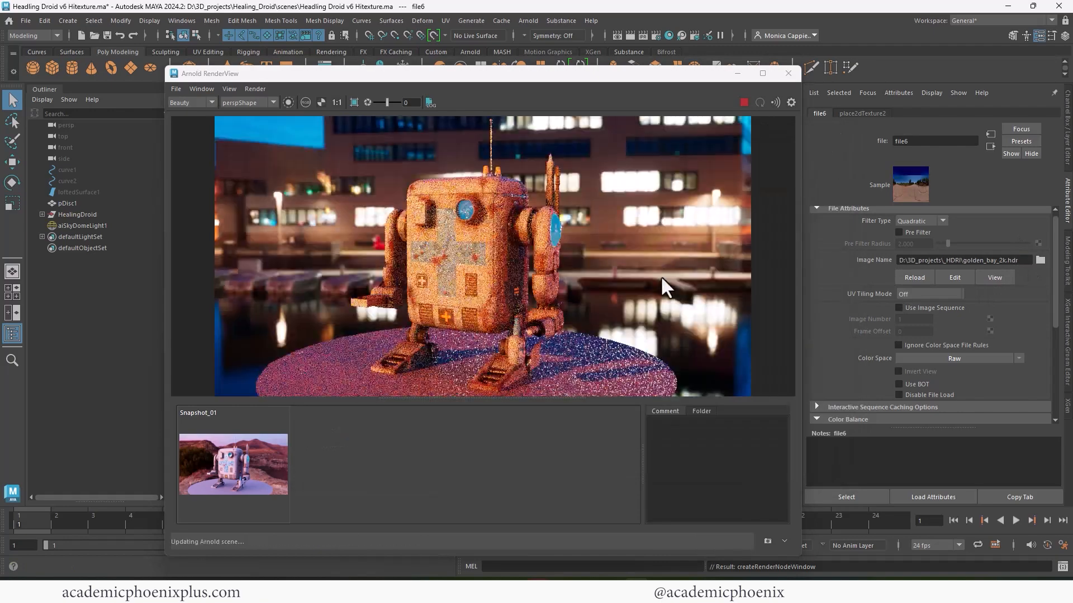
pyautogui.click(1040, 260)
pyautogui.doubleClick(442, 257)
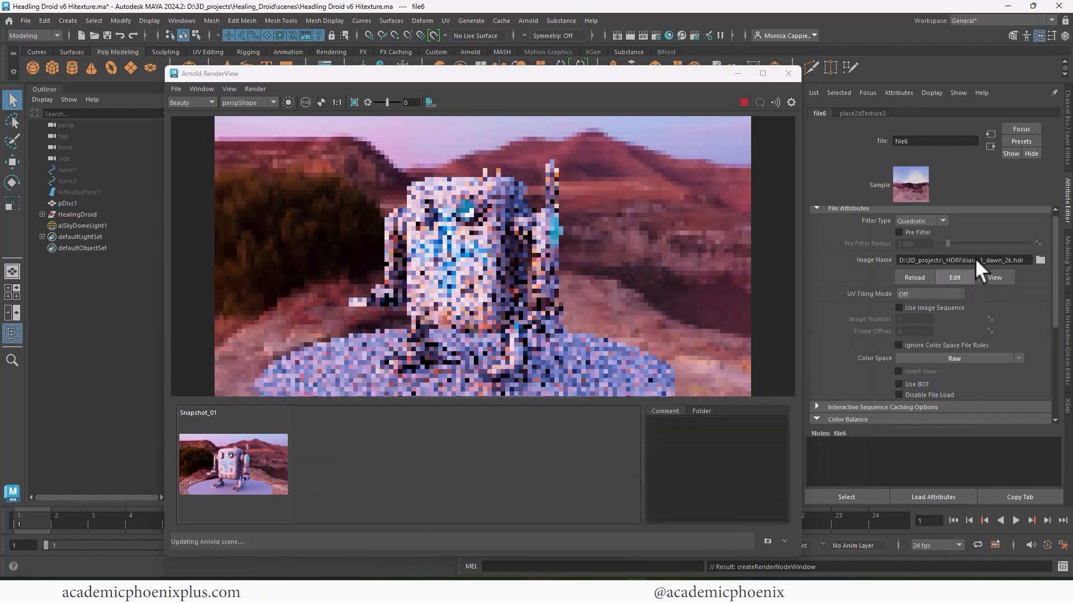
# - Try lonely_road_afternoon_2k, meadow_2k and satara_night_1k, settling on shanghai_bund_1k.hdr
pyautogui.click(1041, 260)
pyautogui.click(426, 276)
pyautogui.doubleClick(426, 276)
pyautogui.click(1040, 260)
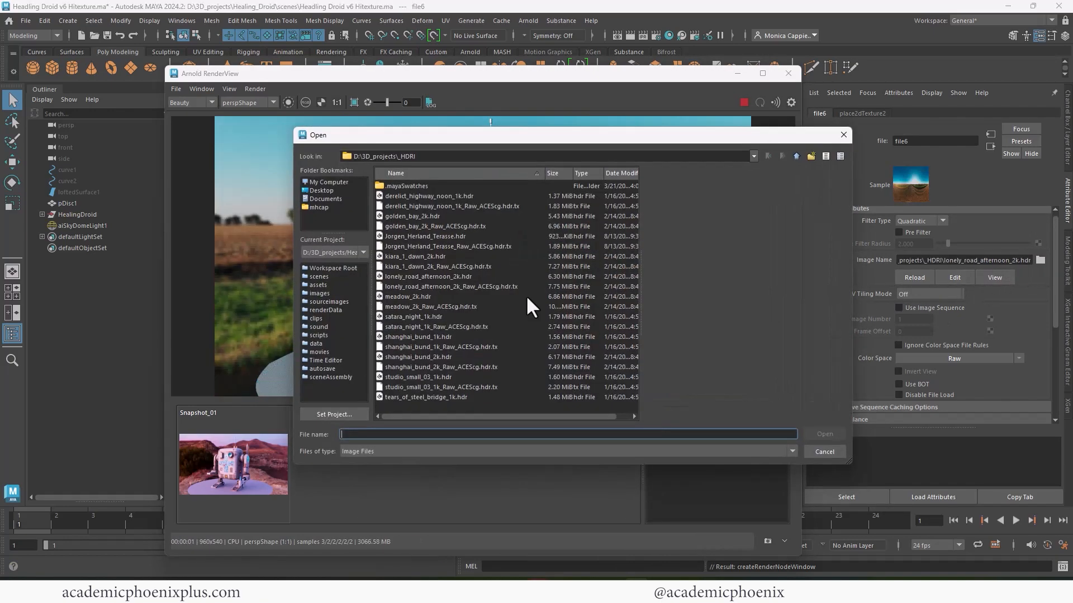
pyautogui.doubleClick(525, 297)
pyautogui.click(1040, 260)
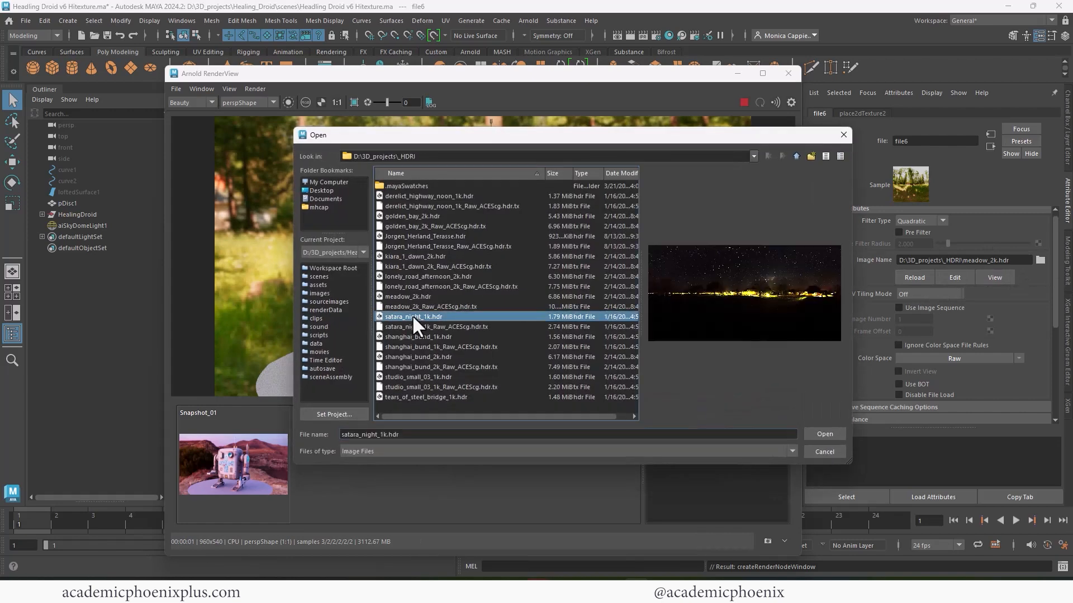
pyautogui.doubleClick(414, 316)
pyautogui.click(1041, 260)
pyautogui.doubleClick(418, 337)
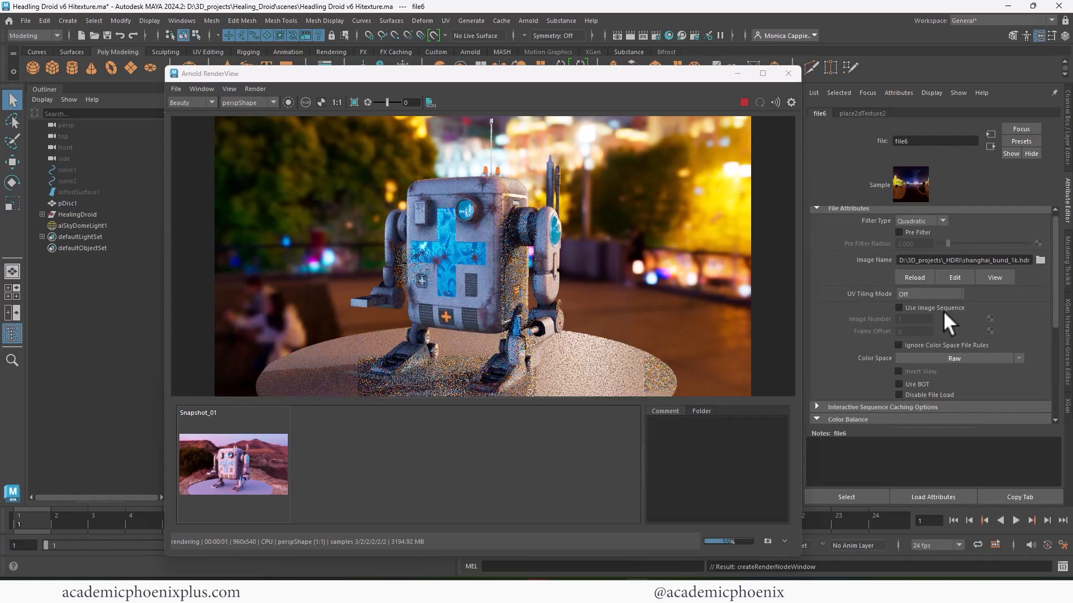
pyautogui.click(737, 74)
# - Rotate aiSkyDomeLight1 in Y to reframe the city lights behind the droid
pyautogui.click(699, 262)
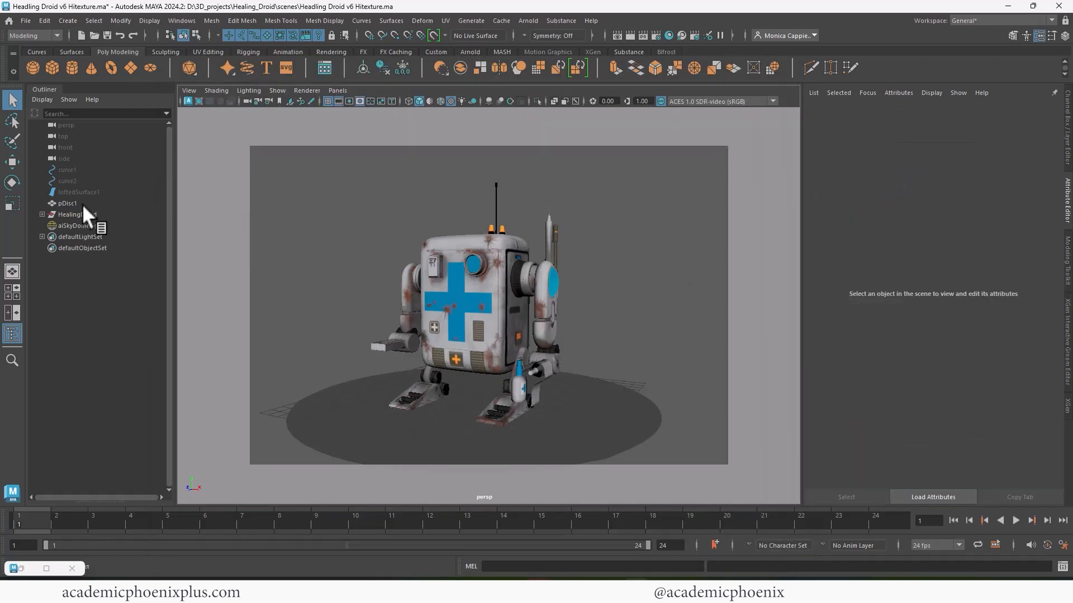
pyautogui.click(83, 226)
pyautogui.press('e')
pyautogui.moveTo(482, 411); pyautogui.dragTo(435, 404)
pyautogui.click(39, 567)
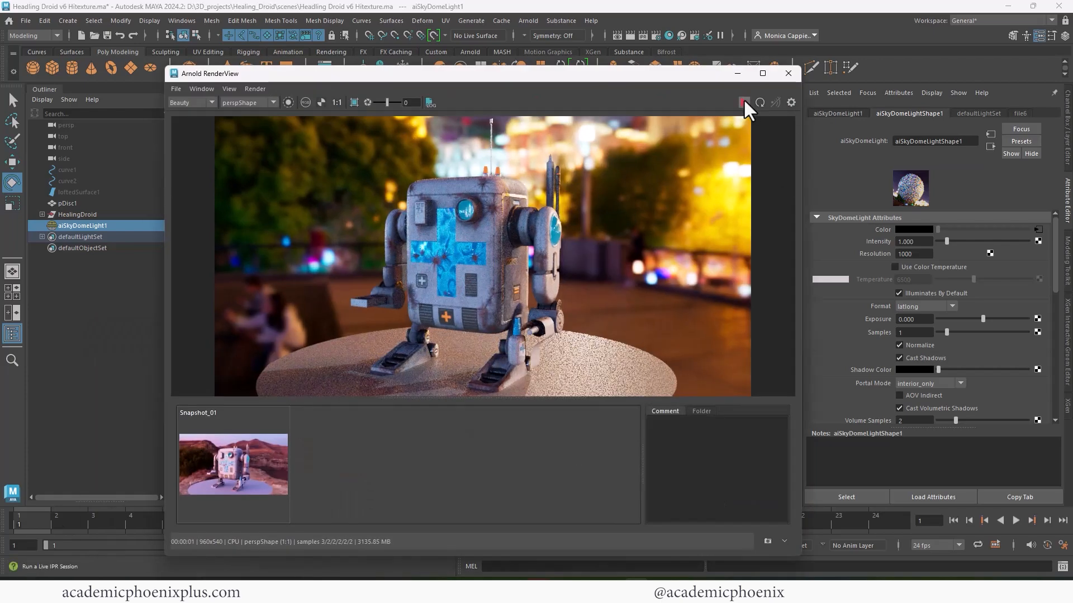
pyautogui.click(744, 102)
pyautogui.moveTo(665, 77); pyautogui.dragTo(931, 81)
pyautogui.moveTo(570, 78); pyautogui.dragTo(701, 77)
pyautogui.moveTo(505, 409); pyautogui.dragTo(655, 430)
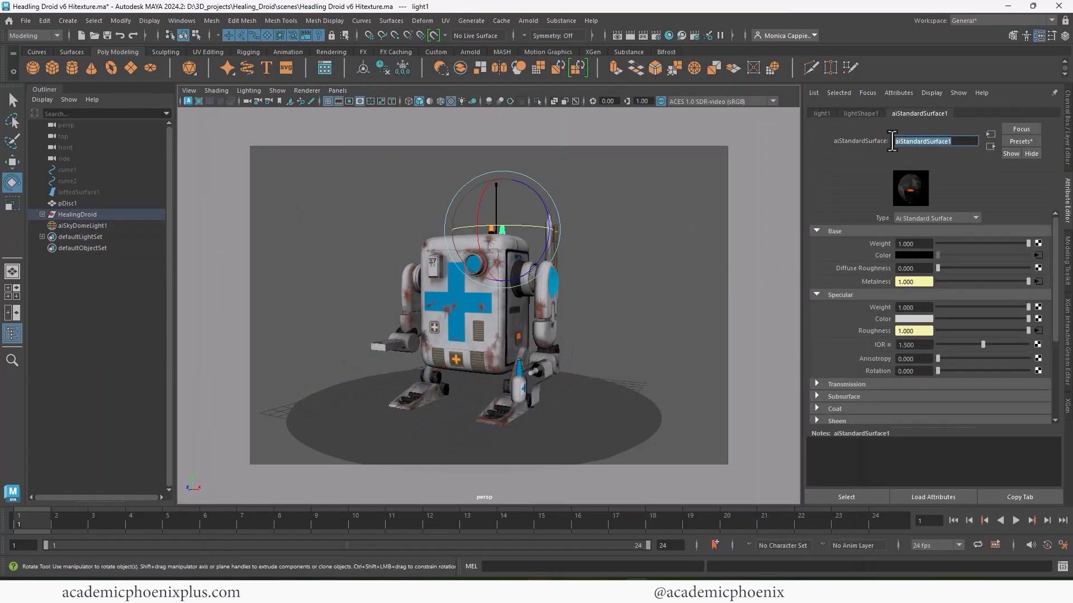
# - Rename the shader droid_Shader and set the Droid_Emissive map's colour space to Raw
pyautogui.write('droid_Shader')
pyautogui.press('Return')
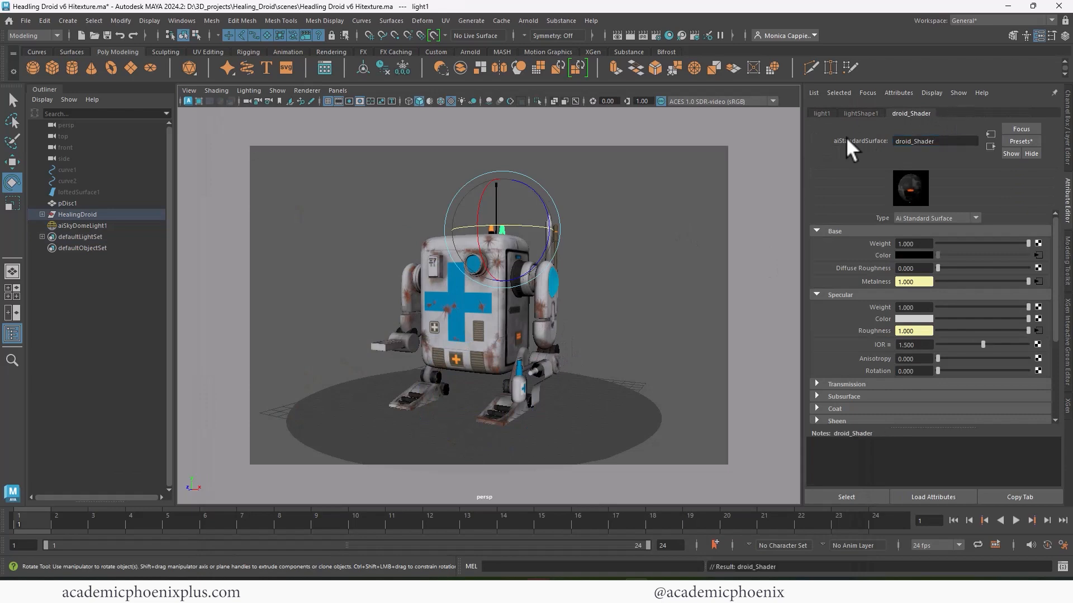
pyautogui.scroll(-4, 1051, 347)
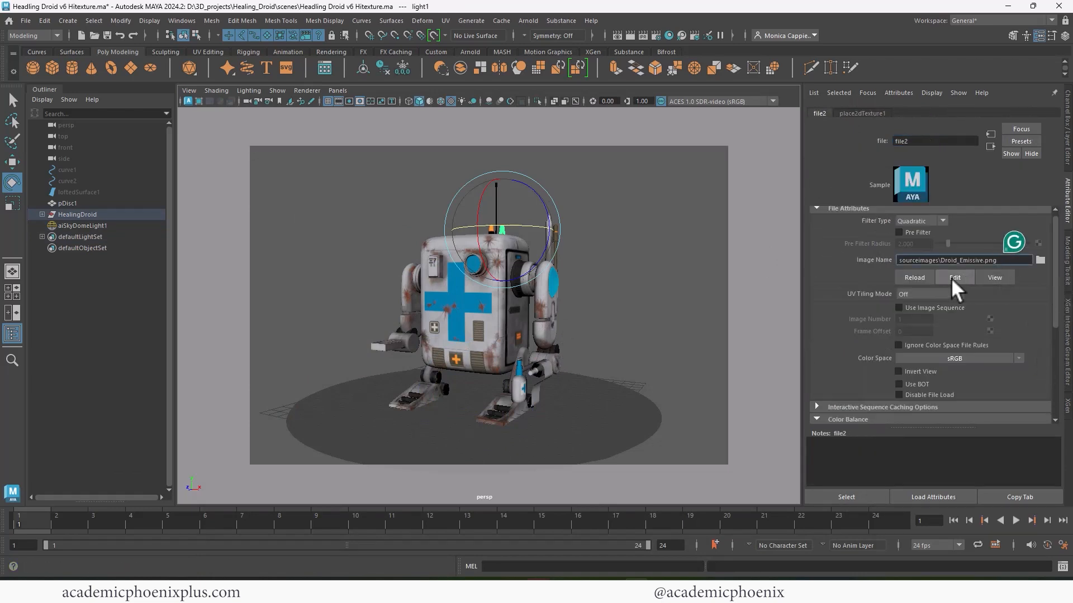
pyautogui.click(995, 278)
pyautogui.click(1018, 357)
pyautogui.click(1019, 361)
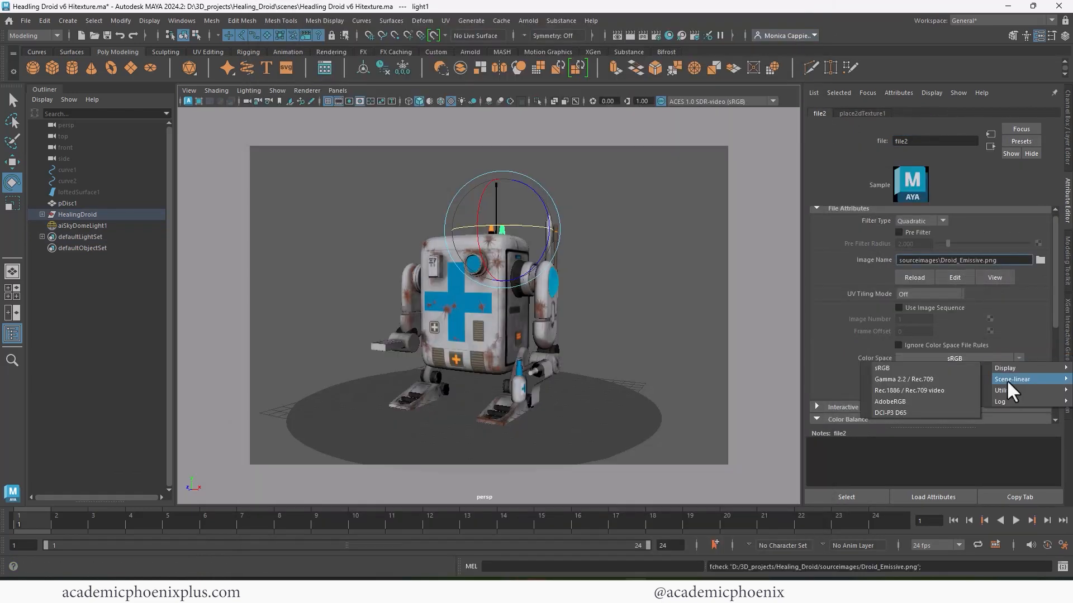
pyautogui.moveTo(1007, 390)
pyautogui.click(939, 390)
pyautogui.click(991, 147)
# - Snapshot the current render and raise droid_Shader's Emission Weight to 2
pyautogui.click(619, 35)
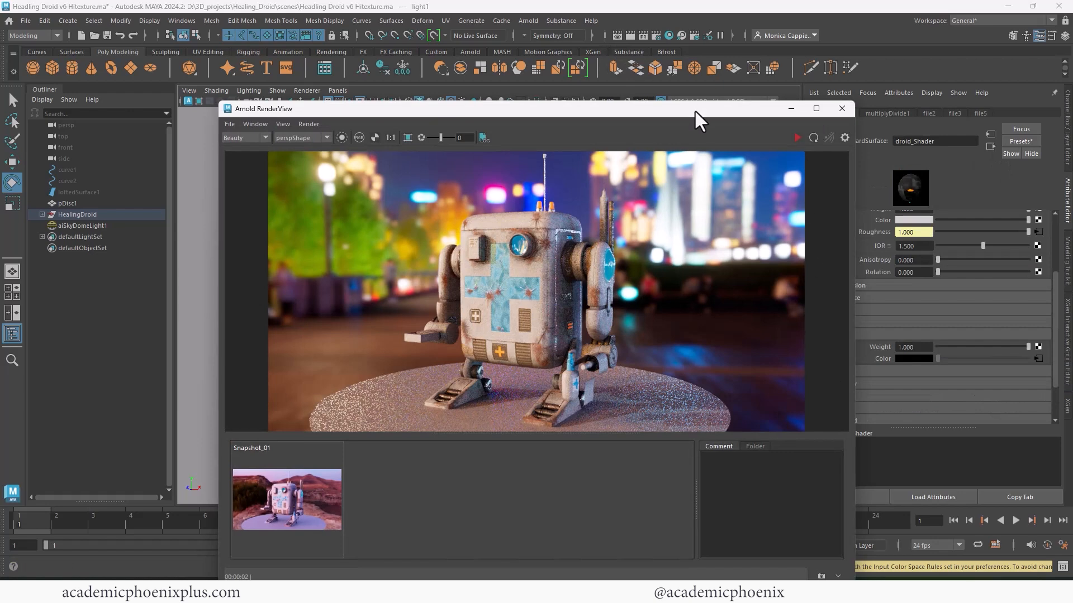
pyautogui.moveTo(695, 111); pyautogui.dragTo(642, 59)
pyautogui.click(766, 523)
pyautogui.click(742, 84)
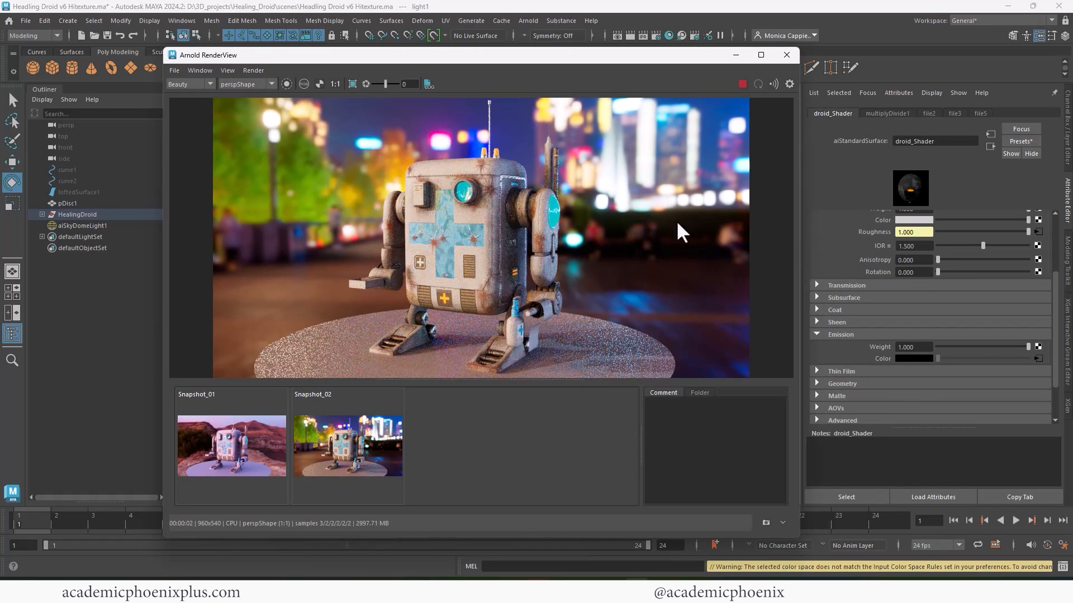
pyautogui.doubleClick(914, 347)
pyautogui.write('2')
pyautogui.press('Return')
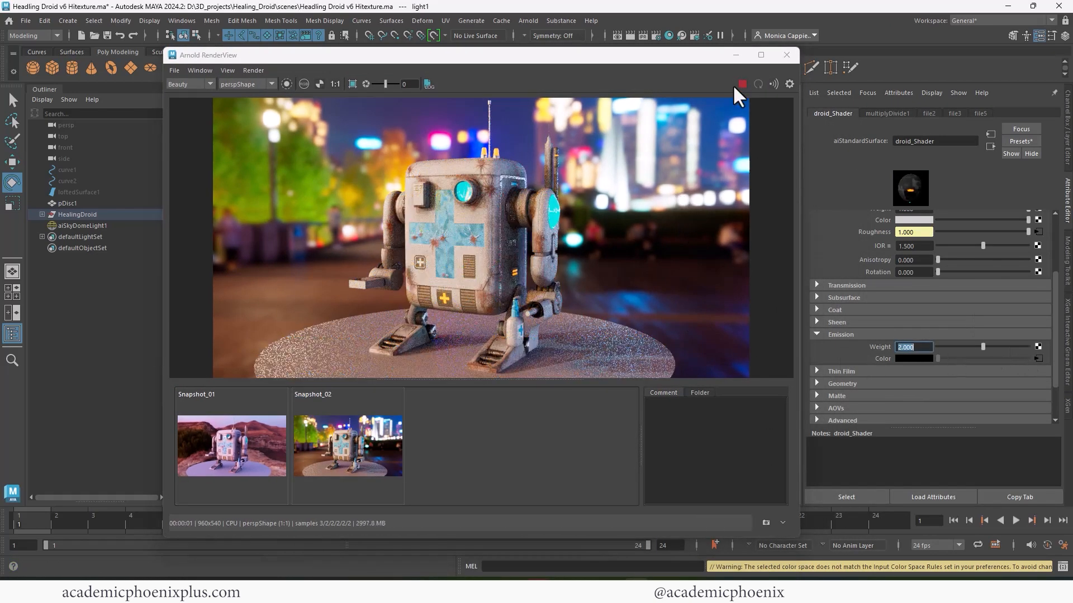
pyautogui.click(736, 55)
pyautogui.click(593, 253)
pyautogui.click(119, 216)
pyautogui.click(120, 223)
# - Keep the sky dome light intensity at 1.000 and raise its samples from 1 to 3
pyautogui.click(1067, 130)
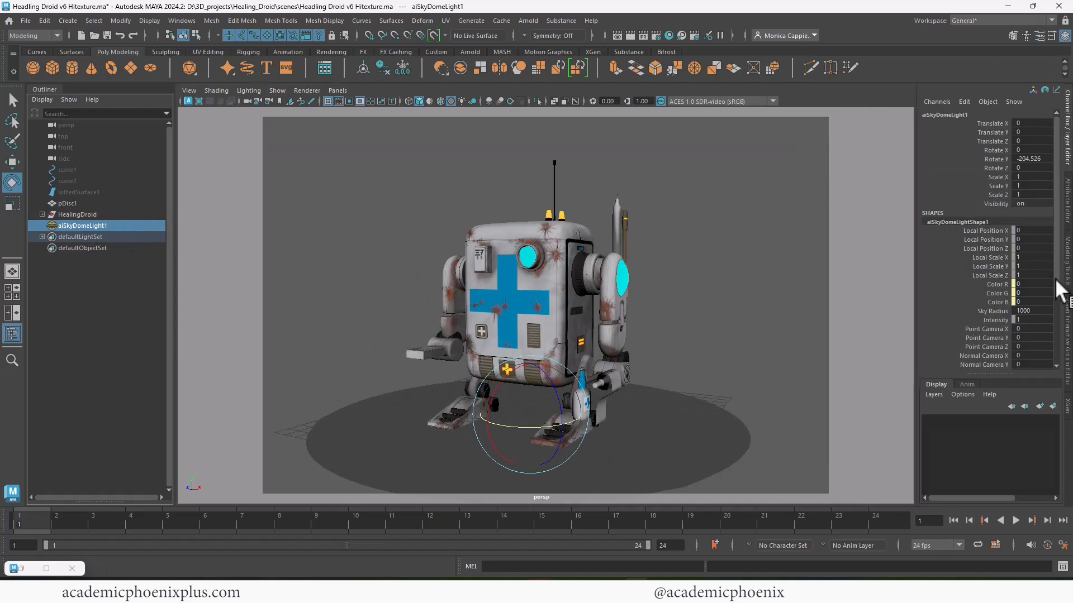
pyautogui.hotkey('ctrl', 'a')
pyautogui.click(910, 114)
pyautogui.moveTo(1054, 272); pyautogui.dragTo(1050, 244)
pyautogui.click(914, 242)
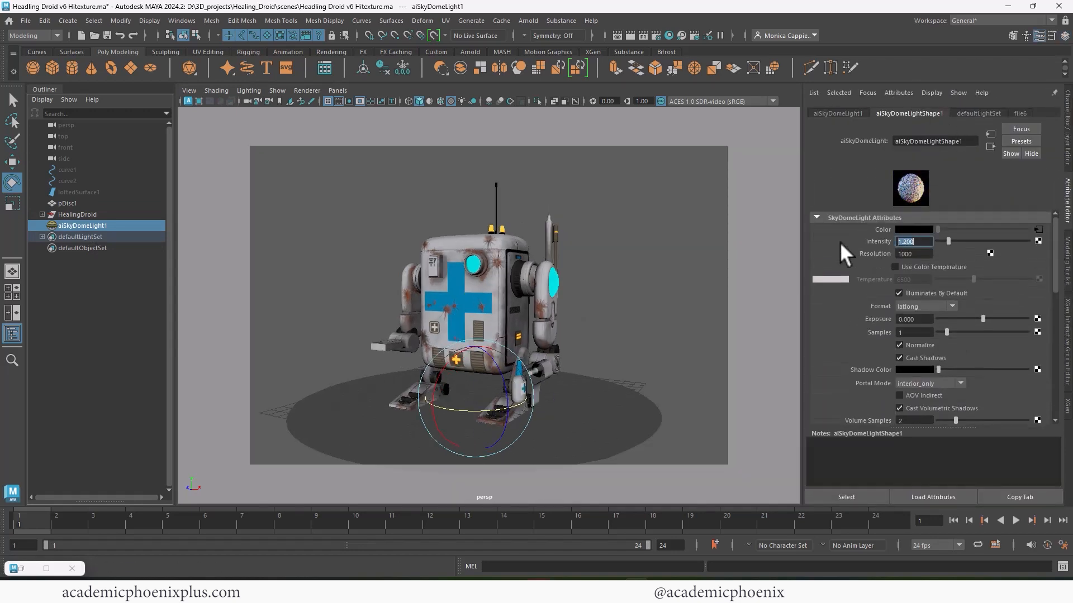
pyautogui.moveTo(947, 332); pyautogui.dragTo(964, 331)
# - Bring the Arnold render window back and reposition and resize it
pyautogui.click(21, 568)
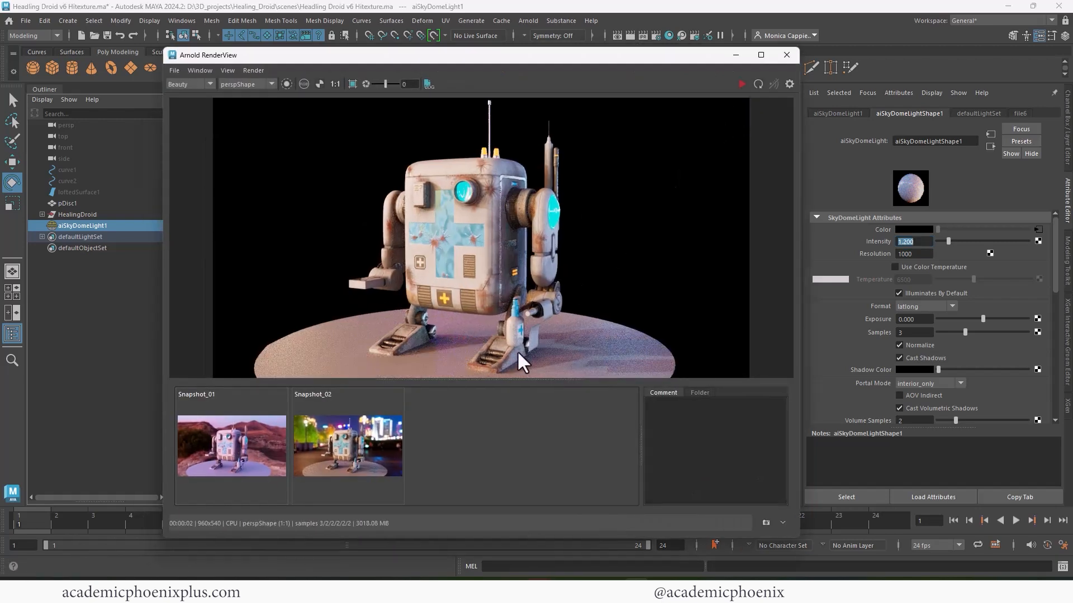
pyautogui.moveTo(662, 59); pyautogui.dragTo(587, 133)
pyautogui.click(707, 124)
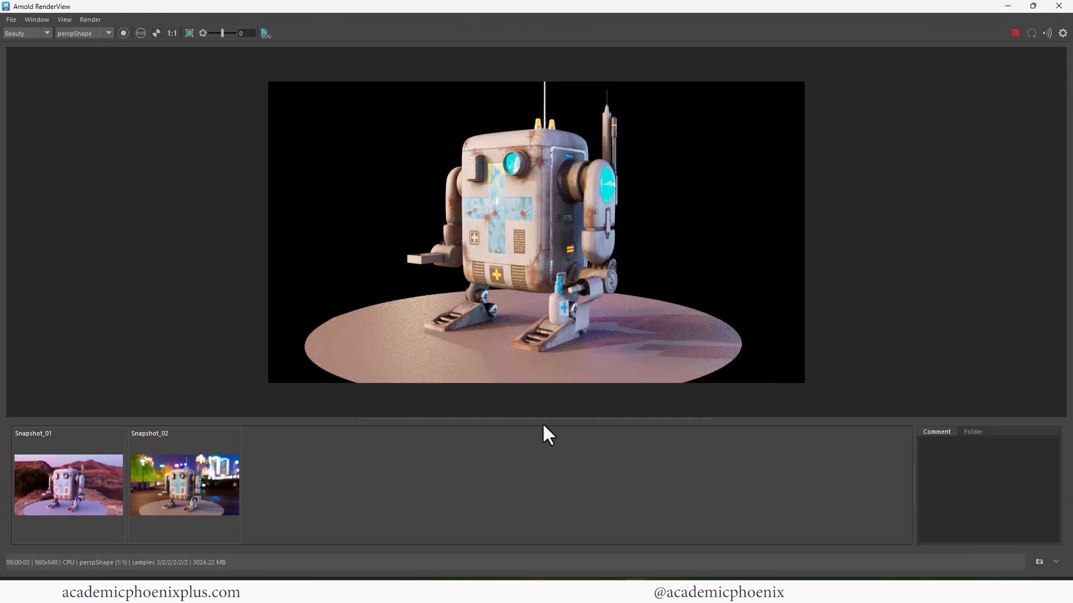
pyautogui.moveTo(802, 8); pyautogui.dragTo(392, 78)
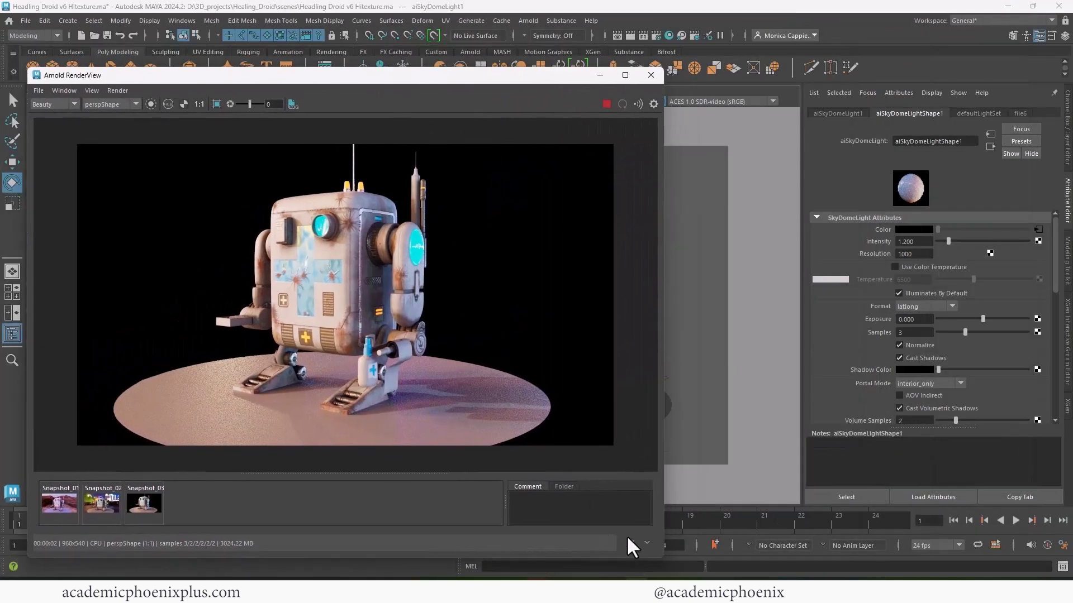
# - Load Jorgen_Herland_Terasse.hdr as the dome environment and compare the render against Snapshot_03
pyautogui.click(1038, 229)
pyautogui.click(1041, 261)
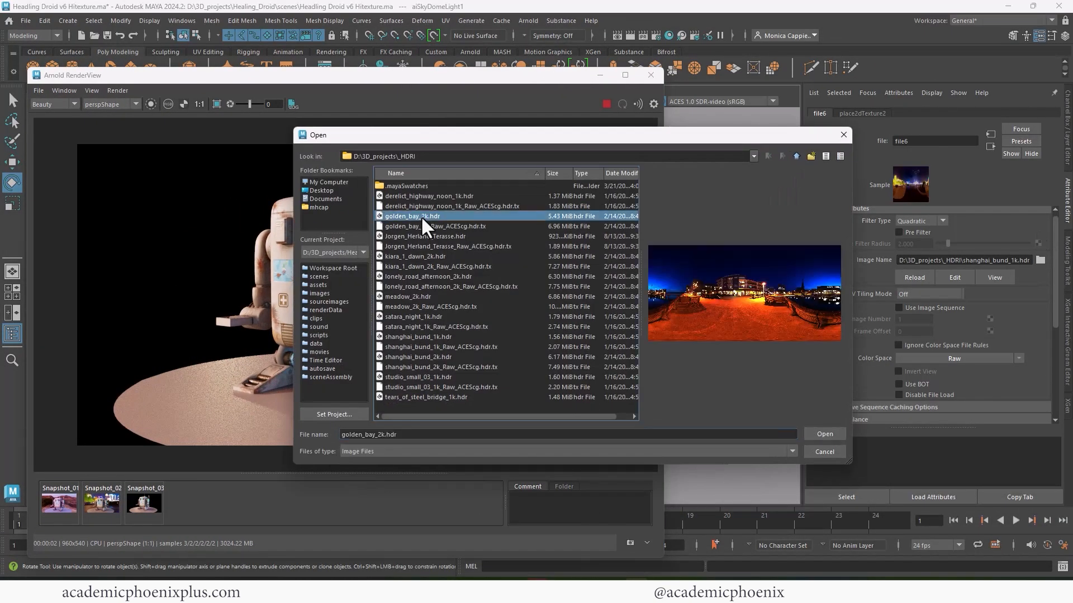
pyautogui.doubleClick(421, 235)
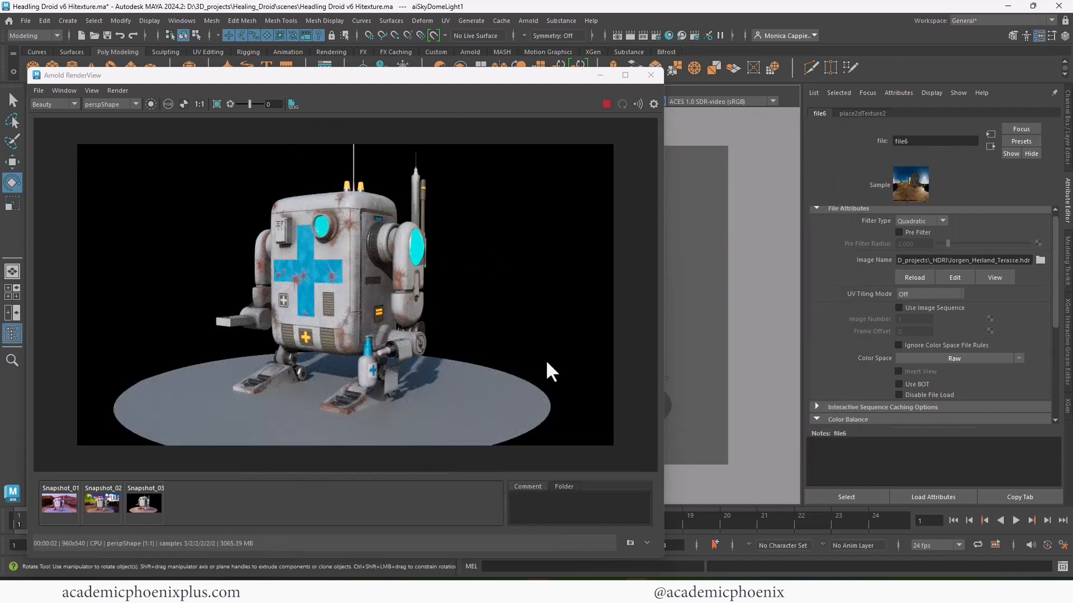
pyautogui.click(144, 510)
pyautogui.click(143, 511)
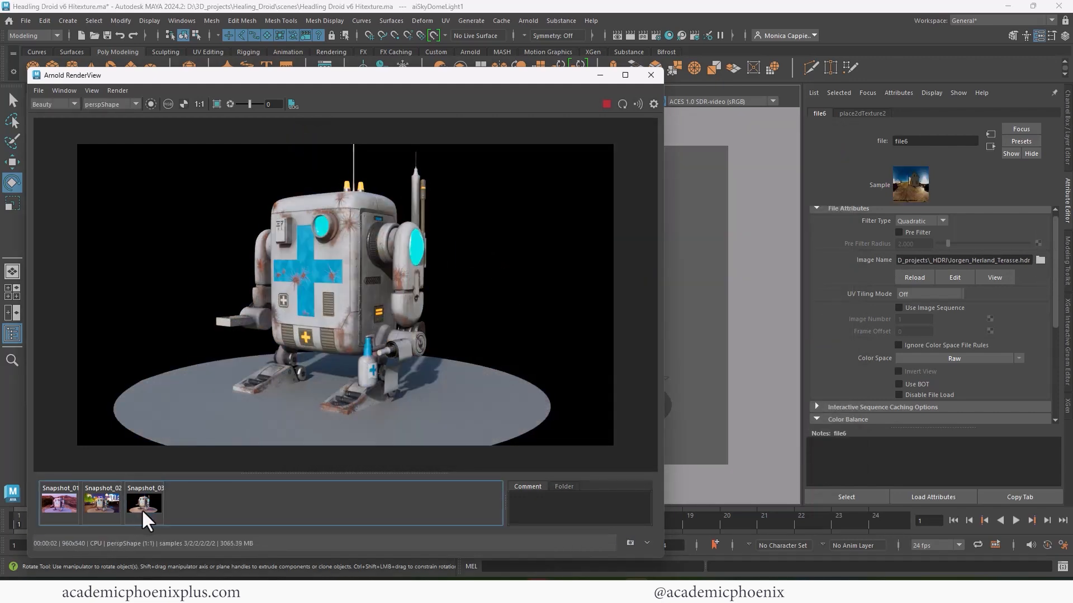
pyautogui.click(143, 510)
pyautogui.click(143, 511)
pyautogui.click(143, 510)
pyautogui.click(143, 509)
# - Try tears_of_steel_bridge_1k.hdr and studio_small_03_1k.hdr, then settle on shanghai_bund_2k.hdr for the dome
pyautogui.click(1041, 259)
pyautogui.doubleClick(419, 390)
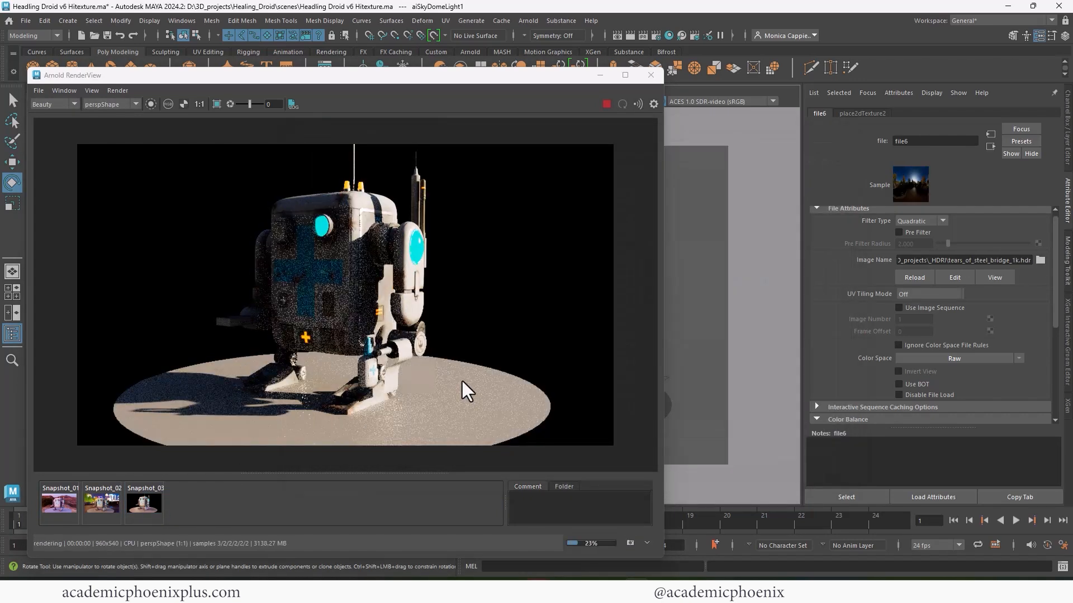
pyautogui.click(1040, 259)
pyautogui.doubleClick(416, 377)
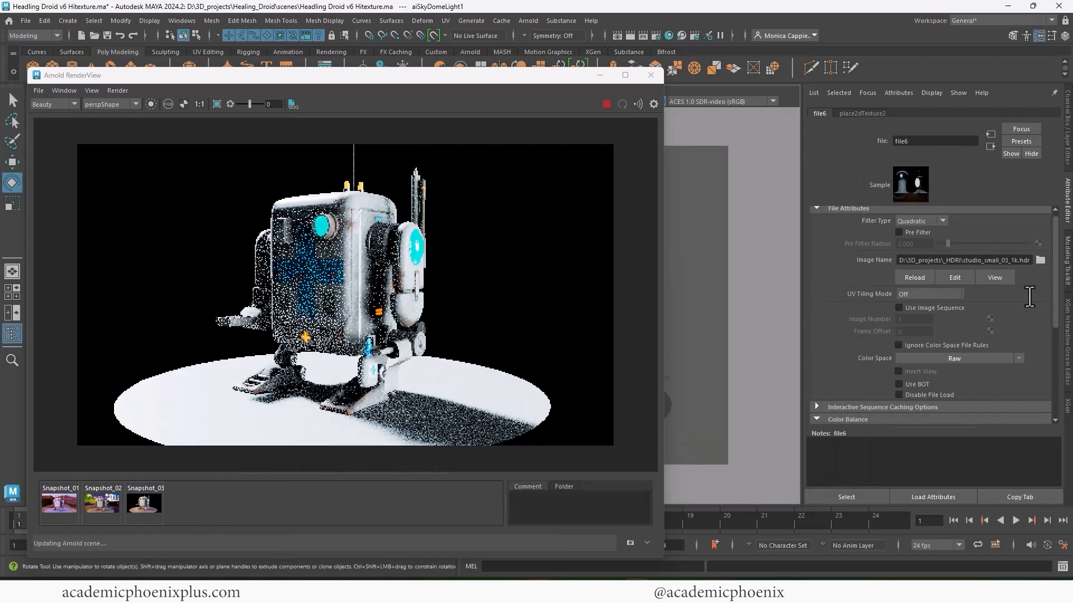
pyautogui.click(1040, 260)
pyautogui.click(426, 356)
pyautogui.doubleClick(417, 357)
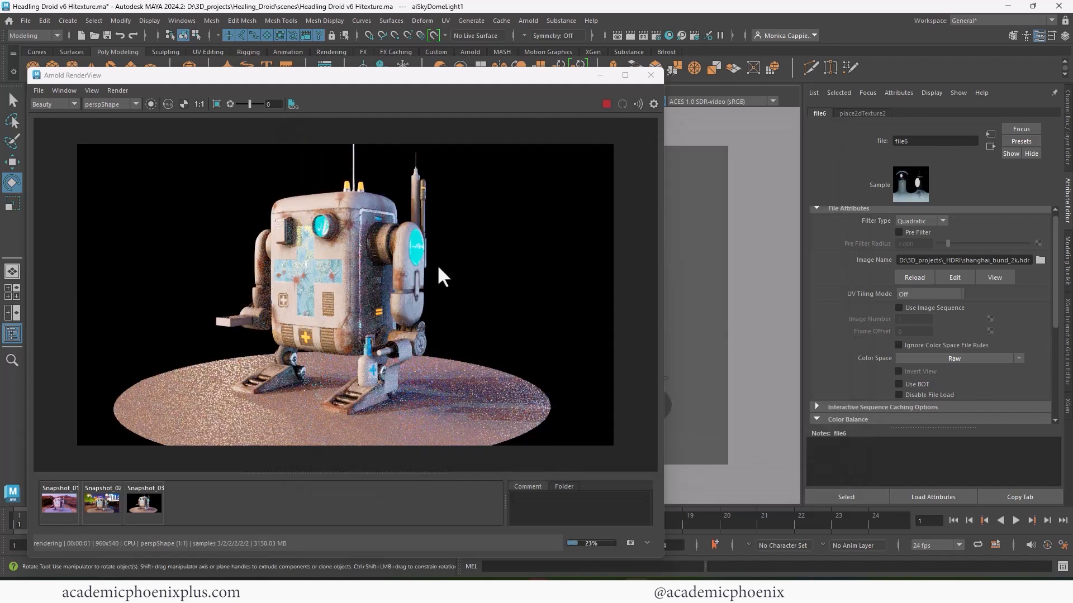
pyautogui.click(991, 147)
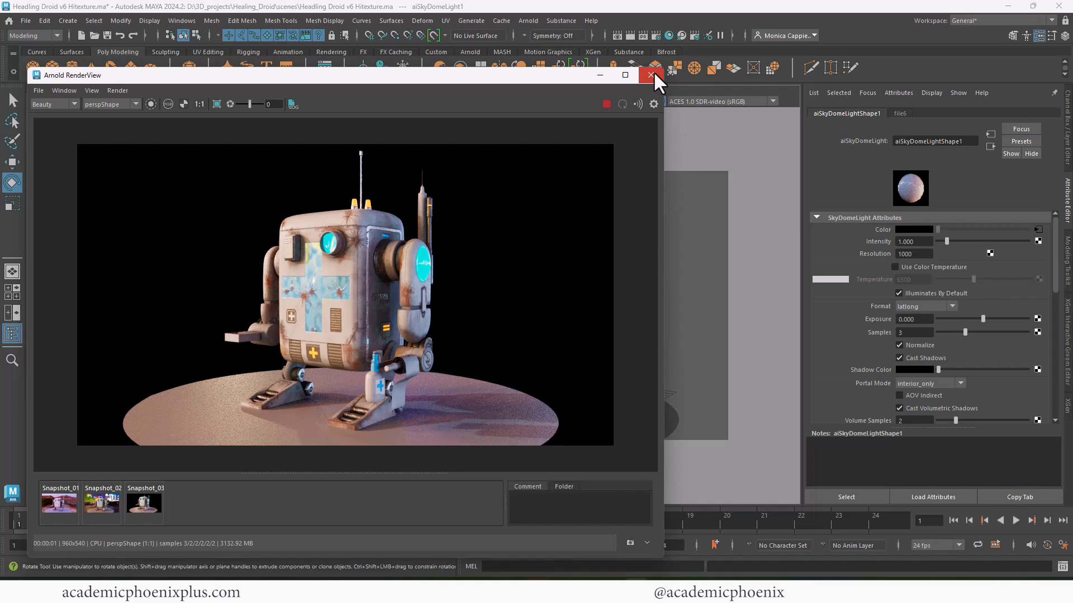
# - Raise Arnold Transmission samples from 2 to 4 and turn on adaptive sampling
pyautogui.click(651, 75)
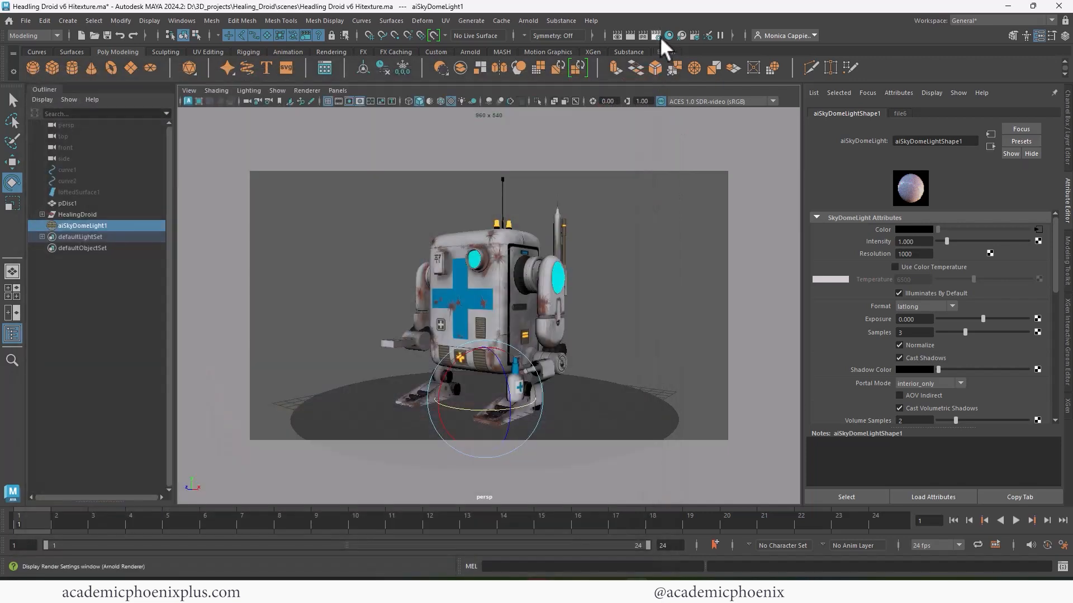
pyautogui.click(660, 37)
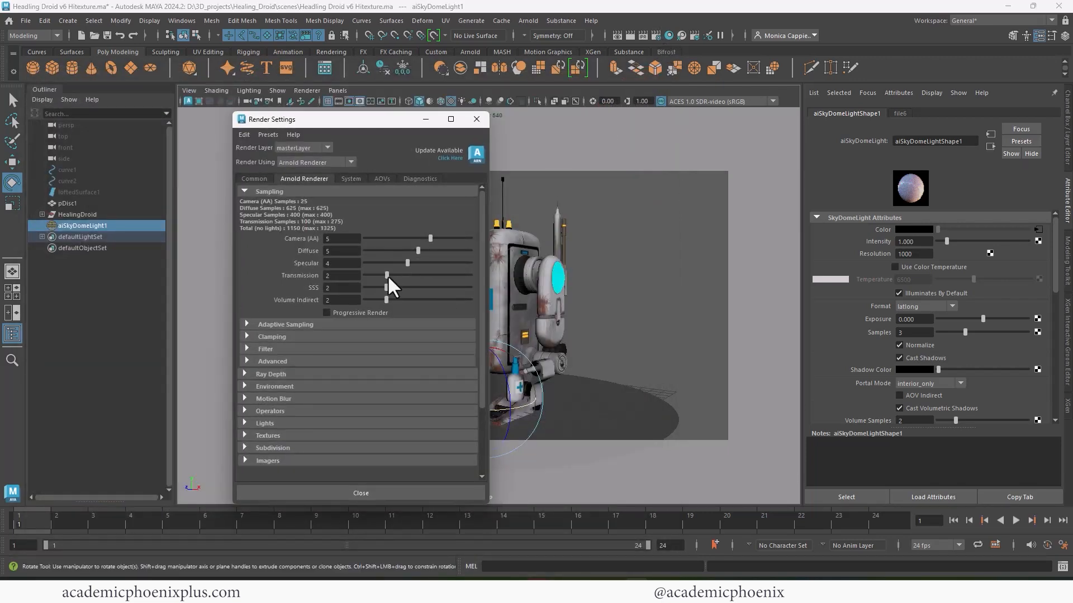
pyautogui.moveTo(388, 276); pyautogui.dragTo(406, 274)
pyautogui.click(286, 325)
pyautogui.click(329, 335)
# - Add a Lens Effects imager with vignetting about 15.7 and bloom strength about 0.7
pyautogui.scroll(-1, 479, 371)
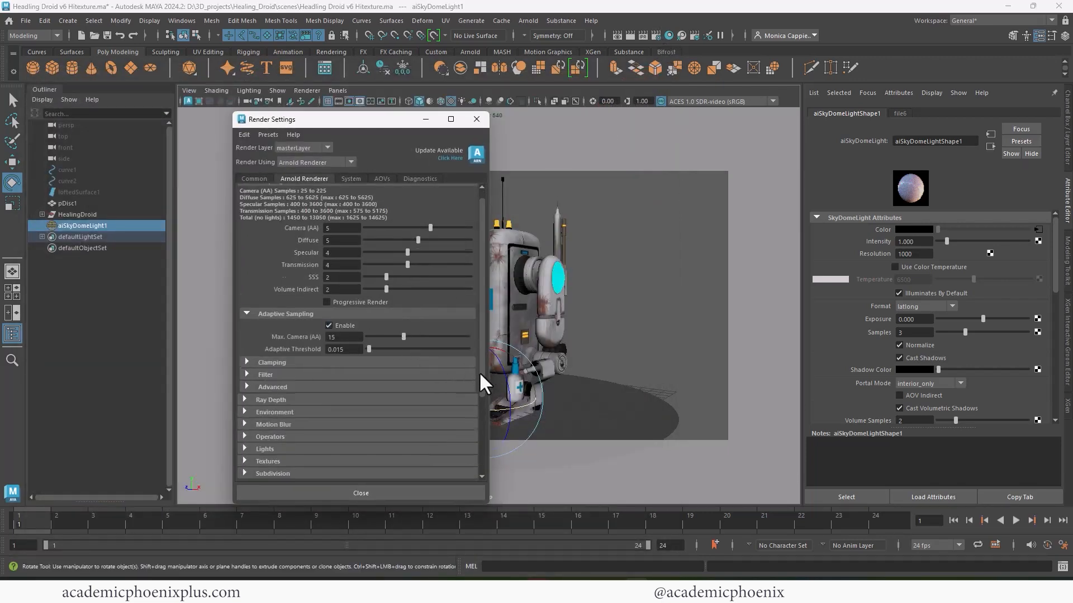
pyautogui.scroll(-2, 480, 374)
pyautogui.click(268, 438)
pyautogui.click(270, 460)
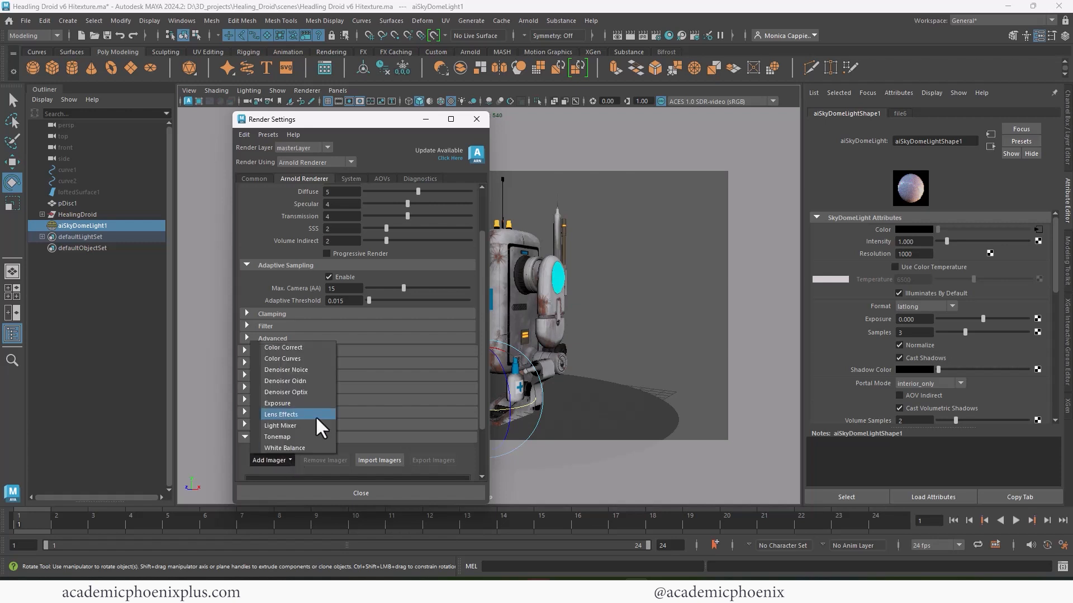
pyautogui.click(307, 414)
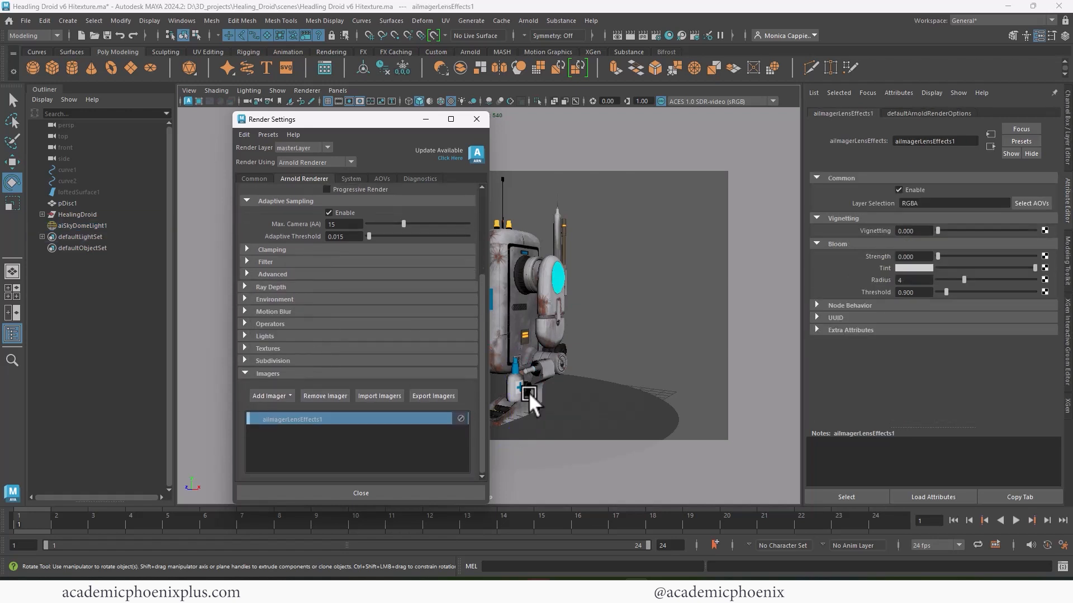
pyautogui.click(952, 231)
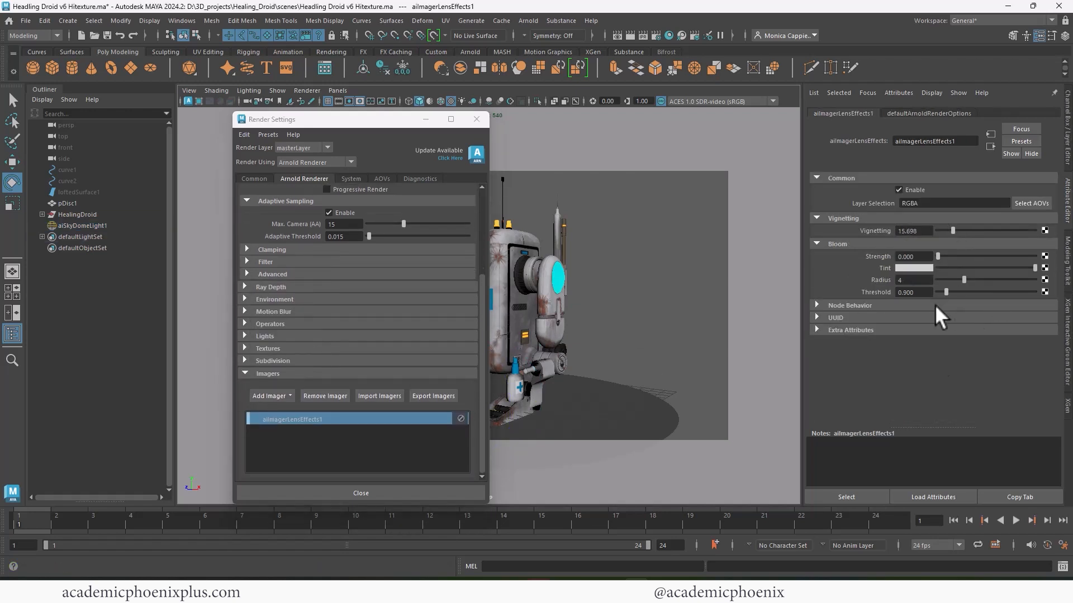
pyautogui.click(945, 256)
# - Run a live Arnold render to preview the lens effects, then stop it
pyautogui.click(618, 36)
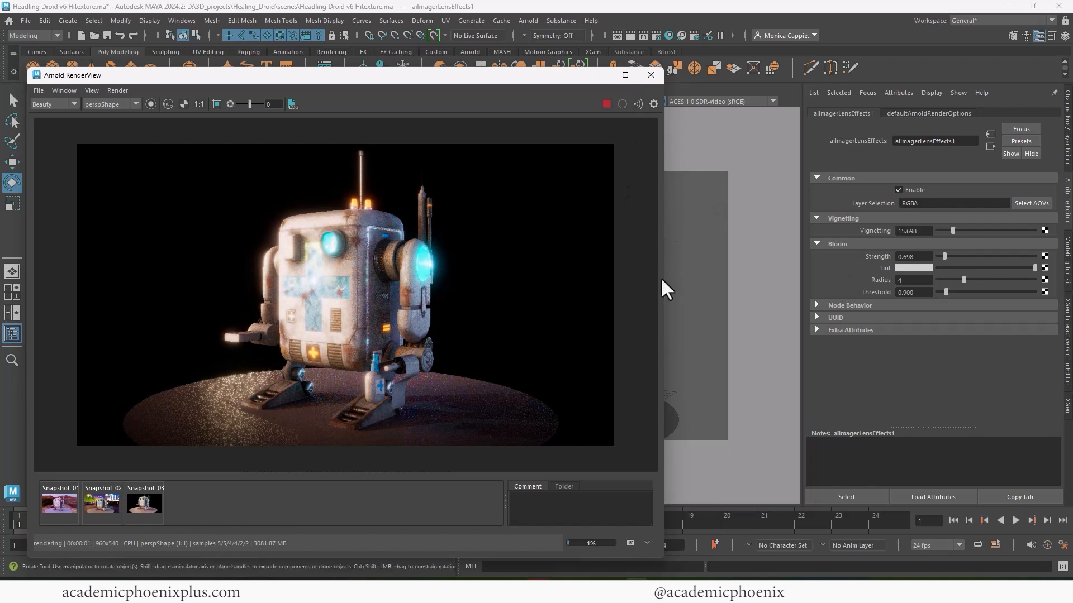
pyautogui.moveTo(662, 280); pyautogui.dragTo(741, 278)
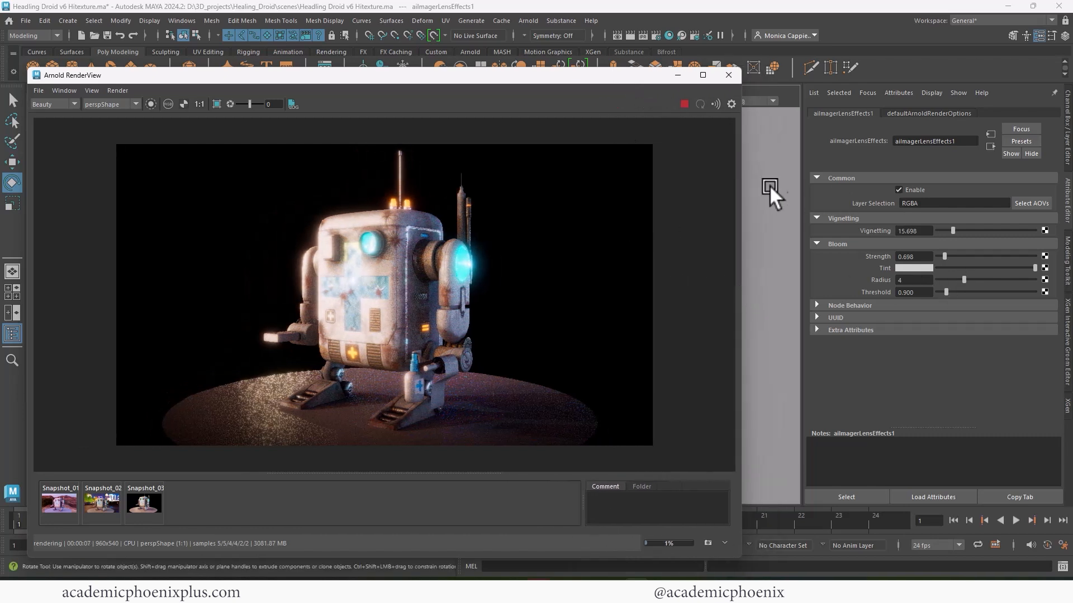
pyautogui.click(684, 104)
pyautogui.click(656, 35)
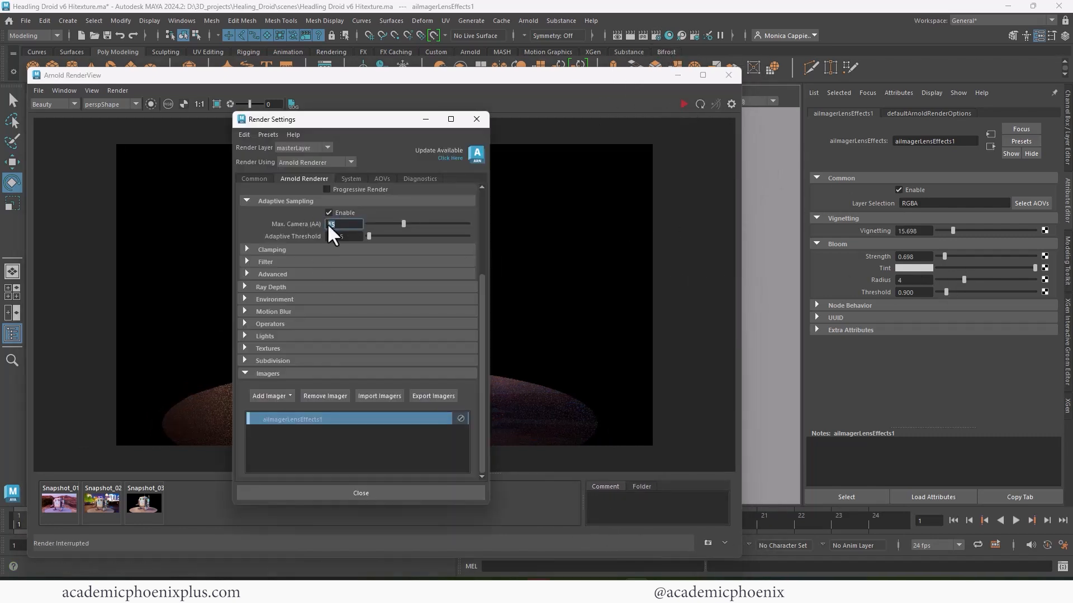
pyautogui.moveTo(482, 290); pyautogui.dragTo(490, 193)
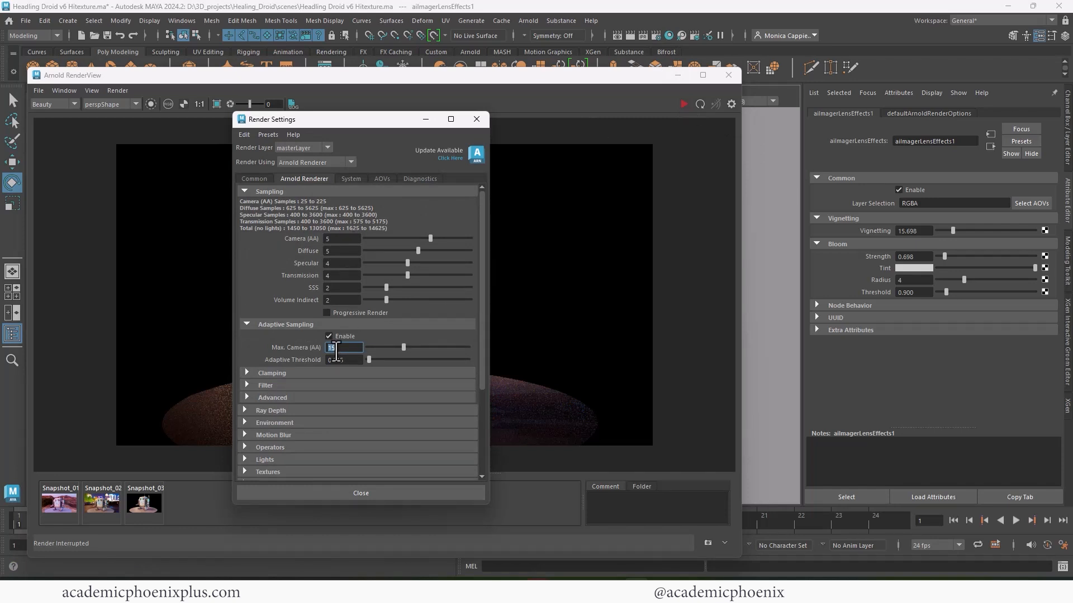
pyautogui.moveTo(336, 351); pyautogui.dragTo(292, 347)
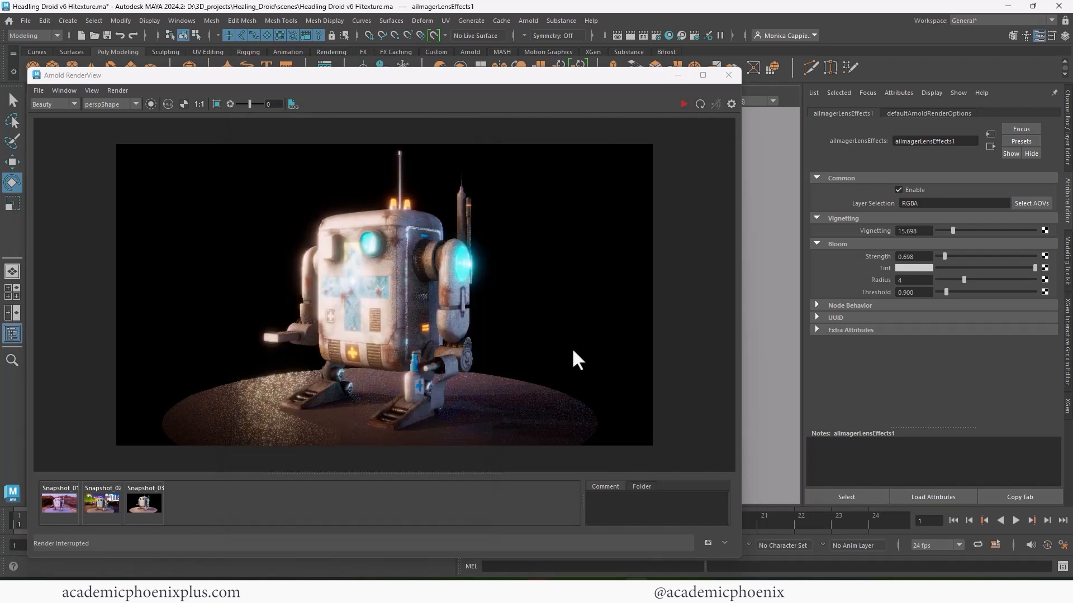
# - Tune bloom strength down to about 0.2 and vignetting to about 3.5, comparing against Snapshot_03
pyautogui.moveTo(944, 255); pyautogui.dragTo(848, 257)
pyautogui.write('.3')
pyautogui.press('Return')
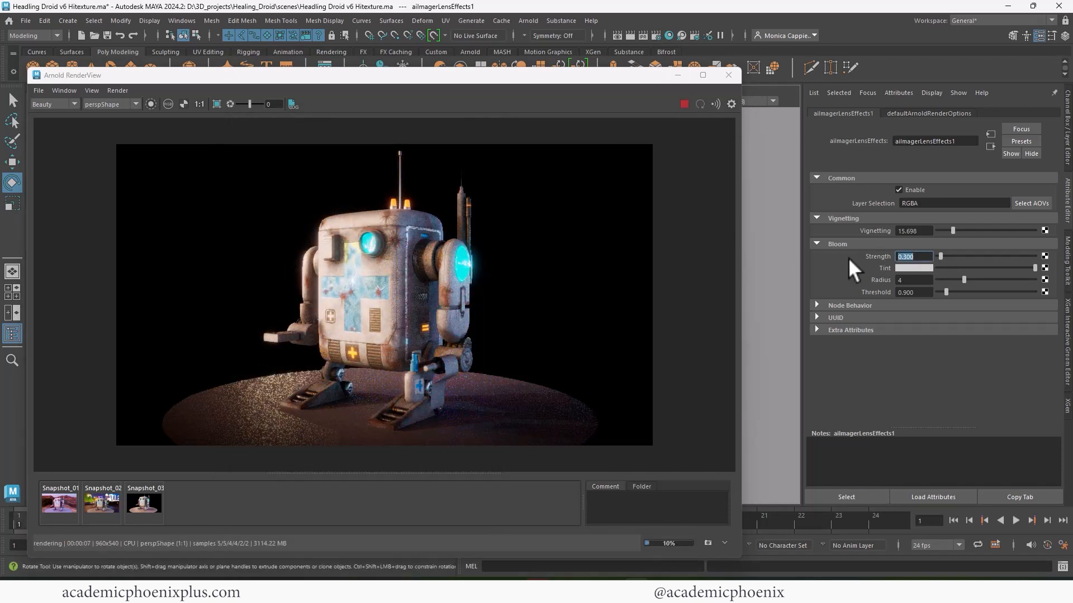
pyautogui.moveTo(954, 229)
pyautogui.mouseDown()
pyautogui.moveTo(998, 221)
pyautogui.moveTo(944, 229)
pyautogui.moveTo(953, 228)
pyautogui.mouseUp()
pyautogui.write('10')
pyautogui.press('Tab')
pyautogui.write('.2')
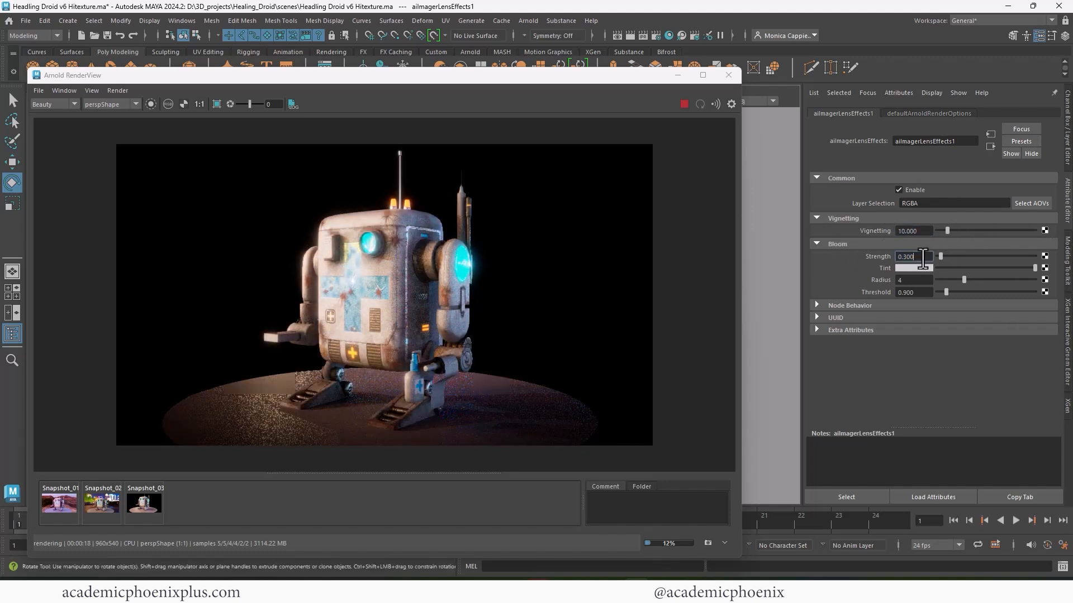
pyautogui.press('Return')
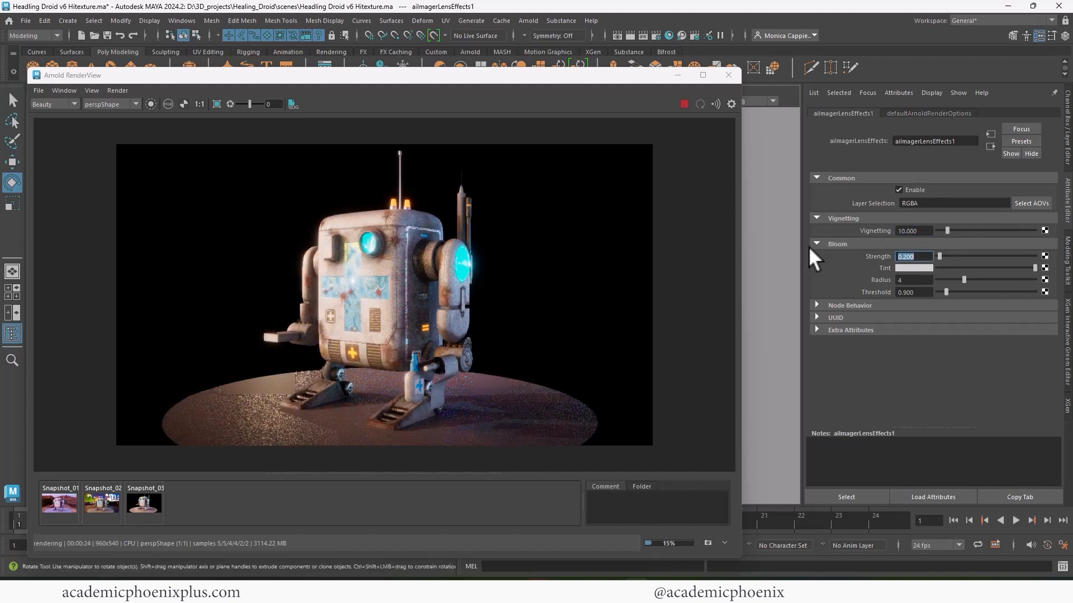
pyautogui.click(145, 501)
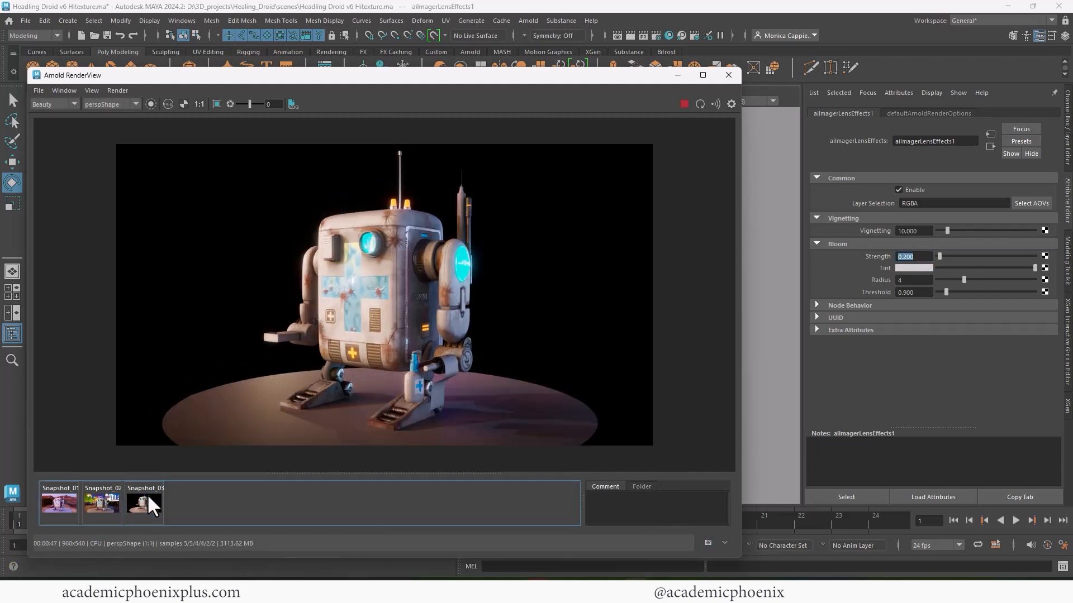
pyautogui.moveTo(946, 230); pyautogui.dragTo(980, 277)
# - Save the rendered image as 'droid bloom'
pyautogui.click(38, 90)
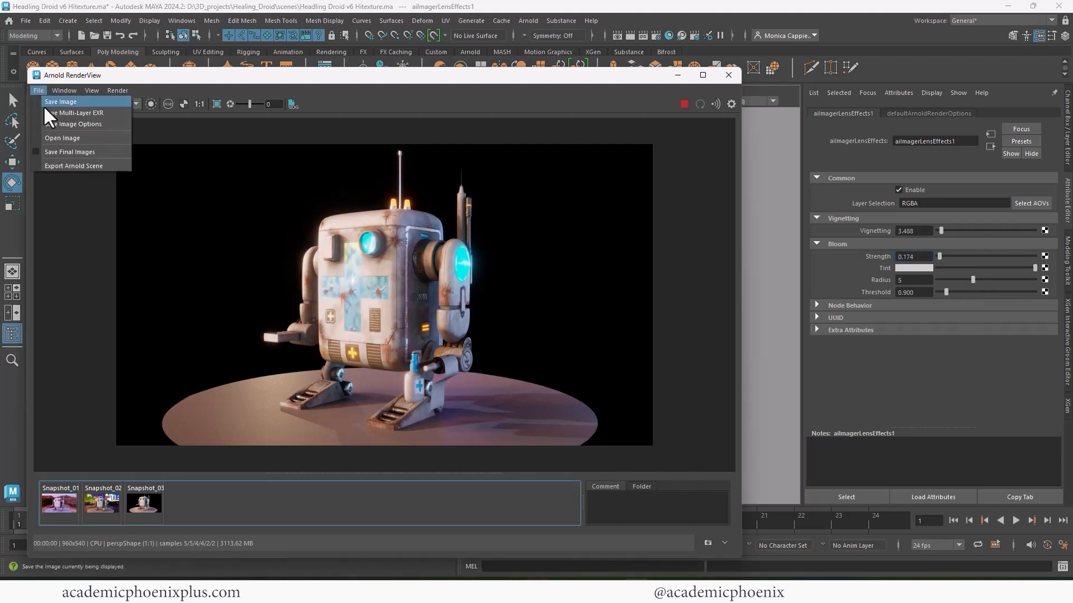
pyautogui.click(52, 115)
pyautogui.write('droid bloom')
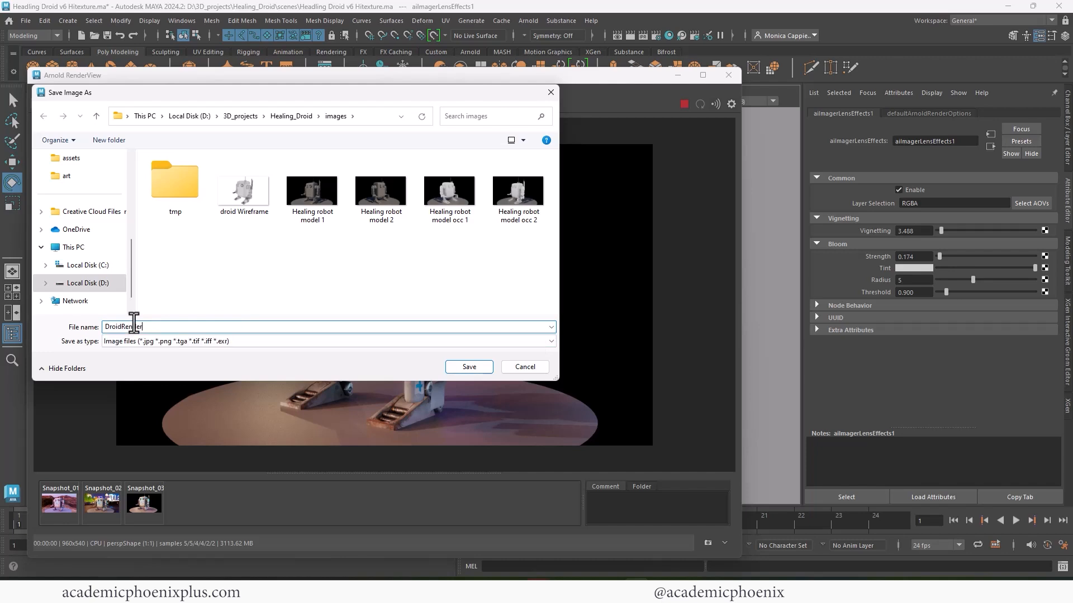
pyautogui.press('Return')
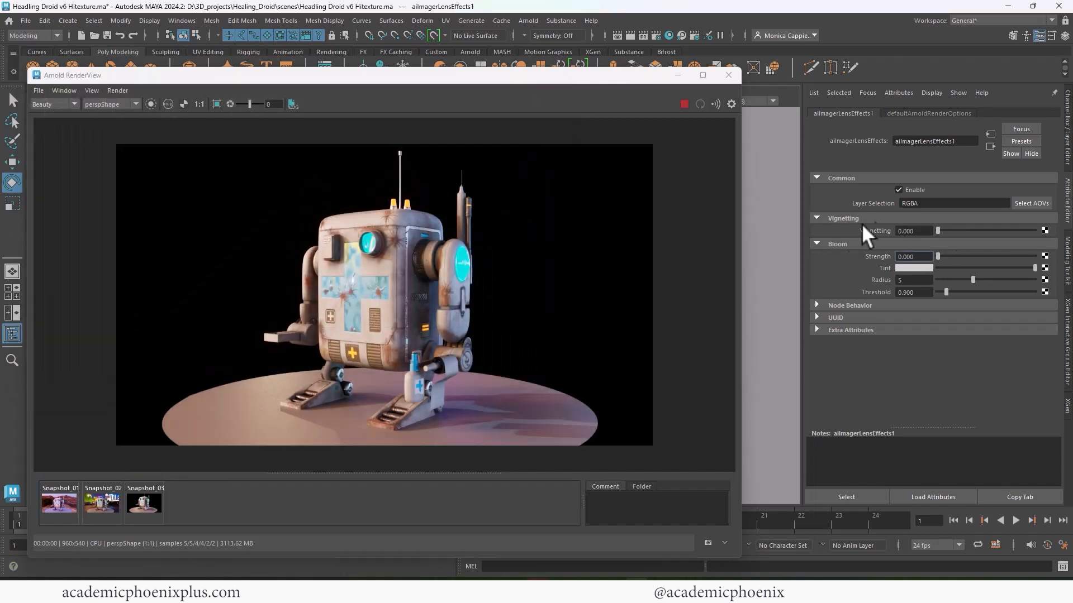
# - Save another copy of the render as DroidRender2
pyautogui.click(39, 91)
pyautogui.click(52, 102)
pyautogui.click(312, 189)
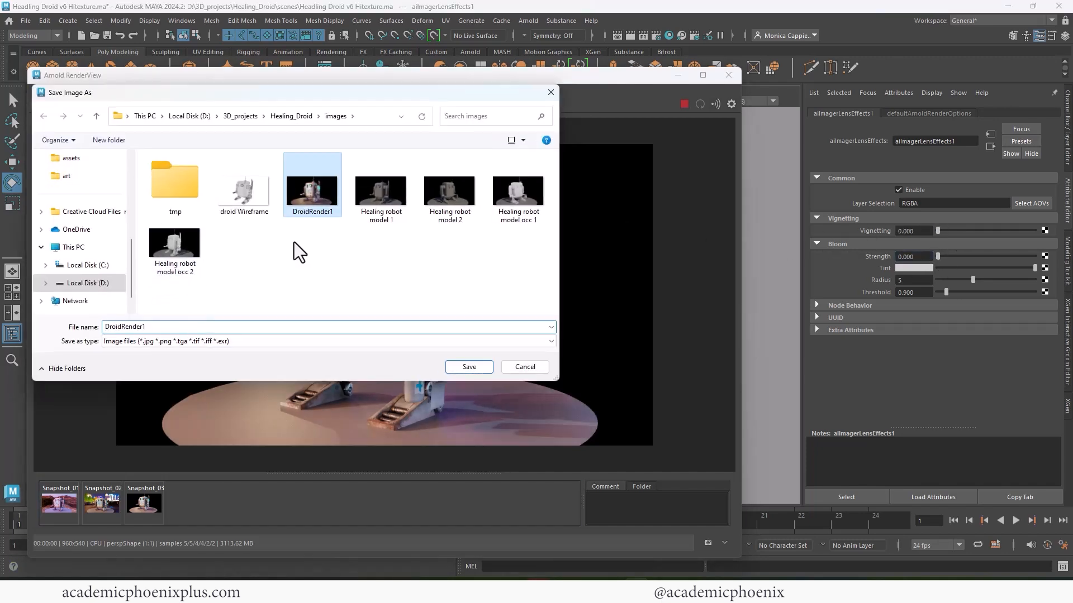
pyautogui.click(206, 326)
pyautogui.press('BackSpace')
pyautogui.write('2')
pyautogui.press('Return')
# - Select the sky dome light and choose derelict_highway_noon_1k.hdr as its environment image
pyautogui.click(728, 75)
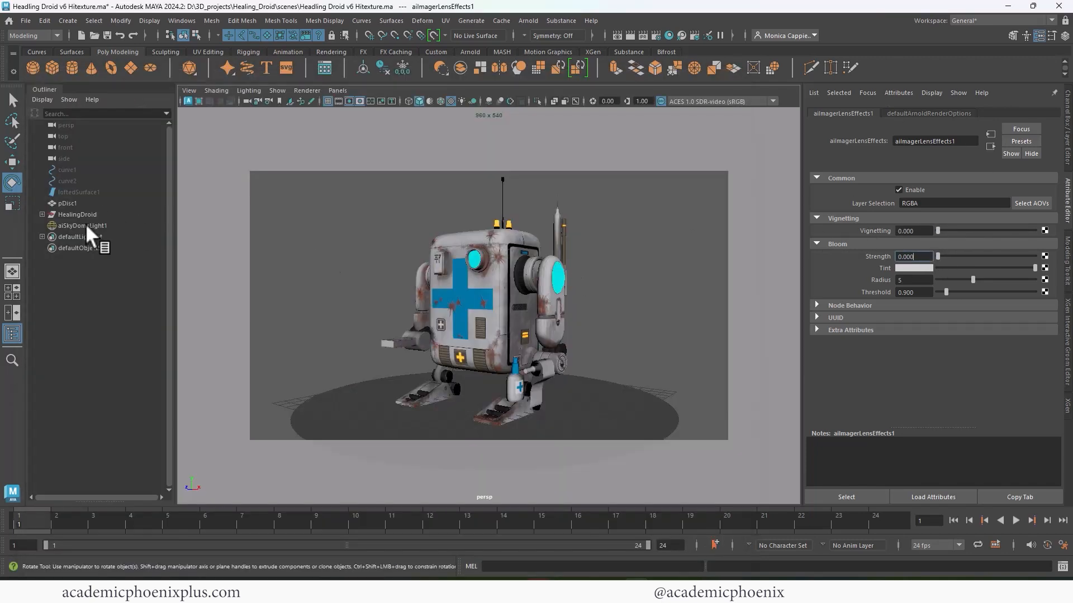
pyautogui.click(82, 225)
pyautogui.click(1036, 235)
pyautogui.click(1039, 259)
pyautogui.click(433, 199)
# - Load the derelict highway HDR, re-render, and rotate the sky dome to change the light direction
pyautogui.click(813, 427)
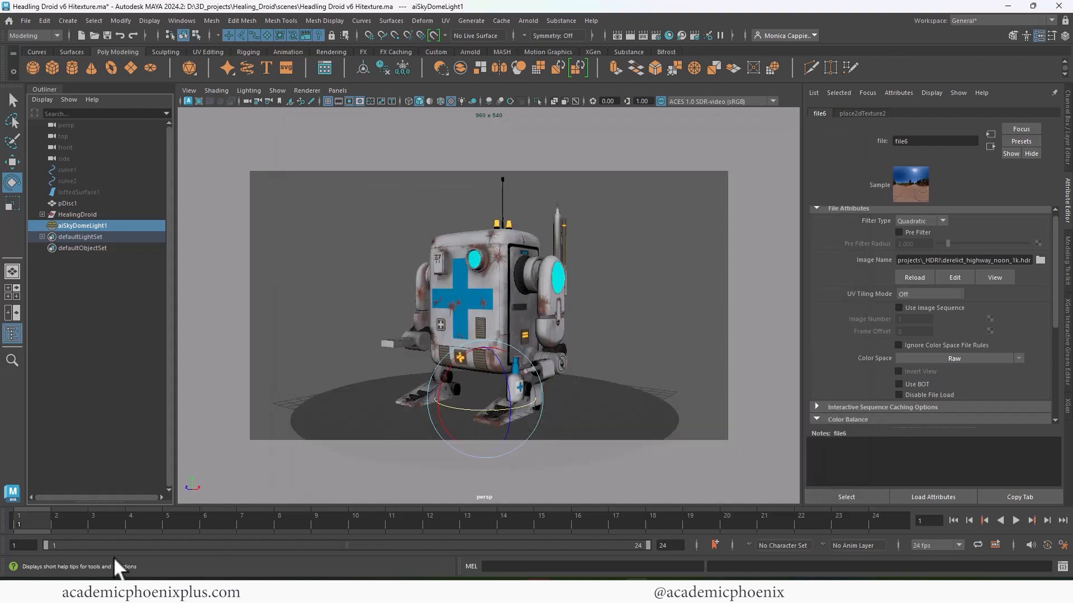
pyautogui.click(616, 36)
pyautogui.moveTo(627, 72); pyautogui.dragTo(329, 122)
pyautogui.moveTo(461, 404); pyautogui.dragTo(524, 393)
pyautogui.moveTo(263, 119); pyautogui.dragTo(583, 92)
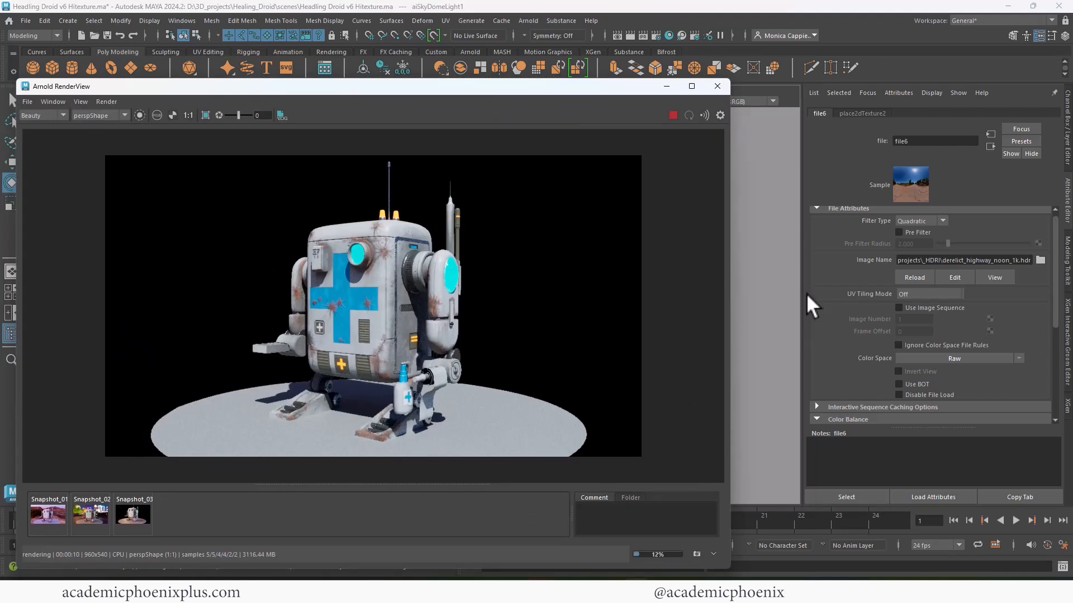
pyautogui.moveTo(669, 88); pyautogui.dragTo(532, 118)
# - Assign a new Arnold aiStandardSurface material to the ground disc
pyautogui.moveTo(651, 403); pyautogui.dragTo(643, 543, button='right')
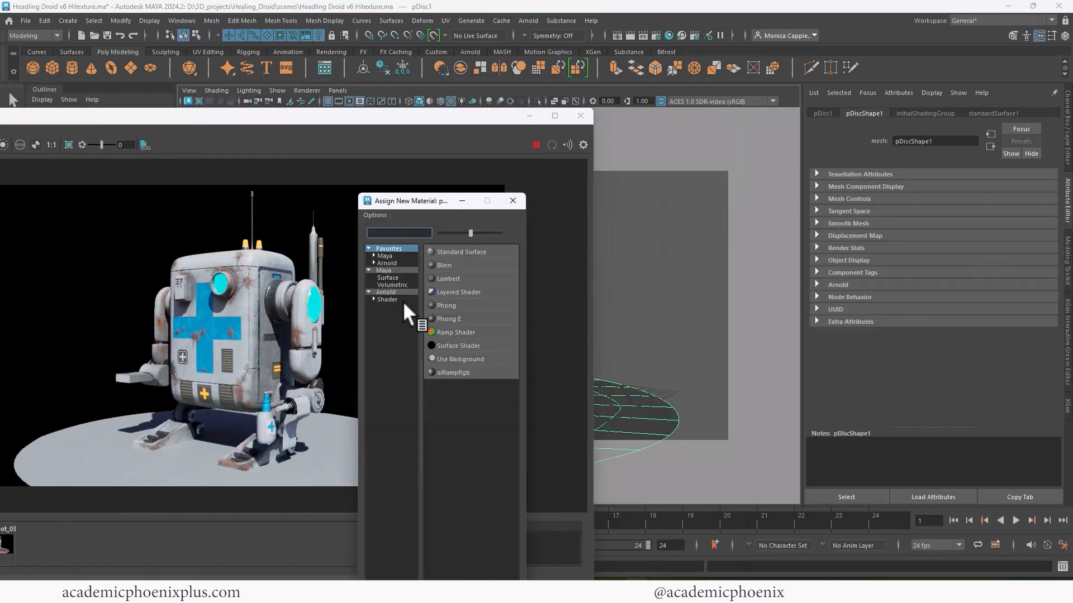
pyautogui.click(395, 285)
pyautogui.click(390, 292)
pyautogui.click(513, 201)
pyautogui.click(536, 145)
pyautogui.click(528, 115)
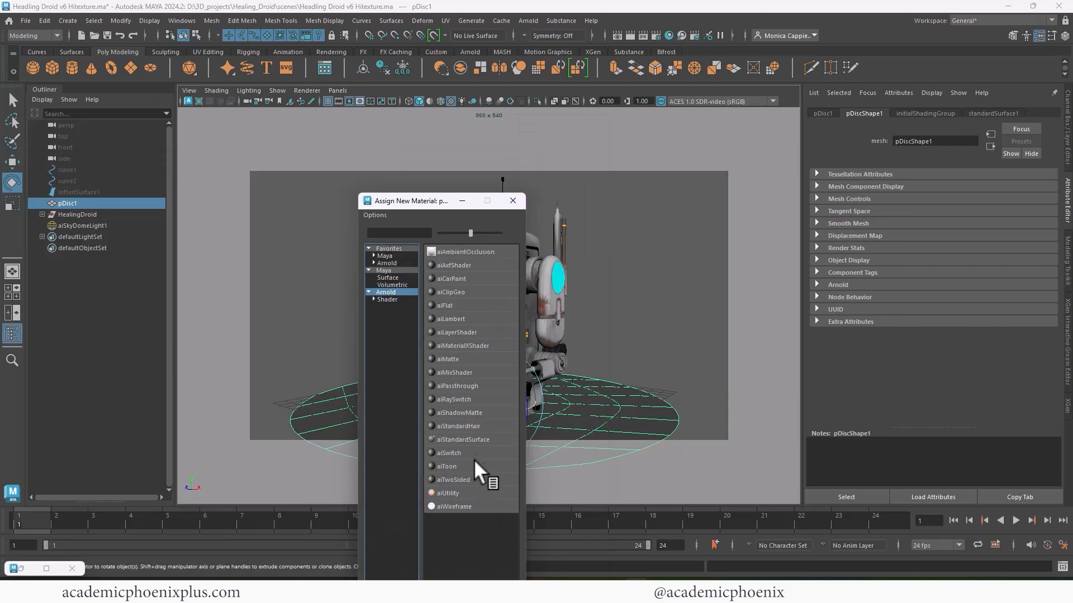
pyautogui.click(478, 472)
# - Darken the disc's base colour, re-render, and compare the result with Snapshot_03
pyautogui.click(917, 254)
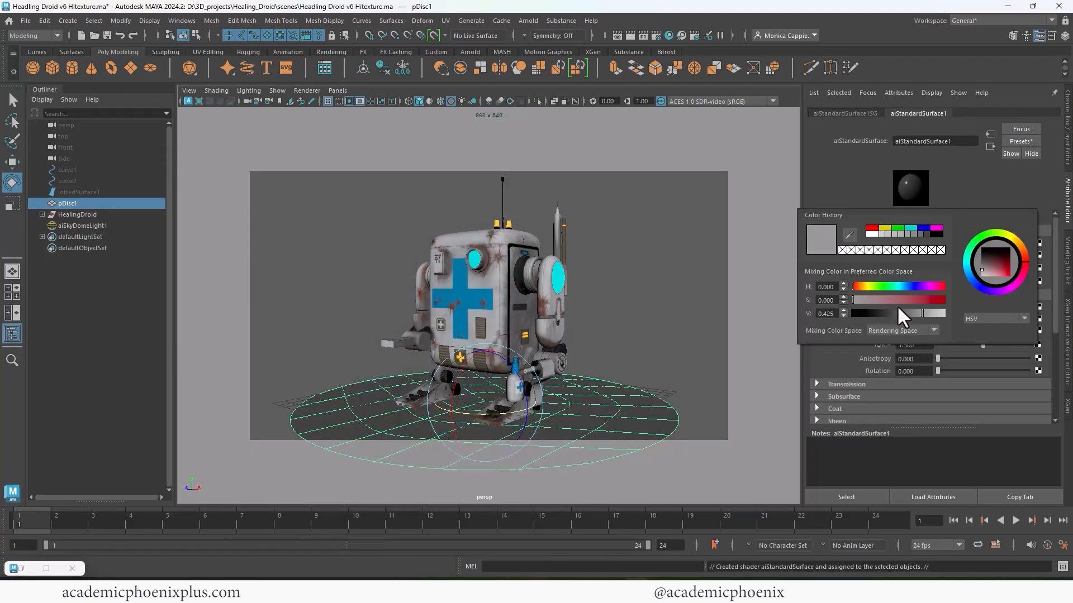
pyautogui.click(1006, 288)
pyautogui.click(983, 271)
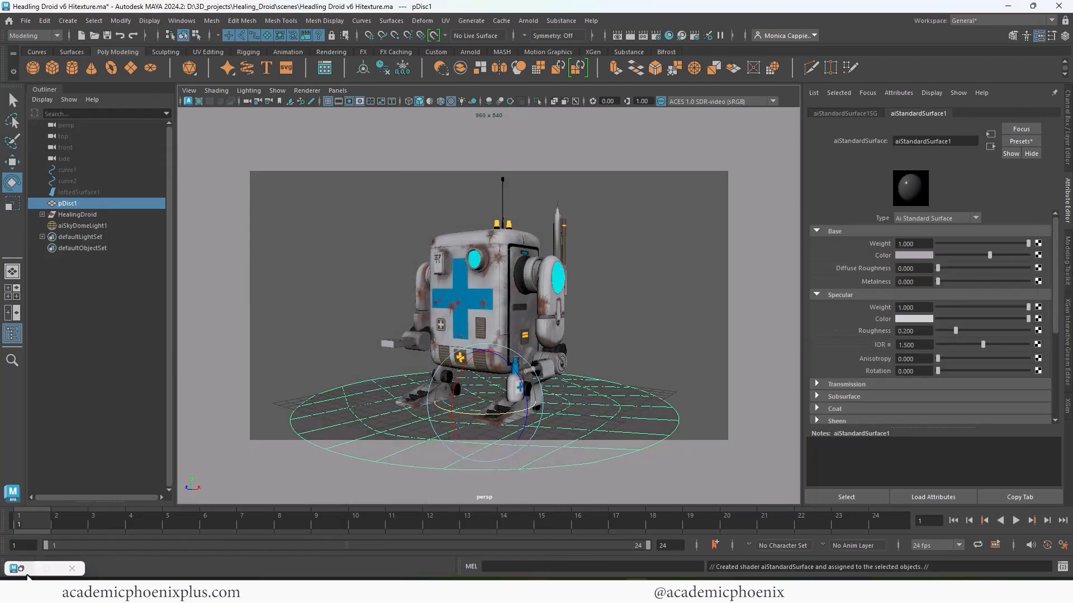
pyautogui.click(21, 568)
pyautogui.click(536, 145)
pyautogui.moveTo(988, 256); pyautogui.dragTo(937, 253)
pyautogui.moveTo(471, 118); pyautogui.dragTo(607, 106)
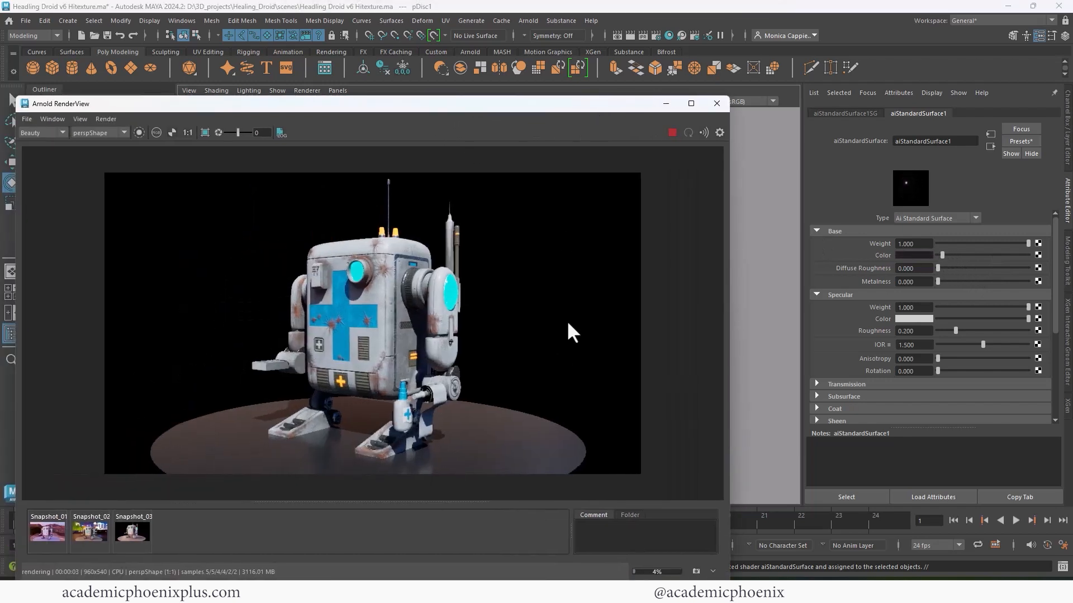
pyautogui.click(128, 532)
pyautogui.click(134, 538)
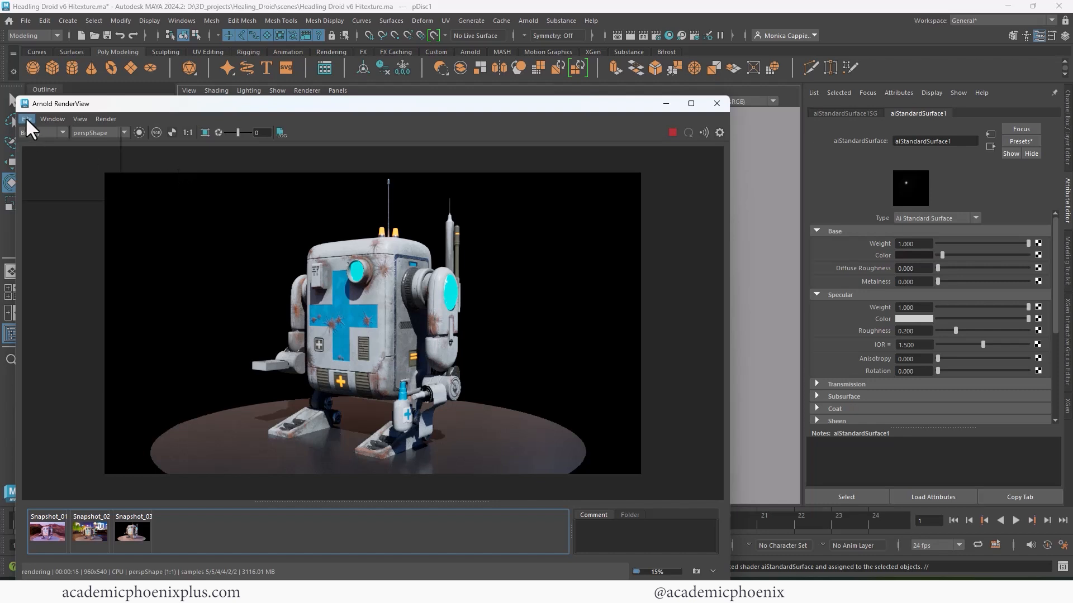
# - Save the current render image over an existing render file name
pyautogui.click(78, 177)
pyautogui.click(366, 223)
pyautogui.click(138, 355)
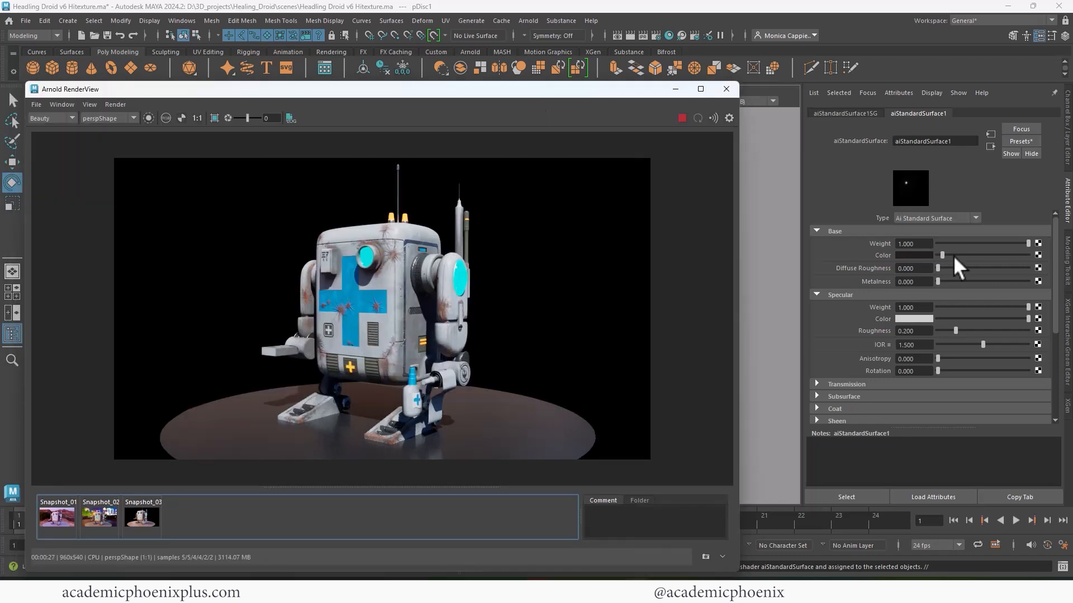
pyautogui.moveTo(189, 96); pyautogui.dragTo(317, 96)
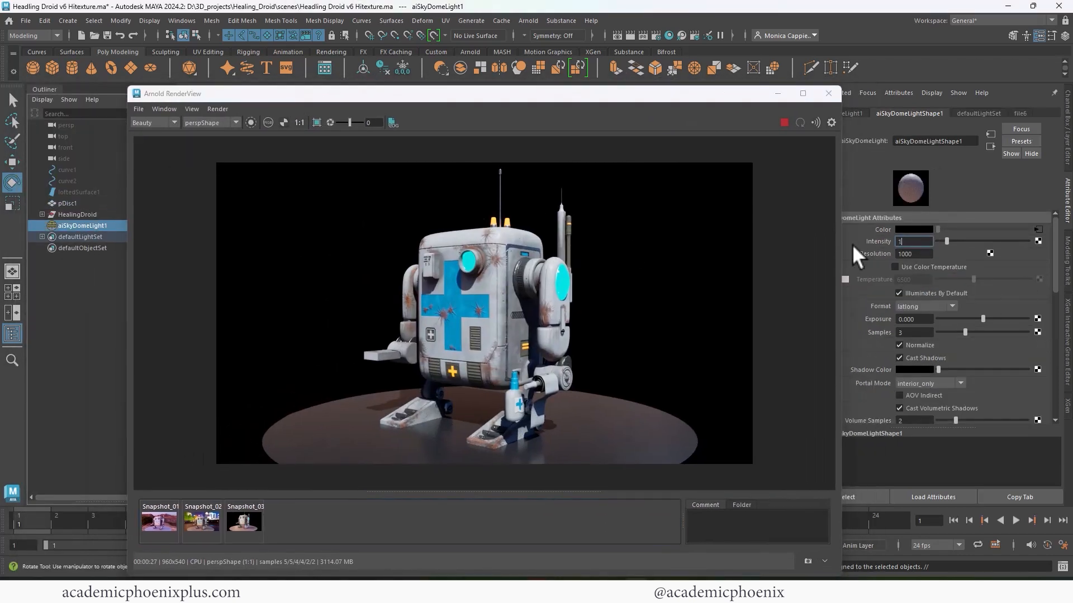
# - Commit the sky dome light intensity of 1.2
pyautogui.press('Return')
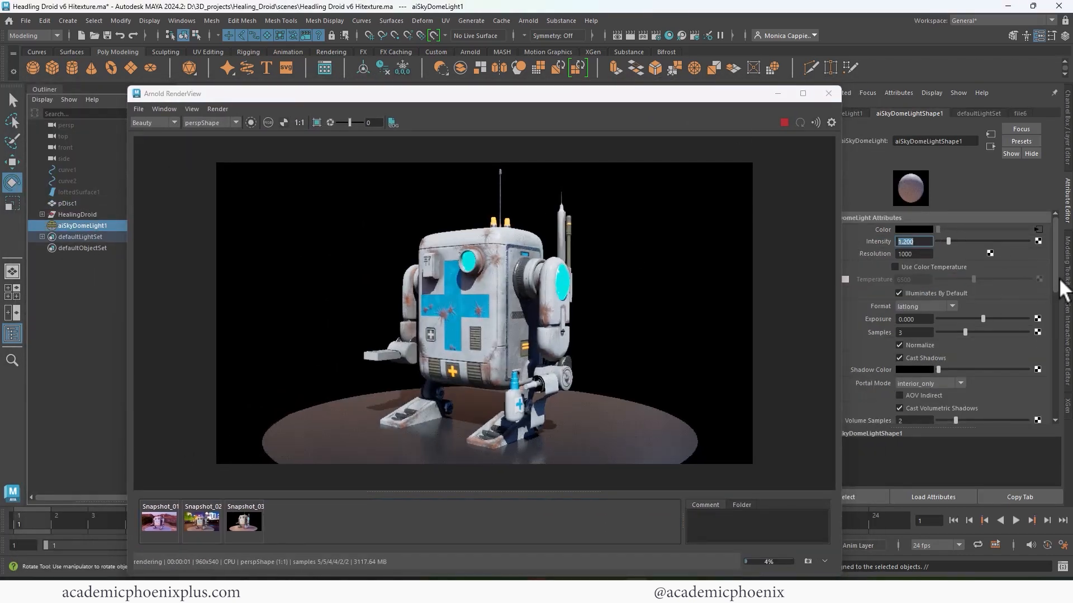
pyautogui.scroll(-10, 1051, 365)
pyautogui.scroll(10, 1050, 381)
# - Save the re-rendered droid as DroidRender4
pyautogui.click(139, 109)
pyautogui.click(147, 121)
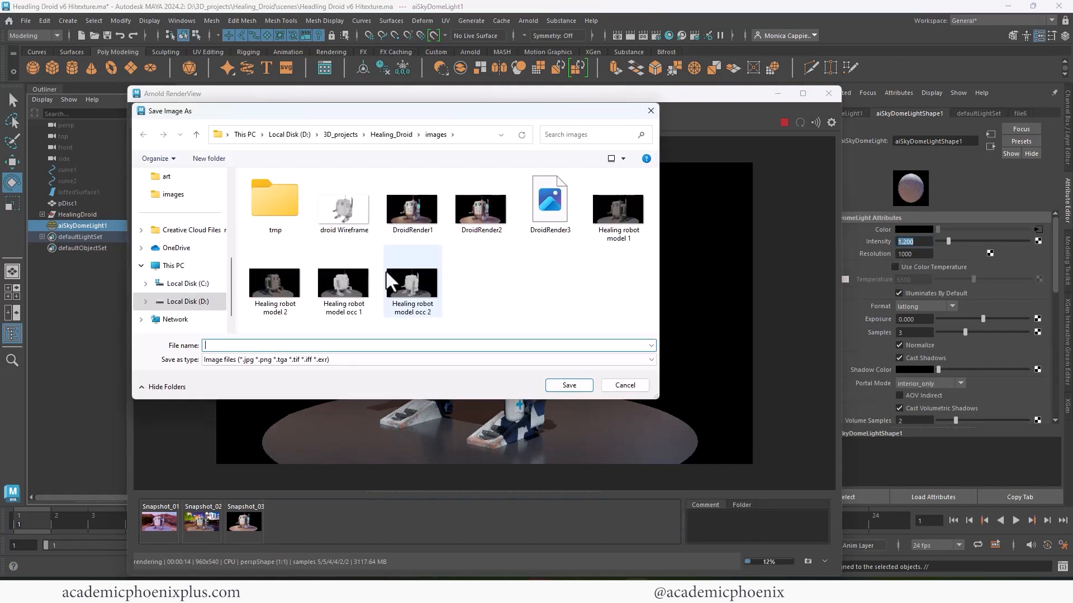
pyautogui.click(550, 213)
pyautogui.click(319, 345)
pyautogui.press('BackSpace')
pyautogui.write('4')
pyautogui.press('Return')
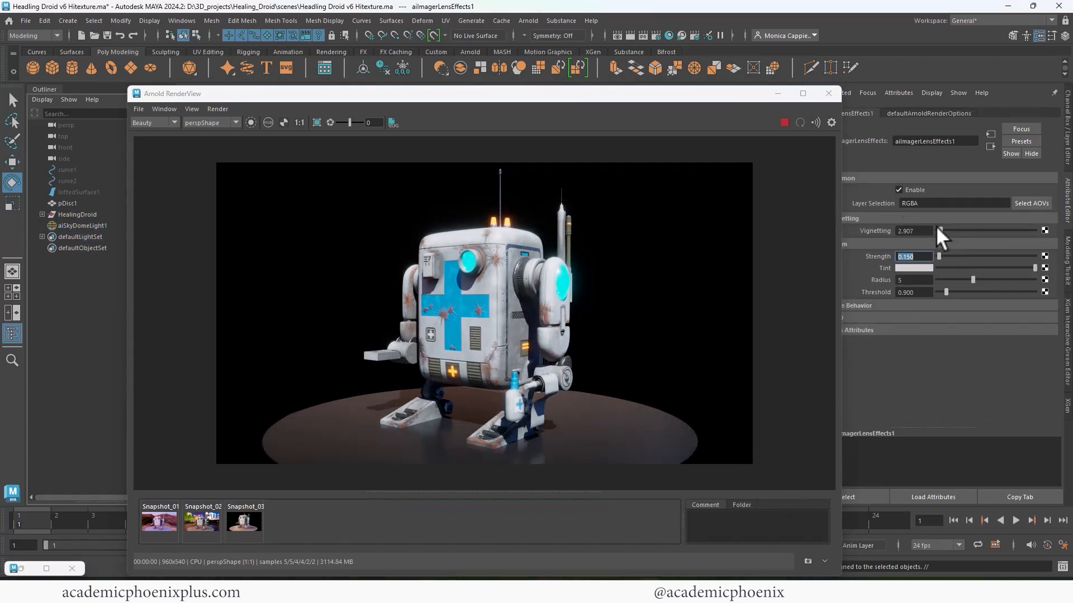
# - Save another copy of the render as DroidRender5
pyautogui.click(138, 109)
pyautogui.click(147, 121)
pyautogui.click(629, 227)
pyautogui.click(305, 347)
pyautogui.press('BackSpace')
pyautogui.write('5')
pyautogui.press('Return')
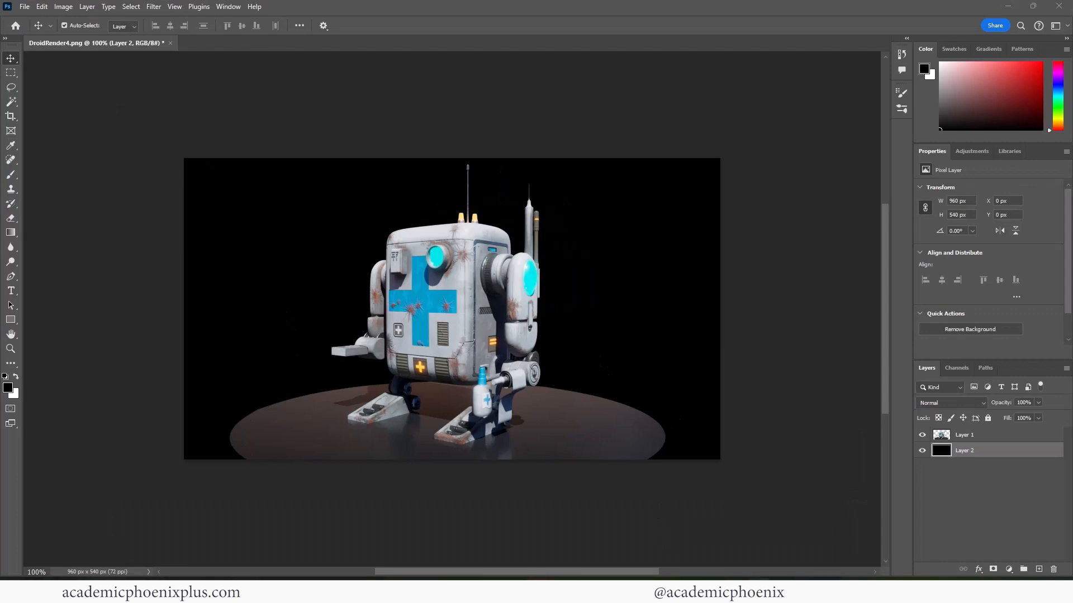
# - Paste the smoky render as a new layer, scale it to the canvas, and set opacity to 11%
pyautogui.hotkey('ctrl', 'v')
pyautogui.hotkey('ctrl', 't')
pyautogui.moveTo(86, 123); pyautogui.dragTo(172, 144)
pyautogui.press('Return')
pyautogui.click(1038, 402)
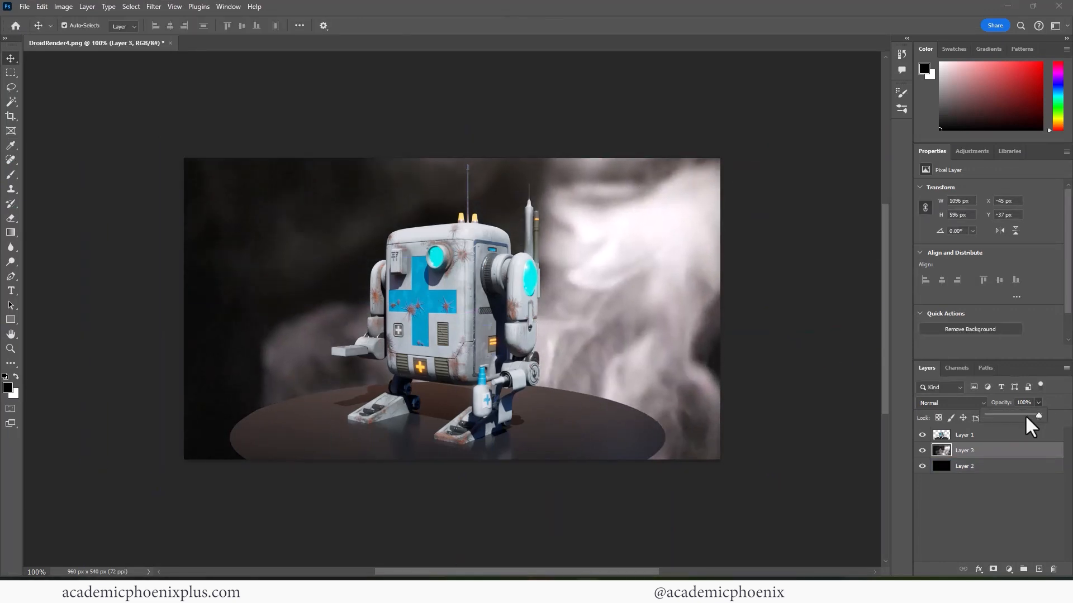
pyautogui.moveTo(1026, 416); pyautogui.dragTo(993, 415)
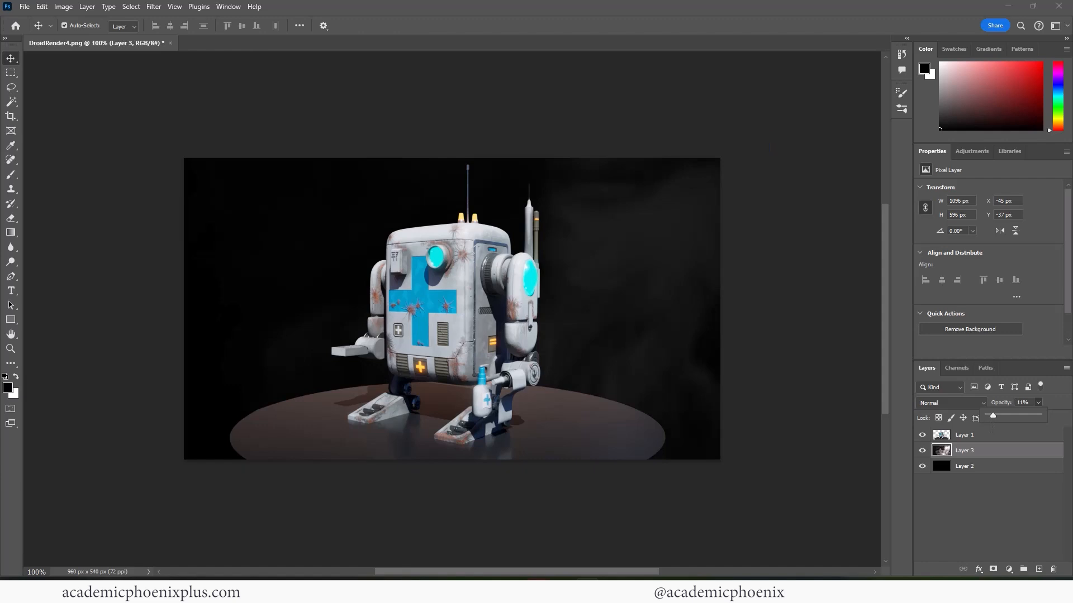
# - Paste the sparks-and-smoke render as Layer 4, fit it, set roughly 24% opacity and Exclusion blending
pyautogui.hotkey('ctrl', 'v')
pyautogui.hotkey('ctrl', 't')
pyautogui.moveTo(184, 156); pyautogui.dragTo(723, 459)
pyautogui.moveTo(783, 529); pyautogui.dragTo(226, 215)
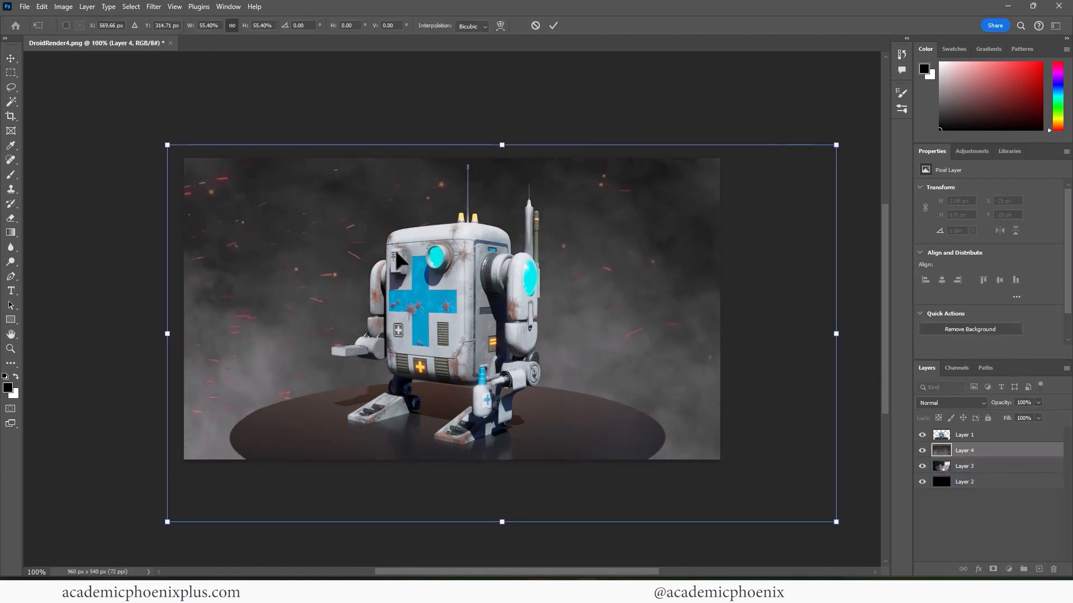
pyautogui.moveTo(836, 521); pyautogui.dragTo(734, 490)
pyautogui.press('Return')
pyautogui.click(1038, 402)
pyautogui.moveTo(1015, 414); pyautogui.dragTo(1005, 415)
pyautogui.click(949, 403)
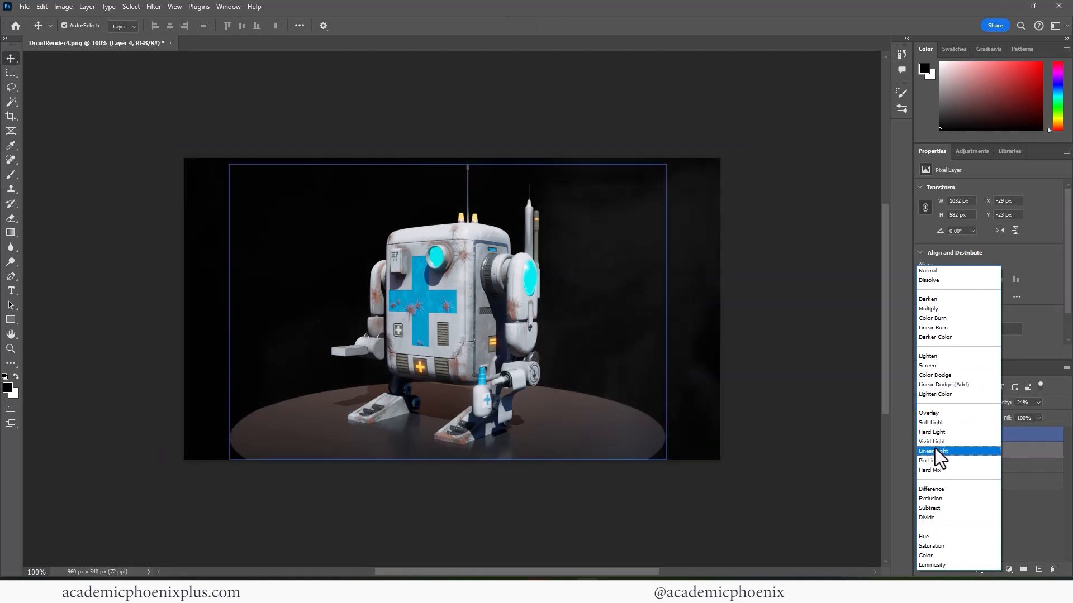
pyautogui.click(933, 497)
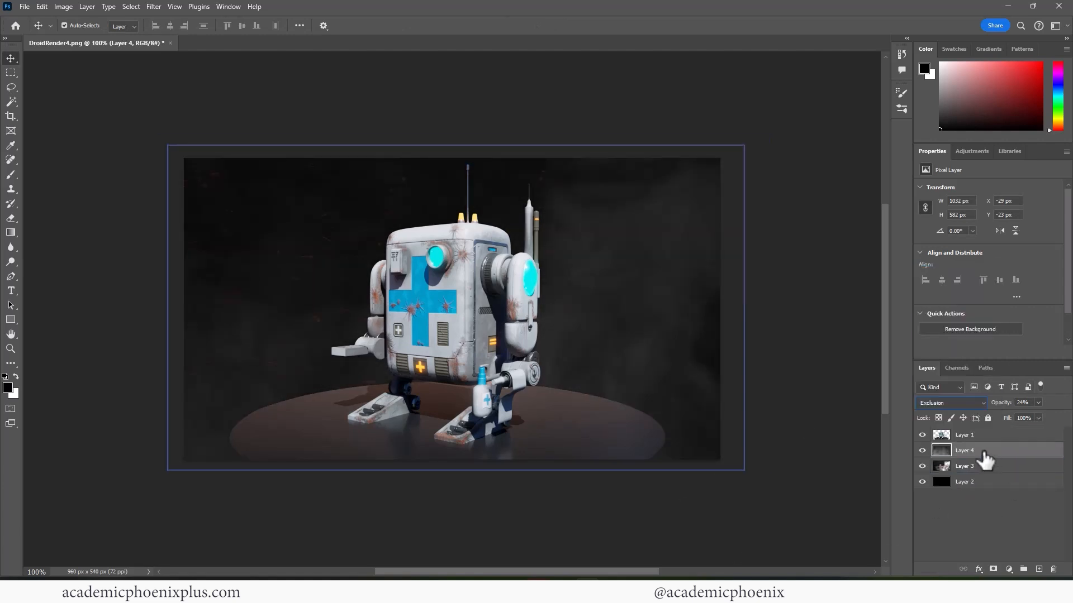
# - Add a new layer filled with black
pyautogui.click(1039, 569)
pyautogui.hotkey('shift', 'F5')
pyautogui.press('Return')
# - Mask Layer 5 with an inverted oval selection around the droid so only the edges darken
pyautogui.moveTo(11, 74); pyautogui.dragTo(61, 85)
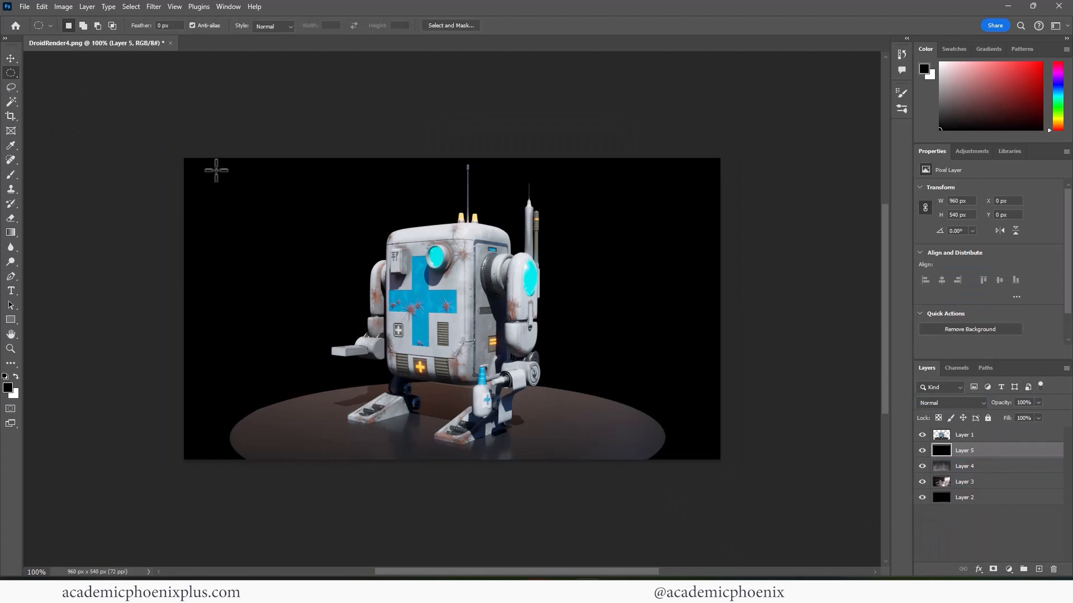
pyautogui.moveTo(184, 159); pyautogui.dragTo(721, 460)
pyautogui.click(993, 570)
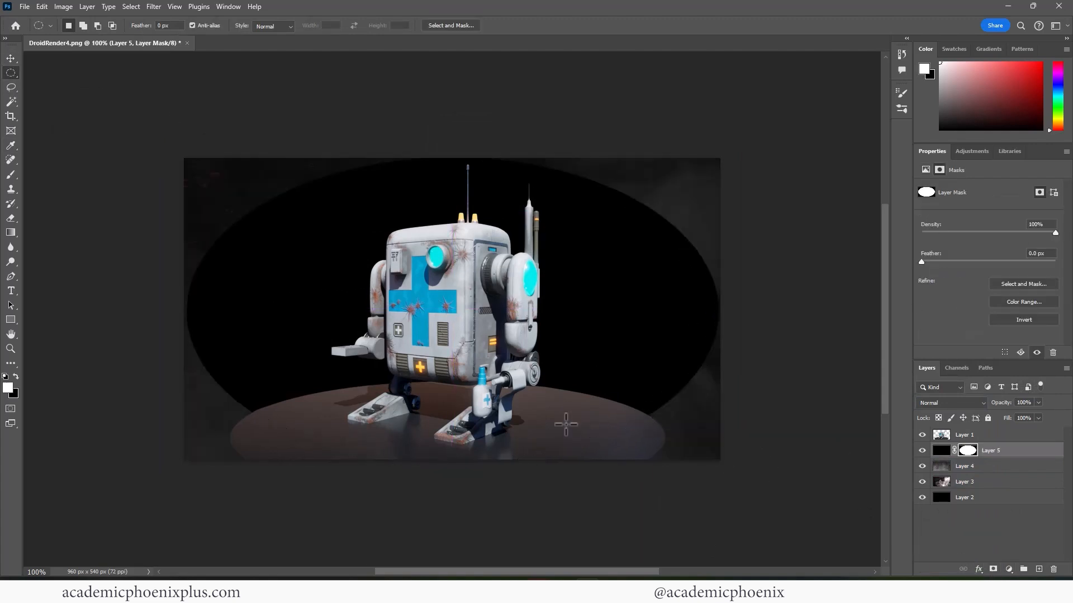
pyautogui.hotkey('ctrl', 'i')
# - Soften the vignette mask with a 49.8 px Gaussian Blur
pyautogui.click(89, 8)
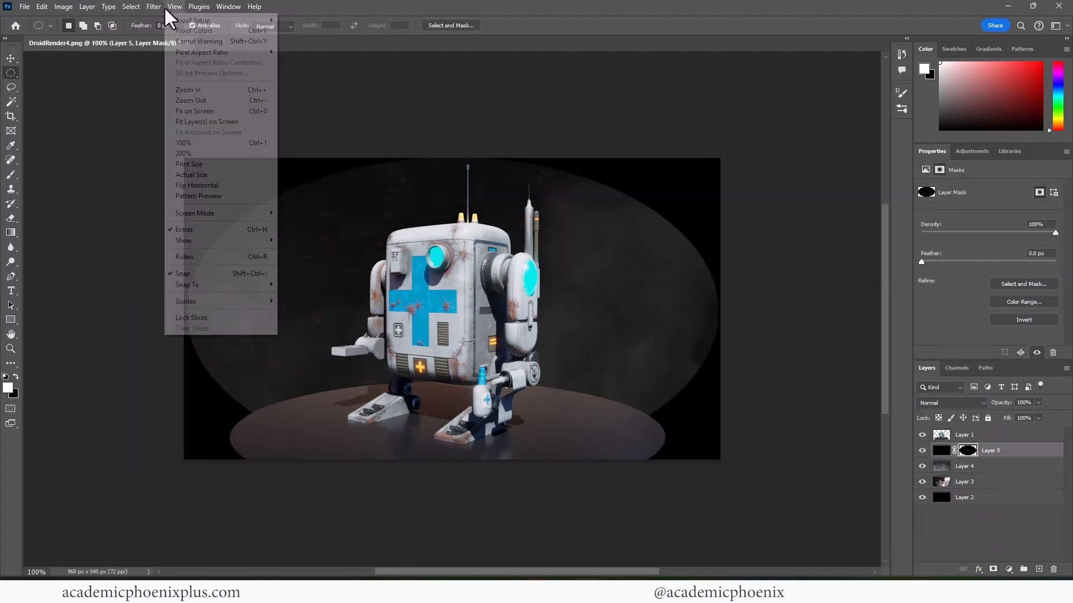
pyautogui.moveTo(149, 7)
pyautogui.moveTo(213, 133)
pyautogui.click(316, 176)
pyautogui.click(510, 289)
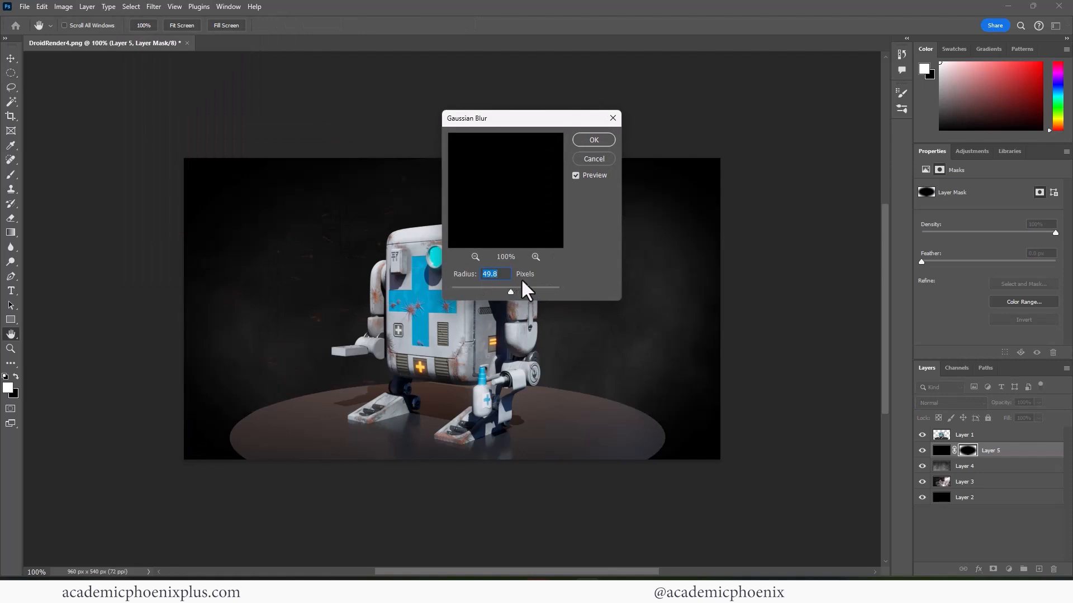
pyautogui.click(594, 140)
# - Move the vignette layer to the top of the stack at 66% opacity
pyautogui.press('z')
pyautogui.keyDown('alt'); pyautogui.click(449, 318); pyautogui.keyUp('alt')
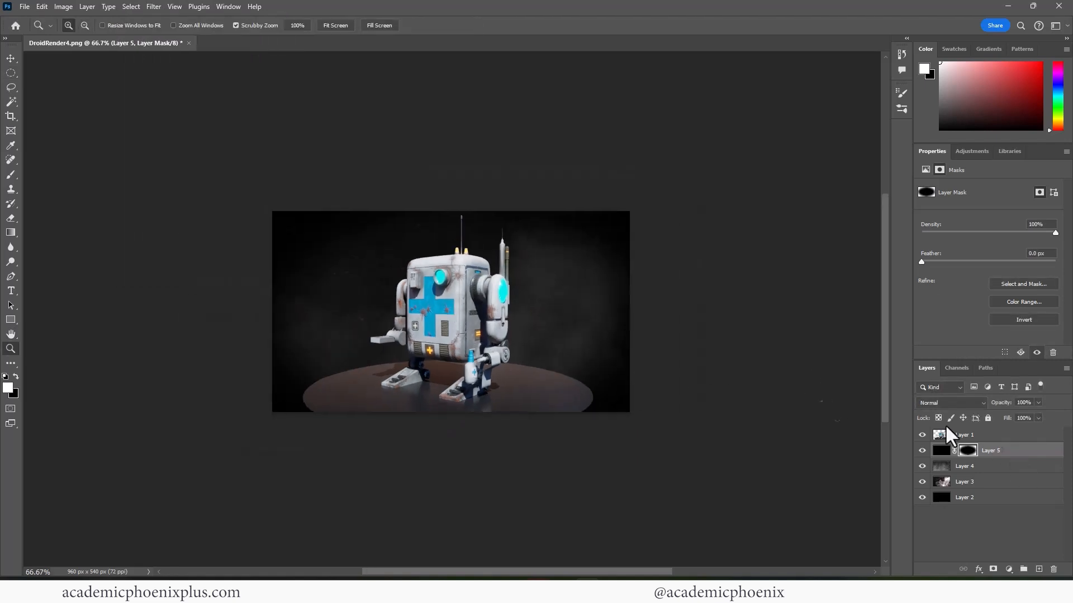
pyautogui.moveTo(992, 450); pyautogui.dragTo(1020, 415)
pyautogui.hotkey('ctrl', 'z')
pyautogui.hotkey('ctrl', 'shift', 'z')
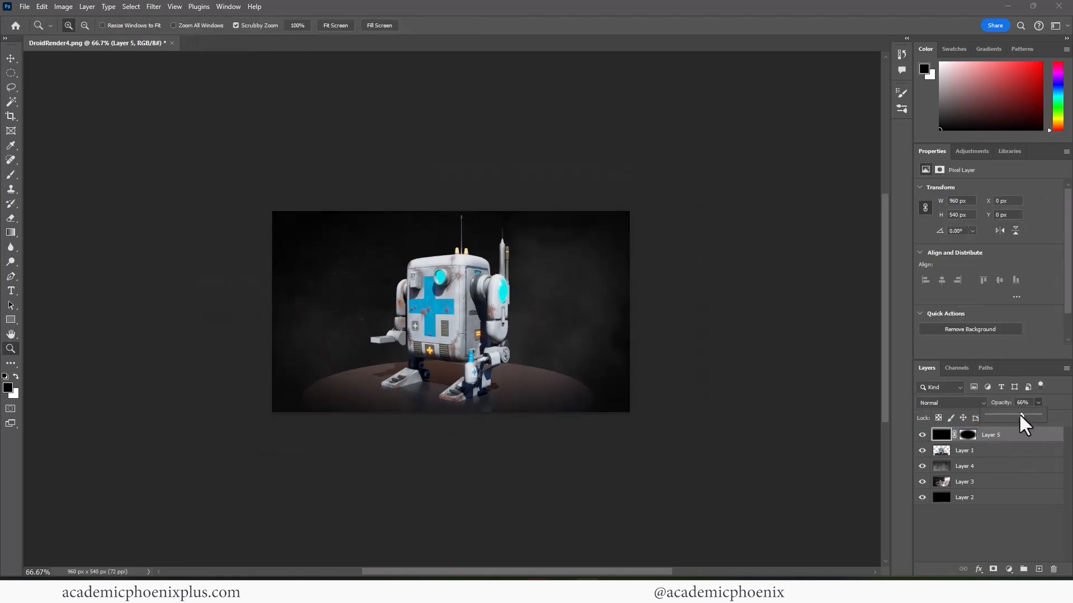
pyautogui.click(475, 337)
pyautogui.click(475, 337)
pyautogui.click(476, 336)
pyautogui.click(477, 335)
pyautogui.keyDown('alt'); pyautogui.click(485, 321); pyautogui.keyUp('alt')
pyautogui.keyDown('alt'); pyautogui.click(481, 320); pyautogui.keyUp('alt')
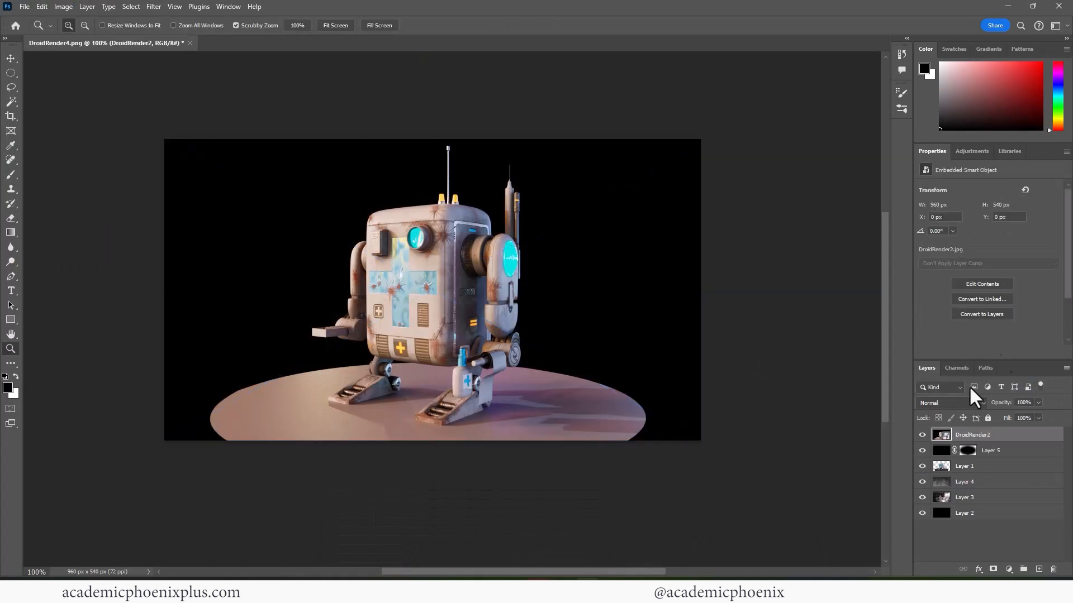
# - Set DroidRender2 to Screen blending, move it below Layer 5, and hide it
pyautogui.click(961, 403)
pyautogui.click(947, 384)
pyautogui.click(922, 467)
pyautogui.moveTo(964, 436); pyautogui.dragTo(964, 457)
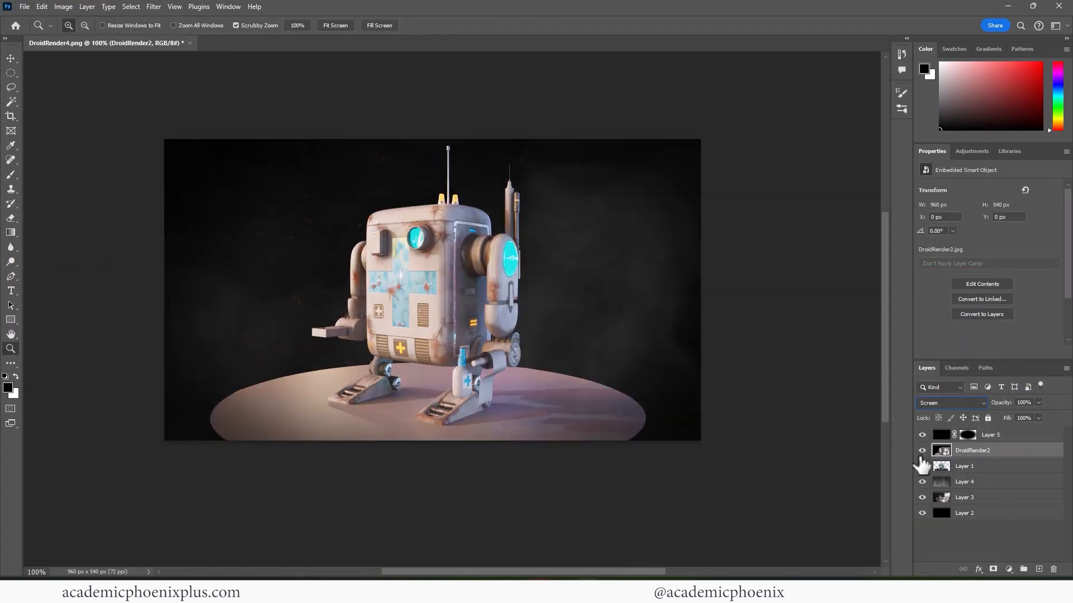
pyautogui.click(922, 466)
pyautogui.click(922, 450)
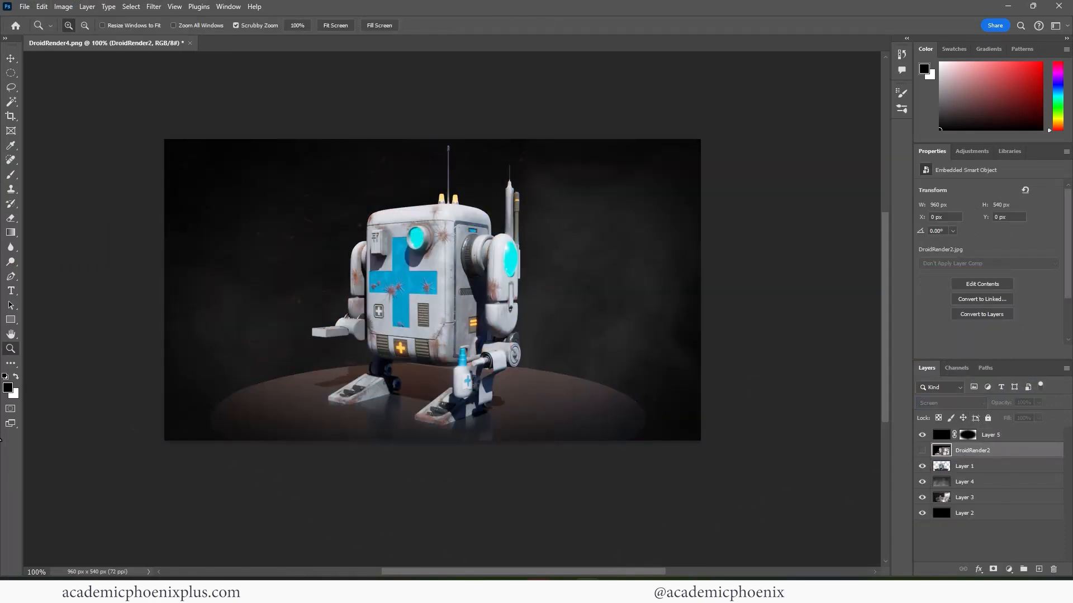
# - Add a contrast S-curve Curves adjustment above Layer 5 and tweak the Blue channel
pyautogui.click(990, 435)
pyautogui.click(1009, 569)
pyautogui.click(1002, 427)
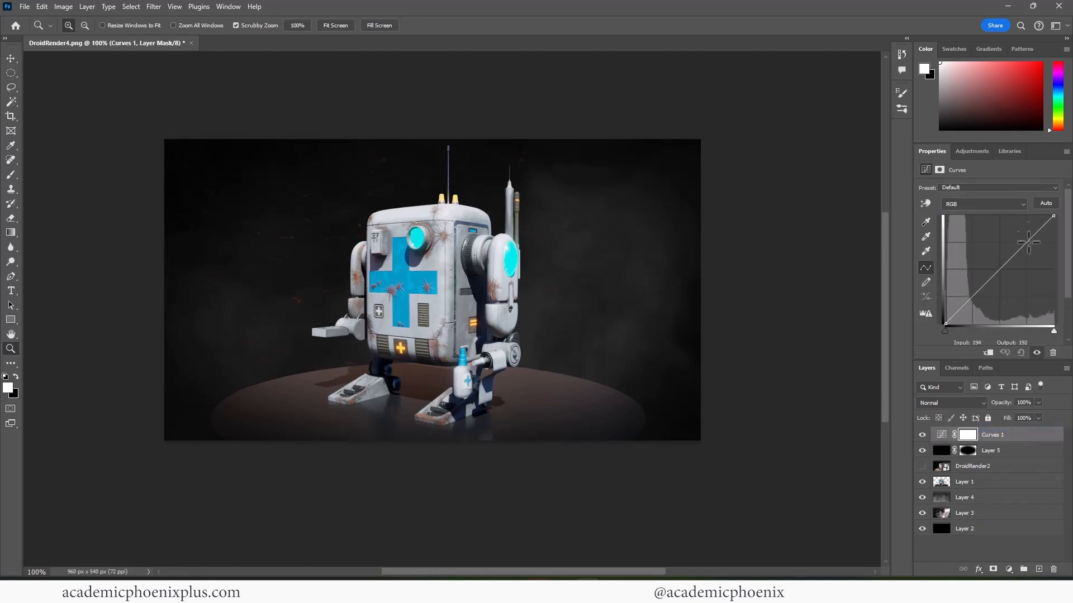
pyautogui.moveTo(1028, 242); pyautogui.dragTo(1027, 236)
pyautogui.moveTo(972, 300); pyautogui.dragTo(969, 302)
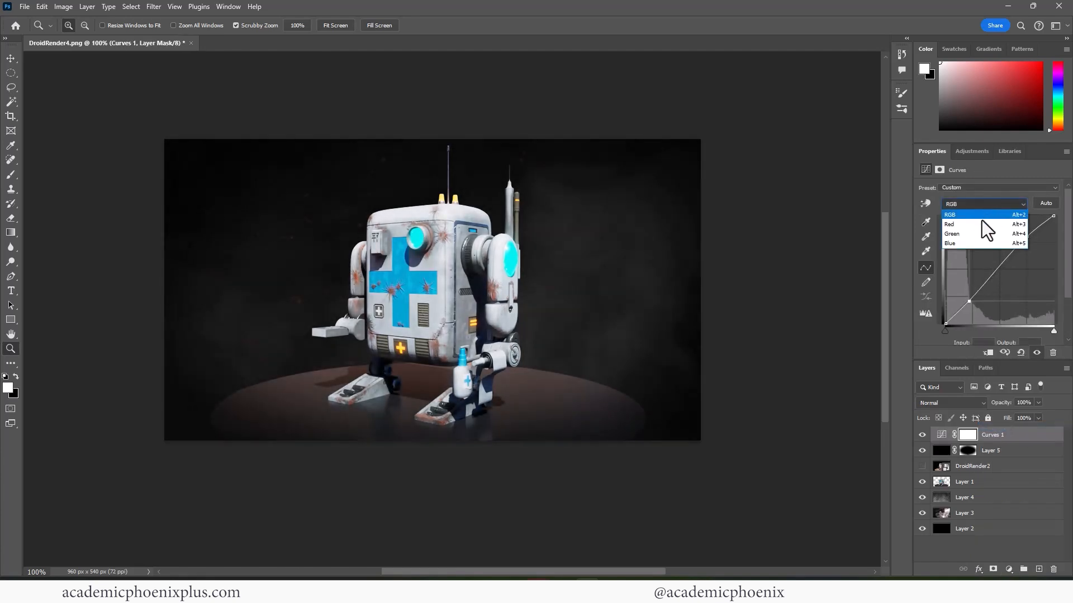
pyautogui.click(986, 243)
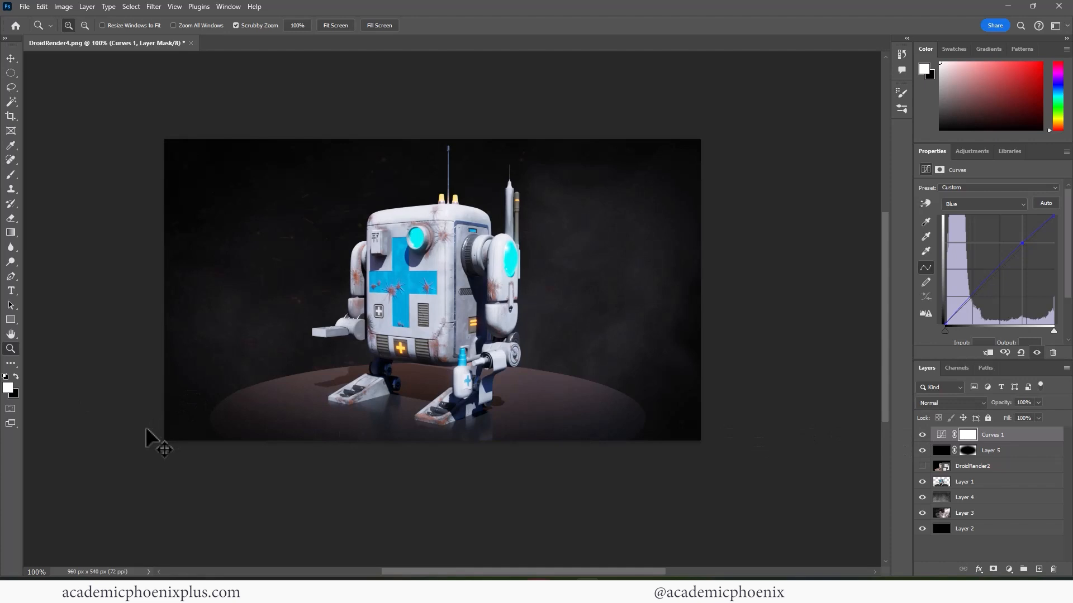
# - Save the composite as Headling Droid Render.psd
pyautogui.hotkey('shift', 'ctrl', 's')
pyautogui.click(93, 243)
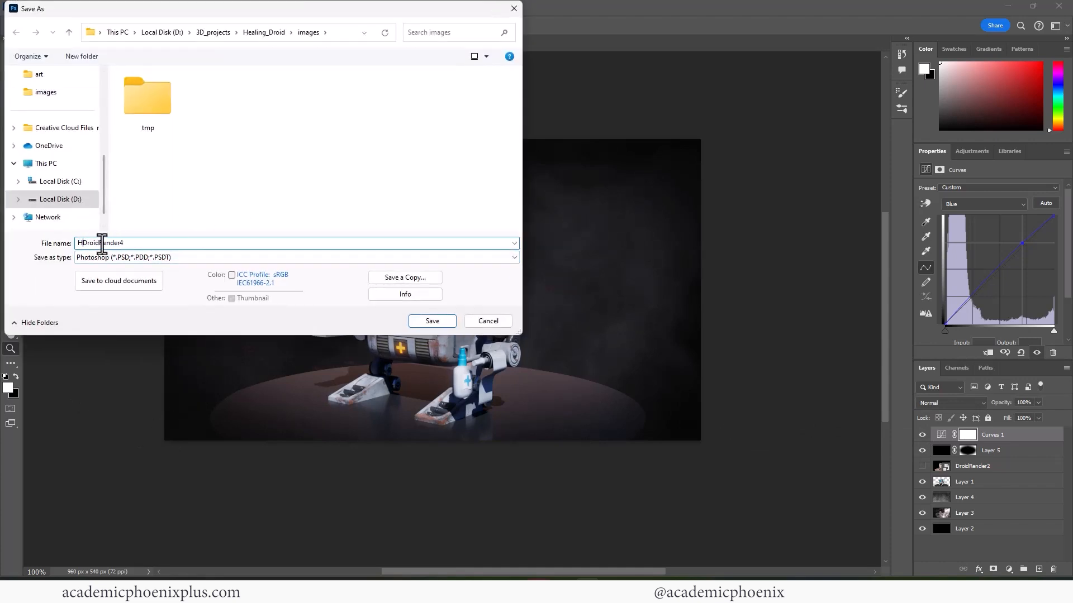
pyautogui.press('Return')
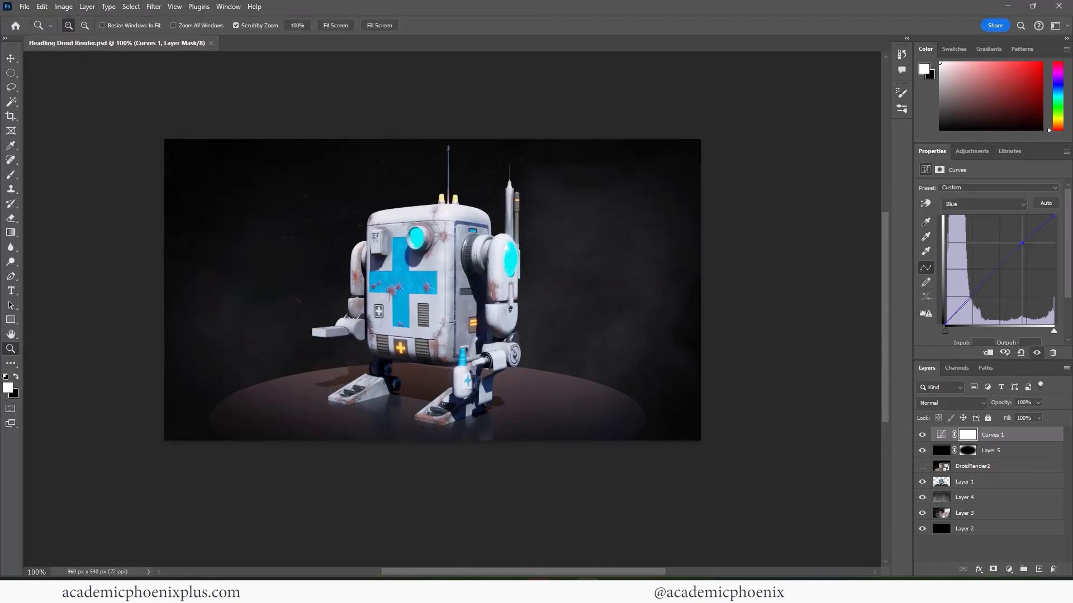